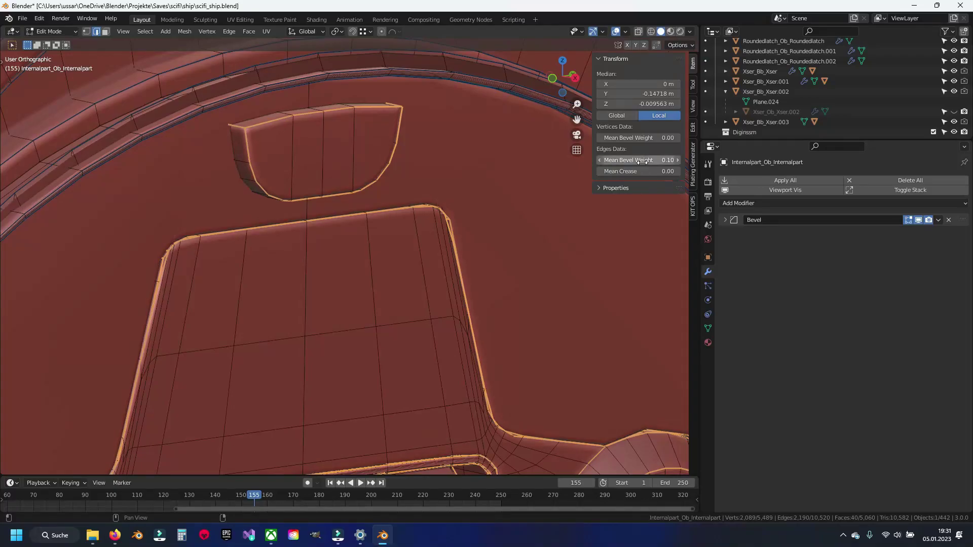
# - Preview the smoothed internal part in Object Mode, then return to Edit Mode
pyautogui.moveTo(497, 149)
pyautogui.keyDown('shift'); pyautogui.mouseDown(button='middle')
pyautogui.moveTo(398, 256)
pyautogui.moveTo(257, 237)
pyautogui.mouseUp(button='middle'); pyautogui.keyUp('shift')
pyautogui.scroll(3, 398, 258)
pyautogui.press('Tab')
pyautogui.scroll(-2, 400, 266)
pyautogui.scroll(-4, 399, 268)
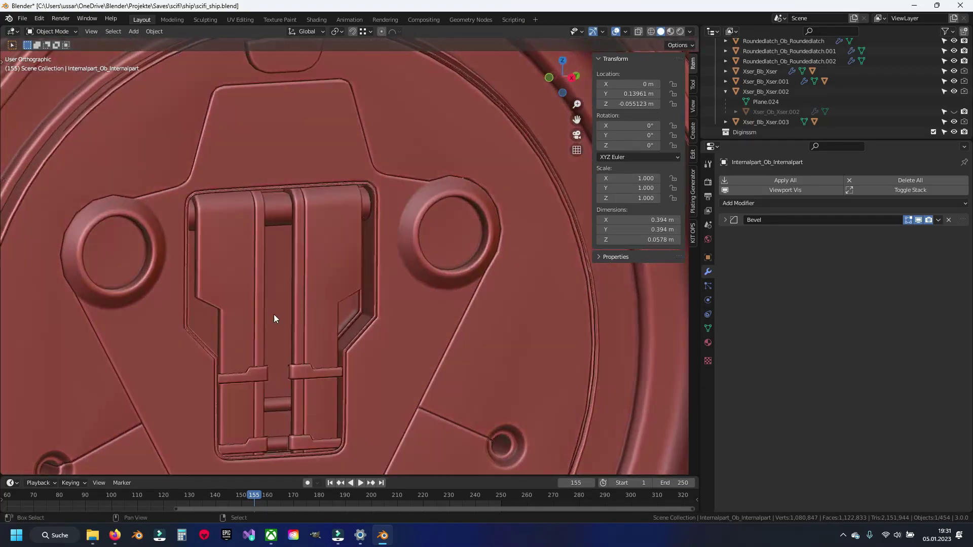
pyautogui.moveTo(257, 237); pyautogui.dragTo(343, 266, button='middle')
pyautogui.scroll(3, 306, 291)
pyautogui.press('Tab')
pyautogui.scroll(2, 304, 304)
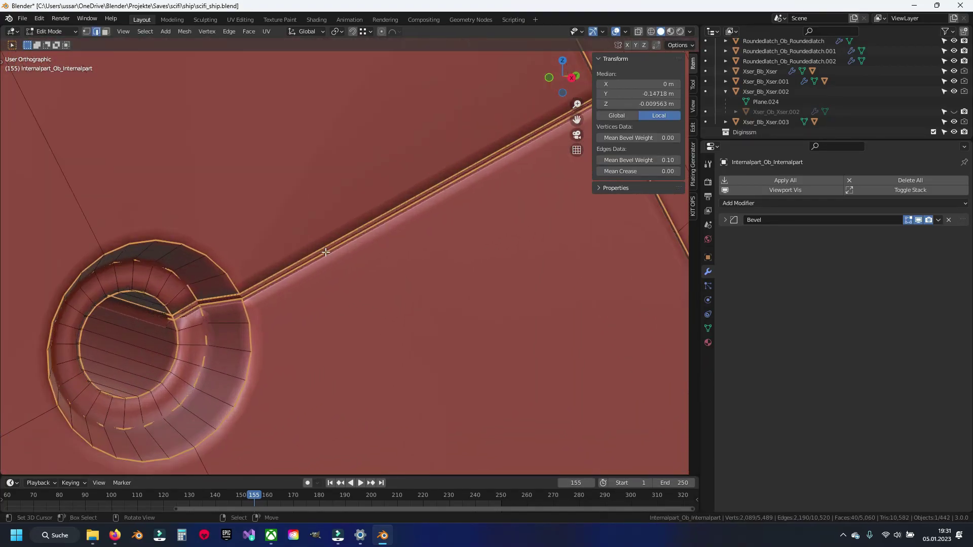
pyautogui.scroll(2, 261, 267)
# - Select the groove edge running into the hole and enter its bevel weight
pyautogui.keyDown('alt'); pyautogui.click(261, 267); pyautogui.keyUp('alt')
pyautogui.keyDown('shift'); pyautogui.moveTo(261, 267); pyautogui.dragTo(314, 256, button='middle'); pyautogui.keyUp('shift')
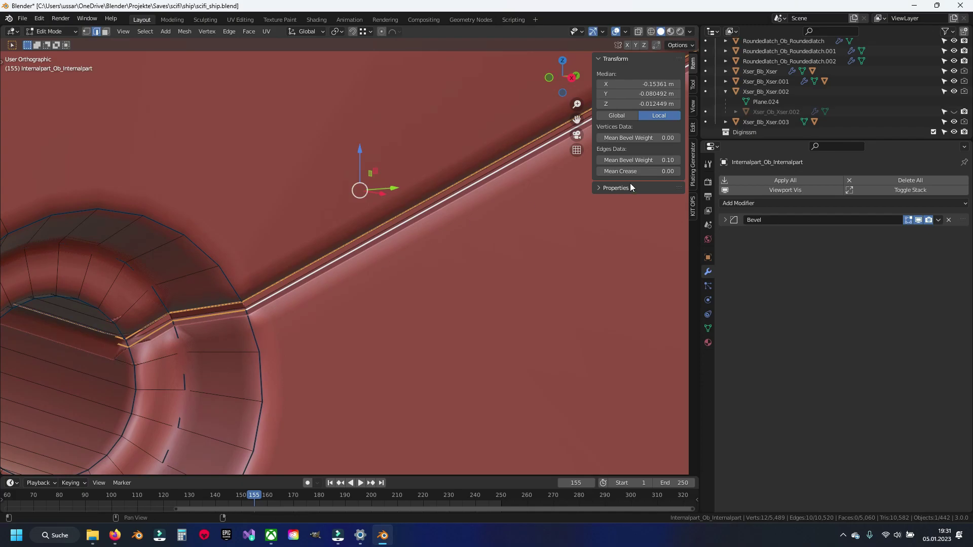
pyautogui.press('Return')
pyautogui.scroll(-5, 304, 228)
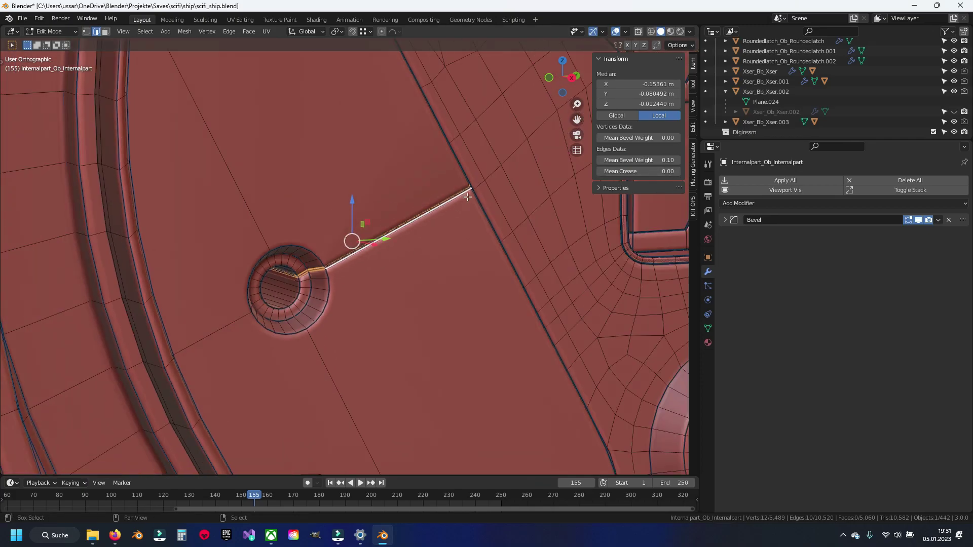
# - Add the second groove edge and set the pair's Mean Bevel Weight to about 0.08
pyautogui.keyDown('shift'); pyautogui.moveTo(304, 228); pyautogui.dragTo(282, 217, button='middle'); pyautogui.keyUp('shift')
pyautogui.scroll(3, 501, 283)
pyautogui.keyDown('shift'); pyautogui.moveTo(501, 283); pyautogui.dragTo(348, 282, button='middle'); pyautogui.keyUp('shift')
pyautogui.scroll(2, 348, 282)
pyautogui.keyDown('alt'); pyautogui.keyDown('shift'); pyautogui.click(380, 267); pyautogui.keyUp('shift'); pyautogui.keyUp('alt')
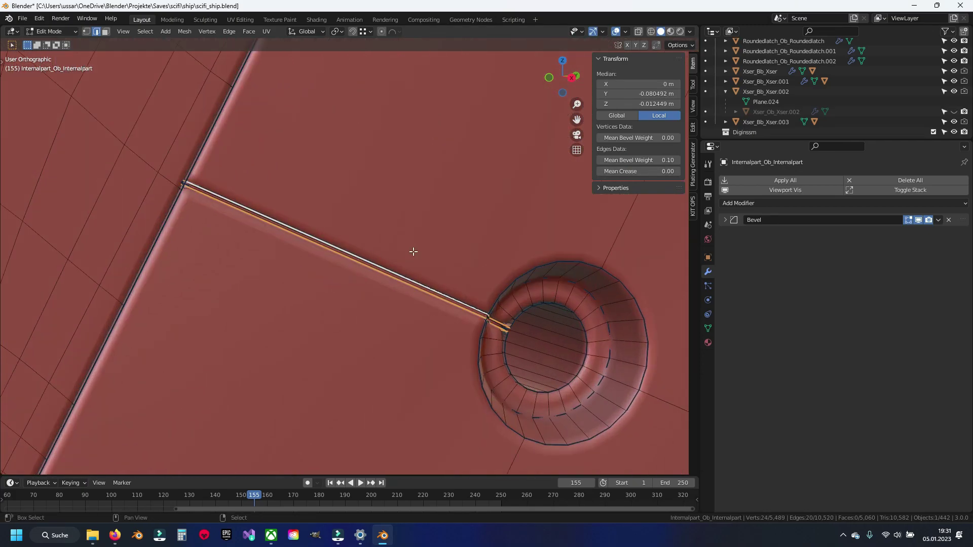
pyautogui.click(638, 160)
pyautogui.write('0.08')
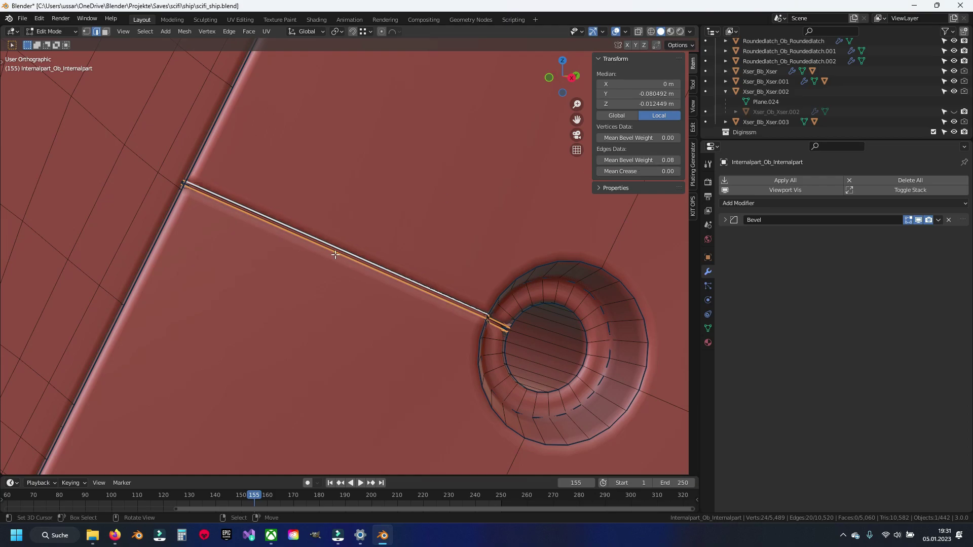
# - Leave Edit Mode and orbit around to preview the groove bevel
pyautogui.press('Tab')
pyautogui.scroll(3, 242, 309)
pyautogui.scroll(2, 242, 309)
pyautogui.scroll(-2, 249, 286)
pyautogui.moveTo(249, 286); pyautogui.dragTo(288, 296, button='middle')
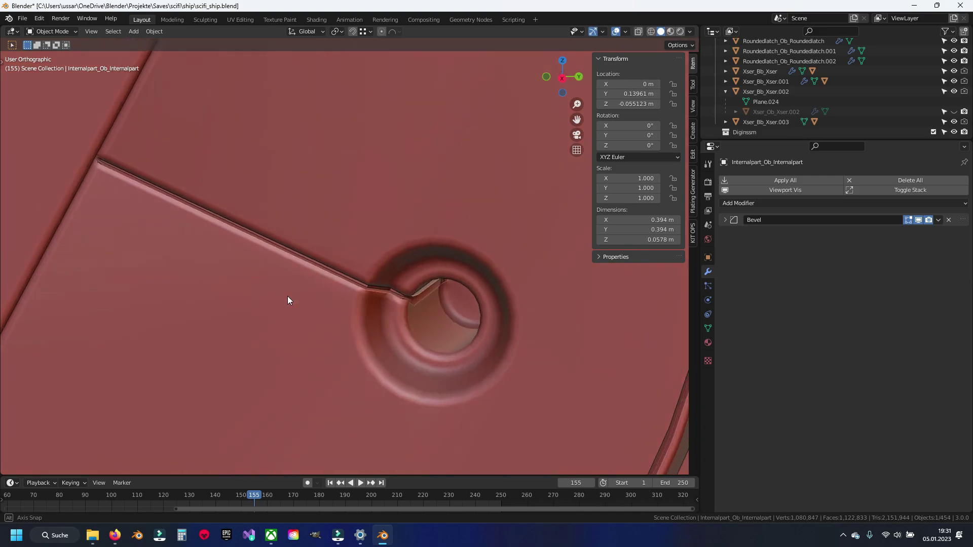
# - Set the groove edges' Mean Bevel Weight to 0.05 in Edit Mode
pyautogui.scroll(5, 469, 332)
pyautogui.moveTo(469, 332); pyautogui.dragTo(320, 291, button='middle')
pyautogui.press('Tab')
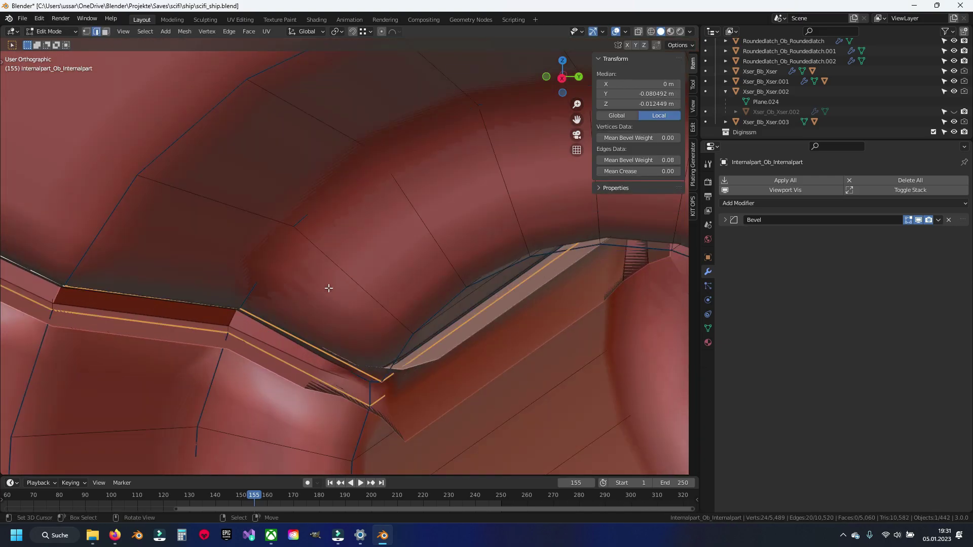
pyautogui.click(645, 161)
pyautogui.write('0.05')
pyautogui.press('Return')
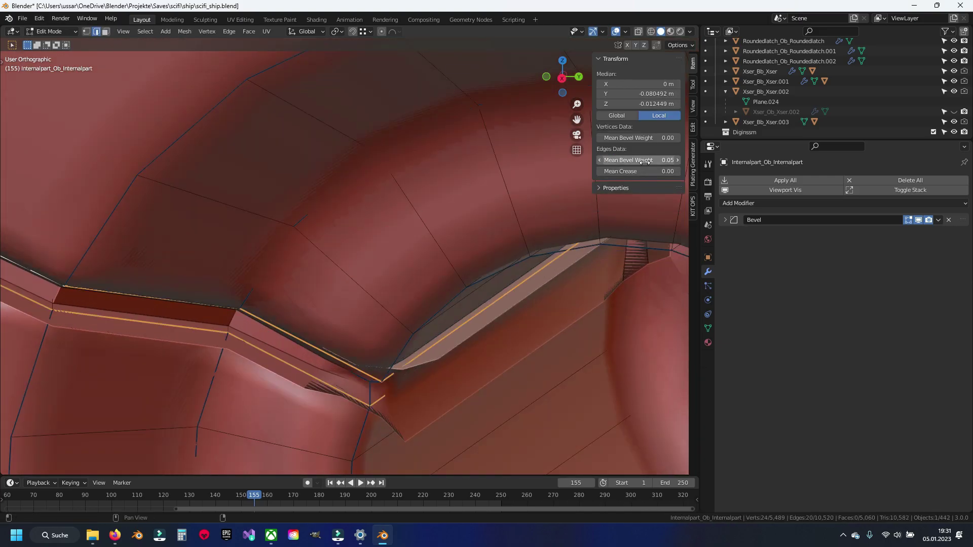
# - Check the edges in wireframe, then compare bevel weights of 0.03 and 0.00
pyautogui.hotkey('shift', 'z')
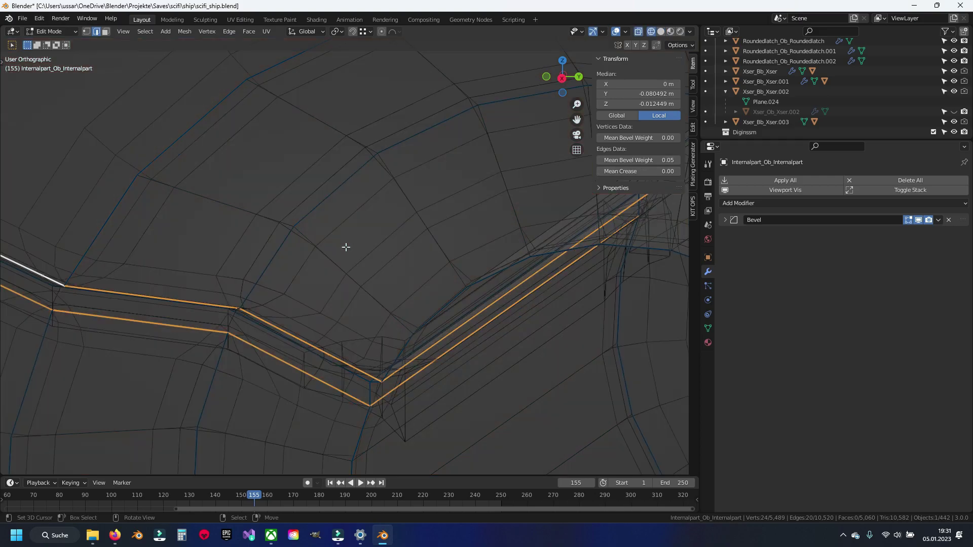
pyautogui.hotkey('shift', 'z')
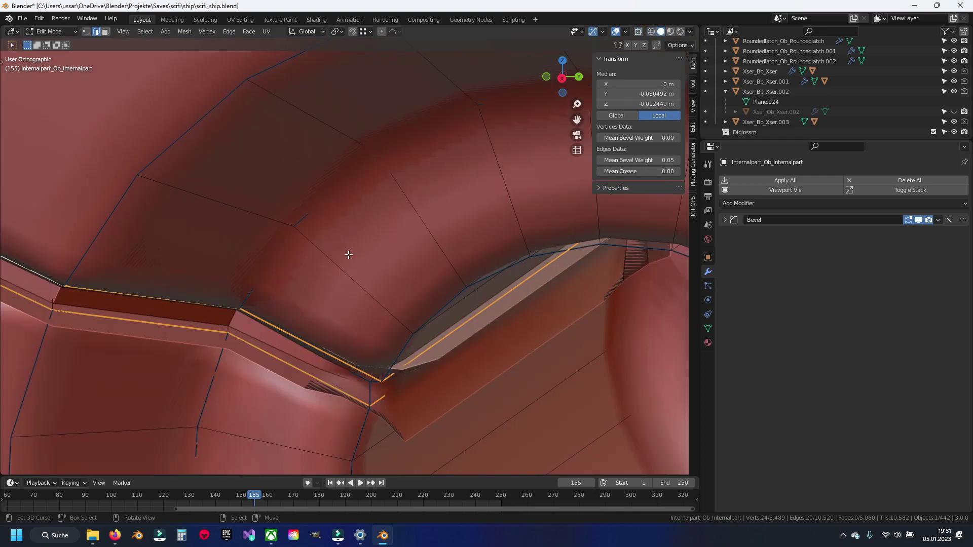
pyautogui.click(668, 161)
pyautogui.write('.03')
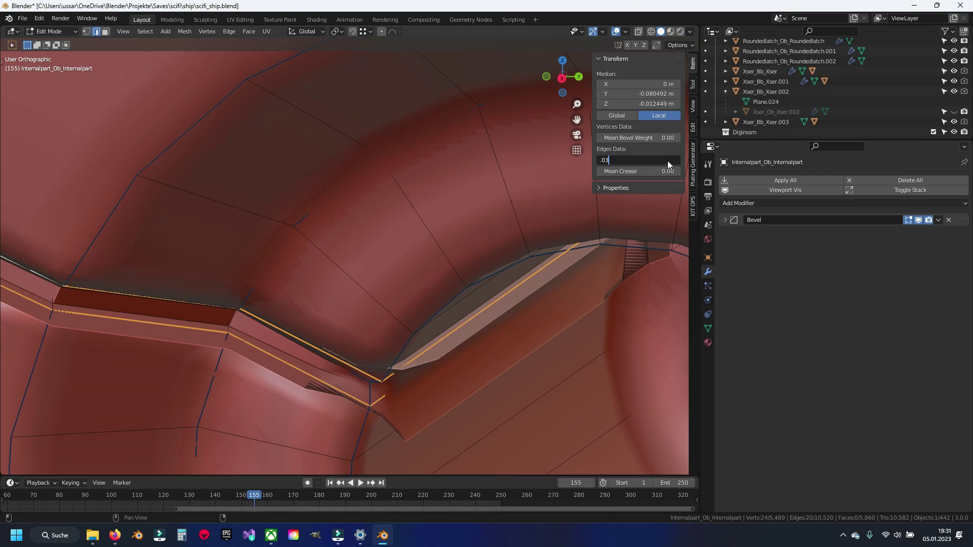
pyautogui.press('Return')
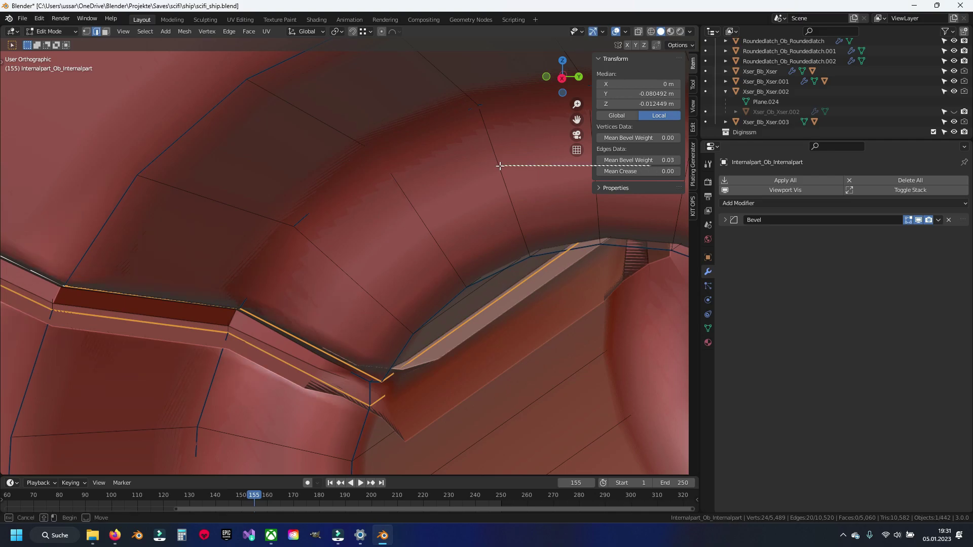
pyautogui.press('BackSpace')
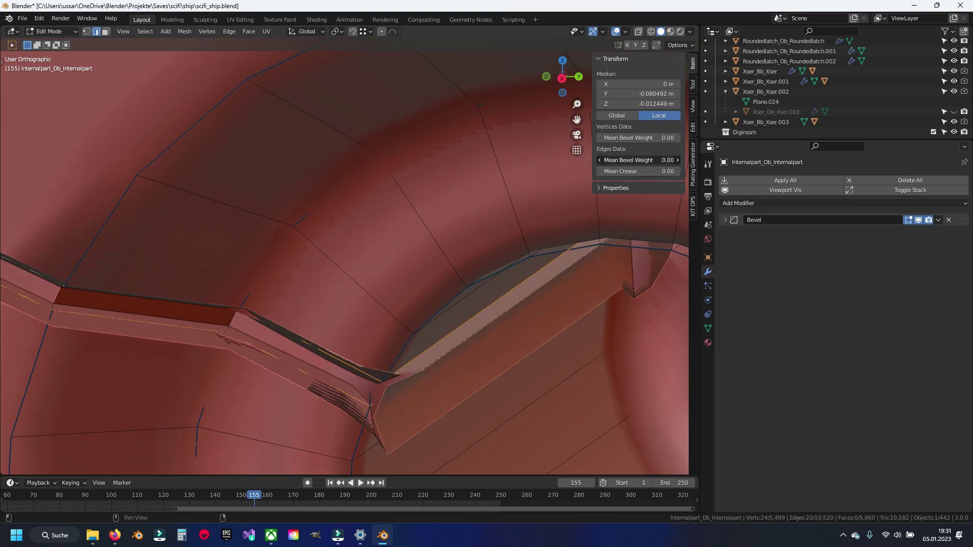
pyautogui.scroll(-4, 514, 245)
# - Restore the groove edges' bevel weight to .05
pyautogui.click(651, 160)
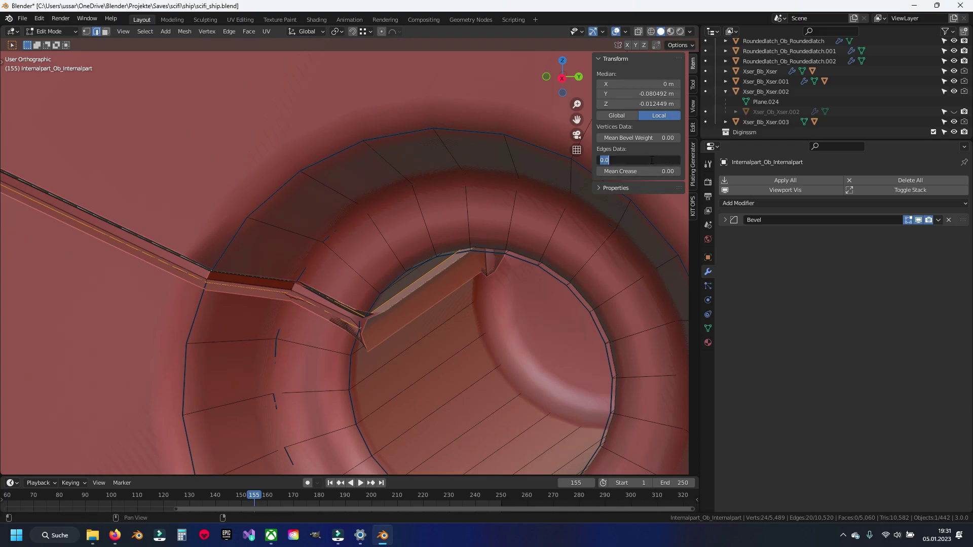
pyautogui.write('.05')
pyautogui.press('Return')
pyautogui.scroll(-2, 411, 251)
# - Return to Object Mode and zoom around the whole Internalpart disc
pyautogui.press('Tab')
pyautogui.scroll(-3, 401, 257)
pyautogui.scroll(2, 346, 251)
pyautogui.scroll(1, 345, 251)
pyautogui.scroll(2, 313, 239)
pyautogui.scroll(4, 386, 313)
pyautogui.scroll(-3, 344, 299)
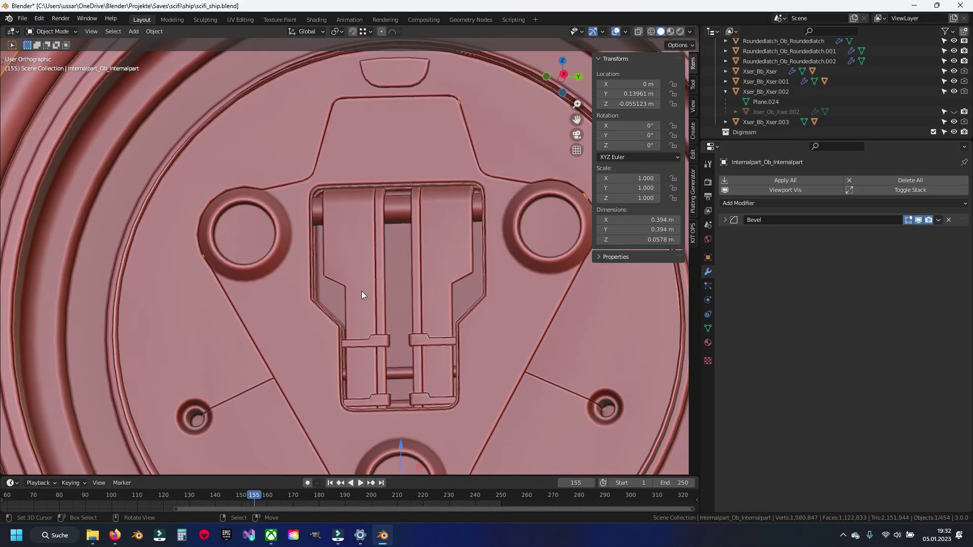
# - Re-enter Edit Mode on the internal part with vertex select and an empty selection
pyautogui.press('Tab')
pyautogui.keyDown('shift'); pyautogui.scroll(-4, 356, 284); pyautogui.keyUp('shift')
pyautogui.scroll(1, 372, 308)
pyautogui.scroll(2, 388, 328)
pyautogui.scroll(3, 389, 327)
pyautogui.press('1')
pyautogui.hotkey('alt', 'a')
# - Select the hub's connected geometry, invert the selection and hide it
pyautogui.moveTo(339, 365)
pyautogui.keyDown('shift'); pyautogui.mouseDown(button='middle')
pyautogui.moveTo(375, 337)
pyautogui.moveTo(280, 394)
pyautogui.moveTo(354, 336)
pyautogui.mouseUp(button='middle'); pyautogui.keyUp('shift')
pyautogui.scroll(-2, 343, 314)
pyautogui.press('2')
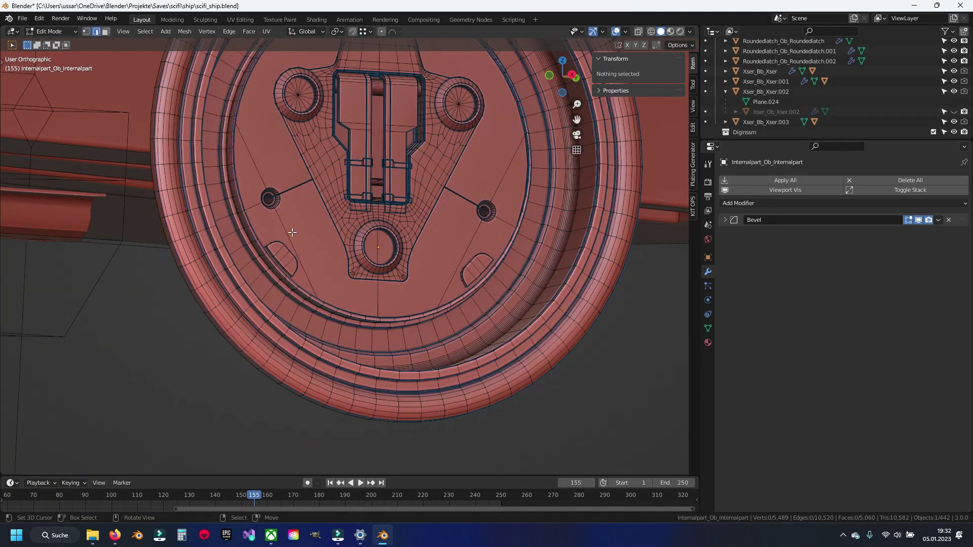
pyautogui.click(292, 232)
pyautogui.hotkey('ctrl', 'l')
pyautogui.hotkey('ctrl', 'i')
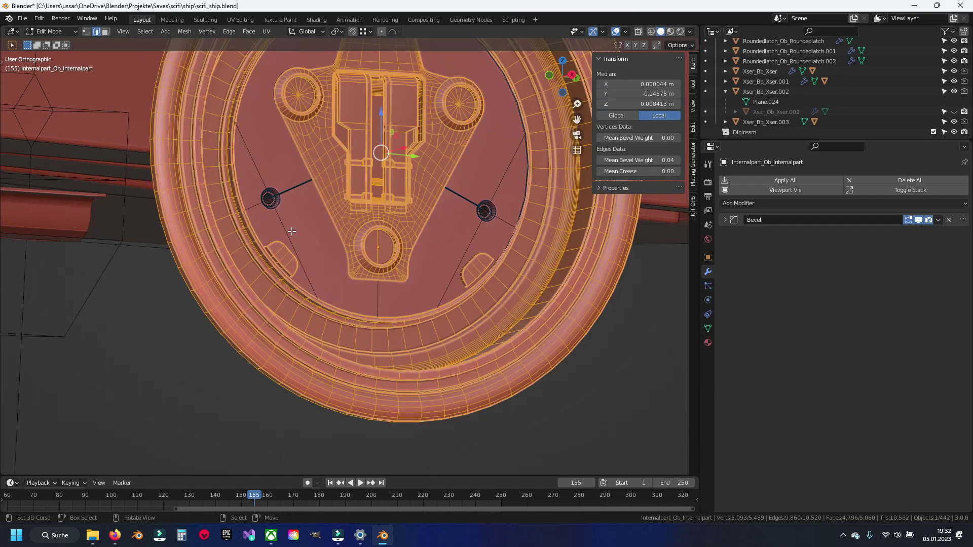
pyautogui.press('h')
# - Inspect the remaining hub geometry, then reveal all hidden geometry
pyautogui.scroll(4, 304, 248)
pyautogui.scroll(3, 355, 341)
pyautogui.press('1')
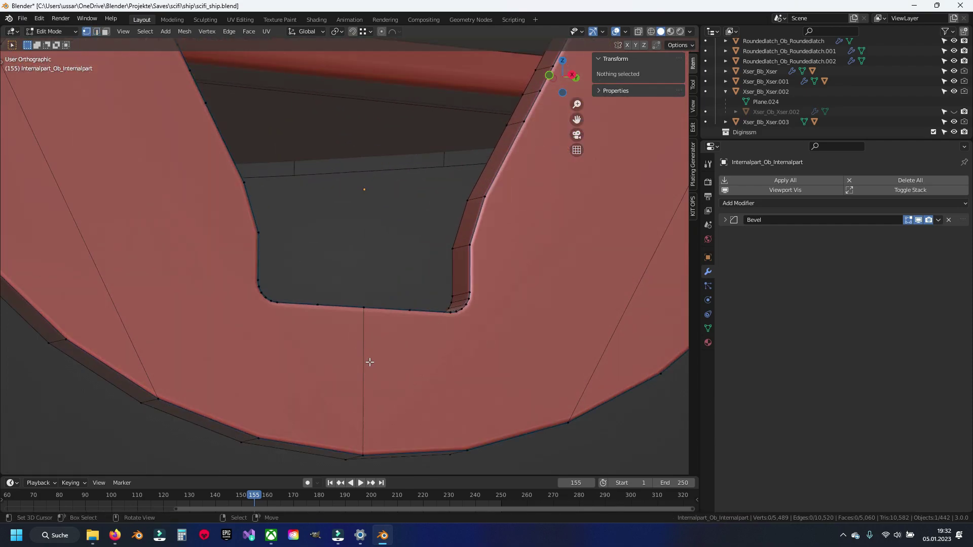
pyautogui.moveTo(370, 358); pyautogui.dragTo(342, 307, button='middle')
pyautogui.scroll(-4, 342, 307)
pyautogui.scroll(-2, 342, 307)
pyautogui.hotkey('alt', 'h')
# - Return to Object Mode and save scifi_ship.blend
pyautogui.press('Tab')
pyautogui.scroll(-3, 351, 294)
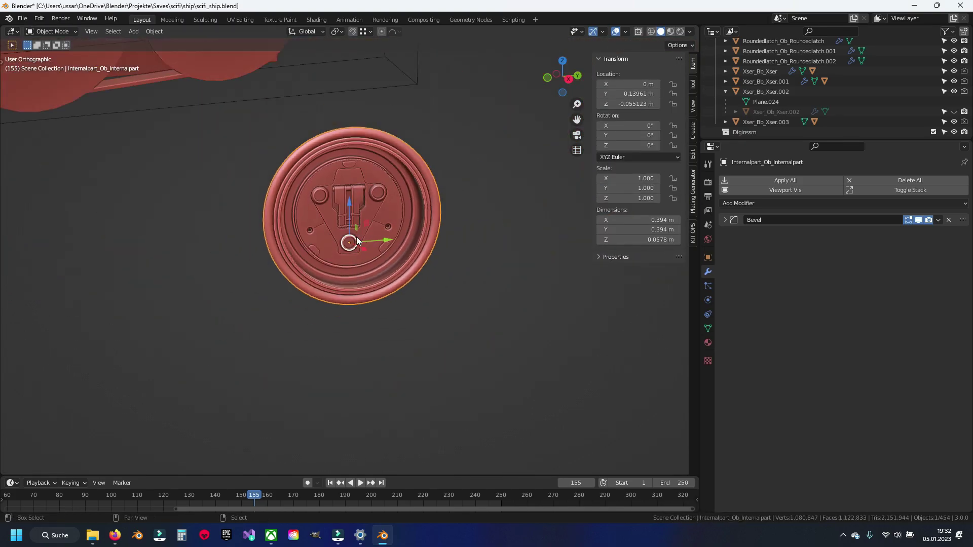
pyautogui.scroll(-2, 352, 293)
pyautogui.scroll(8, 354, 299)
pyautogui.scroll(-1, 354, 299)
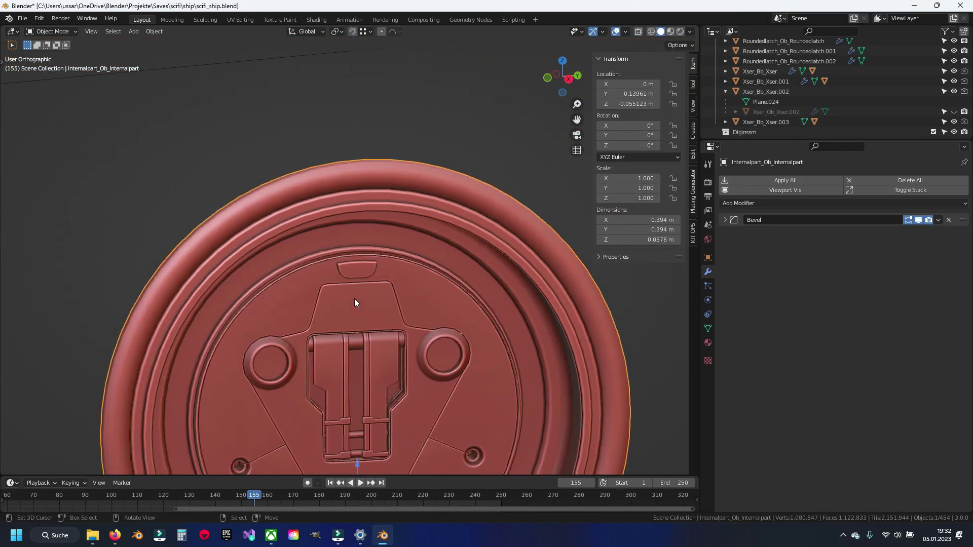
pyautogui.scroll(-4, 354, 299)
pyautogui.hotkey('ctrl', 's')
pyautogui.moveTo(354, 302)
pyautogui.mouseDown(button='middle')
pyautogui.moveTo(302, 239)
pyautogui.moveTo(318, 302)
pyautogui.moveTo(272, 318)
pyautogui.moveTo(415, 306)
pyautogui.moveTo(351, 312)
pyautogui.moveTo(376, 334)
pyautogui.mouseUp(button='middle')
pyautogui.scroll(3, 375, 338)
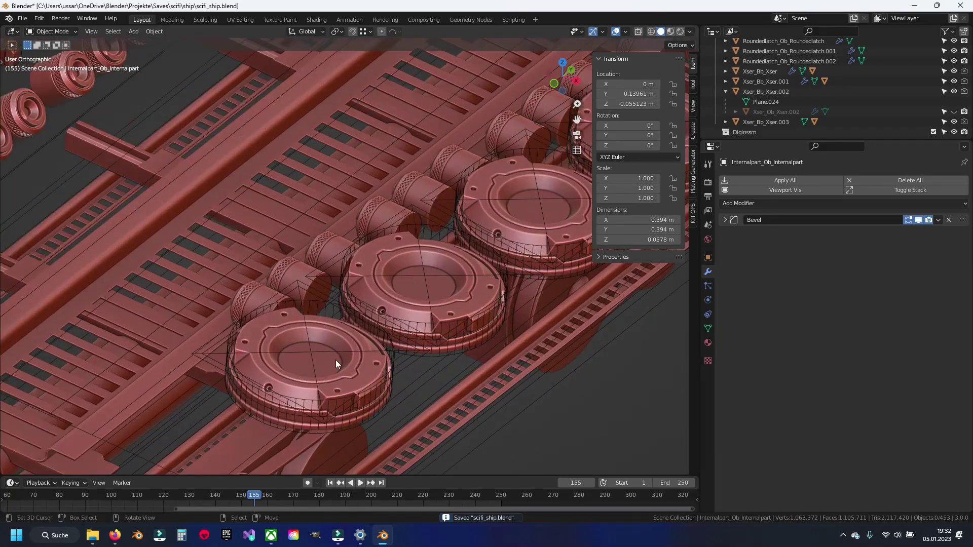
# - Clear the object selection and save scifi_ship.blend
pyautogui.click(421, 296)
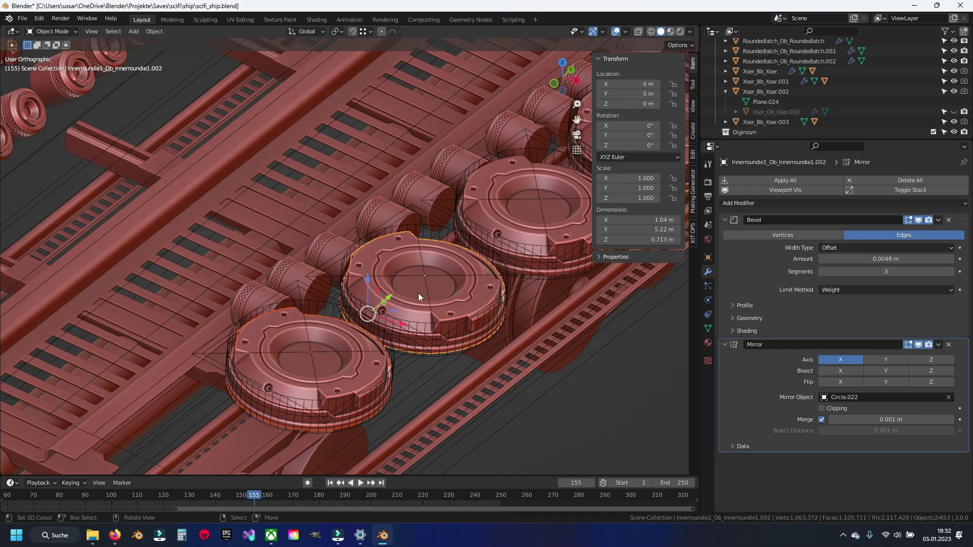
pyautogui.hotkey('alt', 'a')
pyautogui.scroll(2, 384, 275)
pyautogui.scroll(2, 368, 345)
pyautogui.scroll(2, 300, 304)
pyautogui.hotkey('ctrl', 's')
# - Delete the first two KIT OPS wire cutter cages around a round part
pyautogui.click(290, 319)
pyautogui.click(298, 313)
pyautogui.keyDown('shift'); pyautogui.moveTo(331, 294); pyautogui.dragTo(389, 332, button='middle'); pyautogui.keyUp('shift')
pyautogui.keyDown('shift'); pyautogui.click(411, 342); pyautogui.keyUp('shift')
pyautogui.press('Delete')
# - Delete two more wire cutter cages around the round parts
pyautogui.keyDown('shift'); pyautogui.moveTo(441, 281); pyautogui.dragTo(321, 331, button='middle'); pyautogui.keyUp('shift')
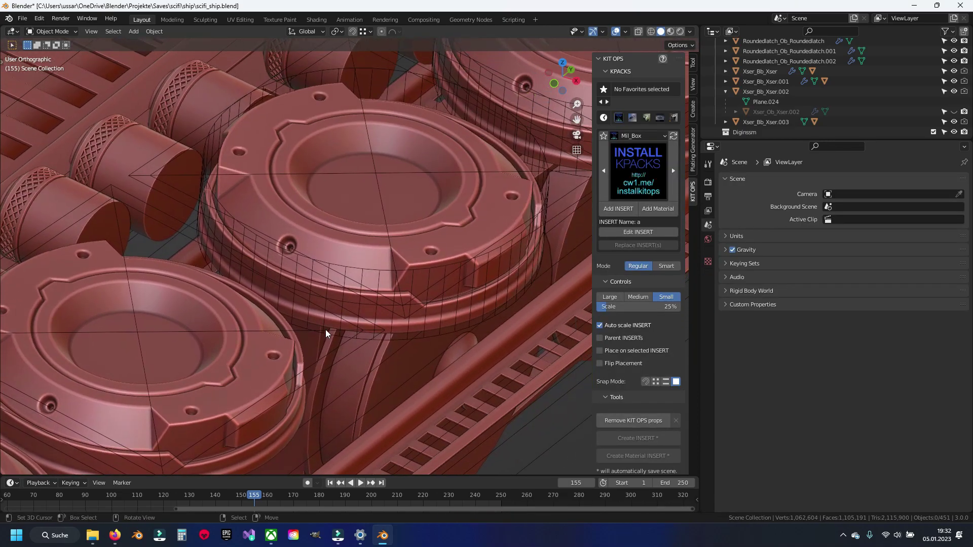
pyautogui.click(383, 339)
pyautogui.keyDown('shift'); pyautogui.moveTo(383, 339); pyautogui.dragTo(369, 321, button='middle'); pyautogui.keyUp('shift')
pyautogui.click(368, 320)
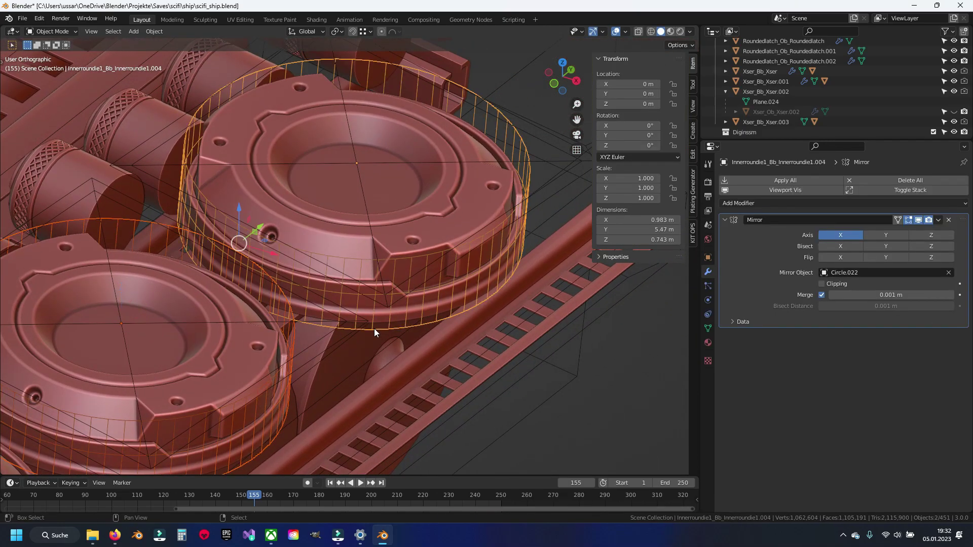
pyautogui.press('Delete')
# - Delete the flat cutter plane lying over a round part
pyautogui.scroll(-5, 374, 328)
pyautogui.scroll(-2, 279, 275)
pyautogui.moveTo(278, 274)
pyautogui.keyDown('shift'); pyautogui.mouseDown(button='middle')
pyautogui.moveTo(433, 285)
pyautogui.moveTo(474, 339)
pyautogui.moveTo(285, 255)
pyautogui.mouseUp(button='middle'); pyautogui.keyUp('shift')
pyautogui.scroll(6, 286, 254)
pyautogui.click(326, 332)
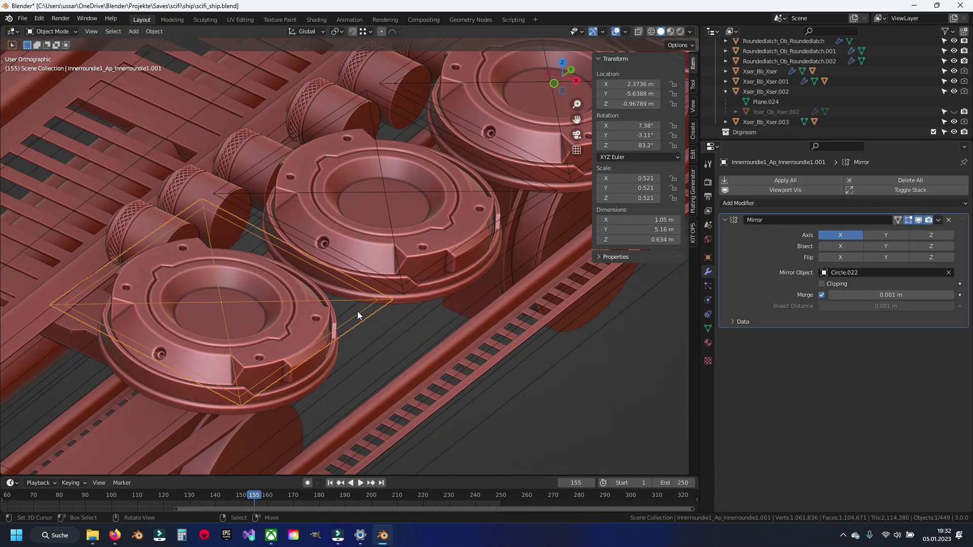
pyautogui.press('Delete')
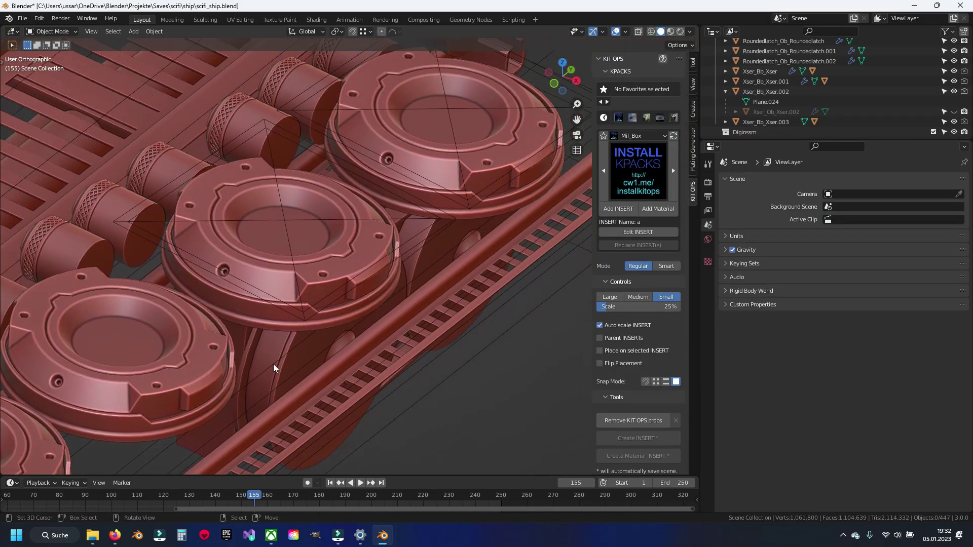
# - Delete the remaining leftover KIT OPS cutters with X
pyautogui.scroll(3, 287, 342)
pyautogui.click(287, 342)
pyautogui.press('x')
pyautogui.press('Escape')
pyautogui.press('x')
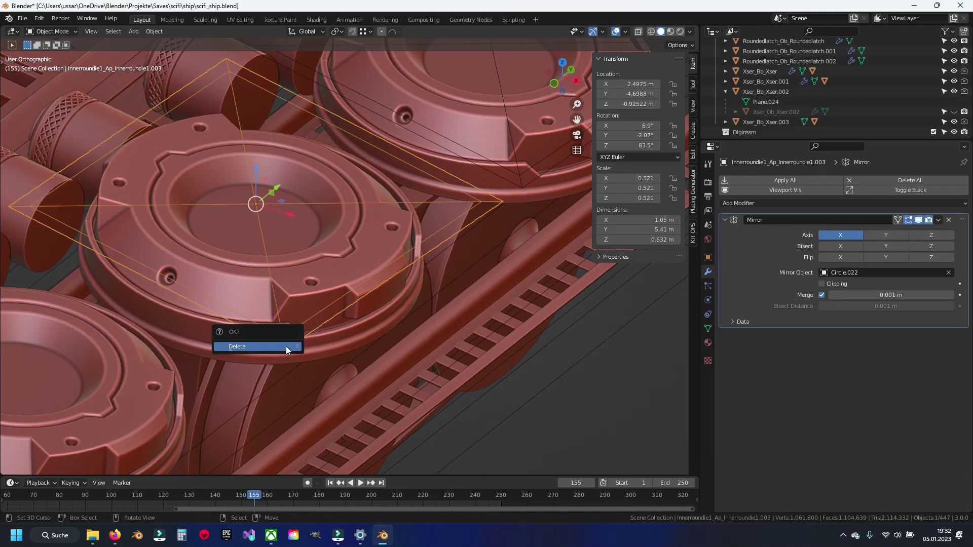
pyautogui.click(286, 346)
pyautogui.keyDown('shift'); pyautogui.moveTo(286, 346); pyautogui.dragTo(250, 364, button='middle'); pyautogui.keyUp('shift')
pyautogui.click(329, 341)
pyautogui.press('x')
pyautogui.scroll(-4, 280, 257)
# - Isolate the selected round inner parts in local view and save scifi_ship.blend
pyautogui.click(279, 256)
pyautogui.keyDown('shift'); pyautogui.click(157, 393); pyautogui.keyUp('shift')
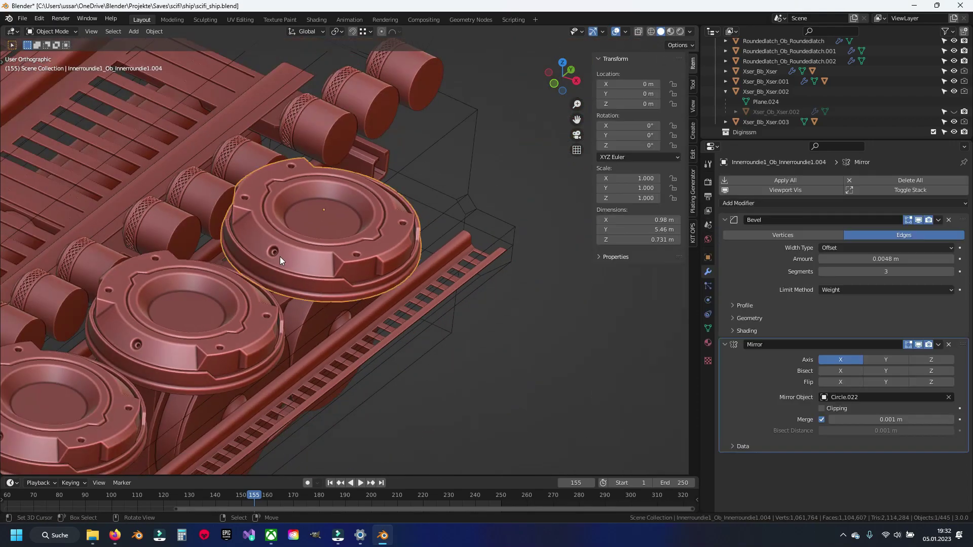
pyautogui.scroll(-3, 157, 394)
pyautogui.keyDown('shift'); pyautogui.click(272, 309); pyautogui.keyUp('shift')
pyautogui.press('KP_Divide')
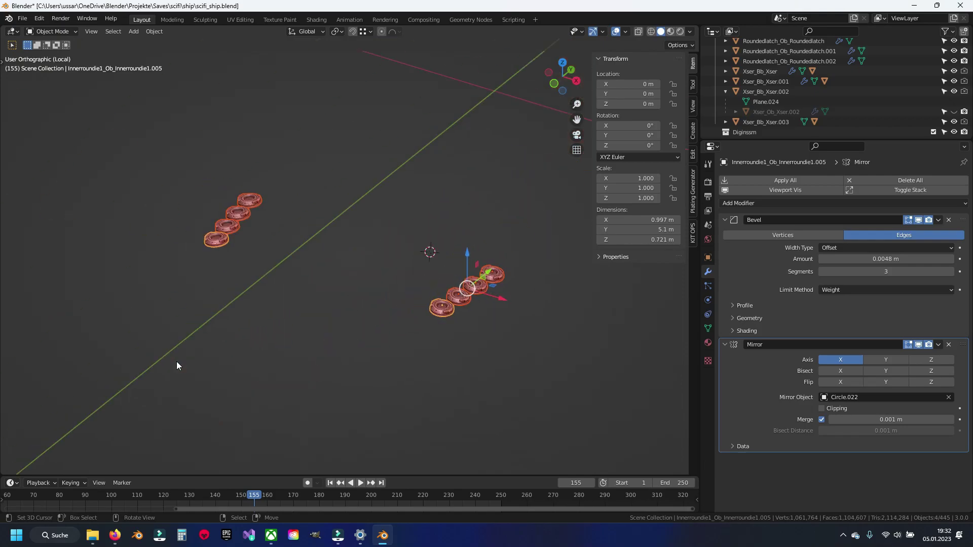
pyautogui.scroll(5, 324, 289)
pyautogui.hotkey('ctrl', 's')
# - Select the left round part, Innerroundie1.005, and enter Edit Mode on its mesh
pyautogui.scroll(3, 305, 308)
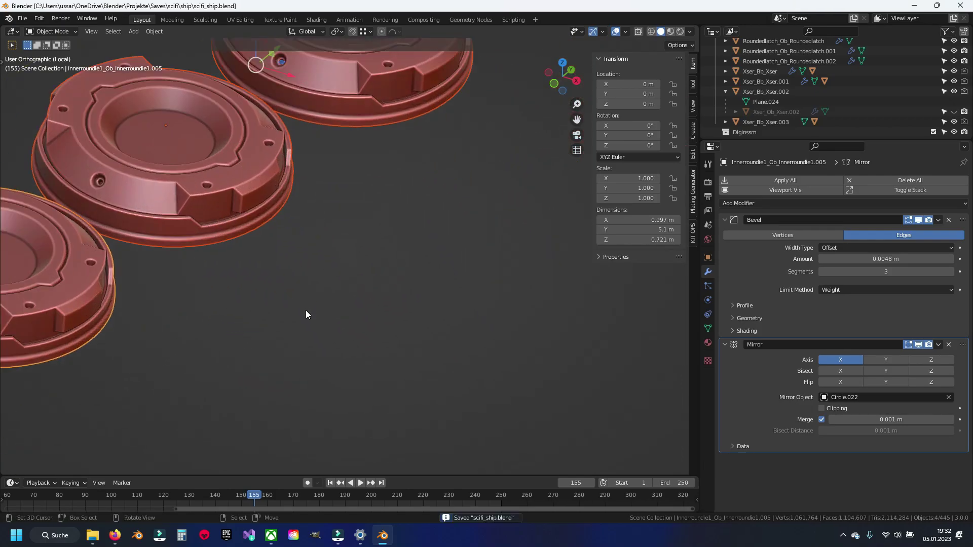
pyautogui.scroll(2, 276, 315)
pyautogui.click(277, 319)
pyautogui.keyDown('shift'); pyautogui.moveTo(277, 319); pyautogui.dragTo(373, 326, button='middle'); pyautogui.keyUp('shift')
pyautogui.scroll(4, 342, 330)
pyautogui.press('Tab')
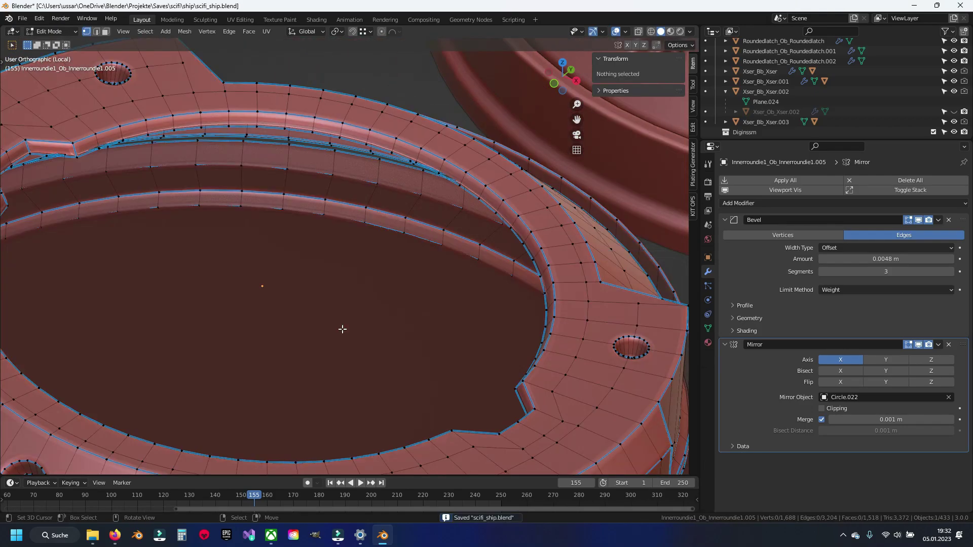
# - Set the inner roundie's Bevel modifier Amount to 0.02 m in Object Mode
pyautogui.press('2')
pyautogui.scroll(-3, 342, 329)
pyautogui.scroll(-2, 340, 328)
pyautogui.scroll(-2, 344, 328)
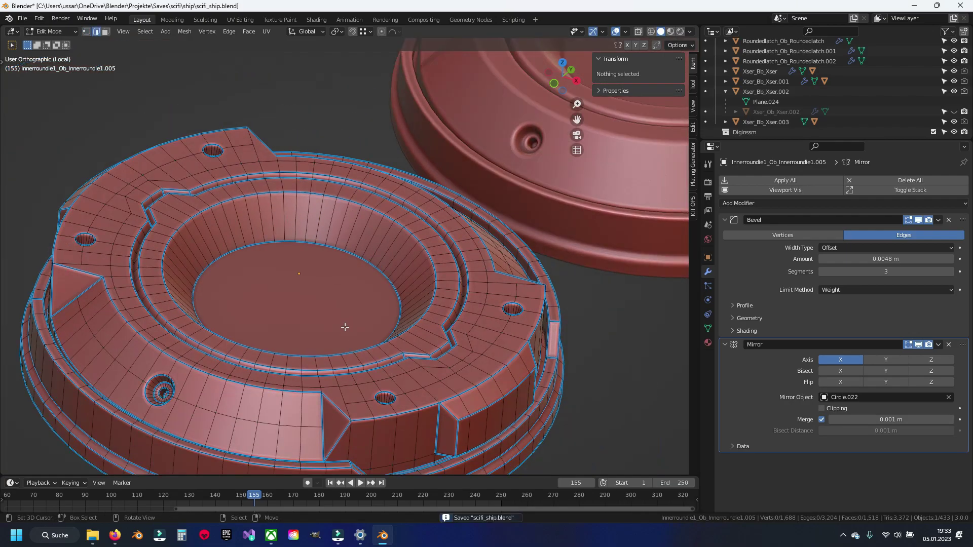
pyautogui.moveTo(384, 275); pyautogui.dragTo(327, 269, button='middle')
pyautogui.press('Tab')
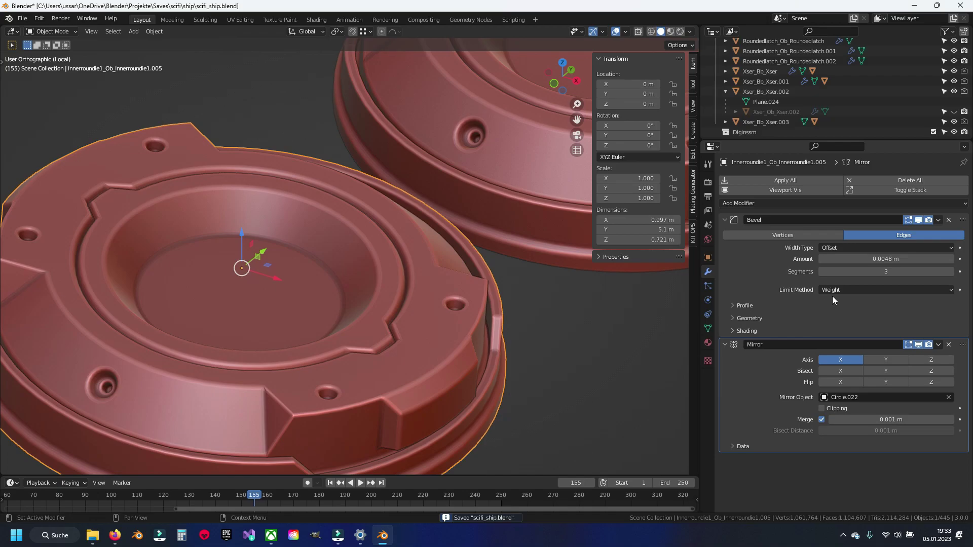
pyautogui.click(884, 260)
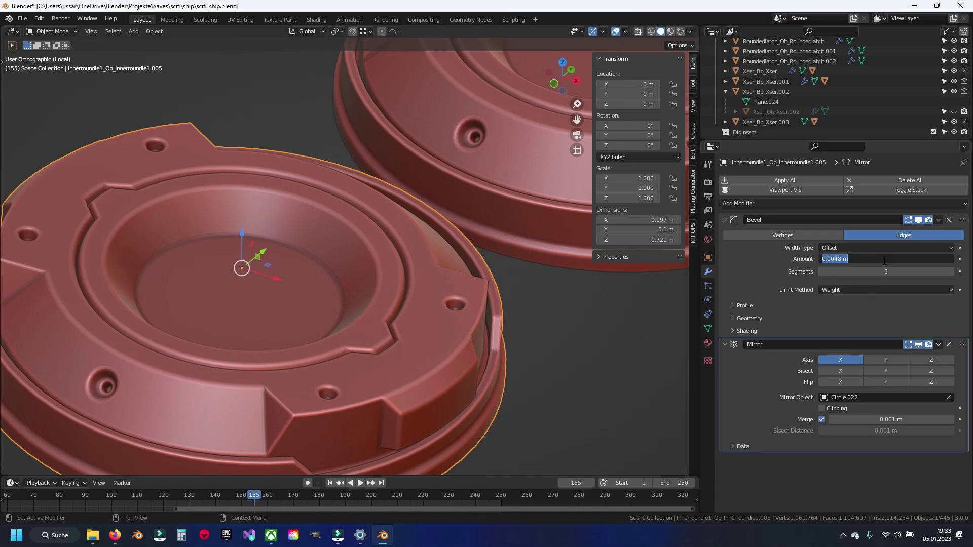
pyautogui.write('.02')
pyautogui.press('Return')
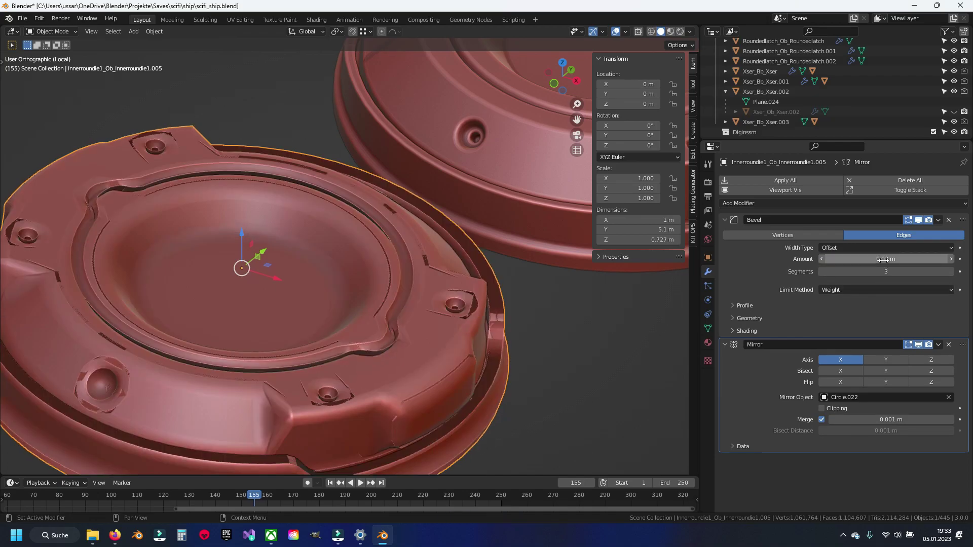
# - In Edit Mode, select the part's sharp edges and give them a 0.20 mean bevel weight
pyautogui.keyDown('shift'); pyautogui.moveTo(378, 314); pyautogui.dragTo(376, 278, button='middle'); pyautogui.keyUp('shift')
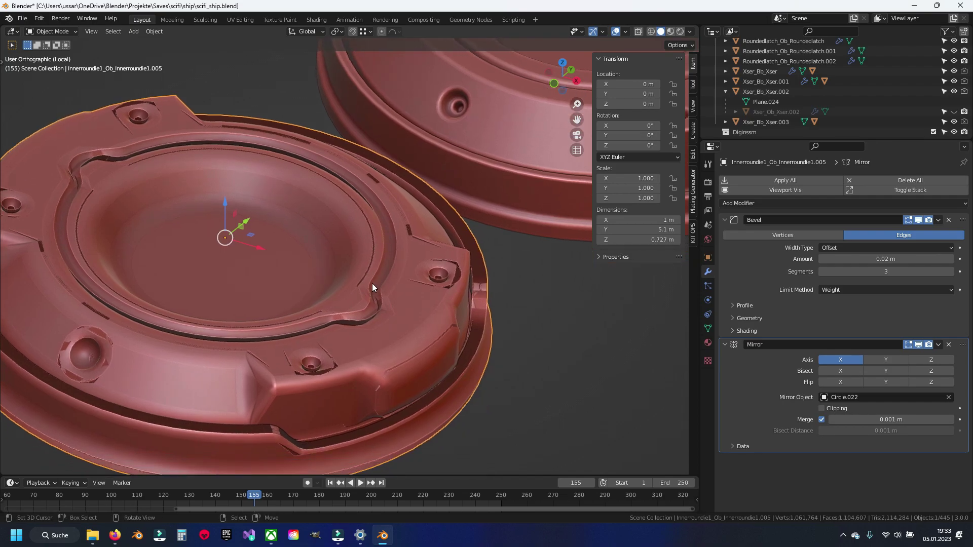
pyautogui.press('Tab')
pyautogui.press('q')
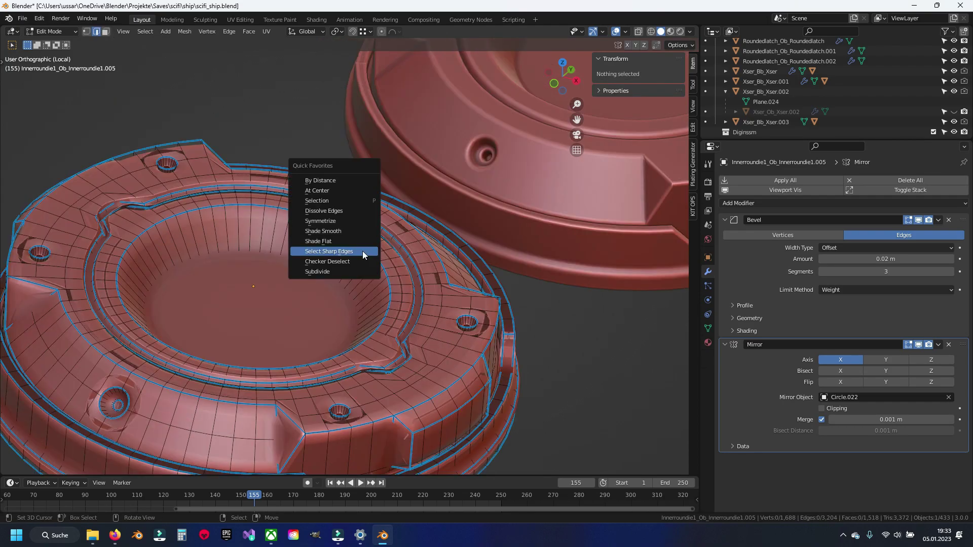
pyautogui.click(363, 251)
pyautogui.moveTo(363, 251); pyautogui.dragTo(467, 232, button='middle')
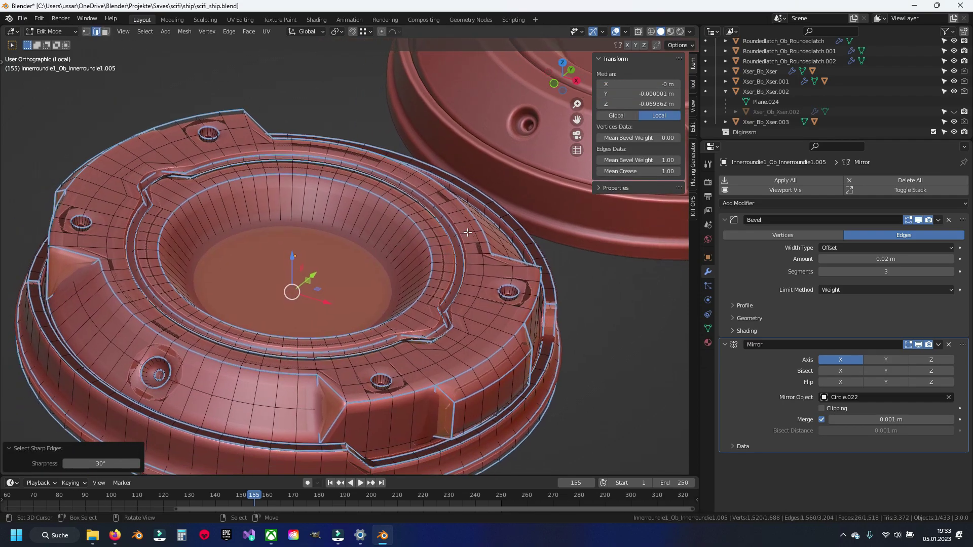
pyautogui.click(654, 160)
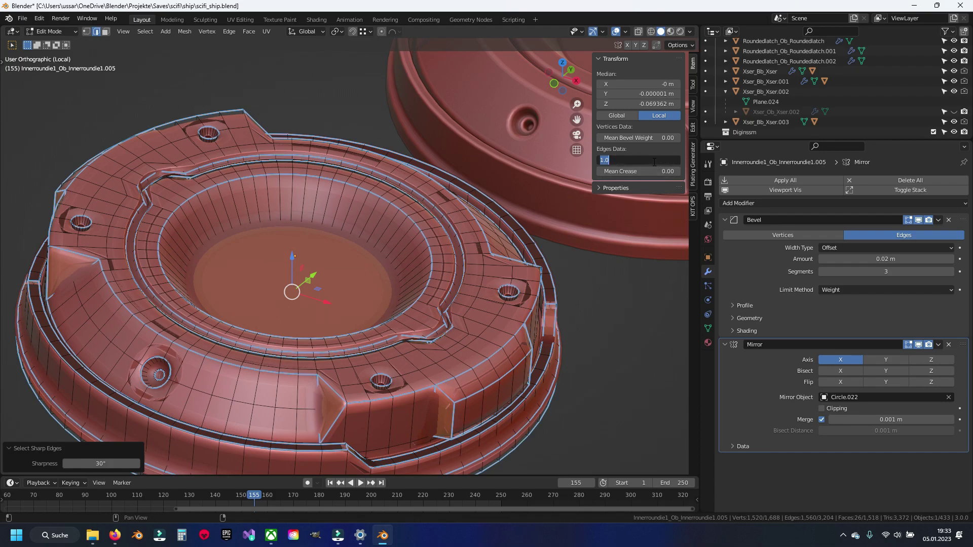
pyautogui.write('2')
pyautogui.press('Return')
# - Return to Object Mode and orbit to inspect the bevelled part
pyautogui.press('Tab')
pyautogui.scroll(6, 386, 268)
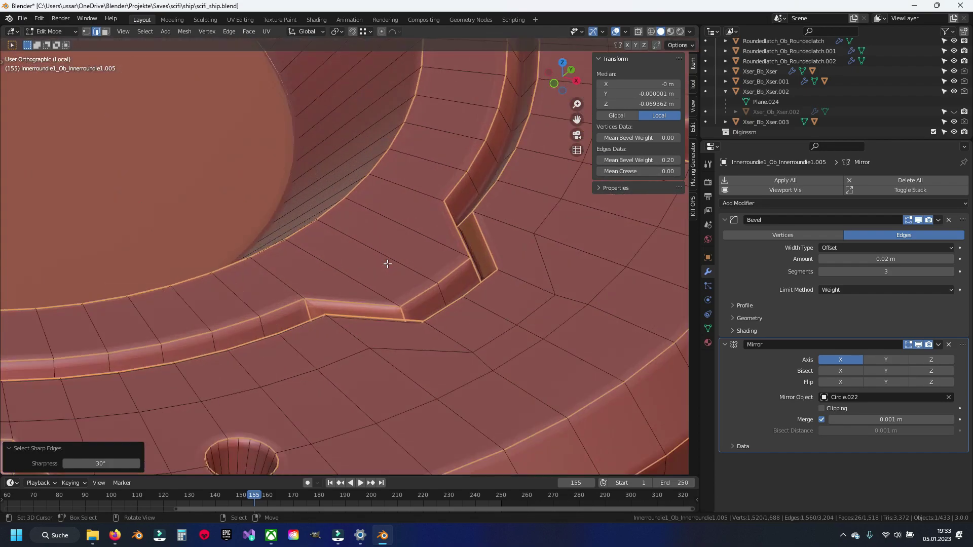
pyautogui.scroll(-6, 386, 268)
pyautogui.moveTo(323, 282); pyautogui.dragTo(286, 244, button='middle')
pyautogui.press('Tab')
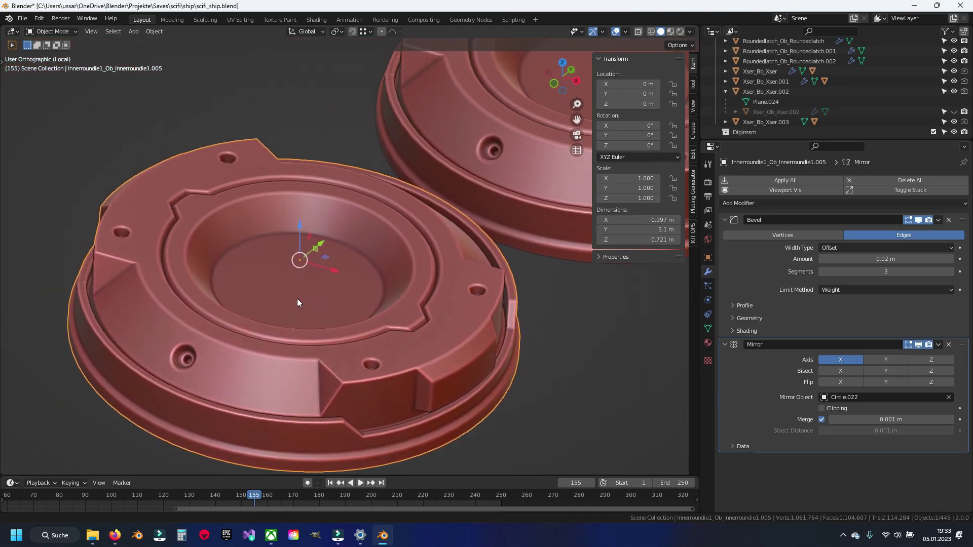
pyautogui.press('Tab')
# - Select the three neighbouring inner ring parts together
pyautogui.keyDown('shift'); pyautogui.moveTo(339, 265); pyautogui.dragTo(376, 242, button='middle'); pyautogui.keyUp('shift')
pyautogui.click(376, 242)
pyautogui.press('Tab')
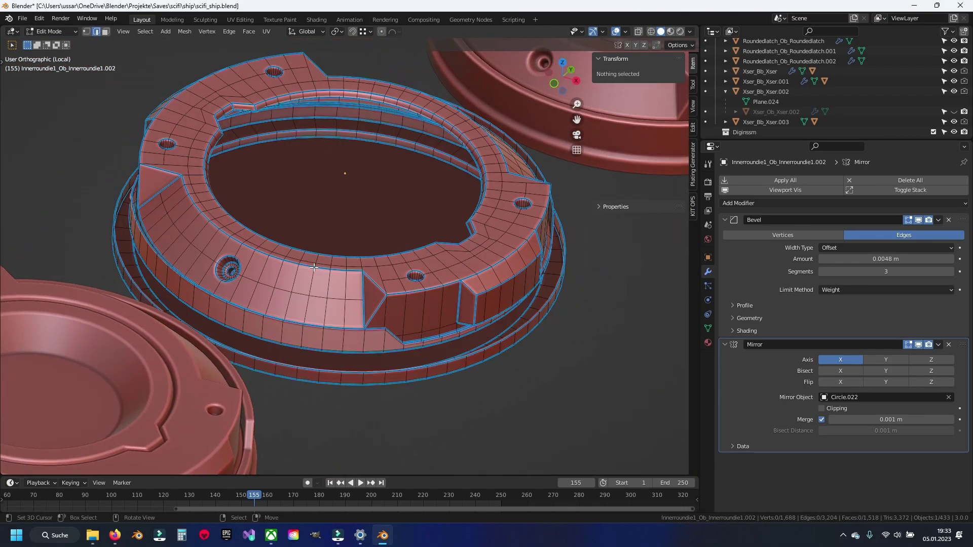
pyautogui.press('Tab')
pyautogui.scroll(-3, 419, 252)
pyautogui.keyDown('shift'); pyautogui.moveTo(419, 252); pyautogui.dragTo(439, 228, button='middle'); pyautogui.keyUp('shift')
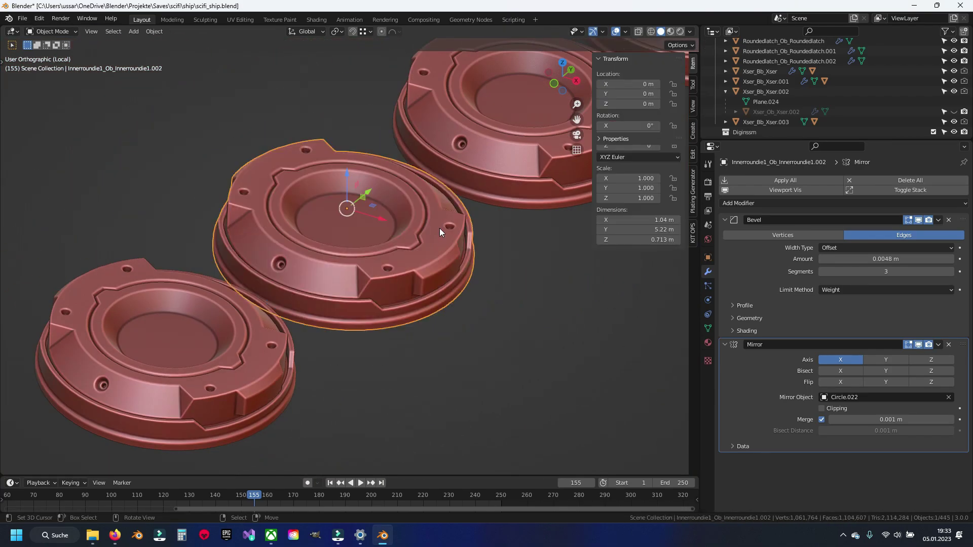
pyautogui.keyDown('shift'); pyautogui.click(475, 153); pyautogui.keyUp('shift')
pyautogui.scroll(-2, 352, 247)
pyautogui.keyDown('shift'); pyautogui.click(351, 248); pyautogui.keyUp('shift')
# - Select all their mesh, save the file, and set the mean bevel weight to 0
pyautogui.press('Tab')
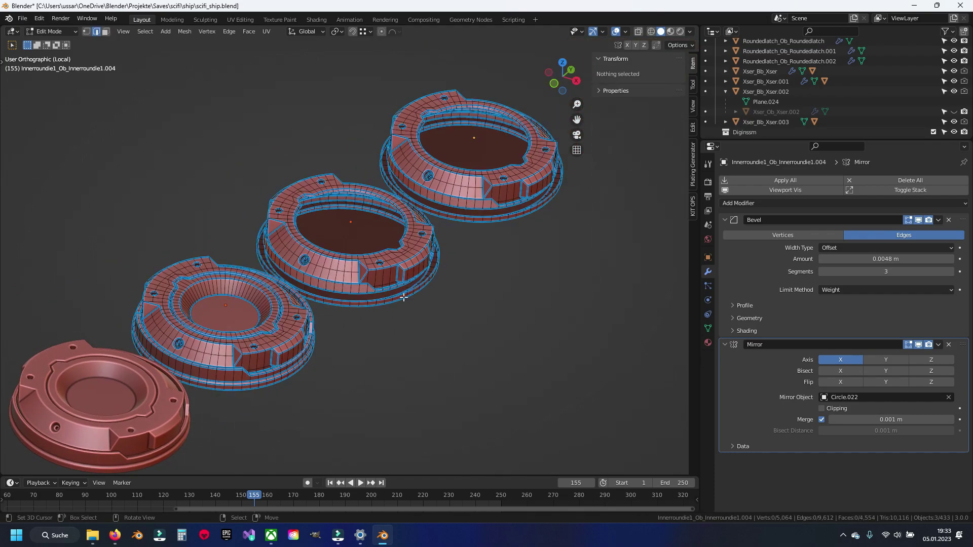
pyautogui.press('a')
pyautogui.press('a')
pyautogui.hotkey('alt', 'a')
pyautogui.hotkey('ctrl', 's')
pyautogui.moveTo(404, 297); pyautogui.dragTo(585, 211, button='middle')
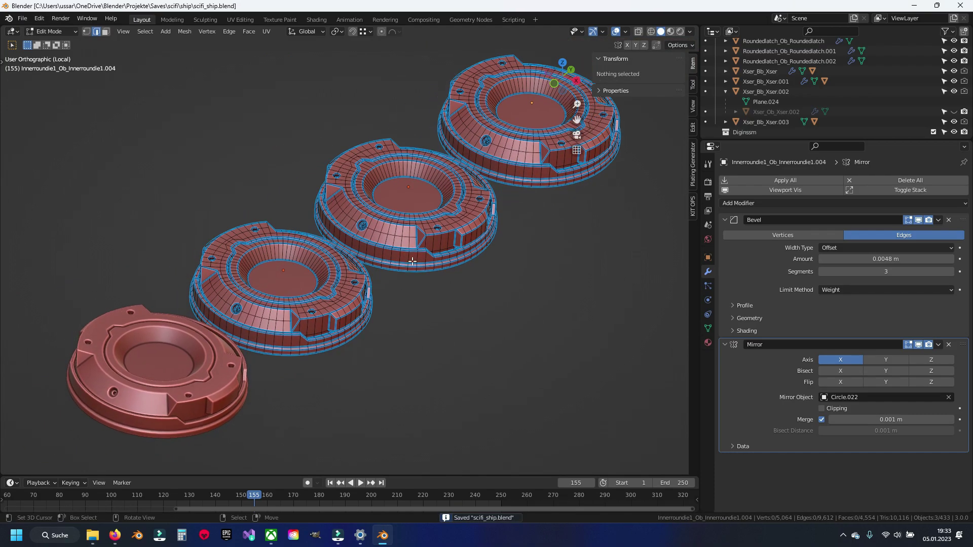
pyautogui.press('a')
pyautogui.doubleClick(655, 171)
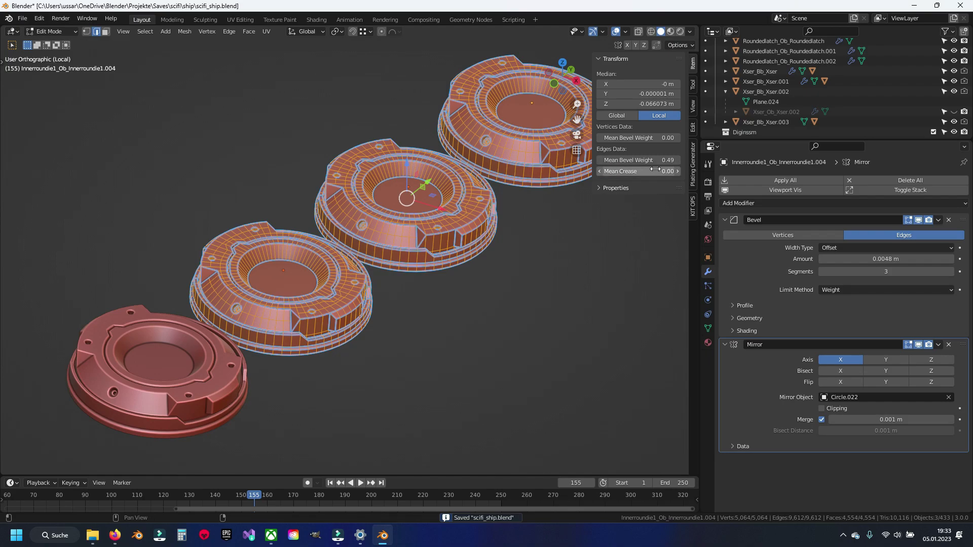
pyautogui.doubleClick(653, 161)
pyautogui.write('0')
pyautogui.press('Return')
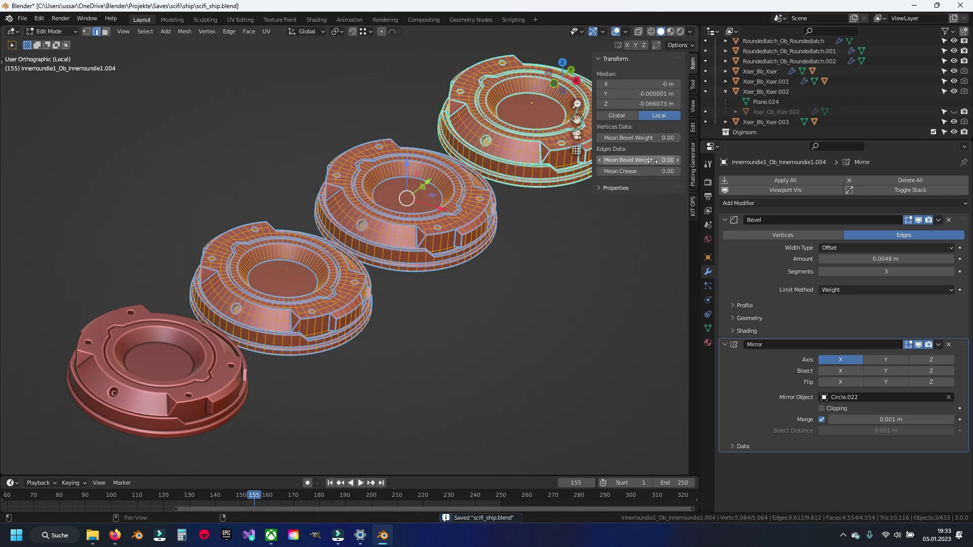
# - Mark the selected edges as sharp from the Ctrl+E edge menu
pyautogui.scroll(2, 451, 223)
pyautogui.scroll(2, 456, 233)
pyautogui.press('q')
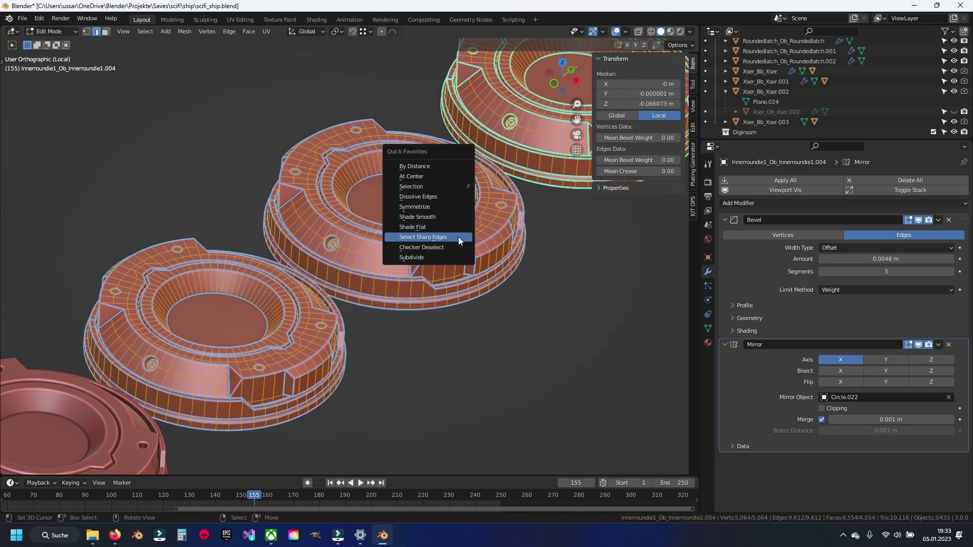
pyautogui.press('Escape')
pyautogui.hotkey('ctrl', 'e')
pyautogui.click(436, 254)
# - Select the middle part's linked mesh and set its bevel weight to 0
pyautogui.moveTo(405, 253)
pyautogui.keyDown('shift'); pyautogui.mouseDown(button='middle')
pyautogui.moveTo(361, 296)
pyautogui.moveTo(395, 255)
pyautogui.mouseUp(button='middle'); pyautogui.keyUp('shift')
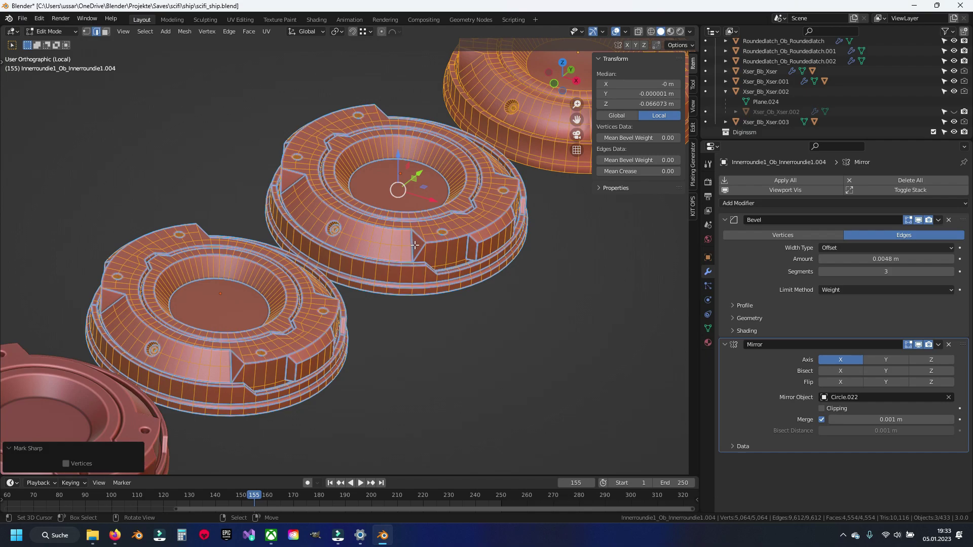
pyautogui.click(414, 245)
pyautogui.hotkey('ctrl', 'l')
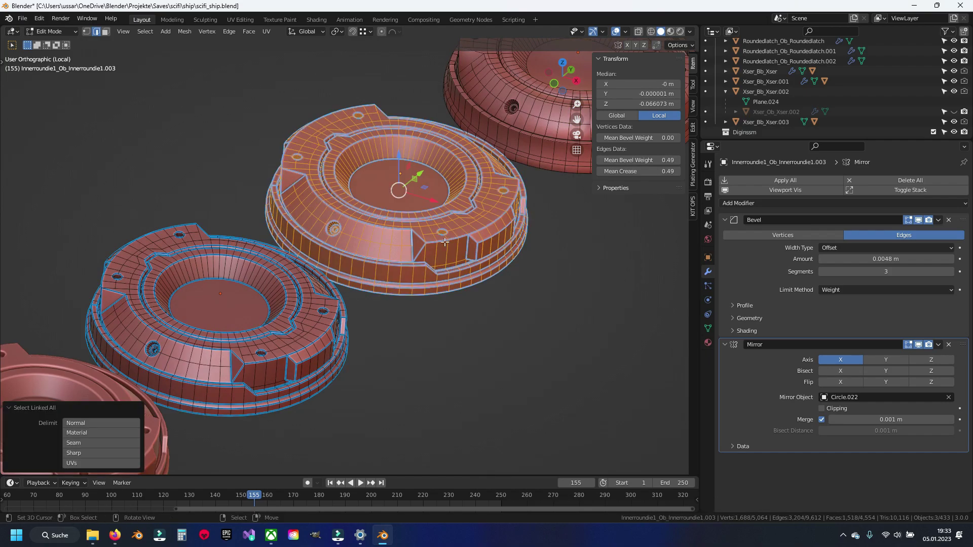
pyautogui.press('Return')
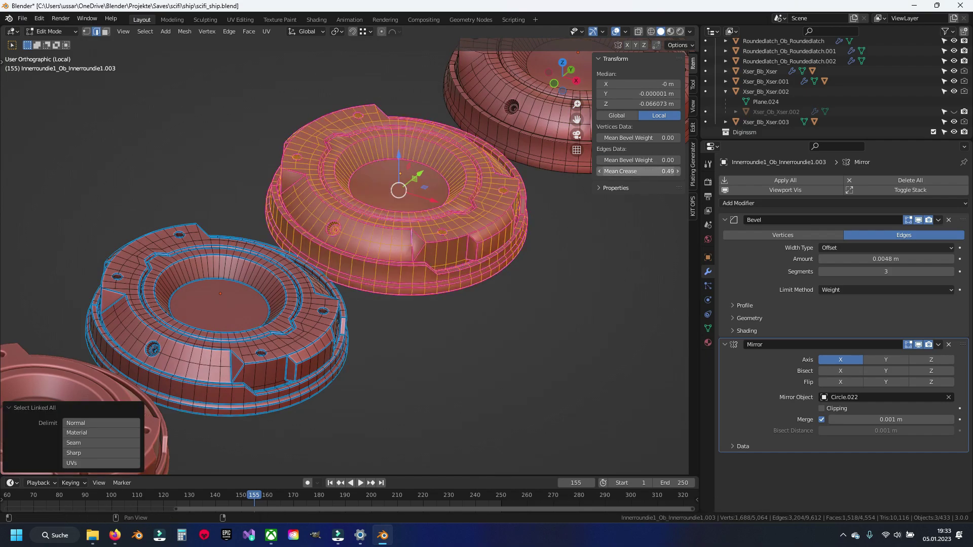
pyautogui.write('0')
pyautogui.press('Return')
# - Reset the lower-left part's linked mesh to 0 bevel weight and 0 crease, then deselect
pyautogui.click(293, 326)
pyautogui.hotkey('ctrl', 'l')
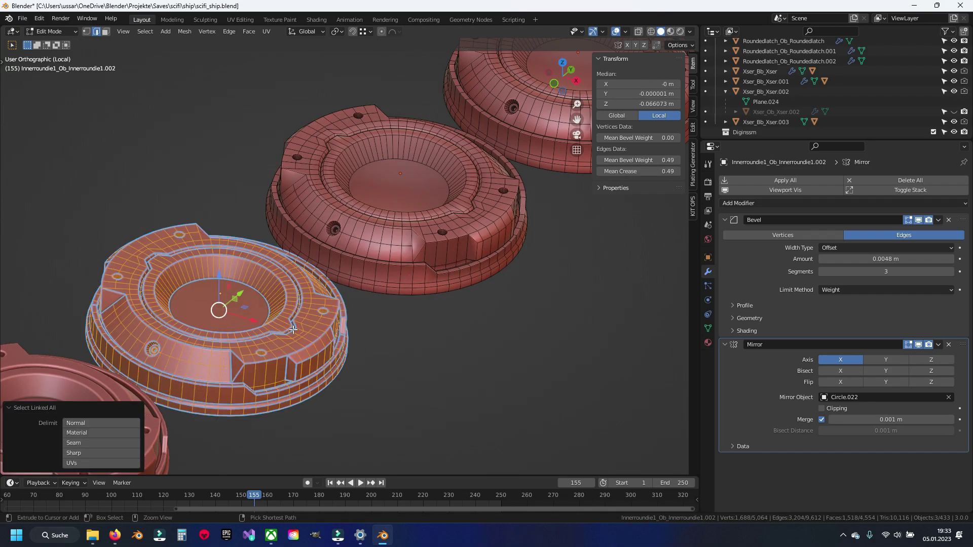
pyautogui.click(663, 160)
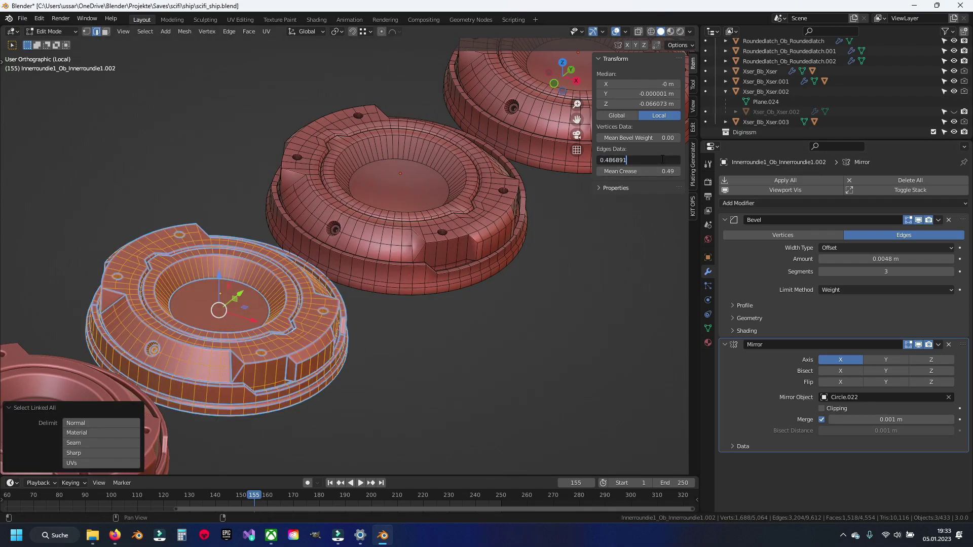
pyautogui.press('BackSpace')
pyautogui.press('Return')
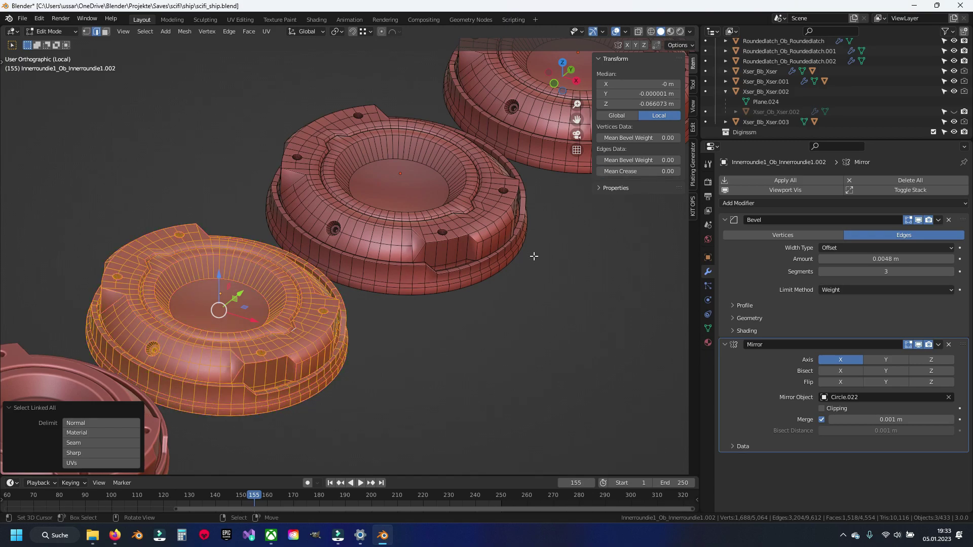
pyautogui.hotkey('alt', 'a')
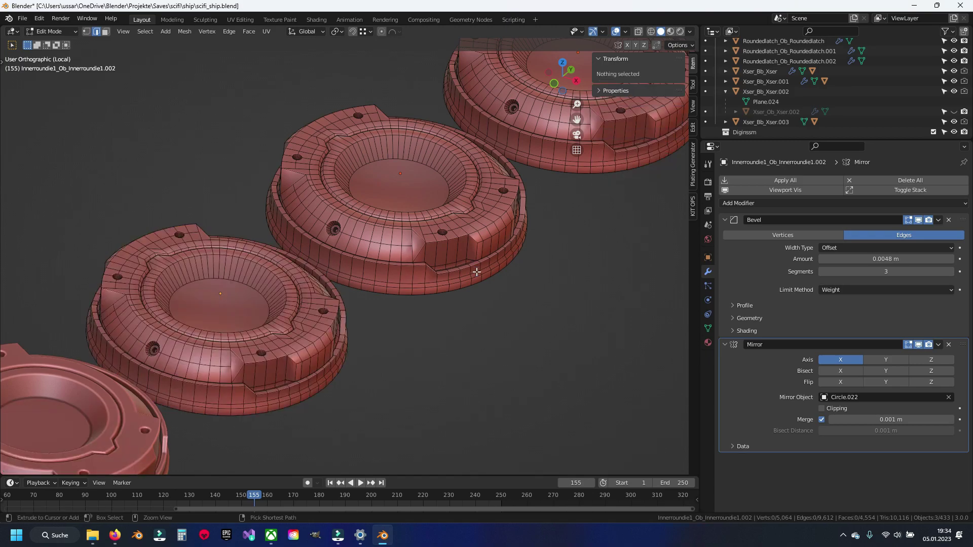
# - Save, then select Innerroundie1.002's sharp edges and give them a 0.20 bevel weight
pyautogui.hotkey('ctrl', 's')
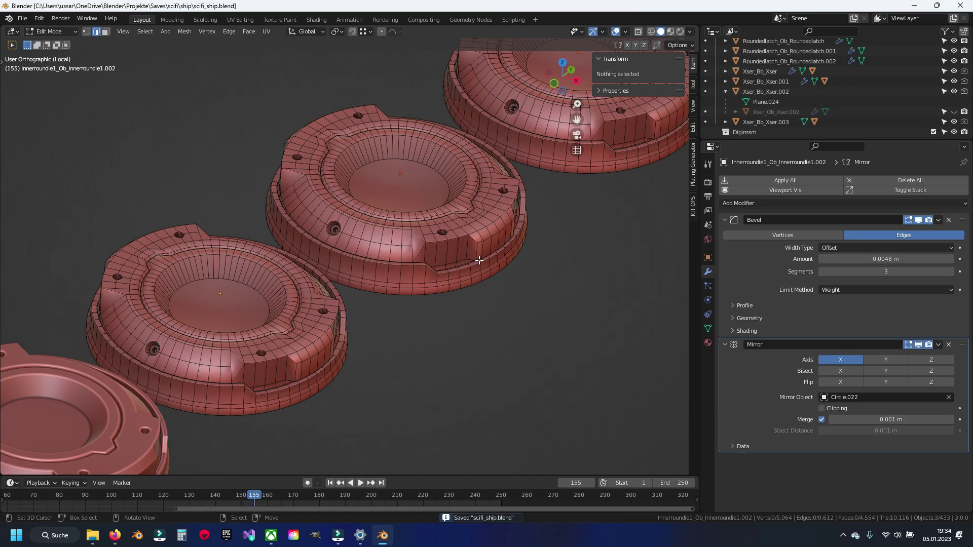
pyautogui.hotkey('shift', 'g')
pyautogui.click(479, 260)
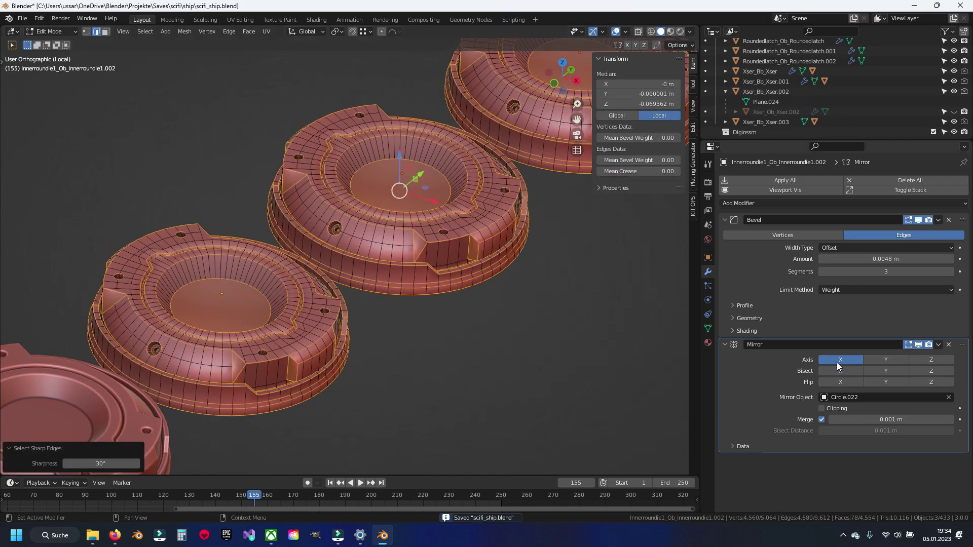
pyautogui.write('0.2')
pyautogui.press('Return')
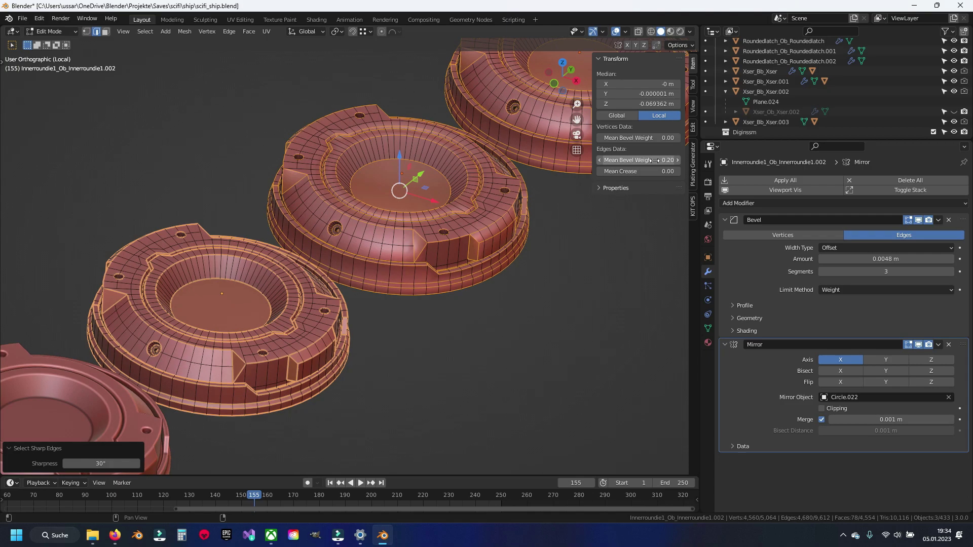
# - Set the Bevel modifier Amount to 0.02 m and view the result in Object Mode
pyautogui.click(894, 260)
pyautogui.press('BackSpace')
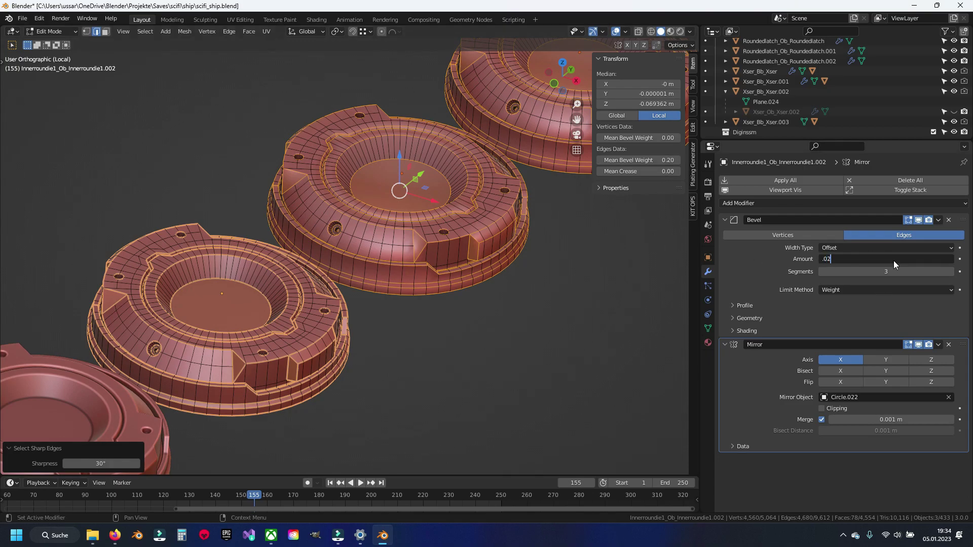
pyautogui.scroll(2, 408, 180)
pyautogui.scroll(1, 420, 193)
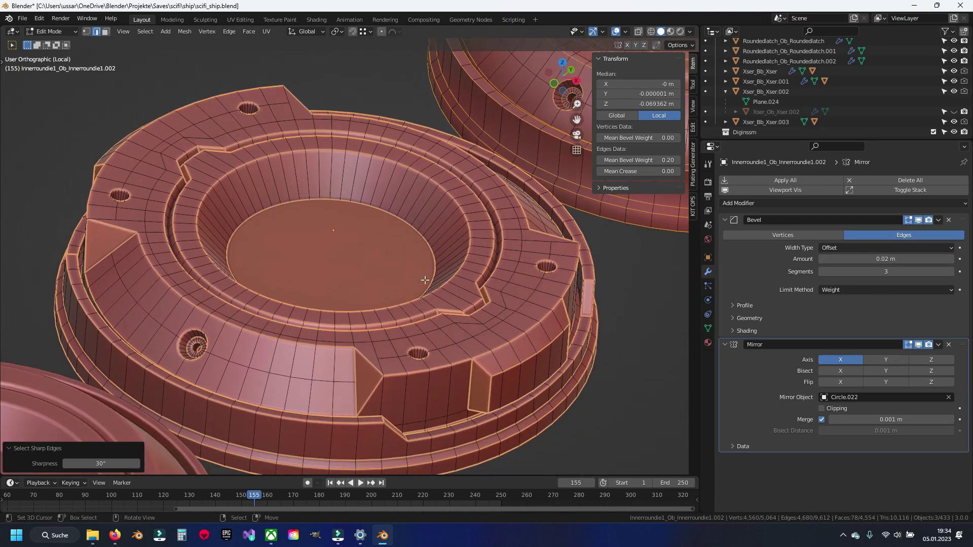
pyautogui.scroll(1, 423, 197)
pyautogui.press('Tab')
pyautogui.scroll(-3, 424, 219)
pyautogui.scroll(-2, 417, 187)
pyautogui.scroll(-1, 298, 278)
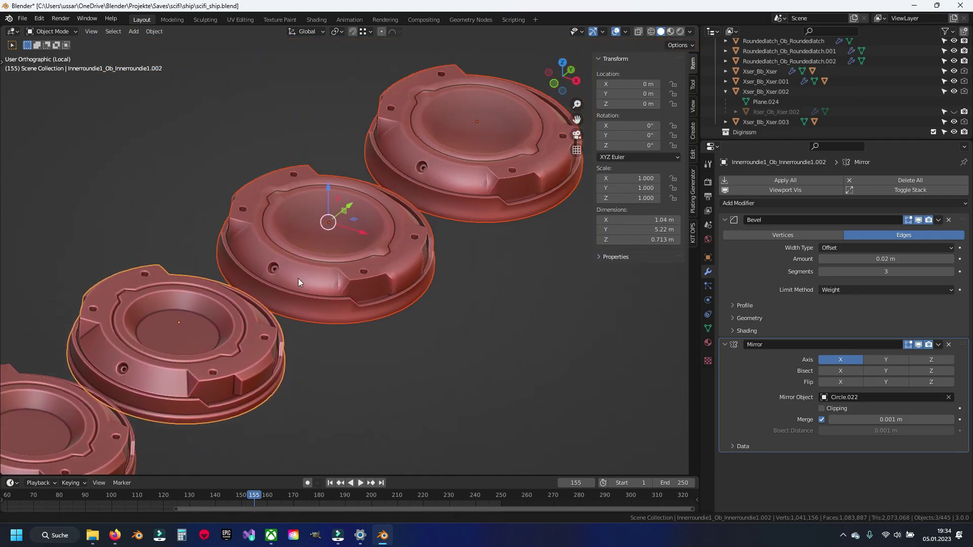
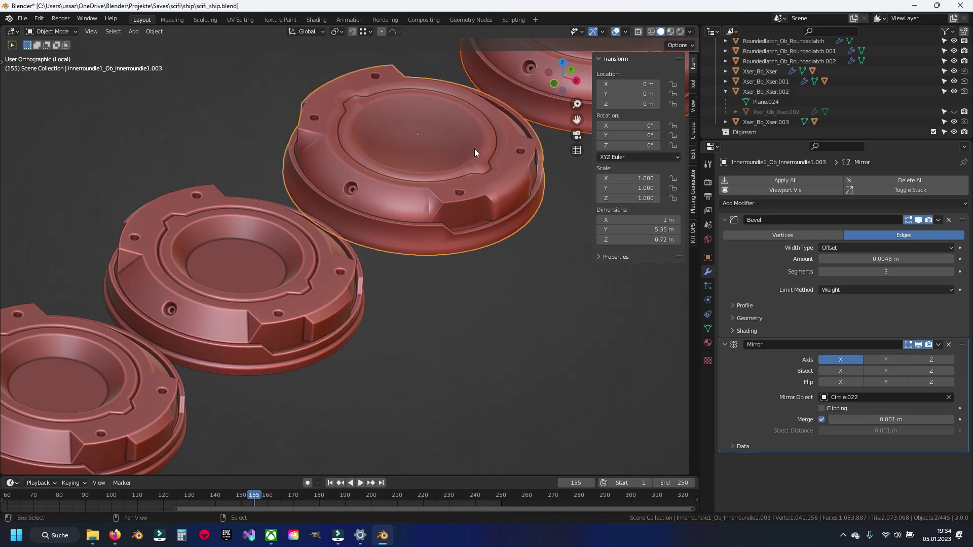
# - Duplicate the inner rings' Bevel modifier and remove the original Bevel modifiers
pyautogui.click(938, 220)
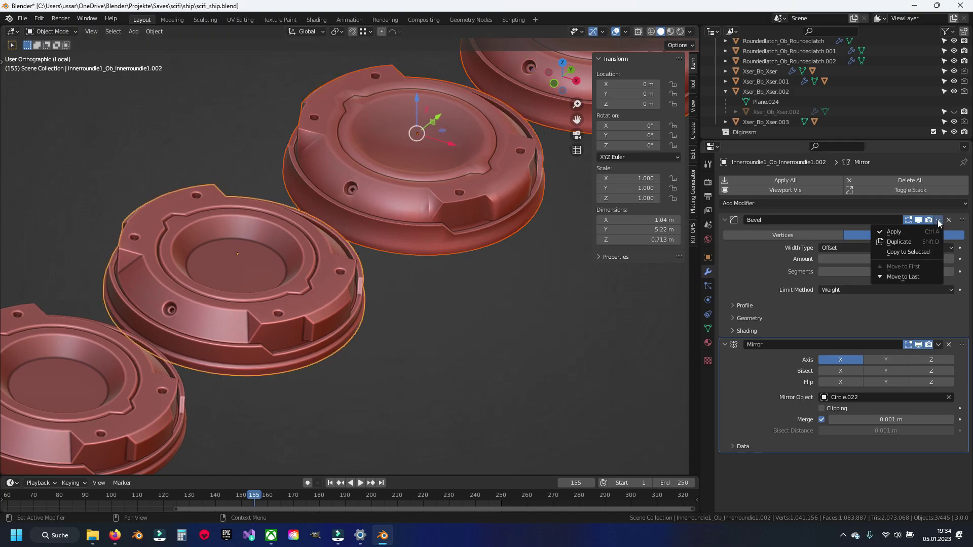
pyautogui.click(926, 251)
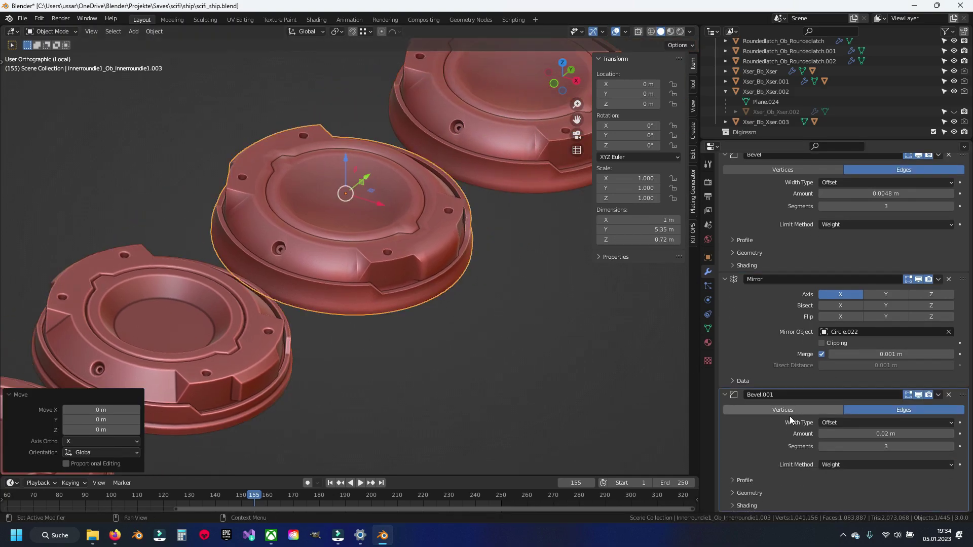
pyautogui.scroll(3, 854, 380)
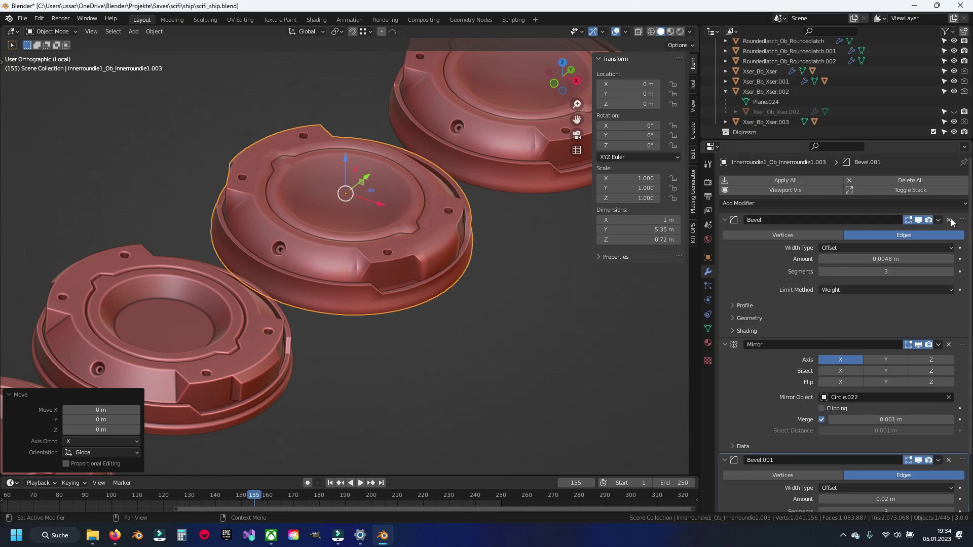
pyautogui.click(949, 220)
pyautogui.click(415, 143)
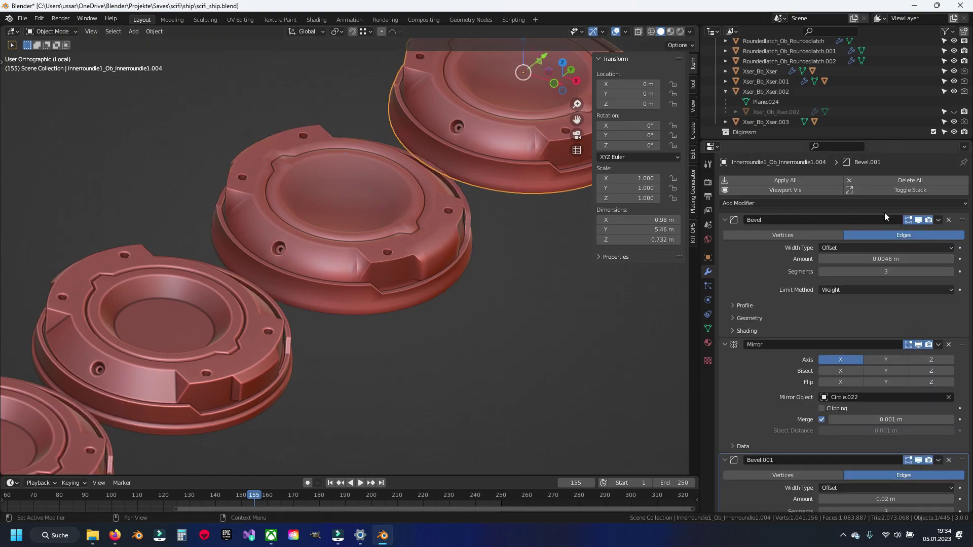
pyautogui.click(947, 221)
# - Give all edges of the middle and back inner rings a 0.20 mean bevel weight
pyautogui.click(333, 290)
pyautogui.scroll(4, 343, 284)
pyautogui.press('Tab')
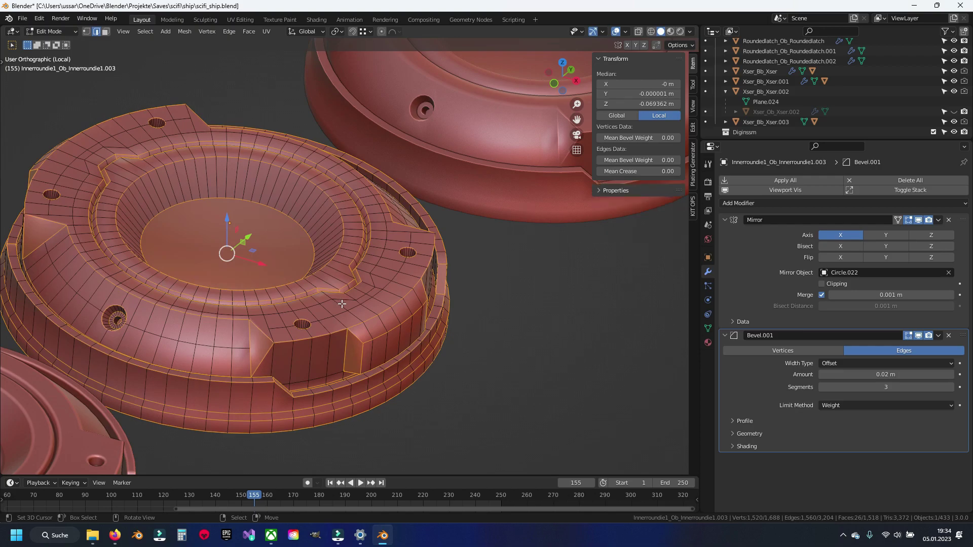
pyautogui.click(627, 159)
pyautogui.write('1')
pyautogui.press('Return')
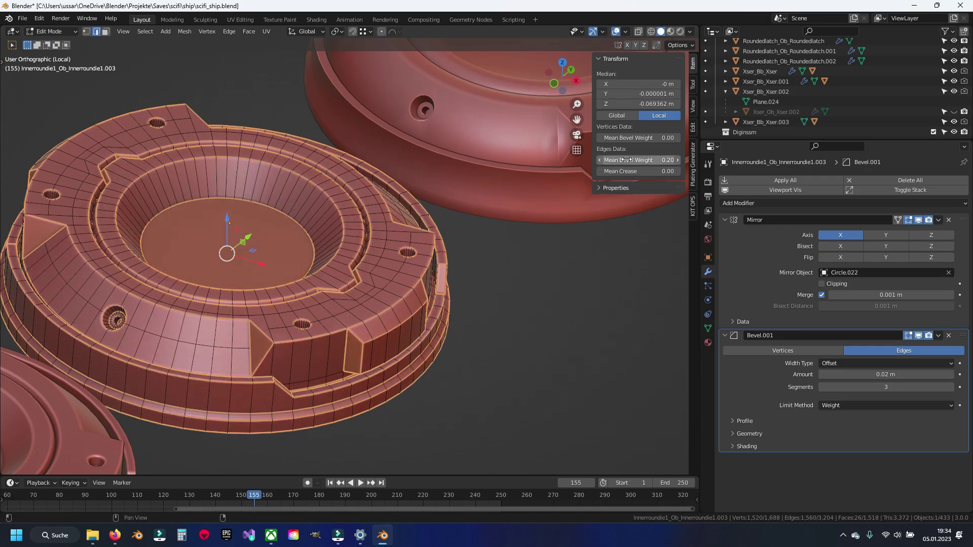
pyautogui.press('Tab')
pyautogui.click(501, 139)
pyautogui.press('Tab')
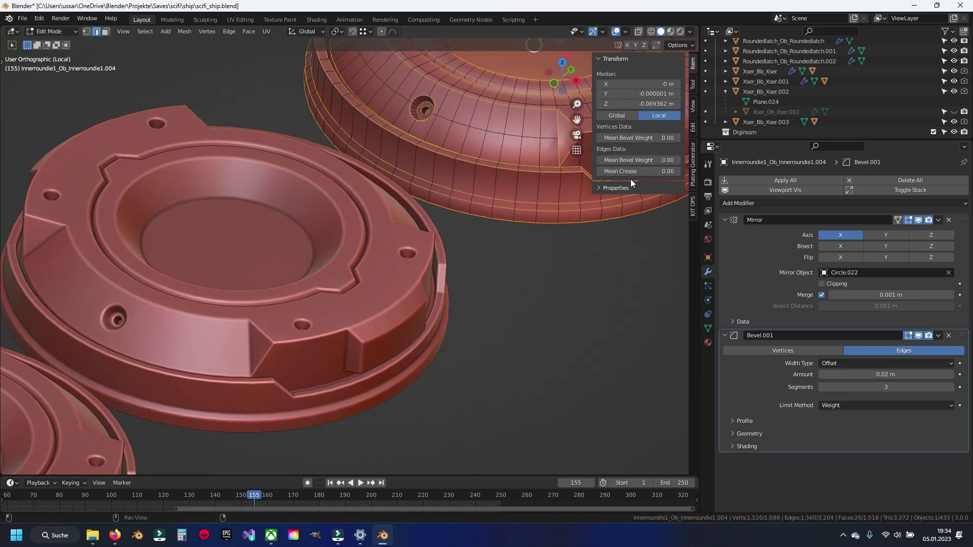
pyautogui.write('1')
pyautogui.press('Return')
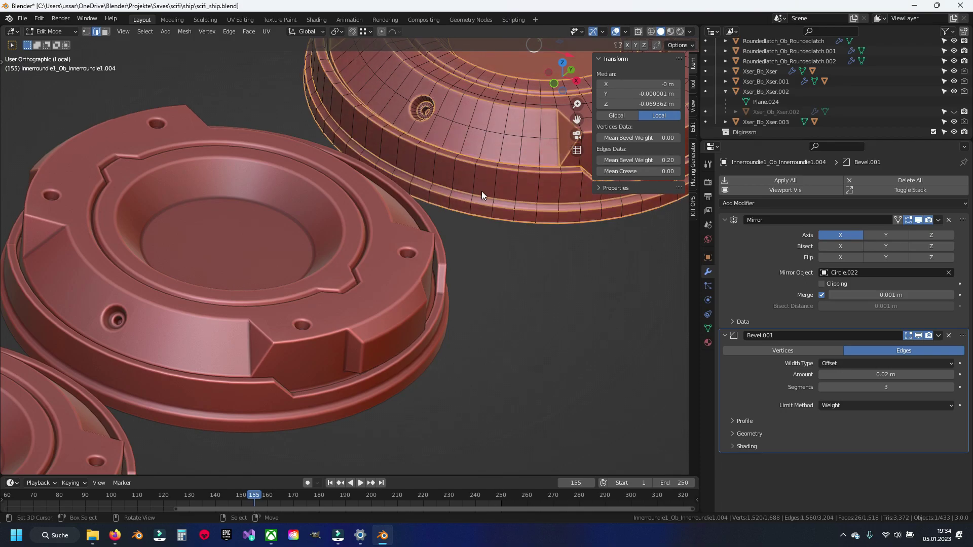
pyautogui.press('Tab')
# - Save scifi_ship.blend and leave the isolated view to show the whole ship
pyautogui.scroll(-8, 321, 277)
pyautogui.hotkey('ctrl', 's')
pyautogui.press('KP_Divide')
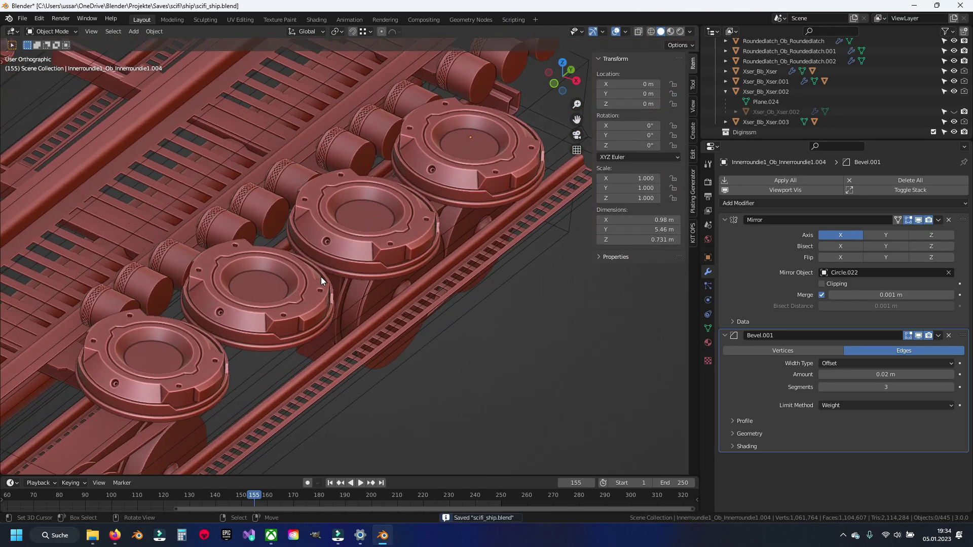
# - Undo back to remove the four duplicate inner rings and save the file
pyautogui.scroll(2, 320, 276)
pyautogui.scroll(-1, 321, 277)
pyautogui.click(234, 320)
pyautogui.hotkey('ctrl', 'z')
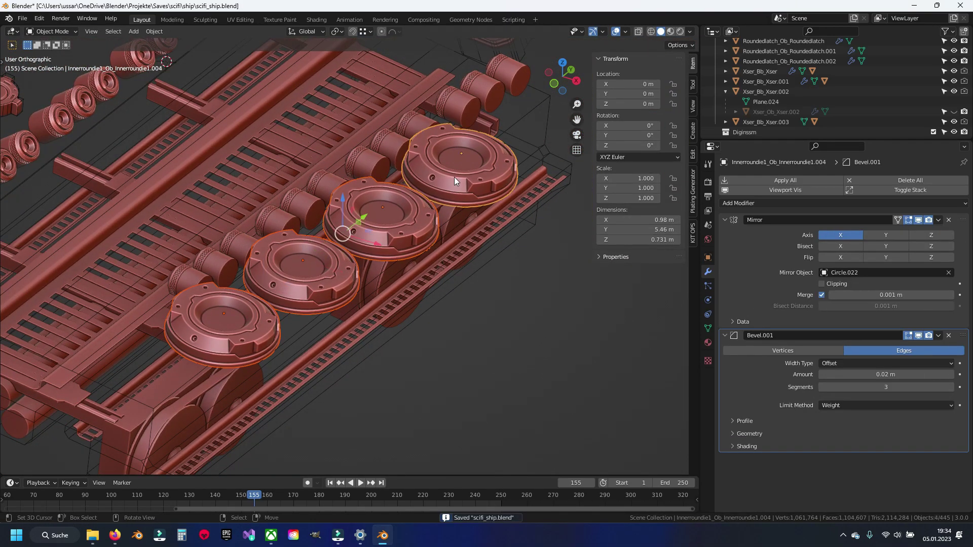
pyautogui.hotkey('ctrl', 'z')
pyautogui.hotkey('ctrl', 's')
# - Select and delete the extra inner rings, then undo that deletion
pyautogui.scroll(-5, 353, 255)
pyautogui.scroll(3, 442, 156)
pyautogui.scroll(3, 366, 280)
pyautogui.scroll(2, 366, 280)
pyautogui.scroll(4, 342, 293)
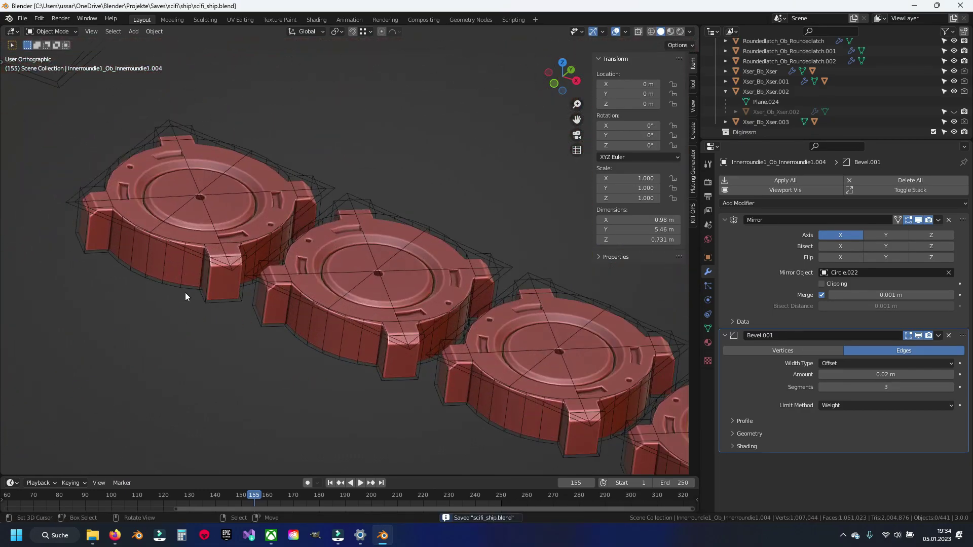
pyautogui.click(188, 293)
pyautogui.keyDown('shift'); pyautogui.click(275, 314); pyautogui.keyUp('shift')
pyautogui.moveTo(300, 363)
pyautogui.keyDown('shift'); pyautogui.mouseDown(button='middle')
pyautogui.moveTo(276, 313)
pyautogui.moveTo(466, 398)
pyautogui.mouseUp(button='middle'); pyautogui.keyUp('shift')
pyautogui.keyDown('shift'); pyautogui.click(476, 354); pyautogui.keyUp('shift')
pyautogui.keyDown('shift'); pyautogui.click(582, 406); pyautogui.keyUp('shift')
pyautogui.press('x')
pyautogui.click(580, 406)
pyautogui.hotkey('ctrl', 'z')
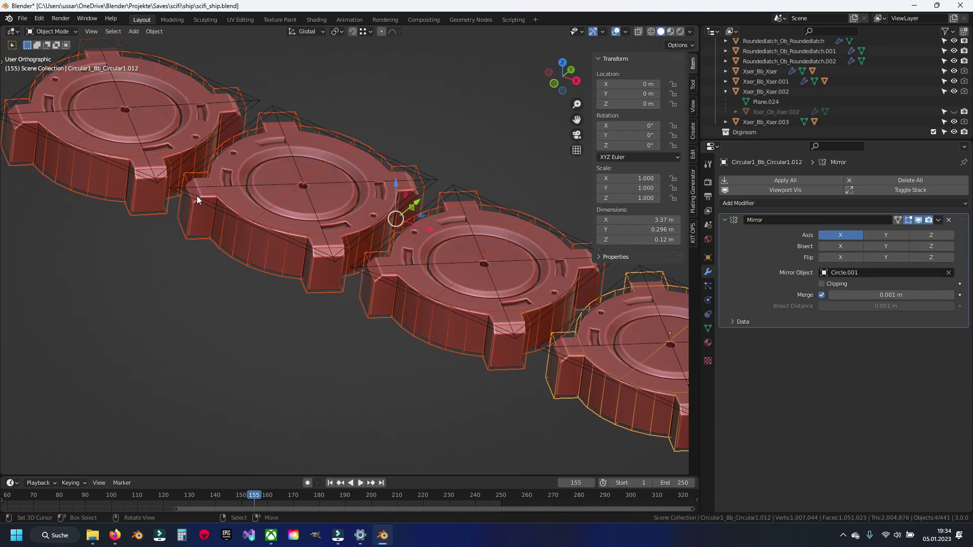
# - Delete the three wireframe cutter boxes, restoring one disc box afterwards
pyautogui.click(260, 105)
pyautogui.keyDown('shift'); pyautogui.click(416, 226); pyautogui.keyUp('shift')
pyautogui.keyDown('shift'); pyautogui.click(457, 186); pyautogui.keyUp('shift')
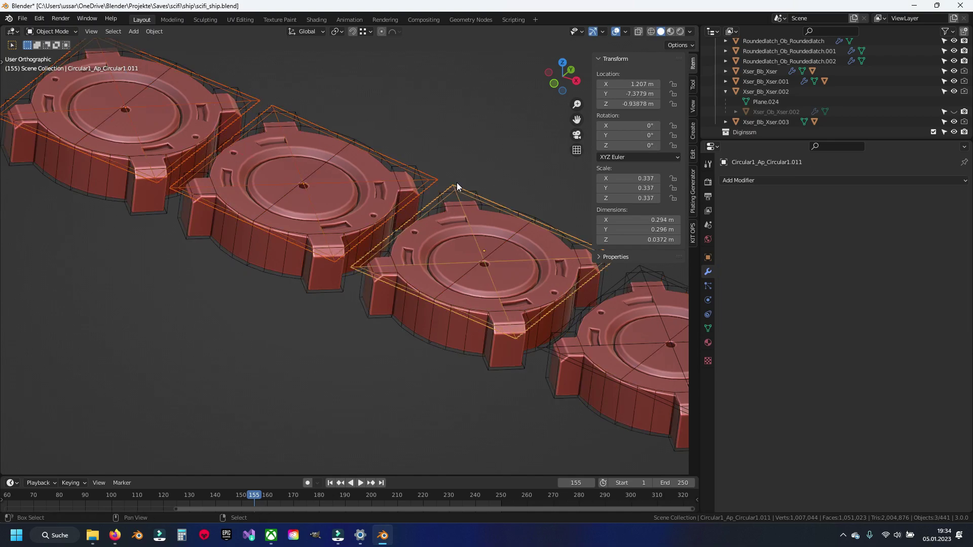
pyautogui.press('x')
pyautogui.click(640, 266)
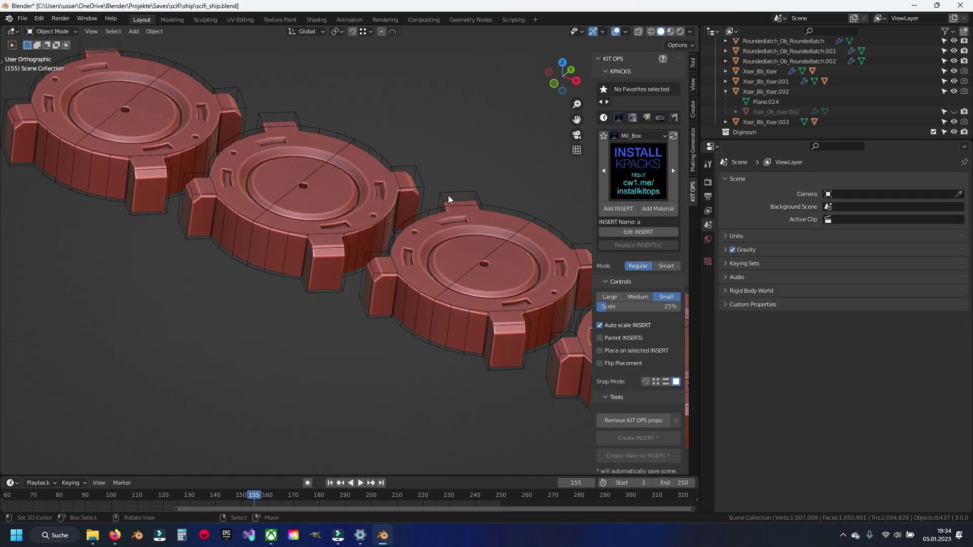
pyautogui.hotkey('ctrl', 'z')
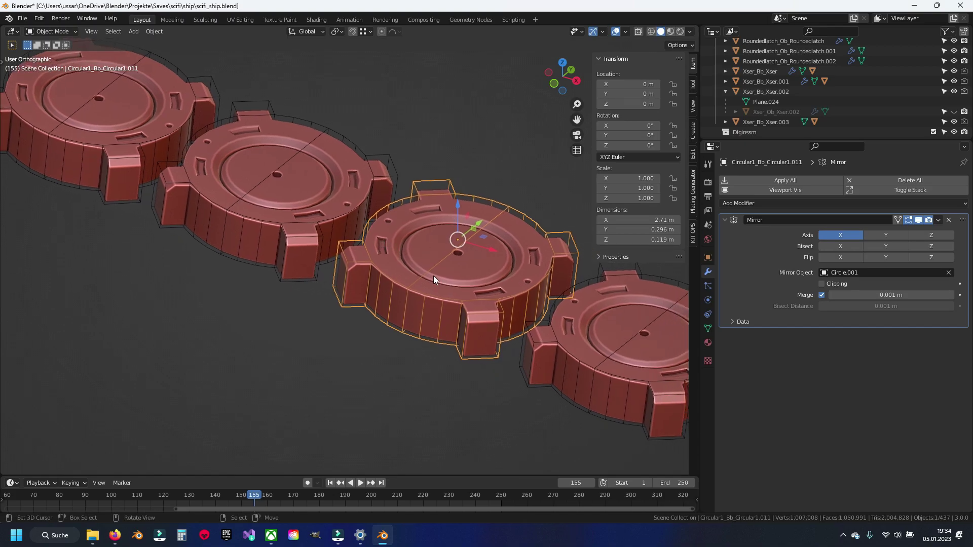
# - Empty the four Bb helper discs by deleting all their vertices in Edit Mode
pyautogui.click(542, 383)
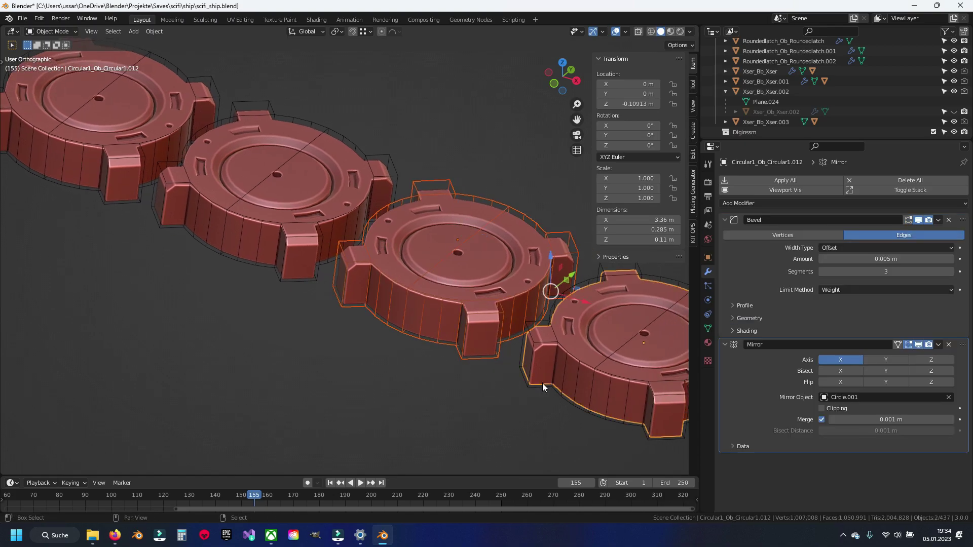
pyautogui.keyDown('shift'); pyautogui.click(473, 360); pyautogui.keyUp('shift')
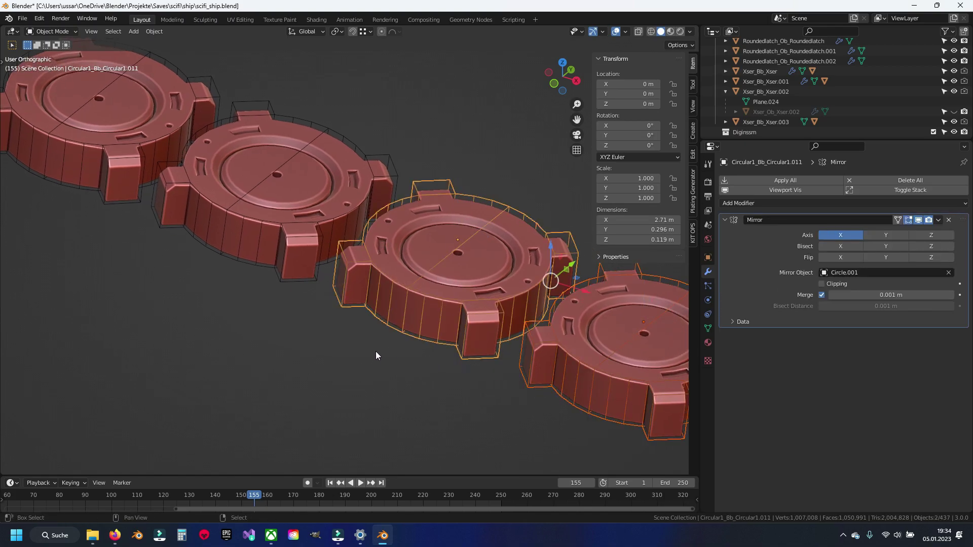
pyautogui.keyDown('shift'); pyautogui.click(287, 282); pyautogui.keyUp('shift')
pyautogui.keyDown('shift'); pyautogui.click(116, 210); pyautogui.keyUp('shift')
pyautogui.press('Tab')
pyautogui.hotkey('alt', 'a')
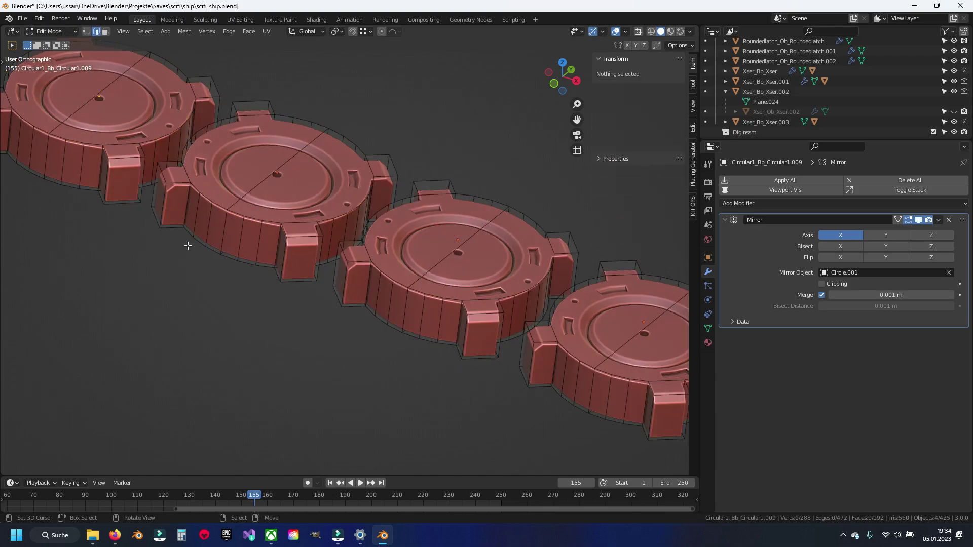
pyautogui.press('a')
pyautogui.press('x')
pyautogui.click(227, 253)
pyautogui.press('Tab')
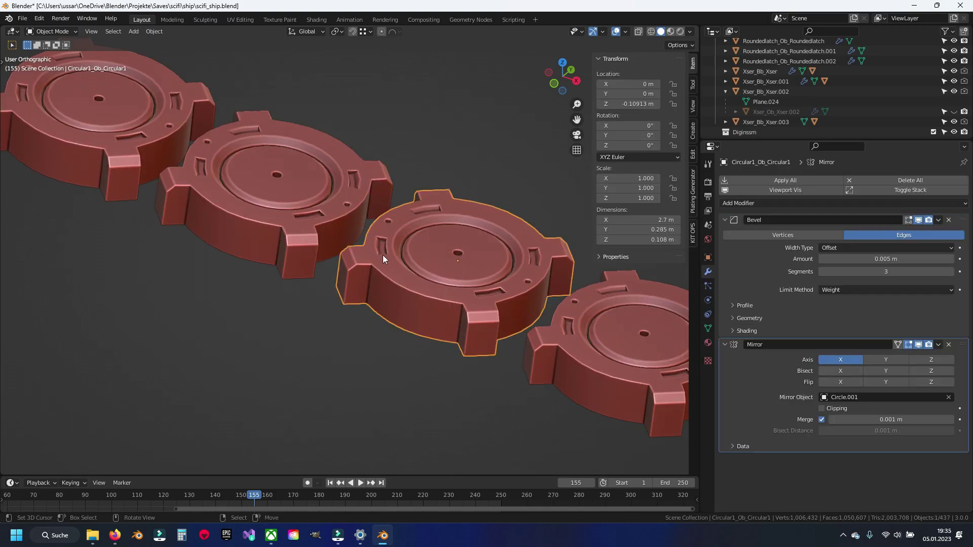
# - Save the file and set the right disc's Bevel amount to 0.02 m
pyautogui.press('Tab')
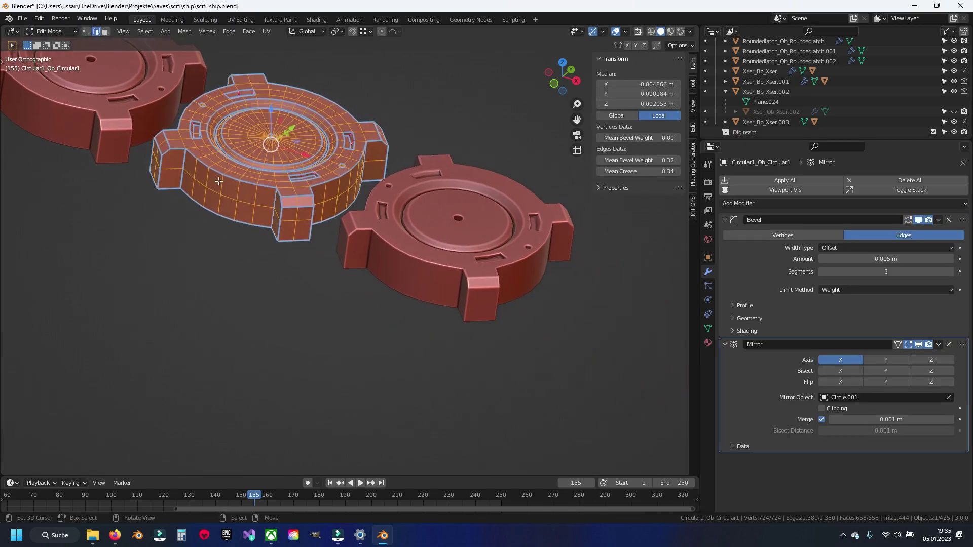
pyautogui.press('Tab')
pyautogui.hotkey('ctrl', 's')
pyautogui.keyDown('shift'); pyautogui.moveTo(425, 239); pyautogui.dragTo(360, 246, button='middle'); pyautogui.keyUp('shift')
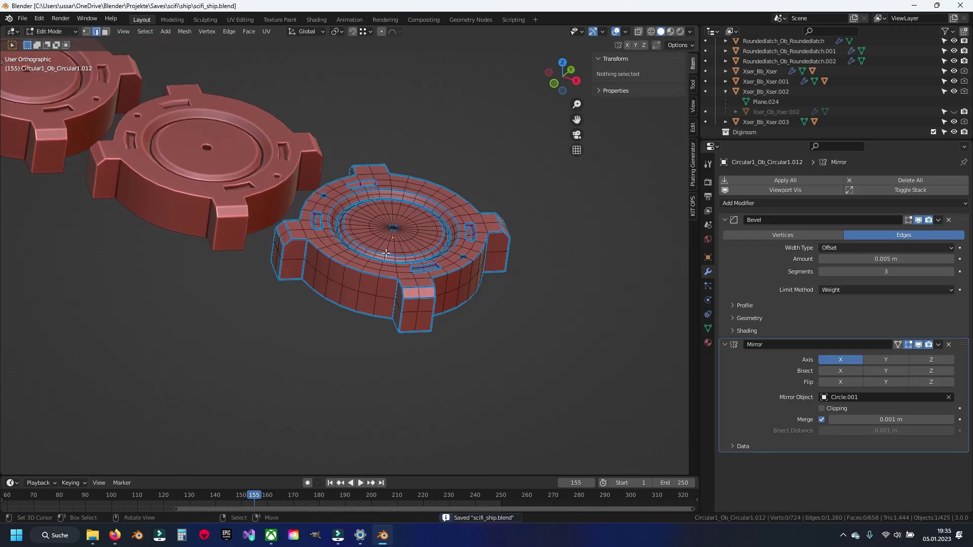
pyautogui.press('BackSpace')
pyautogui.press('BackSpace')
pyautogui.click(891, 258)
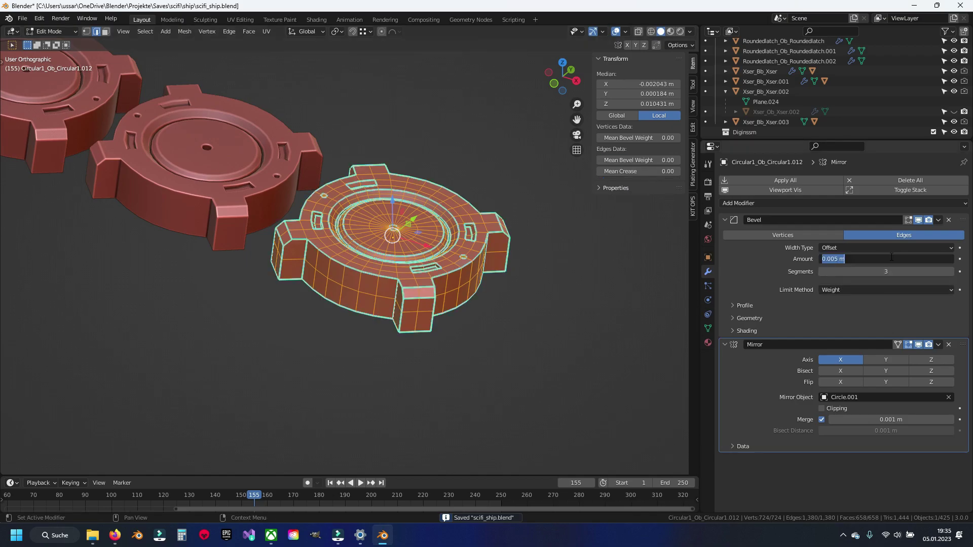
pyautogui.write('.02')
pyautogui.press('Return')
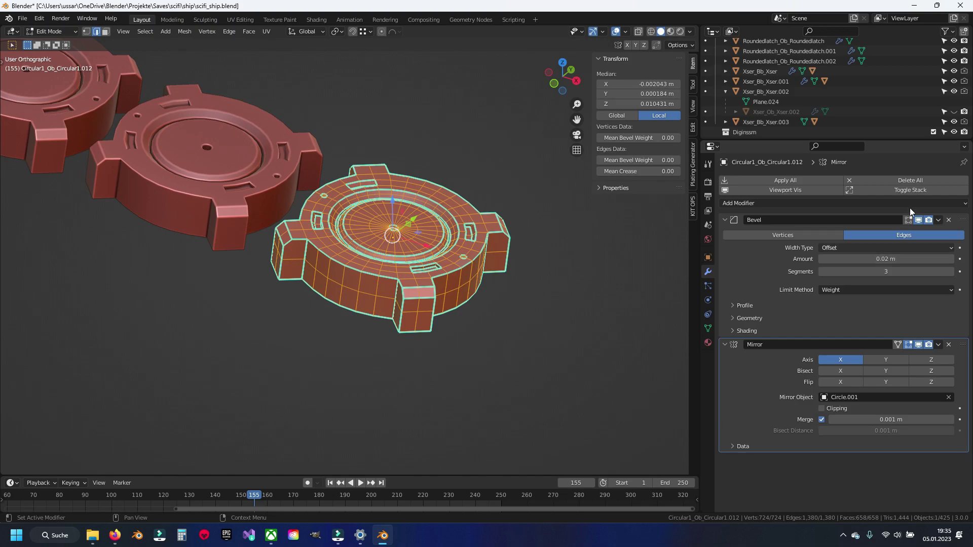
# - Clear all sharp marks, select the disc's sharp edges, and give them 0.2 bevel weight
pyautogui.scroll(3, 453, 260)
pyautogui.hotkey('alt', 'a')
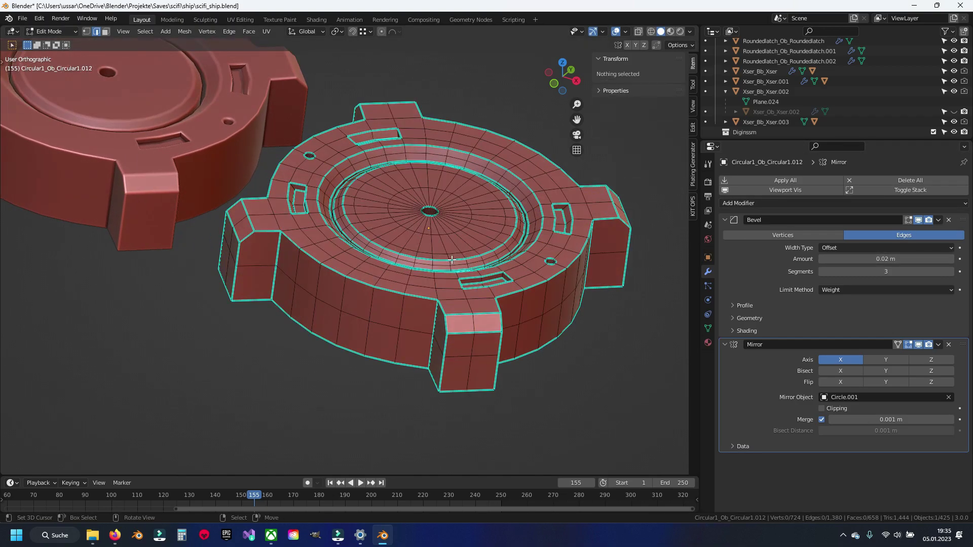
pyautogui.press('a')
pyautogui.hotkey('ctrl', 'e')
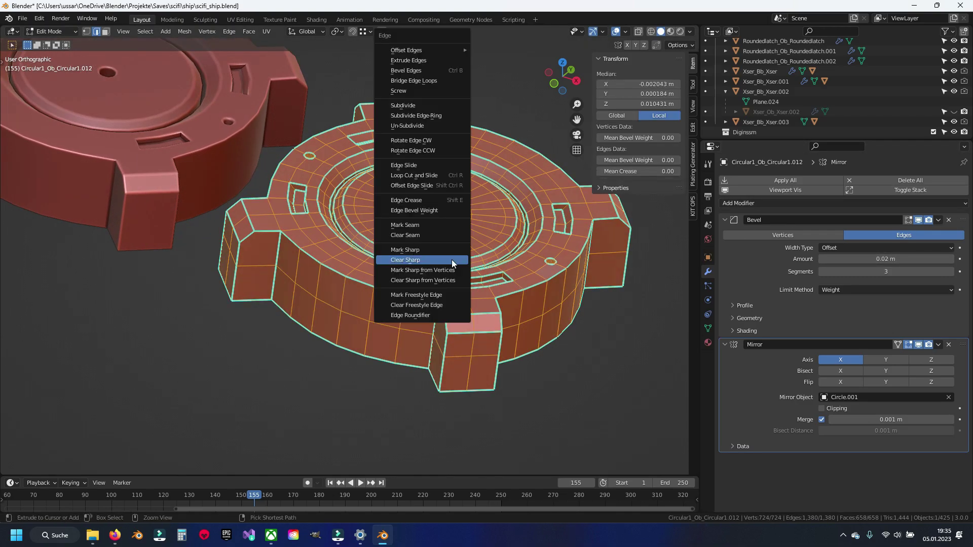
pyautogui.click(452, 259)
pyautogui.press('q')
pyautogui.click(463, 260)
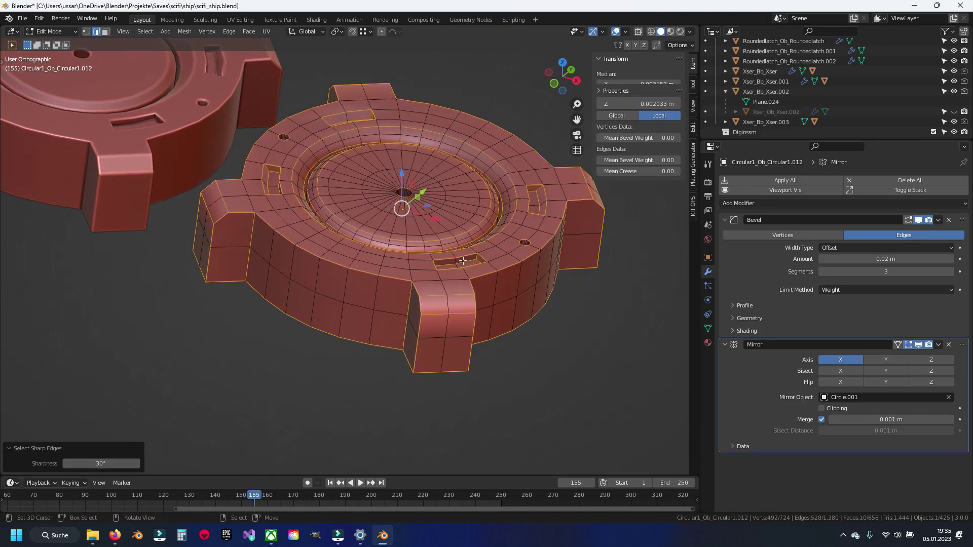
pyautogui.doubleClick(652, 158)
pyautogui.write('.2')
pyautogui.press('Return')
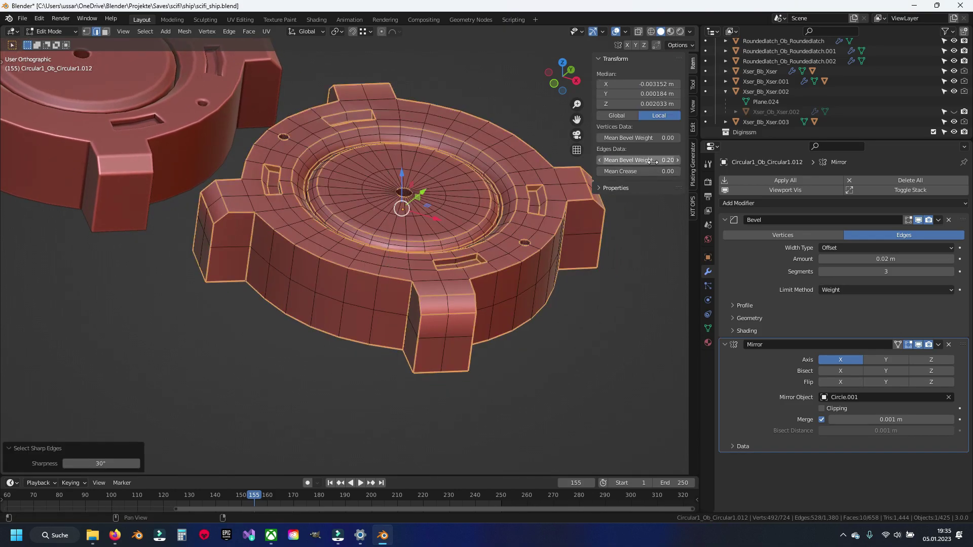
# - Return to Object Mode and inspect the disc's rounded bevelled edges
pyautogui.keyDown('shift'); pyautogui.moveTo(430, 255); pyautogui.dragTo(399, 309, button='middle'); pyautogui.keyUp('shift')
pyautogui.press('Tab')
pyautogui.scroll(5, 399, 309)
pyautogui.keyDown('shift'); pyautogui.moveTo(297, 281); pyautogui.dragTo(385, 302, button='middle'); pyautogui.keyUp('shift')
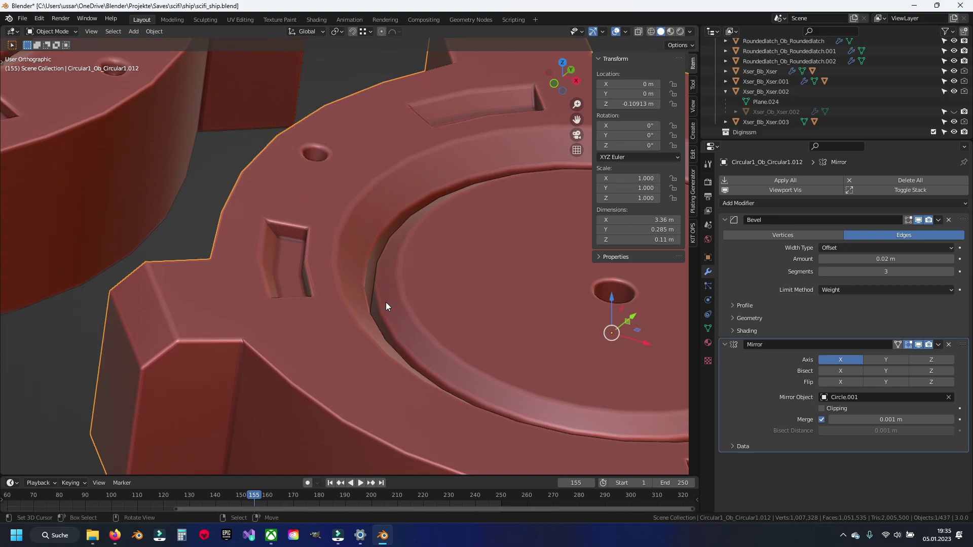
pyautogui.scroll(-4, 385, 302)
pyautogui.scroll(4, 367, 310)
pyautogui.scroll(-3, 460, 346)
pyautogui.keyDown('shift'); pyautogui.moveTo(461, 346); pyautogui.dragTo(290, 274, button='middle'); pyautogui.keyUp('shift')
pyautogui.scroll(2, 289, 276)
pyautogui.scroll(-4, 289, 274)
pyautogui.click(297, 258)
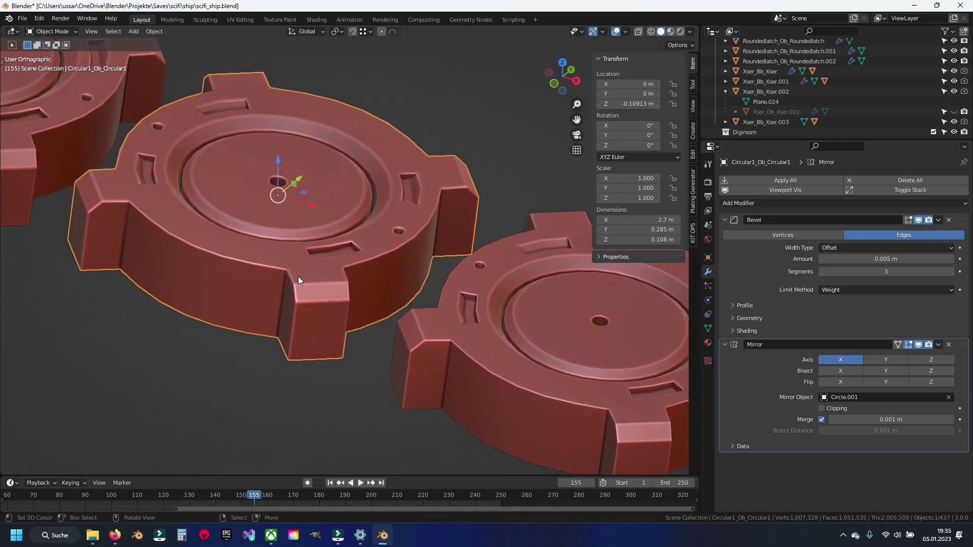
# - Set Circular1's Bevel amount to 0.02 m and zero its edges' bevel weight and crease
pyautogui.click(884, 259)
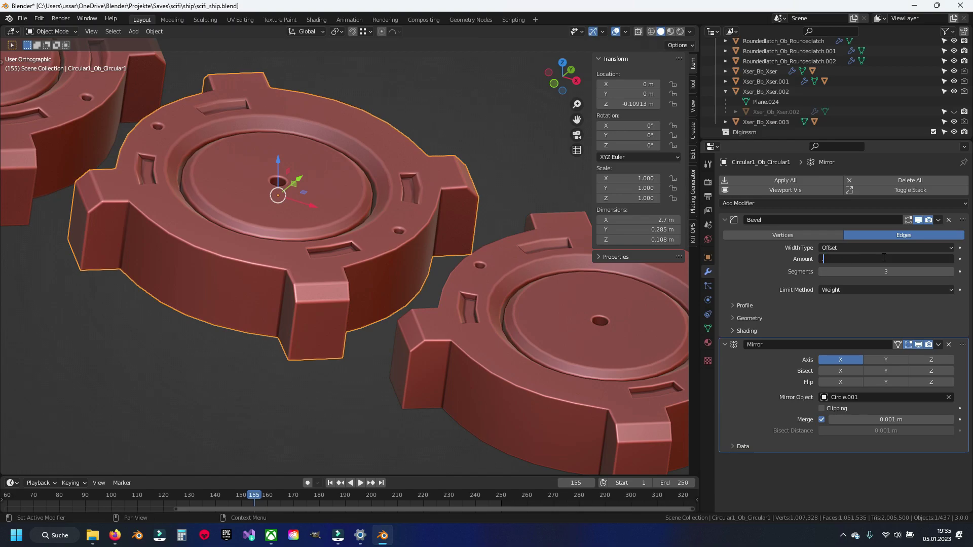
pyautogui.write('0.02')
pyautogui.press('Return')
pyautogui.press('KP_Decimal')
pyautogui.press('Tab')
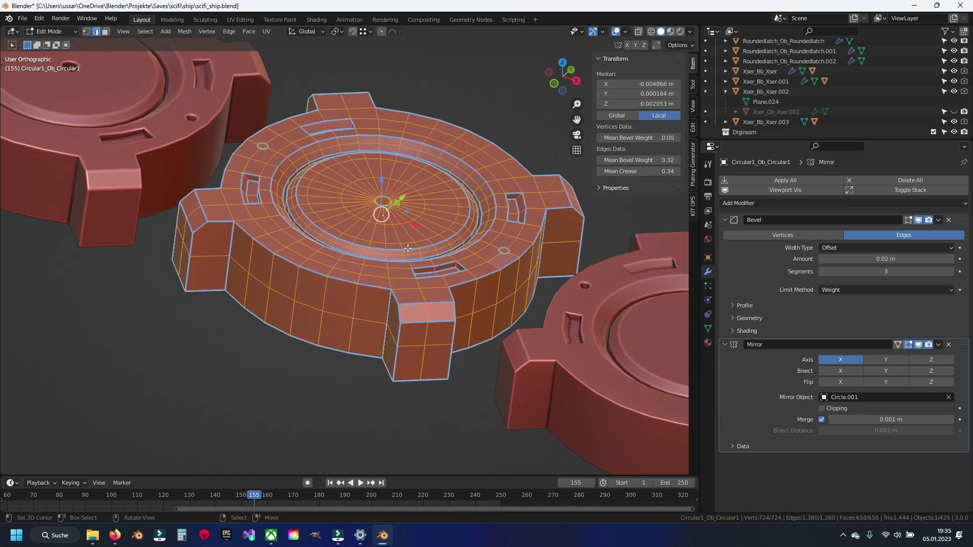
pyautogui.press('Return')
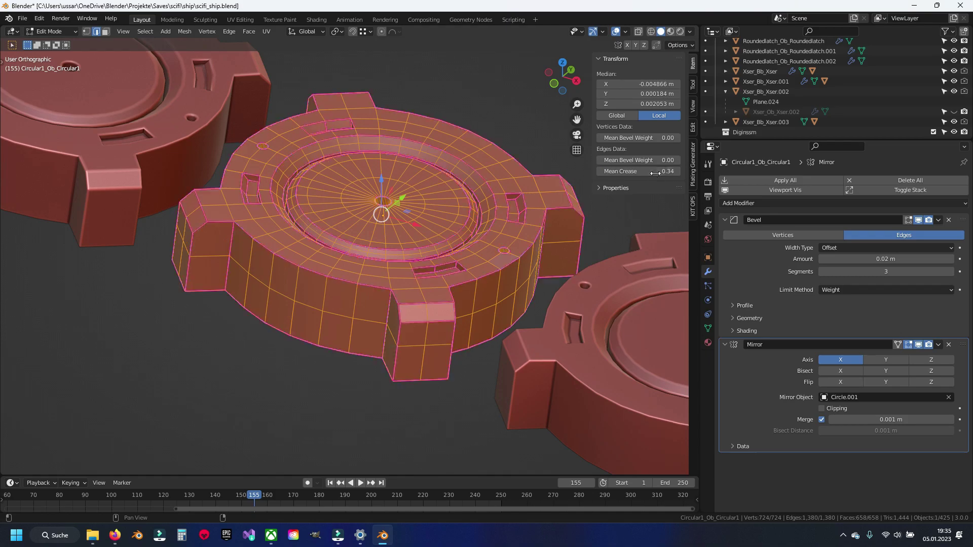
pyautogui.click(653, 173)
pyautogui.press('Return')
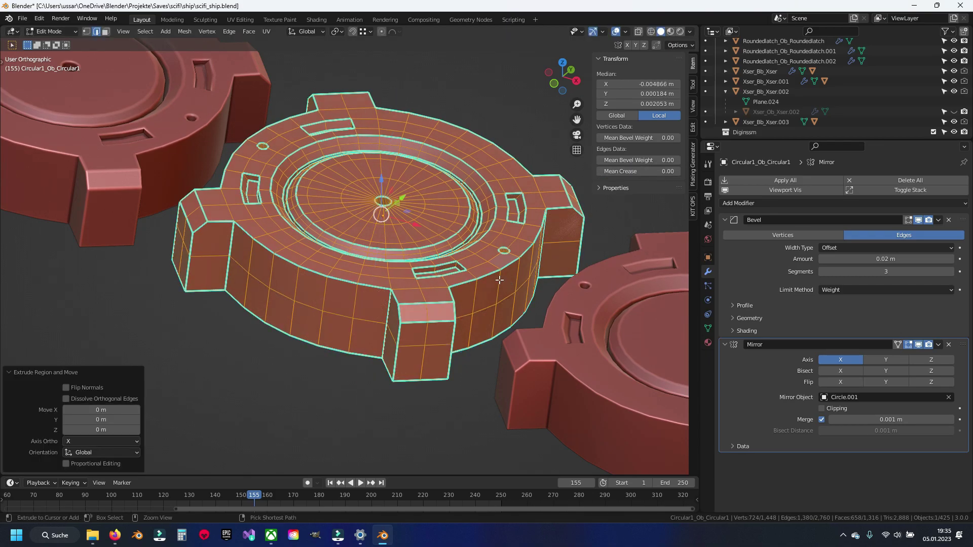
# - Clear sharp marks, then give only the 30° sharp edges a 0.20 bevel weight
pyautogui.hotkey('ctrl', 'e')
pyautogui.click(494, 278)
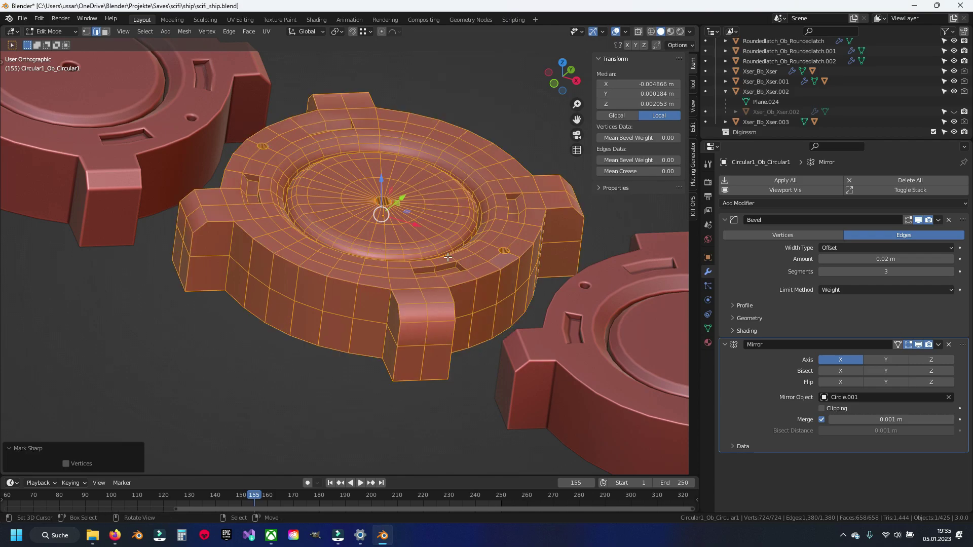
pyautogui.press('x')
pyautogui.hotkey('alt', 'a')
pyautogui.click(411, 253)
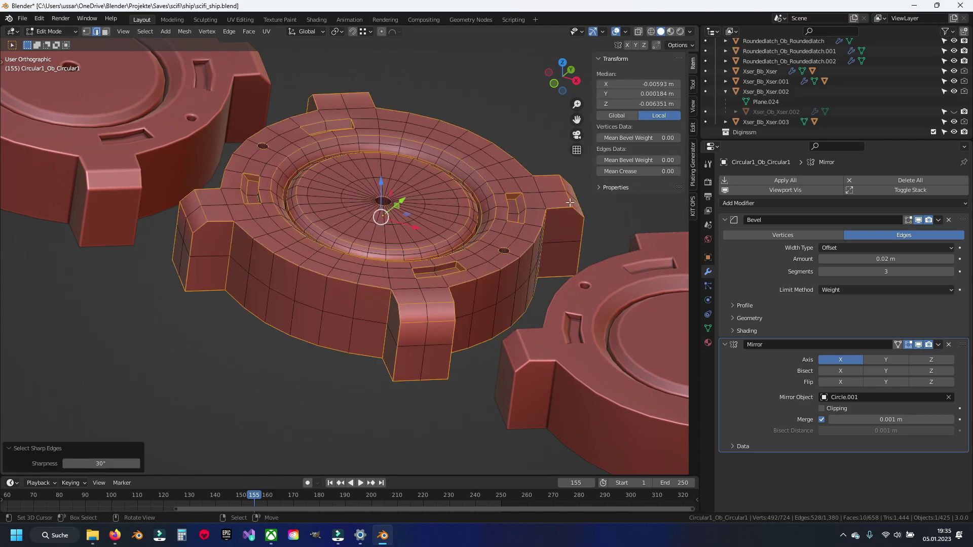
pyautogui.write('1')
pyautogui.press('Return')
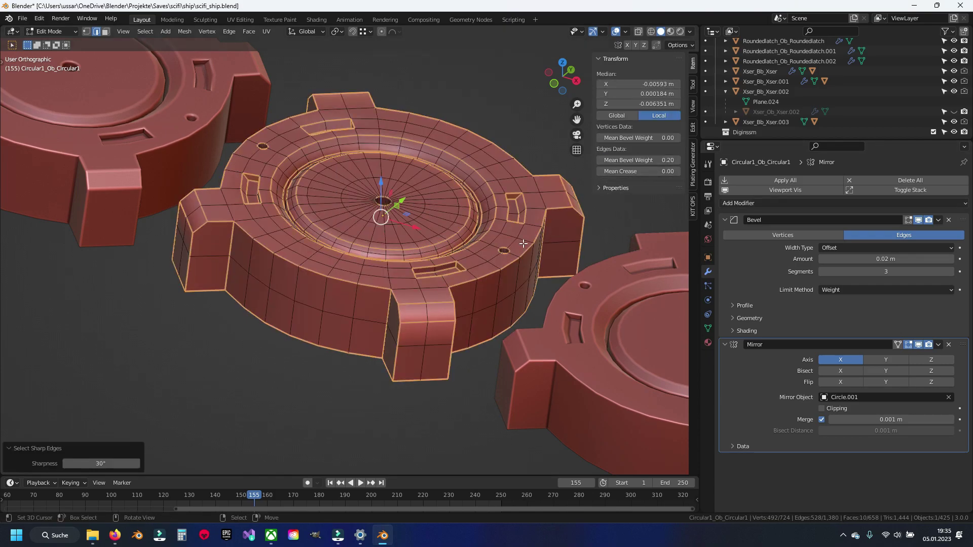
pyautogui.hotkey('alt', 'a')
# - Merge the whole mesh by distance, which removes 0 vertices
pyautogui.press('a')
pyautogui.press('m')
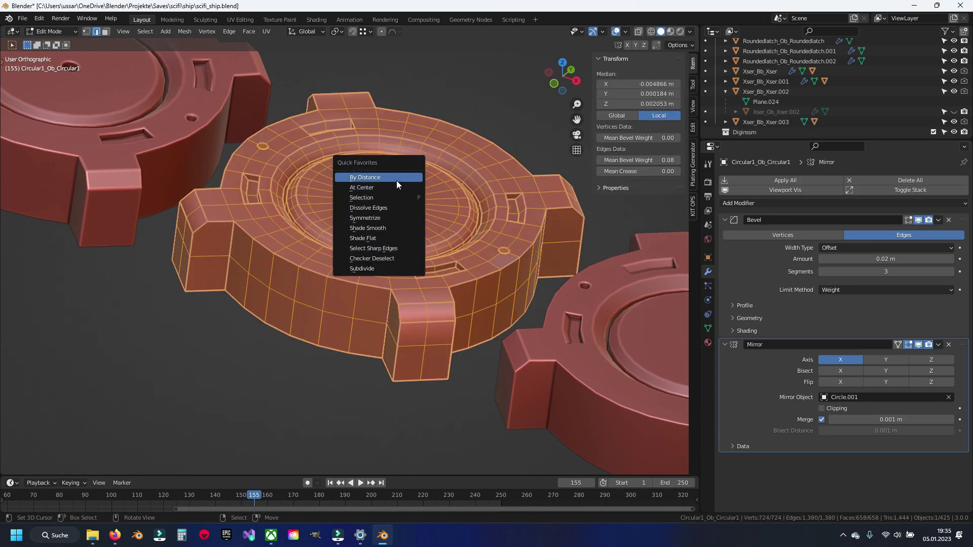
pyautogui.click(402, 251)
pyautogui.click(363, 238)
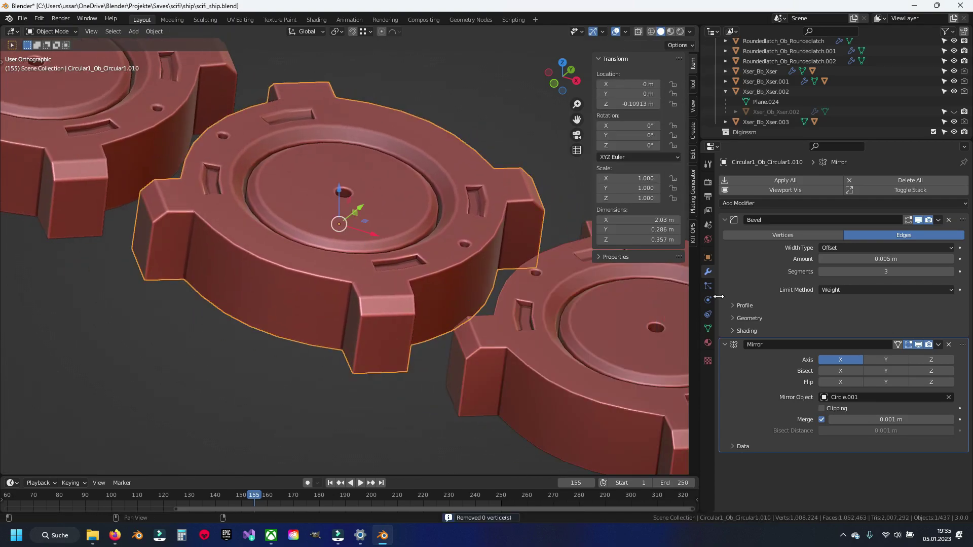
# - Set Circular1.010's Bevel amount to 0.02 m and zero all edges' bevel weight and crease
pyautogui.doubleClick(899, 259)
pyautogui.press('Return')
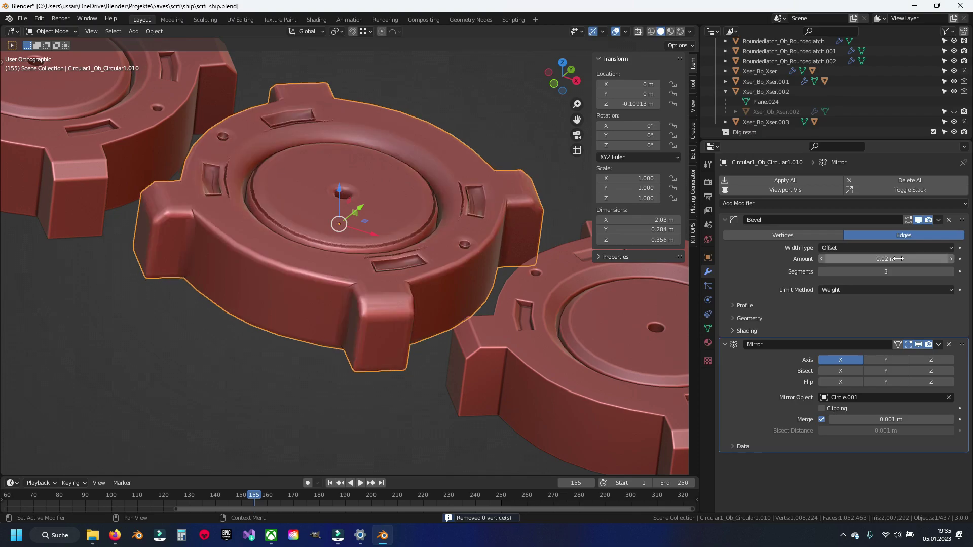
pyautogui.press('Tab')
pyautogui.press('a')
pyautogui.doubleClick(638, 159)
pyautogui.write('0')
pyautogui.press('Tab')
pyautogui.write('0')
pyautogui.press('Return')
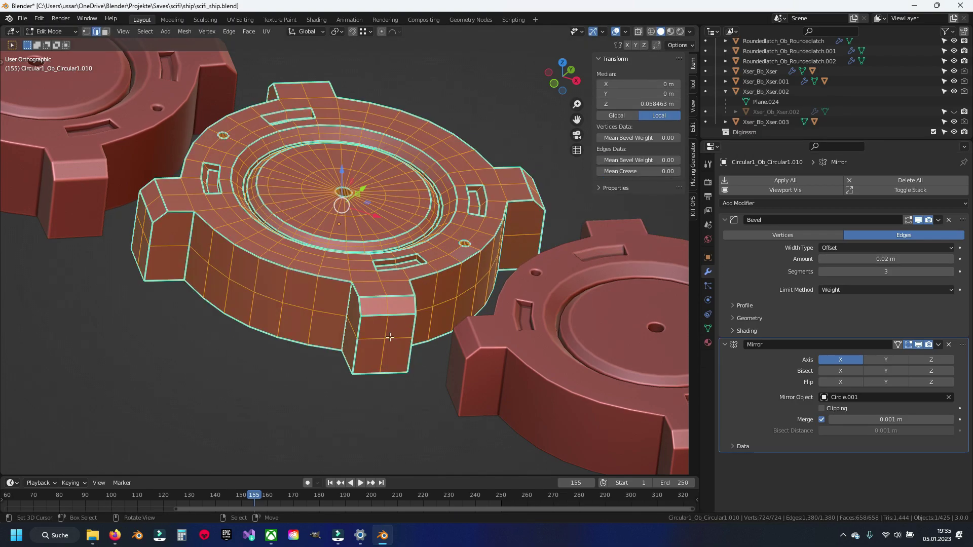
# - Clear sharp marks and give the disc's 30° sharp edges a 0.20 bevel weight
pyautogui.rightClick(308, 315)
pyautogui.click(309, 317)
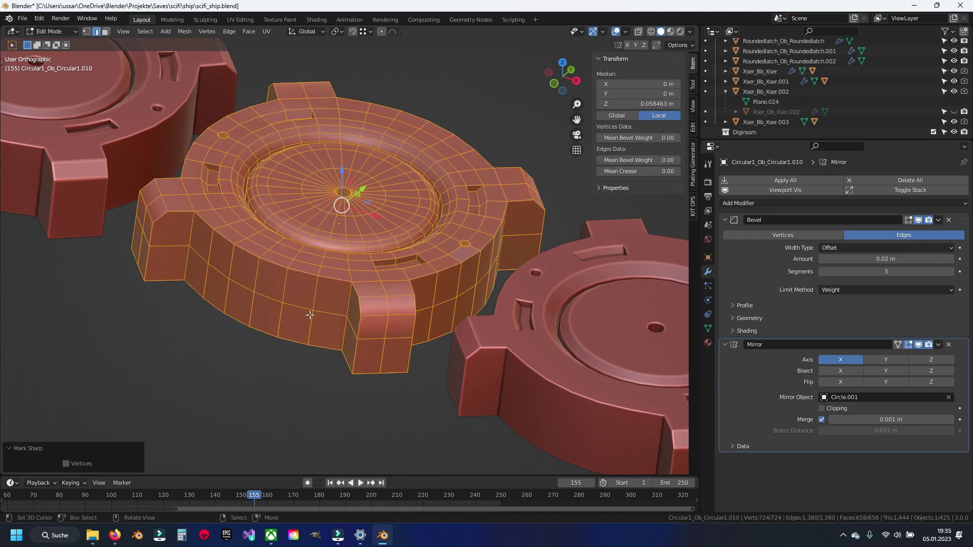
pyautogui.hotkey('alt', 'a')
pyautogui.press('q')
pyautogui.click(342, 382)
pyautogui.doubleClick(659, 160)
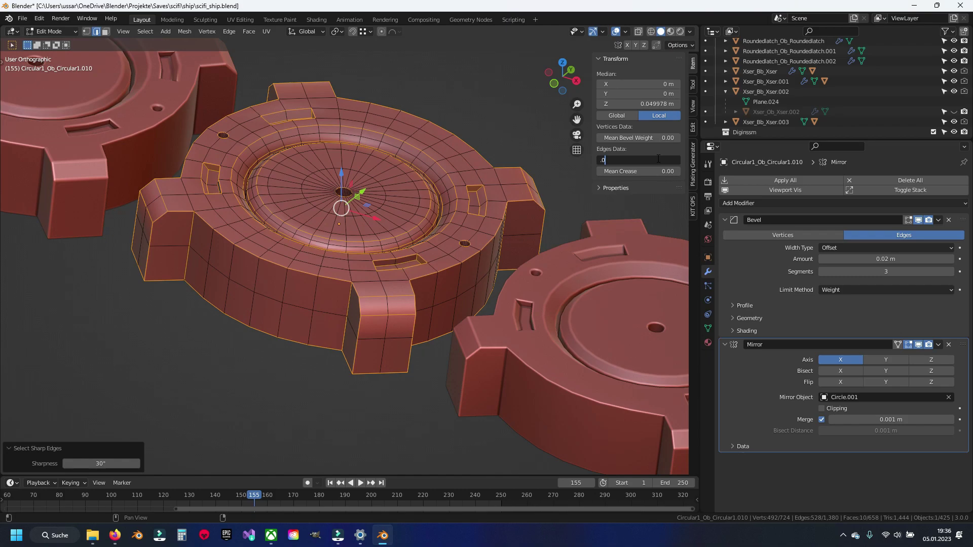
pyautogui.write('1')
pyautogui.press('Return')
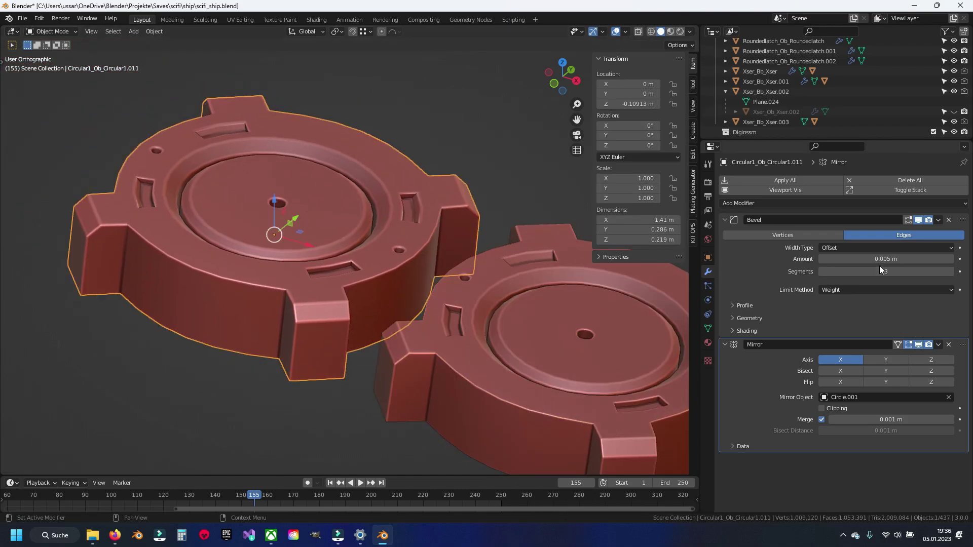
pyautogui.doubleClick(882, 258)
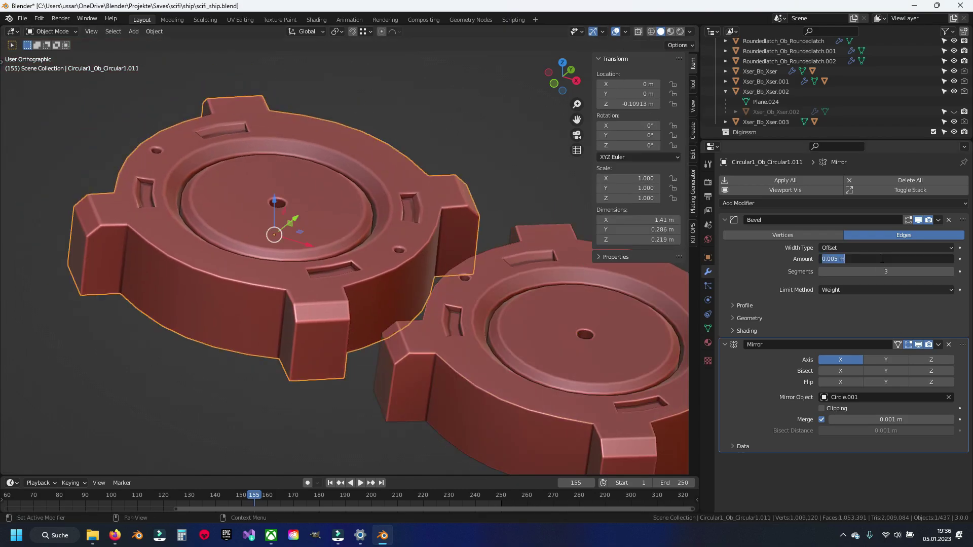
# - Set Circular1.011's bevel amount to 0.02 m, select all its geometry and save
pyautogui.write('2')
pyautogui.press('Return')
pyautogui.press('Tab')
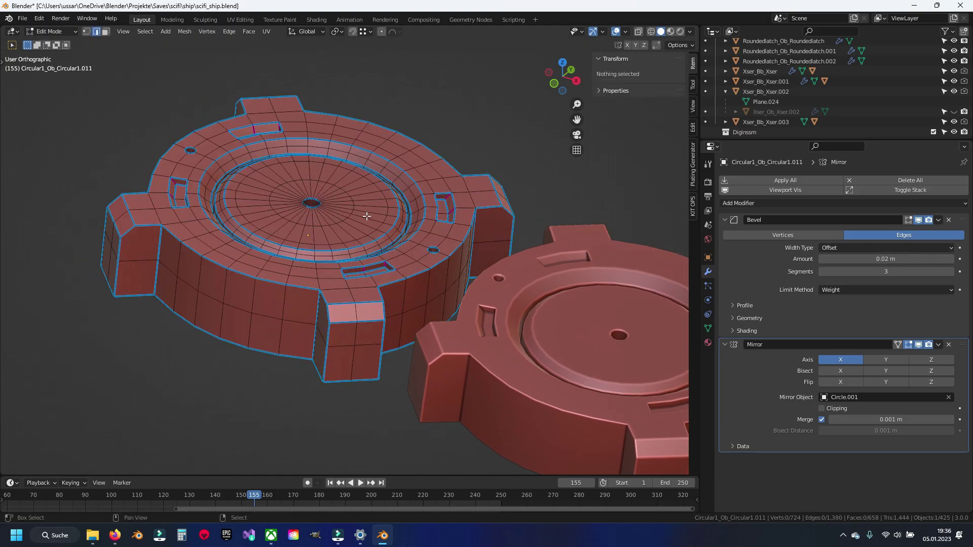
pyautogui.press('a')
pyautogui.hotkey('ctrl', 's')
pyautogui.keyDown('shift'); pyautogui.moveTo(329, 187); pyautogui.dragTo(324, 178, button='middle'); pyautogui.keyUp('shift')
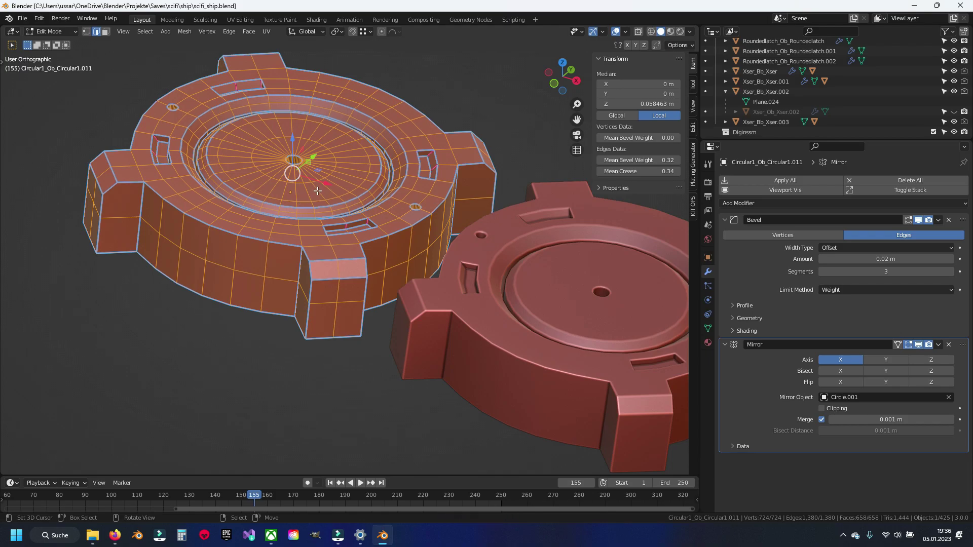
# - Reset the disc's edge bevel weight to 0 and clear its sharp marks
pyautogui.click(628, 160)
pyautogui.write('0')
pyautogui.press('Return')
pyautogui.write('0')
# - Select only the sharp edges, give them a bevel weight and leave edit mode
pyautogui.press('Return')
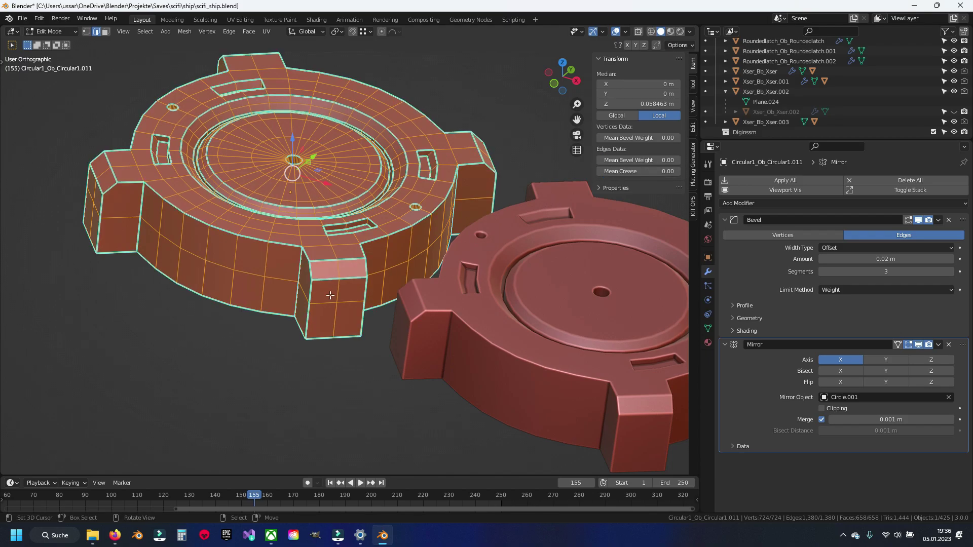
pyautogui.rightClick(367, 257)
pyautogui.click(365, 253)
pyautogui.hotkey('alt', 'a')
pyautogui.press('q')
pyautogui.click(358, 242)
pyautogui.click(623, 160)
pyautogui.press('Return')
pyautogui.press('Tab')
# - Hide the second, third and fourth finished discs
pyautogui.scroll(-8, 340, 271)
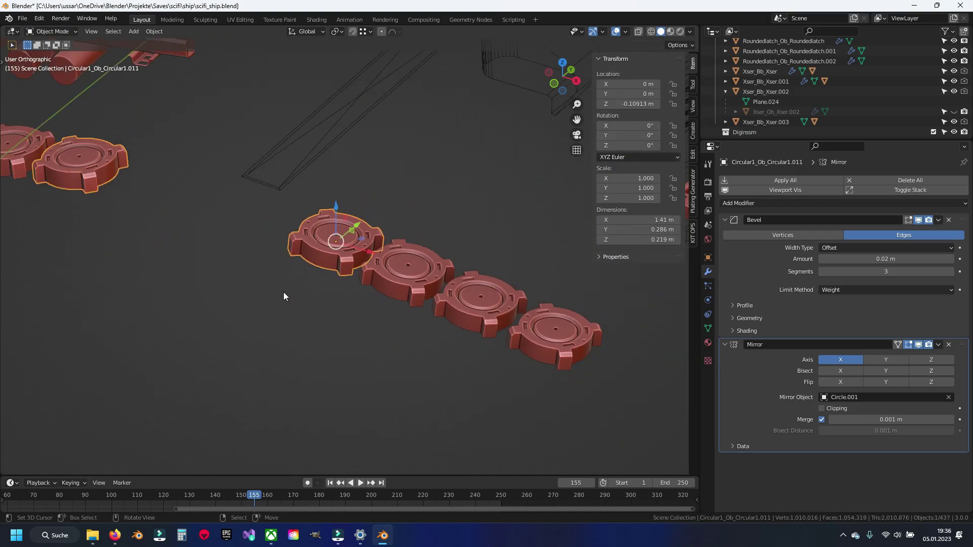
pyautogui.click(400, 297)
pyautogui.keyDown('shift'); pyautogui.click(482, 301); pyautogui.keyUp('shift')
pyautogui.keyDown('shift'); pyautogui.click(537, 333); pyautogui.keyUp('shift')
pyautogui.press('h')
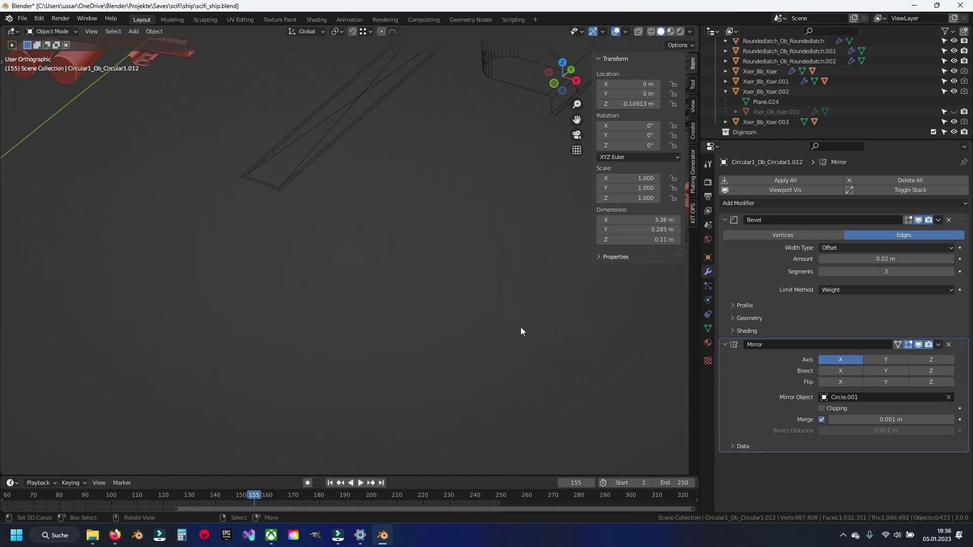
# - Delete two stray objects from the ship and save the file
pyautogui.scroll(-5, 528, 330)
pyautogui.click(368, 256)
pyautogui.press('x')
pyautogui.click(382, 248)
pyautogui.hotkey('ctrl', 's')
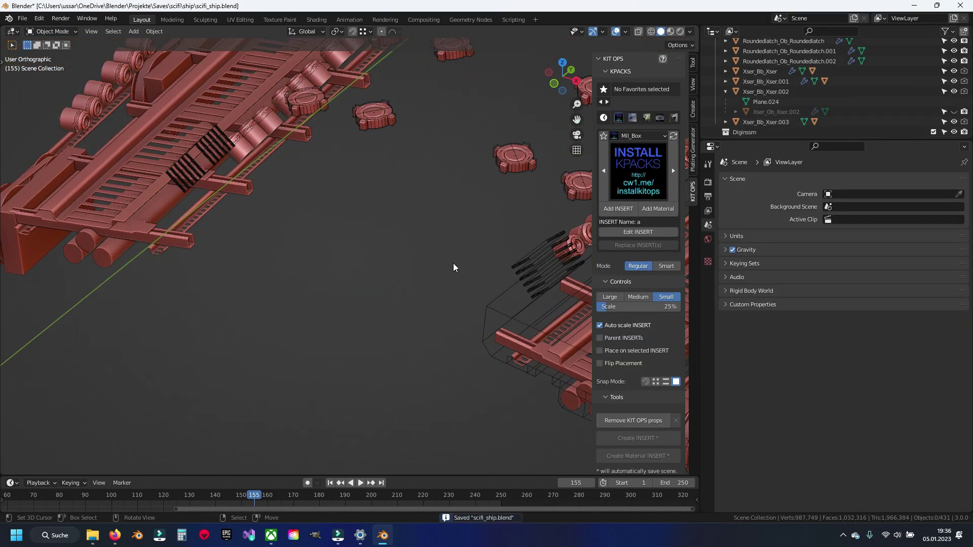
pyautogui.keyDown('shift'); pyautogui.moveTo(453, 267); pyautogui.dragTo(367, 275, button='middle'); pyautogui.keyUp('shift')
pyautogui.click(378, 281)
pyautogui.press('x')
pyautogui.click(355, 268)
# - Delete the upper-left disc, then undo that deletion
pyautogui.keyDown('shift'); pyautogui.moveTo(338, 320); pyautogui.dragTo(334, 303, button='middle'); pyautogui.keyUp('shift')
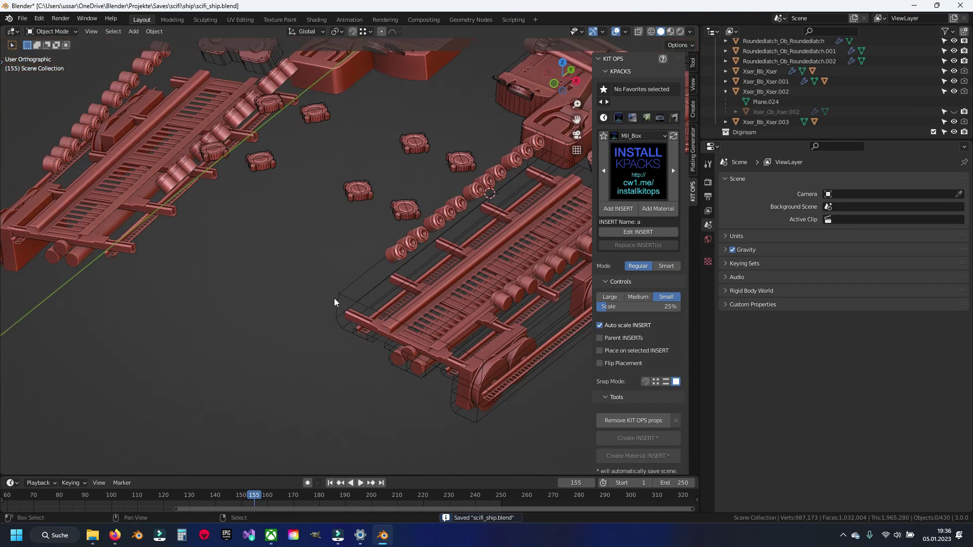
pyautogui.scroll(4, 327, 317)
pyautogui.scroll(3, 284, 299)
pyautogui.click(248, 236)
pyautogui.press('x')
pyautogui.click(253, 275)
pyautogui.hotkey('ctrl', 'z')
pyautogui.keyDown('shift'); pyautogui.moveTo(386, 284); pyautogui.dragTo(513, 219, button='middle'); pyautogui.keyUp('shift')
# - Select the extra disc copy among the discs
pyautogui.keyDown('shift'); pyautogui.click(347, 171); pyautogui.keyUp('shift')
pyautogui.keyDown('shift'); pyautogui.click(551, 242); pyautogui.keyUp('shift')
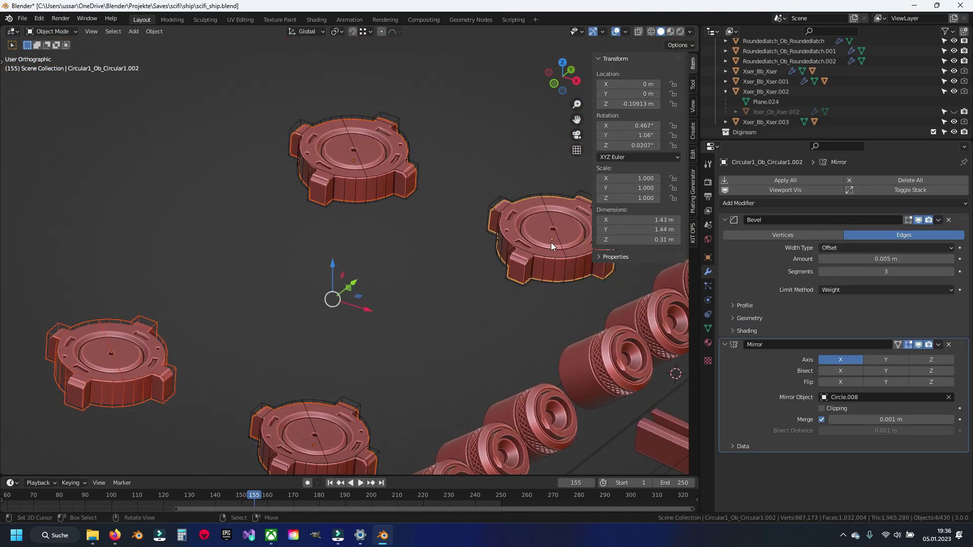
pyautogui.scroll(-5, 551, 242)
pyautogui.scroll(1, 571, 307)
pyautogui.scroll(1, 475, 312)
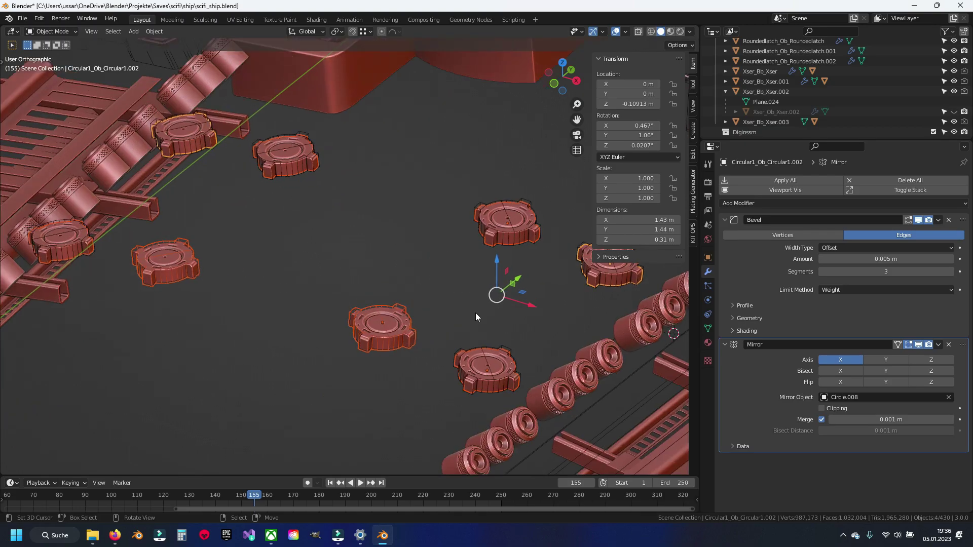
pyautogui.scroll(4, 476, 314)
pyautogui.keyDown('shift'); pyautogui.moveTo(159, 355); pyautogui.dragTo(205, 285, button='middle'); pyautogui.keyUp('shift')
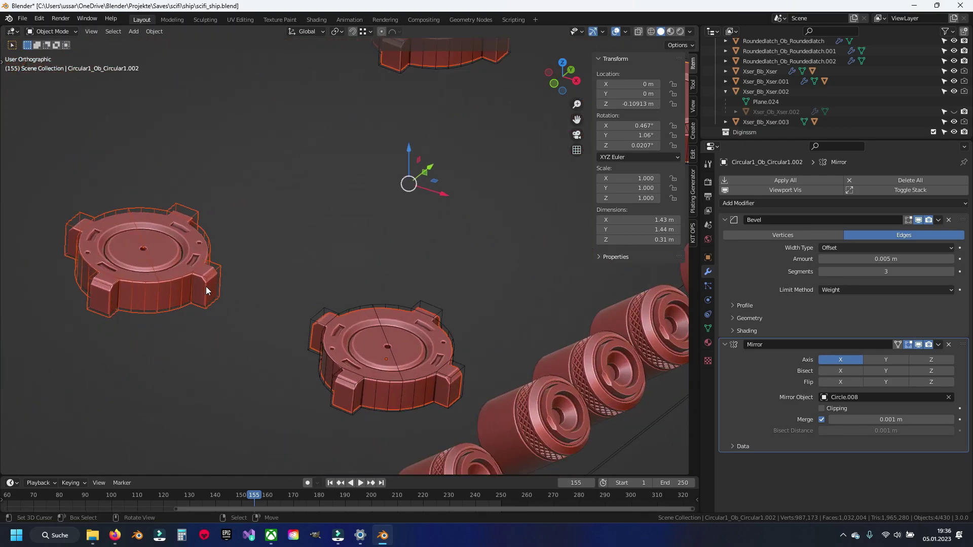
pyautogui.click(172, 315)
pyautogui.click(390, 325)
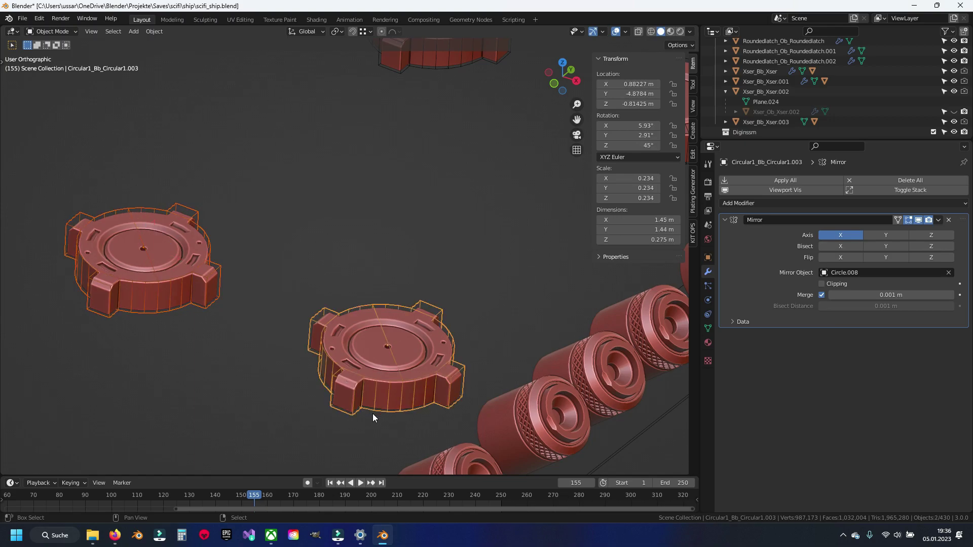
pyautogui.keyDown('shift'); pyautogui.moveTo(373, 413); pyautogui.dragTo(374, 279, button='middle'); pyautogui.keyUp('shift')
pyautogui.click(400, 172)
pyautogui.moveTo(408, 202)
pyautogui.keyDown('shift'); pyautogui.mouseDown(button='middle')
pyautogui.moveTo(472, 282)
pyautogui.moveTo(326, 302)
pyautogui.mouseUp(button='middle'); pyautogui.keyUp('shift')
# - Delete all vertices of the extra disc copy and return to object mode
pyautogui.press('Tab')
pyautogui.hotkey('alt', 'a')
pyautogui.press('a')
pyautogui.press('x')
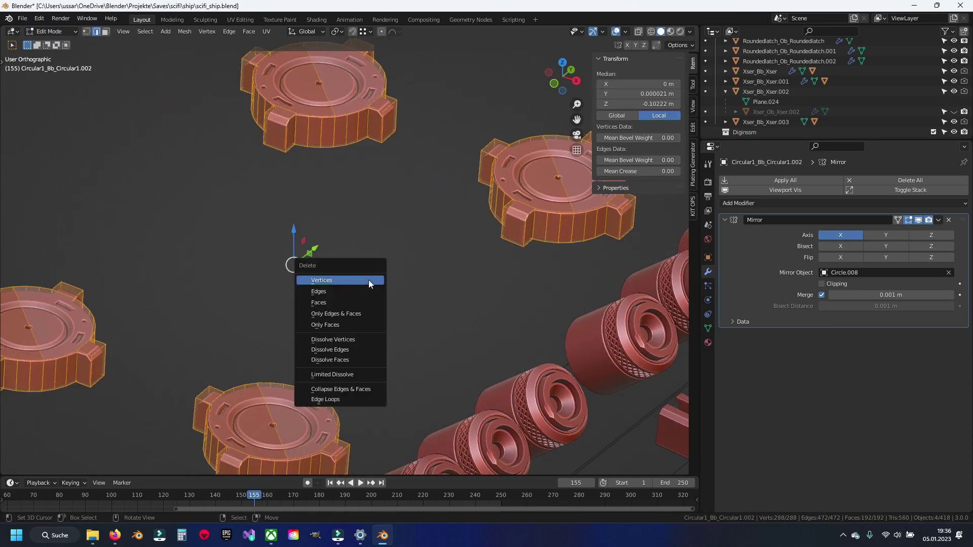
pyautogui.click(369, 280)
pyautogui.press('Tab')
# - Join four discs into a single object and save the file
pyautogui.scroll(-3, 369, 279)
pyautogui.click(331, 333)
pyautogui.keyDown('shift'); pyautogui.click(219, 280); pyautogui.keyUp('shift')
pyautogui.keyDown('shift'); pyautogui.click(349, 168); pyautogui.keyUp('shift')
pyautogui.keyDown('shift'); pyautogui.click(461, 210); pyautogui.keyUp('shift')
pyautogui.hotkey('ctrl', 'j')
pyautogui.hotkey('alt', 'a')
pyautogui.hotkey('ctrl', 's')
# - Isolate the joined disc object in local view
pyautogui.click(193, 284)
pyautogui.press('KP_Divide')
pyautogui.scroll(5, 359, 268)
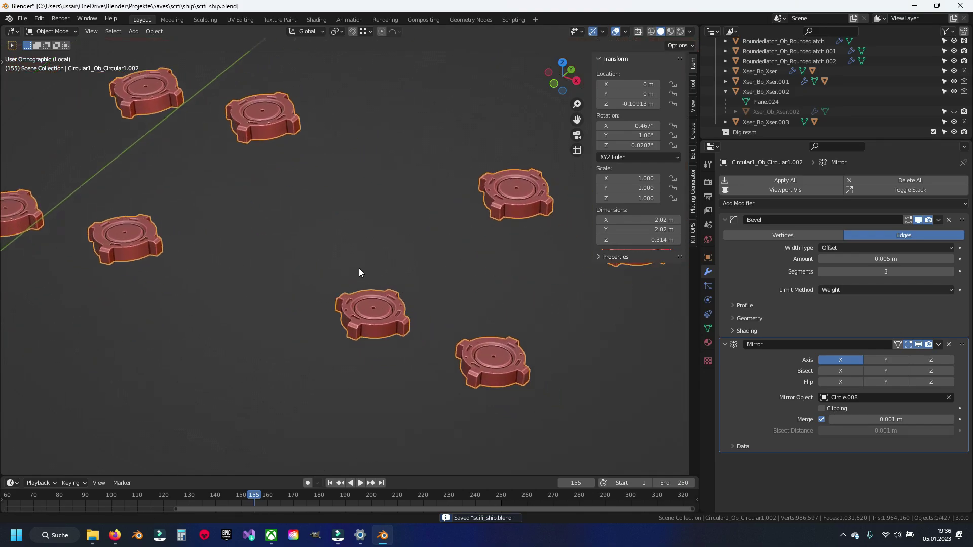
# - Set the joined discs' bevel amount to 0.02 m and zero all edge bevel weights
pyautogui.scroll(1, 381, 283)
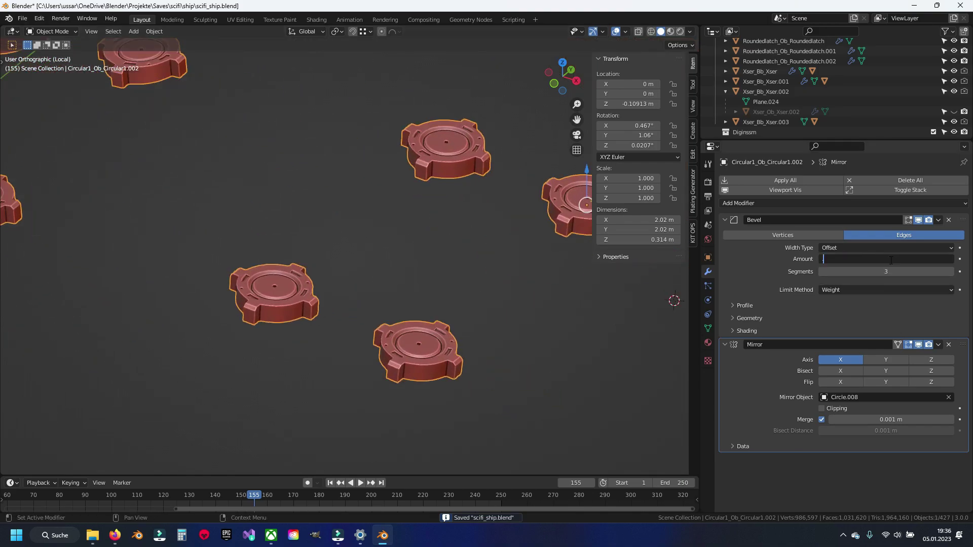
pyautogui.write('0.02')
pyautogui.press('Return')
pyautogui.press('Tab')
pyautogui.scroll(3, 432, 272)
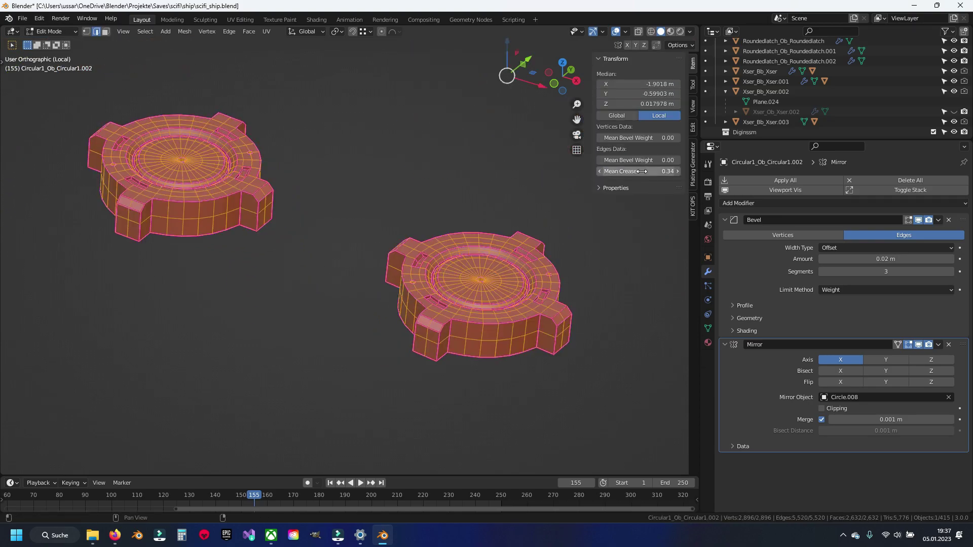
pyautogui.press('Return')
# - Clear the latch's sharp marks and select its sharp-angled edges for a 0.20 weight
pyautogui.rightClick(615, 286)
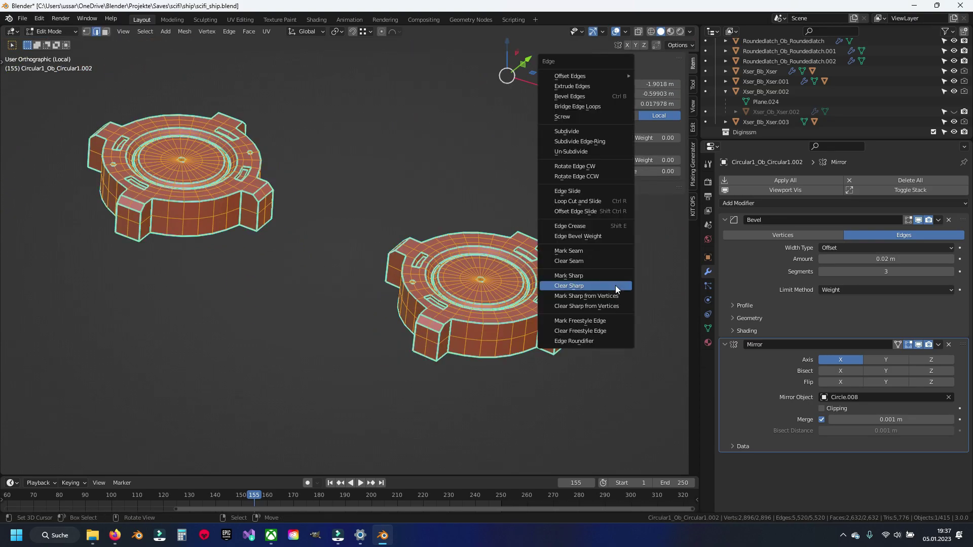
pyautogui.click(644, 294)
pyautogui.hotkey('alt', 'a')
pyautogui.moveTo(633, 294); pyautogui.dragTo(429, 288, button='middle')
pyautogui.press('q')
pyautogui.click(430, 288)
pyautogui.scroll(2, 430, 288)
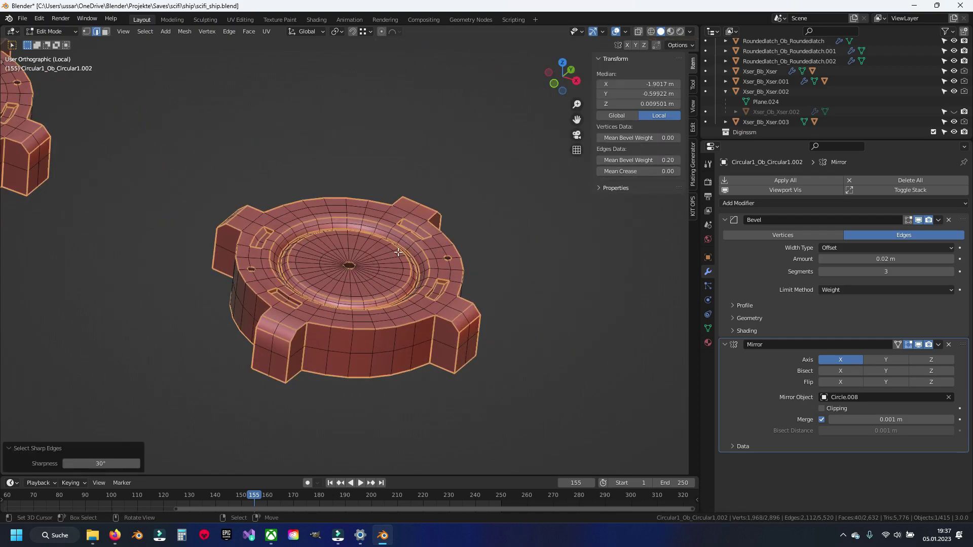
# - Return to object mode, exit local view and save the file
pyautogui.press('Tab')
pyautogui.press('KP_Divide')
pyautogui.hotkey('ctrl', 's')
pyautogui.scroll(-4, 396, 253)
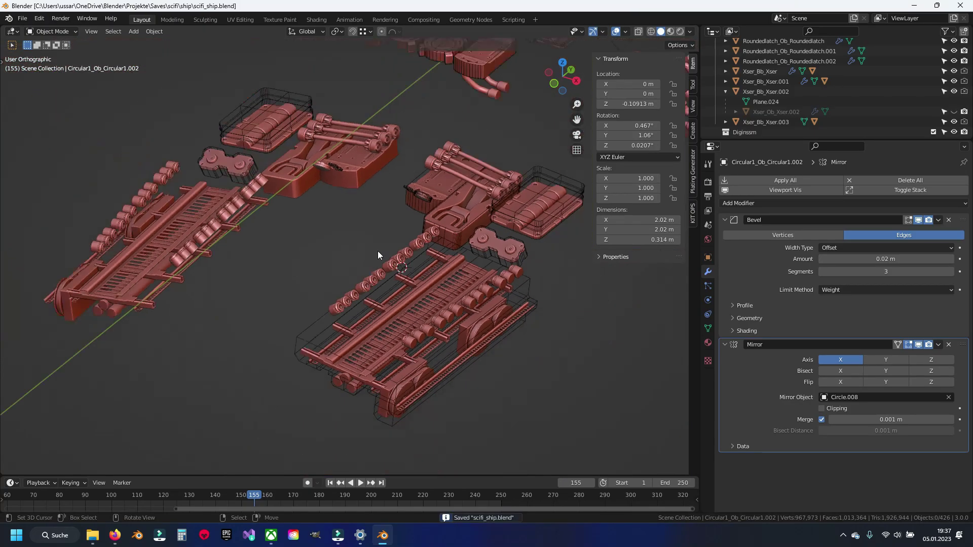
# - Select the Reactorcore_01.011 mesh in edit mode and mark its edges sharp
pyautogui.scroll(5, 366, 260)
pyautogui.scroll(2, 380, 236)
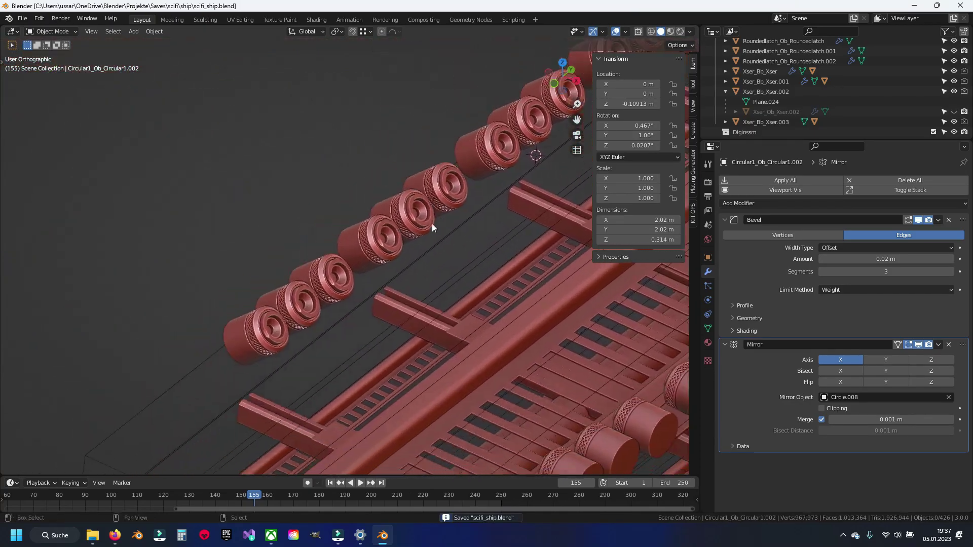
pyautogui.click(269, 318)
pyautogui.scroll(-2, 304, 278)
pyautogui.scroll(-1, 386, 223)
pyautogui.scroll(3, 375, 235)
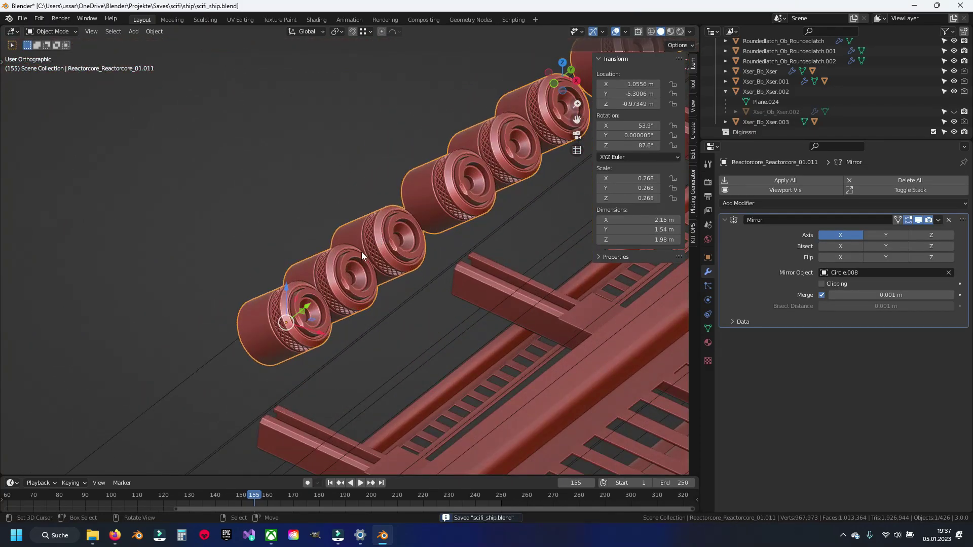
pyautogui.scroll(2, 361, 266)
pyautogui.scroll(3, 358, 269)
pyautogui.press('Tab')
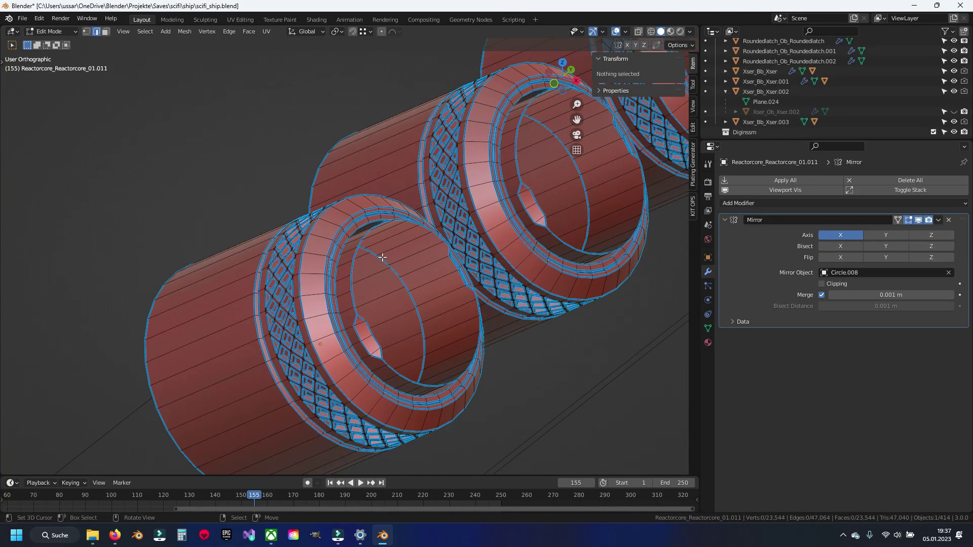
pyautogui.hotkey('ctrl', 'l')
pyautogui.hotkey('ctrl', 'e')
pyautogui.click(375, 283)
# - Set the reactor core's mean bevel weight to 0 and deselect the mesh
pyautogui.click(650, 158)
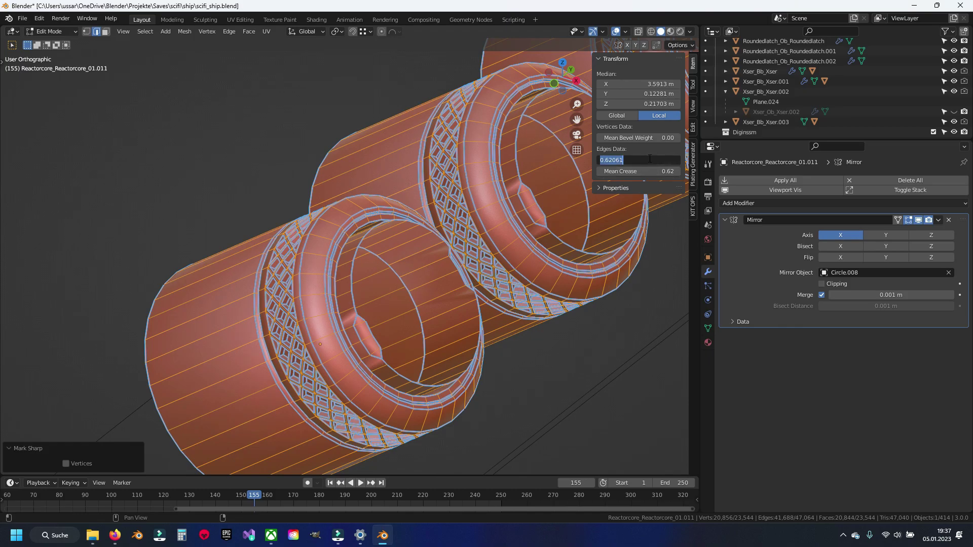
pyautogui.write('0')
pyautogui.press('Return')
pyautogui.press('BackSpace')
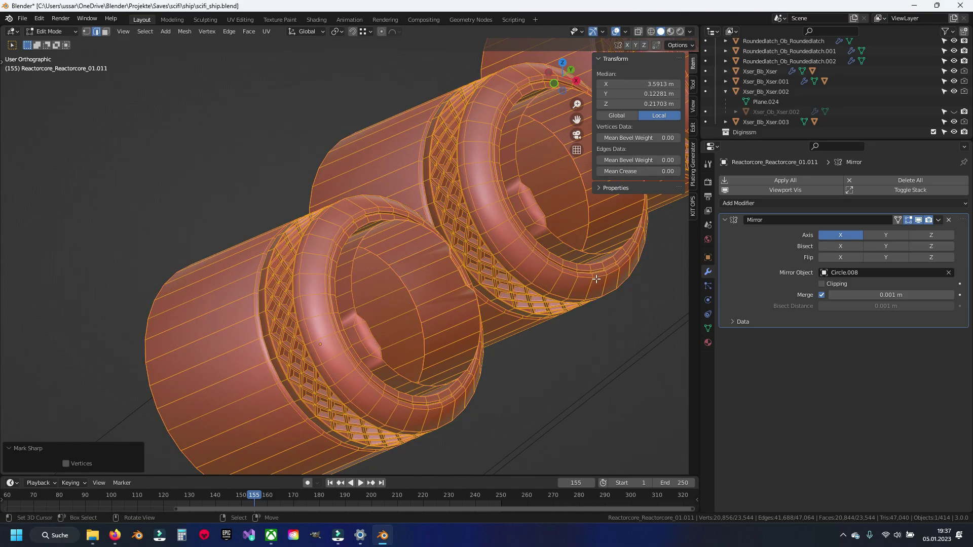
pyautogui.moveTo(596, 279); pyautogui.dragTo(468, 294, button='middle')
pyautogui.hotkey('alt', 'a')
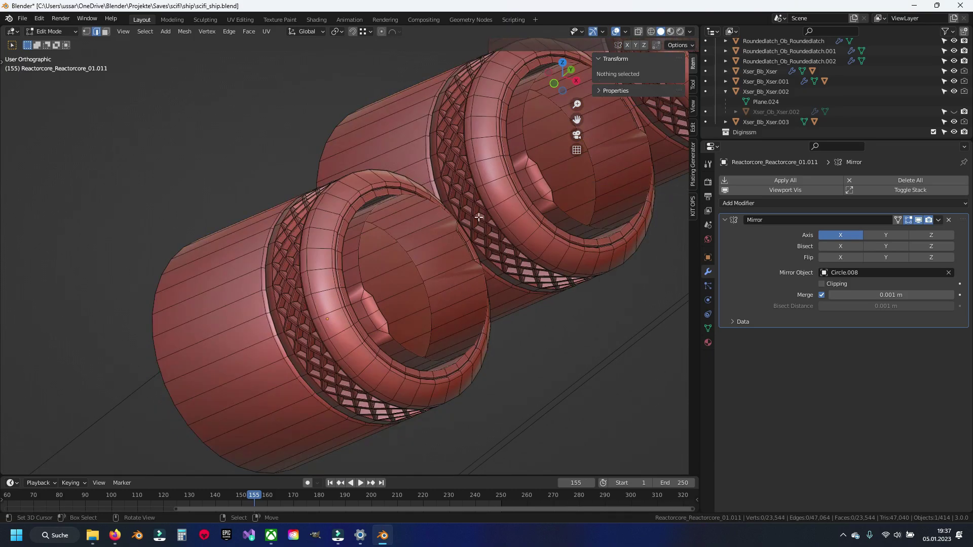
pyautogui.scroll(5, 479, 217)
pyautogui.scroll(-5, 426, 278)
pyautogui.scroll(6, 333, 317)
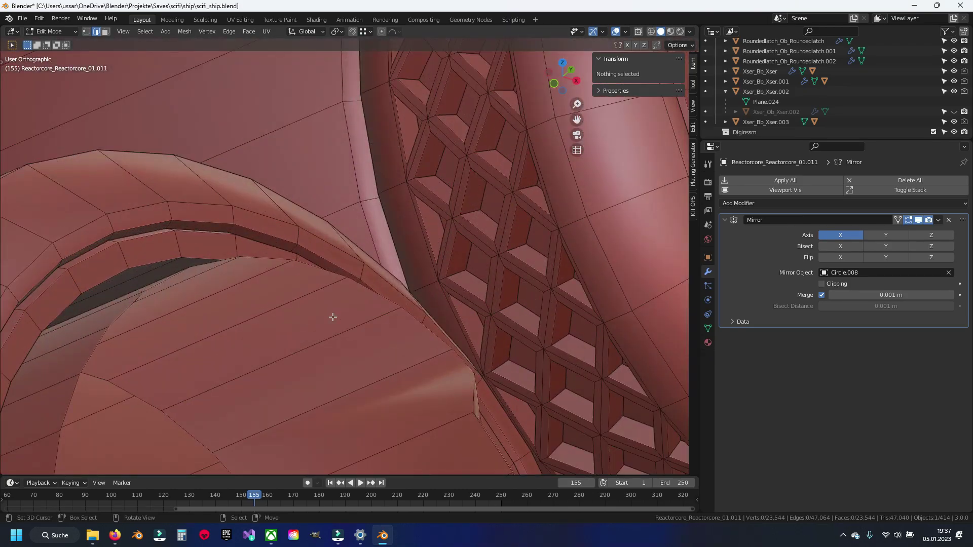
pyautogui.scroll(-4, 333, 317)
pyautogui.scroll(-2, 337, 315)
pyautogui.moveTo(347, 304)
pyautogui.mouseDown(button='middle')
pyautogui.moveTo(314, 302)
pyautogui.moveTo(262, 275)
pyautogui.mouseUp(button='middle')
# - Reveal hidden geometry, select the whole mesh and zero its bevel weight
pyautogui.hotkey('alt', 'h')
pyautogui.moveTo(336, 312)
pyautogui.mouseDown(button='middle')
pyautogui.moveTo(408, 360)
pyautogui.moveTo(429, 318)
pyautogui.mouseUp(button='middle')
pyautogui.scroll(4, 429, 318)
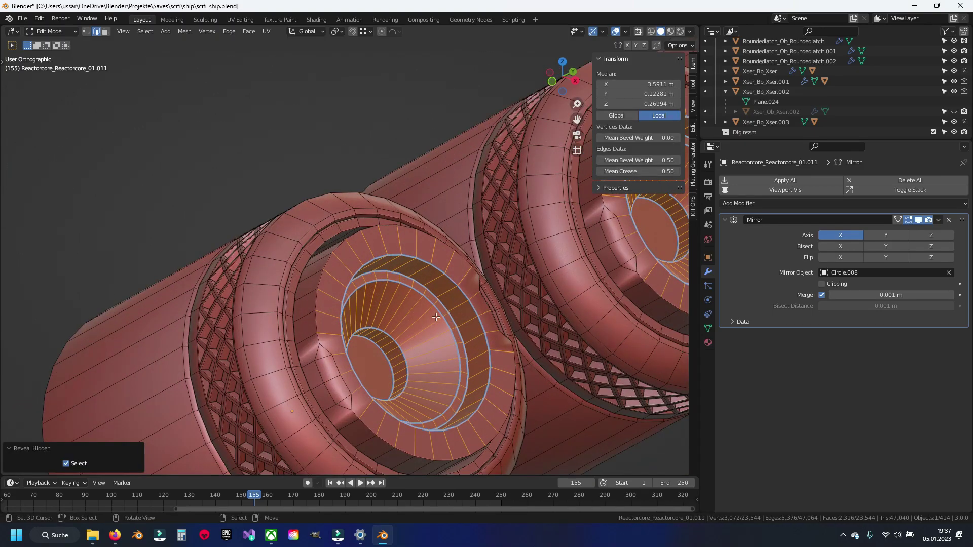
pyautogui.press('a')
pyautogui.press('Return')
pyautogui.doubleClick(652, 171)
pyautogui.write('0')
pyautogui.press('Return')
# - Clear the sharp marks from the edge loops and save the file
pyautogui.hotkey('ctrl', 'e')
pyautogui.click(490, 336)
pyautogui.hotkey('alt', 'a')
pyautogui.moveTo(491, 336)
pyautogui.mouseDown(button='middle')
pyautogui.moveTo(413, 289)
pyautogui.moveTo(432, 289)
pyautogui.mouseUp(button='middle')
pyautogui.hotkey('ctrl', 's')
# - Give the reactor core's sharp-angled edges a 0.20 mean bevel weight
pyautogui.press('q')
pyautogui.click(429, 291)
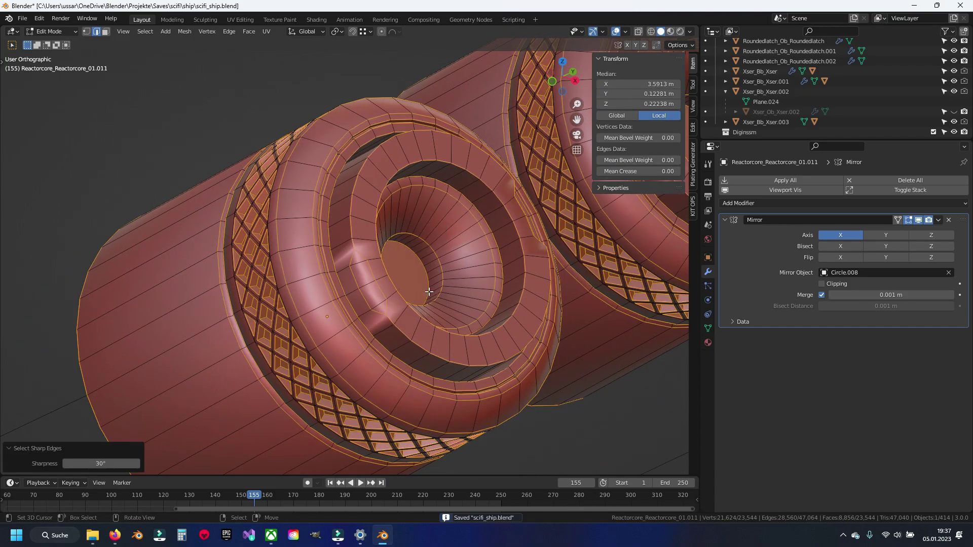
pyautogui.doubleClick(651, 162)
pyautogui.write('0.2')
pyautogui.press('Return')
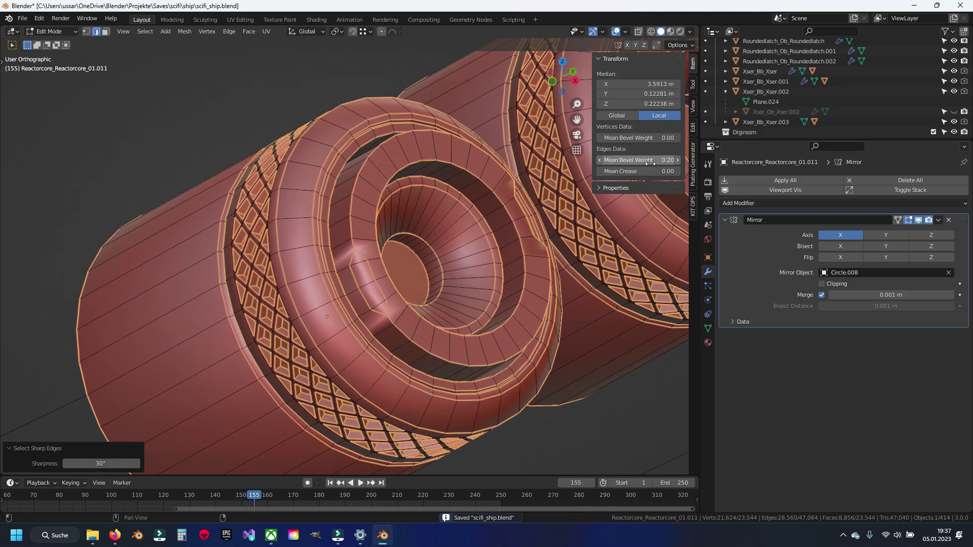
pyautogui.scroll(2, 330, 276)
pyautogui.scroll(3, 330, 276)
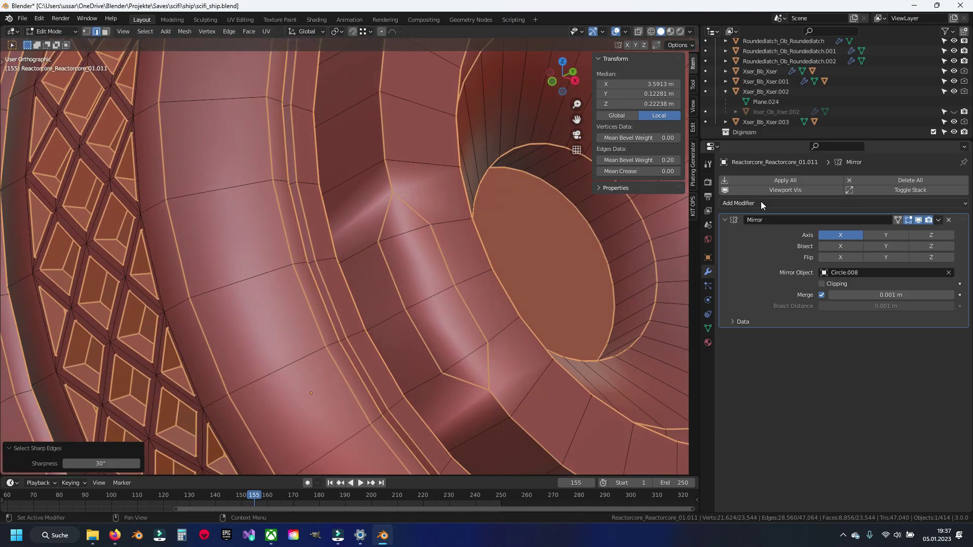
# - Add a Bevel modifier to the reactor core: 3 segments, 0.02 m amount, Weight limit method
pyautogui.click(743, 203)
pyautogui.click(770, 238)
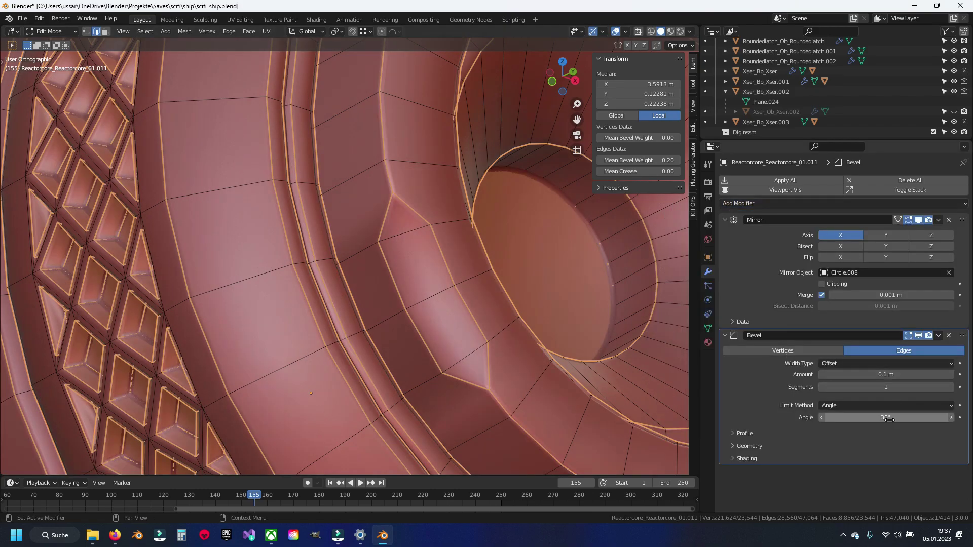
pyautogui.click(951, 387)
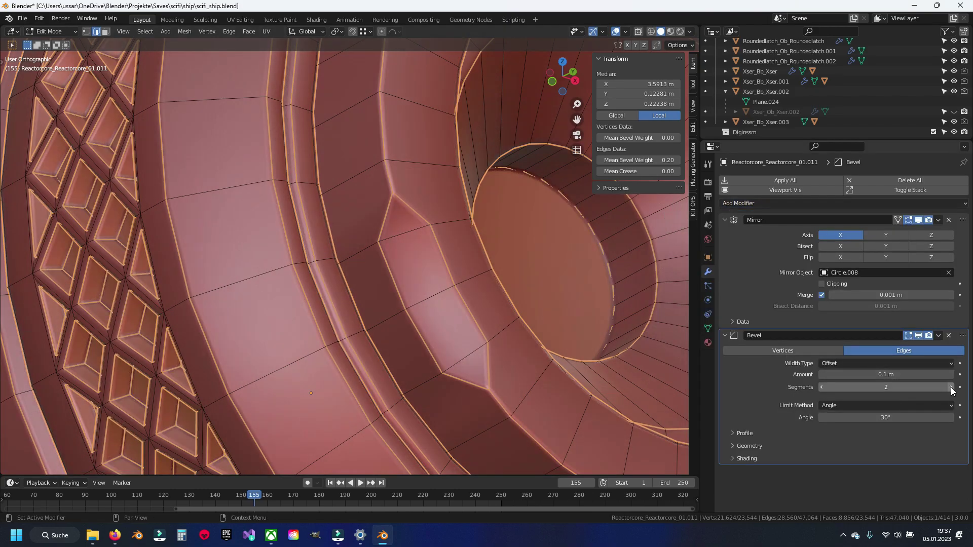
pyautogui.click(886, 374)
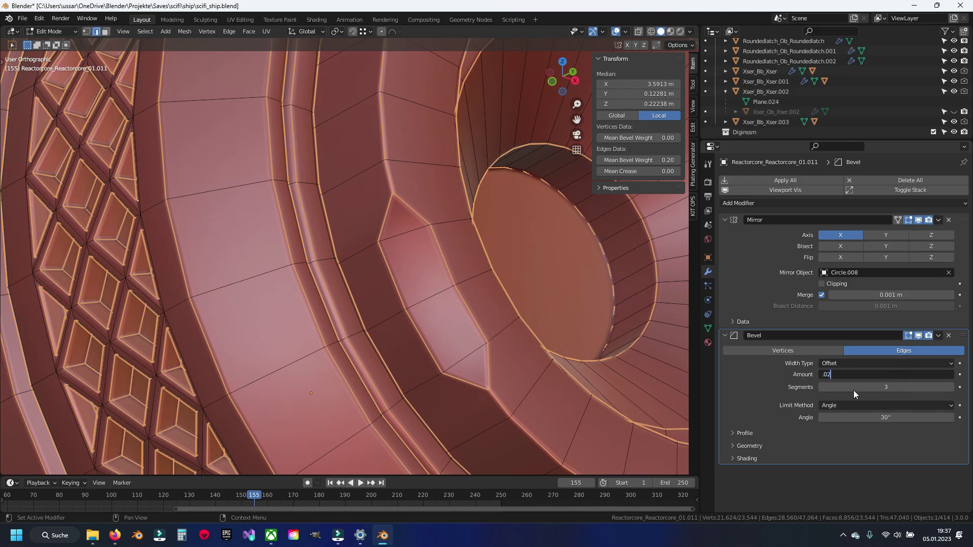
pyautogui.press('Return')
pyautogui.click(838, 404)
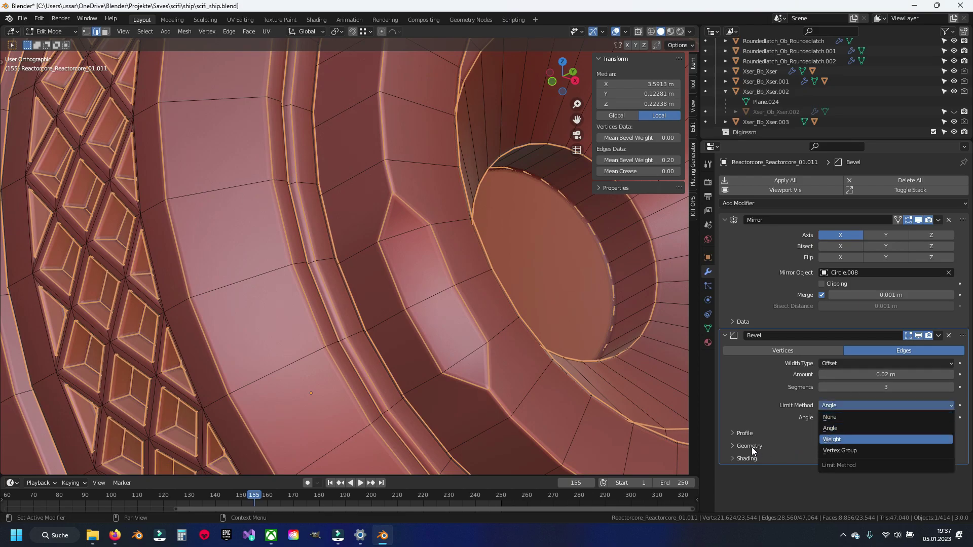
pyautogui.press('Return')
# - Set the bevel's outer miter to Arc, untick Clamp Overlap and enable Harden Normals
pyautogui.click(751, 446)
pyautogui.click(831, 449)
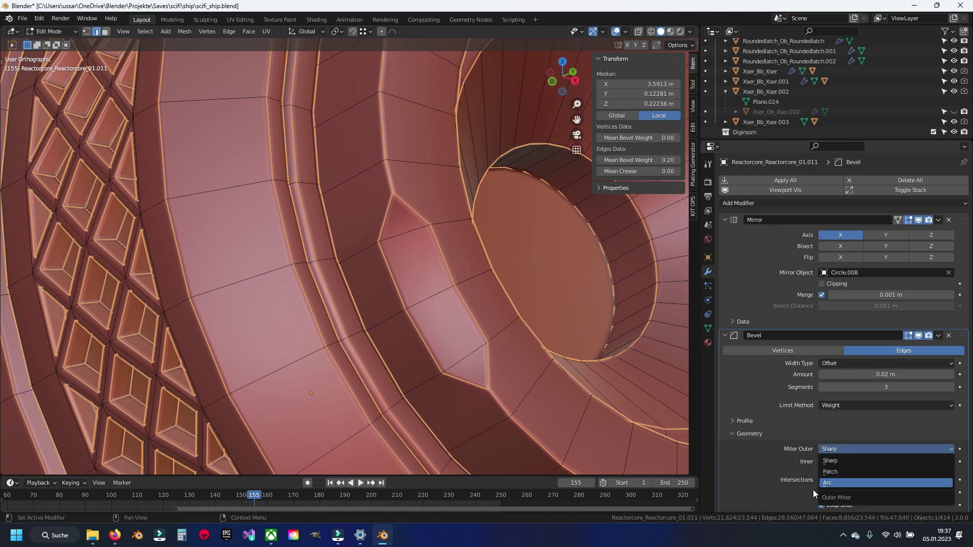
pyautogui.click(828, 483)
pyautogui.click(822, 493)
pyautogui.scroll(-1, 793, 455)
pyautogui.click(733, 505)
pyautogui.scroll(-3, 797, 448)
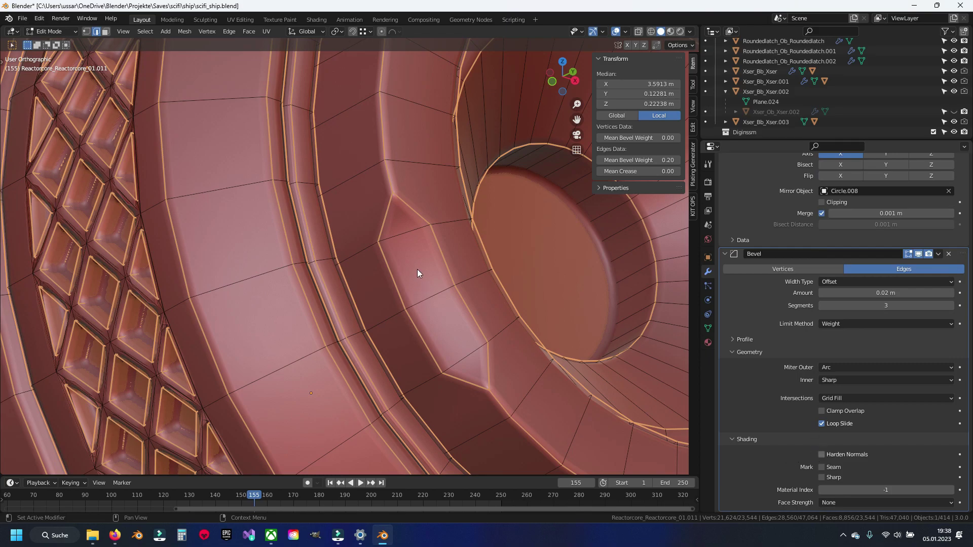
pyautogui.scroll(-6, 417, 269)
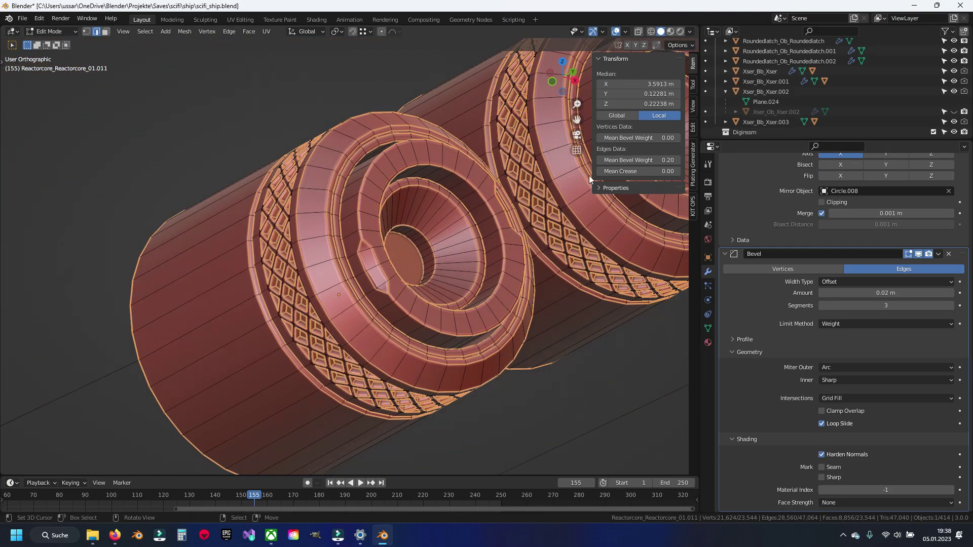
# - Give the selected edges a mean bevel weight of 0.15 and return to object mode
pyautogui.click(638, 160)
pyautogui.write('.15')
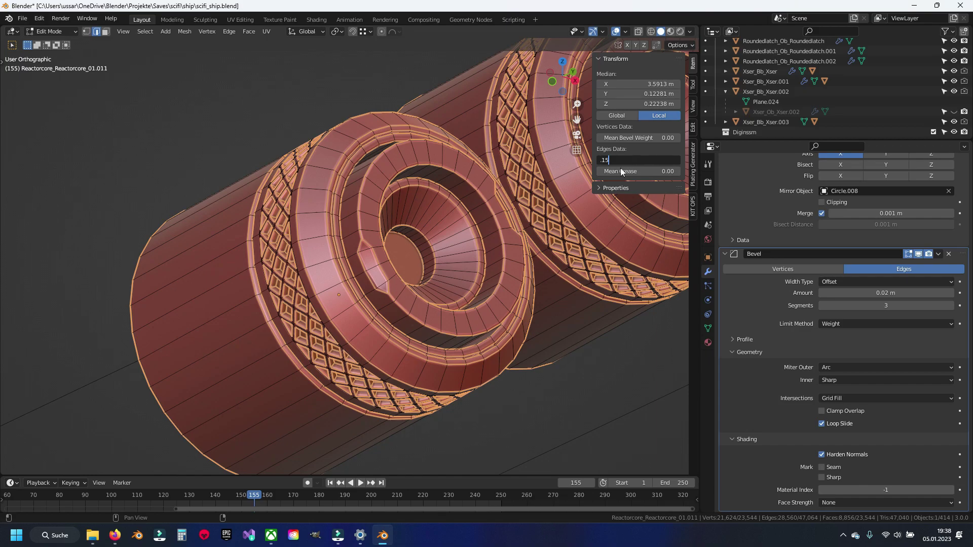
pyautogui.press('Return')
pyautogui.scroll(2, 304, 281)
pyautogui.scroll(5, 330, 285)
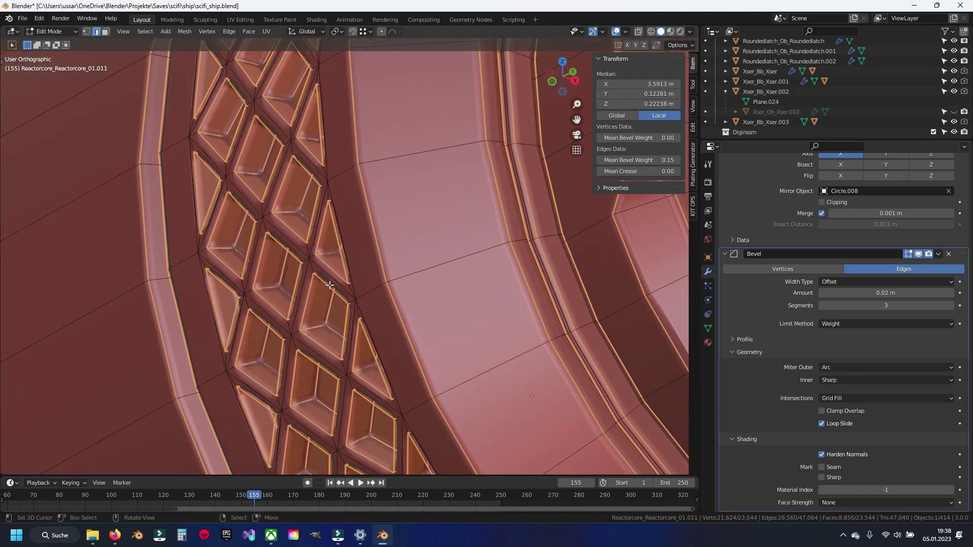
pyautogui.scroll(-7, 330, 285)
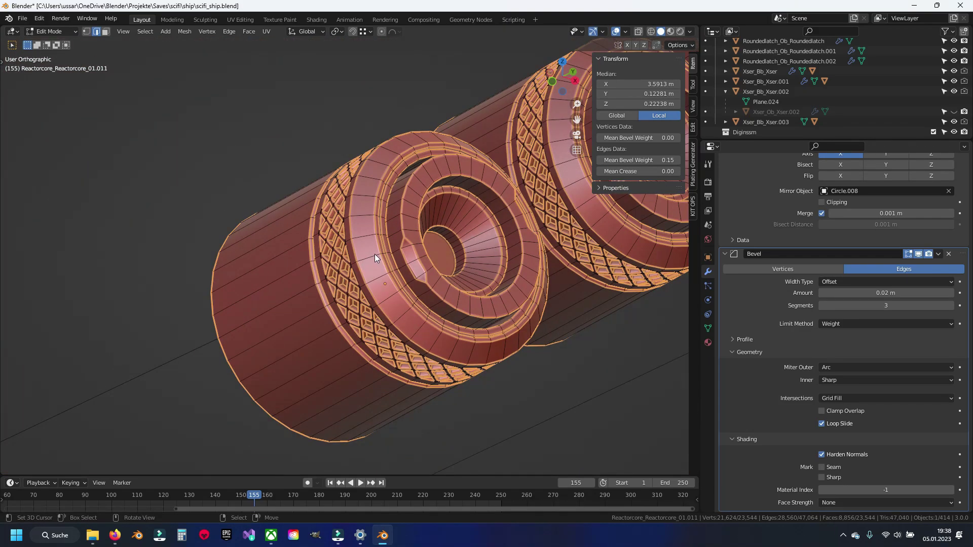
pyautogui.press('Tab')
pyautogui.scroll(6, 390, 251)
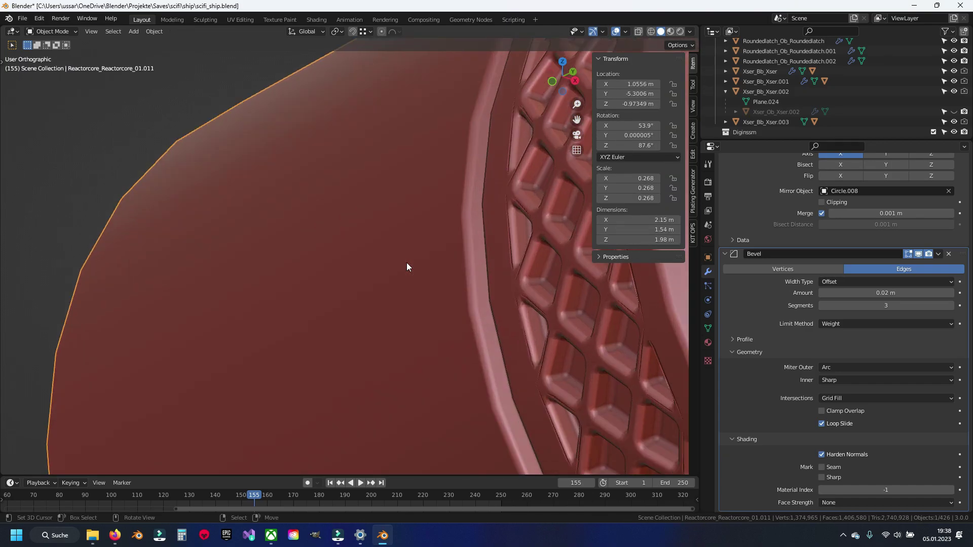
# - Lower the reactor core's edge bevel weight to 0.10 and return to object mode
pyautogui.scroll(-6, 406, 263)
pyautogui.moveTo(406, 263); pyautogui.dragTo(333, 293, button='middle')
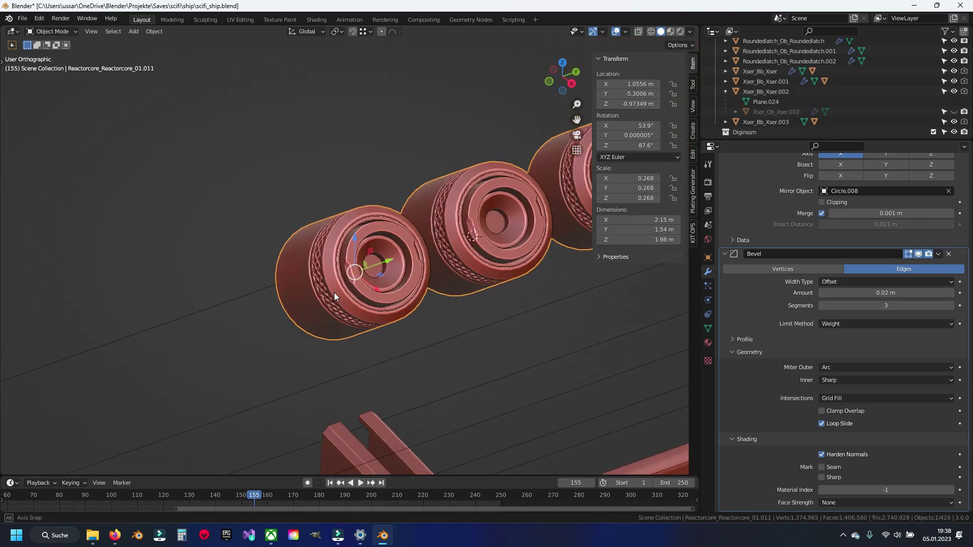
pyautogui.scroll(5, 352, 283)
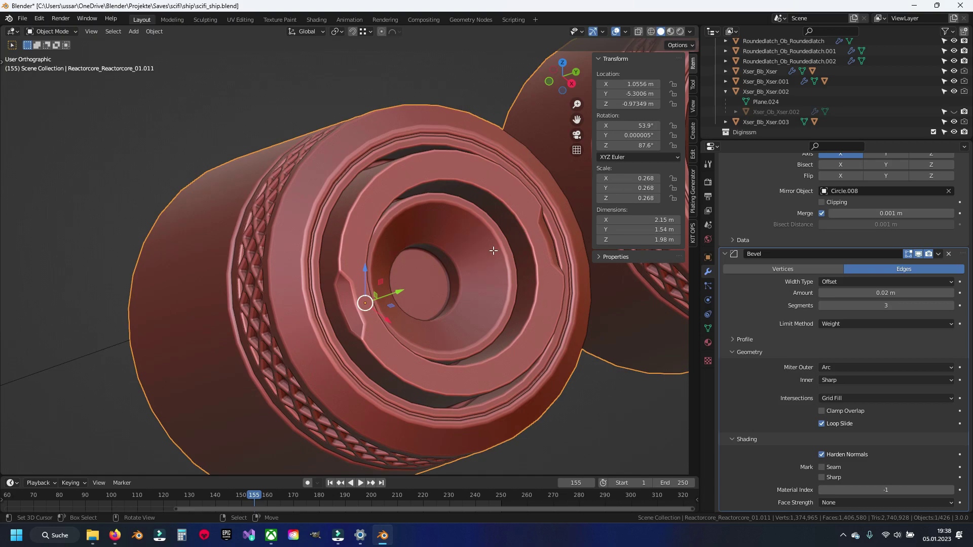
pyautogui.press('Tab')
pyautogui.click(646, 161)
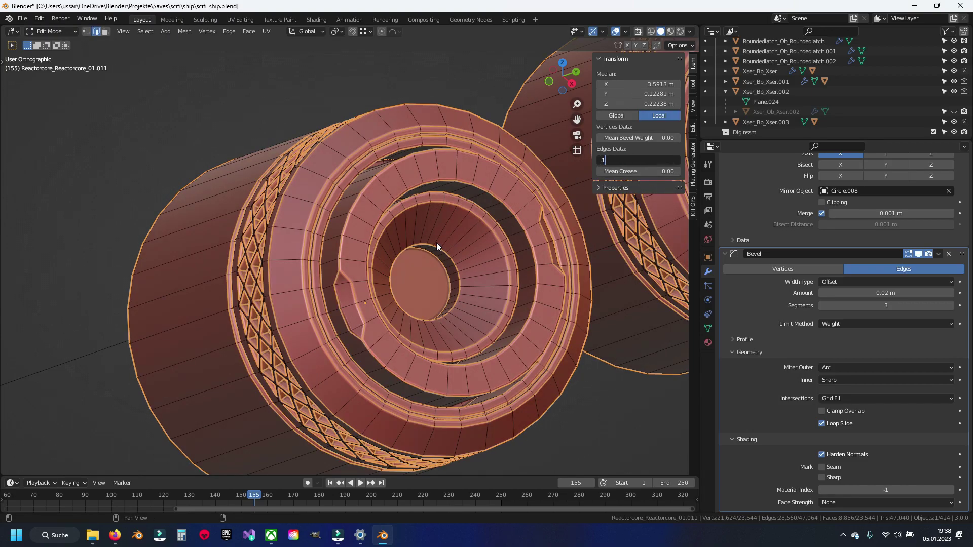
pyautogui.press('Return')
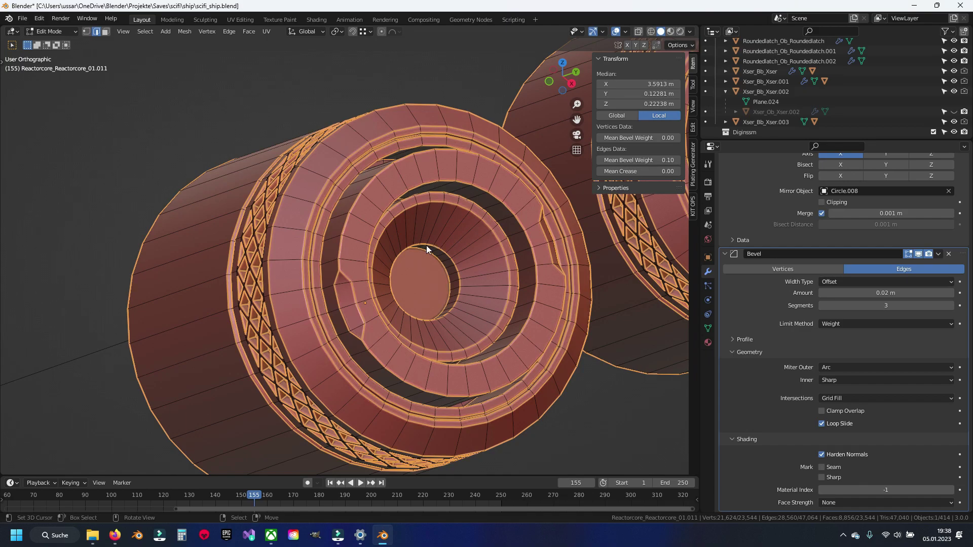
pyautogui.press('Tab')
# - Hide the finished reactor core and select the next reactor core cylinders
pyautogui.scroll(-5, 426, 245)
pyautogui.scroll(-4, 427, 249)
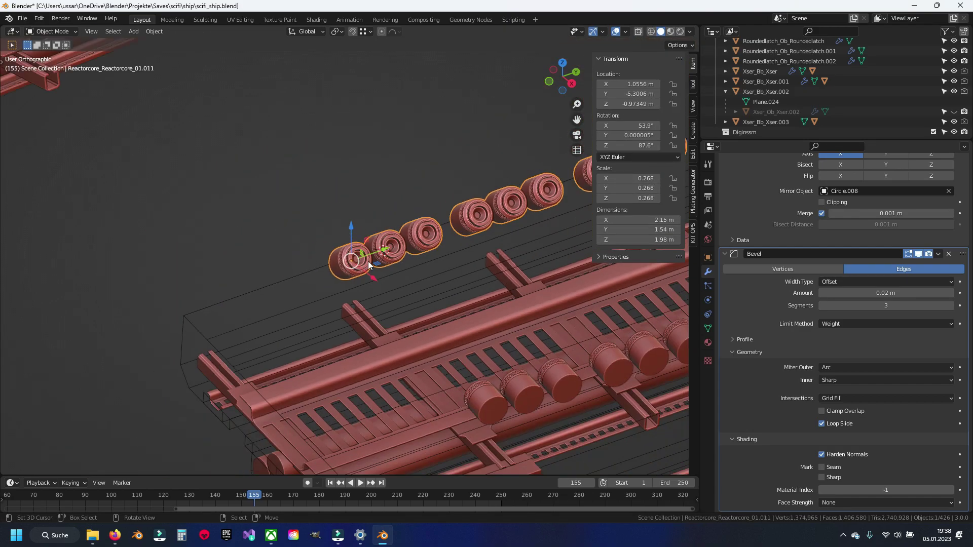
pyautogui.press('h')
pyautogui.moveTo(418, 259); pyautogui.dragTo(453, 270, button='middle')
pyautogui.scroll(6, 403, 223)
pyautogui.scroll(-3, 403, 220)
pyautogui.click(418, 222)
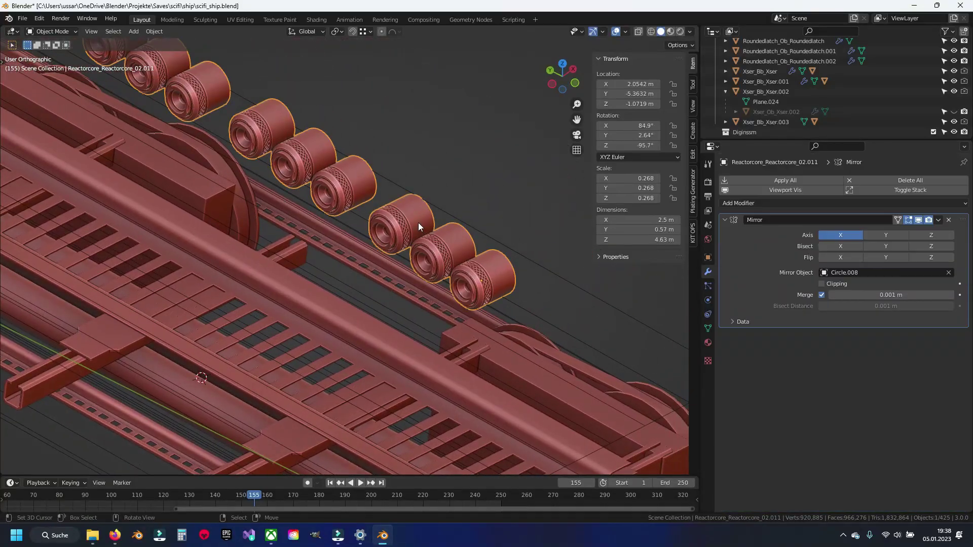
# - Save the file and add a Bevel modifier to the reactor core cylinders
pyautogui.hotkey('ctrl', 's')
pyautogui.scroll(-1, 402, 227)
pyautogui.scroll(5, 418, 258)
pyautogui.click(807, 203)
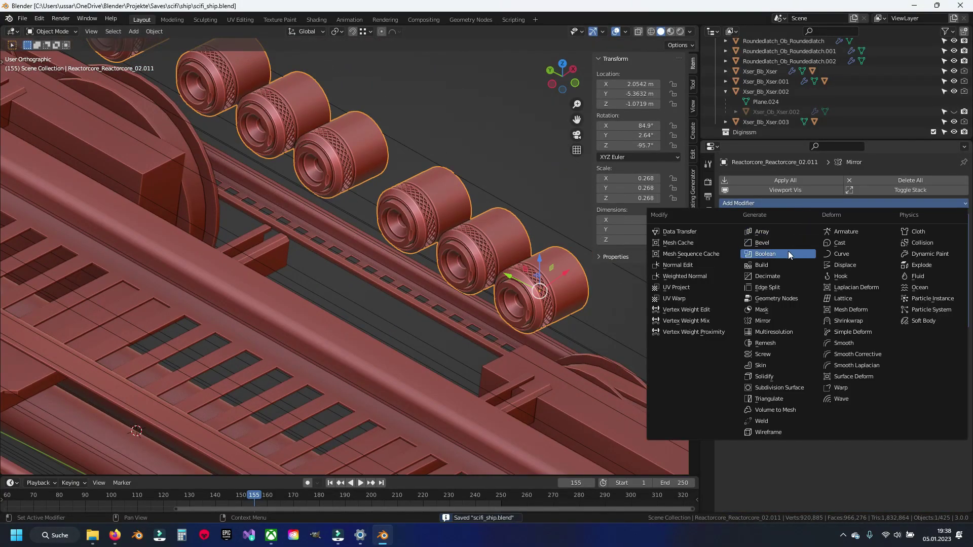
pyautogui.click(790, 251)
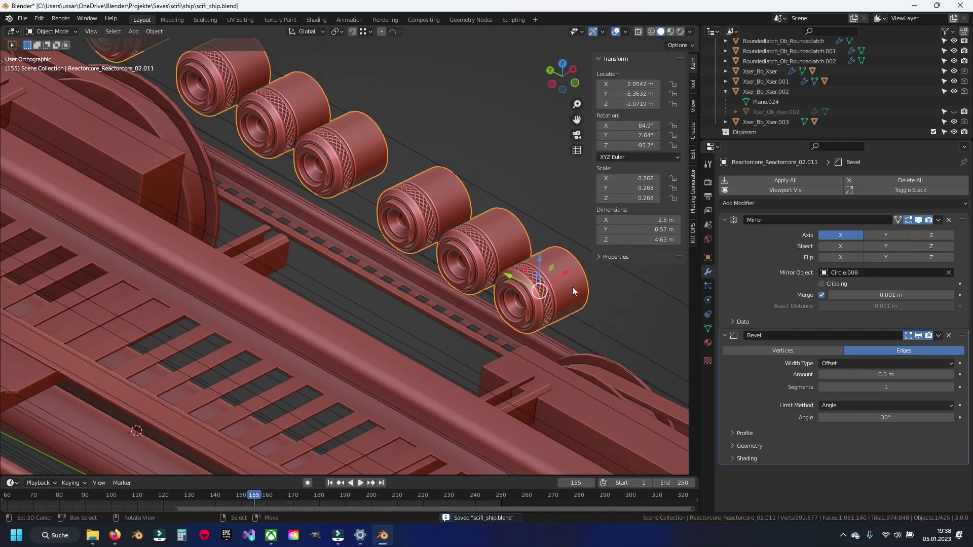
pyautogui.scroll(-3, 439, 262)
pyautogui.scroll(6, 439, 262)
# - Set the bevel to Weight limit method, 3 segments and a 0.02 m amount
pyautogui.click(898, 405)
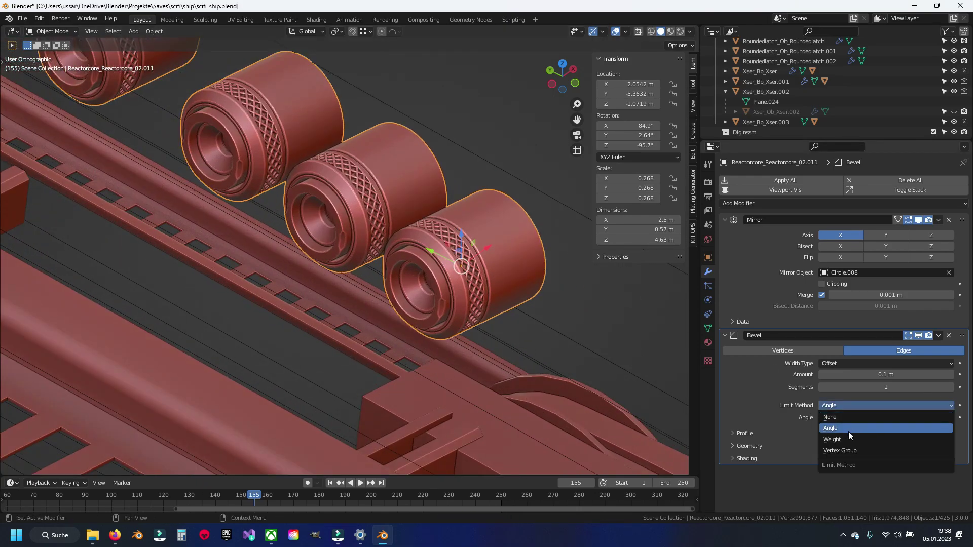
pyautogui.click(841, 439)
pyautogui.click(910, 387)
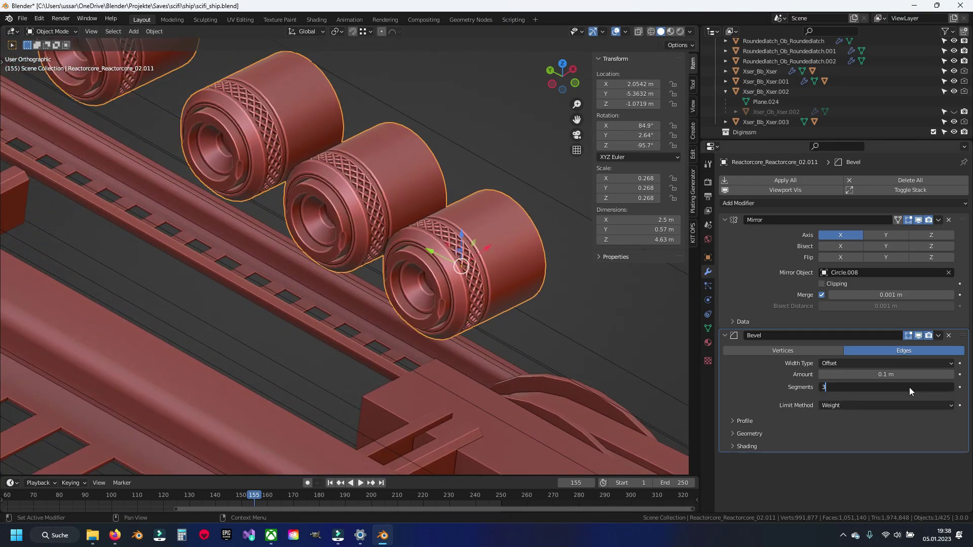
pyautogui.click(890, 375)
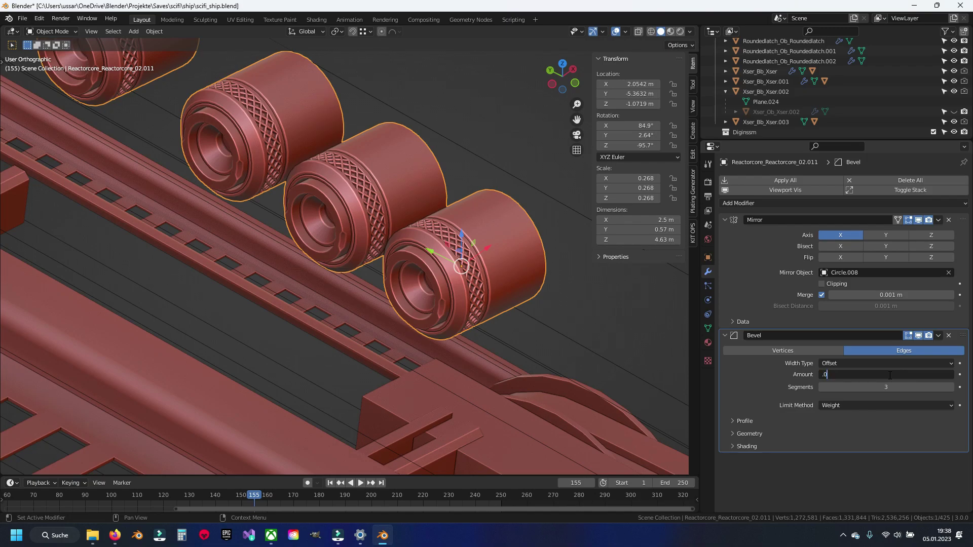
pyautogui.write('.02')
pyautogui.press('Return')
# - Set the bevel's outer miter to Arc and enable Harden Normals
pyautogui.click(756, 434)
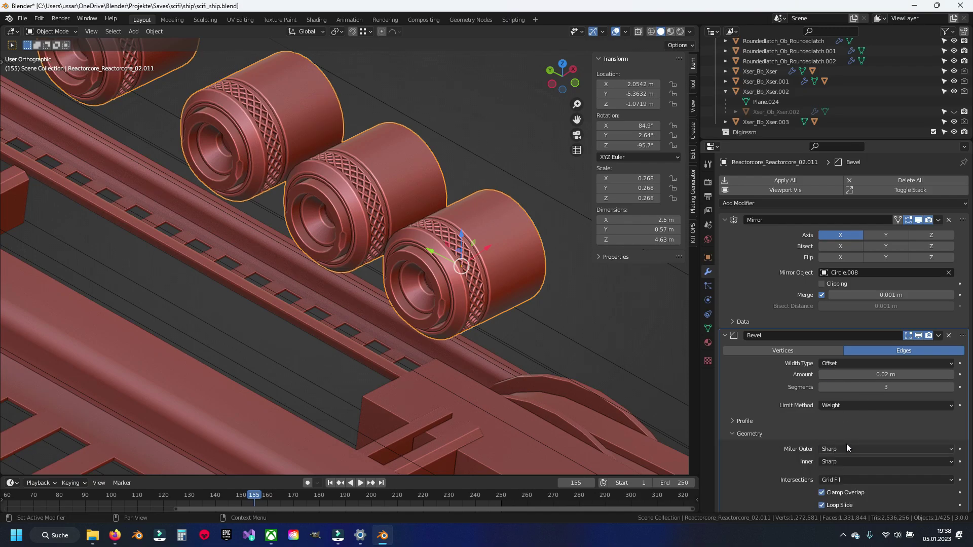
pyautogui.click(846, 449)
pyautogui.click(817, 492)
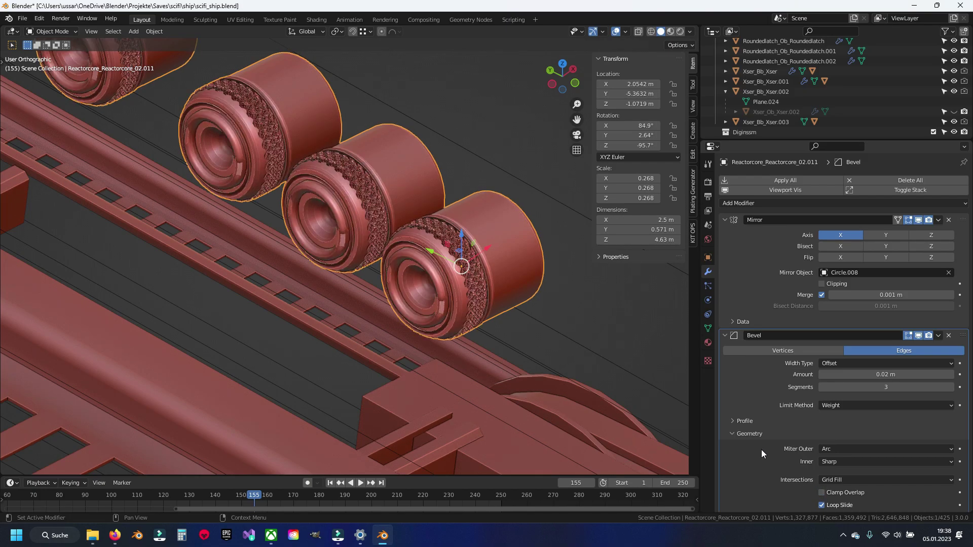
pyautogui.scroll(-1, 761, 449)
pyautogui.click(732, 504)
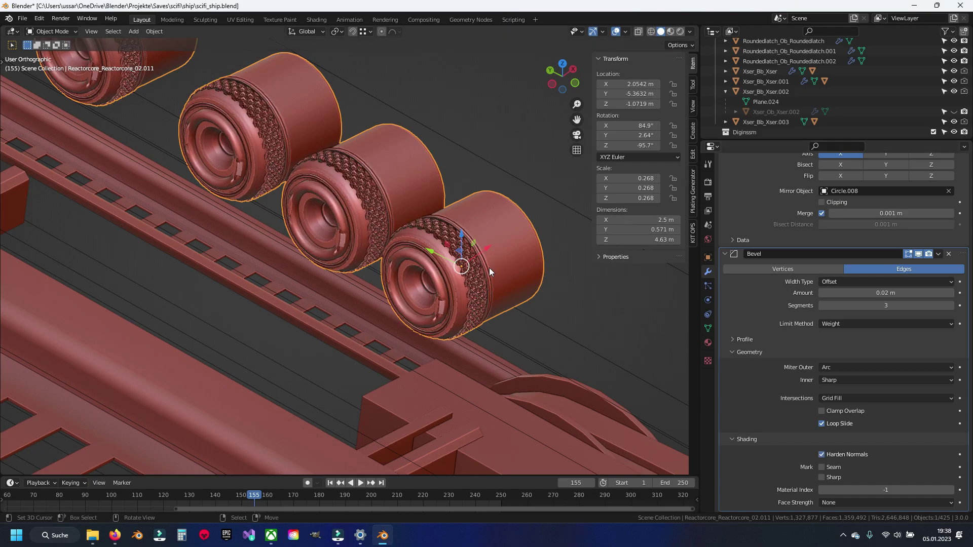
pyautogui.scroll(3, 489, 272)
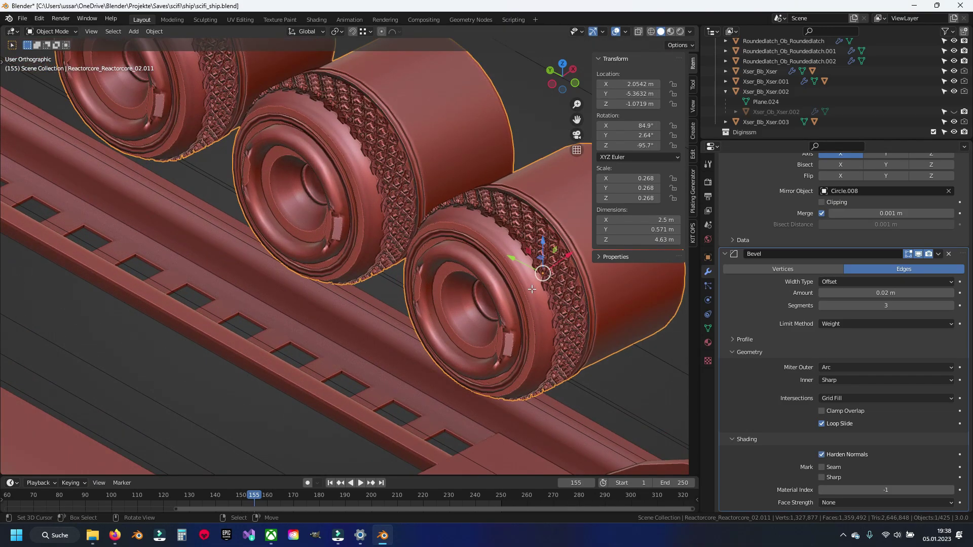
# - In edit mode, reset bevel weight and crease of all cylinder edges to 0
pyautogui.press('Tab')
pyautogui.keyDown('shift'); pyautogui.moveTo(557, 287); pyautogui.dragTo(445, 292, button='middle'); pyautogui.keyUp('shift')
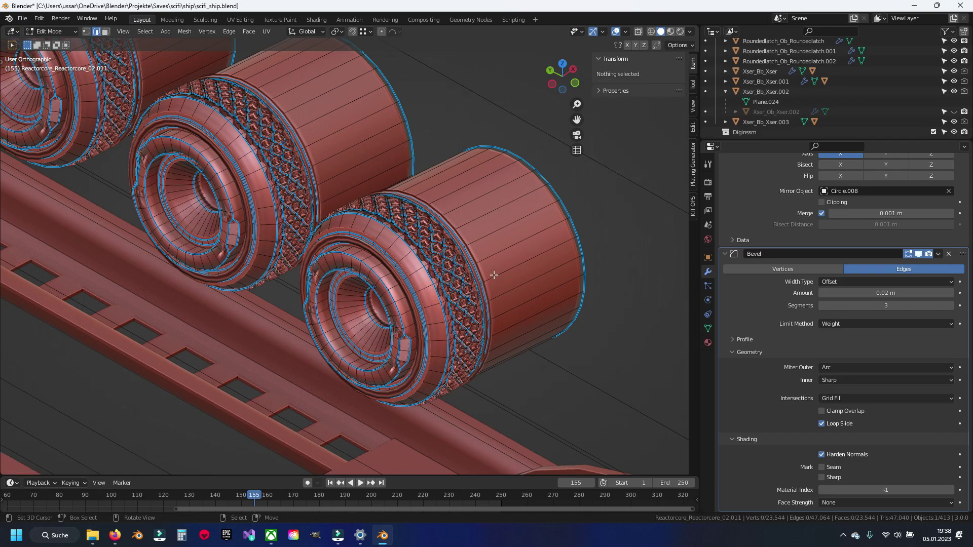
pyautogui.press('a')
pyautogui.doubleClick(638, 159)
pyautogui.write('0.606833')
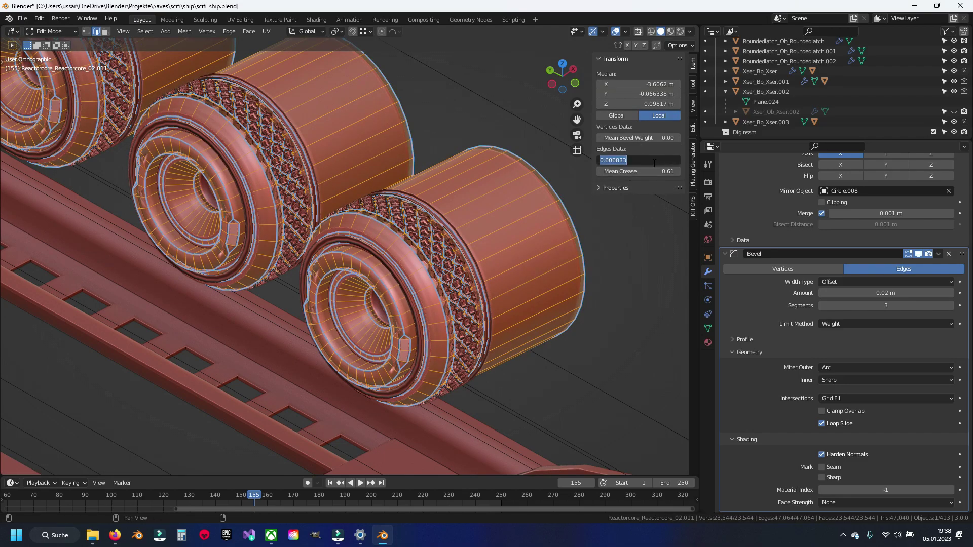
pyautogui.doubleClick(643, 171)
pyautogui.write('0')
pyautogui.press('Return')
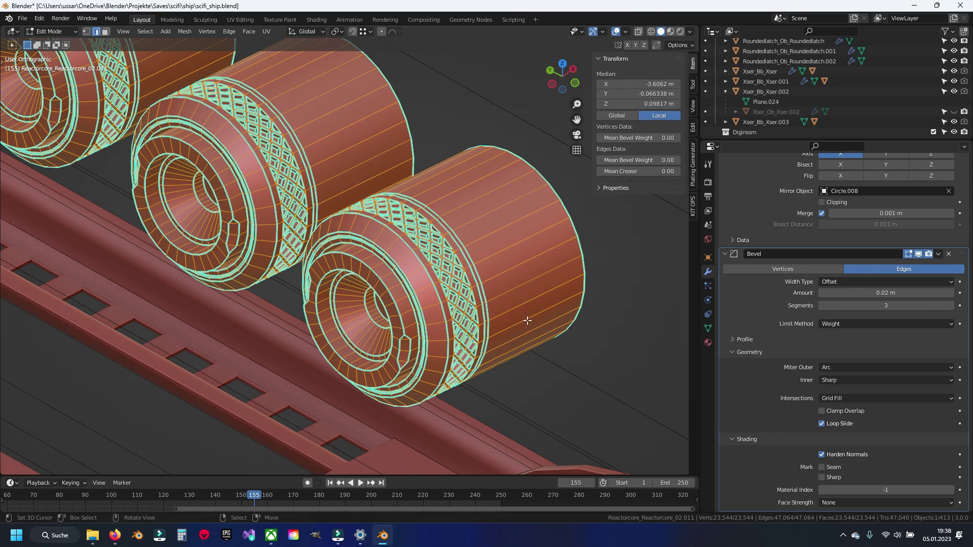
# - Clear sharp marks, then select the sharp edges and give them bevel weight 0.10
pyautogui.hotkey('ctrl', 'e')
pyautogui.click(527, 320)
pyautogui.hotkey('alt', 'a')
pyautogui.hotkey('ctrl', 'e')
pyautogui.click(431, 286)
pyautogui.doubleClick(644, 160)
pyautogui.write('1')
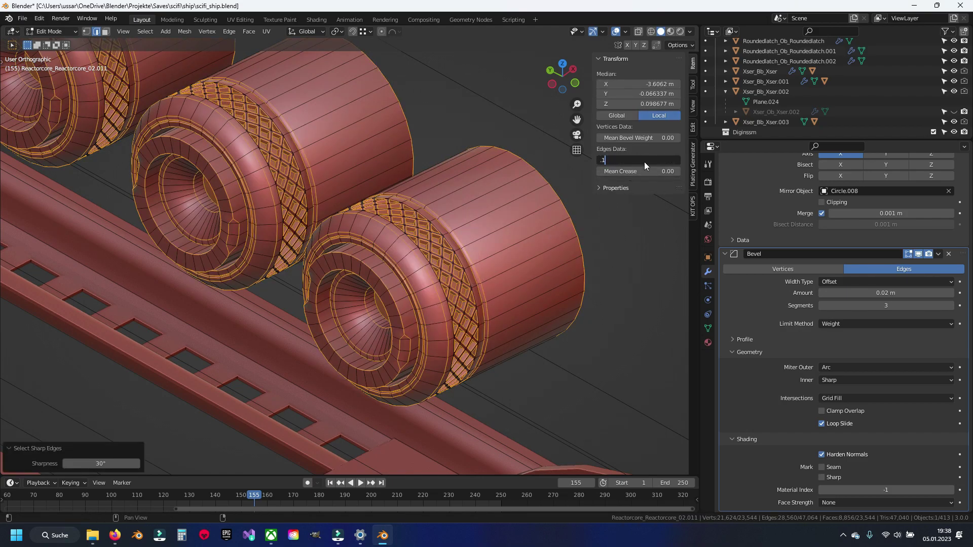
pyautogui.press('Return')
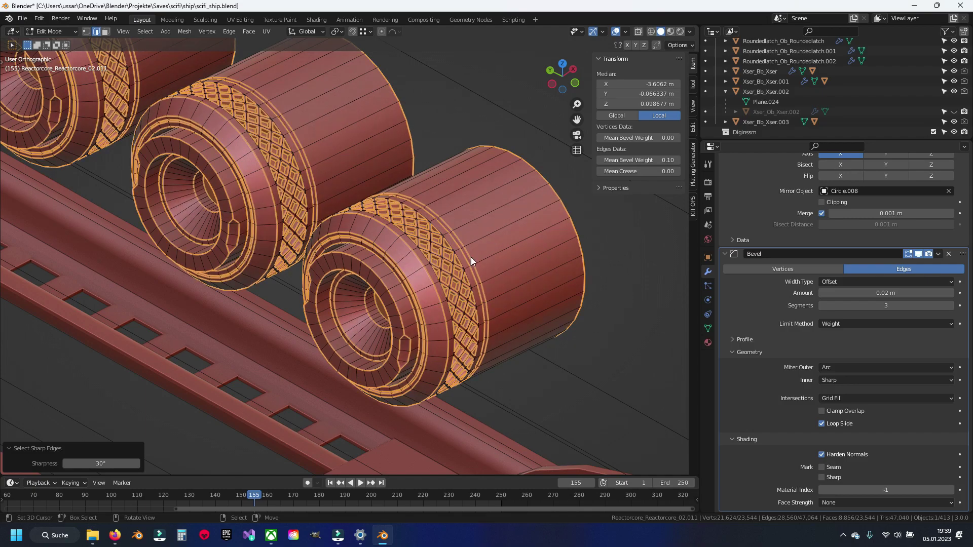
# - Return to object mode, leave the isolated view, save, and select the twin-disk part
pyautogui.press('Tab')
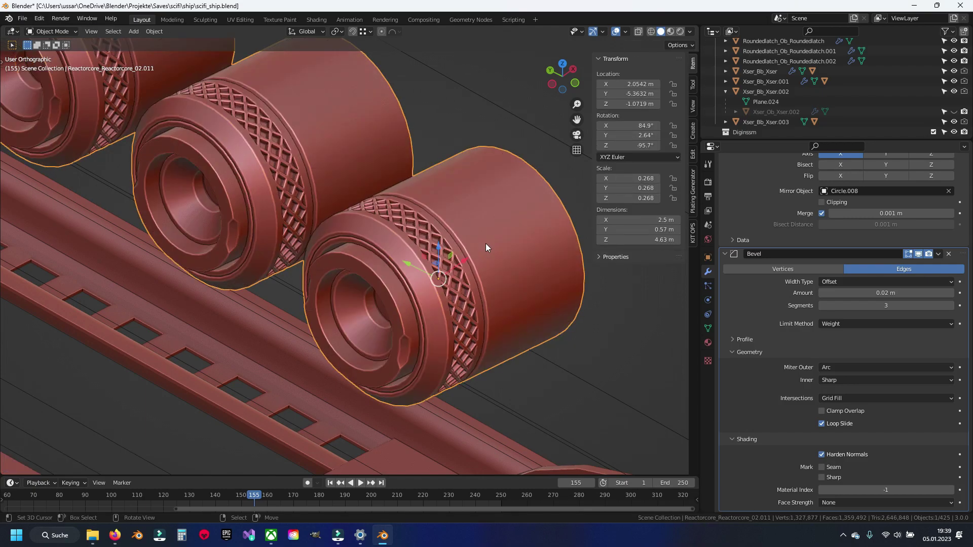
pyautogui.press('h')
pyautogui.scroll(-5, 485, 243)
pyautogui.scroll(-3, 409, 245)
pyautogui.hotkey('ctrl', 's')
pyautogui.moveTo(409, 245)
pyautogui.mouseDown(button='middle')
pyautogui.moveTo(330, 243)
pyautogui.moveTo(300, 293)
pyautogui.mouseUp(button='middle')
pyautogui.scroll(5, 403, 345)
pyautogui.scroll(2, 421, 318)
pyautogui.click(400, 303)
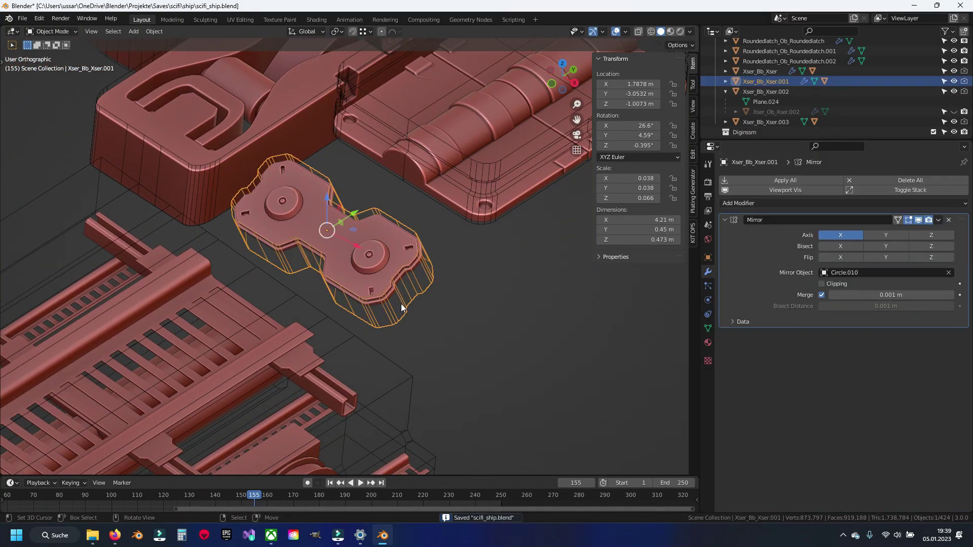
# - Delete the ring of side faces from the twin-disk part Xser_Bb_Xser.001
pyautogui.press('Tab')
pyautogui.scroll(3, 483, 402)
pyautogui.click(483, 402)
pyautogui.keyDown('alt'); pyautogui.click(517, 403); pyautogui.keyUp('alt')
pyautogui.press('x')
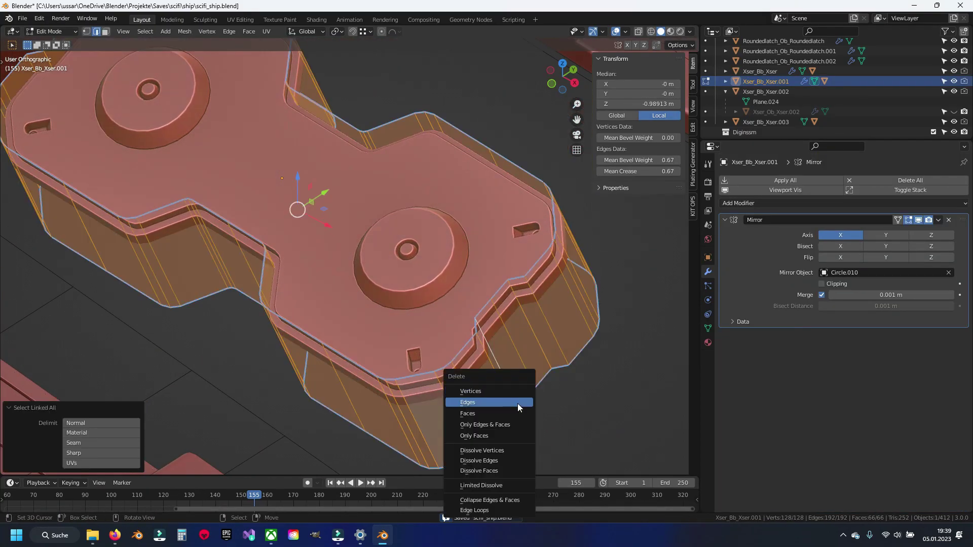
pyautogui.click(518, 403)
pyautogui.press('Tab')
# - Select and isolate the twin-disk plate Xser_Ob_Xser.001, then save the file
pyautogui.click(412, 274)
pyautogui.scroll(-6, 412, 274)
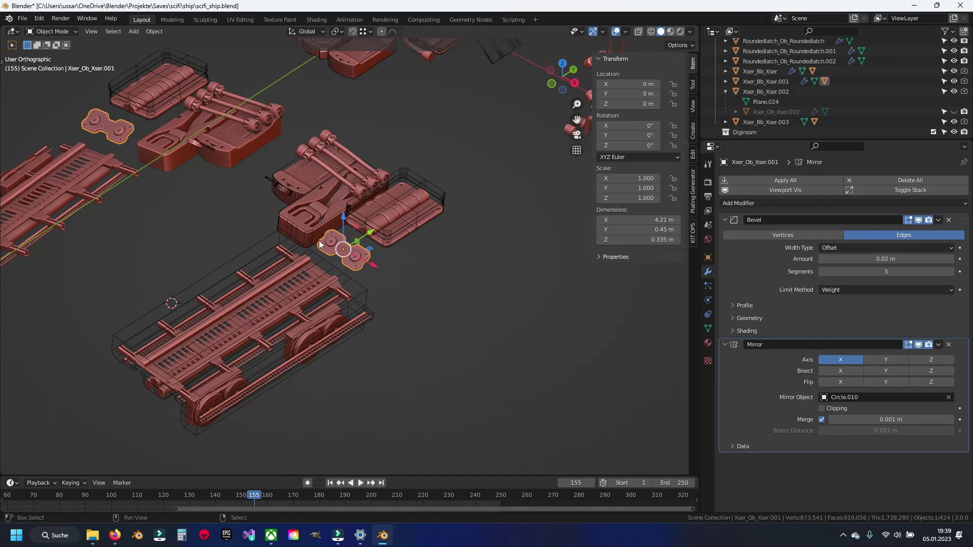
pyautogui.keyDown('shift'); pyautogui.moveTo(170, 304); pyautogui.dragTo(339, 303, button='middle'); pyautogui.keyUp('shift')
pyautogui.press('KP_Decimal')
pyautogui.hotkey('ctrl', 's')
pyautogui.scroll(3, 464, 294)
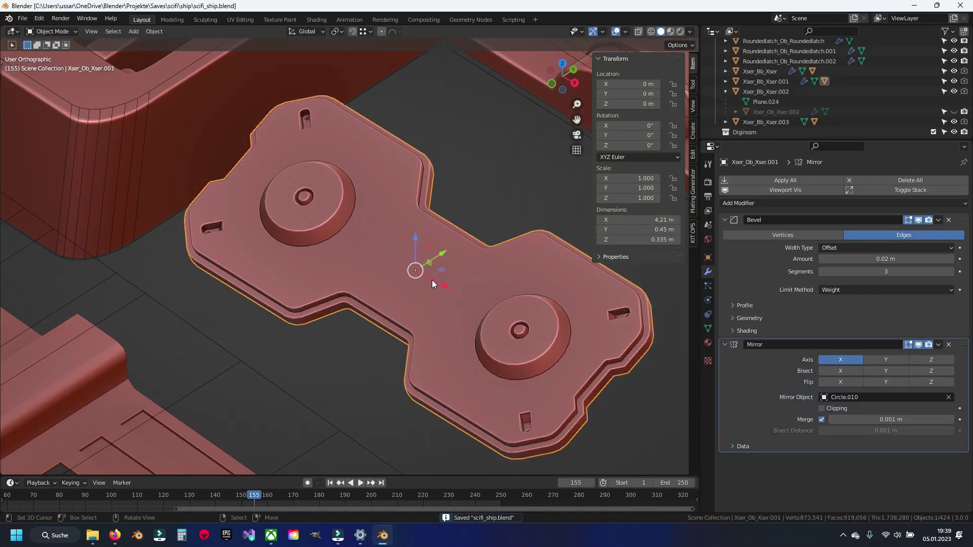
pyautogui.scroll(2, 404, 269)
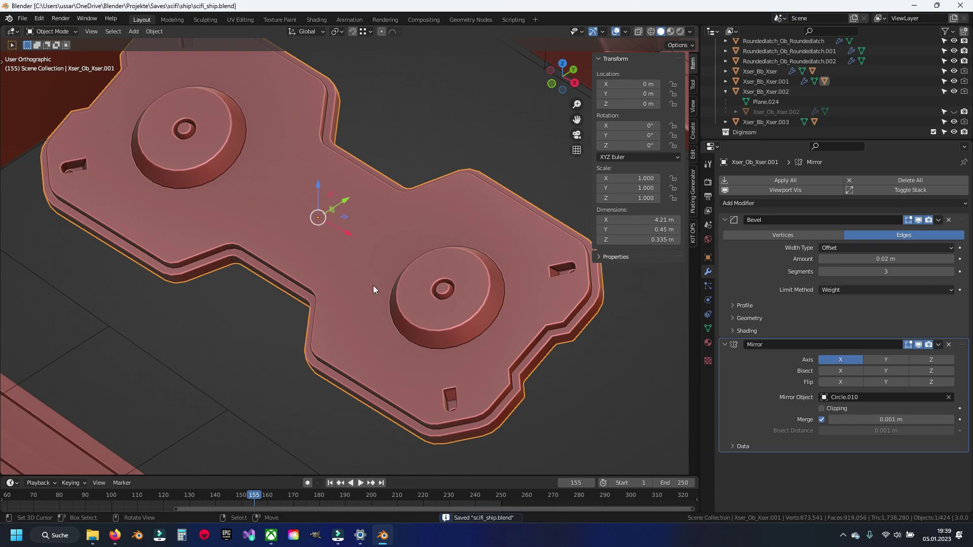
# - Shade the plate smooth, exit the isolated view, and save the file
pyautogui.press('Tab')
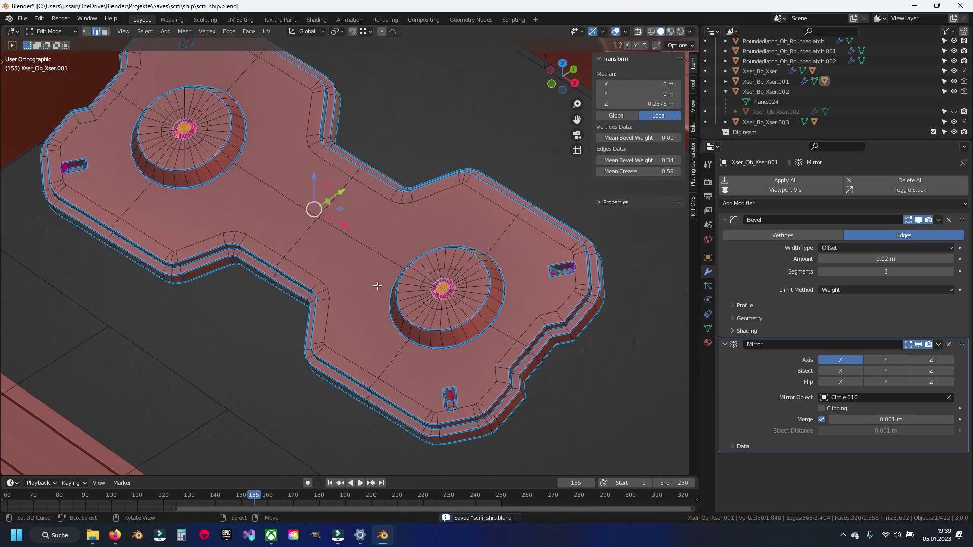
pyautogui.press('Tab')
pyautogui.rightClick(382, 288)
pyautogui.click(382, 288)
pyautogui.press('h')
pyautogui.press('KP_Divide')
pyautogui.hotkey('ctrl', 's')
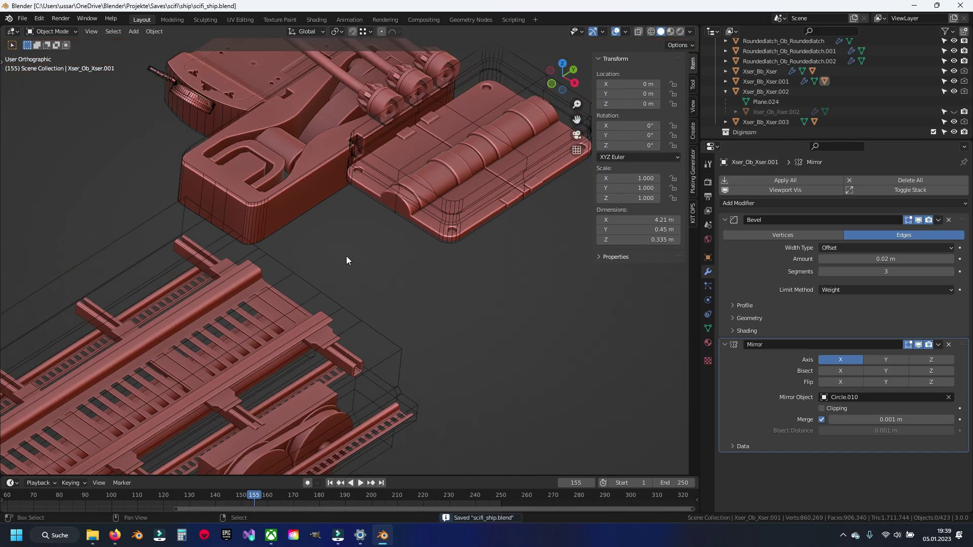
pyautogui.scroll(4, 385, 307)
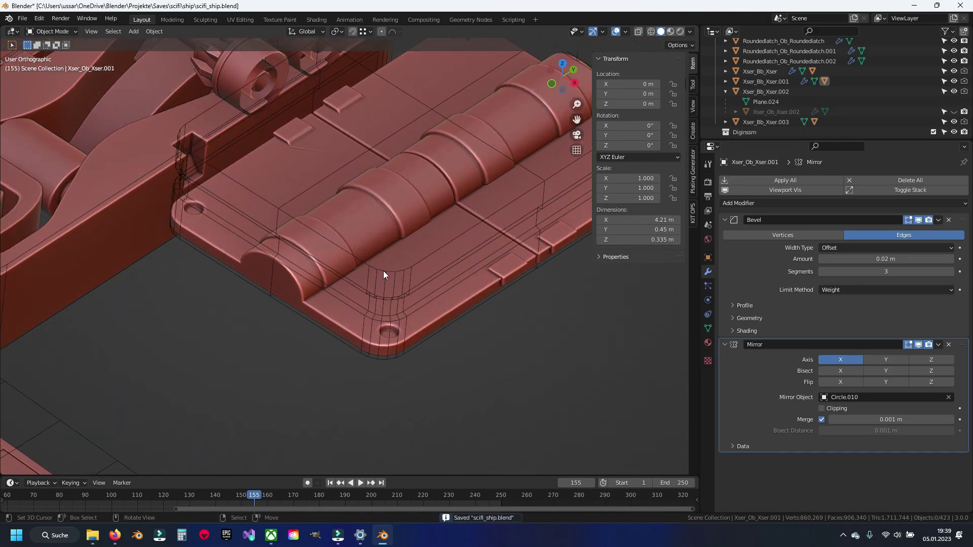
# - Delete the hinge object and select the latch's hinge plate
pyautogui.click(383, 271)
pyautogui.press('x')
pyautogui.click(383, 272)
pyautogui.hotkey('ctrl', 's')
pyautogui.scroll(2, 390, 300)
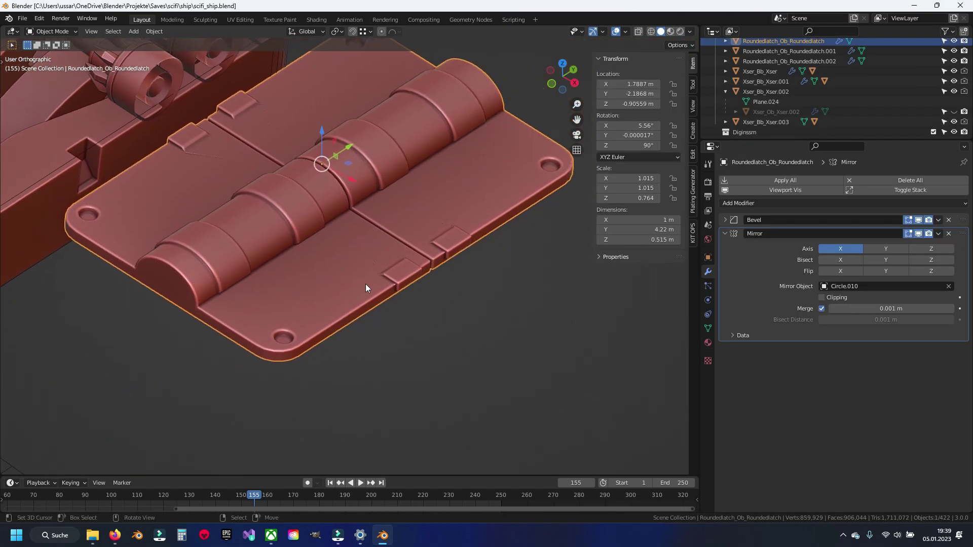
# - Clear bevel weights, creases and sharp marks from all the hinge plate's edges
pyautogui.click(725, 220)
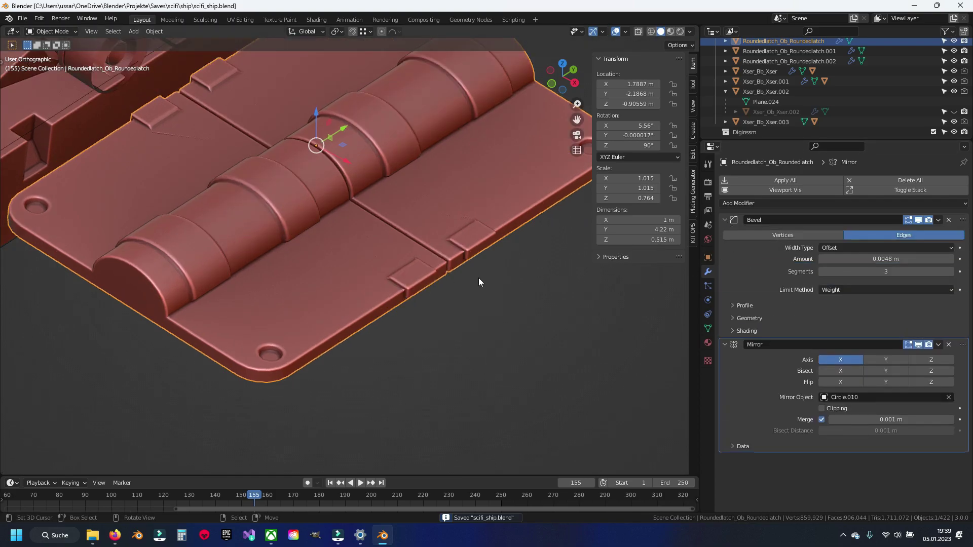
pyautogui.press('Tab')
pyautogui.scroll(-2, 341, 257)
pyautogui.press('a')
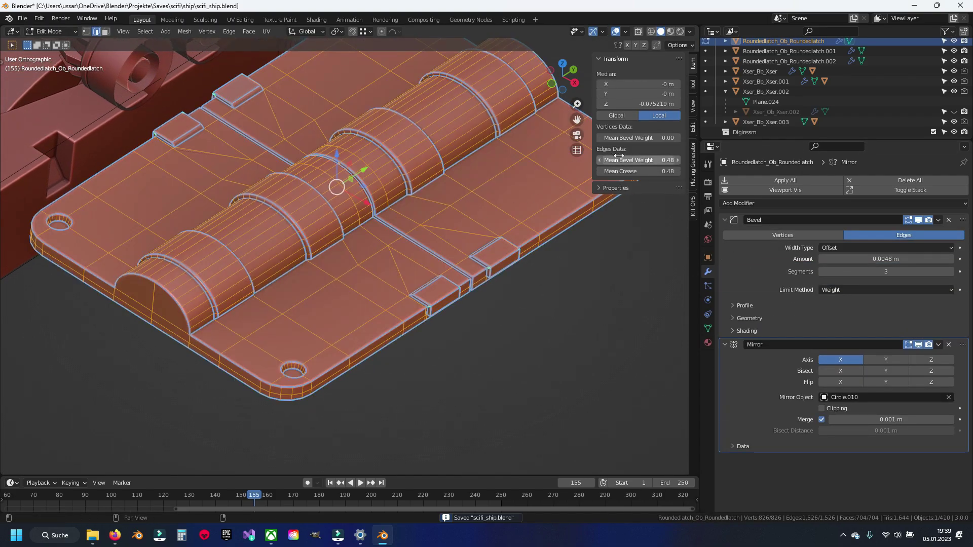
pyautogui.press('Return')
pyautogui.press('BackSpace')
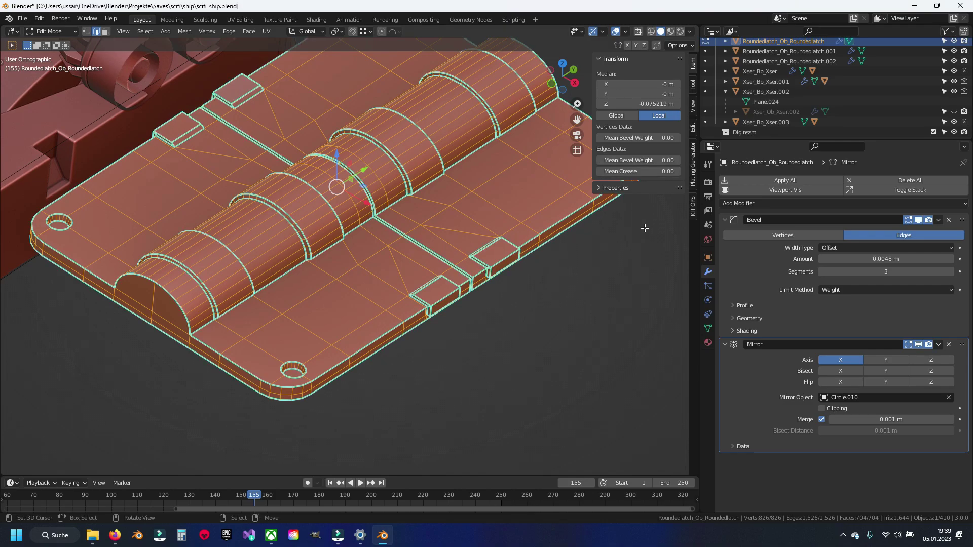
pyautogui.hotkey('ctrl', 'e')
pyautogui.click(495, 317)
pyautogui.hotkey('alt', 'a')
# - Save, and set the Bevel amount to 0.02 m with Geometry and Shading panels expanded
pyautogui.scroll(2, 386, 273)
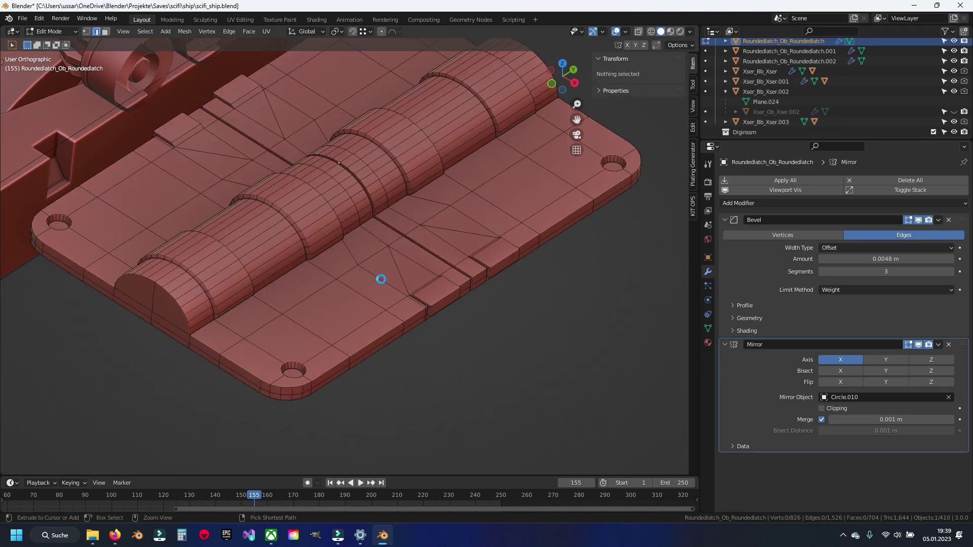
pyautogui.scroll(1, 658, 272)
pyautogui.hotkey('ctrl', 's')
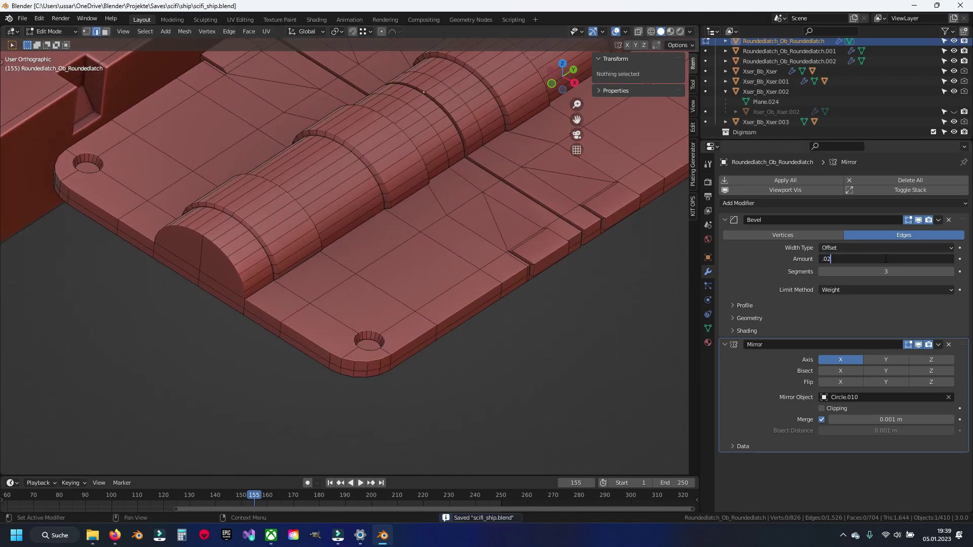
pyautogui.press('Return')
pyautogui.click(735, 316)
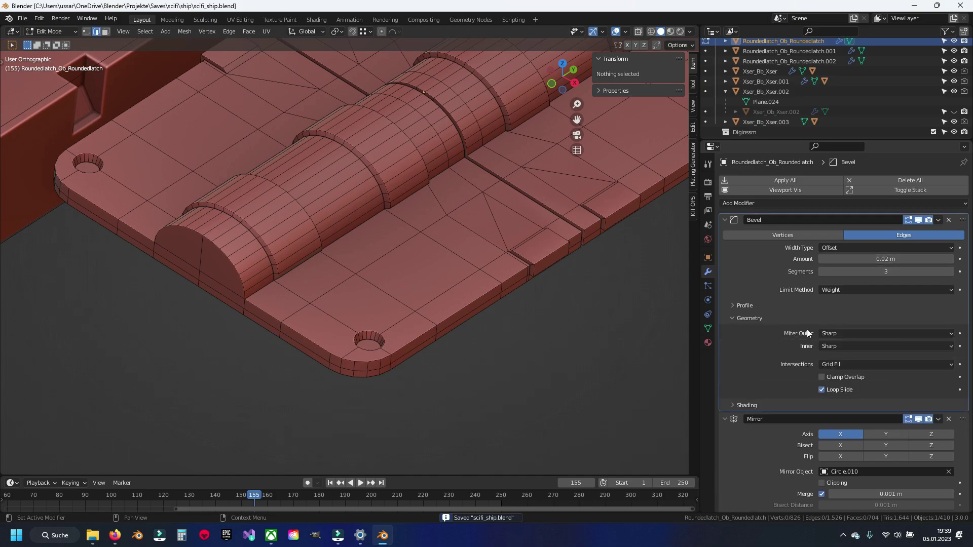
pyautogui.click(732, 405)
pyautogui.scroll(-3, 774, 399)
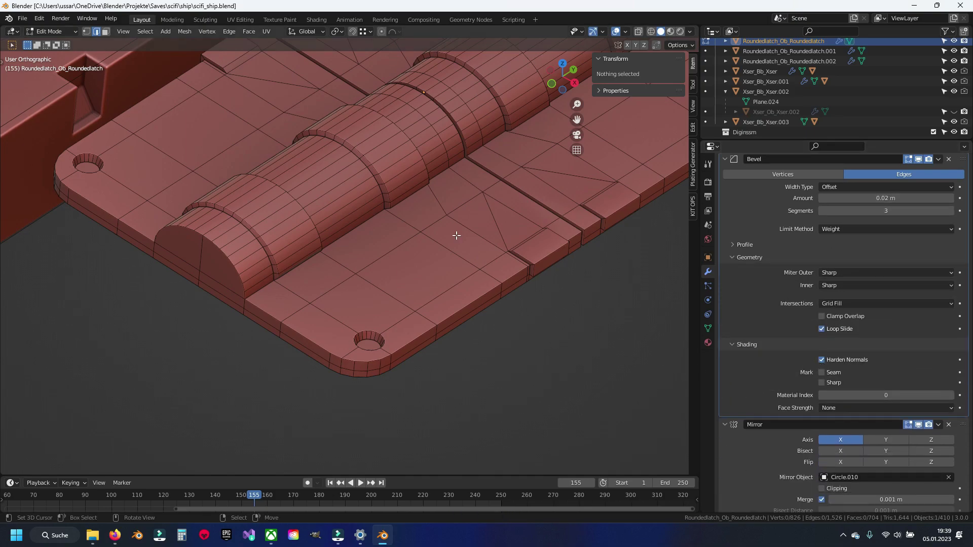
pyautogui.keyDown('shift'); pyautogui.moveTo(456, 235); pyautogui.dragTo(445, 264, button='middle'); pyautogui.keyUp('shift')
# - Give the latch's sharp edges a 0.2 mean bevel weight and inspect the bevel
pyautogui.rightClick(421, 257)
pyautogui.click(422, 257)
pyautogui.click(654, 161)
pyautogui.write('0.2')
pyautogui.press('Return')
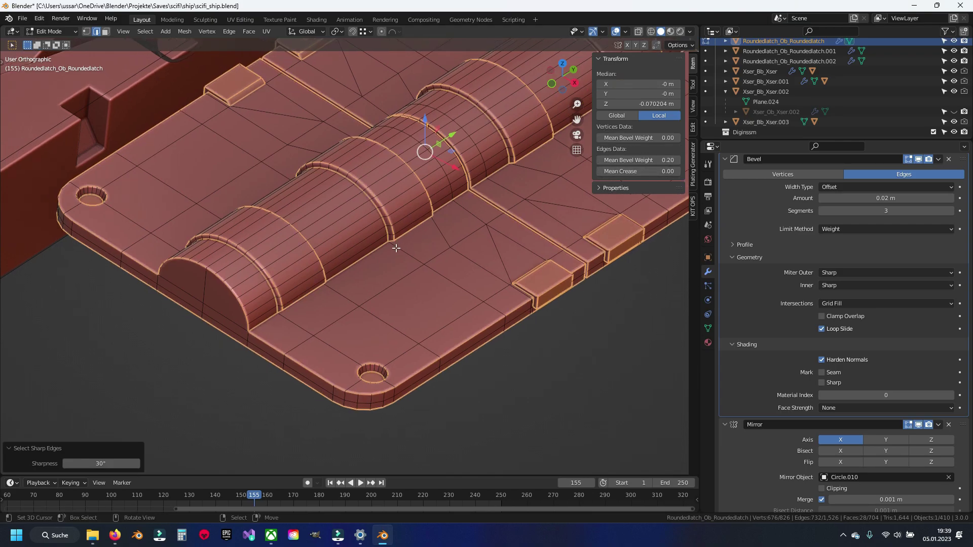
pyautogui.press('Tab')
pyautogui.scroll(2, 471, 195)
pyautogui.keyDown('shift'); pyautogui.moveTo(471, 195); pyautogui.dragTo(276, 376, button='middle'); pyautogui.keyUp('shift')
pyautogui.scroll(2, 396, 297)
pyautogui.keyDown('shift'); pyautogui.moveTo(396, 296); pyautogui.dragTo(408, 366, button='middle'); pyautogui.keyUp('shift')
pyautogui.scroll(3, 297, 286)
# - Set the raised tab's edges to a 0.15 bevel weight and review the result
pyautogui.press('Tab')
pyautogui.click(638, 159)
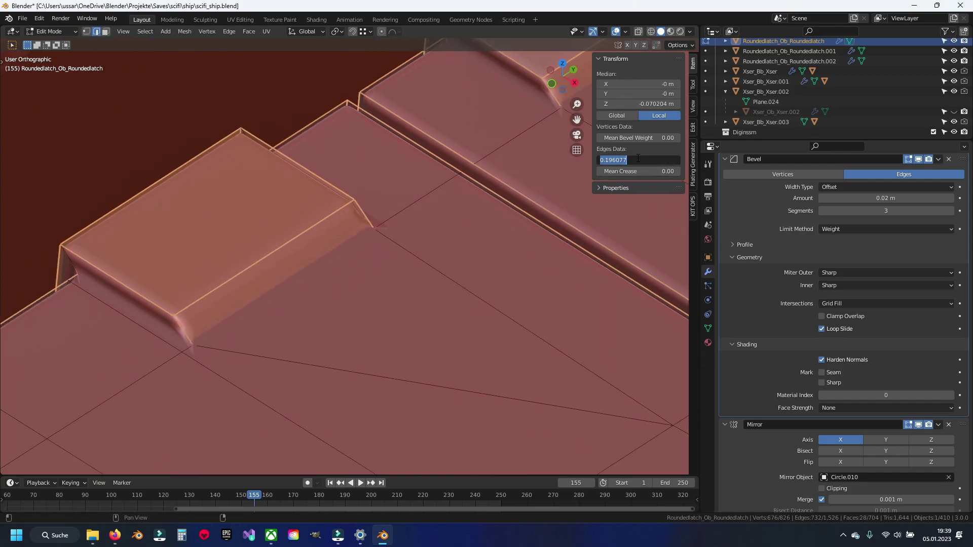
pyautogui.write('5')
pyautogui.press('Return')
pyautogui.press('Tab')
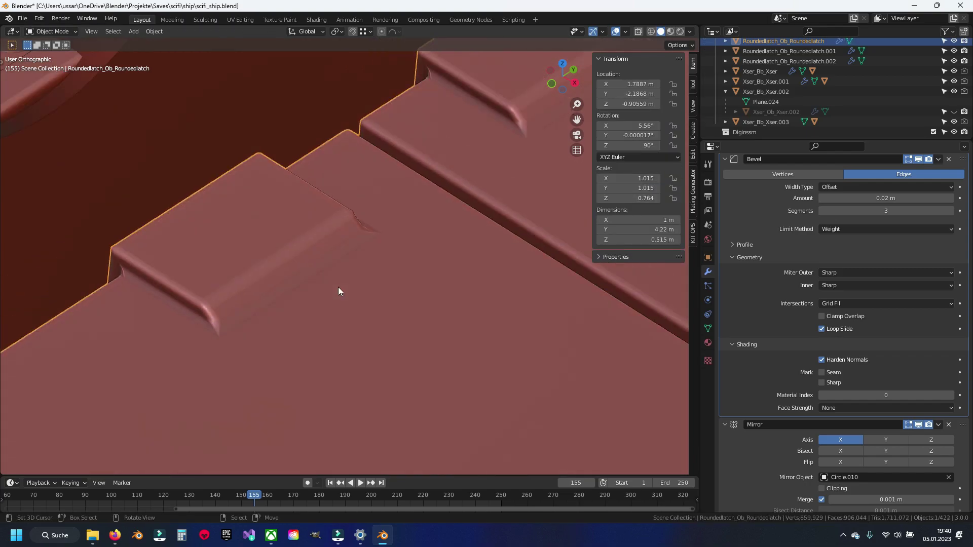
pyautogui.scroll(-4, 338, 286)
pyautogui.scroll(2, 267, 213)
pyautogui.scroll(1, 342, 241)
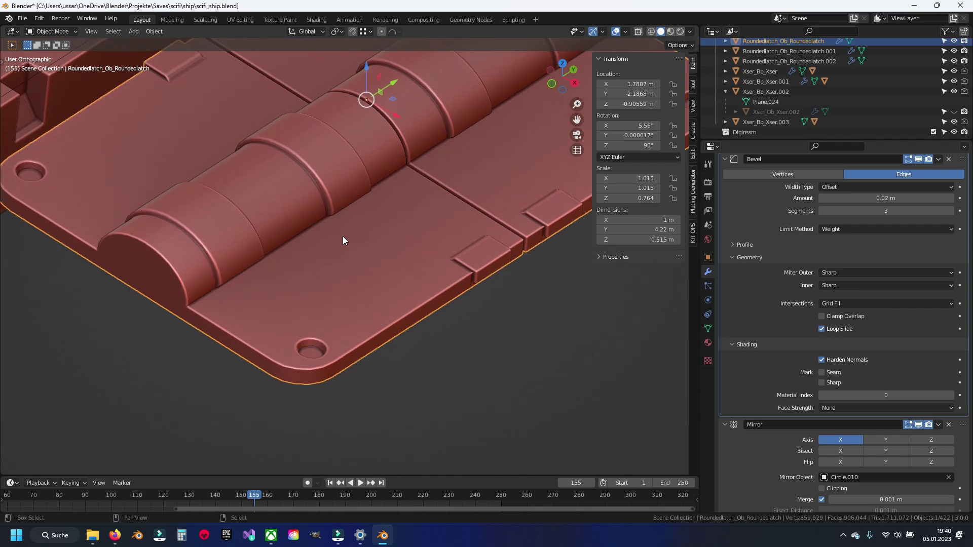
# - Hide the finished latch and save scifi_ship.blend
pyautogui.press('h')
pyautogui.hotkey('ctrl', 's')
pyautogui.scroll(3, 387, 287)
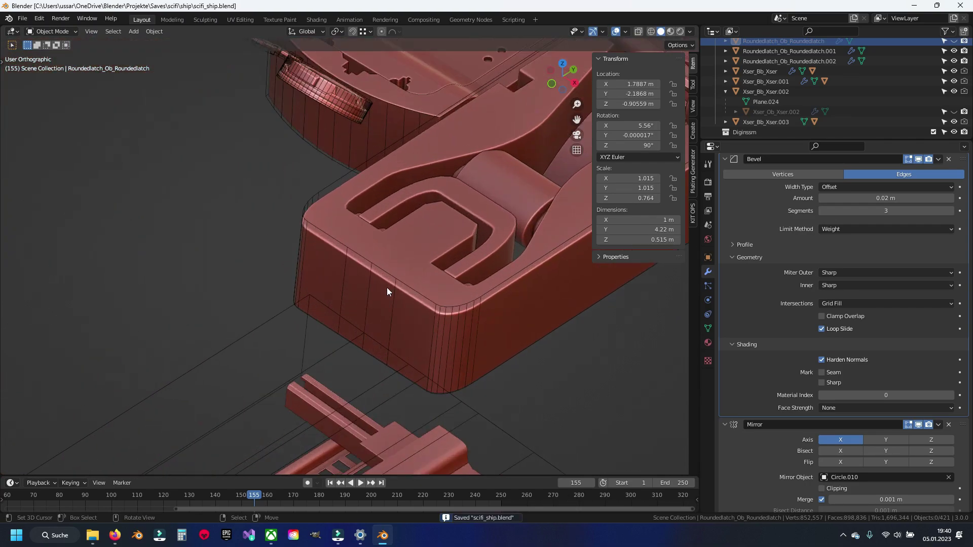
# - Delete the linked hook geometry from the clamp part
pyautogui.click(399, 281)
pyautogui.press('h')
pyautogui.hotkey('alt', 'h')
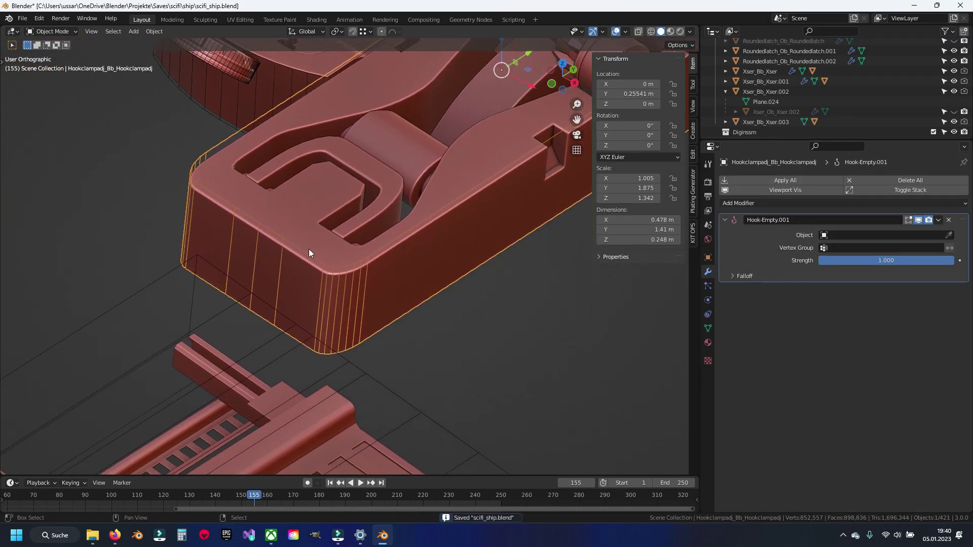
pyautogui.press('Tab')
pyautogui.hotkey('ctrl', 'l')
pyautogui.press('x')
pyautogui.click(336, 278)
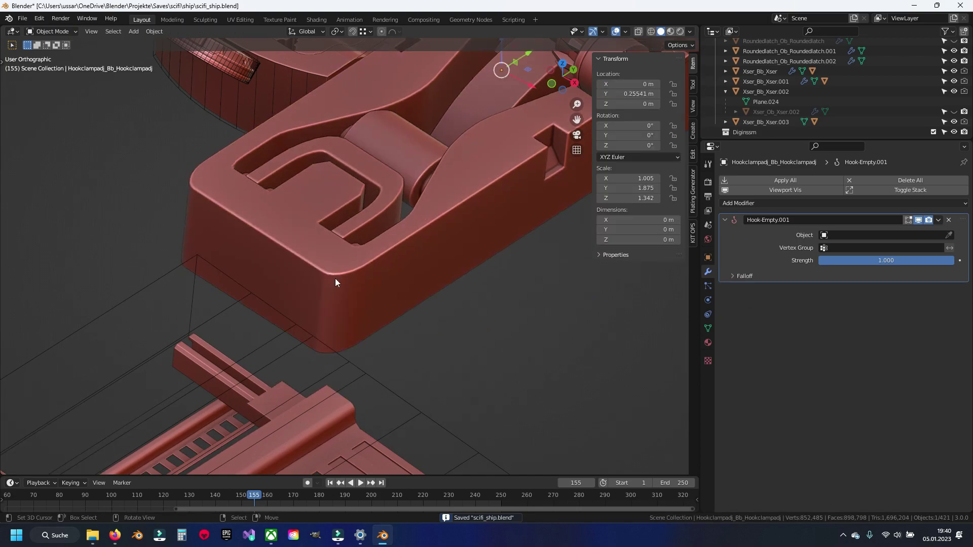
pyautogui.press('Tab')
# - Remove the Hook-Empty.001 modifier and apply the clamp's Mirror modifier
pyautogui.press('KP_Decimal')
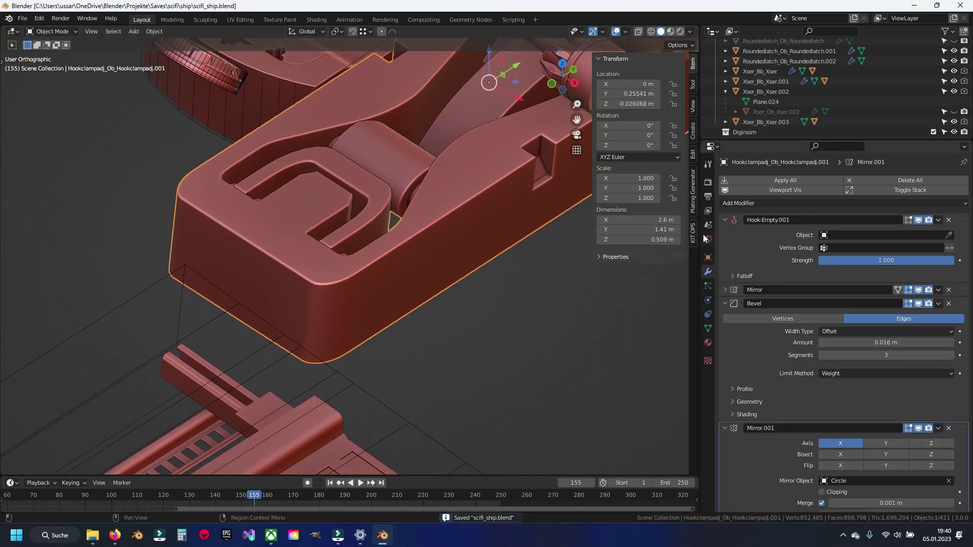
pyautogui.click(949, 220)
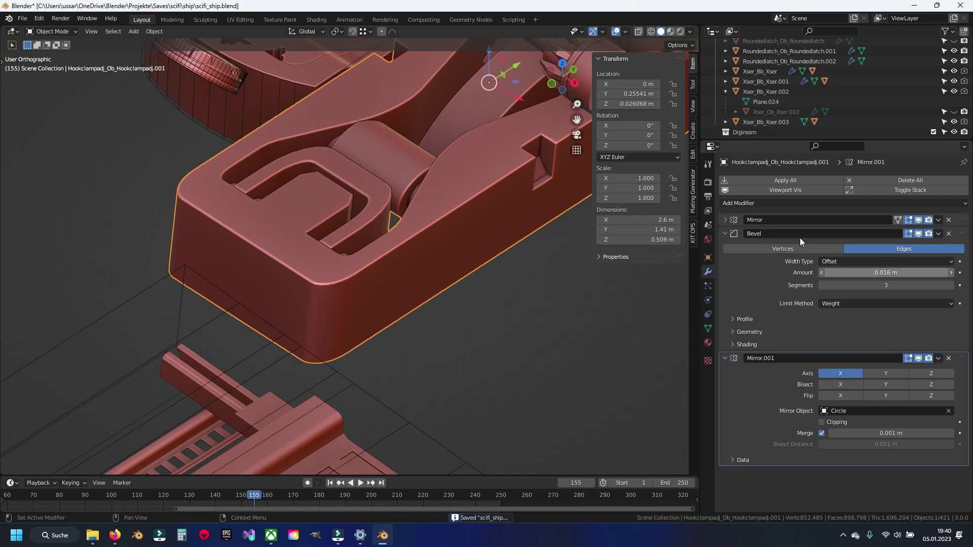
pyautogui.click(918, 221)
pyautogui.click(938, 220)
pyautogui.click(884, 232)
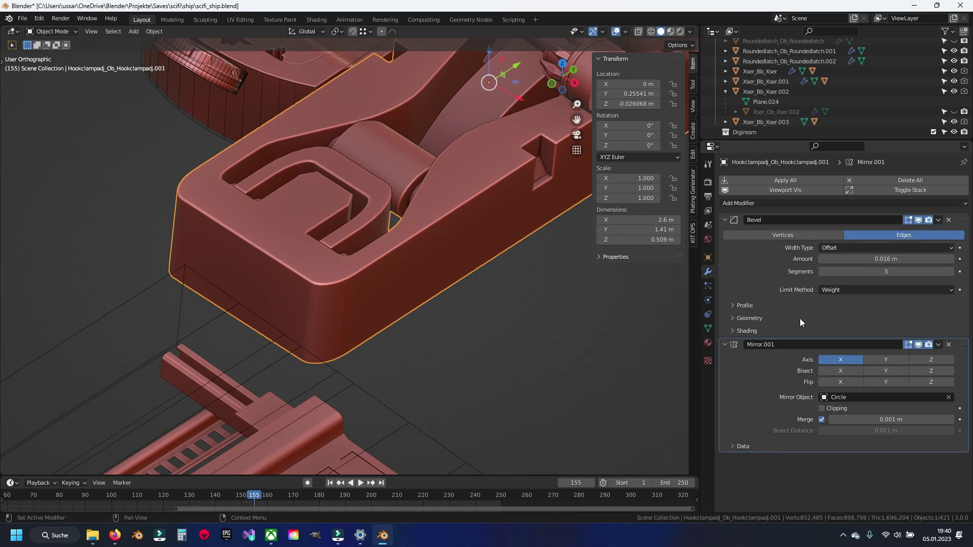
# - Clear bevel weights, creases and sharp marks from all clamp edges
pyautogui.scroll(-5, 227, 202)
pyautogui.scroll(2, 344, 256)
pyautogui.scroll(4, 409, 301)
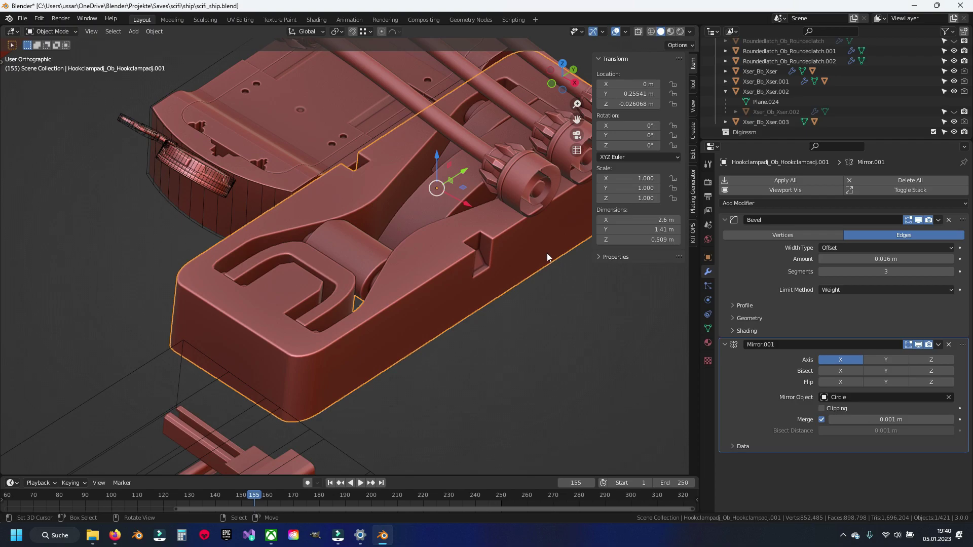
pyautogui.press('Tab')
pyautogui.hotkey('alt', 'a')
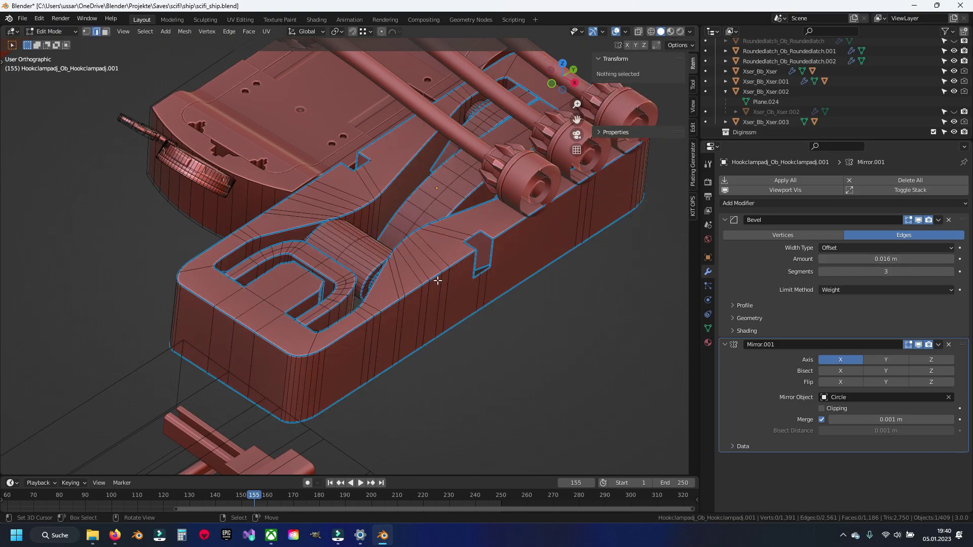
pyautogui.press('a')
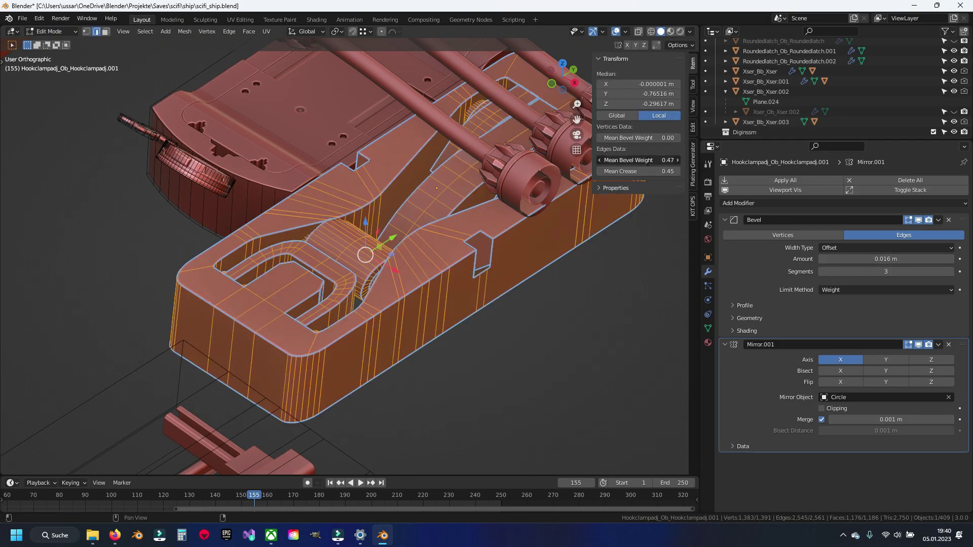
pyautogui.press('Tab')
pyautogui.write('0')
pyautogui.press('Return')
pyautogui.hotkey('ctrl', 'e')
pyautogui.click(630, 266)
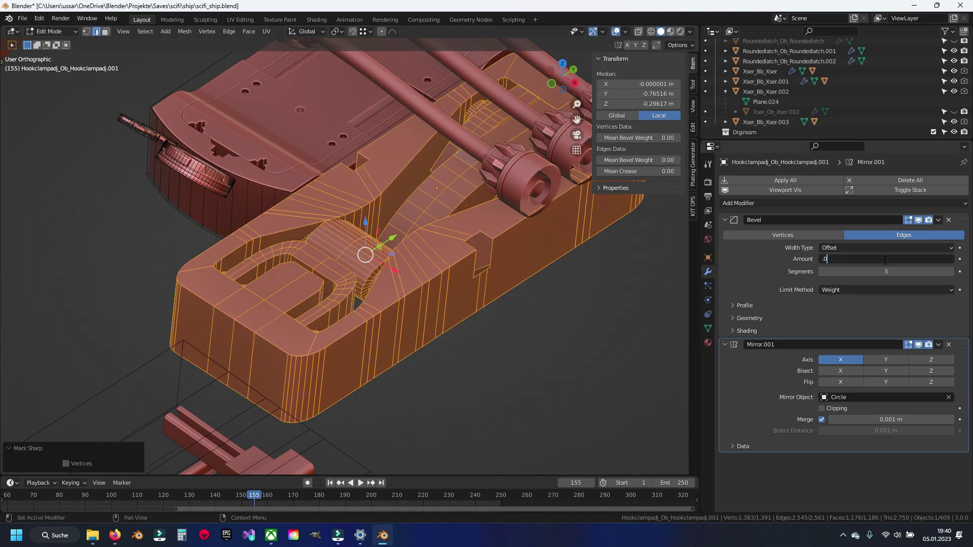
# - Set the clamp's Bevel amount to 0.02 m and expand its Geometry and Shading settings
pyautogui.press('Return')
pyautogui.click(737, 306)
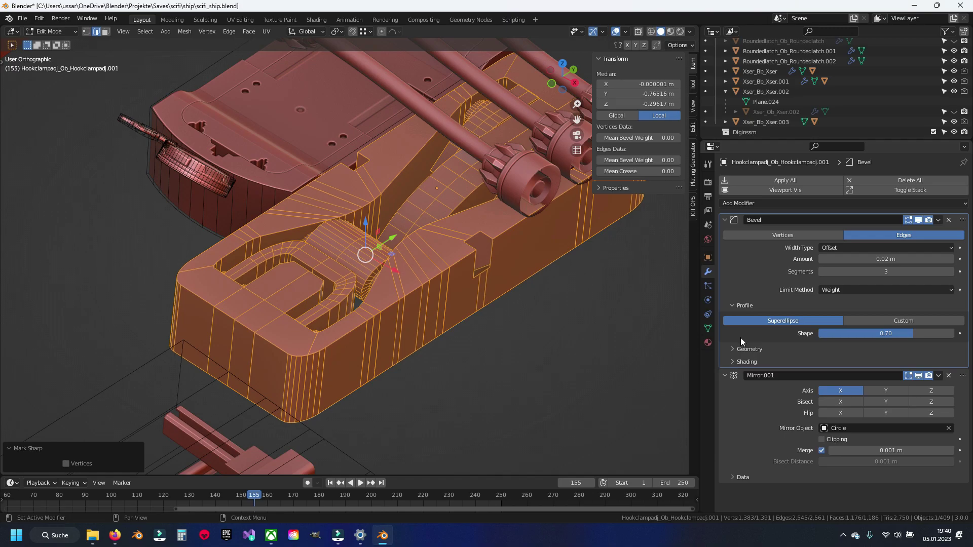
pyautogui.click(737, 348)
pyautogui.scroll(-2, 743, 340)
pyautogui.click(735, 259)
pyautogui.click(734, 391)
pyautogui.scroll(-3, 811, 353)
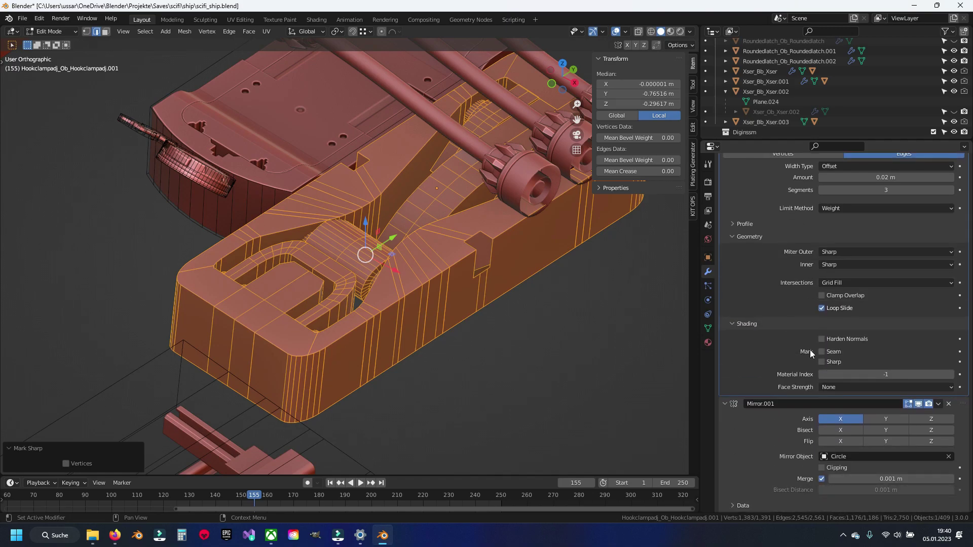
# - Give the clamp's sharp edges a 0.20 bevel weight and inspect the rounding
pyautogui.hotkey('alt', 'a')
pyautogui.press('q')
pyautogui.click(418, 285)
pyautogui.click(638, 160)
pyautogui.write('0.2')
pyautogui.press('Return')
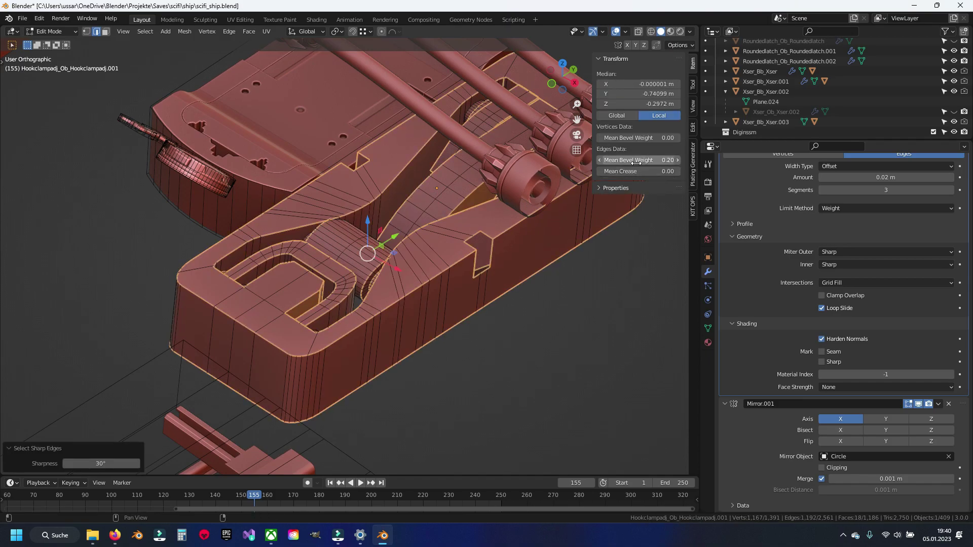
pyautogui.press('Tab')
pyautogui.scroll(5, 380, 319)
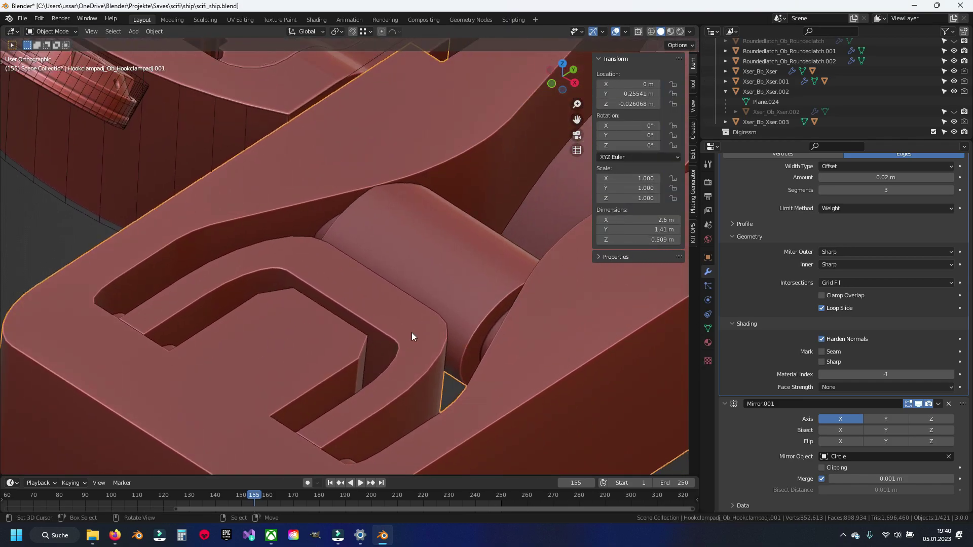
pyautogui.scroll(4, 801, 302)
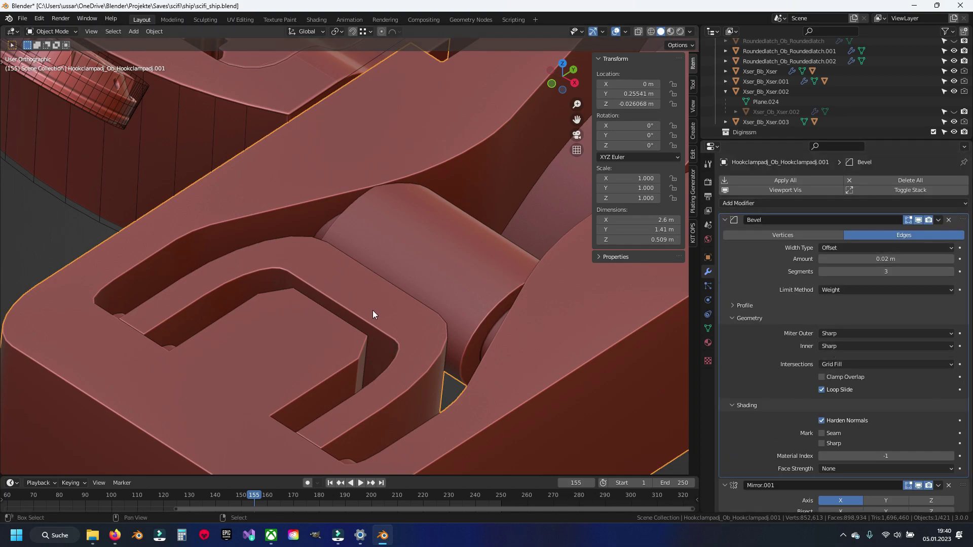
pyautogui.scroll(2, 394, 350)
pyautogui.scroll(2, 393, 350)
pyautogui.scroll(-5, 393, 351)
# - Raise the sharp edges' bevel weight to 0.35
pyautogui.press('Tab')
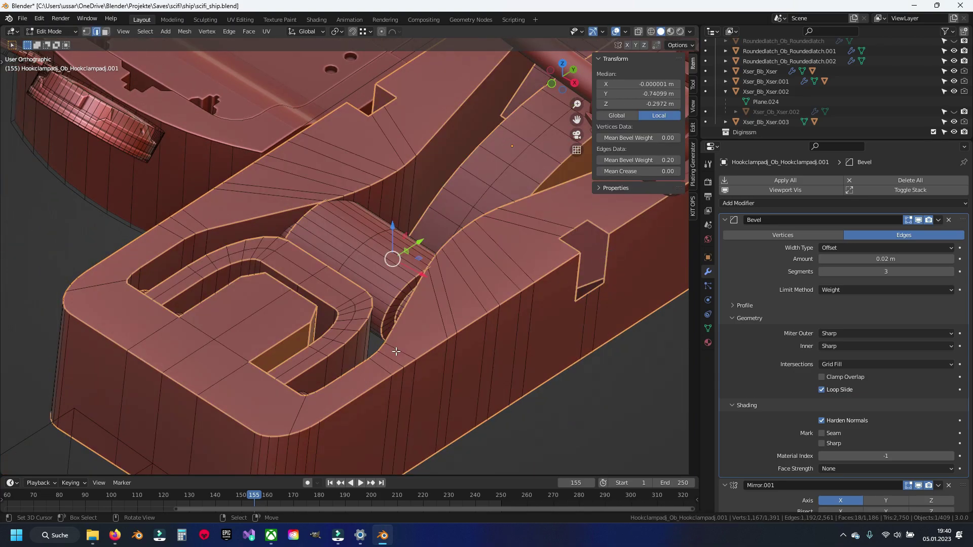
pyautogui.click(622, 161)
pyautogui.write('0.35')
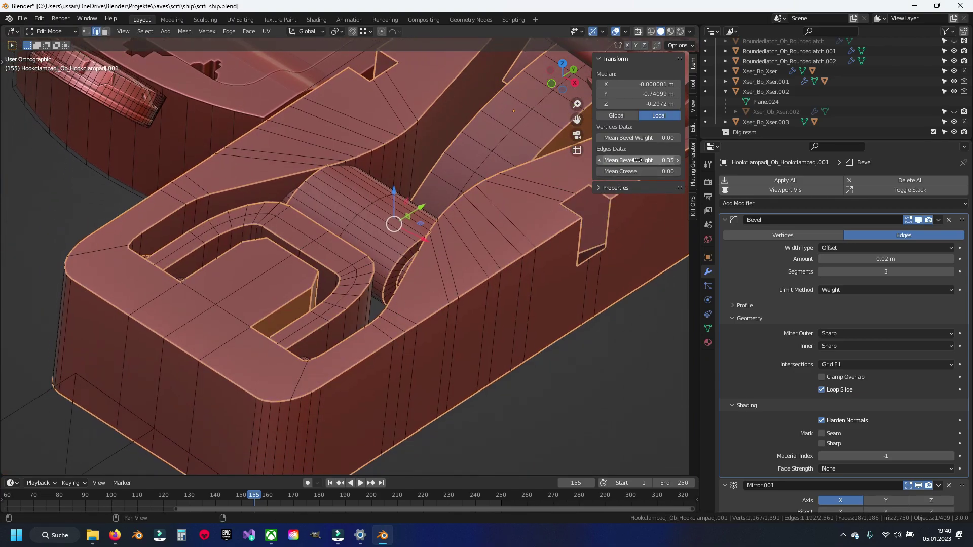
pyautogui.press('Return')
pyautogui.press('Tab')
pyautogui.scroll(2, 399, 298)
pyautogui.press('q')
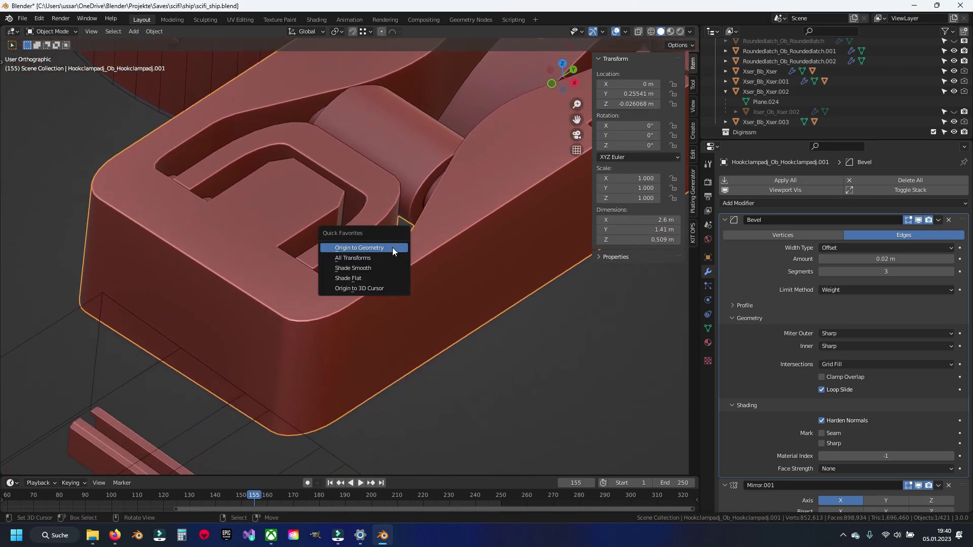
# - Snap the 3D cursor to the world origin and move the clamp's origin there
pyautogui.click(344, 268)
pyautogui.scroll(-4, 321, 244)
pyautogui.keyDown('shift'); pyautogui.moveTo(321, 244); pyautogui.dragTo(366, 290, button='middle'); pyautogui.keyUp('shift')
pyautogui.hotkey('shift', 's')
pyautogui.click(365, 296)
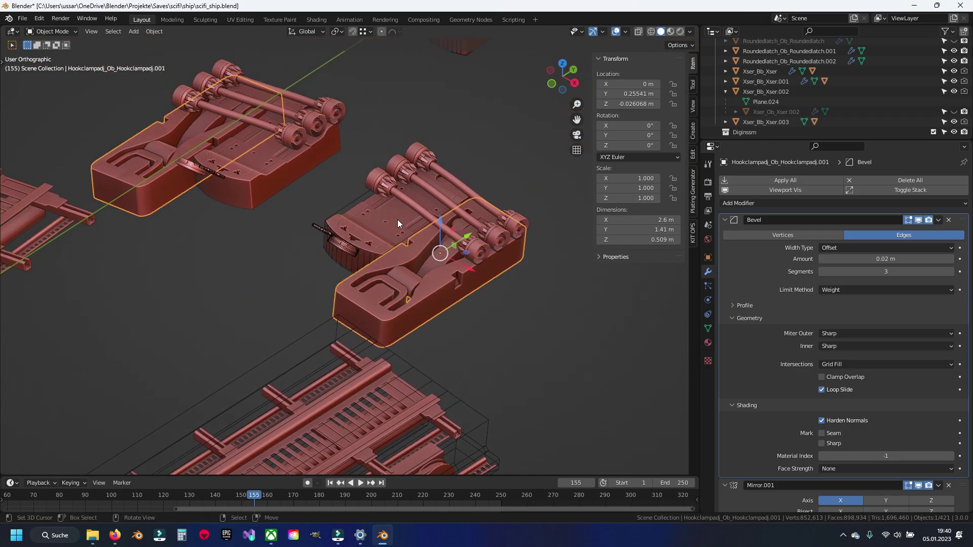
pyautogui.press('q')
pyautogui.click(448, 285)
pyautogui.keyDown('shift'); pyautogui.moveTo(448, 285); pyautogui.dragTo(436, 272, button='middle'); pyautogui.keyUp('shift')
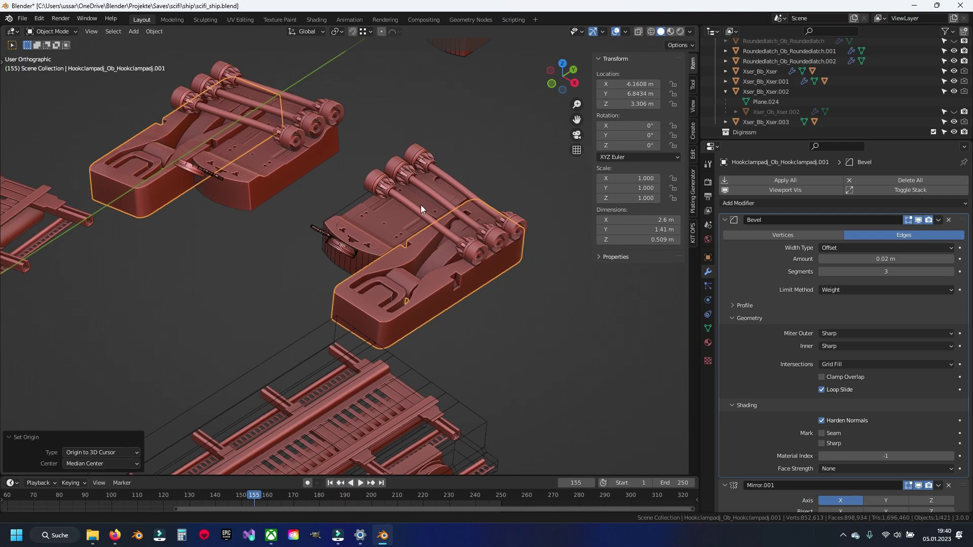
pyautogui.press('q')
pyautogui.press('Escape')
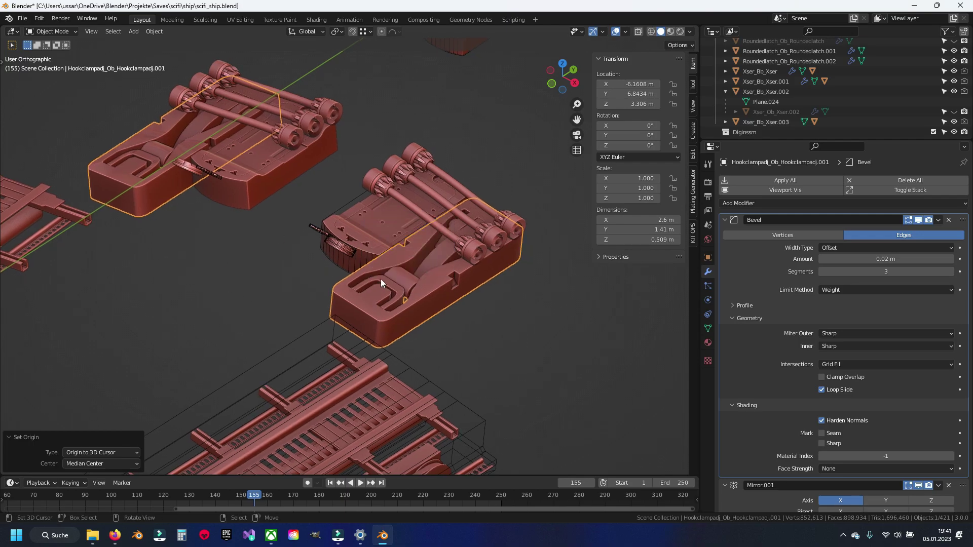
# - Apply all transforms to the clamp and zoom around to check it
pyautogui.hotkey('ctrl', 'a')
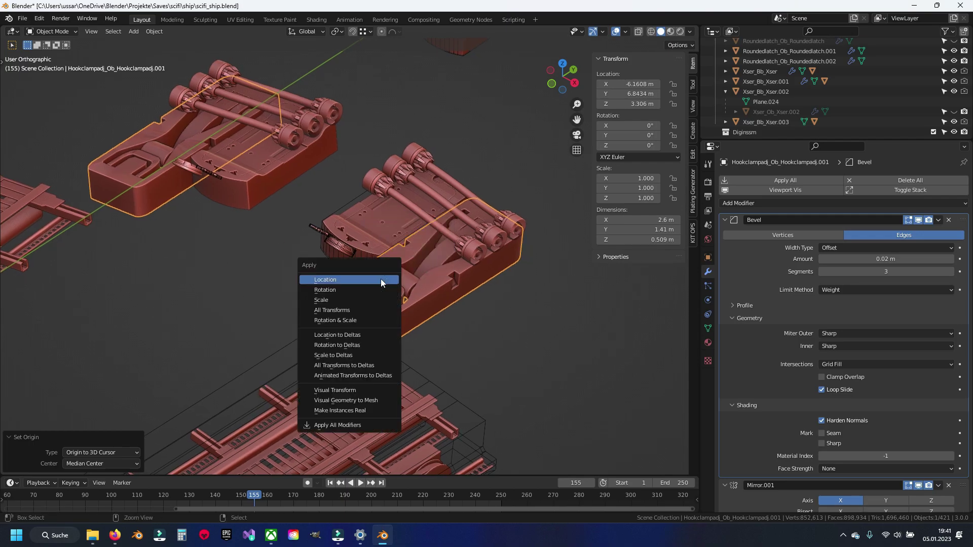
pyautogui.click(367, 311)
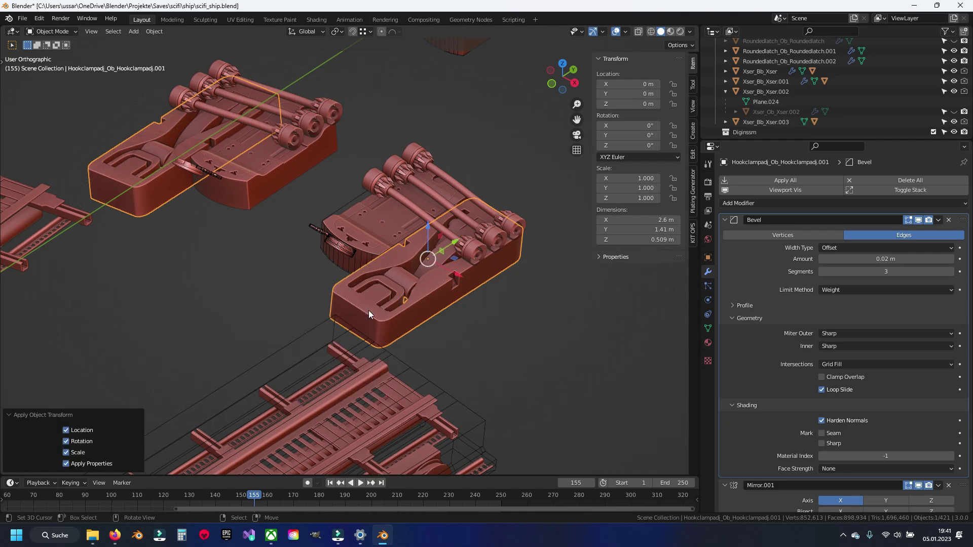
pyautogui.scroll(5, 416, 287)
pyautogui.scroll(2, 415, 293)
pyautogui.scroll(2, 380, 253)
pyautogui.scroll(2, 366, 283)
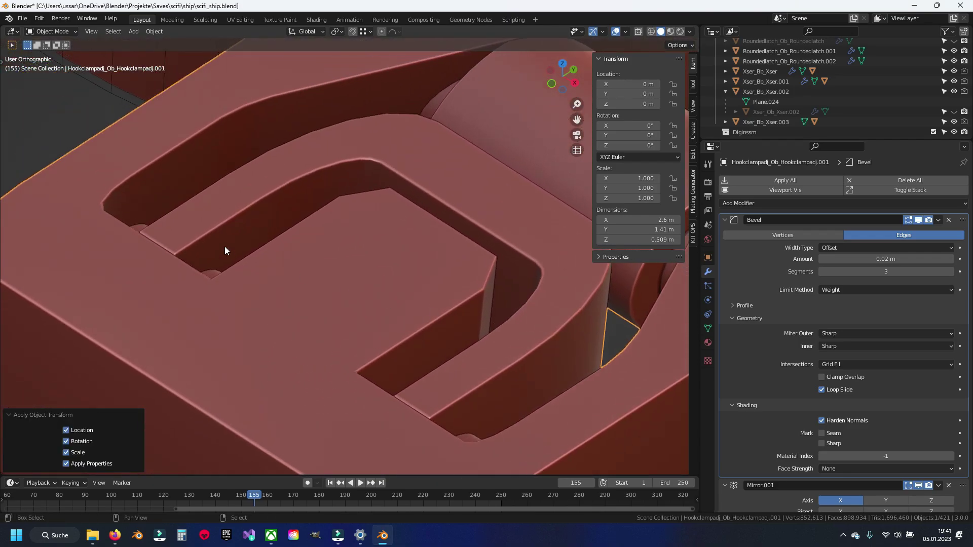
pyautogui.scroll(3, 225, 246)
pyautogui.scroll(-2, 330, 277)
pyautogui.scroll(-2, 244, 290)
pyautogui.scroll(1, 265, 308)
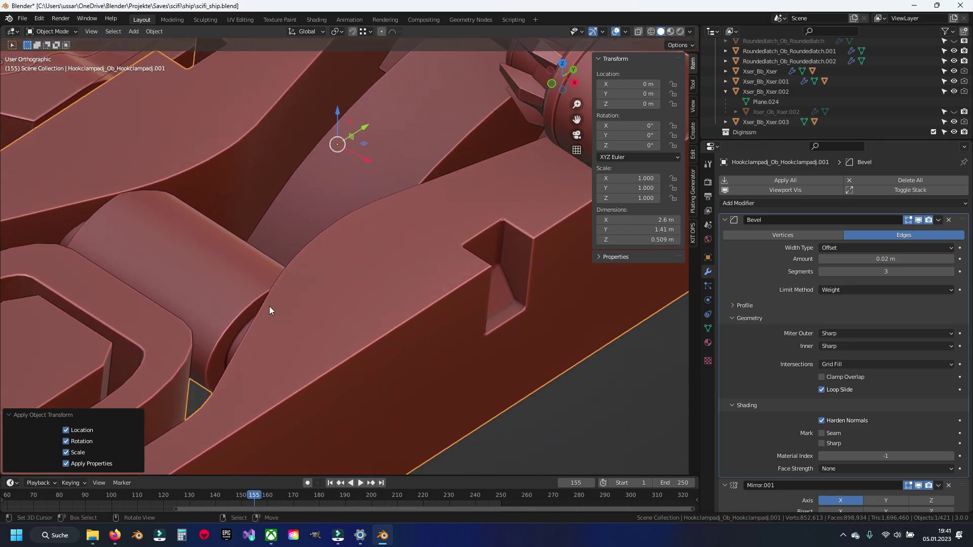
pyautogui.scroll(1, 304, 298)
pyautogui.scroll(-2, 283, 304)
pyautogui.scroll(-3, 315, 248)
pyautogui.scroll(-1, 329, 233)
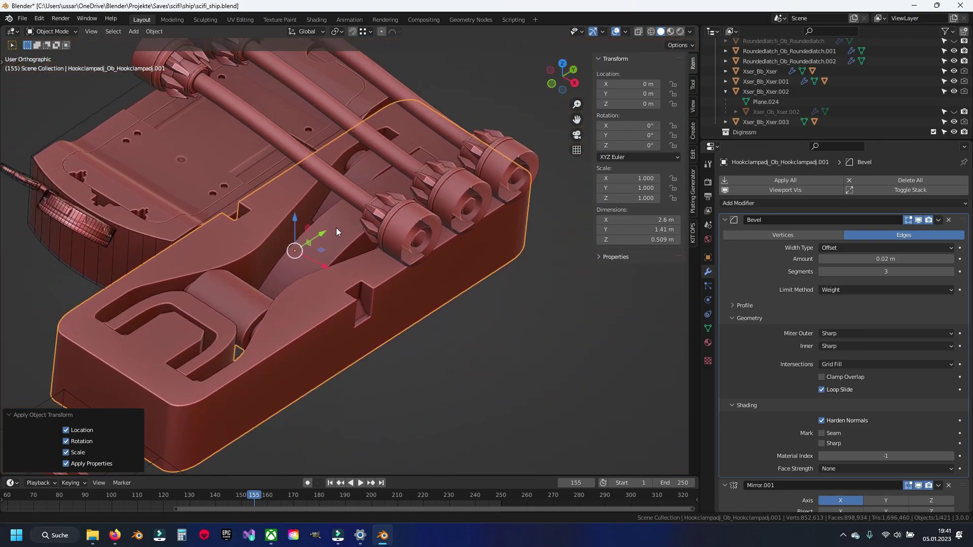
pyautogui.scroll(-1, 331, 256)
pyautogui.scroll(2, 304, 263)
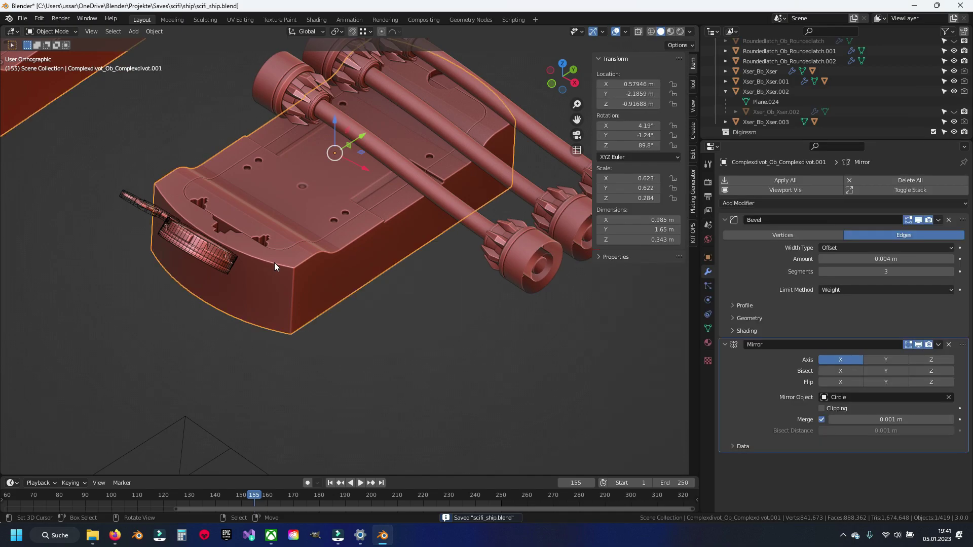
# - Zero the bevel weight and crease on every edge of the divot's mesh
pyautogui.scroll(2, 284, 228)
pyautogui.scroll(2, 283, 228)
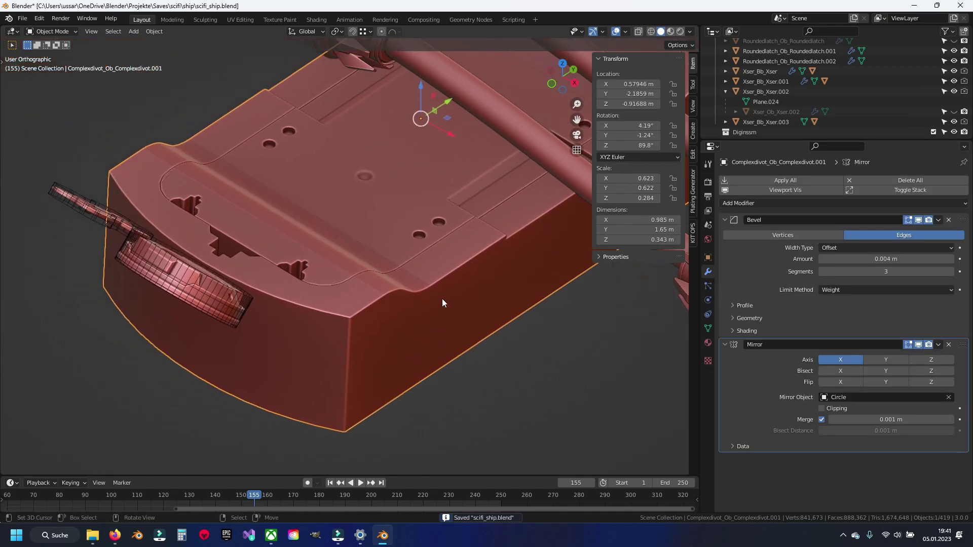
pyautogui.press('Tab')
pyautogui.press('a')
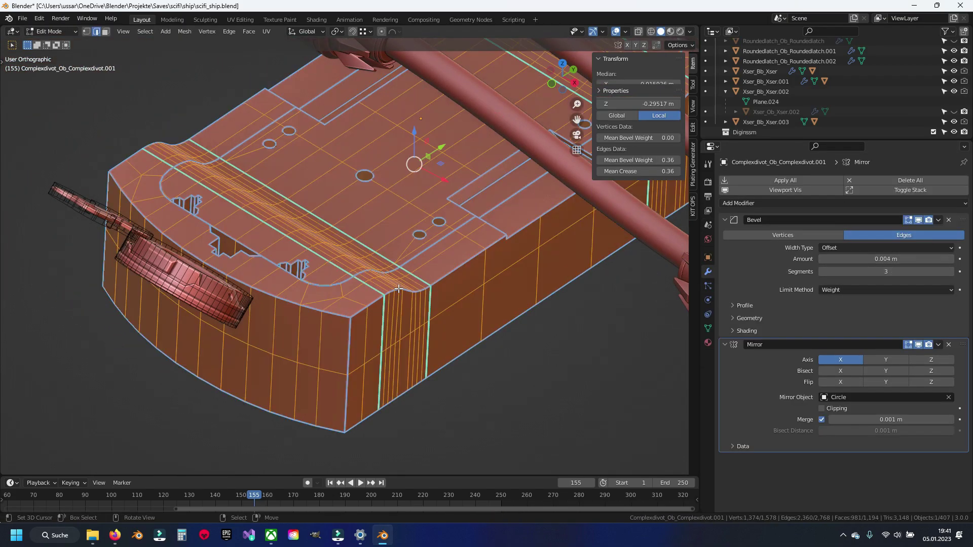
pyautogui.click(638, 160)
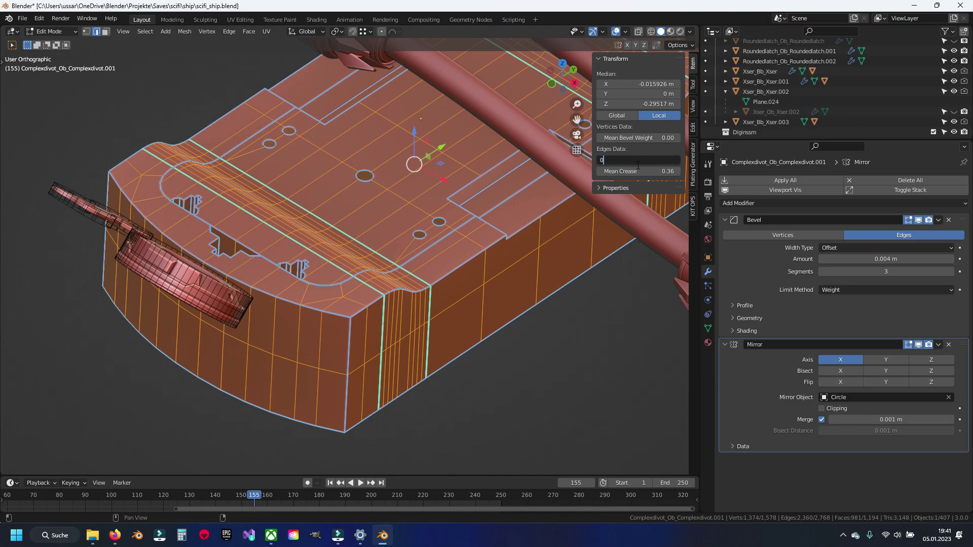
pyautogui.write('0')
pyautogui.press('Tab')
pyautogui.write('0')
pyautogui.press('Return')
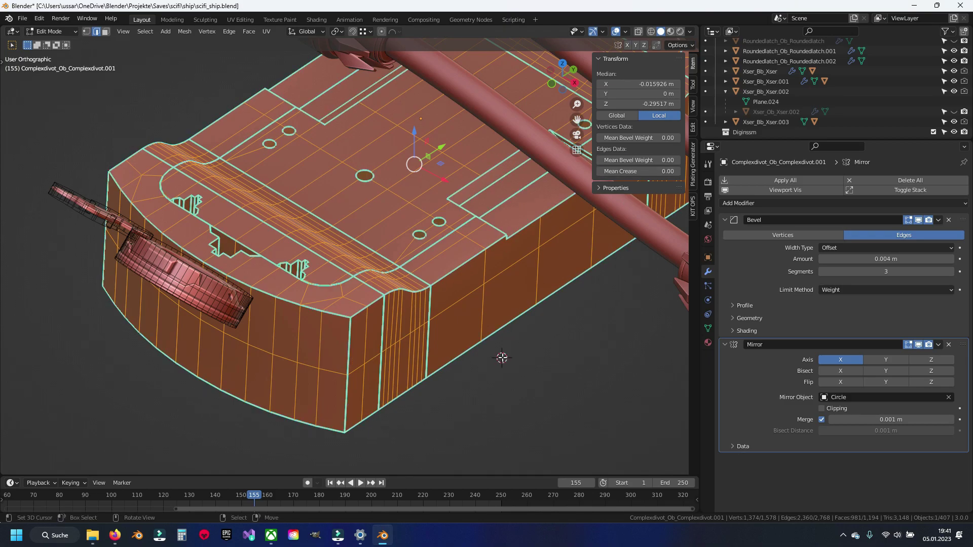
# - Clear sharp marks from all edges, deselect everything, and save the file
pyautogui.hotkey('ctrl', 'e')
pyautogui.click(481, 360)
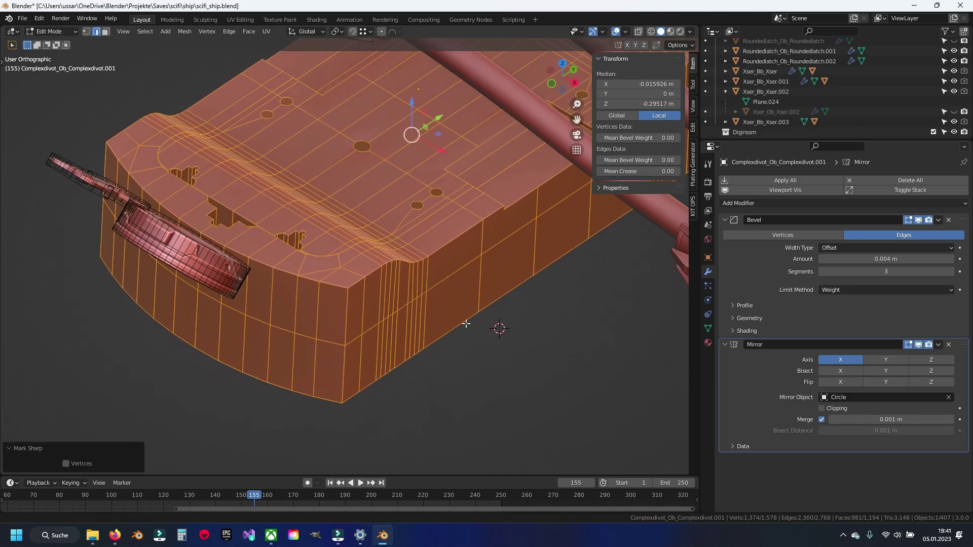
pyautogui.scroll(3, 429, 316)
pyautogui.hotkey('alt', 'a')
pyautogui.hotkey('ctrl', 's')
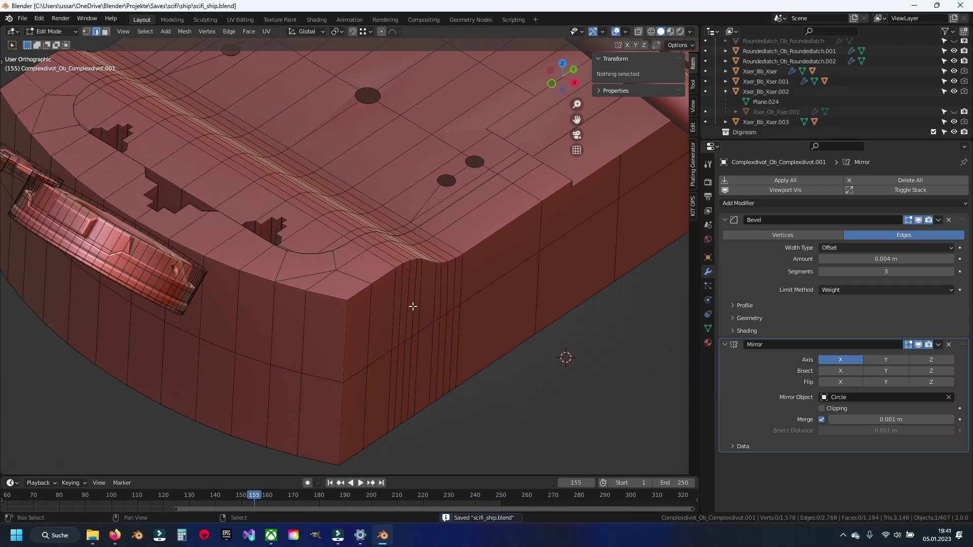
# - Select all sharp edges and add several extra outline edge loops to the selection
pyautogui.keyDown('shift'); pyautogui.moveTo(413, 306); pyautogui.dragTo(424, 284, button='middle'); pyautogui.keyUp('shift')
pyautogui.press('q')
pyautogui.click(420, 356)
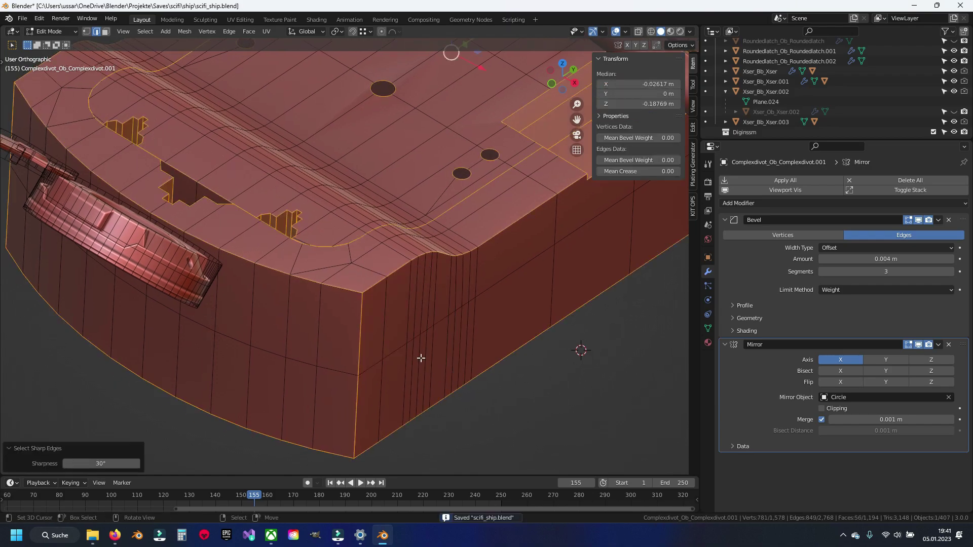
pyautogui.keyDown('alt'); pyautogui.keyDown('shift'); pyautogui.click(379, 261); pyautogui.keyUp('shift'); pyautogui.keyUp('alt')
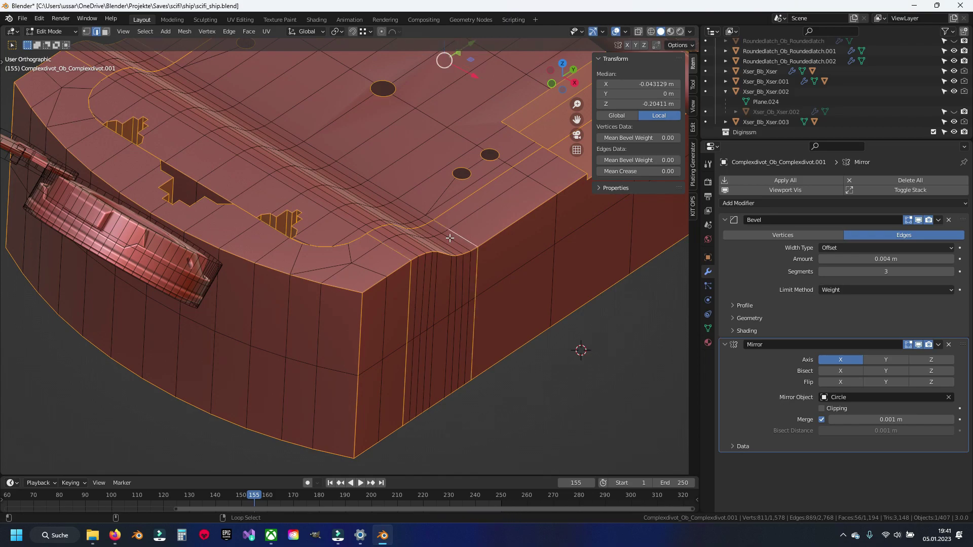
pyautogui.scroll(3, 360, 291)
pyautogui.keyDown('alt'); pyautogui.keyDown('shift'); pyautogui.click(474, 271); pyautogui.keyUp('shift'); pyautogui.keyUp('alt')
pyautogui.scroll(-1, 478, 259)
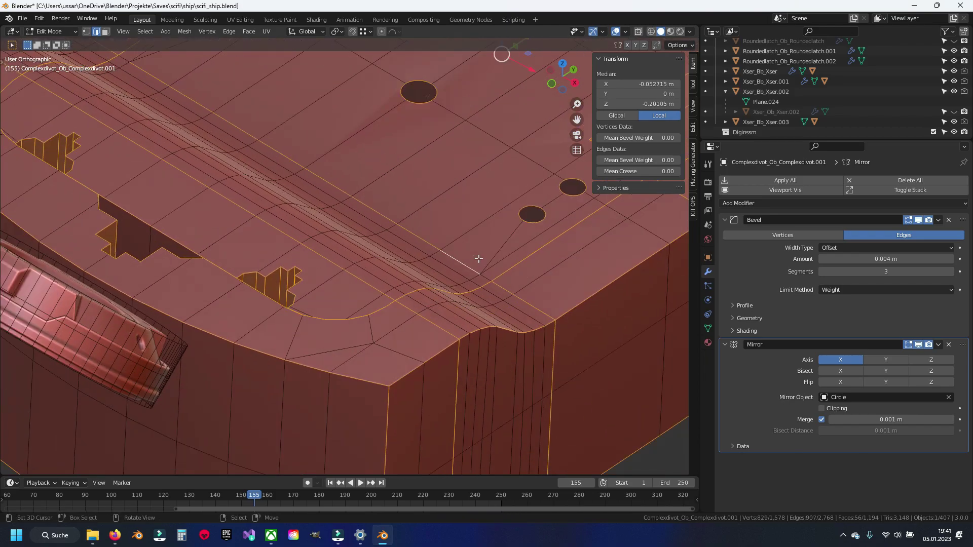
pyautogui.scroll(-1, 489, 278)
pyautogui.moveTo(269, 160); pyautogui.dragTo(454, 310, button='middle')
pyautogui.keyDown('shift'); pyautogui.click(336, 235); pyautogui.keyUp('shift')
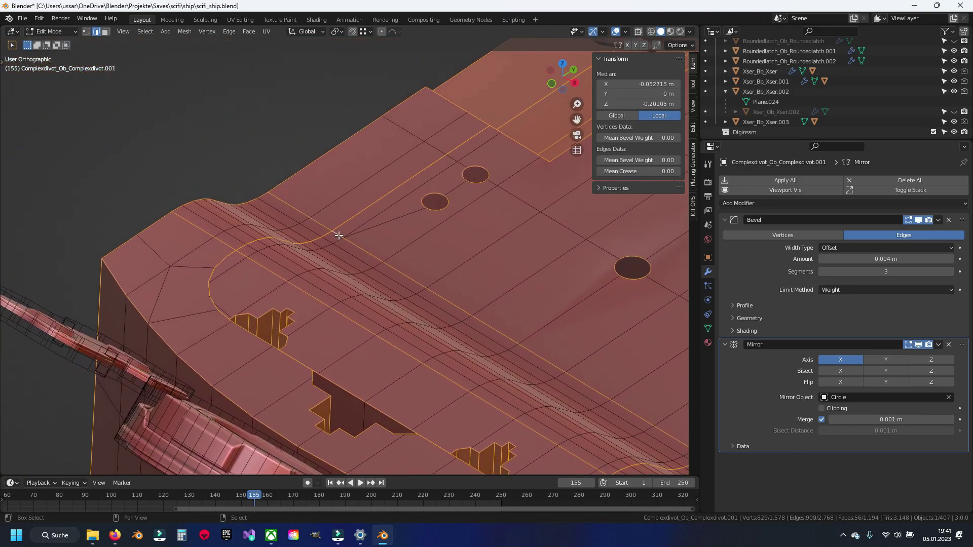
pyautogui.scroll(-4, 513, 210)
pyautogui.scroll(4, 513, 210)
pyautogui.scroll(3, 258, 391)
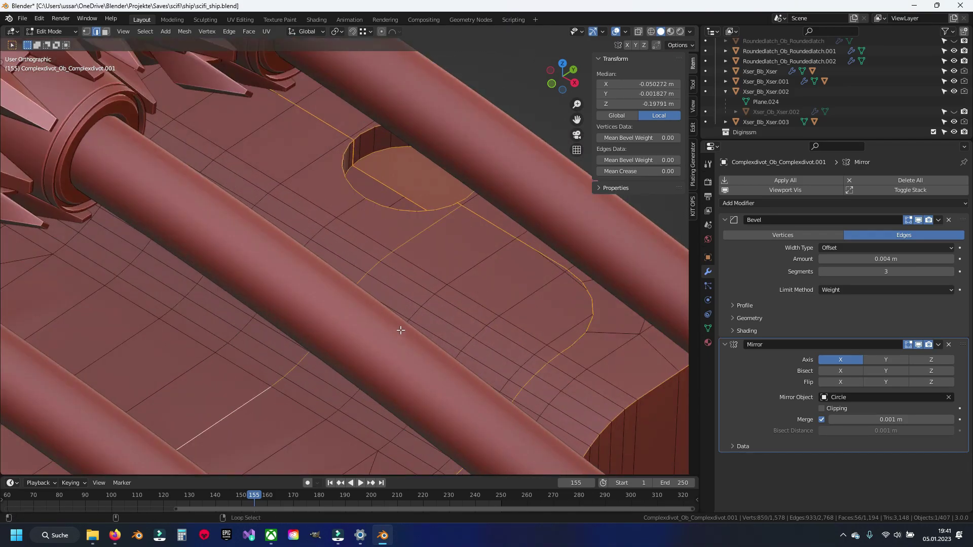
pyautogui.keyDown('alt'); pyautogui.keyDown('shift'); pyautogui.click(444, 287); pyautogui.keyUp('shift'); pyautogui.keyUp('alt')
pyautogui.scroll(2, 333, 352)
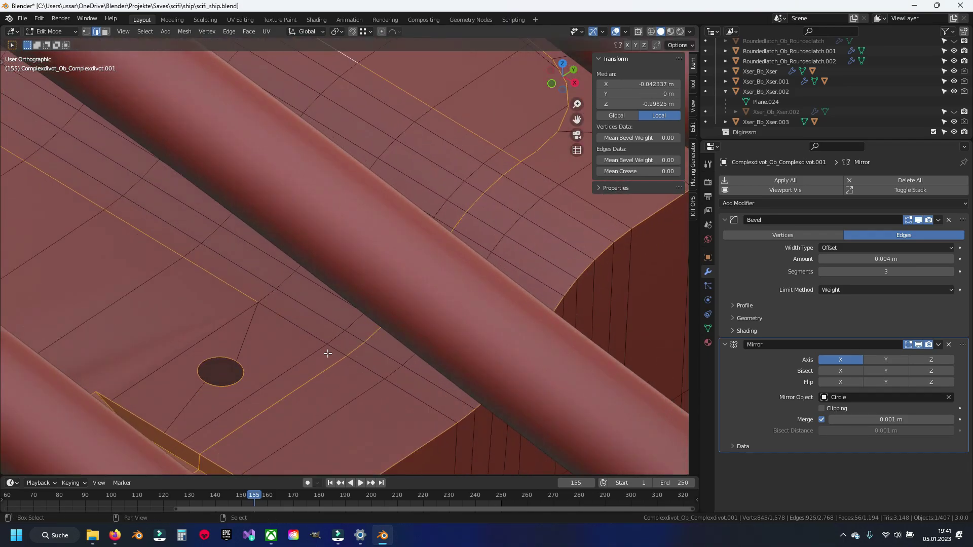
pyautogui.keyDown('alt'); pyautogui.keyDown('shift'); pyautogui.click(364, 372); pyautogui.keyUp('shift'); pyautogui.keyUp('alt')
pyautogui.scroll(-4, 538, 175)
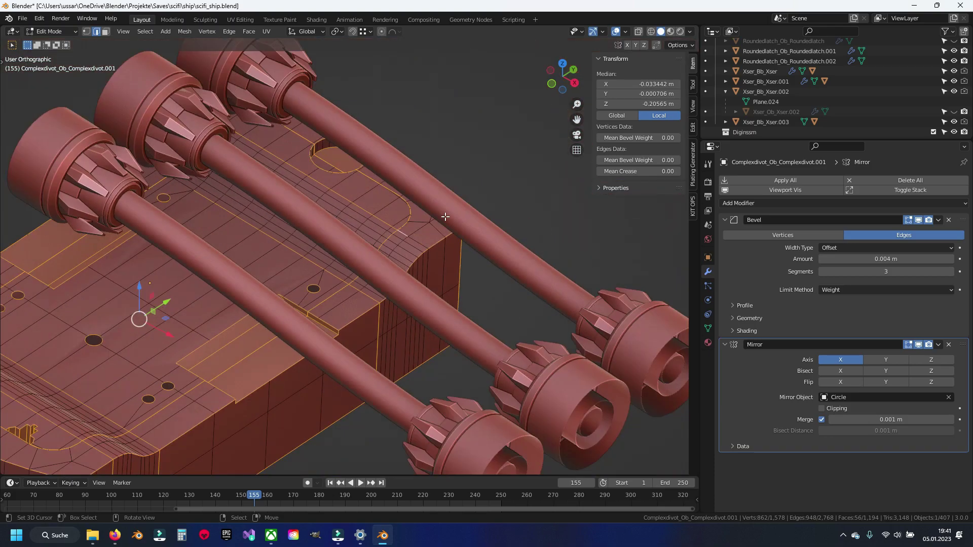
pyautogui.scroll(4, 527, 213)
pyautogui.keyDown('alt'); pyautogui.keyDown('shift'); pyautogui.click(522, 234); pyautogui.keyUp('shift'); pyautogui.keyUp('alt')
pyautogui.scroll(-4, 521, 234)
pyautogui.scroll(2, 375, 325)
# - Add the remaining outline edges, including a hidden one reached through X-ray, to the selection
pyautogui.moveTo(375, 326); pyautogui.dragTo(286, 287, button='middle')
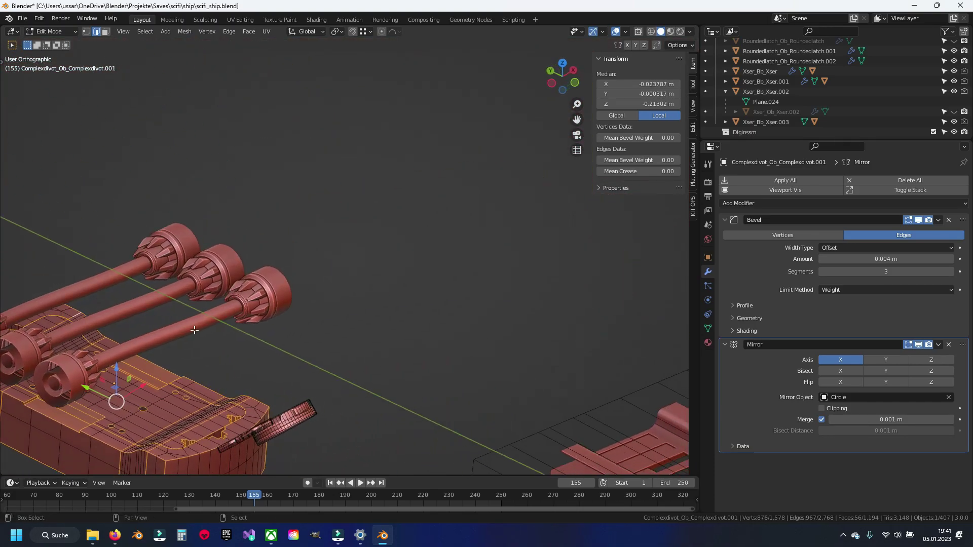
pyautogui.moveTo(285, 286); pyautogui.dragTo(211, 264, button='middle')
pyautogui.scroll(3, 211, 265)
pyautogui.scroll(-3, 304, 262)
pyautogui.scroll(-4, 304, 261)
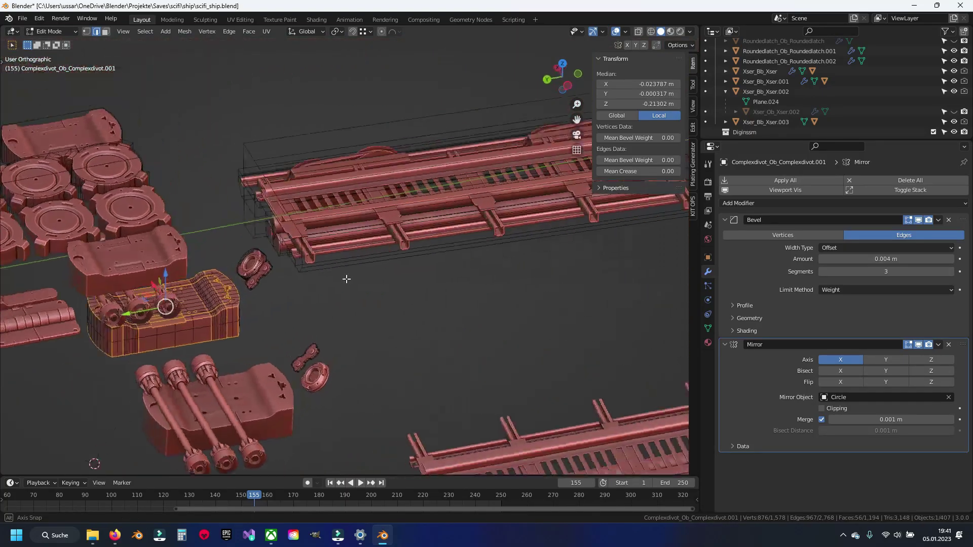
pyautogui.moveTo(343, 275)
pyautogui.mouseDown(button='middle')
pyautogui.moveTo(322, 304)
pyautogui.moveTo(361, 218)
pyautogui.moveTo(324, 220)
pyautogui.mouseUp(button='middle')
pyautogui.scroll(5, 322, 304)
pyautogui.scroll(-5, 322, 303)
pyautogui.scroll(5, 361, 218)
pyautogui.hotkey('shift', 'z')
pyautogui.scroll(4, 309, 211)
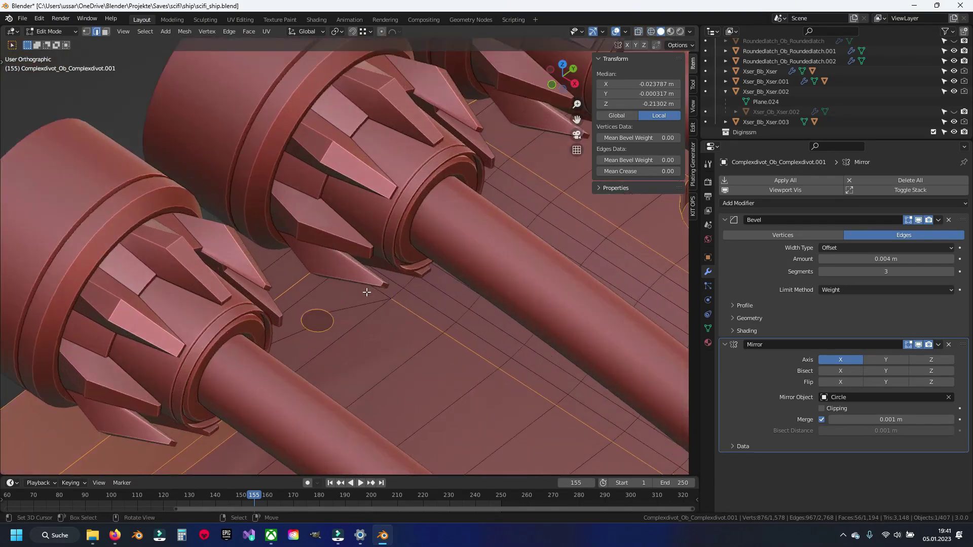
pyautogui.scroll(2, 360, 278)
pyautogui.keyDown('shift'); pyautogui.click(400, 332); pyautogui.keyUp('shift')
pyautogui.scroll(-2, 399, 333)
pyautogui.scroll(-2, 340, 245)
pyautogui.hotkey('alt', 'z')
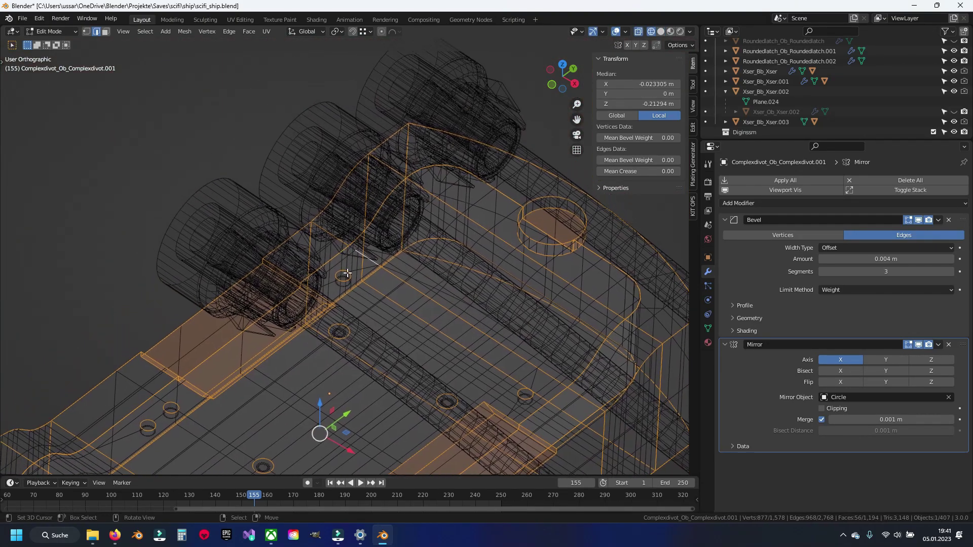
pyautogui.scroll(4, 340, 245)
pyautogui.keyDown('shift'); pyautogui.click(353, 216); pyautogui.keyUp('shift')
pyautogui.hotkey('alt', 'z')
pyautogui.scroll(-5, 364, 295)
pyautogui.keyDown('shift'); pyautogui.moveTo(363, 296); pyautogui.dragTo(351, 162, button='middle'); pyautogui.keyUp('shift')
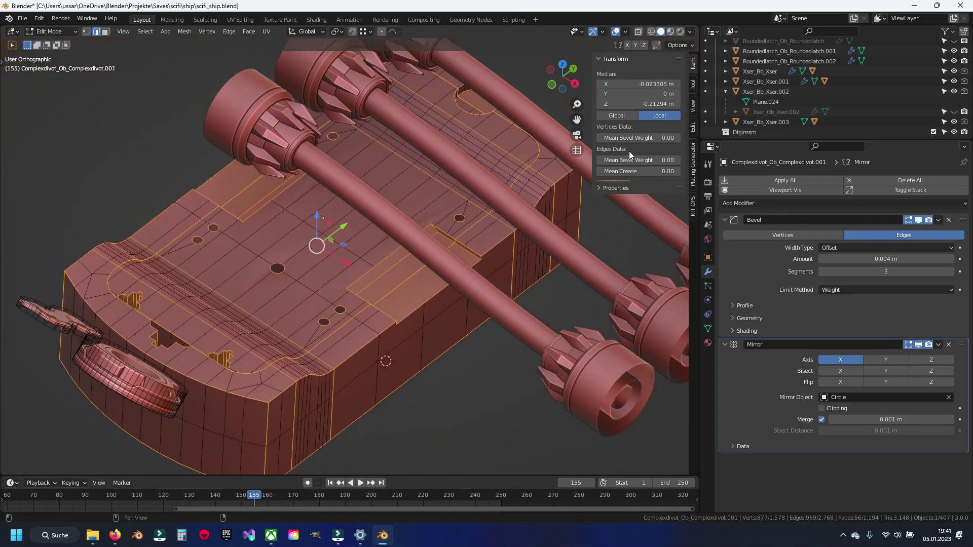
# - Set the selected edges' bevel weight to 0.2 and return to Object Mode
pyautogui.write('.2')
pyautogui.press('Return')
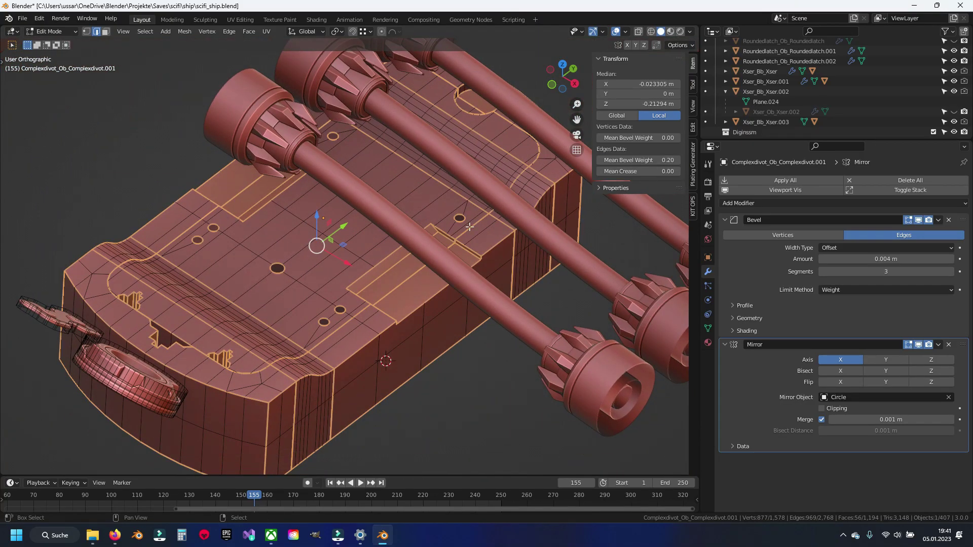
pyautogui.scroll(2, 515, 198)
pyautogui.scroll(4, 340, 262)
pyautogui.press('Tab')
pyautogui.scroll(2, 343, 245)
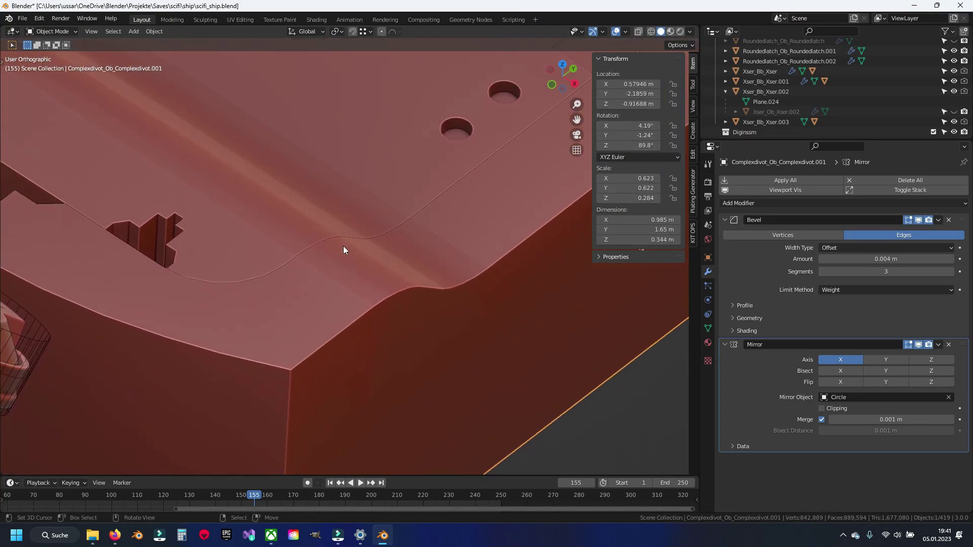
# - Move the divot's origin to the 3D cursor, then snap the cursor to world origin
pyautogui.scroll(-5, 342, 245)
pyautogui.scroll(1, 351, 259)
pyautogui.press('q')
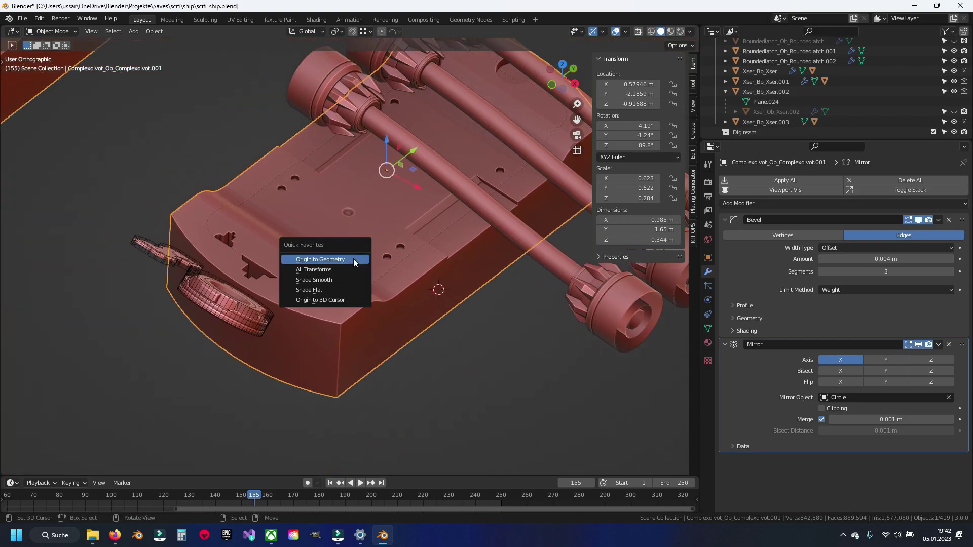
pyautogui.click(343, 300)
pyautogui.scroll(-3, 304, 269)
pyautogui.scroll(1, 274, 253)
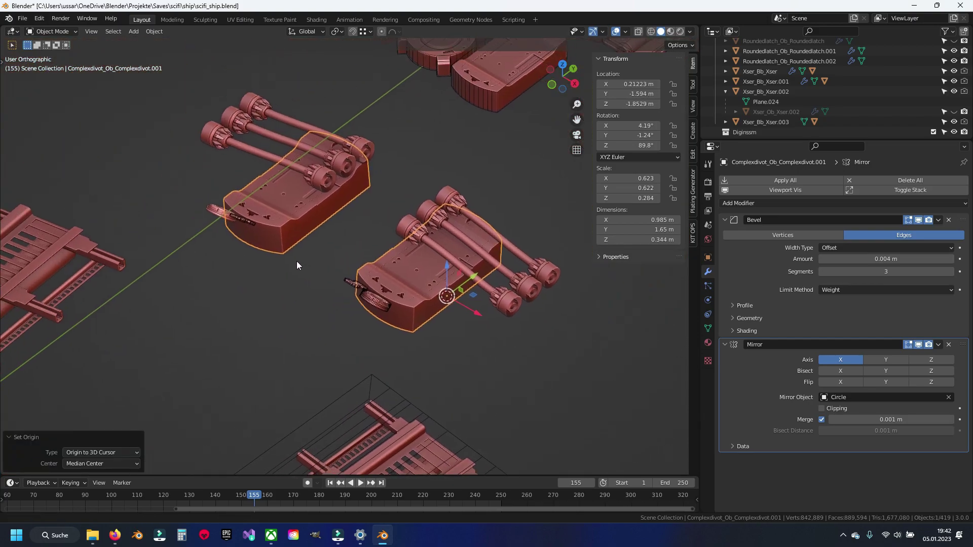
pyautogui.keyDown('shift'); pyautogui.moveTo(296, 265); pyautogui.dragTo(239, 250, button='middle'); pyautogui.keyUp('shift')
pyautogui.hotkey('shift', 's')
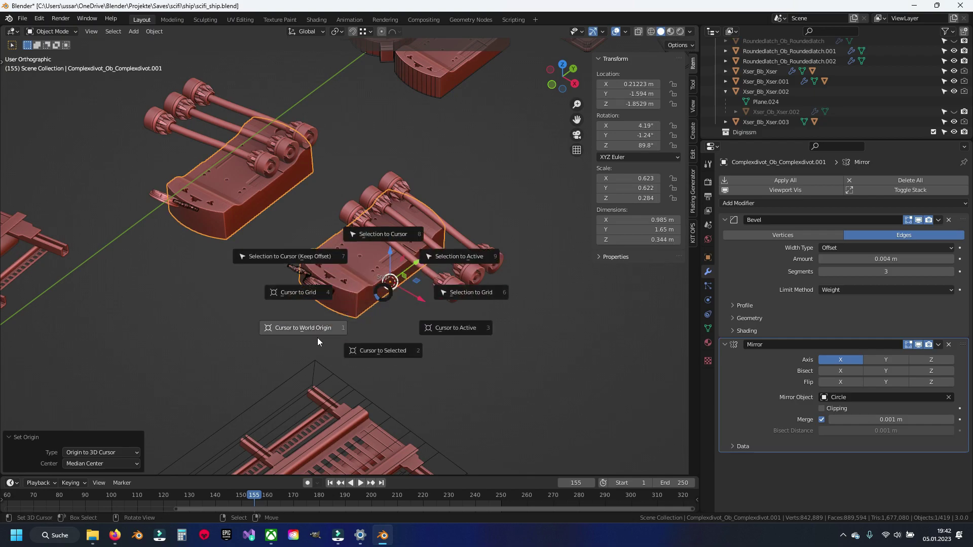
pyautogui.click(317, 337)
# - Move the origin to the world origin, apply all transforms, and re-enter Edit Mode
pyautogui.hotkey('ctrl', 'alt', 'shift', 'c')
pyautogui.click(399, 267)
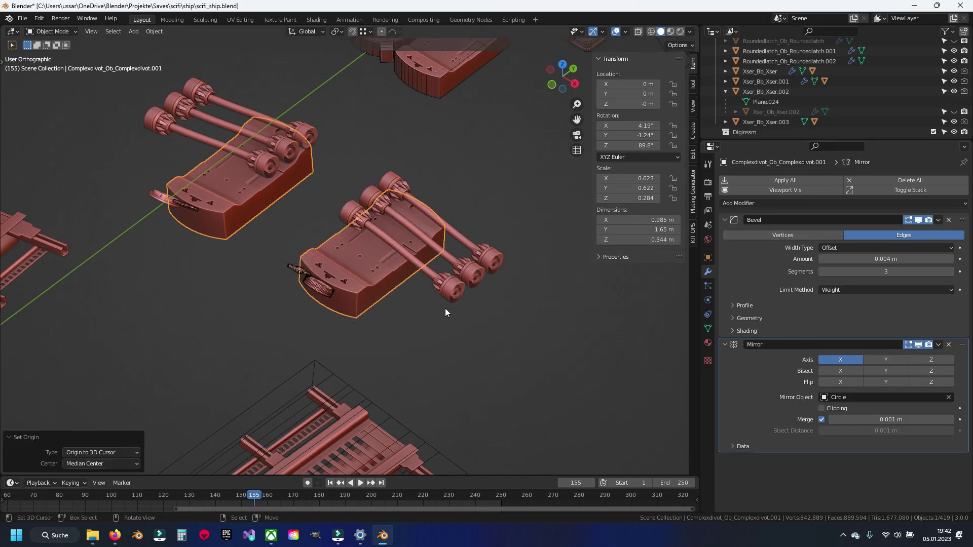
pyautogui.hotkey('ctrl', 'a')
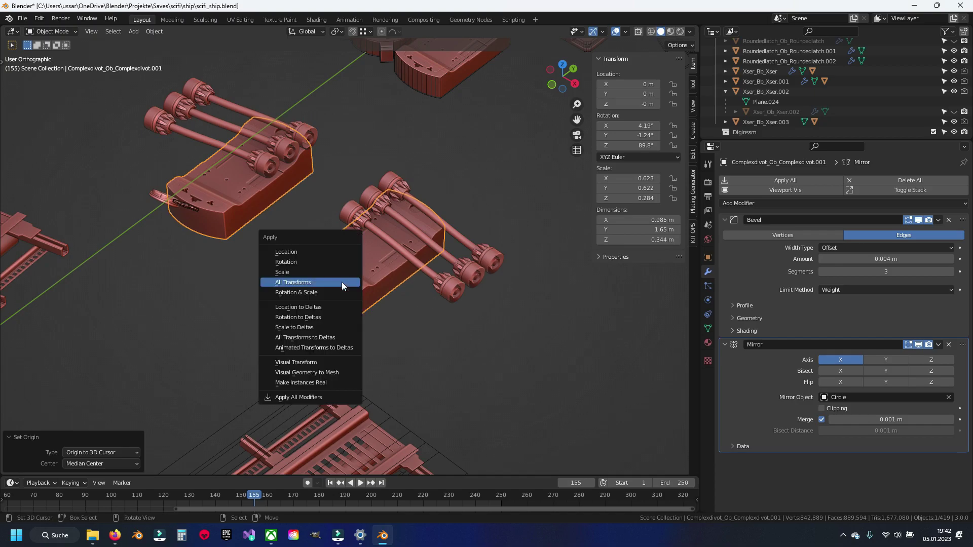
pyautogui.click(341, 281)
pyautogui.press('KP_Decimal')
pyautogui.press('Tab')
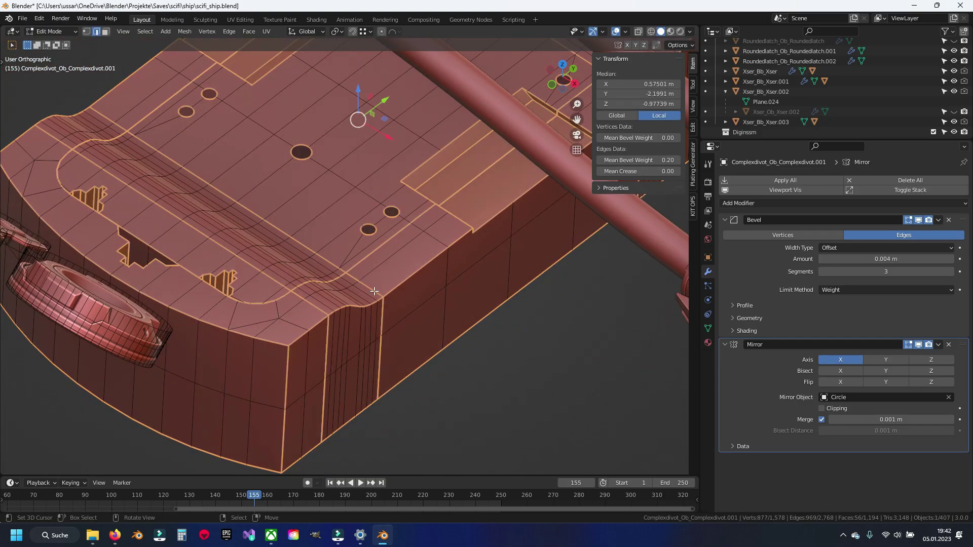
# - Confirm the 0.02 m bevel amount and expand the Geometry and Shading options
pyautogui.click(652, 160)
pyautogui.write('.35')
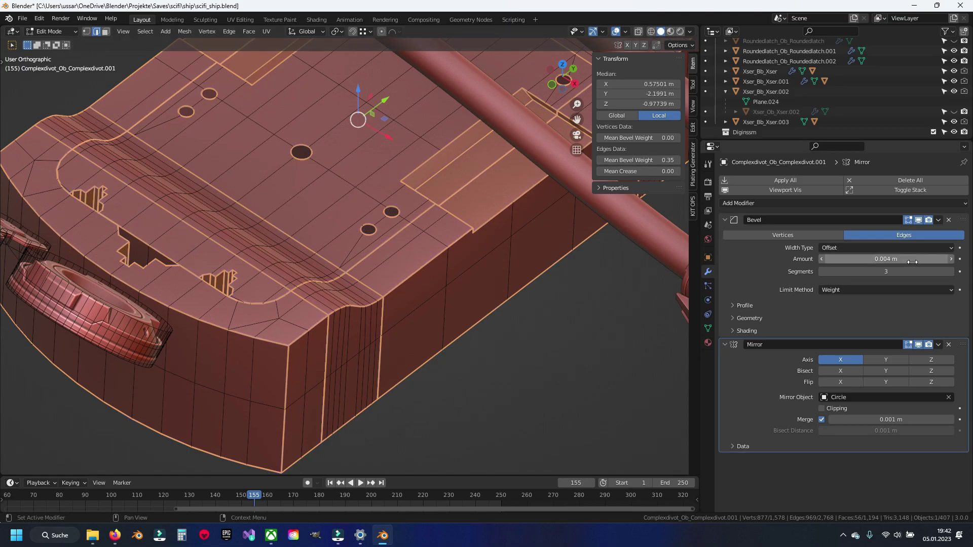
pyautogui.write('.02')
pyautogui.press('Return')
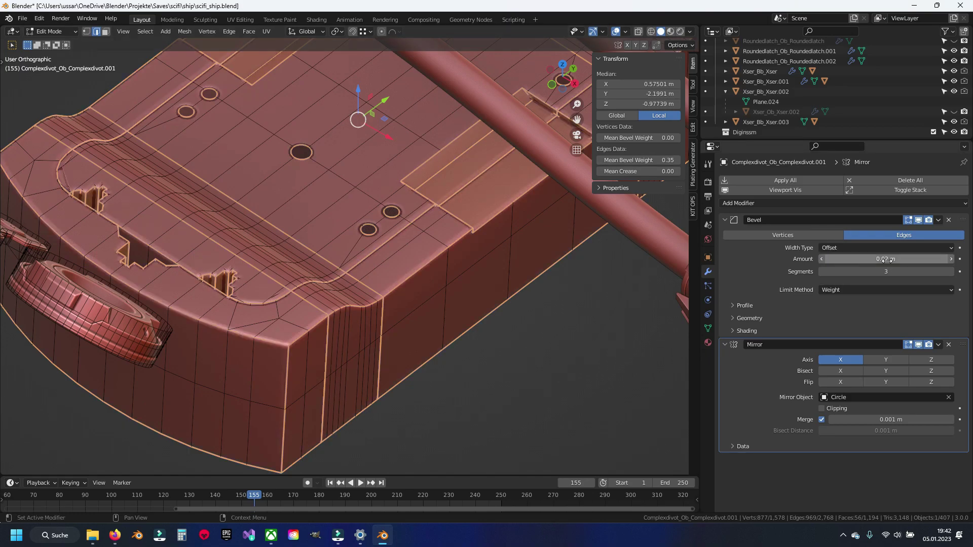
pyautogui.click(734, 323)
pyautogui.click(738, 405)
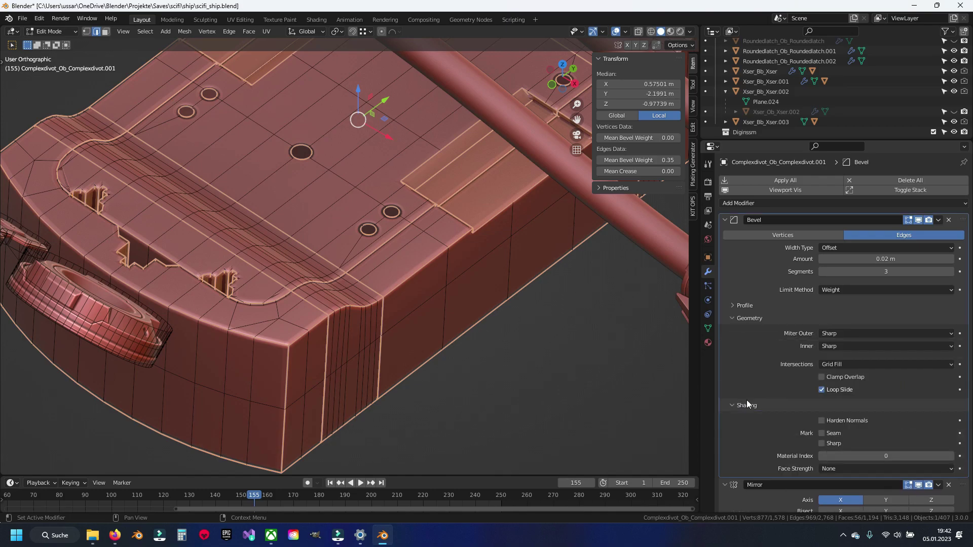
pyautogui.scroll(-4, 816, 345)
pyautogui.scroll(3, 526, 338)
pyautogui.scroll(2, 433, 298)
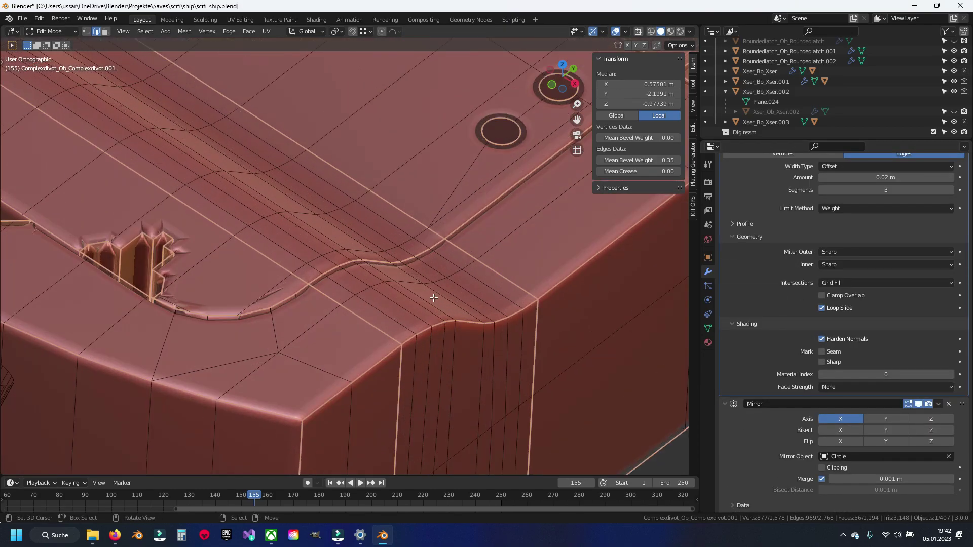
pyautogui.write('2')
pyautogui.write('0.2')
# - Set the edges' Mean Bevel Weight to 0.2, then lower it to 0.15
pyautogui.press('Return')
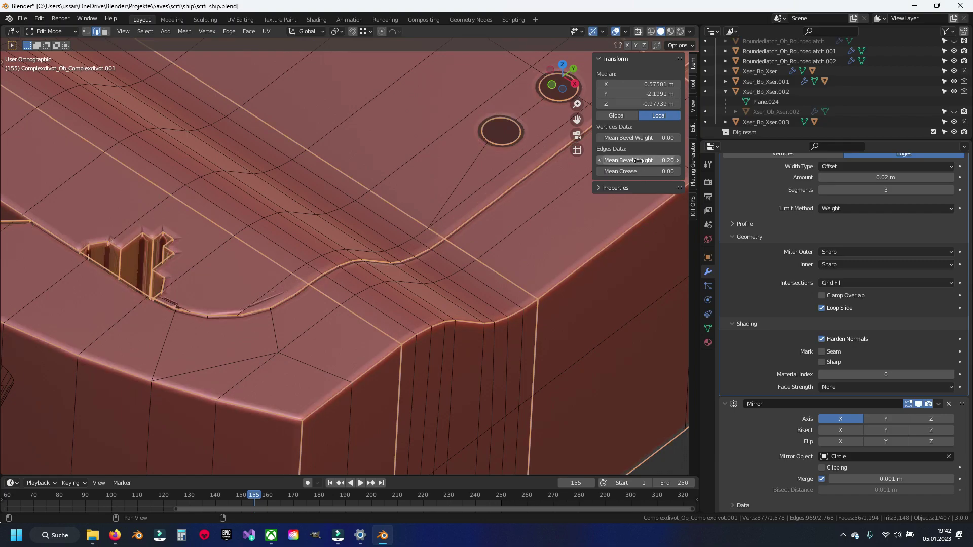
pyautogui.scroll(2, 243, 276)
pyautogui.scroll(2, 249, 266)
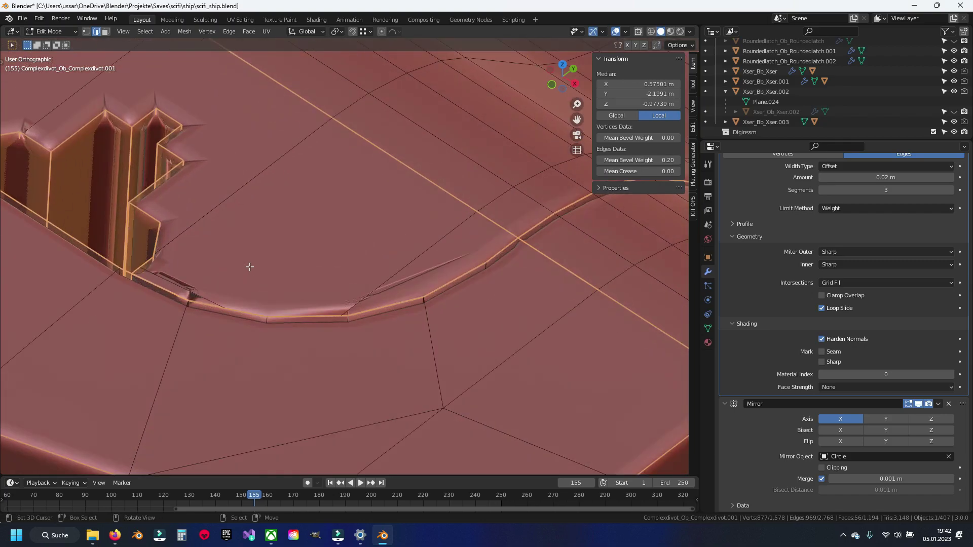
pyautogui.write('15')
pyautogui.press('Return')
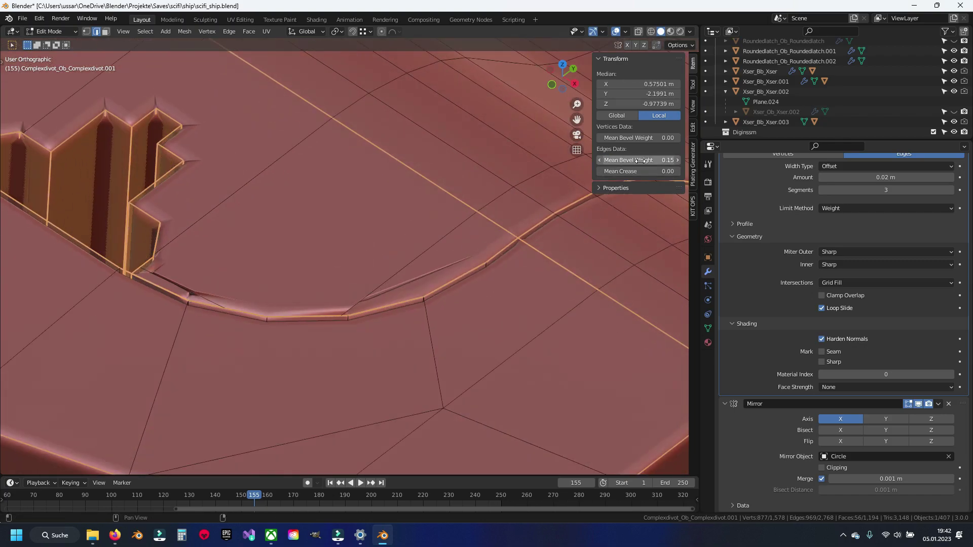
# - Switch to vertex select, collapse the Bevel modifier and hide it in Edit Mode
pyautogui.press('1')
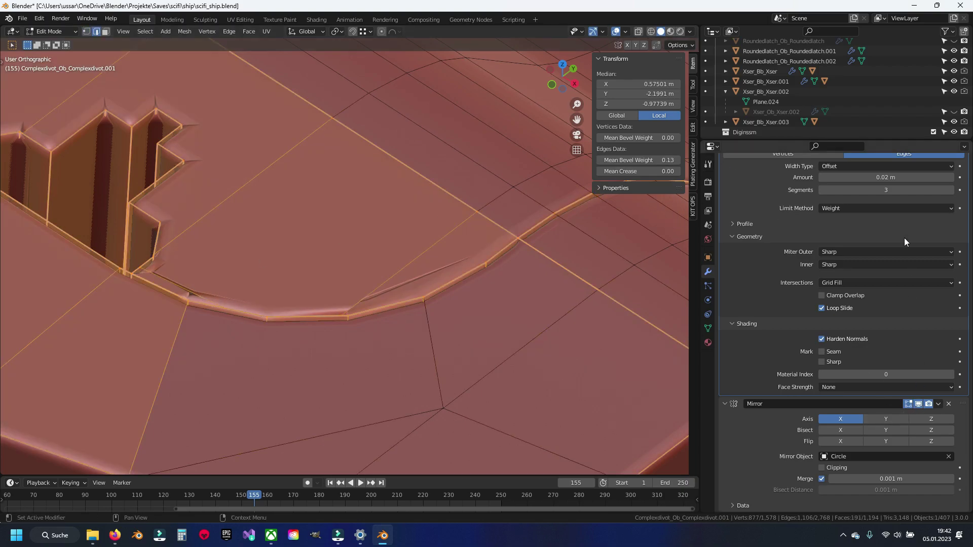
pyautogui.scroll(4, 935, 207)
pyautogui.click(739, 223)
pyautogui.click(916, 221)
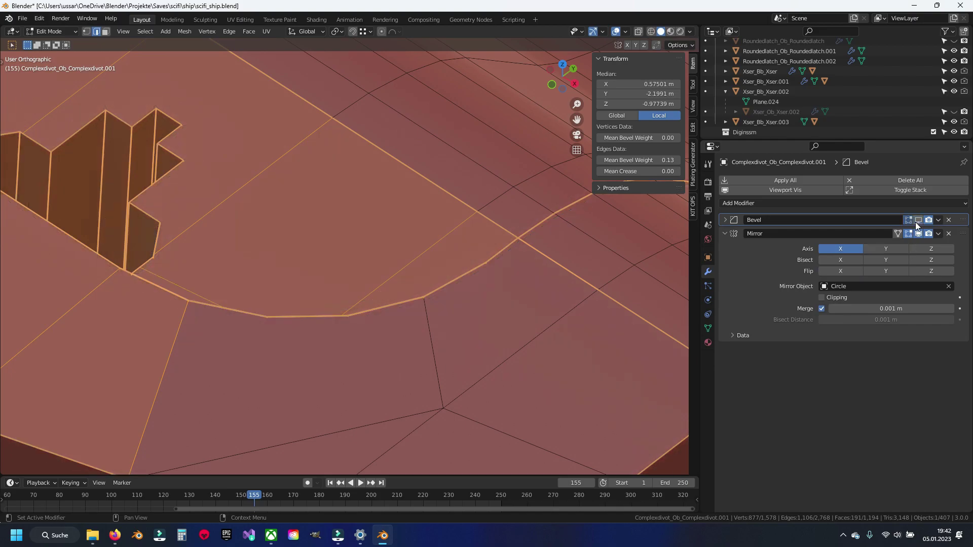
# - Dissolve the stray edge at the divot corner
pyautogui.keyDown('shift'); pyautogui.moveTo(158, 299); pyautogui.dragTo(229, 301, button='middle'); pyautogui.keyUp('shift')
pyautogui.click(298, 310)
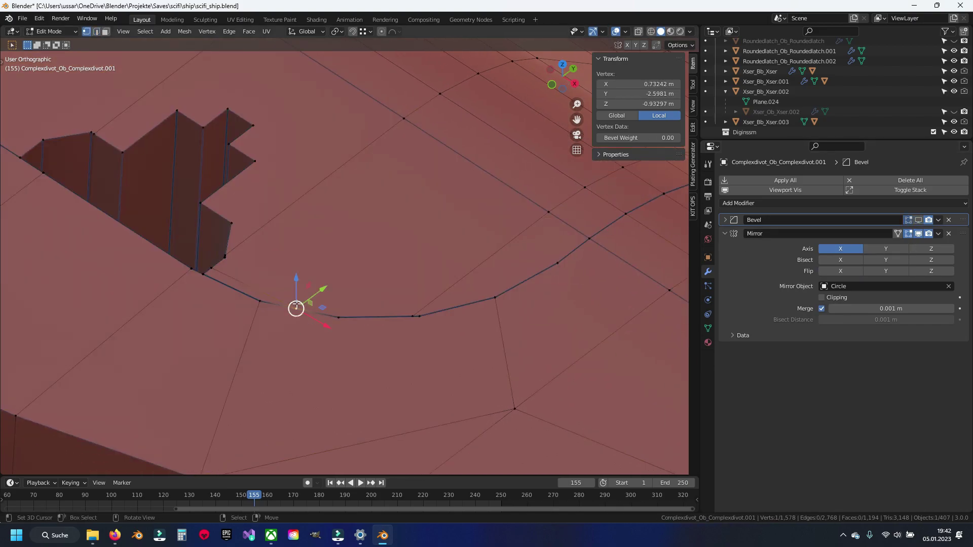
pyautogui.press('2')
pyautogui.click(250, 294)
pyautogui.press('x')
pyautogui.click(240, 357)
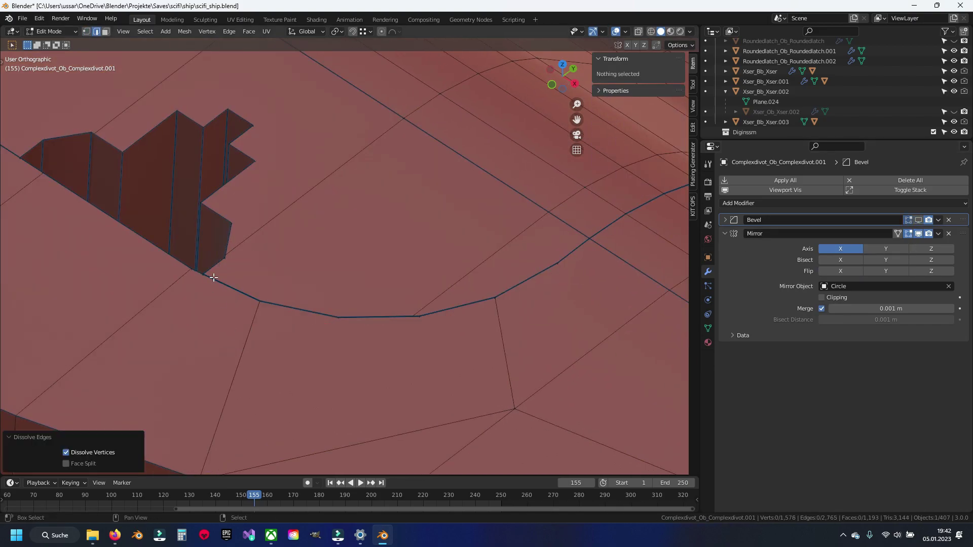
# - Merge duplicate vertices by distance across the whole divot mesh, twice
pyautogui.scroll(5, 457, 342)
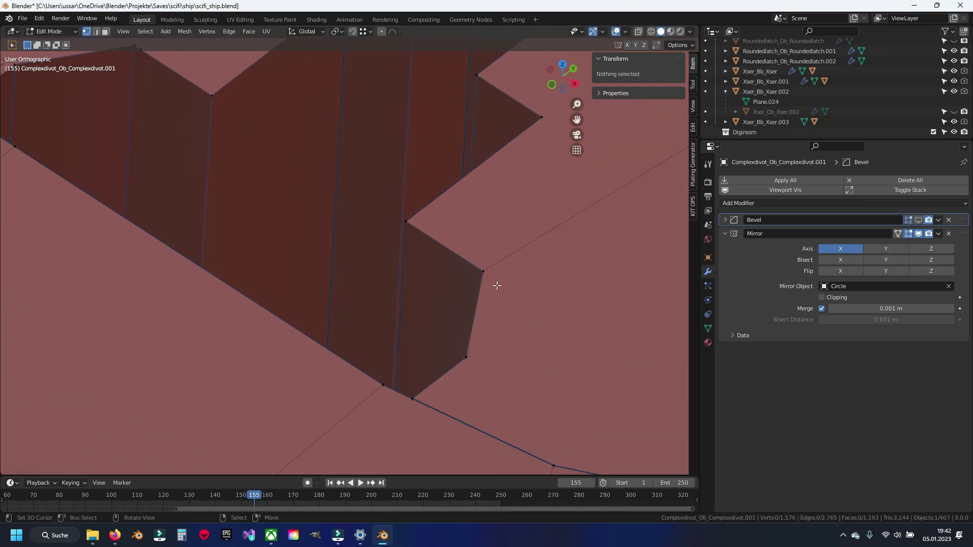
pyautogui.press('a')
pyautogui.press('m')
pyautogui.click(463, 281)
pyautogui.scroll(-5, 314, 307)
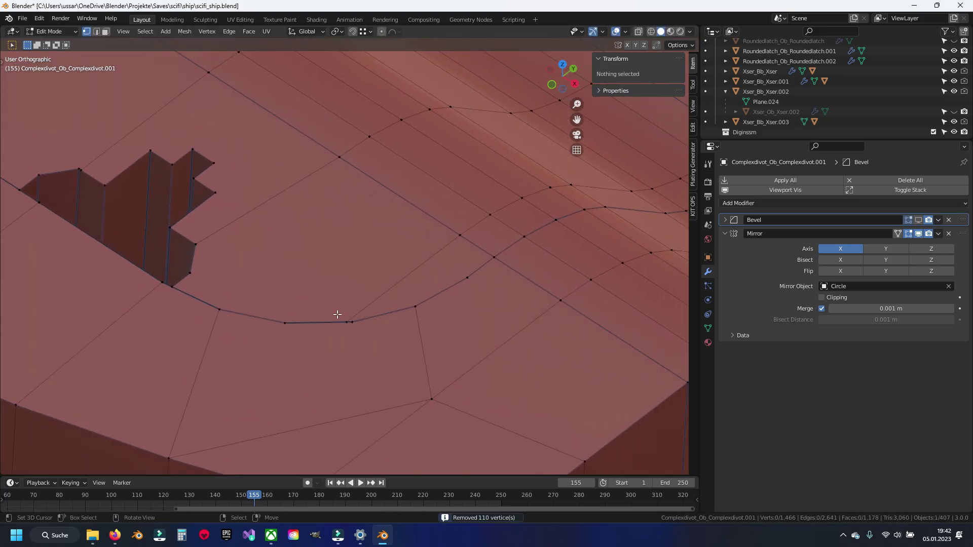
pyautogui.scroll(-1, 346, 319)
pyautogui.hotkey('alt', 'a')
pyautogui.press('a')
pyautogui.press('m')
pyautogui.click(343, 291)
pyautogui.hotkey('alt', 'a')
# - Show the bevel and mirror results in edit mode and inspect the part and hatches
pyautogui.keyDown('shift'); pyautogui.moveTo(343, 291); pyautogui.dragTo(385, 314, button='middle'); pyautogui.keyUp('shift')
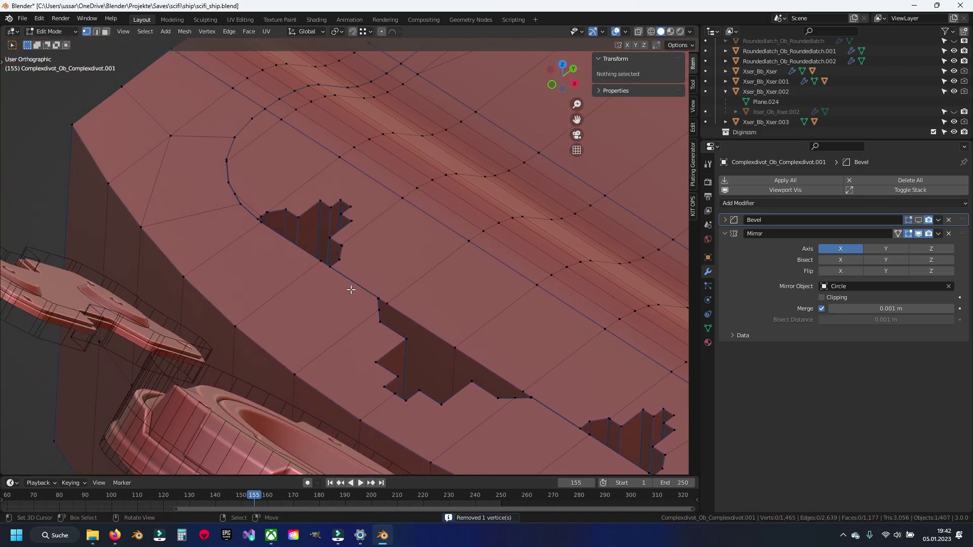
pyautogui.scroll(3, 320, 296)
pyautogui.click(918, 234)
pyautogui.click(918, 220)
pyautogui.scroll(-5, 308, 313)
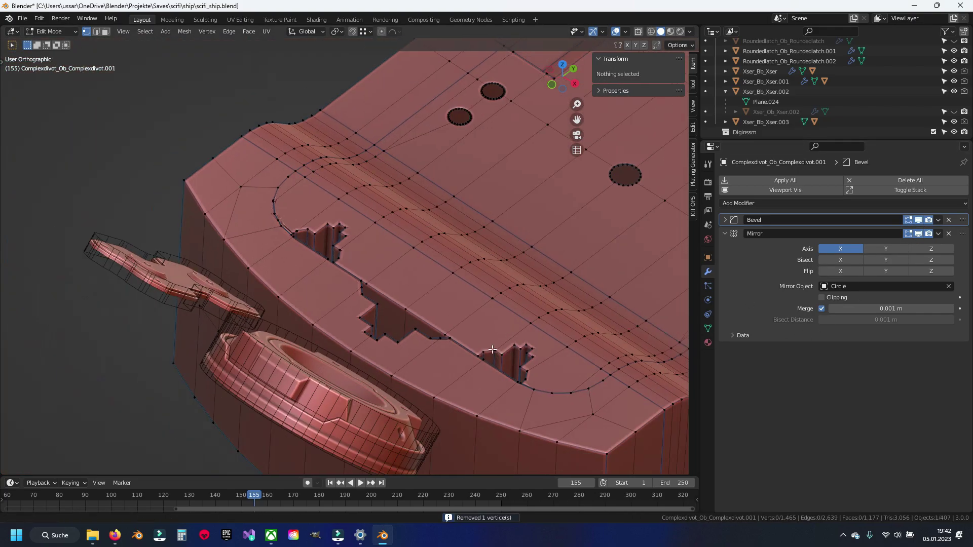
pyautogui.scroll(8, 309, 313)
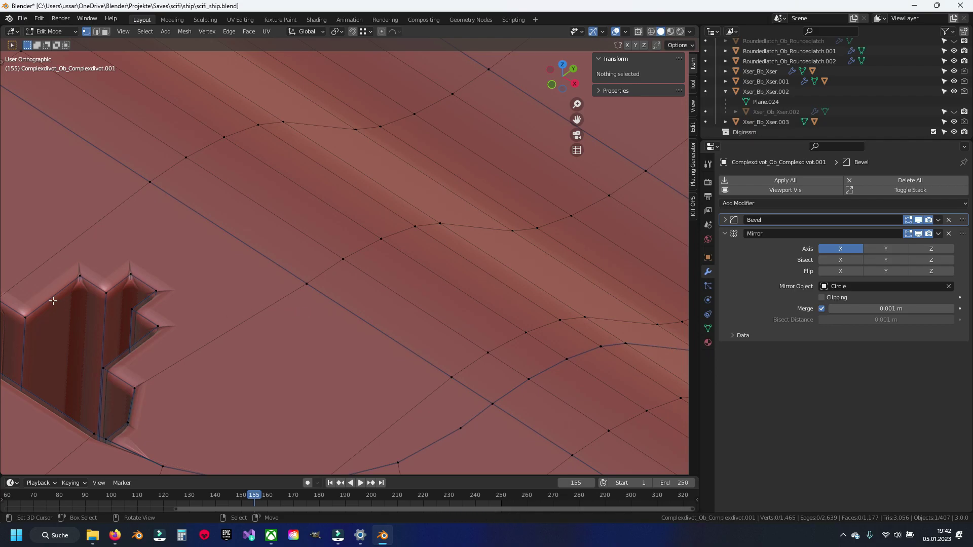
pyautogui.scroll(-5, 53, 301)
pyautogui.moveTo(54, 233)
pyautogui.mouseDown(button='middle')
pyautogui.moveTo(47, 208)
pyautogui.moveTo(65, 212)
pyautogui.mouseUp(button='middle')
pyautogui.scroll(3, 327, 203)
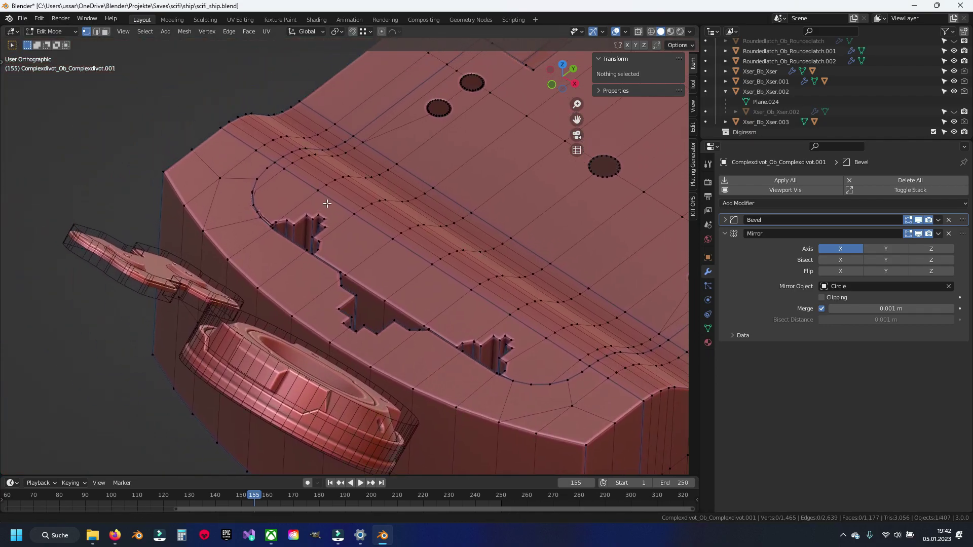
pyautogui.scroll(5, 327, 203)
pyautogui.scroll(1, 321, 210)
pyautogui.scroll(-3, 329, 280)
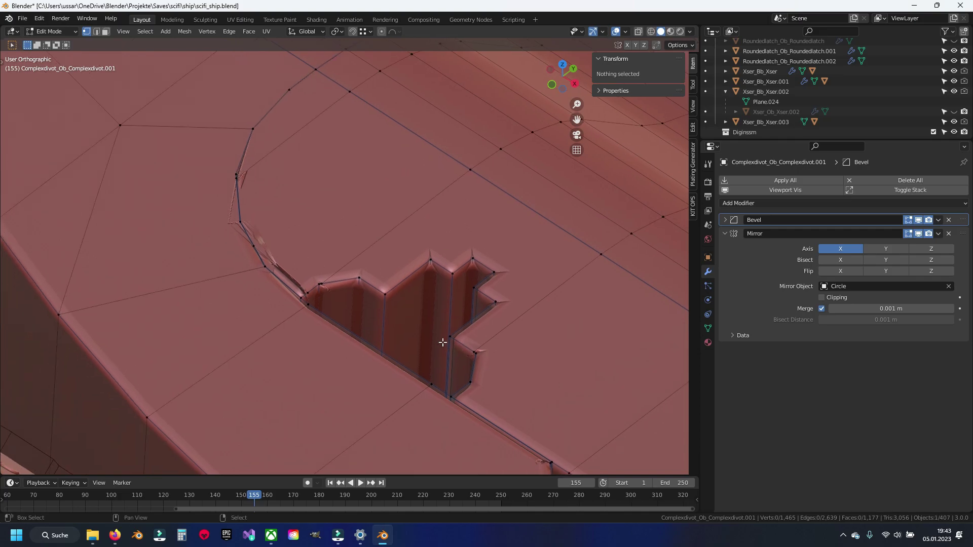
pyautogui.scroll(6, 304, 314)
# - Snap the corner vertex onto its neighbour and dissolve the leftover corner edge
pyautogui.click(287, 326)
pyautogui.press('g')
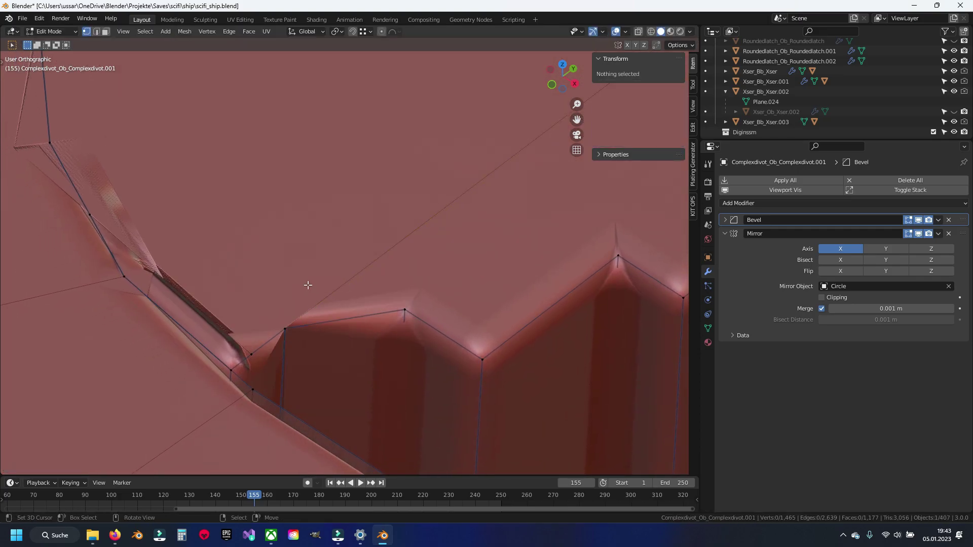
pyautogui.press('a')
pyautogui.click(253, 300)
pyautogui.press('x')
pyautogui.click(197, 286)
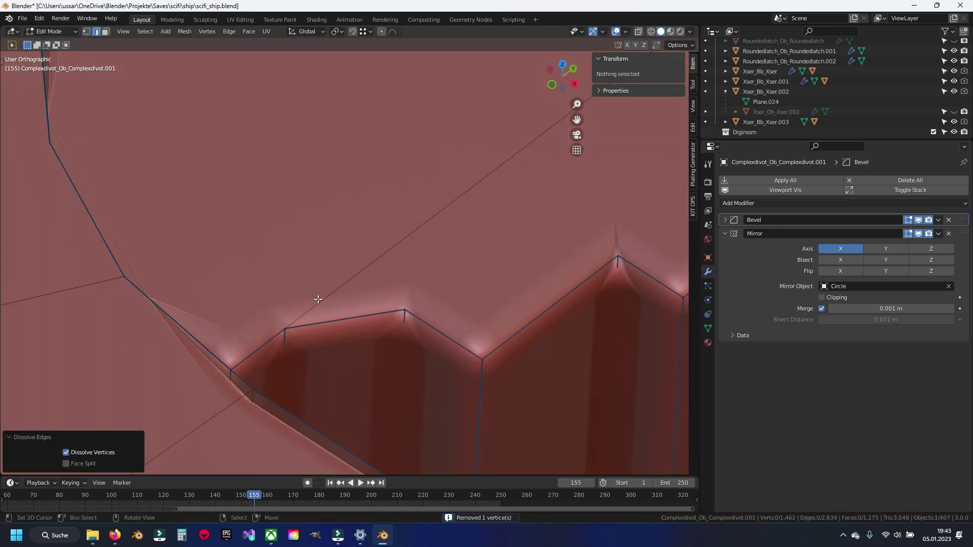
pyautogui.scroll(-1, 366, 287)
pyautogui.scroll(-5, 366, 286)
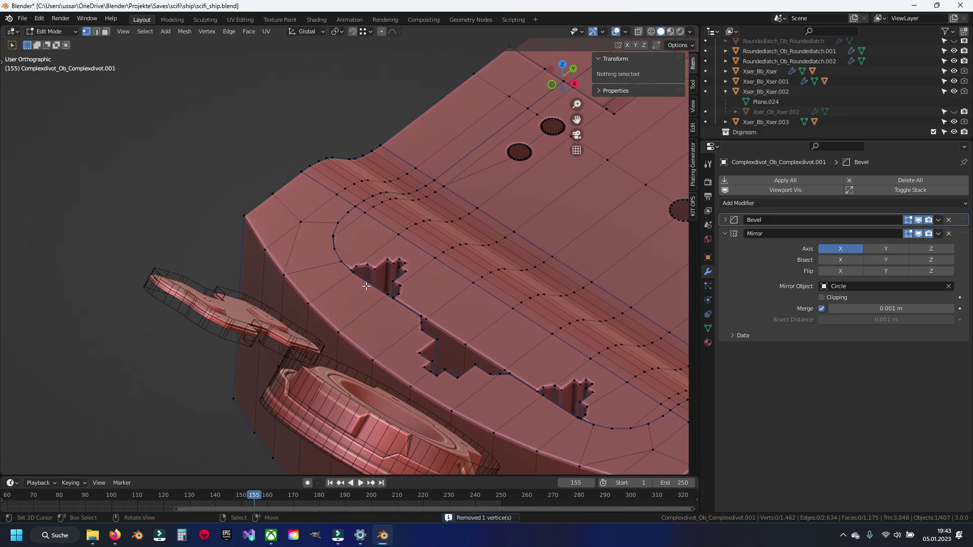
pyautogui.scroll(6, 366, 286)
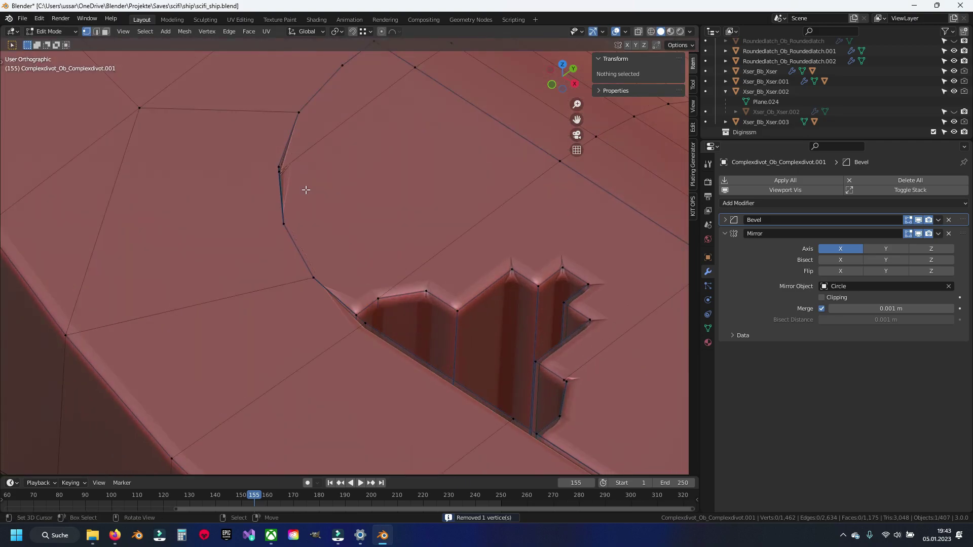
pyautogui.moveTo(282, 176); pyautogui.dragTo(263, 76)
pyautogui.rightClick(278, 168)
pyautogui.scroll(1, 560, 266)
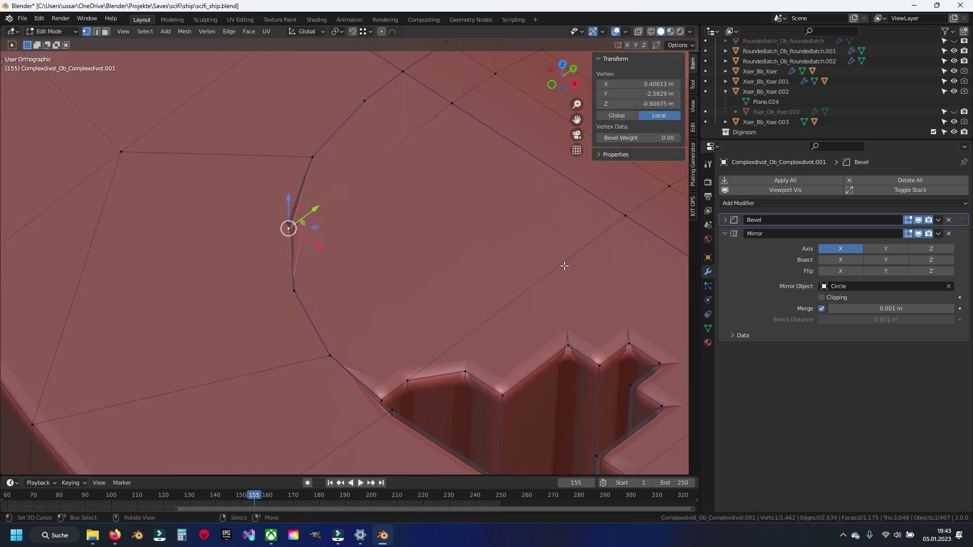
# - With the bevel hidden, merge the divot vertices by distance via quick favorites
pyautogui.click(918, 220)
pyautogui.scroll(3, 292, 235)
pyautogui.click(346, 284)
pyautogui.click(453, 297)
pyautogui.click(495, 290)
pyautogui.press('q')
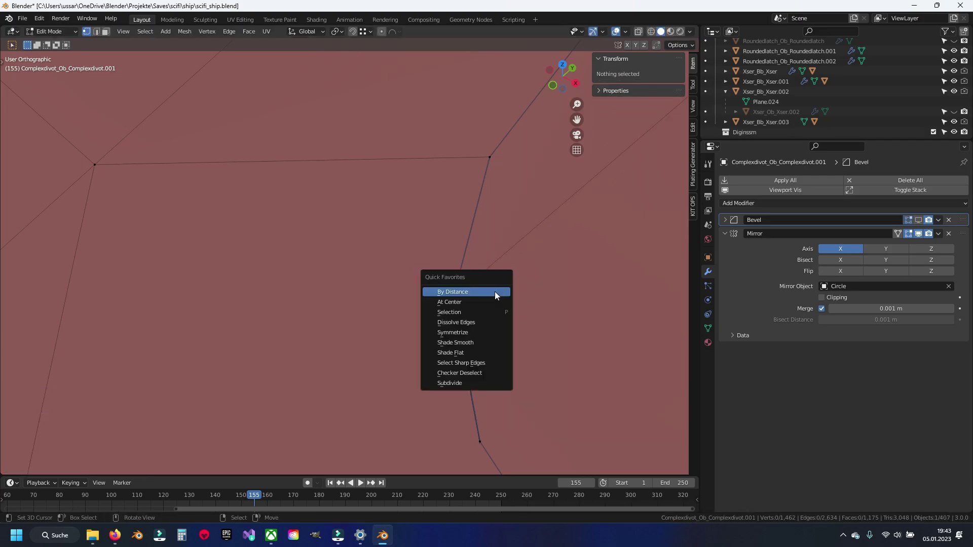
pyautogui.click(495, 295)
pyautogui.scroll(-3, 495, 295)
pyautogui.click(918, 219)
# - Check the bevelled divot and rods in object mode, then return to edit mode
pyautogui.scroll(-2, 382, 302)
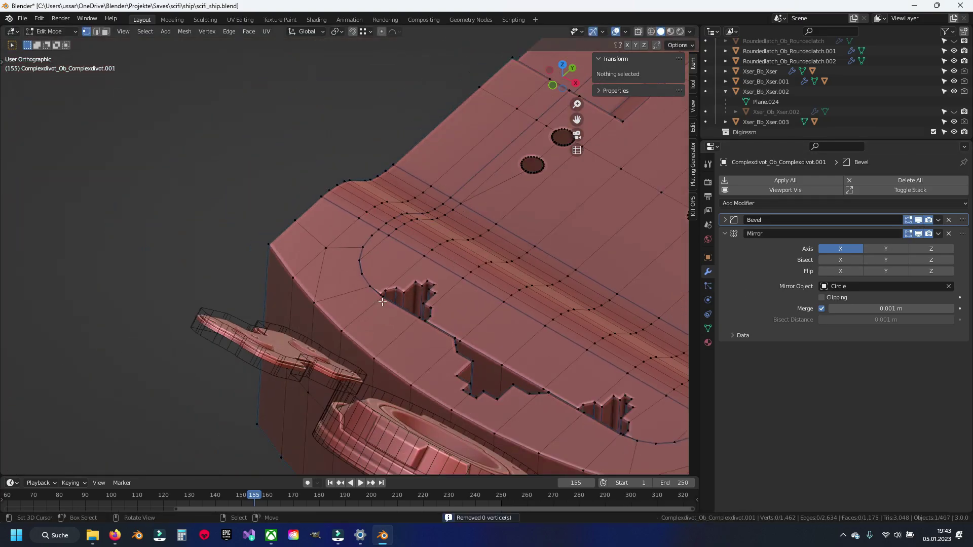
pyautogui.scroll(-2, 382, 314)
pyautogui.scroll(-2, 406, 324)
pyautogui.press('Tab')
pyautogui.scroll(3, 445, 329)
pyautogui.moveTo(396, 248)
pyautogui.mouseDown(button='middle')
pyautogui.moveTo(241, 266)
pyautogui.moveTo(347, 269)
pyautogui.mouseUp(button='middle')
pyautogui.press('Tab')
pyautogui.scroll(5, 376, 330)
pyautogui.scroll(2, 337, 331)
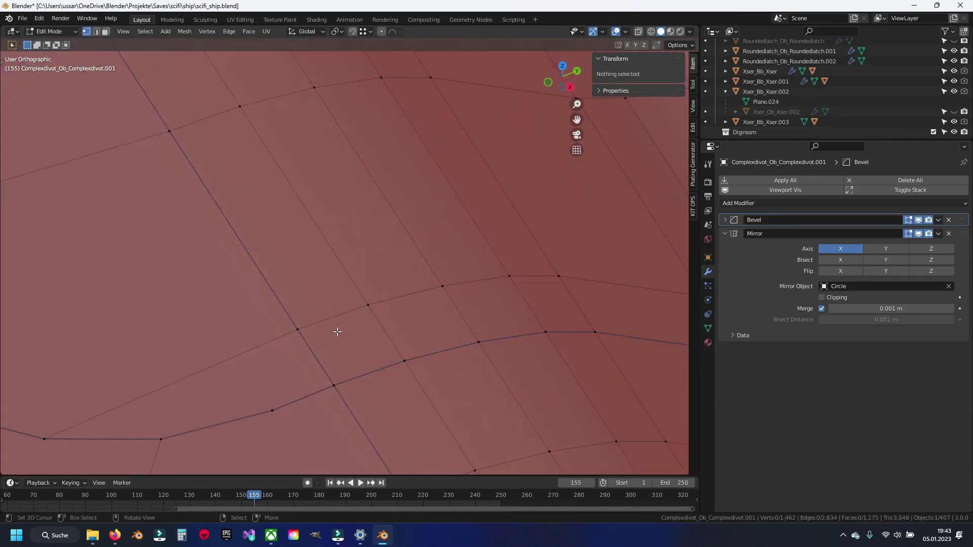
pyautogui.scroll(-2, 334, 338)
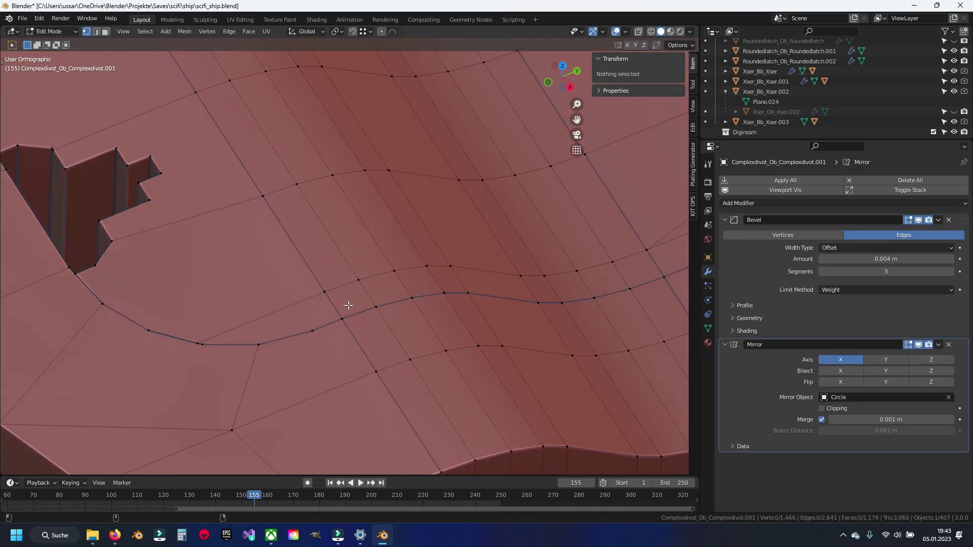
# - Save the file and hide the top plate region to expose the notch
pyautogui.press('2')
pyautogui.hotkey('alt', 'a')
pyautogui.hotkey('ctrl', 's')
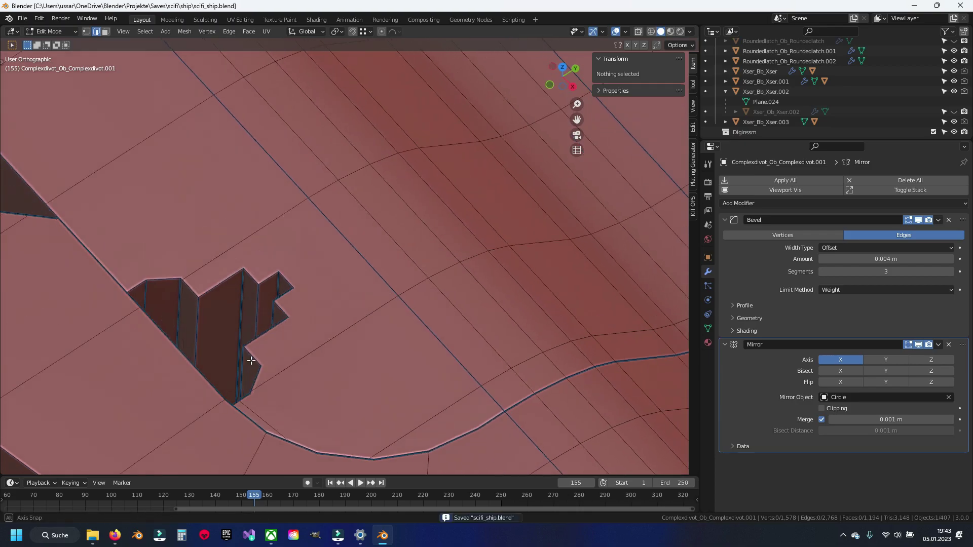
pyautogui.moveTo(349, 305); pyautogui.dragTo(300, 371, button='middle')
pyautogui.scroll(-3, 300, 371)
pyautogui.click(298, 371)
pyautogui.hotkey('ctrl', 'l')
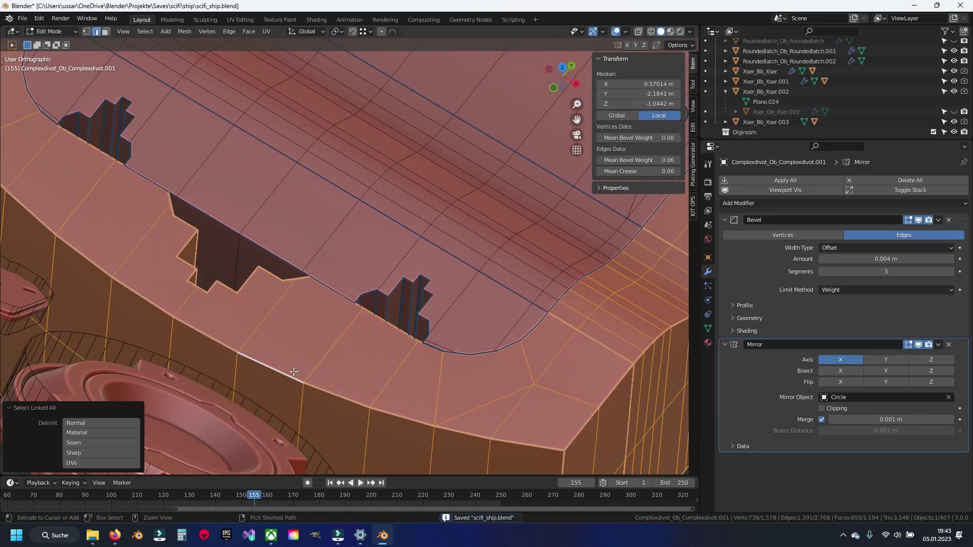
pyautogui.press('h')
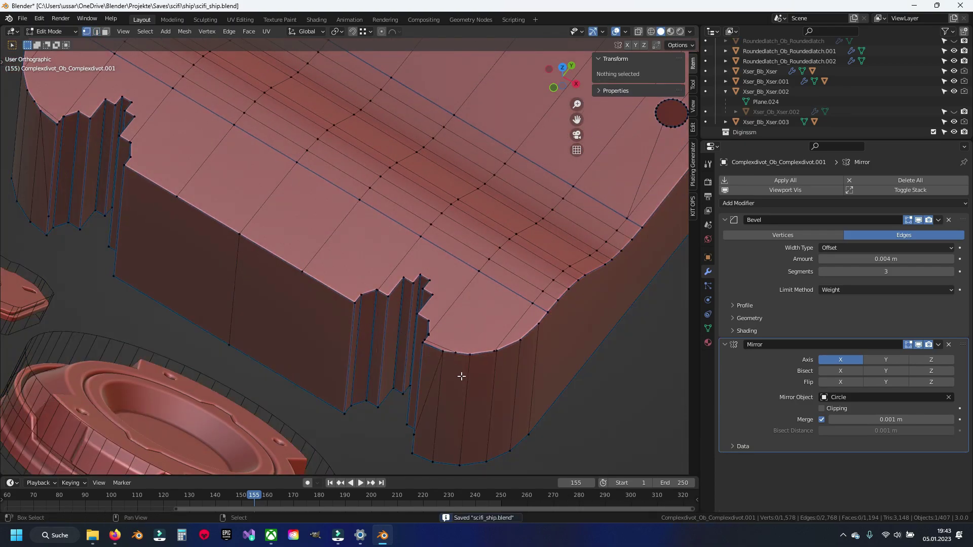
# - Dissolve the stray edges inside the notch
pyautogui.moveTo(460, 374); pyautogui.dragTo(335, 312, button='middle')
pyautogui.scroll(2, 335, 312)
pyautogui.click(334, 312)
pyautogui.press('x')
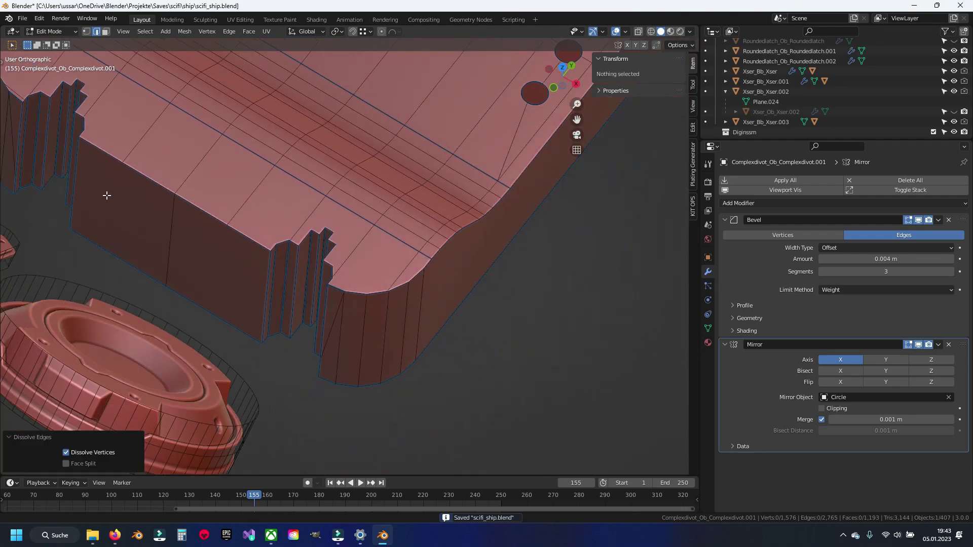
pyautogui.moveTo(218, 235); pyautogui.dragTo(285, 222, button='middle')
pyautogui.click(211, 210)
pyautogui.press('x')
pyautogui.scroll(-2, 315, 283)
pyautogui.moveTo(315, 283)
pyautogui.mouseDown(button='middle')
pyautogui.moveTo(473, 358)
pyautogui.moveTo(454, 326)
pyautogui.mouseUp(button='middle')
pyautogui.scroll(3, 336, 282)
pyautogui.click(346, 321)
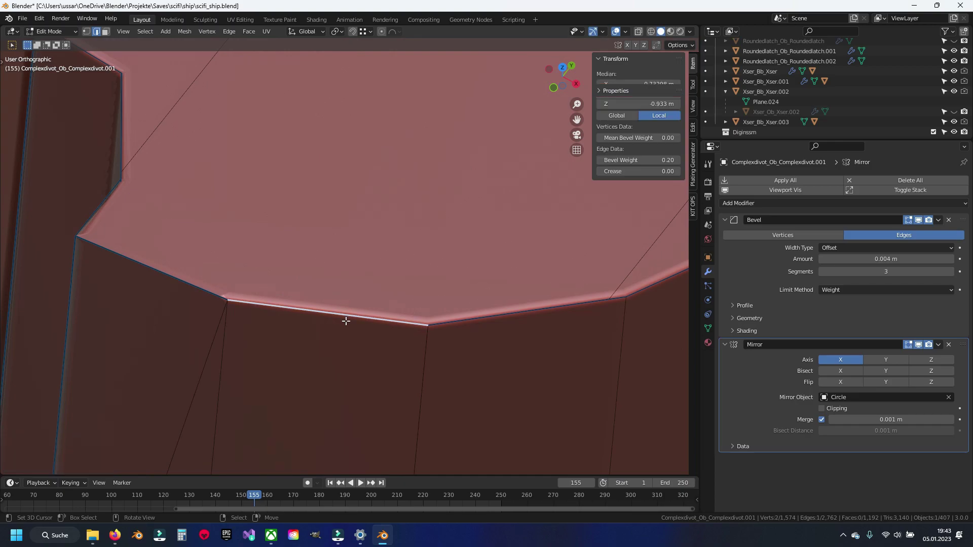
# - Merge the selected stray notch vertices into one
pyautogui.moveTo(269, 170); pyautogui.dragTo(298, 352, button='middle')
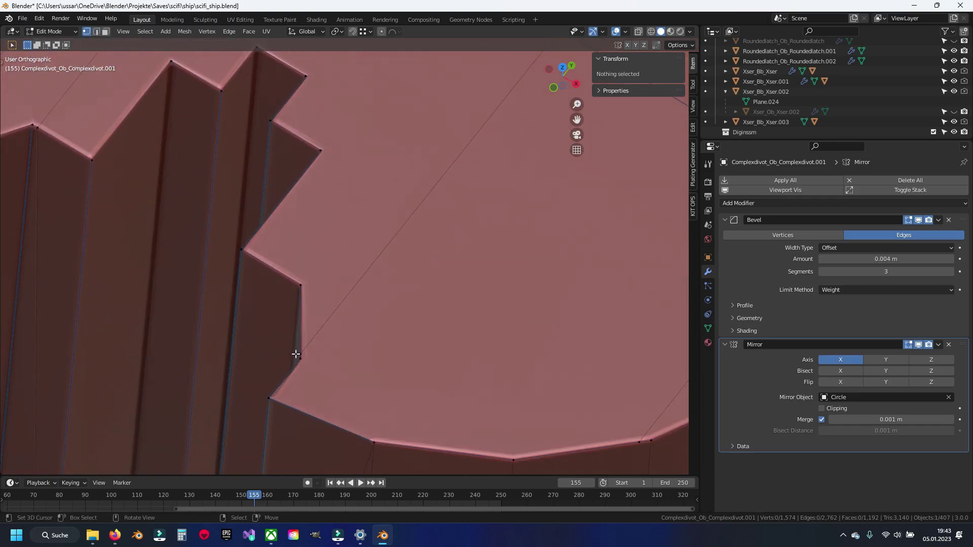
pyautogui.click(300, 327)
pyautogui.press('g')
pyautogui.click(307, 299)
pyautogui.moveTo(307, 300)
pyautogui.mouseDown(button='middle')
pyautogui.moveTo(348, 325)
pyautogui.moveTo(242, 309)
pyautogui.mouseUp(button='middle')
pyautogui.click(242, 308)
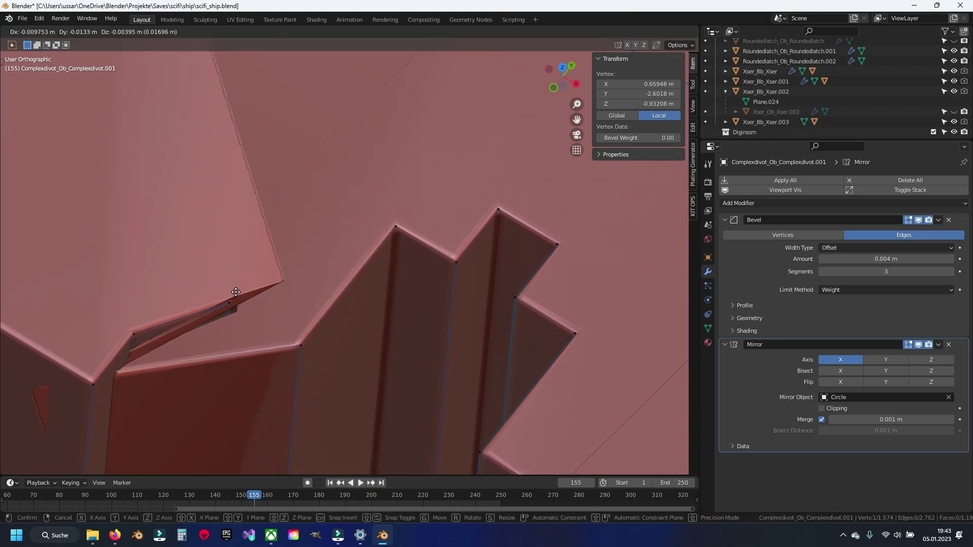
pyautogui.click(228, 301)
pyautogui.hotkey('ctrl', 'z')
pyautogui.hotkey('ctrl', 'z')
pyautogui.press('m')
pyautogui.click(271, 274)
pyautogui.hotkey('alt', 'a')
# - Snap the last stray notch vertex onto its neighbour and check the bevel in object mode
pyautogui.moveTo(270, 273); pyautogui.dragTo(317, 308, button='middle')
pyautogui.scroll(5, 317, 308)
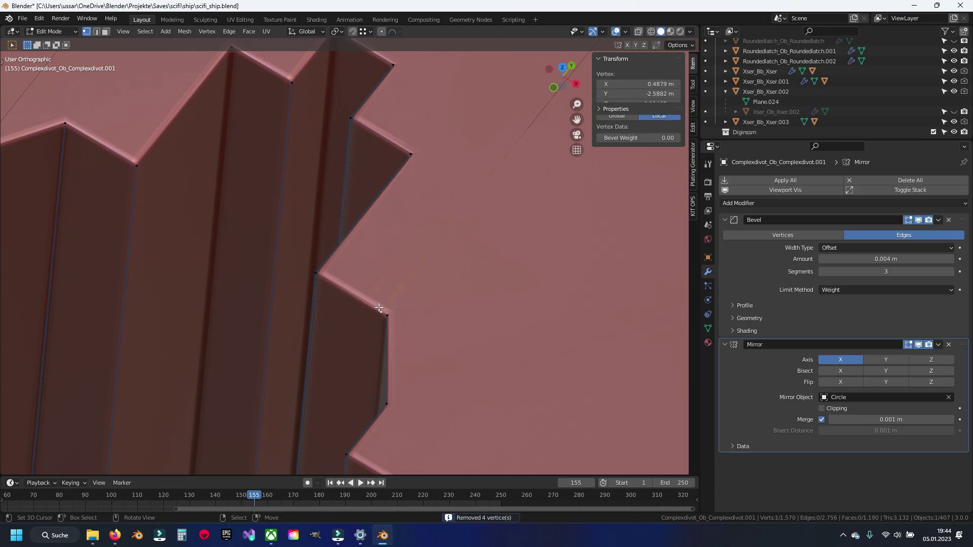
pyautogui.keyDown('shift'); pyautogui.moveTo(387, 315); pyautogui.dragTo(635, 443, button='middle'); pyautogui.keyUp('shift')
pyautogui.click(223, 280)
pyautogui.press('g')
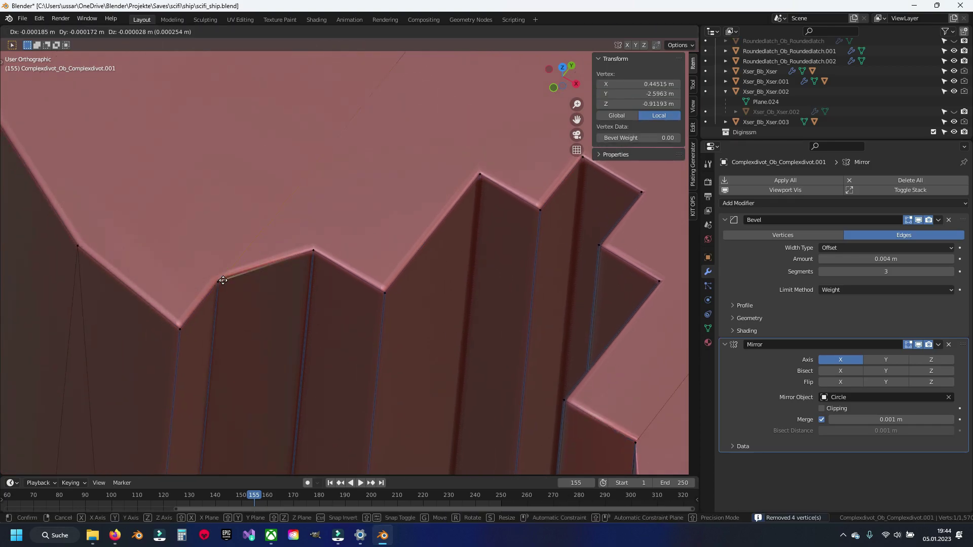
pyautogui.hotkey('alt', 'a')
pyautogui.scroll(-5, 330, 222)
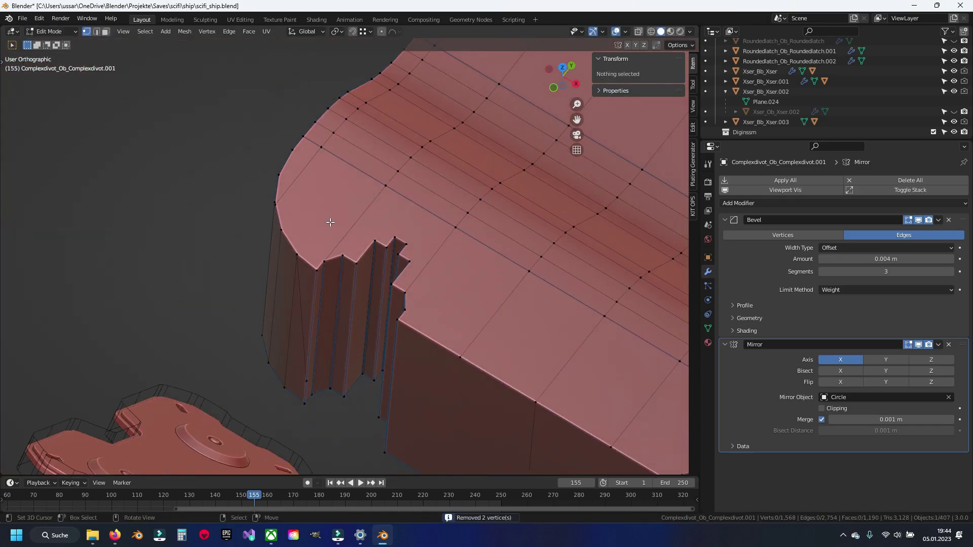
pyautogui.keyDown('shift'); pyautogui.moveTo(487, 187); pyautogui.dragTo(456, 200, button='middle'); pyautogui.keyUp('shift')
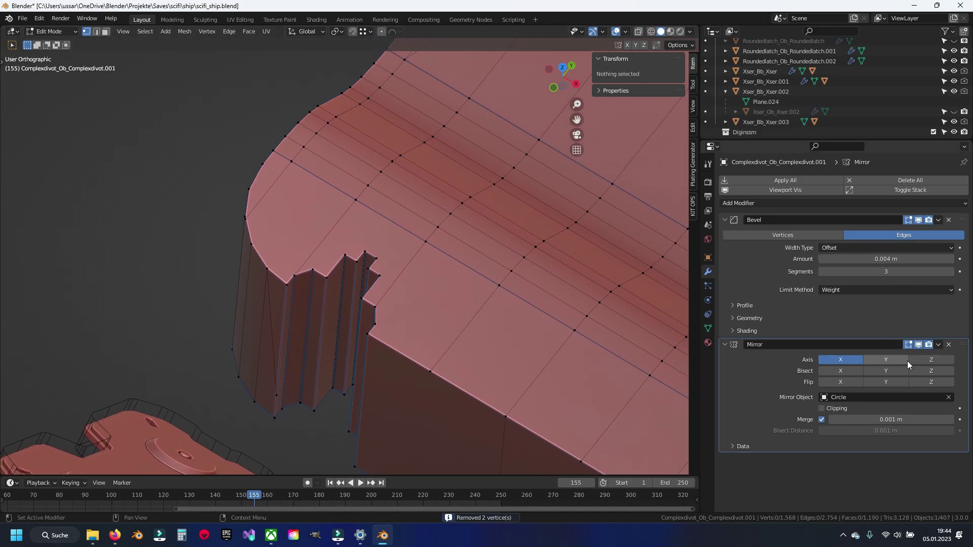
pyautogui.press('Tab')
pyautogui.scroll(5, 400, 298)
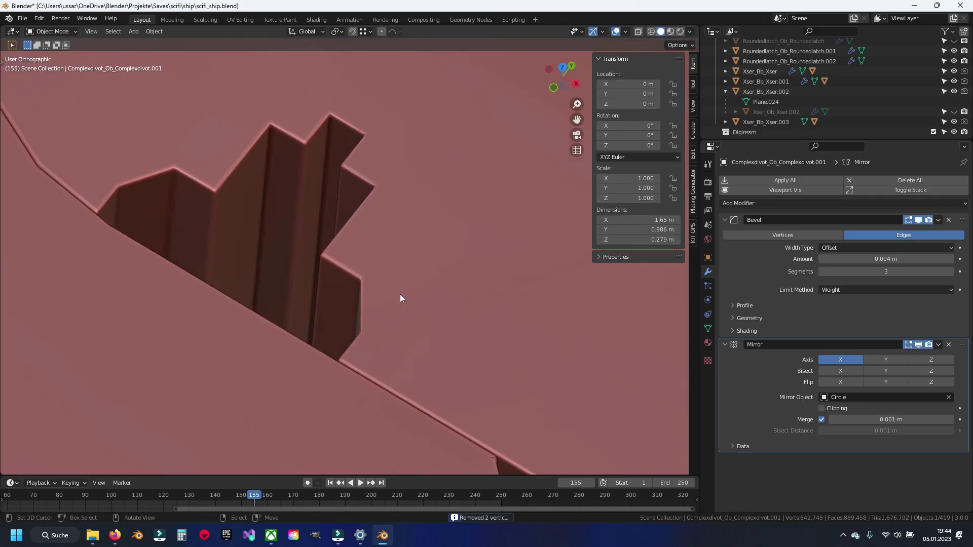
# - Enter edit mode on the Complexdivot plate and isolate it in local view
pyautogui.scroll(-3, 400, 294)
pyautogui.scroll(-2, 482, 319)
pyautogui.scroll(5, 367, 287)
pyautogui.press('Tab')
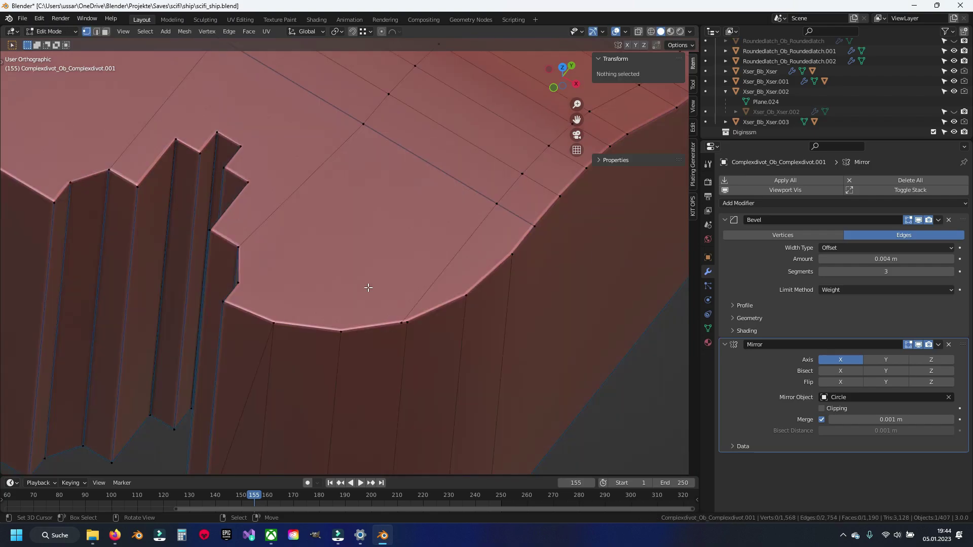
pyautogui.scroll(-5, 368, 287)
pyautogui.moveTo(375, 289); pyautogui.dragTo(379, 293, button='middle')
pyautogui.scroll(3, 380, 293)
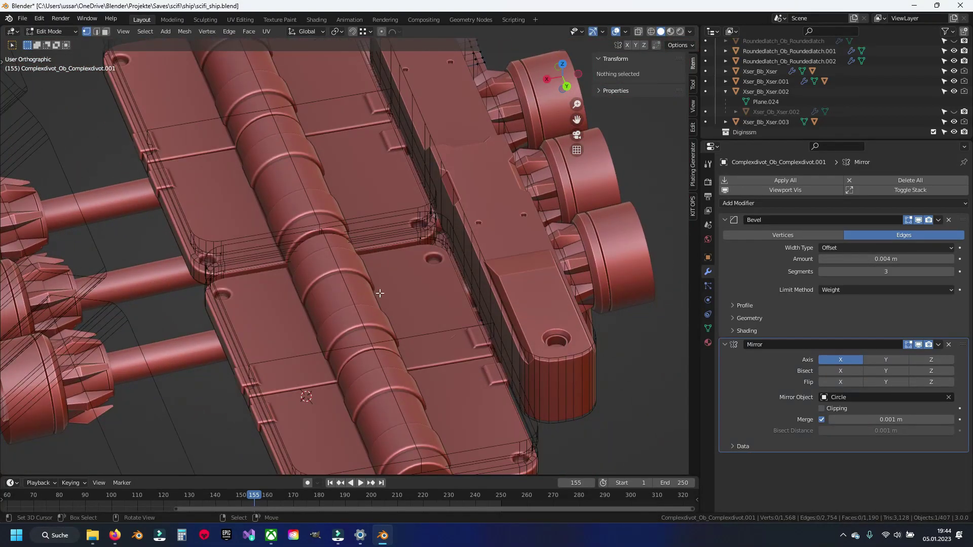
pyautogui.press('KP_Divide')
# - Collapse an edge on the curved rim into a single vertex
pyautogui.scroll(-3, 378, 291)
pyautogui.scroll(6, 268, 376)
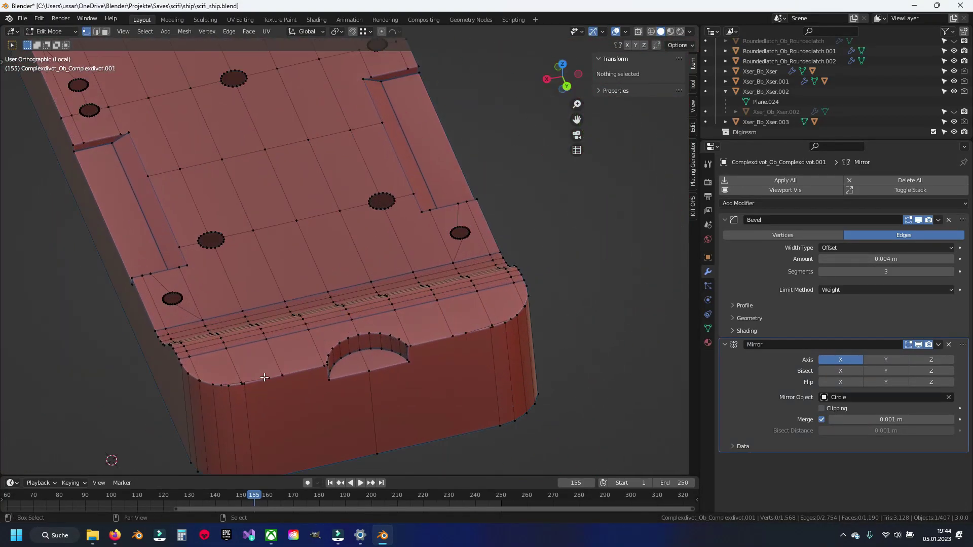
pyautogui.scroll(2, 379, 336)
pyautogui.scroll(2, 321, 271)
pyautogui.scroll(2, 321, 272)
pyautogui.scroll(2, 399, 336)
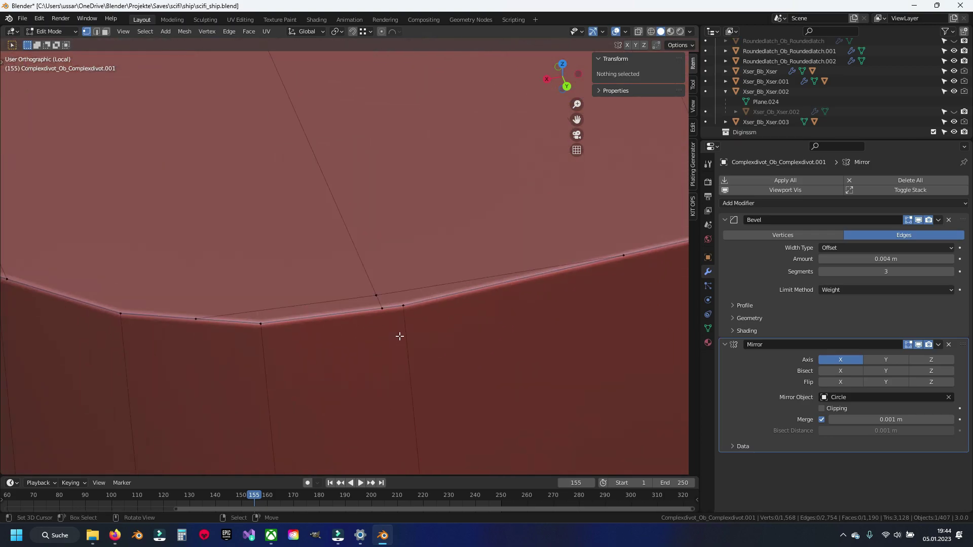
pyautogui.press('2')
pyautogui.click(355, 297)
pyautogui.press('g')
pyautogui.click(412, 289)
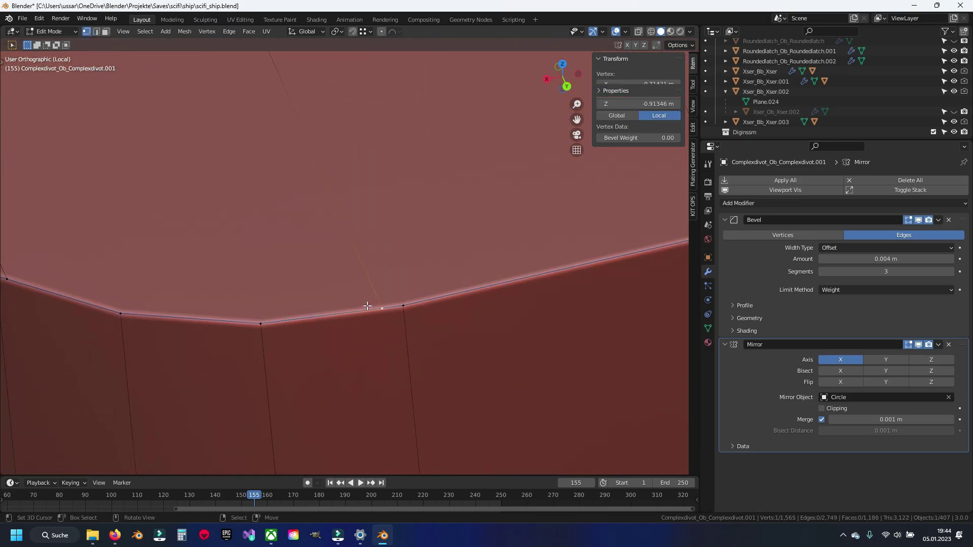
pyautogui.press('1')
# - Move a stray vertex near the left edge of the rim into place
pyautogui.scroll(-2, 436, 279)
pyautogui.keyDown('shift'); pyautogui.moveTo(437, 278); pyautogui.dragTo(510, 282, button='middle'); pyautogui.keyUp('shift')
pyautogui.click(159, 299)
pyautogui.press('g')
pyautogui.keyDown('shift'); pyautogui.moveTo(580, 264); pyautogui.dragTo(437, 279, button='middle'); pyautogui.keyUp('shift')
# - Run Merge by Distance twice on the whole mesh from Quick Favorites, then deselect all
pyautogui.press('a')
pyautogui.press('q')
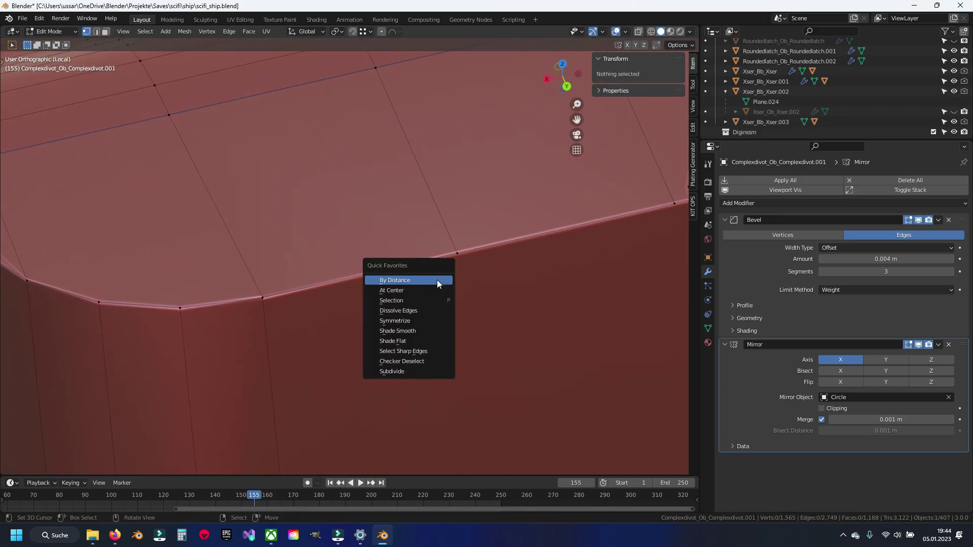
pyautogui.click(437, 280)
pyautogui.press('q')
pyautogui.click(436, 280)
pyautogui.hotkey('alt', 'a')
# - Dissolve two connected edges on the curved divot wall
pyautogui.keyDown('shift'); pyautogui.moveTo(476, 265); pyautogui.dragTo(332, 289, button='middle'); pyautogui.keyUp('shift')
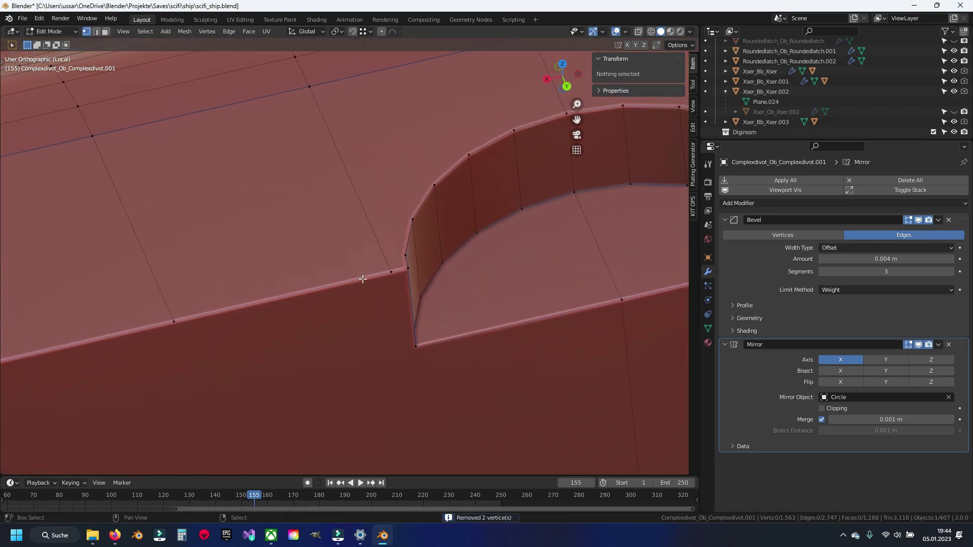
pyautogui.keyDown('shift'); pyautogui.moveTo(443, 259); pyautogui.dragTo(251, 291, button='middle'); pyautogui.keyUp('shift')
pyautogui.scroll(2, 233, 282)
pyautogui.scroll(2, 384, 291)
pyautogui.keyDown('shift'); pyautogui.moveTo(315, 292); pyautogui.dragTo(355, 228, button='middle'); pyautogui.keyUp('shift')
pyautogui.press('2')
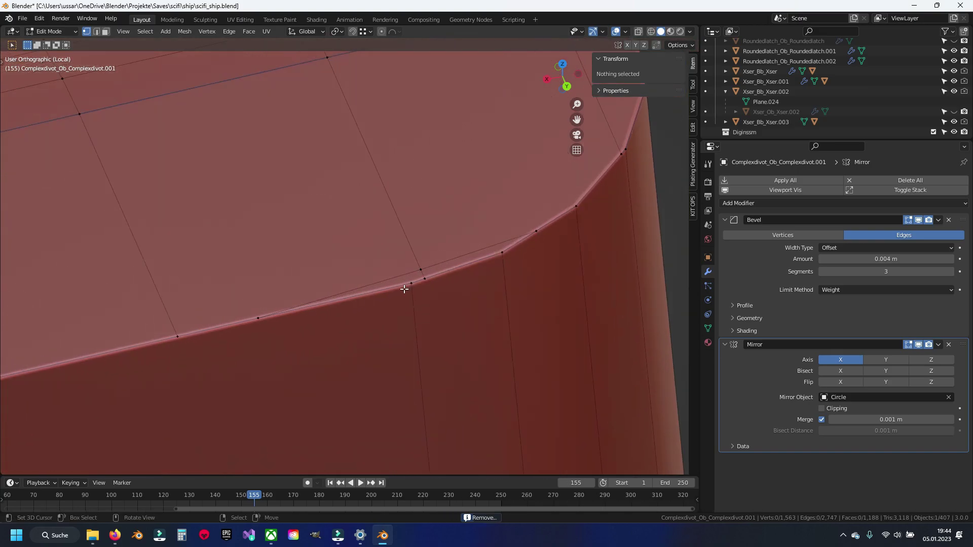
pyautogui.click(316, 307)
pyautogui.keyDown('shift'); pyautogui.click(471, 257); pyautogui.keyUp('shift')
pyautogui.press('x')
pyautogui.press('1')
# - Try merging away an extra vertex on the divot wall, then undo it
pyautogui.click(315, 271)
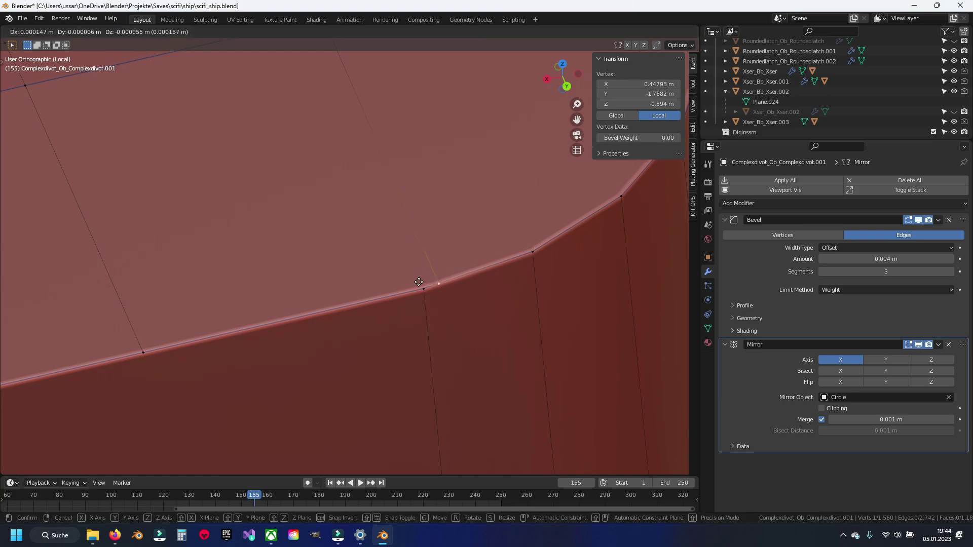
pyautogui.press('x')
pyautogui.click(315, 272)
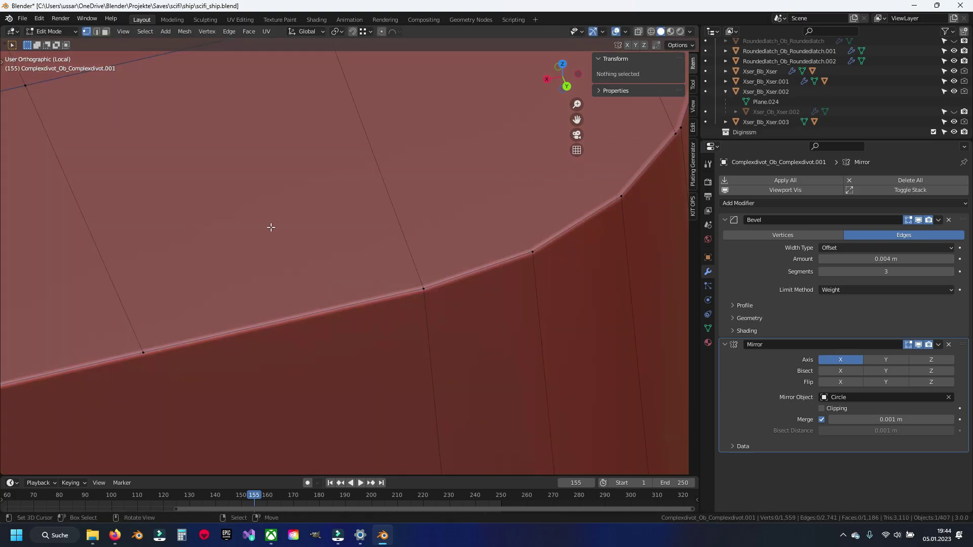
pyautogui.scroll(-3, 276, 222)
pyautogui.hotkey('ctrl', 'z')
pyautogui.hotkey('ctrl', 'z')
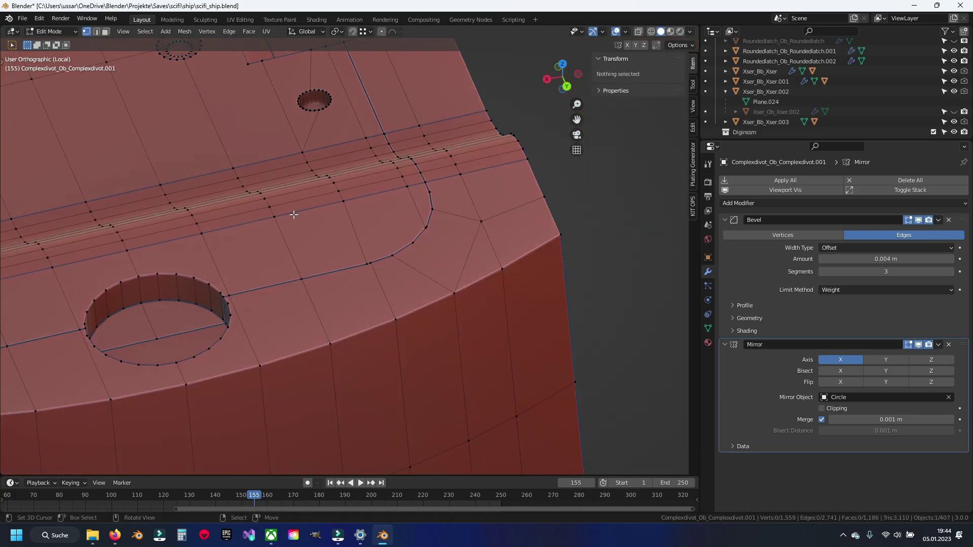
# - Hide the selection to inspect the opposite rim, reveal everything, and return to object mode
pyautogui.press('h')
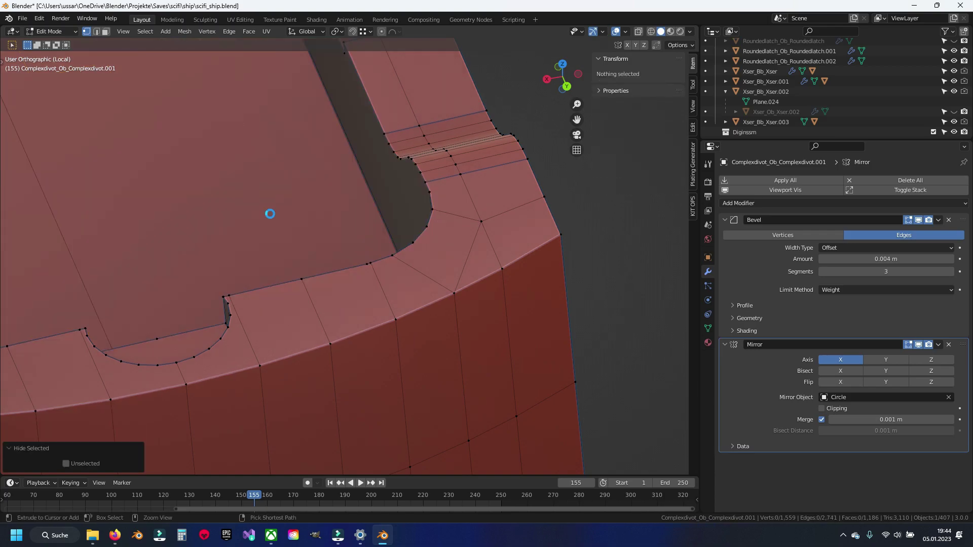
pyautogui.scroll(-4, 354, 248)
pyautogui.moveTo(306, 243); pyautogui.dragTo(402, 265, button='middle')
pyautogui.scroll(3, 402, 265)
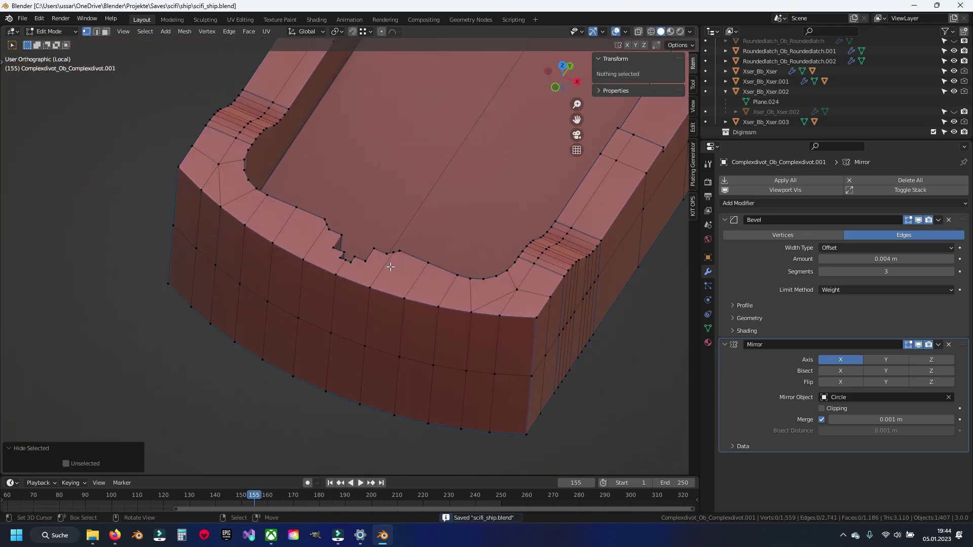
pyautogui.scroll(2, 237, 274)
pyautogui.hotkey('alt', 'h')
pyautogui.scroll(-2, 423, 244)
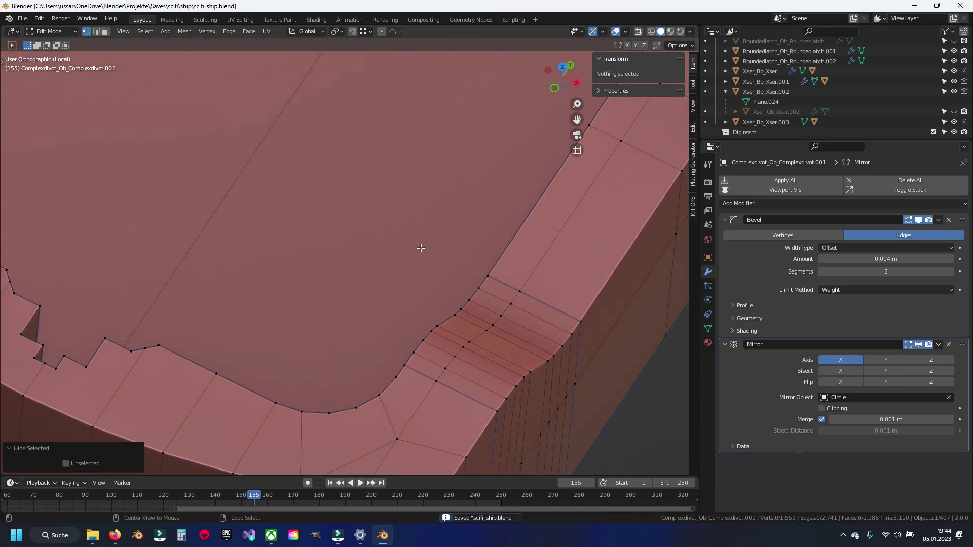
pyautogui.scroll(-5, 420, 248)
pyautogui.press('Tab')
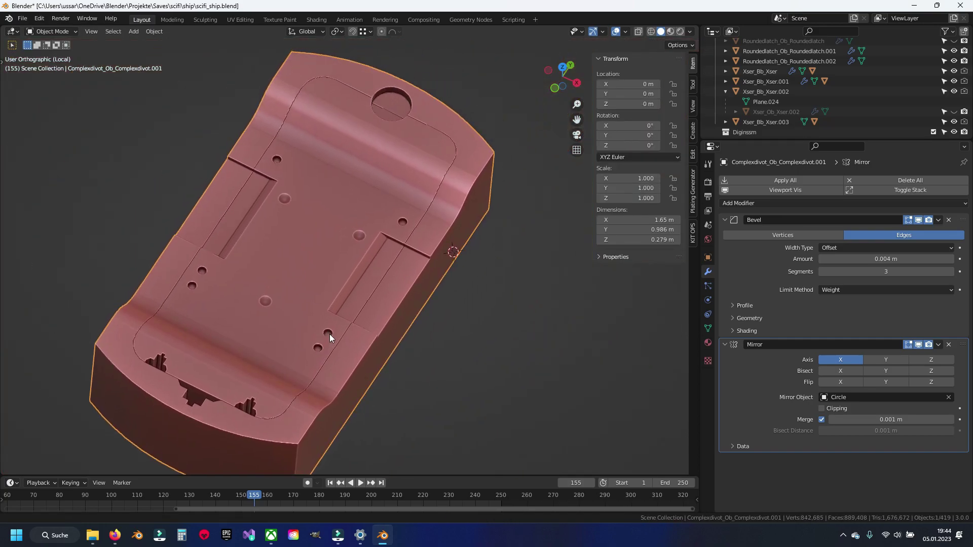
# - Leave local view to show all kit parts and save scifi_ship.blend
pyautogui.keyDown('shift'); pyautogui.moveTo(329, 333); pyautogui.dragTo(376, 247, button='middle'); pyautogui.keyUp('shift')
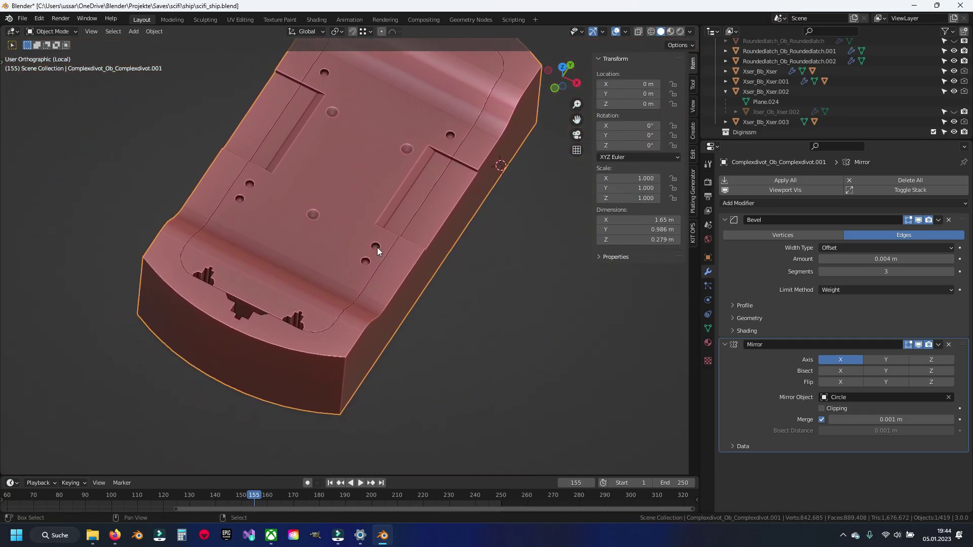
pyautogui.scroll(-1, 382, 246)
pyautogui.press('KP_Divide')
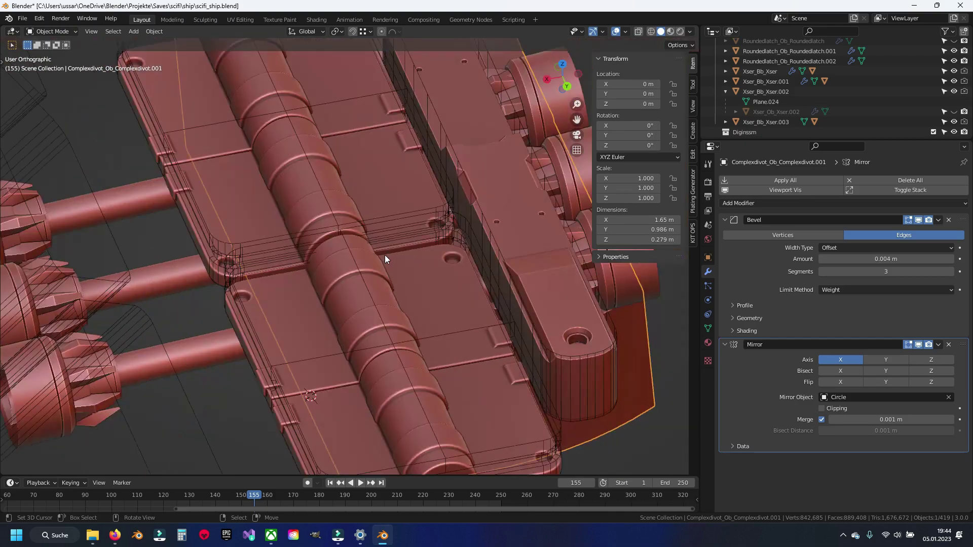
pyautogui.scroll(-3, 384, 255)
pyautogui.hotkey('ctrl', 's')
# - Delete the selected leftover object and the wireframe box objects
pyautogui.moveTo(385, 254)
pyautogui.mouseDown(button='middle')
pyautogui.moveTo(411, 238)
pyautogui.moveTo(375, 266)
pyautogui.mouseUp(button='middle')
pyautogui.press('Delete')
pyautogui.scroll(2, 372, 273)
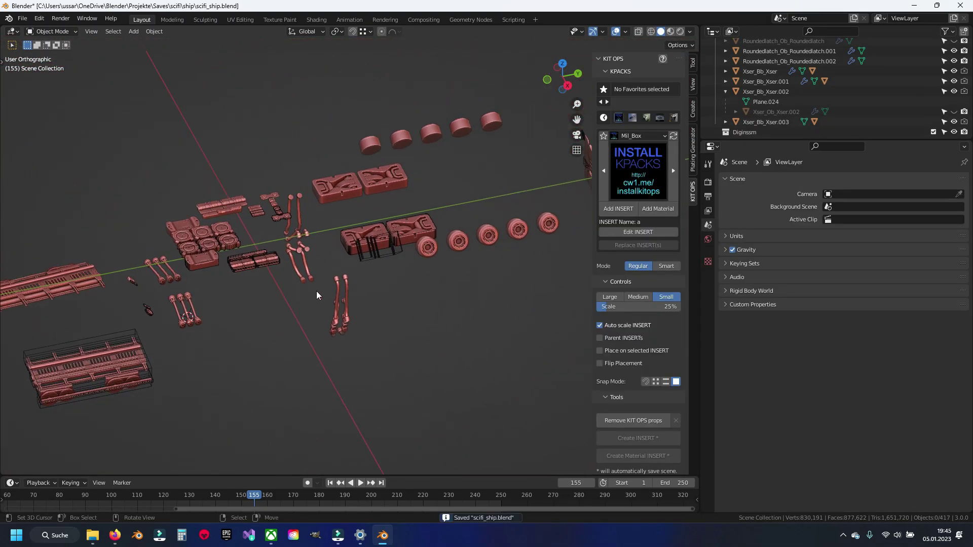
pyautogui.scroll(3, 388, 260)
pyautogui.click(388, 260)
pyautogui.press('Delete')
pyautogui.scroll(-1, 388, 260)
pyautogui.moveTo(303, 290)
pyautogui.keyDown('shift'); pyautogui.mouseDown(button='middle')
pyautogui.moveTo(371, 284)
pyautogui.moveTo(282, 300)
pyautogui.mouseUp(button='middle'); pyautogui.keyUp('shift')
# - Put the wheel Cylinder.021 into Edit Mode and save scifi_ship.blend
pyautogui.click(342, 265)
pyautogui.scroll(2, 282, 300)
pyautogui.scroll(2, 224, 359)
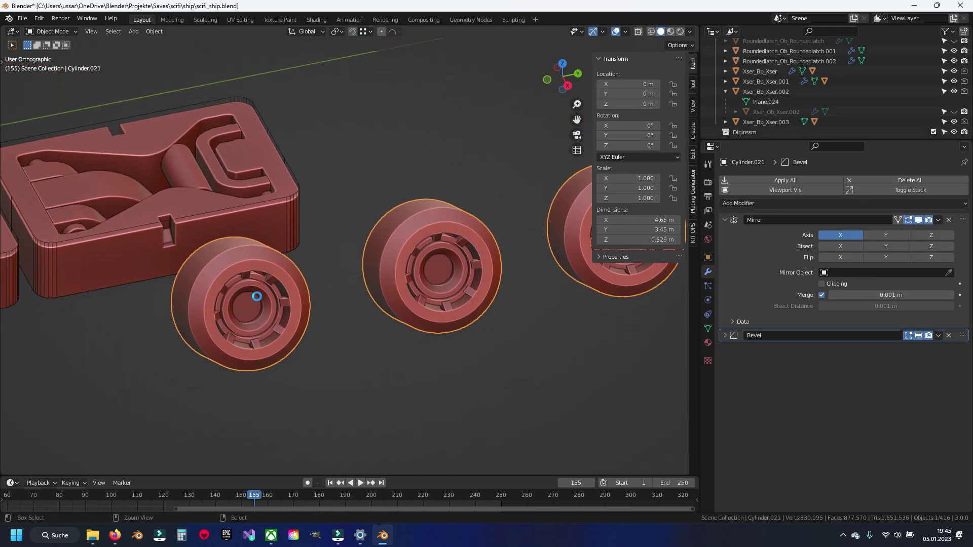
pyautogui.hotkey('ctrl', 's')
pyautogui.press('Tab')
pyautogui.moveTo(285, 335)
pyautogui.mouseDown(button='middle')
pyautogui.moveTo(328, 296)
pyautogui.moveTo(375, 293)
pyautogui.mouseUp(button='middle')
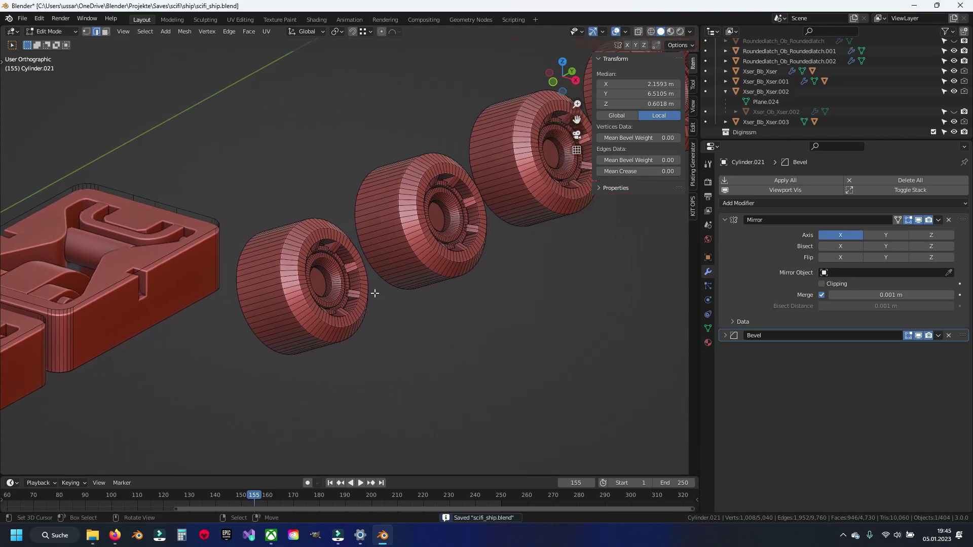
pyautogui.hotkey('ctrl', 's')
# - Expand the wheel's Bevel modifier: 0.02 m, 3 segments, weight limit
pyautogui.scroll(3, 431, 324)
pyautogui.scroll(3, 431, 325)
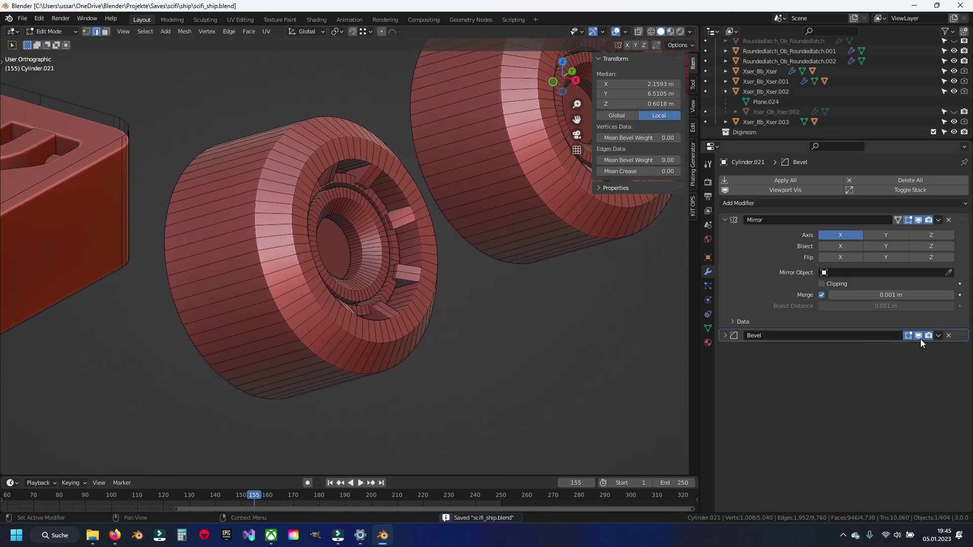
pyautogui.click(723, 335)
pyautogui.scroll(-2, 748, 393)
pyautogui.scroll(-2, 755, 409)
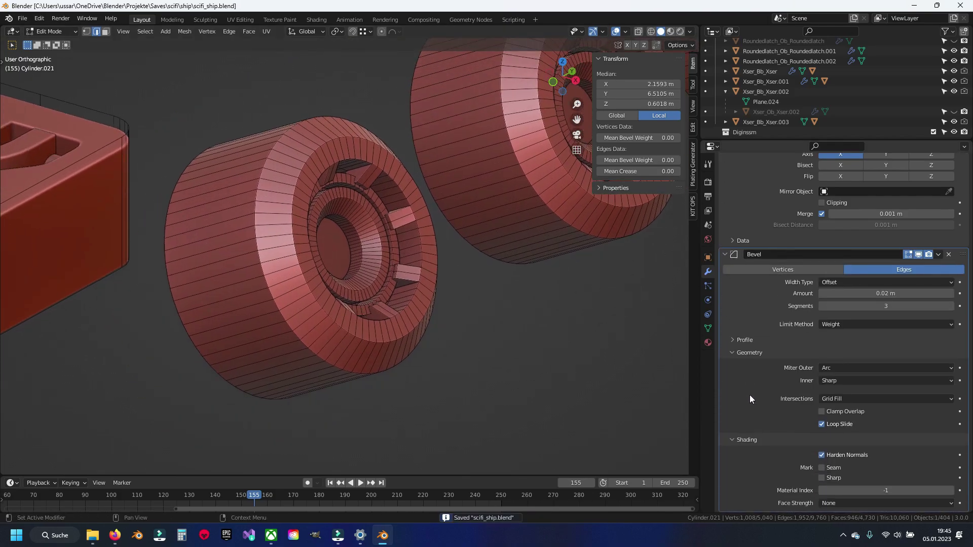
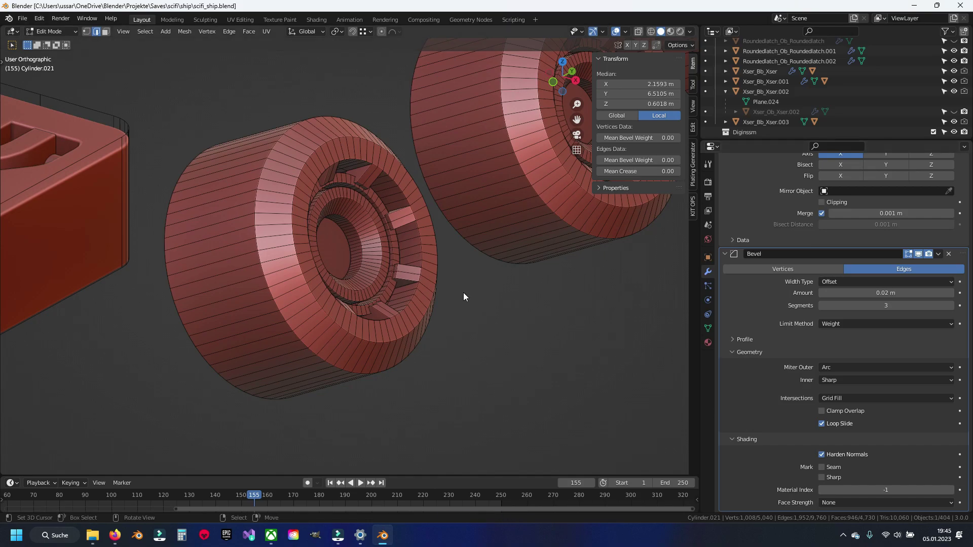
# - Give the wheel's sharp edges a 0.2 bevel weight and return to Object Mode
pyautogui.press('q')
pyautogui.click(442, 366)
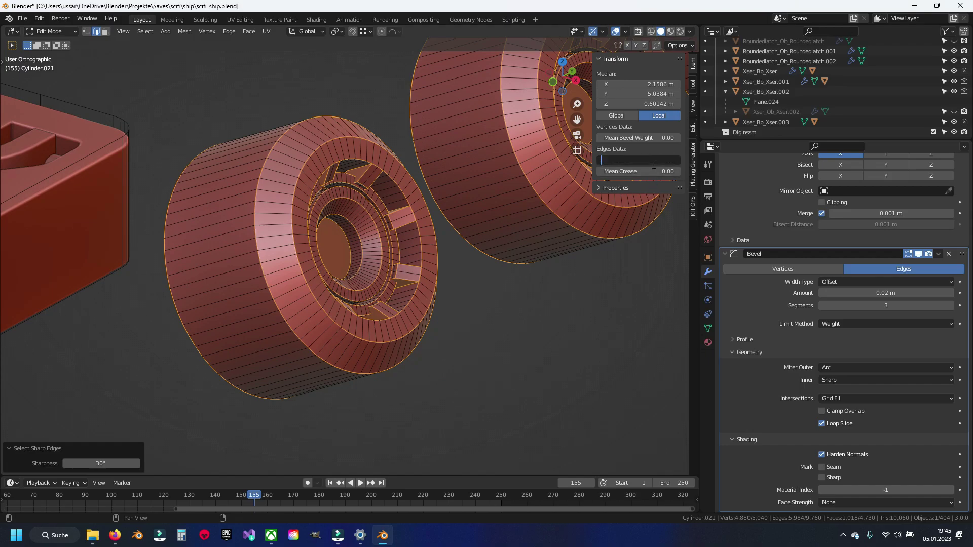
pyautogui.press('Return')
pyautogui.press('Tab')
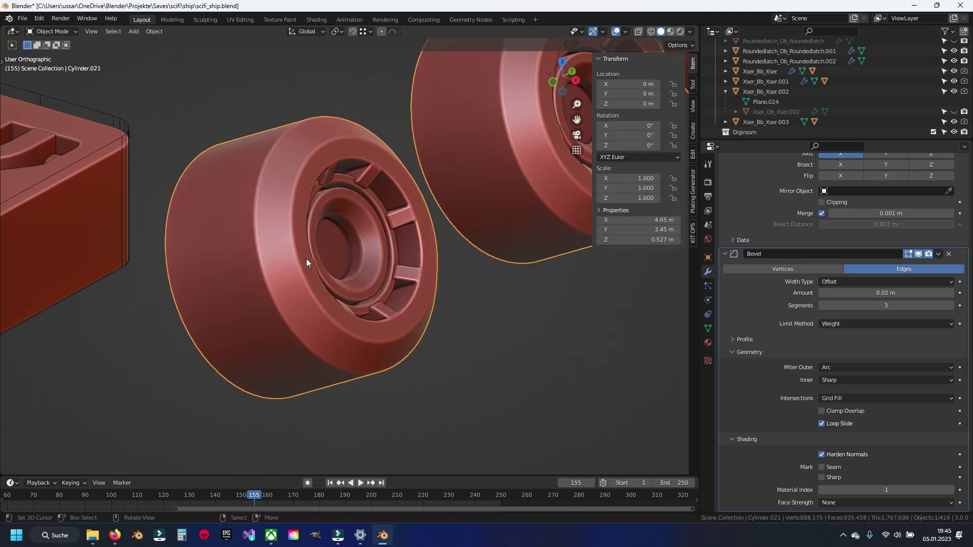
# - Delete the wheel object and save scifi_ship.blend
pyautogui.scroll(-5, 306, 259)
pyautogui.press('Delete')
pyautogui.hotkey('ctrl', 's')
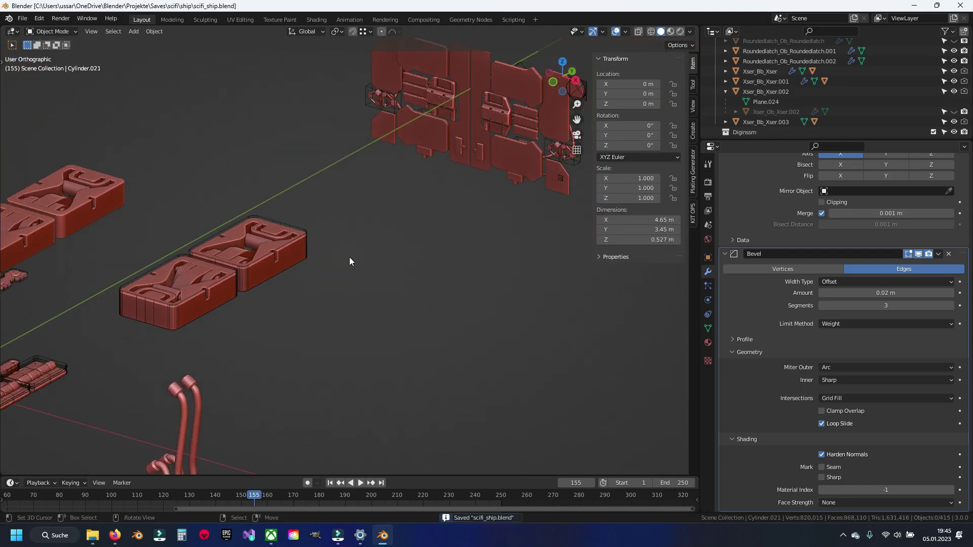
pyautogui.scroll(-5, 408, 269)
pyautogui.scroll(8, 392, 280)
pyautogui.scroll(3, 392, 284)
pyautogui.scroll(4, 329, 273)
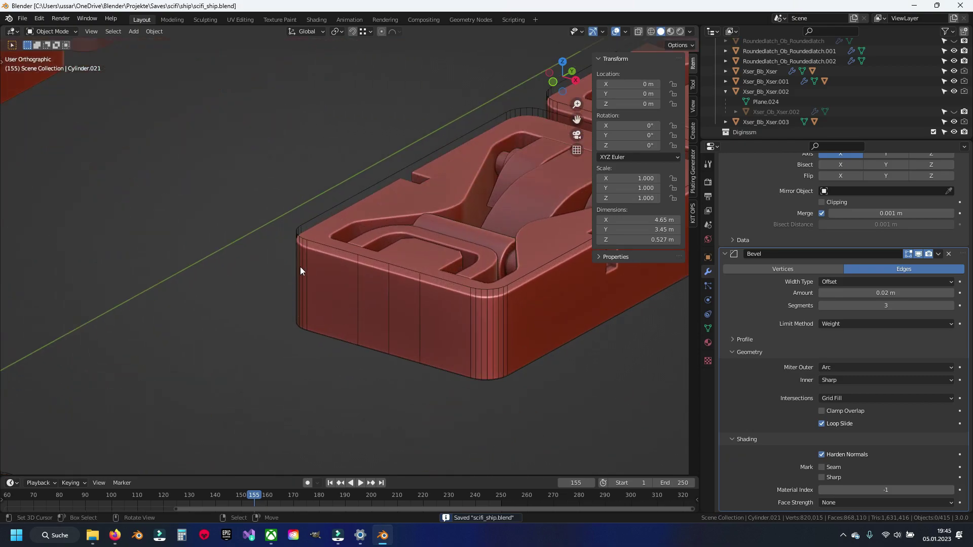
# - Select the hook clamp boxes and parts and isolate them in local view
pyautogui.click(297, 223)
pyautogui.press('Delete')
pyautogui.hotkey('ctrl', 'z')
pyautogui.scroll(-3, 297, 227)
pyautogui.scroll(-2, 296, 223)
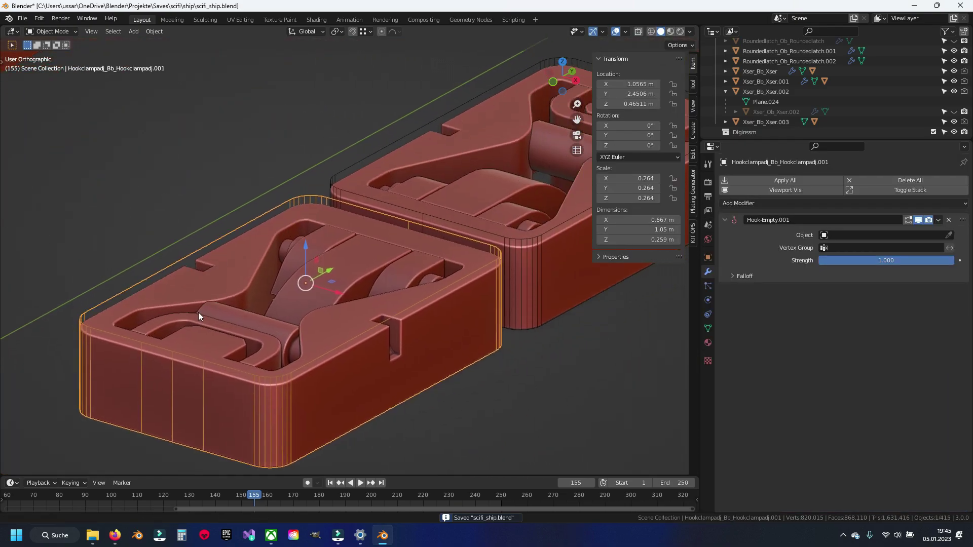
pyautogui.keyDown('shift'); pyautogui.click(449, 218); pyautogui.keyUp('shift')
pyautogui.scroll(-5, 448, 218)
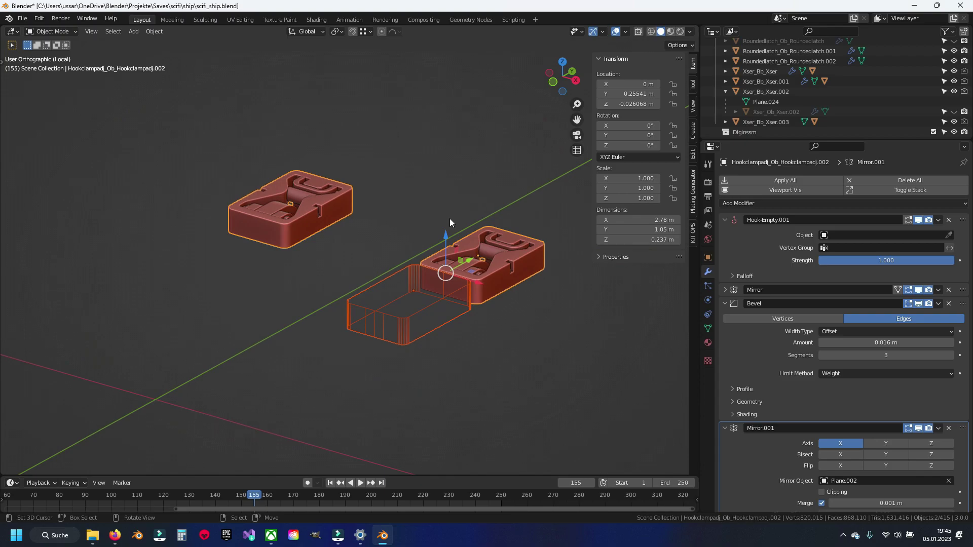
pyautogui.scroll(4, 449, 218)
pyautogui.scroll(1, 446, 218)
pyautogui.keyDown('shift'); pyautogui.click(391, 283); pyautogui.keyUp('shift')
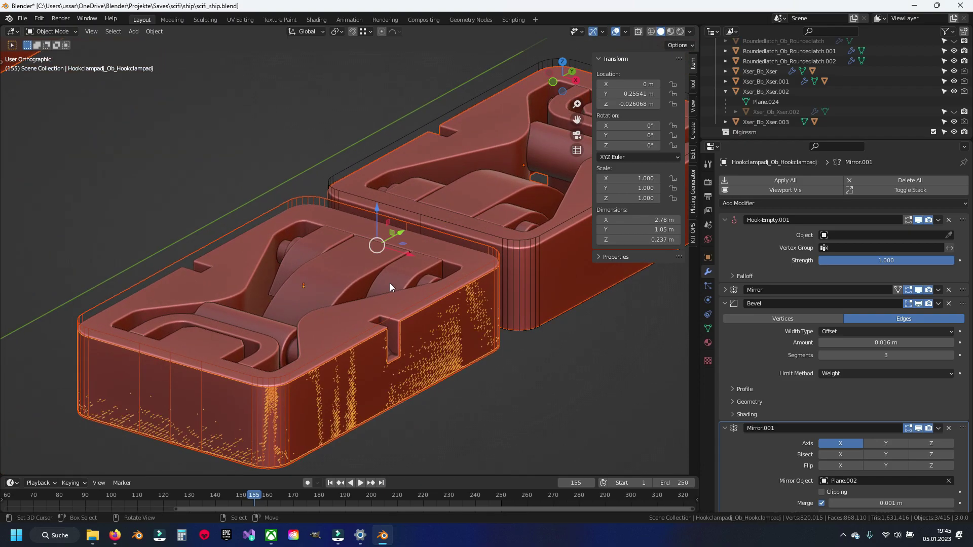
pyautogui.press('KP_Divide')
pyautogui.press('KP_Divide')
# - Delete all vertices of the stray cutter shell on Hookclampadj_Bb.002
pyautogui.scroll(3, 390, 283)
pyautogui.scroll(2, 390, 283)
pyautogui.keyDown('shift'); pyautogui.click(497, 235); pyautogui.keyUp('shift')
pyautogui.scroll(-5, 497, 235)
pyautogui.scroll(-1, 496, 235)
pyautogui.scroll(1, 480, 276)
pyautogui.scroll(3, 433, 267)
pyautogui.keyDown('shift'); pyautogui.moveTo(432, 272); pyautogui.dragTo(248, 253, button='middle'); pyautogui.keyUp('shift')
pyautogui.click(247, 253)
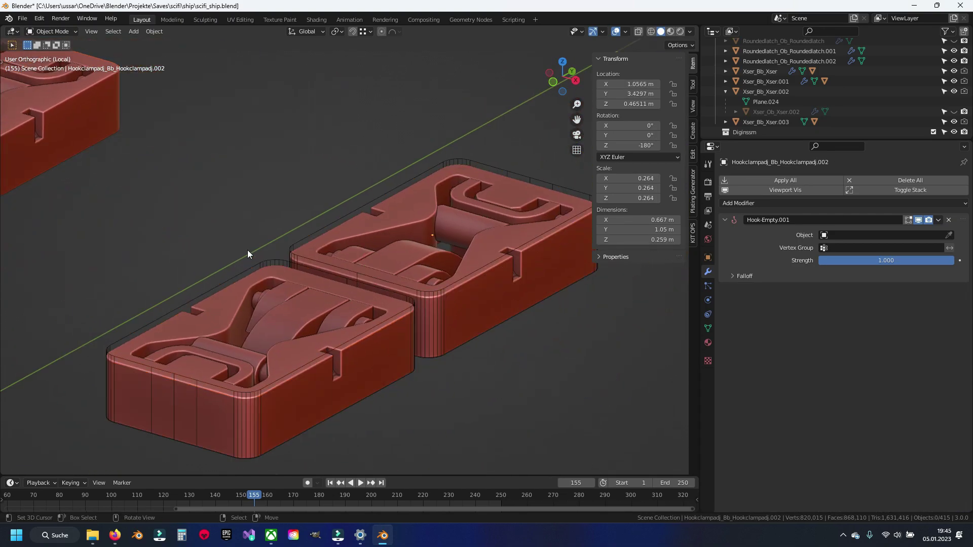
pyautogui.press('Tab')
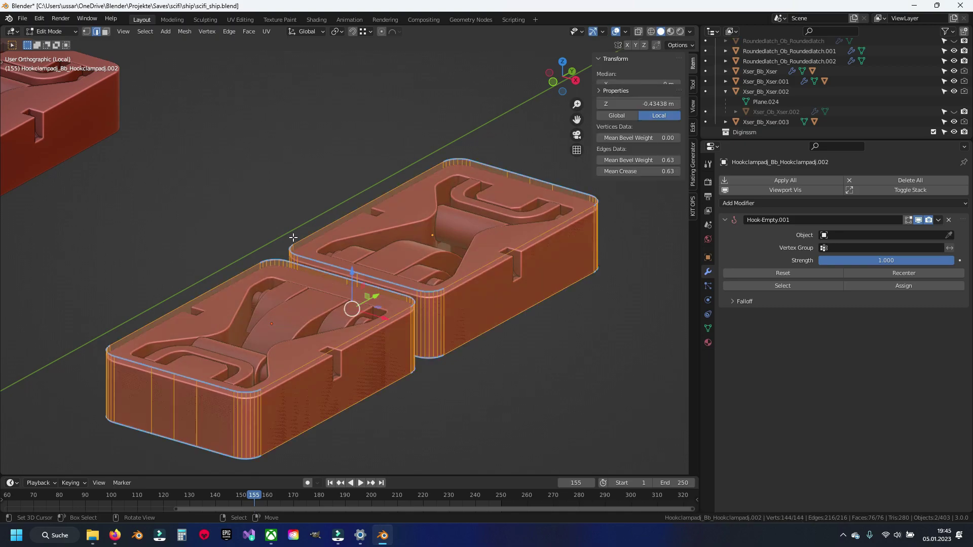
pyautogui.rightClick(293, 237)
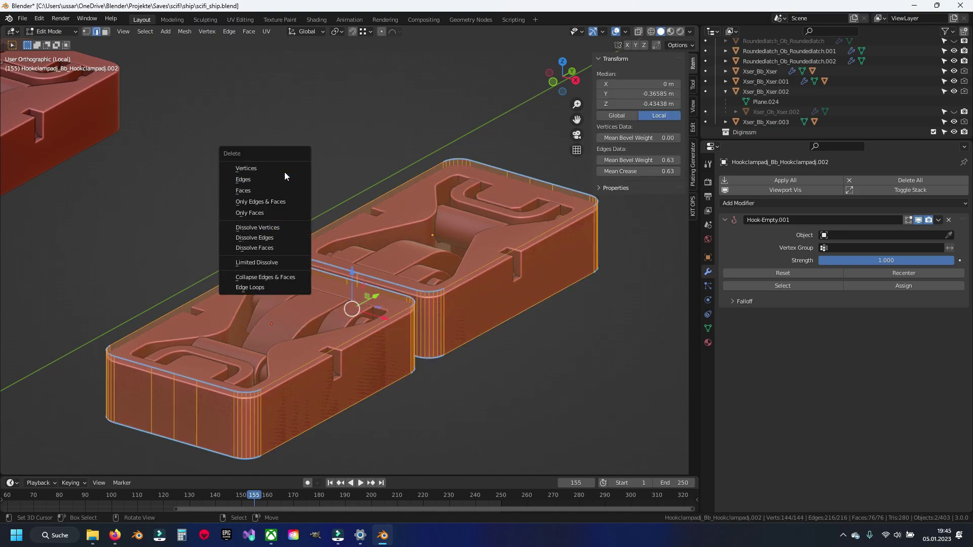
pyautogui.press('Tab')
pyautogui.scroll(2, 365, 304)
pyautogui.scroll(2, 348, 297)
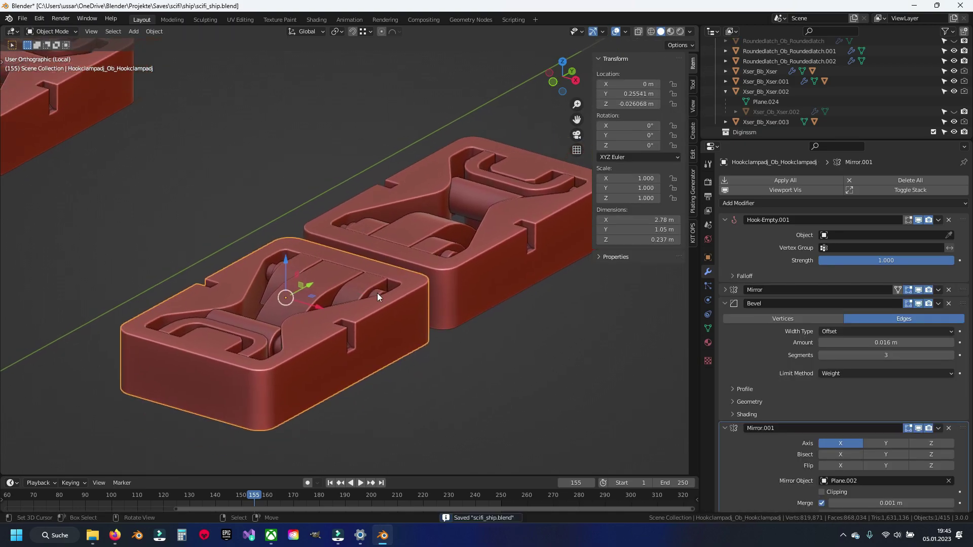
pyautogui.scroll(2, 377, 292)
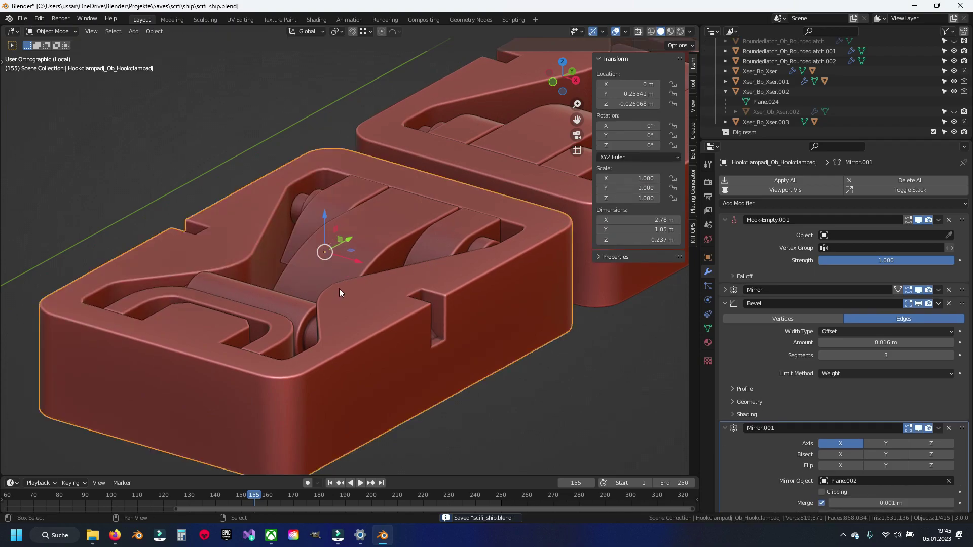
# - Remove the Hook modifier and apply the first Mirror modifier on the hook clamp
pyautogui.click(949, 220)
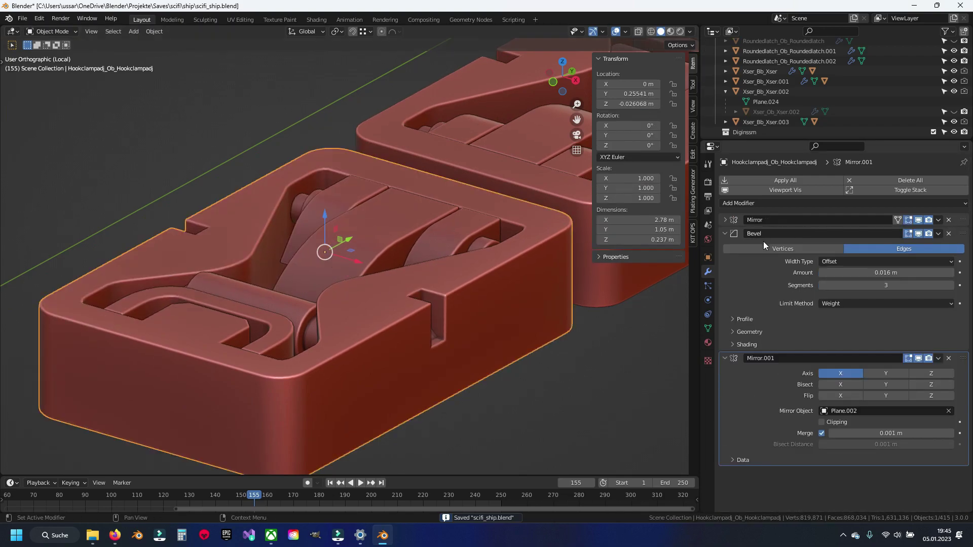
pyautogui.click(938, 233)
pyautogui.hotkey('ctrl', 'z')
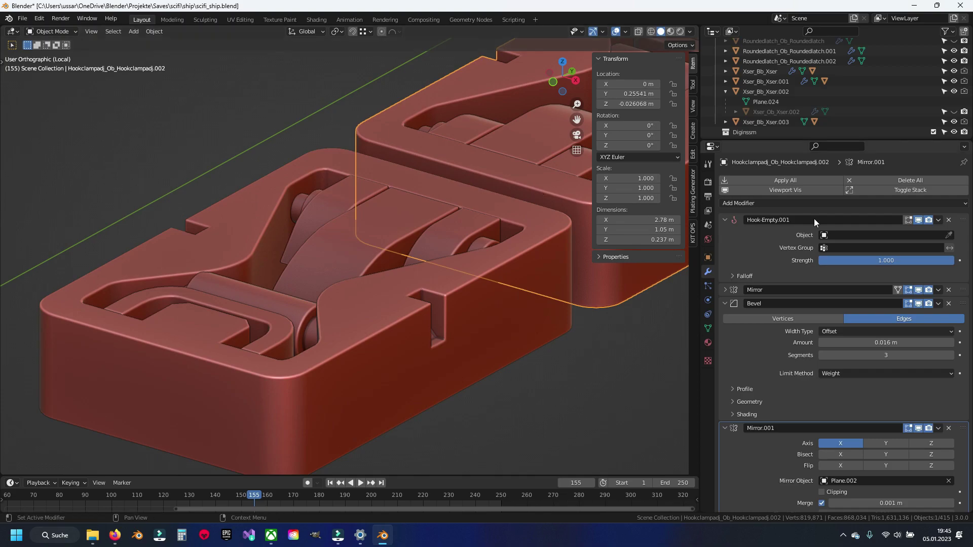
pyautogui.click(948, 220)
pyautogui.click(941, 232)
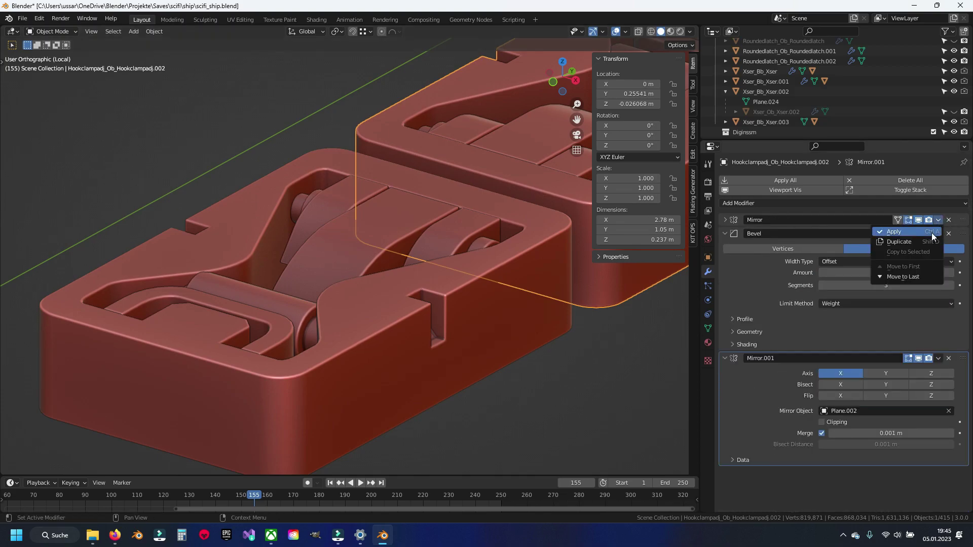
# - Set the Bevel modifier amount to 0.02 m and enable Harden Normals
pyautogui.click(889, 259)
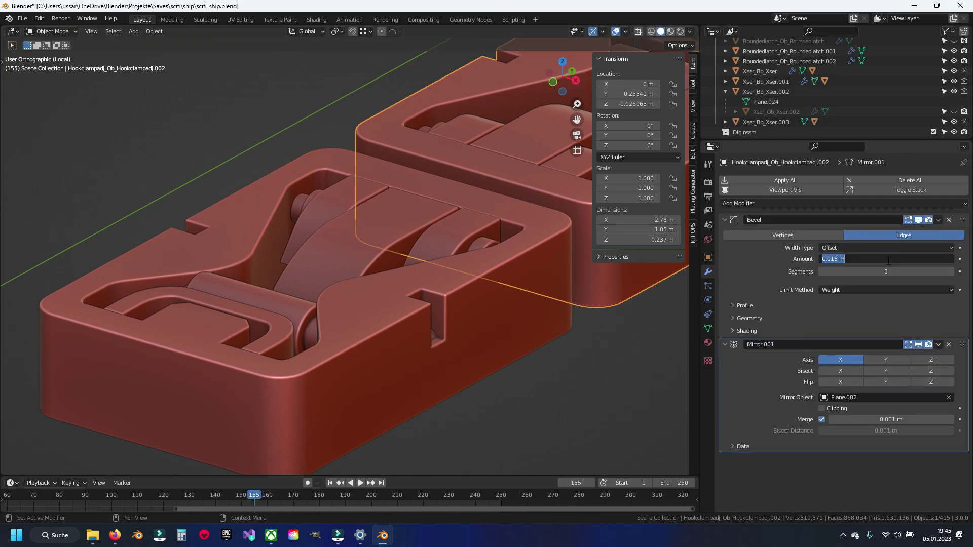
pyautogui.click(746, 330)
pyautogui.click(471, 339)
pyautogui.click(746, 323)
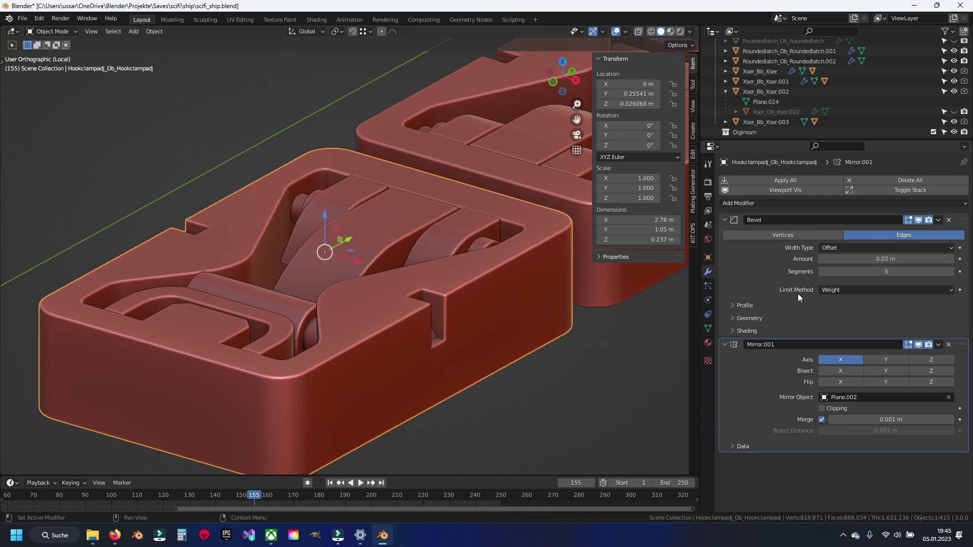
pyautogui.click(744, 329)
pyautogui.scroll(-1, 818, 339)
pyautogui.click(822, 339)
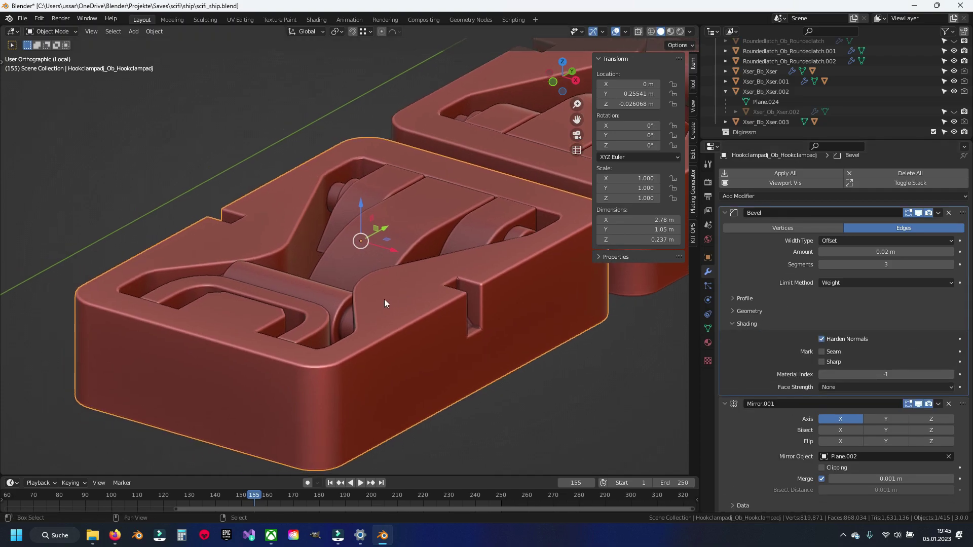
# - Zero the bevel weight and crease and clear sharp marks on the first clamp half
pyautogui.press('Tab')
pyautogui.press('a')
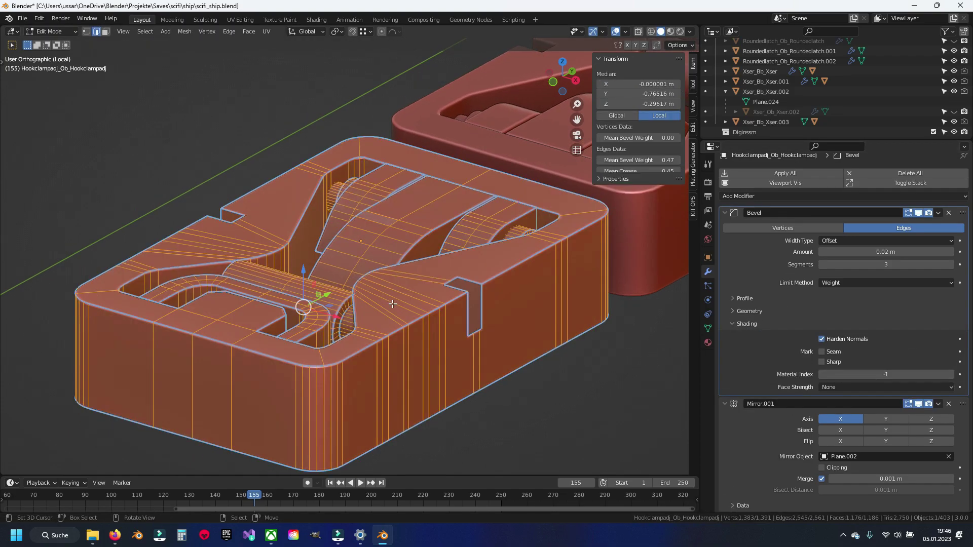
pyautogui.write('0')
pyautogui.press('Return')
pyautogui.click(644, 171)
pyautogui.write('0')
pyautogui.press('Return')
pyautogui.rightClick(512, 327)
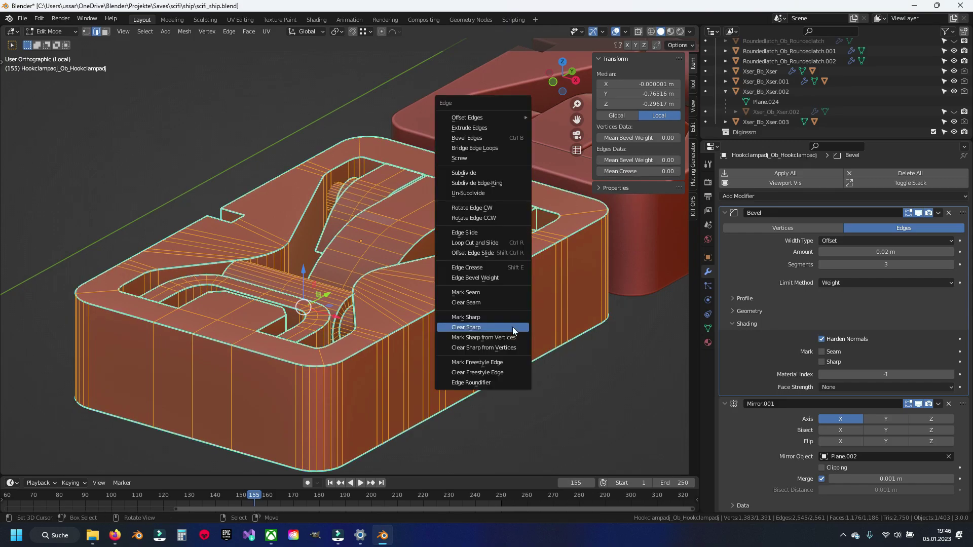
pyautogui.click(512, 327)
pyautogui.press('Tab')
# - Zero the bevel weight and crease and clear sharp marks on the other clamp half
pyautogui.click(465, 244)
pyautogui.scroll(3, 465, 244)
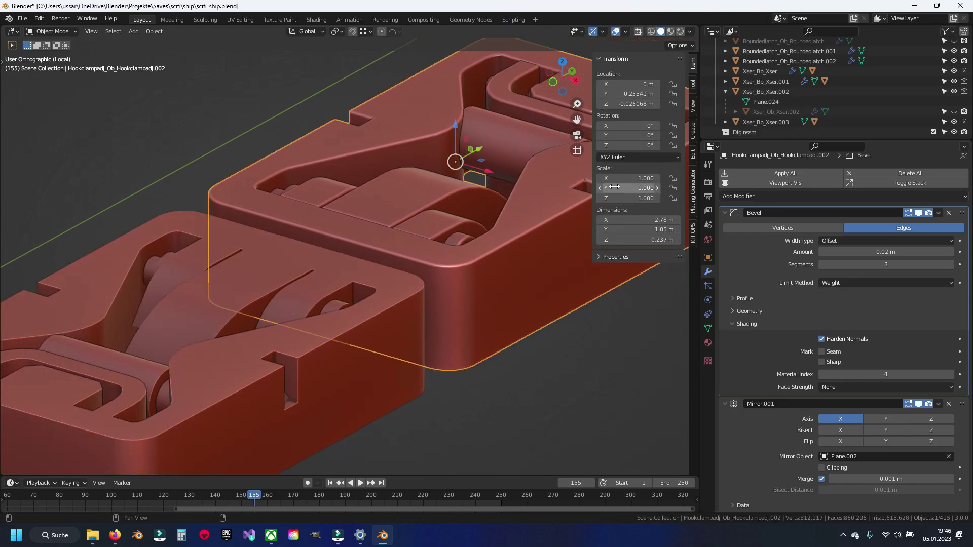
pyautogui.press('Tab')
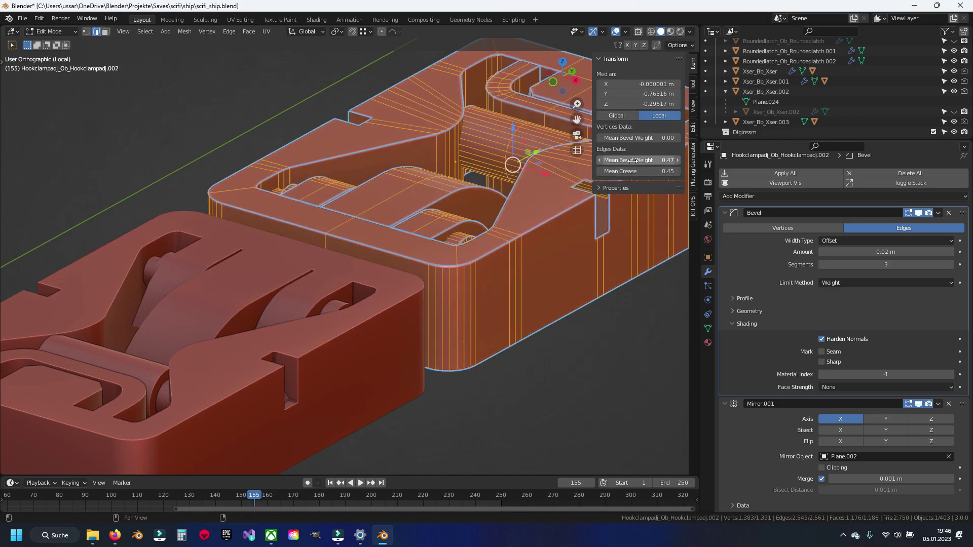
pyautogui.write('0')
pyautogui.press('Return')
pyautogui.click(638, 171)
pyautogui.write('0')
pyautogui.press('Return')
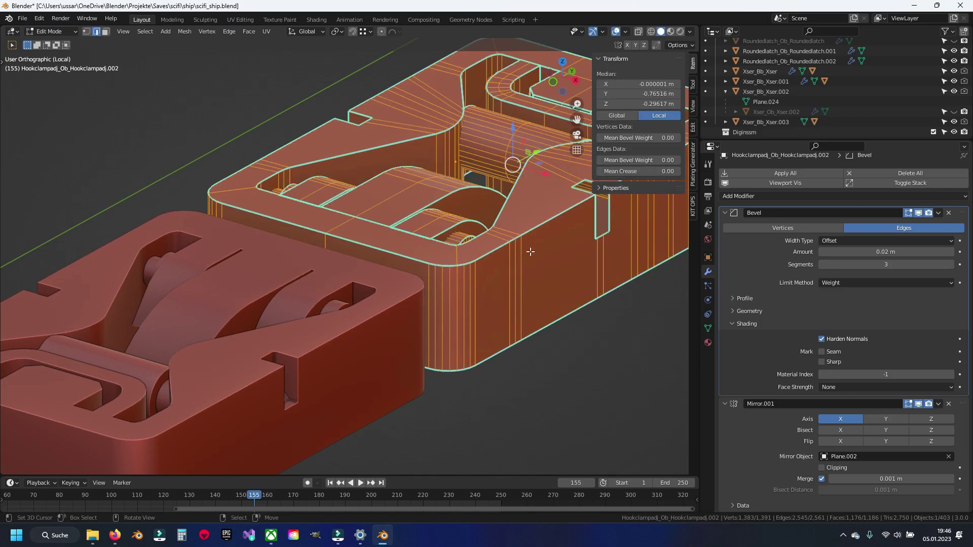
pyautogui.hotkey('ctrl', 'e')
pyautogui.click(495, 310)
pyautogui.press('Tab')
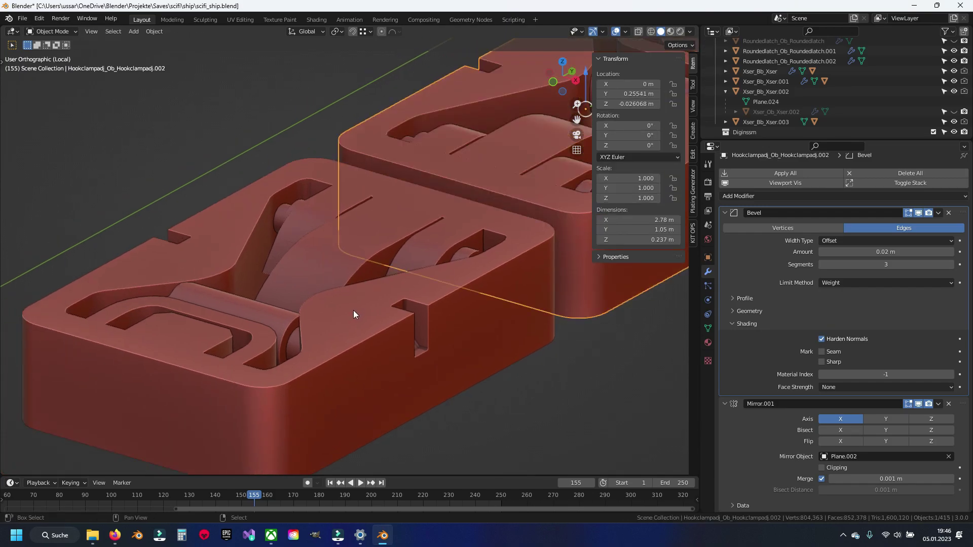
# - Give both clamp halves' sharp edges a 0.2 bevel weight and save the file
pyautogui.keyDown('shift'); pyautogui.click(354, 310); pyautogui.keyUp('shift')
pyautogui.press('Tab')
pyautogui.hotkey('alt', 'a')
pyautogui.press('q')
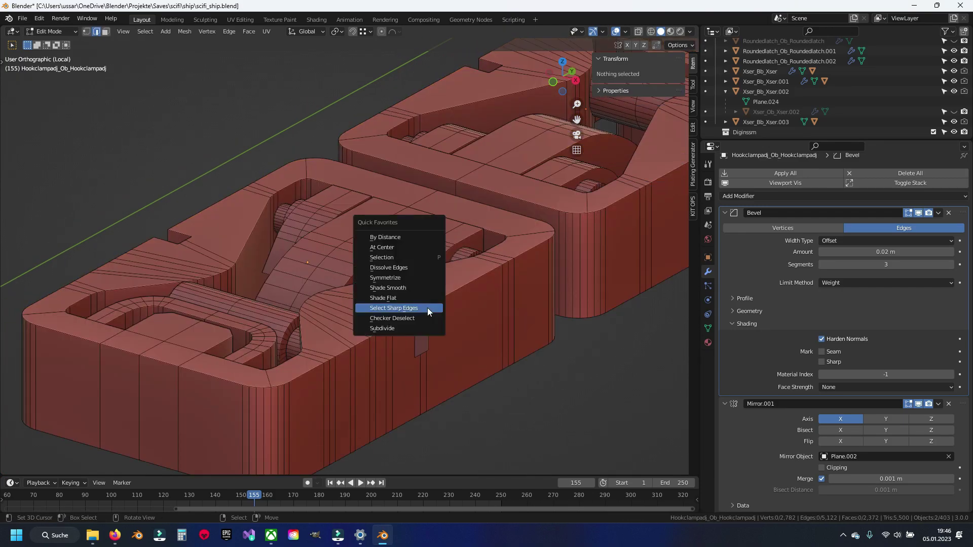
pyautogui.click(427, 308)
pyautogui.click(634, 160)
pyautogui.press('BackSpace')
pyautogui.press('Return')
pyautogui.moveTo(502, 253); pyautogui.dragTo(471, 258, button='middle')
pyautogui.press('Tab')
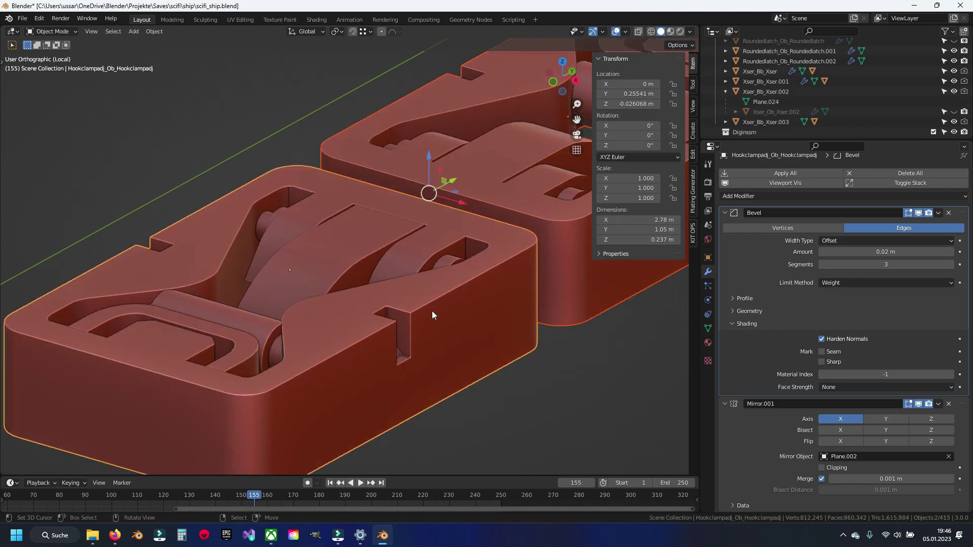
pyautogui.press('KP_Decimal')
pyautogui.hotkey('ctrl', 's')
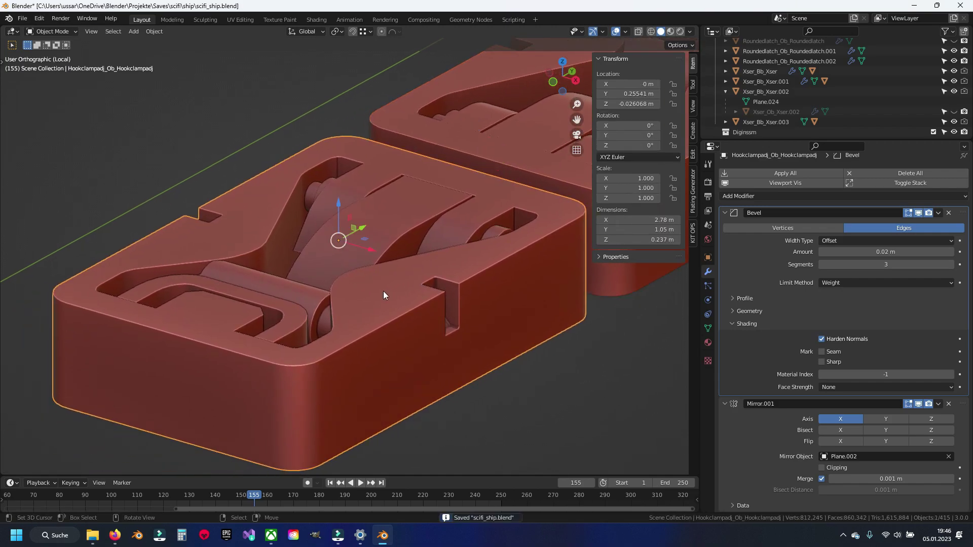
# - Snap the 3D cursor to the world origin
pyautogui.press('KP_Divide')
pyautogui.press('KP_Divide')
pyautogui.hotkey('shift', 's')
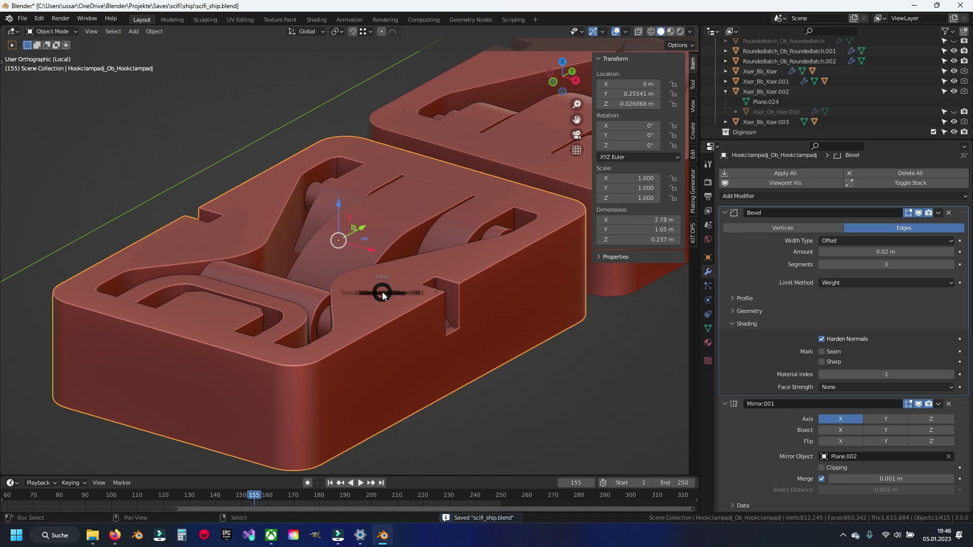
pyautogui.click(376, 300)
pyautogui.press('KP_Divide')
# - Set the clamp origin to the 3D cursor and apply all transforms to Hookclampadj.002
pyautogui.press('q')
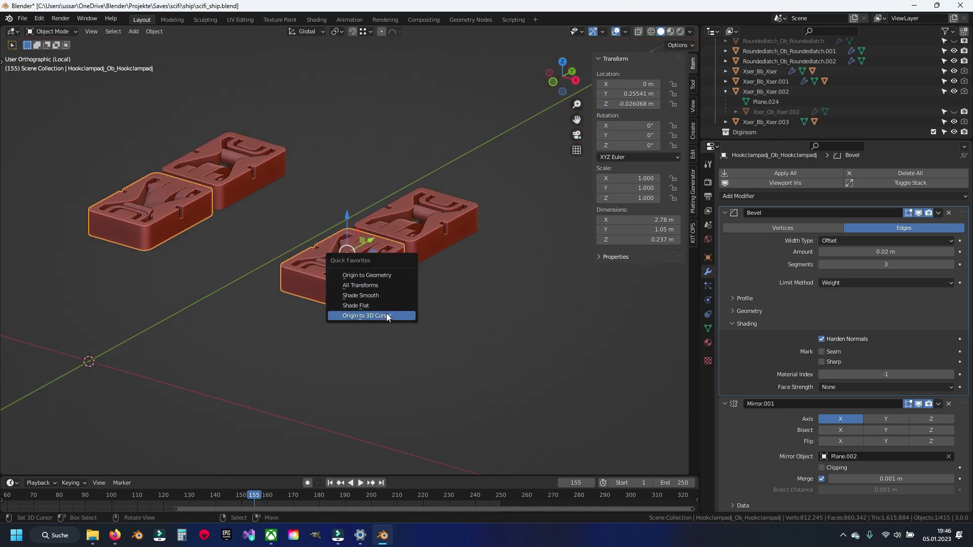
pyautogui.click(387, 317)
pyautogui.press('q')
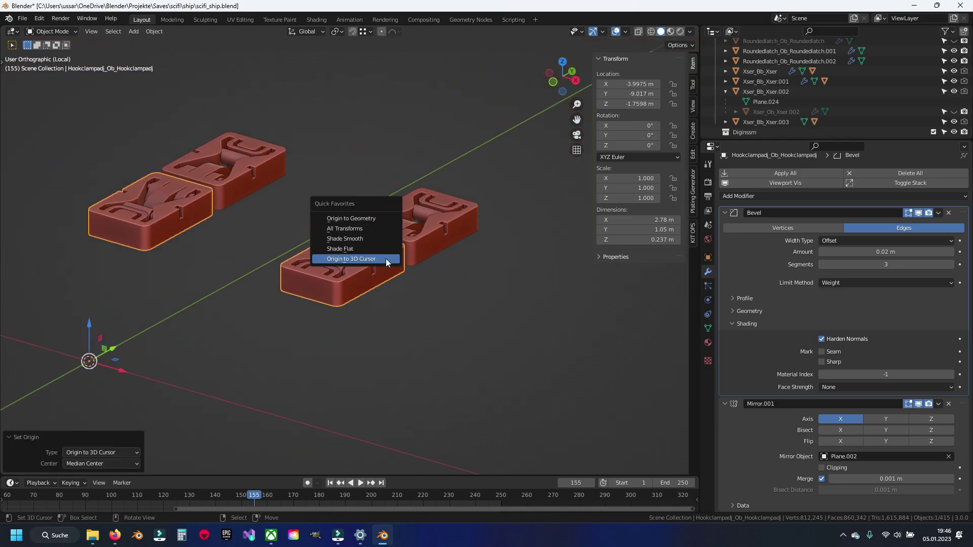
pyautogui.press('Escape')
pyautogui.hotkey('ctrl', 'a')
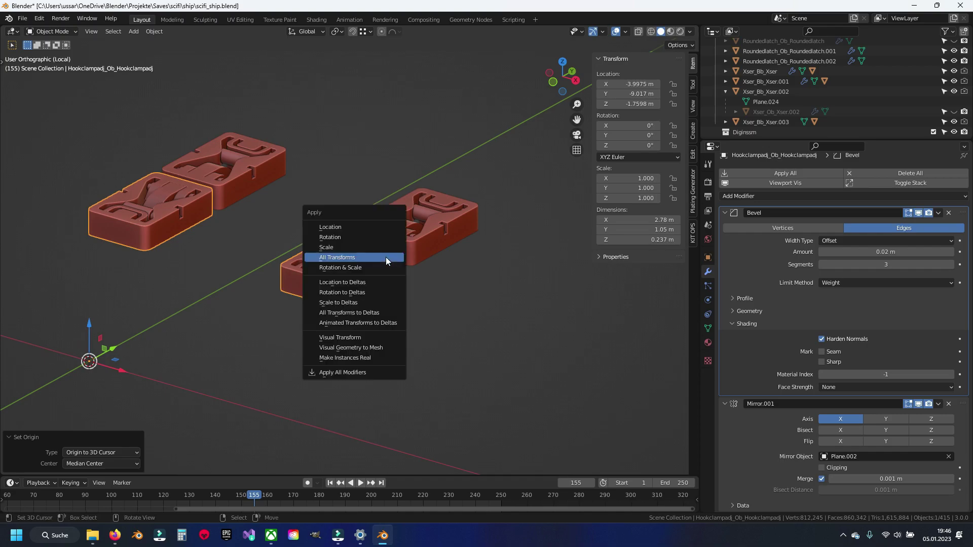
pyautogui.click(421, 228)
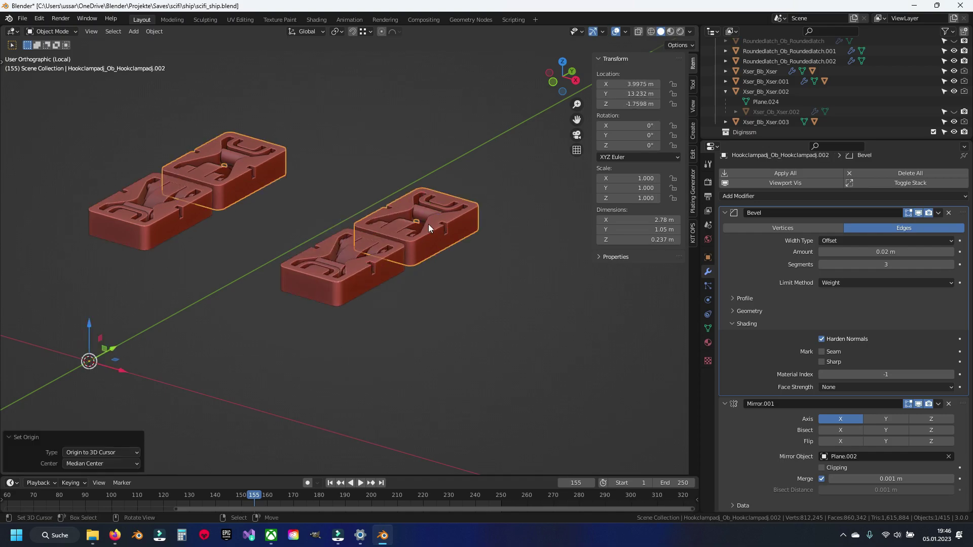
pyautogui.hotkey('ctrl', 'a')
pyautogui.click(427, 224)
# - Set a 0.35 mean bevel weight on the Hookclampadj clamp part's edges
pyautogui.scroll(1, 415, 229)
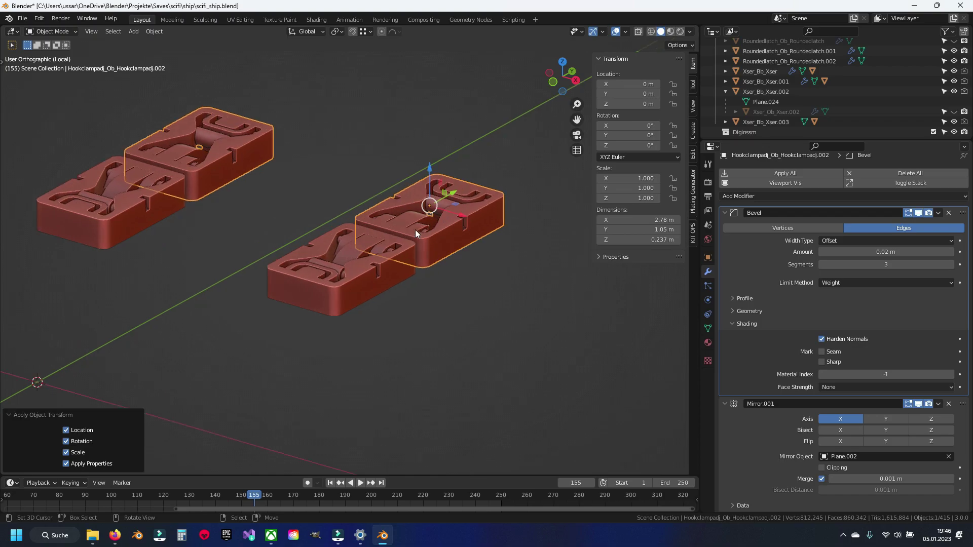
pyautogui.click(421, 226)
pyautogui.scroll(2, 433, 221)
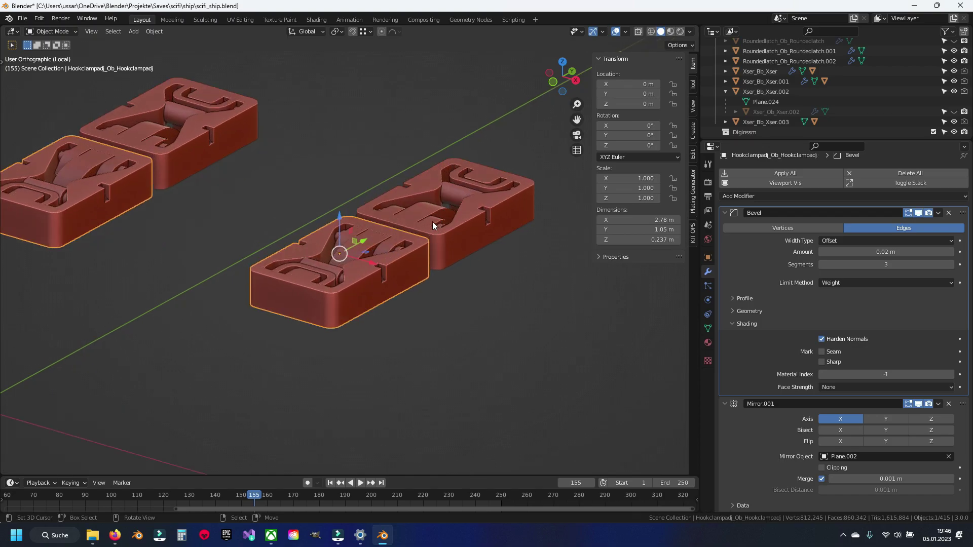
pyautogui.scroll(6, 399, 311)
pyautogui.press('Tab')
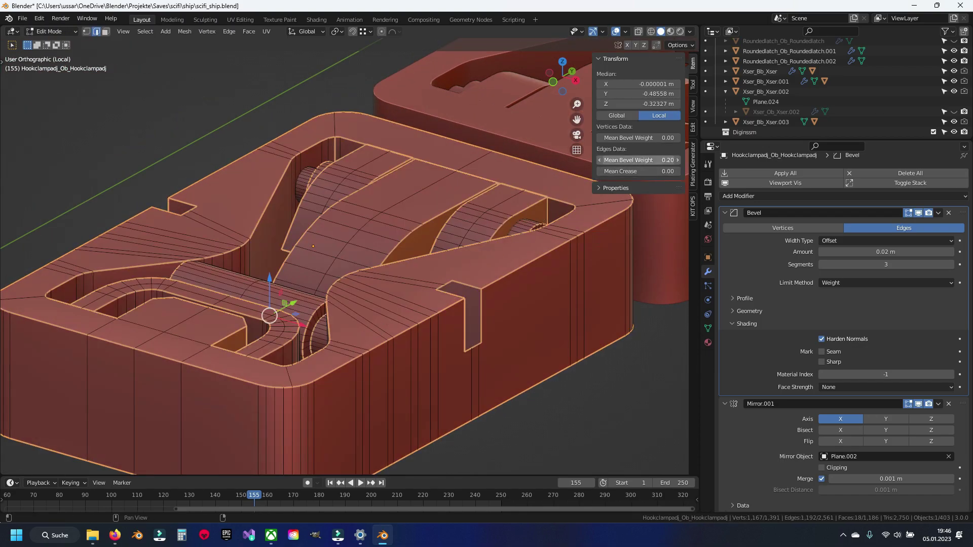
pyautogui.write('0.35')
pyautogui.press('Return')
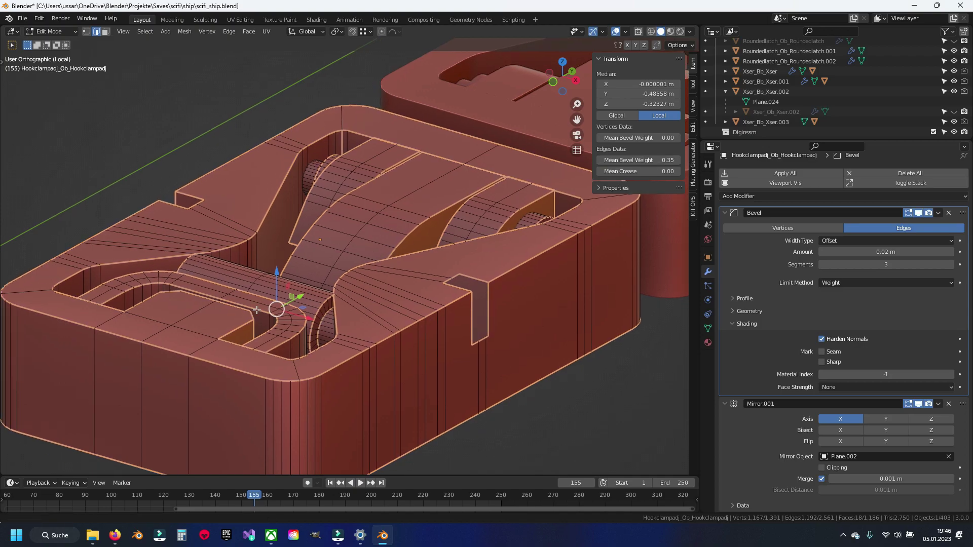
pyautogui.press('Tab')
pyautogui.scroll(4, 279, 335)
pyautogui.scroll(-2, 282, 336)
pyautogui.scroll(-2, 304, 325)
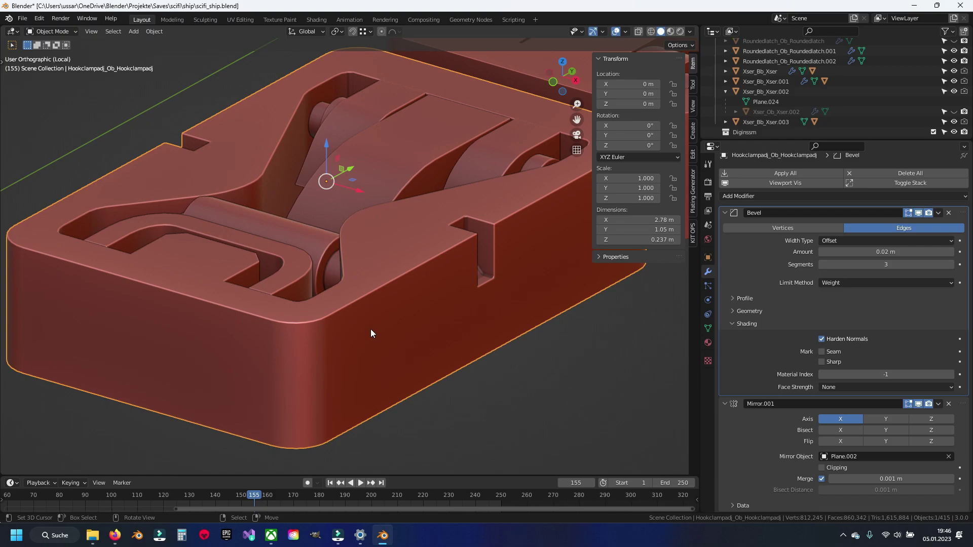
pyautogui.scroll(1, 370, 331)
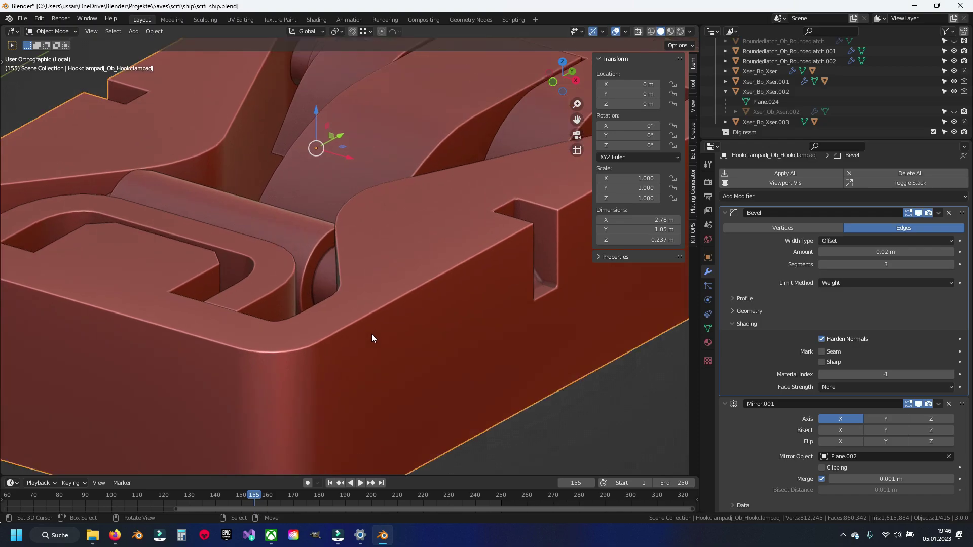
# - Move the clamp part's origin to the 3D cursor and apply all transforms
pyautogui.press('q')
pyautogui.click(371, 333)
pyautogui.press('q')
pyautogui.click(422, 292)
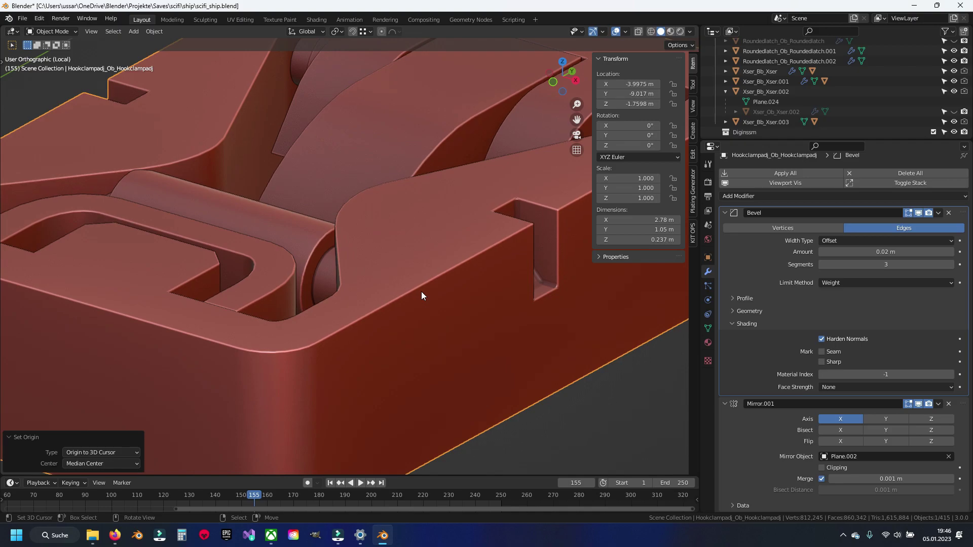
pyautogui.press('q')
pyautogui.click(421, 290)
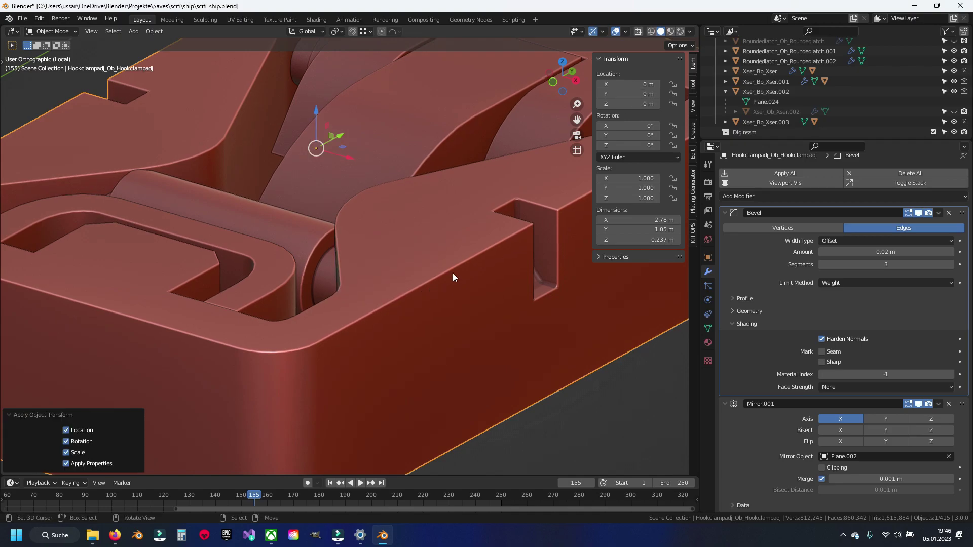
pyautogui.scroll(-5, 445, 278)
# - Set a 0.35 mean bevel weight on Hookclampadj.002's connected geometry
pyautogui.moveTo(466, 269)
pyautogui.keyDown('shift'); pyautogui.mouseDown(button='middle')
pyautogui.moveTo(341, 339)
pyautogui.moveTo(376, 298)
pyautogui.moveTo(402, 318)
pyautogui.mouseUp(button='middle'); pyautogui.keyUp('shift')
pyautogui.scroll(6, 340, 339)
pyautogui.click(406, 287)
pyautogui.press('Tab')
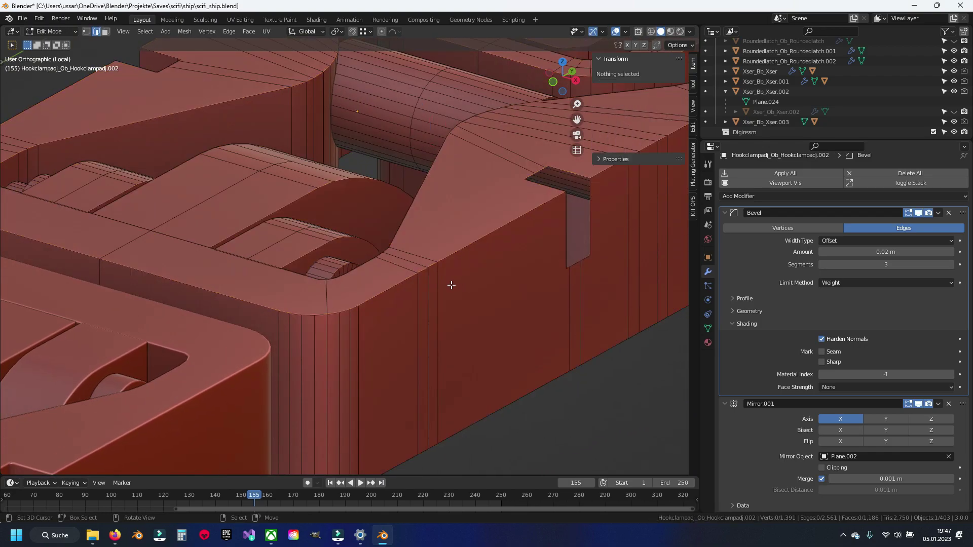
pyautogui.press('l')
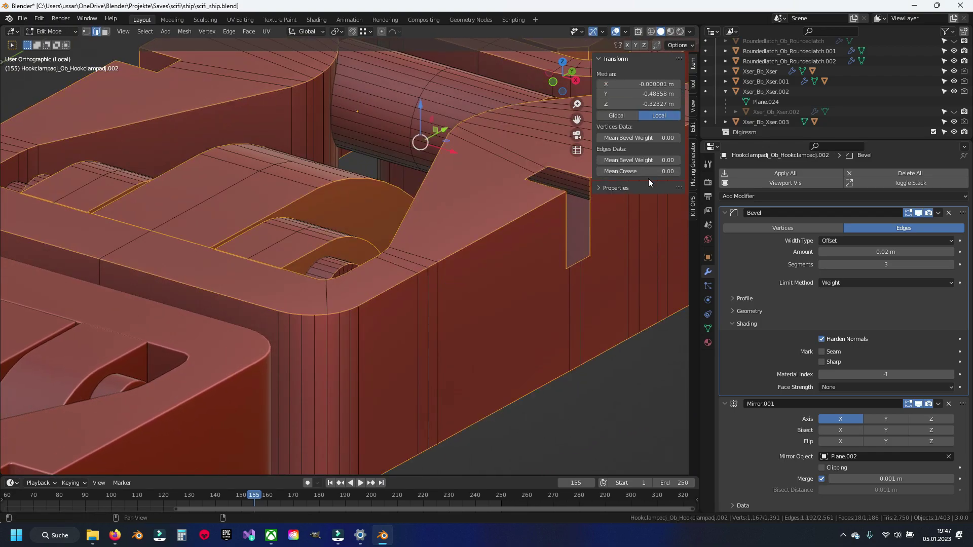
pyautogui.write('5')
pyautogui.press('Return')
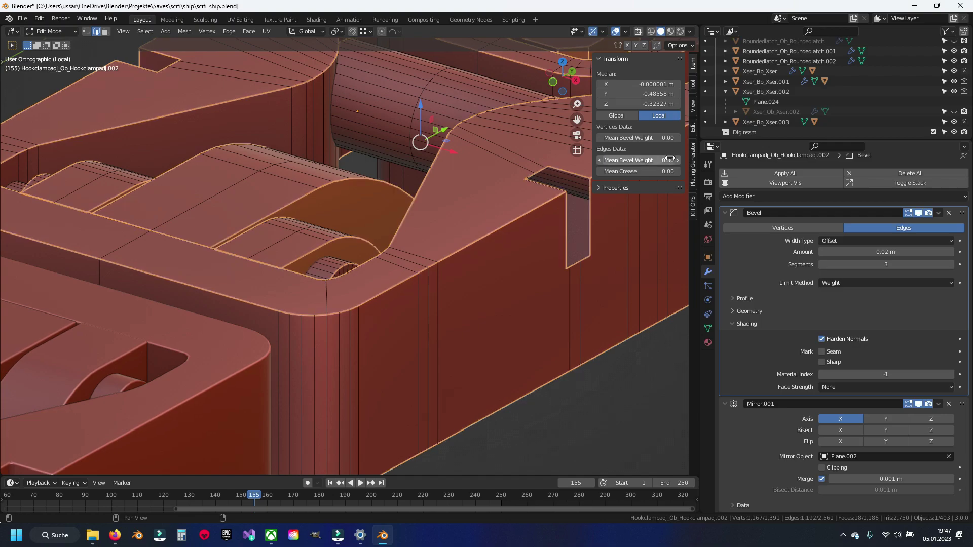
pyautogui.hotkey('alt', 'q')
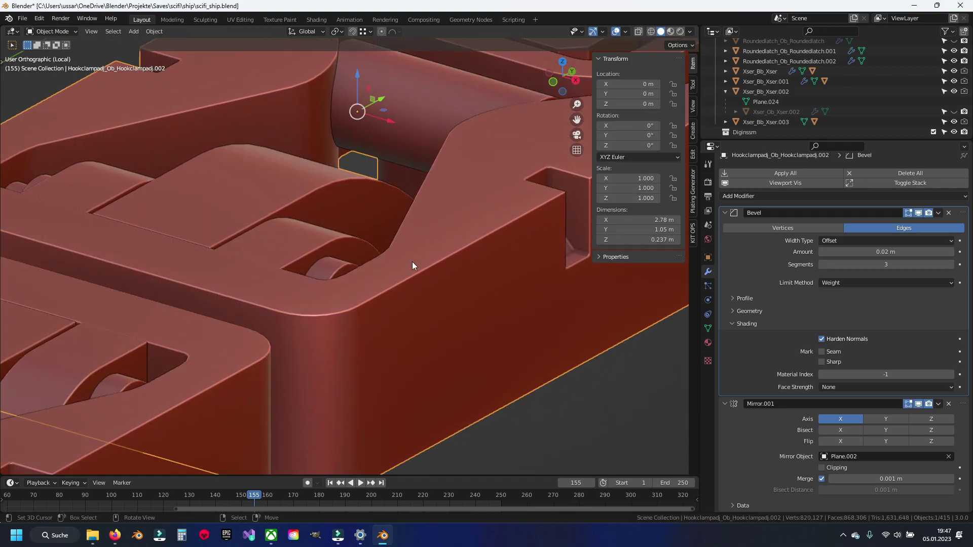
pyautogui.hotkey('alt', 'q')
pyautogui.press('Return')
pyautogui.press('Tab')
pyautogui.scroll(-2, 389, 254)
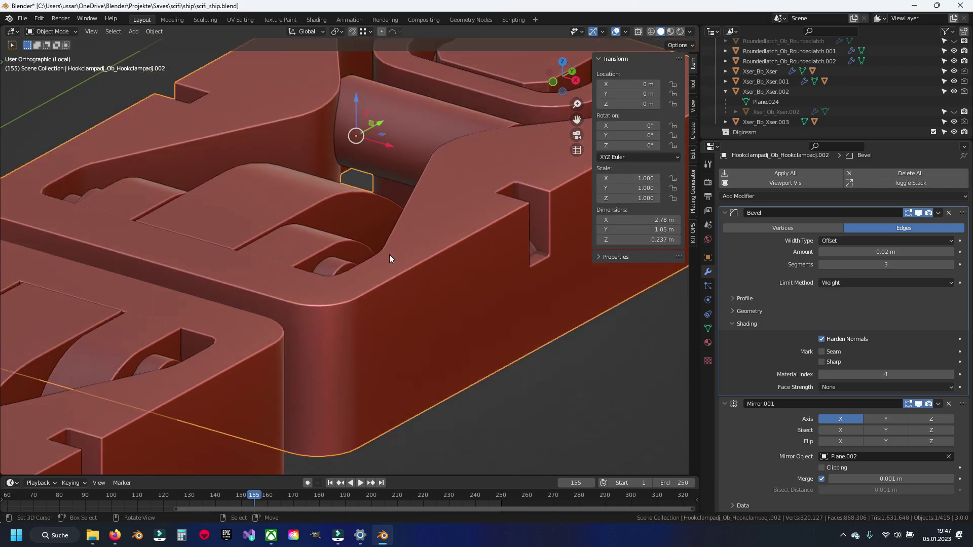
pyautogui.scroll(-3, 390, 278)
pyautogui.scroll(3, 355, 284)
pyautogui.scroll(2, 348, 299)
# - Exit local view, delete the clamp boxes, and save scifi_ship.blend
pyautogui.press('KP_Divide')
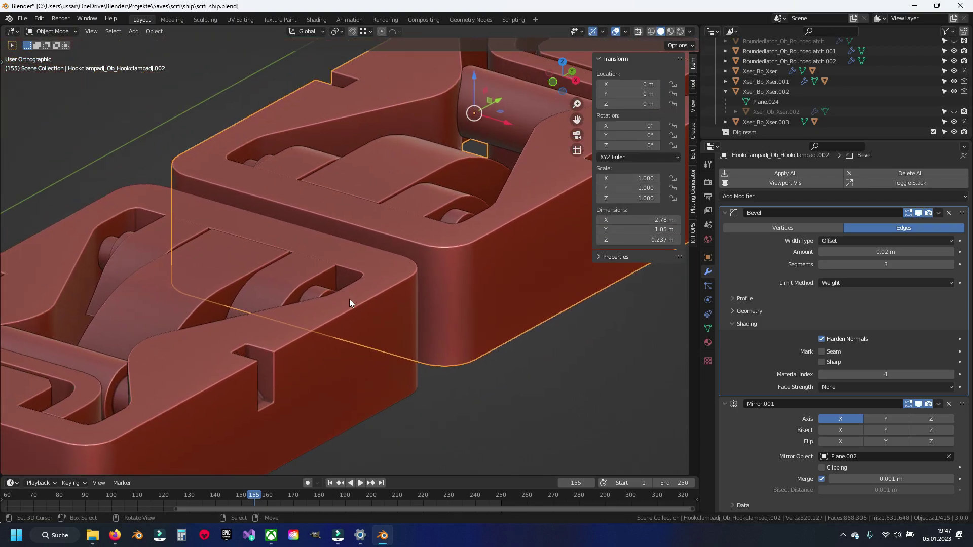
pyautogui.keyDown('shift'); pyautogui.click(403, 264); pyautogui.keyUp('shift')
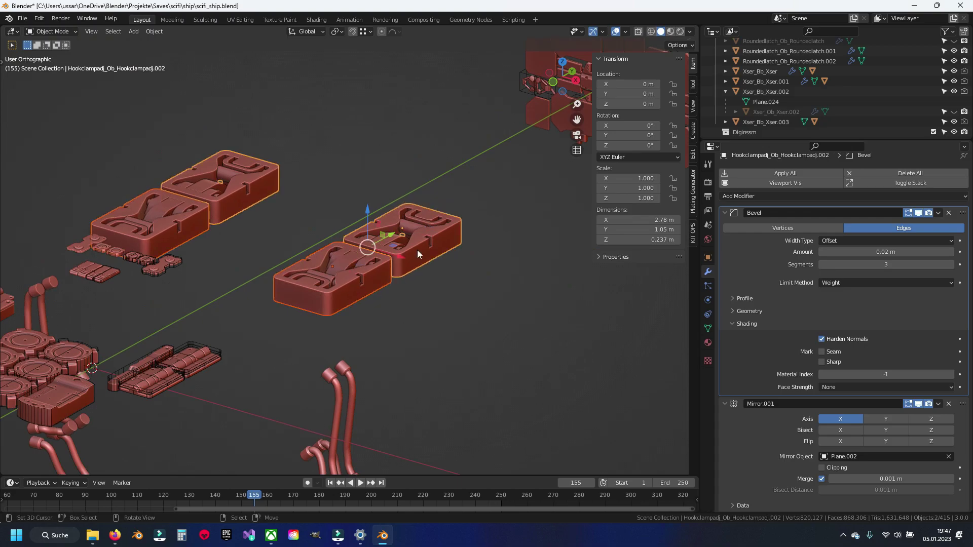
pyautogui.press('Delete')
pyautogui.hotkey('ctrl', 's')
# - Move the view to the Eleshaft frame part and select it
pyautogui.scroll(-3, 360, 265)
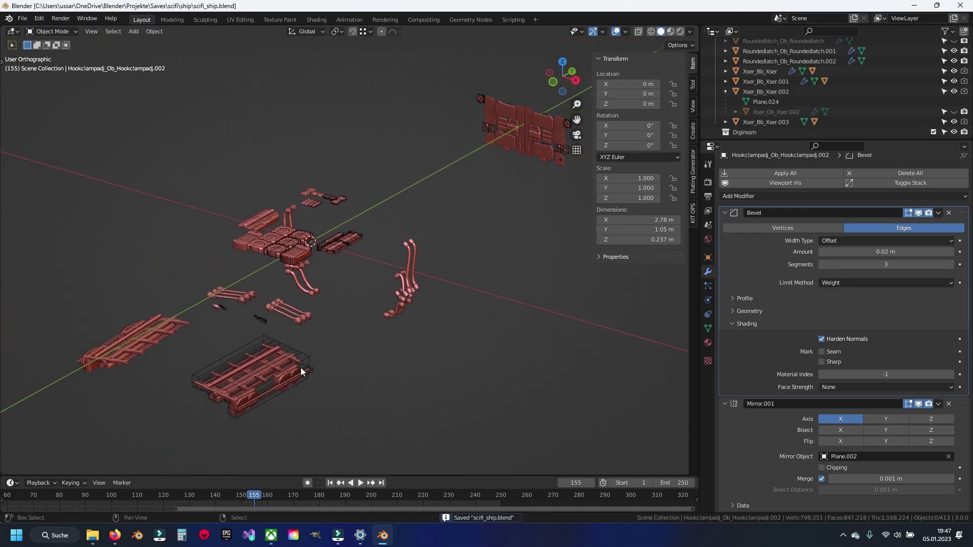
pyautogui.moveTo(361, 264); pyautogui.dragTo(372, 318, button='middle')
pyautogui.scroll(5, 372, 318)
pyautogui.scroll(3, 335, 378)
pyautogui.scroll(-2, 334, 403)
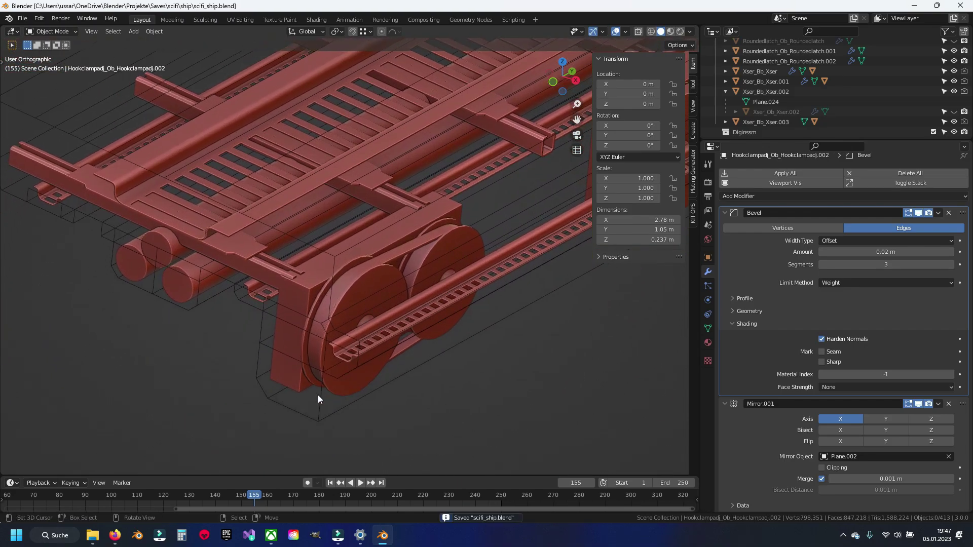
pyautogui.press('x')
pyautogui.click(311, 423)
pyautogui.scroll(1, 324, 315)
pyautogui.click(323, 315)
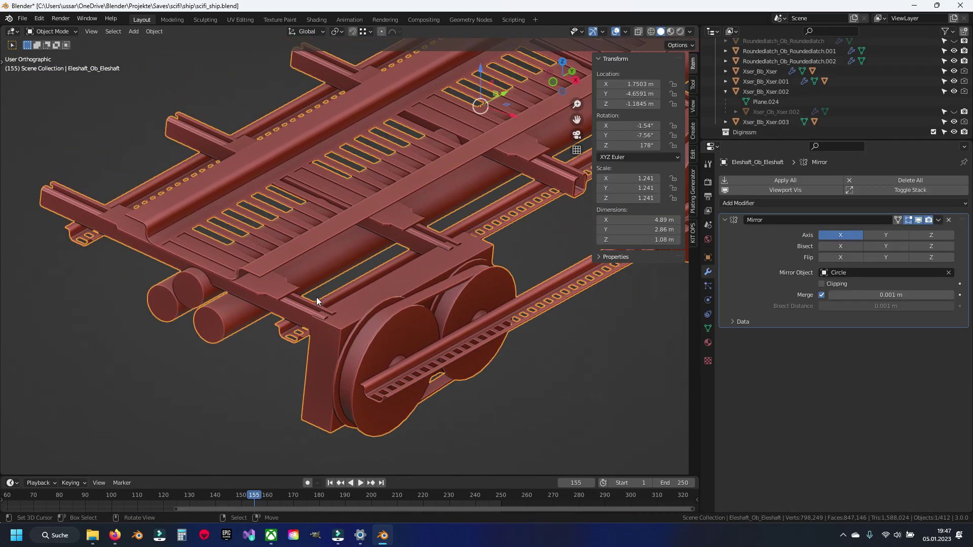
# - Mark every edge of the Eleshaft frame sharp and set its bevel weight and crease to 0
pyautogui.press('Tab')
pyautogui.press('a')
pyautogui.hotkey('ctrl', 'e')
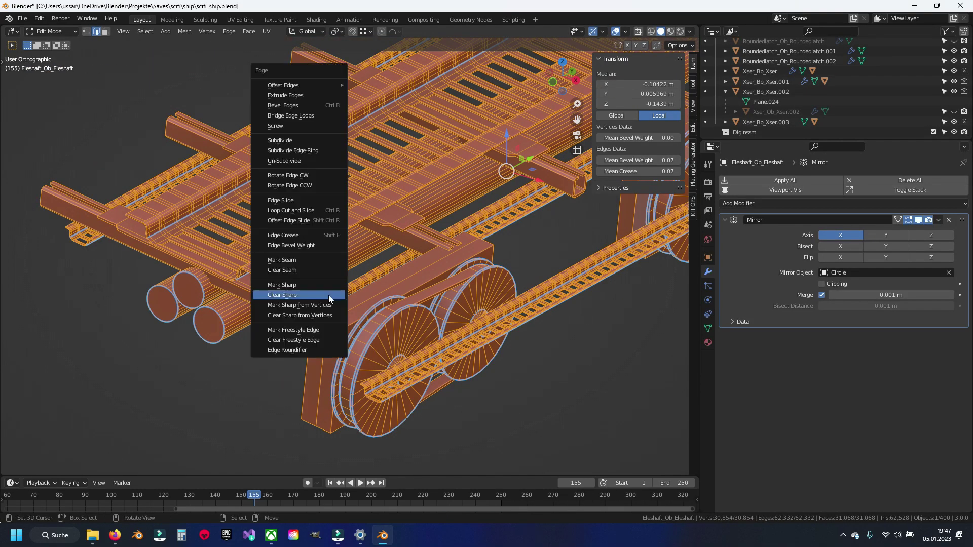
pyautogui.click(329, 293)
pyautogui.click(631, 158)
pyautogui.write('0')
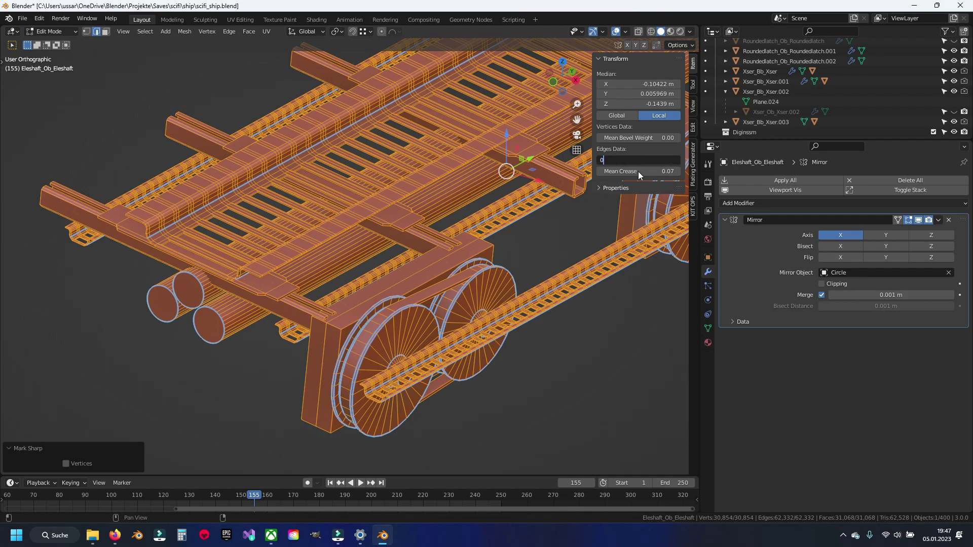
pyautogui.press('Tab')
pyautogui.write('0')
pyautogui.press('Return')
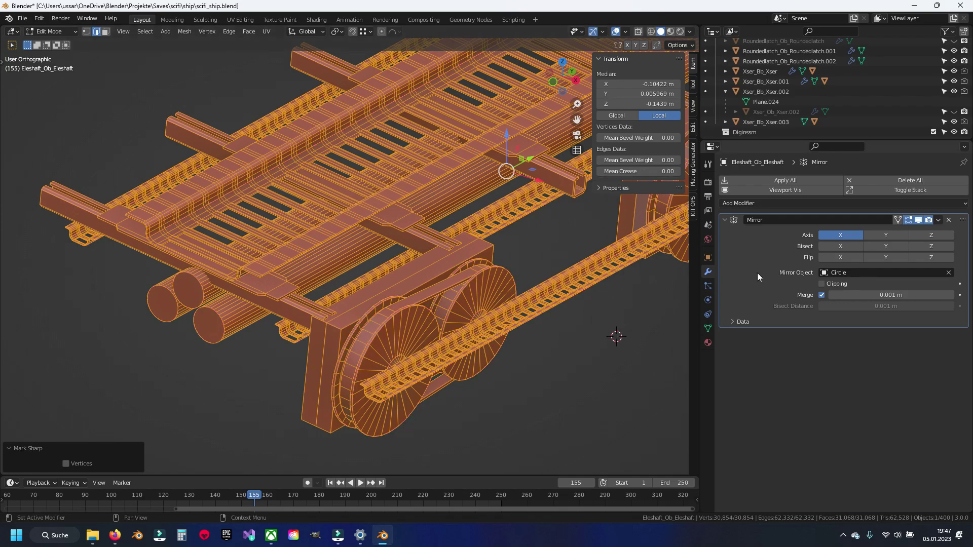
# - Add a Bevel modifier below the Mirror, limited by Weight, with amount 0.02 and 3 segments
pyautogui.click(763, 204)
pyautogui.click(766, 244)
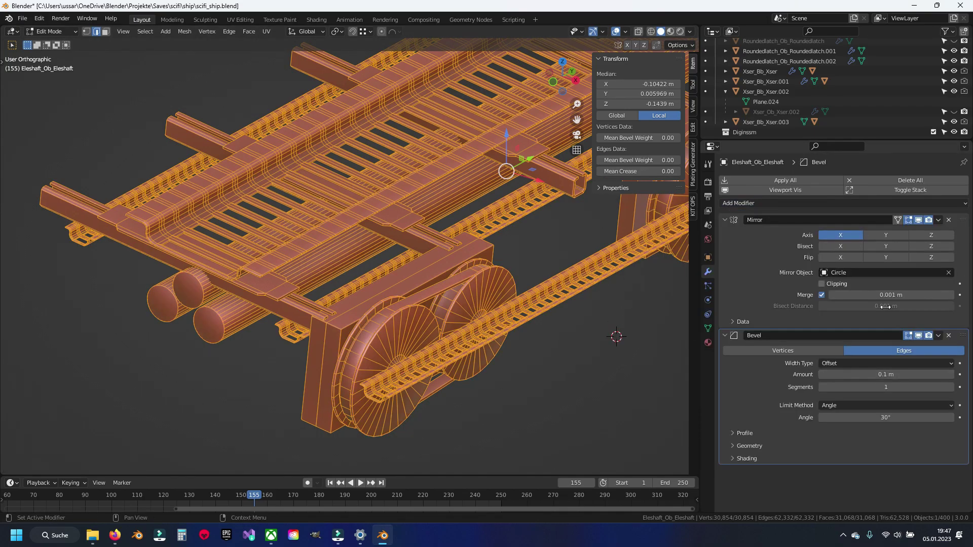
pyautogui.click(871, 404)
pyautogui.click(846, 436)
pyautogui.click(890, 375)
pyautogui.write('1')
pyautogui.press('Return')
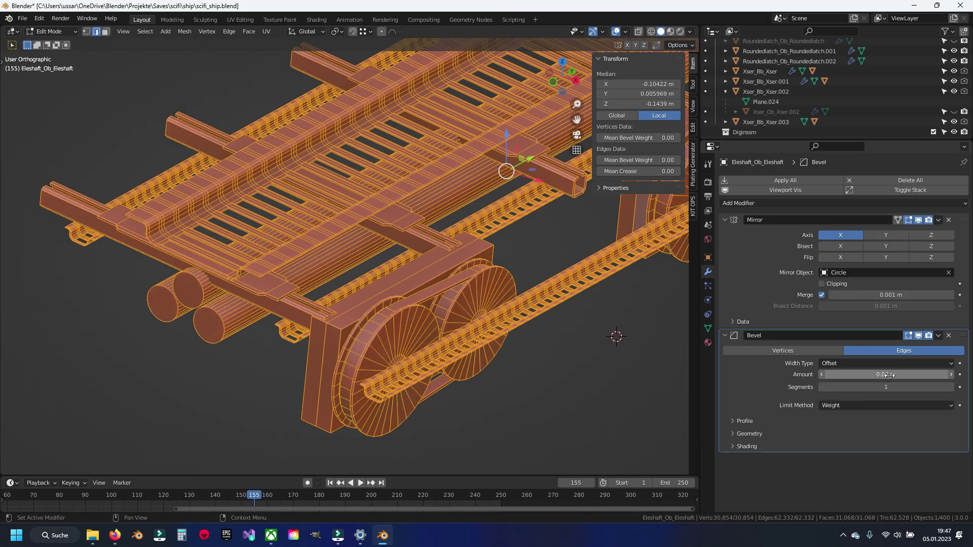
pyautogui.click(892, 388)
# - Set the bevel's outer miter to Arc, enable Harden Normals, and deselect all geometry
pyautogui.click(752, 434)
pyautogui.click(836, 449)
pyautogui.click(824, 494)
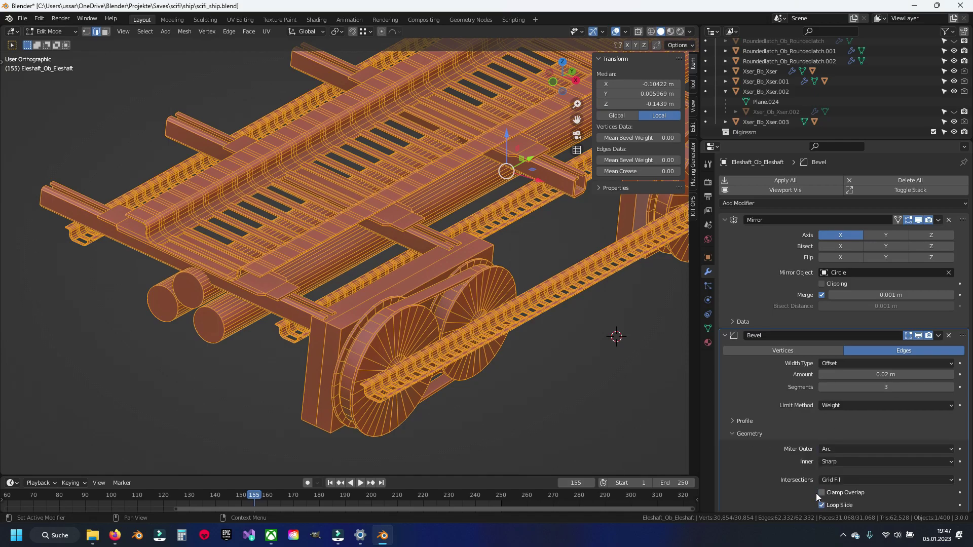
pyautogui.scroll(-1, 790, 471)
pyautogui.scroll(-3, 745, 505)
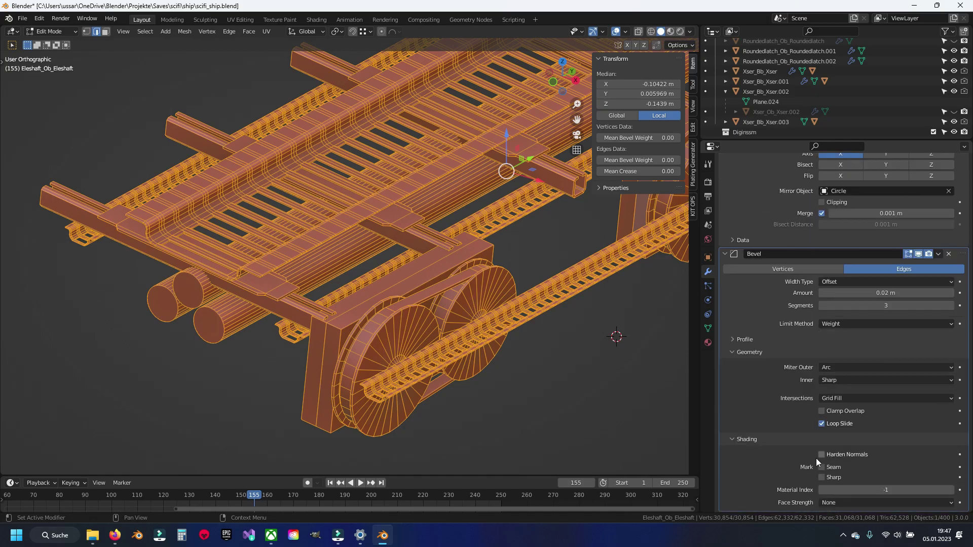
pyautogui.click(821, 454)
pyautogui.hotkey('alt', 'a')
pyautogui.rightClick(450, 328)
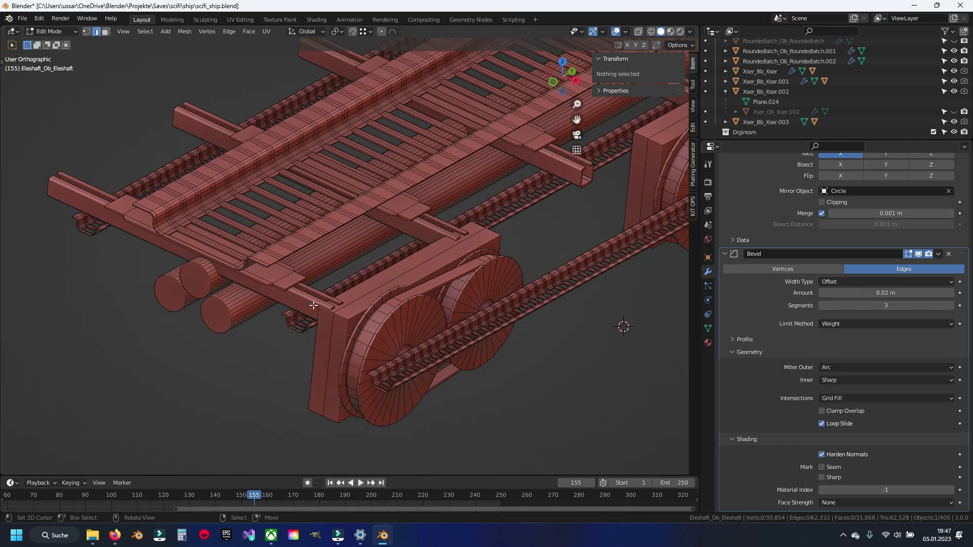
# - Select all sharp edges of the frame and edit their bevel weight
pyautogui.rightClick(405, 352)
pyautogui.rightClick(351, 322)
pyautogui.click(365, 400)
pyautogui.keyDown('shift'); pyautogui.moveTo(665, 170); pyautogui.dragTo(670, 191, button='middle'); pyautogui.keyUp('shift')
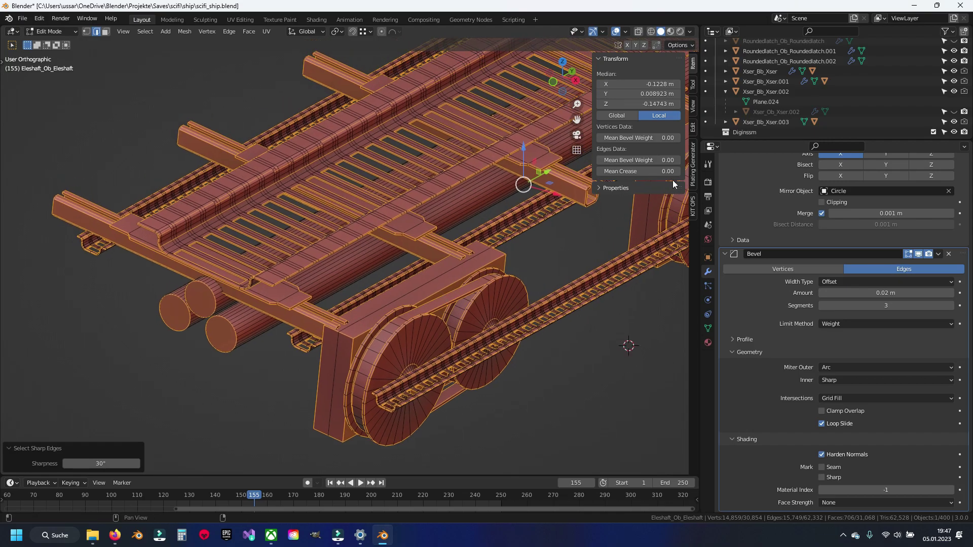
pyautogui.click(657, 160)
pyautogui.press('BackSpace')
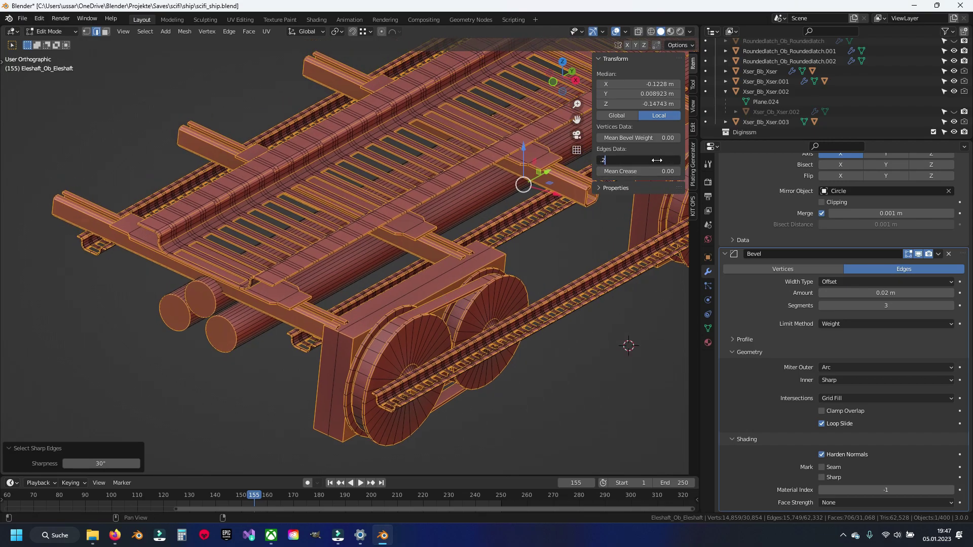
pyautogui.press('Return')
# - Preview the bevelled frame, then set the edges' mean bevel weight to 0.15
pyautogui.press('Tab')
pyautogui.scroll(5, 348, 304)
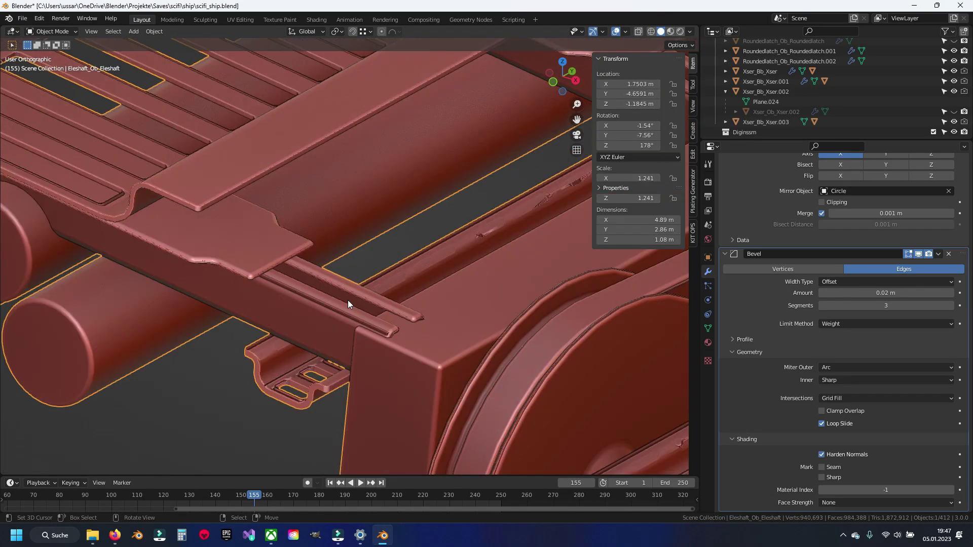
pyautogui.press('Tab')
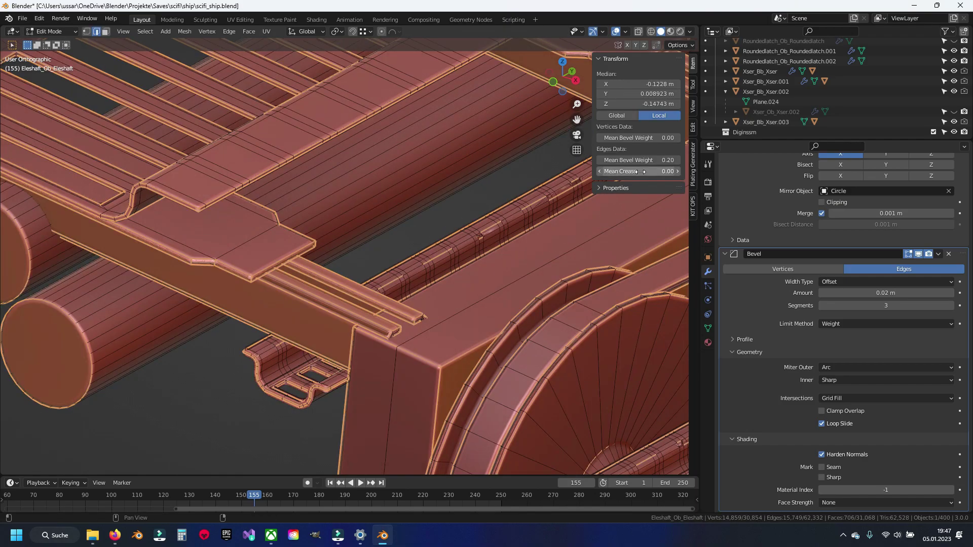
pyautogui.click(644, 160)
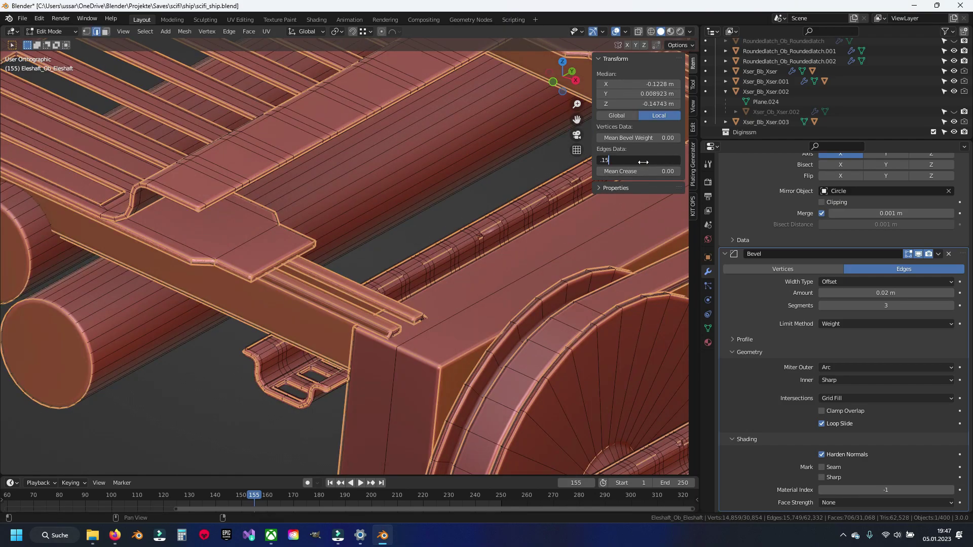
pyautogui.press('Return')
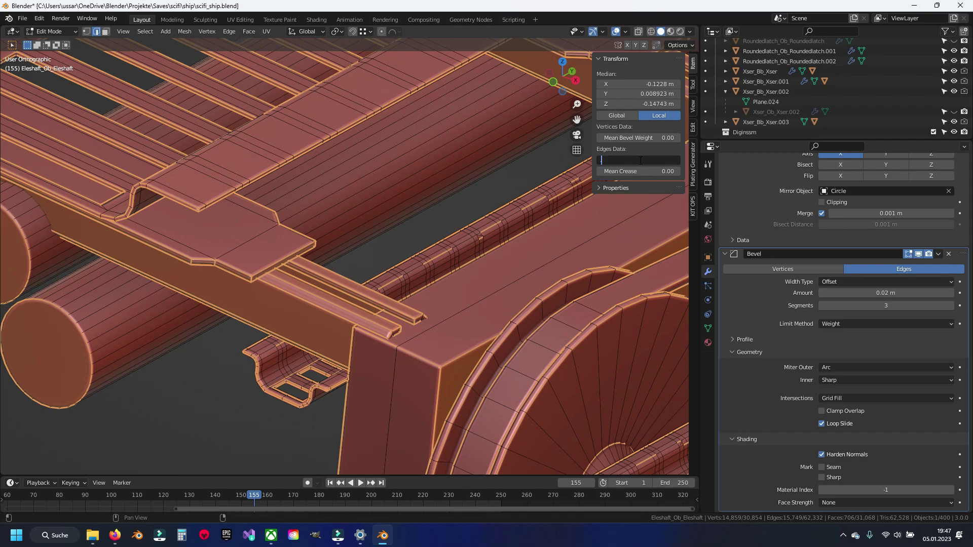
pyautogui.write('1')
pyautogui.press('Return')
# - Return to Object Mode, inspect the chassis, and save scifi_ship.blend
pyautogui.moveTo(482, 243)
pyautogui.mouseDown(button='middle')
pyautogui.moveTo(320, 289)
pyautogui.moveTo(300, 328)
pyautogui.mouseUp(button='middle')
pyautogui.press('Tab')
pyautogui.scroll(-5, 320, 289)
pyautogui.scroll(5, 308, 327)
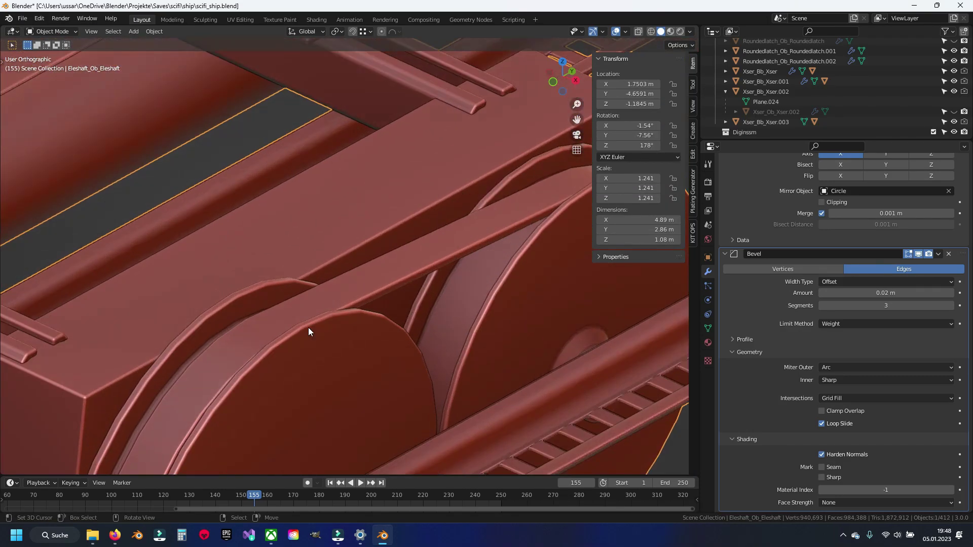
pyautogui.scroll(-5, 294, 254)
pyautogui.moveTo(293, 255); pyautogui.dragTo(343, 282, button='middle')
pyautogui.scroll(-4, 343, 281)
pyautogui.moveTo(455, 345)
pyautogui.mouseDown(button='middle')
pyautogui.moveTo(390, 315)
pyautogui.moveTo(434, 318)
pyautogui.moveTo(321, 342)
pyautogui.mouseUp(button='middle')
pyautogui.scroll(1, 322, 342)
pyautogui.scroll(3, 365, 336)
pyautogui.moveTo(412, 330); pyautogui.dragTo(326, 303, button='middle')
pyautogui.scroll(3, 330, 305)
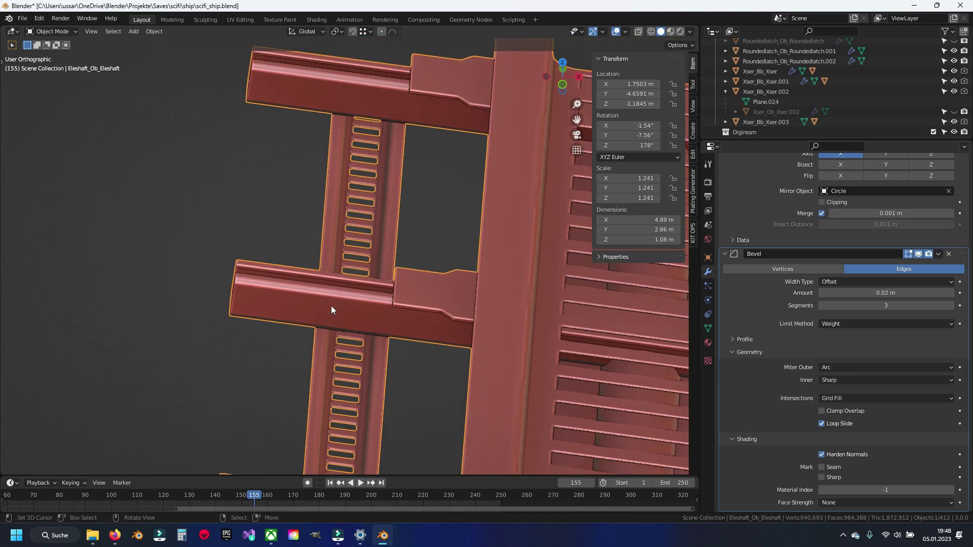
pyautogui.scroll(3, 330, 306)
pyautogui.hotkey('ctrl', 's')
# - Orbit and zoom around the ship parts to review the bevelled chassis
pyautogui.scroll(-5, 345, 300)
pyautogui.moveTo(346, 300)
pyautogui.mouseDown(button='middle')
pyautogui.moveTo(290, 306)
pyautogui.moveTo(305, 300)
pyautogui.mouseUp(button='middle')
pyautogui.scroll(2, 253, 332)
pyautogui.moveTo(253, 333)
pyautogui.mouseDown(button='middle')
pyautogui.moveTo(202, 364)
pyautogui.moveTo(173, 347)
pyautogui.mouseUp(button='middle')
pyautogui.scroll(3, 242, 346)
pyautogui.scroll(3, 242, 346)
pyautogui.scroll(2, 279, 314)
pyautogui.scroll(2, 336, 309)
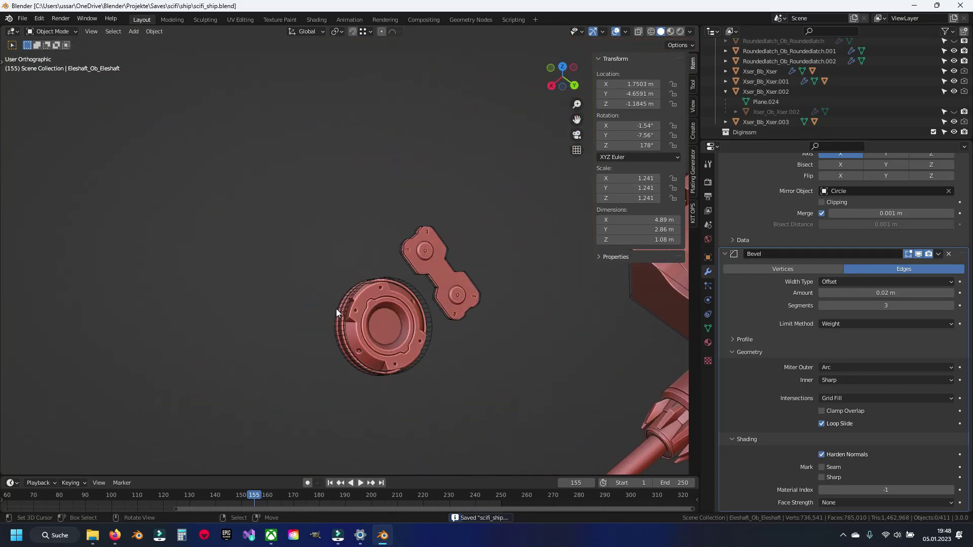
# - Delete all of the plate's linked vertices in Edit Mode
pyautogui.scroll(2, 249, 299)
pyautogui.scroll(-1, 249, 296)
pyautogui.click(353, 226)
pyautogui.press('Tab')
pyautogui.hotkey('ctrl', 'l')
pyautogui.press('x')
pyautogui.click(354, 232)
pyautogui.press('Tab')
# - Delete the plate object, save, and delete the wire cylinder around the wheel
pyautogui.click(380, 231)
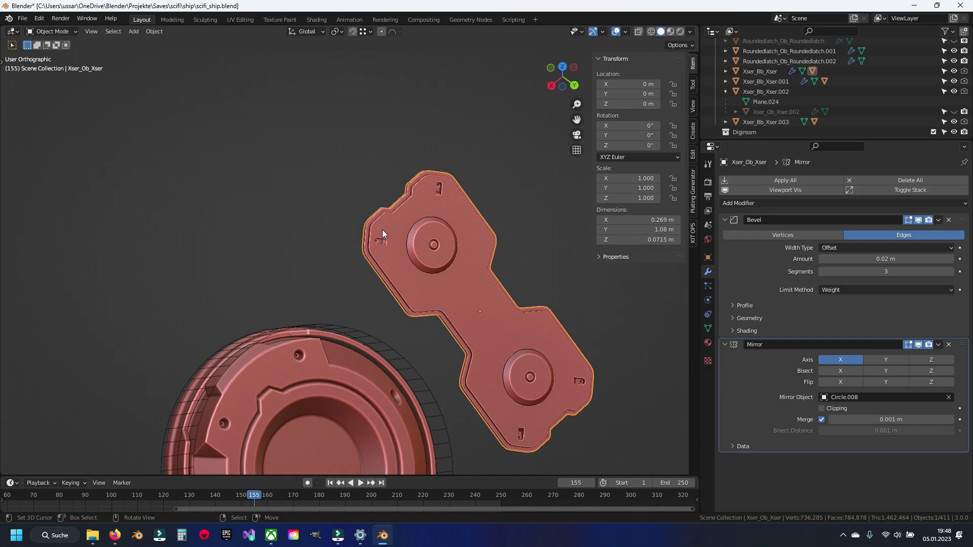
pyautogui.click(735, 332)
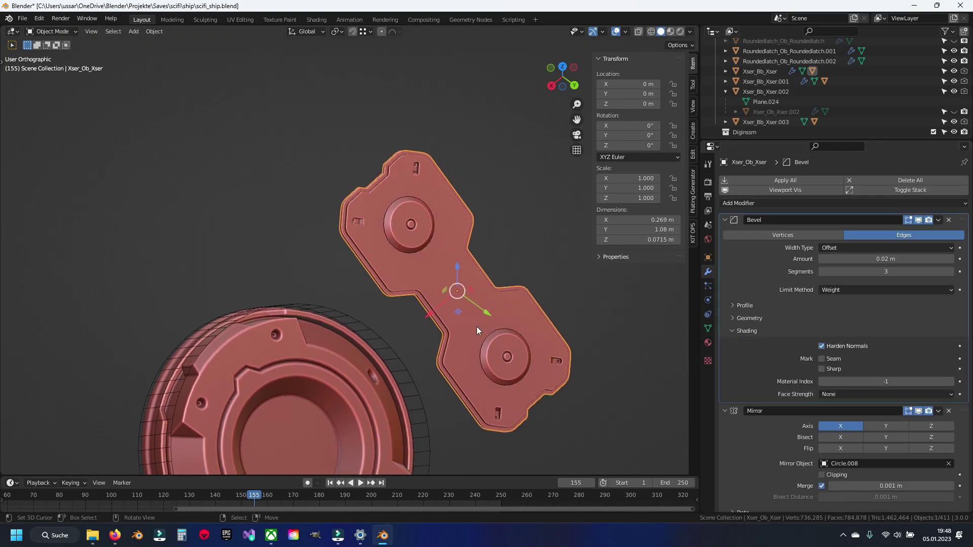
pyautogui.press('Delete')
pyautogui.hotkey('ctrl', 's')
pyautogui.click(469, 195)
pyautogui.press('Delete')
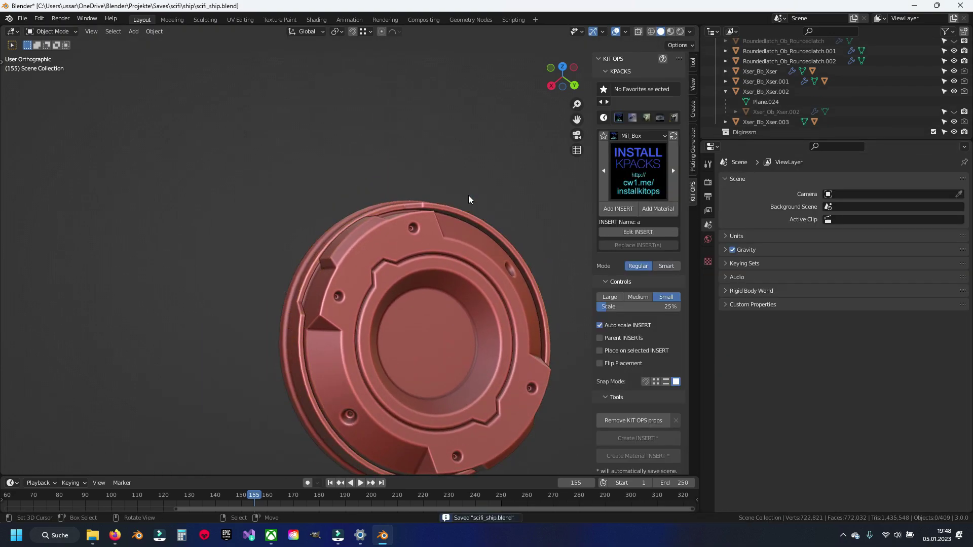
# - Mark all inner ring edges sharp and set their bevel weight and crease to 0
pyautogui.click(456, 228)
pyautogui.press('Tab')
pyautogui.scroll(3, 415, 271)
pyautogui.press('a')
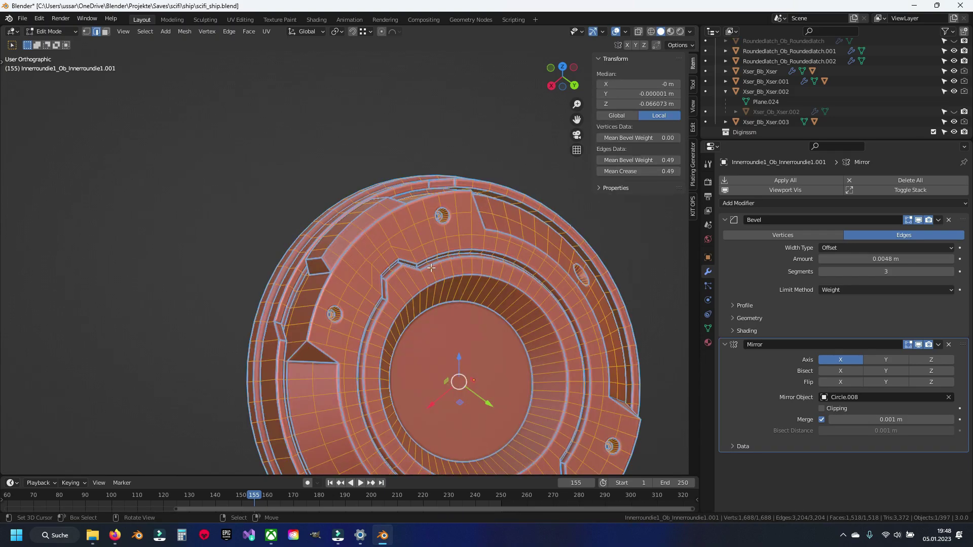
pyautogui.hotkey('ctrl', 'e')
pyautogui.click(431, 266)
pyautogui.click(642, 161)
pyautogui.write('0')
pyautogui.press('Return')
pyautogui.click(638, 171)
pyautogui.write('0')
pyautogui.press('Return')
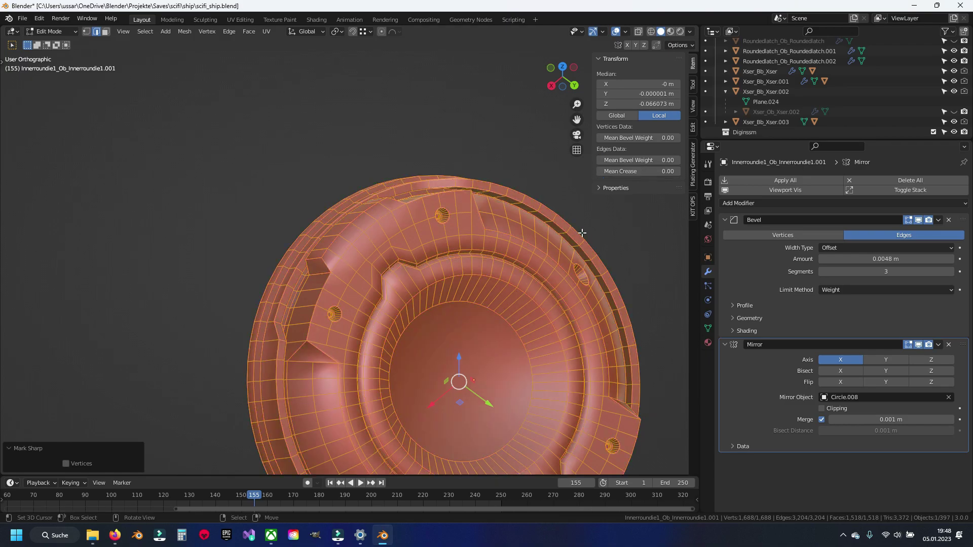
# - Set the ring's bevel amount to 0.02 m and give only its sharp edges 0.2 bevel weight
pyautogui.click(902, 258)
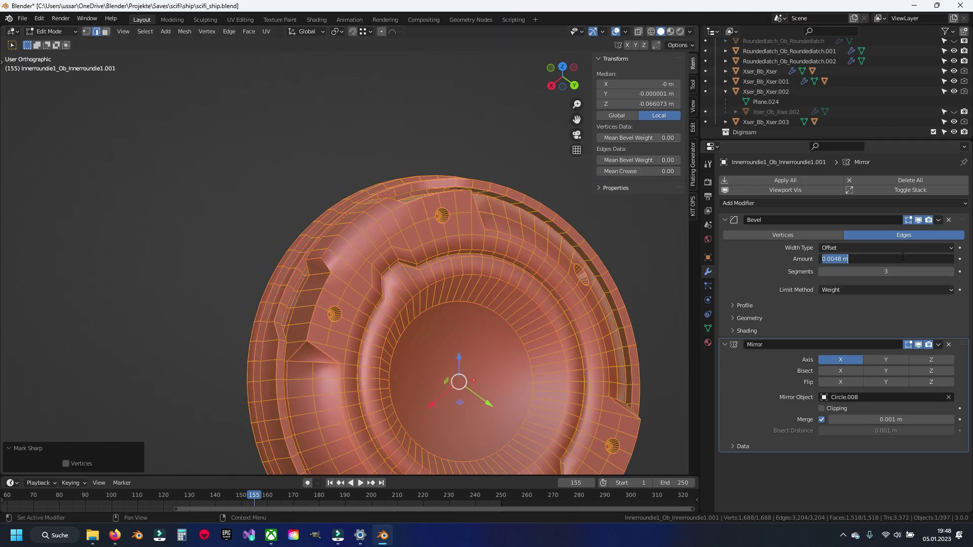
pyautogui.click(746, 330)
pyautogui.keyDown('shift'); pyautogui.moveTo(517, 333); pyautogui.dragTo(488, 293, button='middle'); pyautogui.keyUp('shift')
pyautogui.hotkey('alt', 'a')
pyautogui.press('q')
pyautogui.click(431, 277)
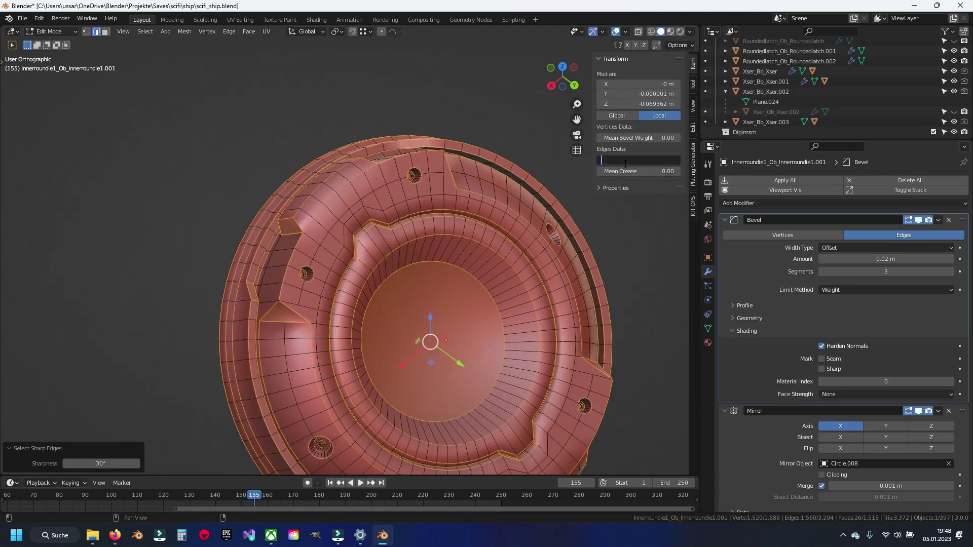
pyautogui.write('.2')
pyautogui.press('Return')
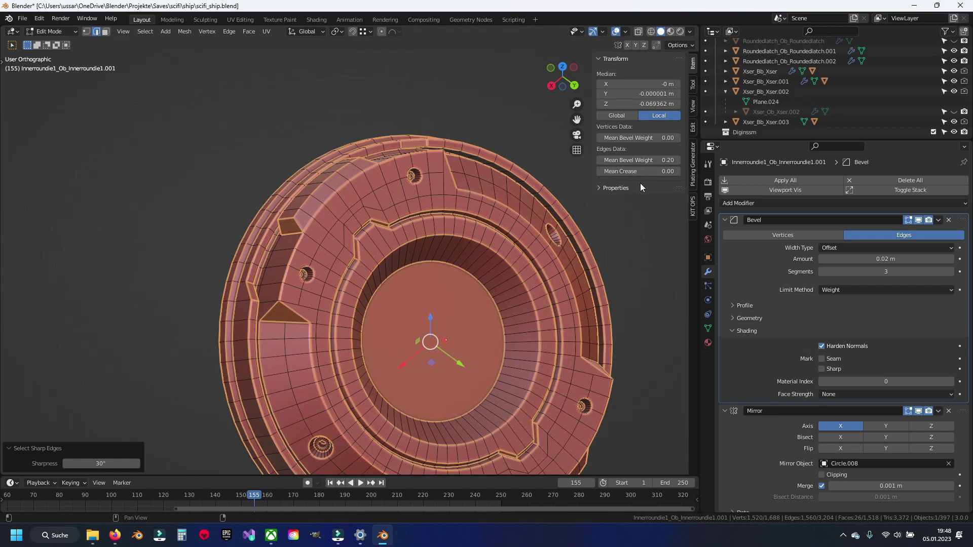
pyautogui.press('Tab')
pyautogui.press('KP_Divide')
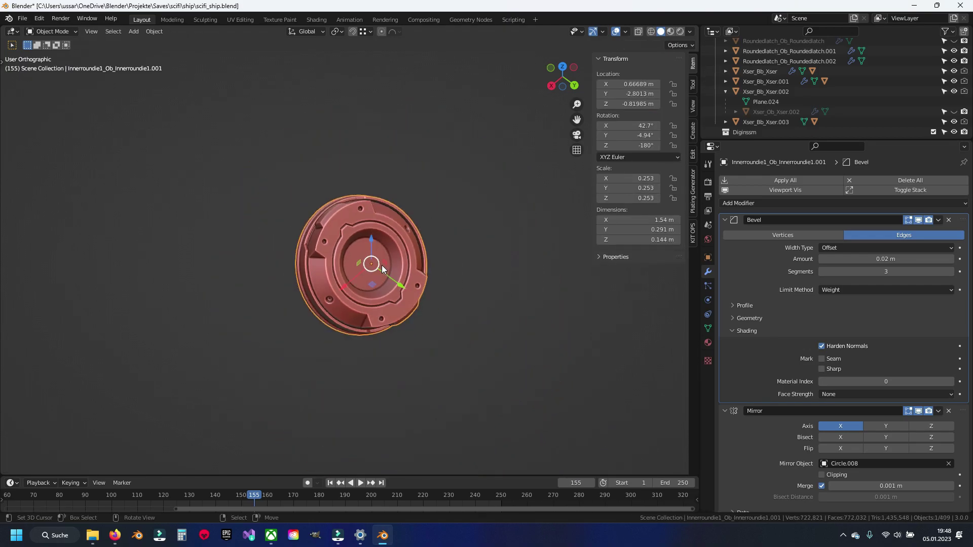
# - Save, then navigate to the round parts and select the Circular1.009 disc
pyautogui.hotkey('ctrl', 's')
pyautogui.scroll(3, 235, 214)
pyautogui.scroll(-5, 235, 208)
pyautogui.scroll(-3, 360, 193)
pyautogui.moveTo(391, 147); pyautogui.dragTo(330, 258, button='middle')
pyautogui.scroll(8, 338, 297)
pyautogui.click(337, 299)
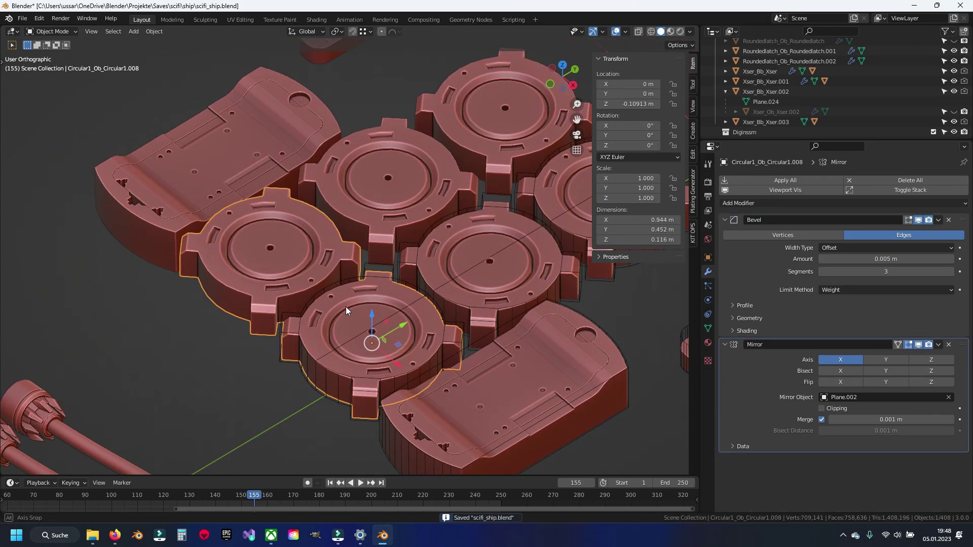
pyautogui.click(469, 273)
pyautogui.keyDown('shift'); pyautogui.moveTo(469, 272); pyautogui.dragTo(390, 304, button='middle'); pyautogui.keyUp('shift')
pyautogui.scroll(4, 396, 293)
pyautogui.click(396, 298)
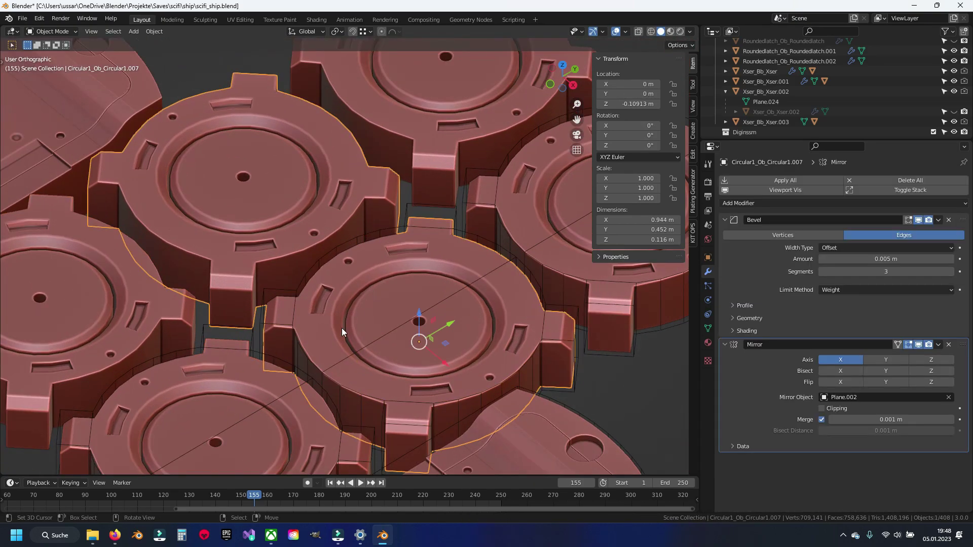
pyautogui.keyDown('shift'); pyautogui.moveTo(341, 327); pyautogui.dragTo(215, 338, button='middle'); pyautogui.keyUp('shift')
pyautogui.moveTo(492, 185)
pyautogui.keyDown('shift'); pyautogui.mouseDown(button='middle')
pyautogui.moveTo(439, 182)
pyautogui.moveTo(478, 163)
pyautogui.mouseUp(button='middle'); pyautogui.keyUp('shift')
pyautogui.click(439, 183)
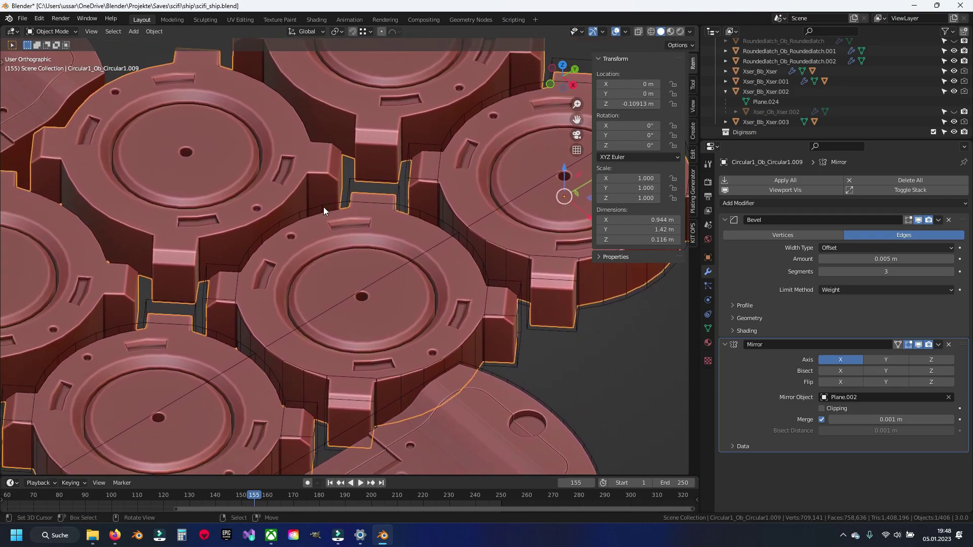
# - Delete the central disc and two other objects, then undo to restore them
pyautogui.click(321, 205)
pyautogui.press('x')
pyautogui.click(320, 205)
pyautogui.scroll(-2, 263, 257)
pyautogui.click(209, 269)
pyautogui.press('x')
pyautogui.moveTo(208, 269)
pyautogui.mouseDown(button='middle')
pyautogui.moveTo(276, 264)
pyautogui.moveTo(458, 106)
pyautogui.mouseUp(button='middle')
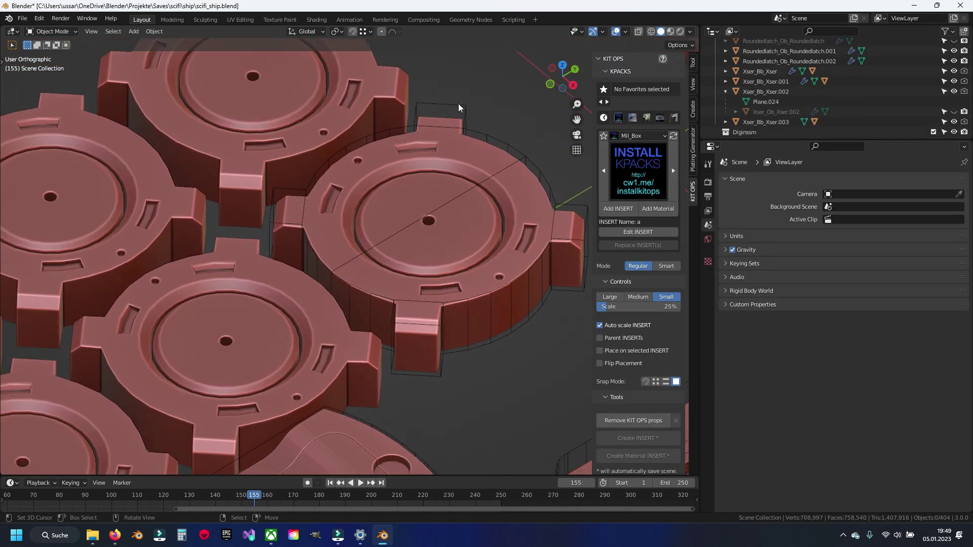
pyautogui.scroll(3, 458, 105)
pyautogui.click(461, 143)
pyautogui.press('x')
pyautogui.click(460, 143)
pyautogui.scroll(-5, 373, 226)
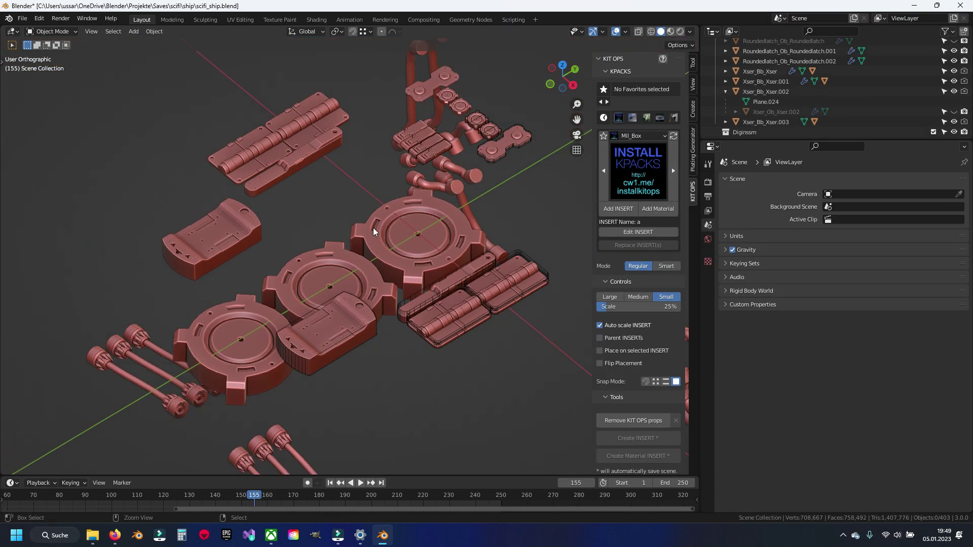
pyautogui.hotkey('ctrl', 'z')
# - Select the disc's whole linked mesh in Edit Mode, then save the file
pyautogui.scroll(5, 373, 227)
pyautogui.press('Tab')
pyautogui.click(456, 329)
pyautogui.hotkey('ctrl', 'l')
pyautogui.press('Tab')
pyautogui.hotkey('ctrl', 's')
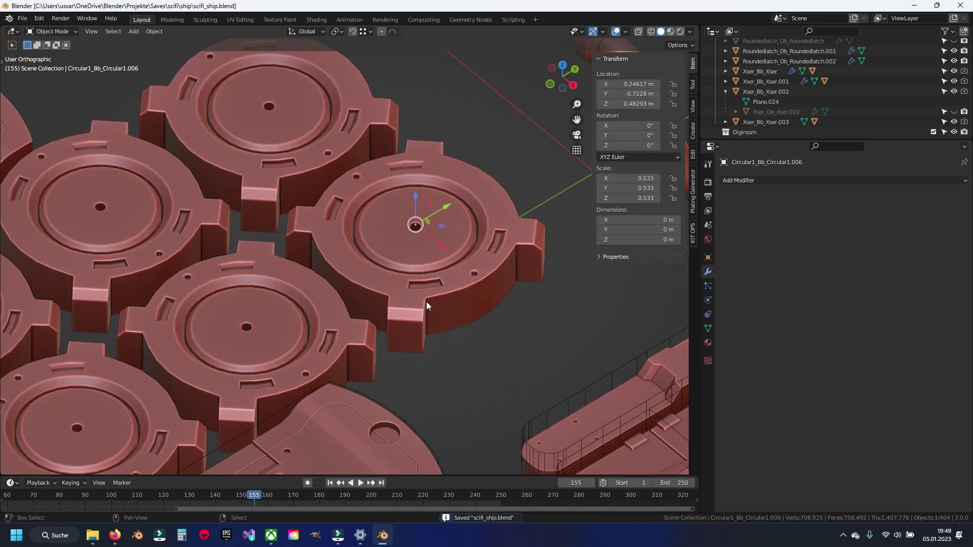
# - Reselect Circular1_Ob_Circular1.009 and change its Bevel Amount from 0.005 to 0.02 m
pyautogui.scroll(2, 418, 306)
pyautogui.click(455, 271)
pyautogui.keyDown('shift'); pyautogui.moveTo(333, 283); pyautogui.dragTo(394, 250, button='middle'); pyautogui.keyUp('shift')
pyautogui.click(860, 259)
pyautogui.press('Return')
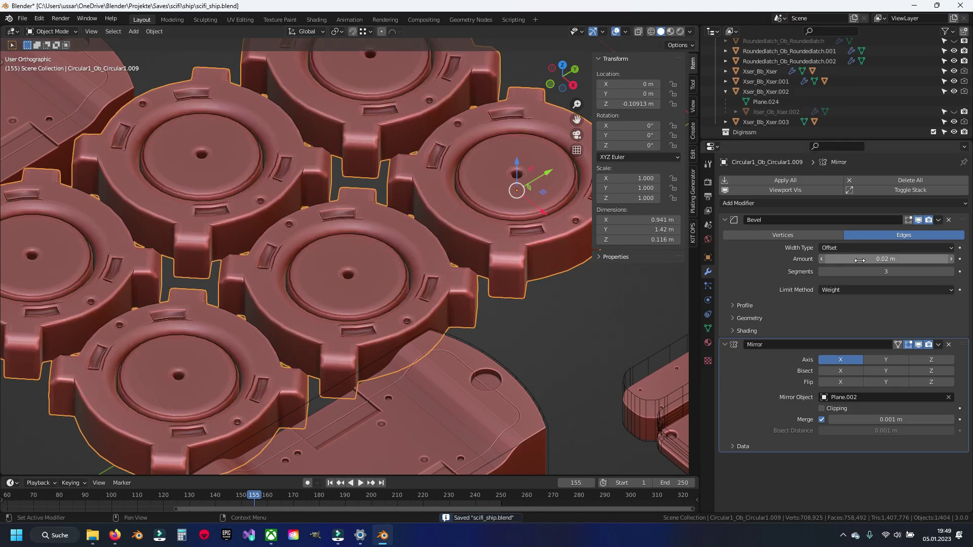
pyautogui.click(737, 331)
# - Enable Harden Normals on the disc's bevel and mark its edges sharp with crease and bevel weight 0
pyautogui.click(829, 347)
pyautogui.press('Tab')
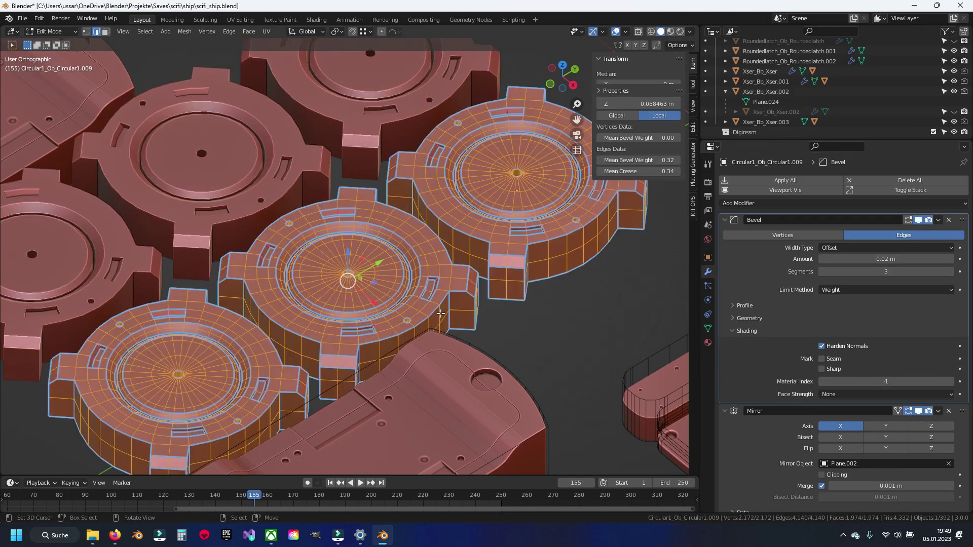
pyautogui.hotkey('ctrl', 'e')
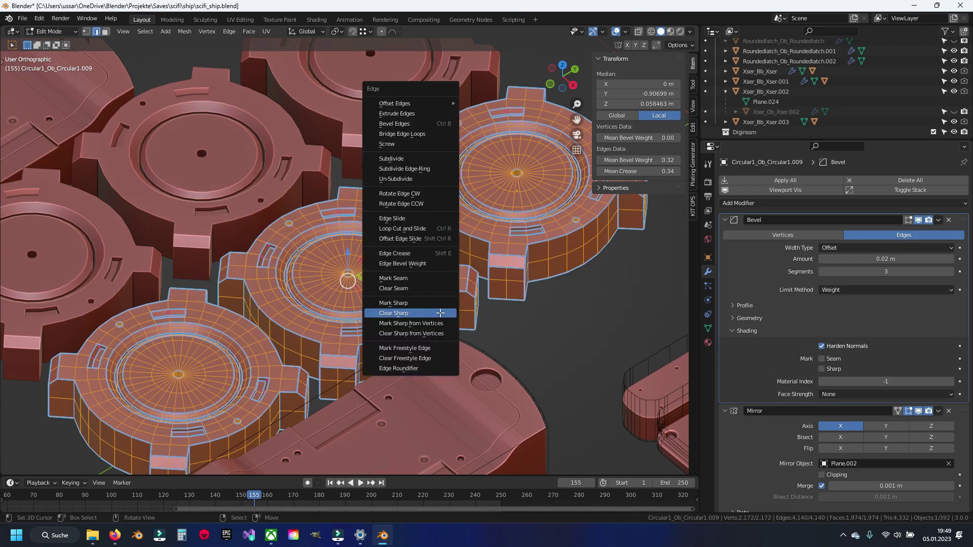
pyautogui.click(440, 312)
pyautogui.press('BackSpace')
pyautogui.write('0')
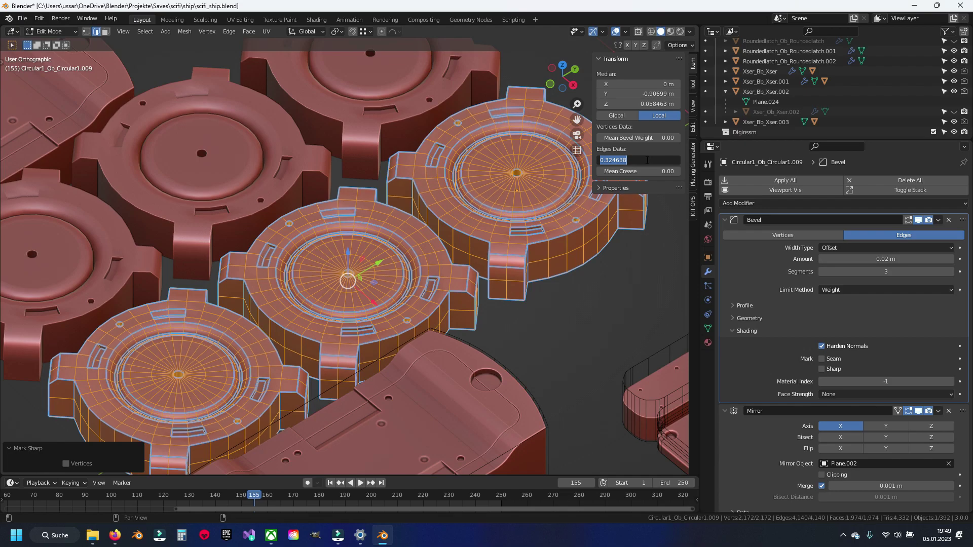
pyautogui.press('Return')
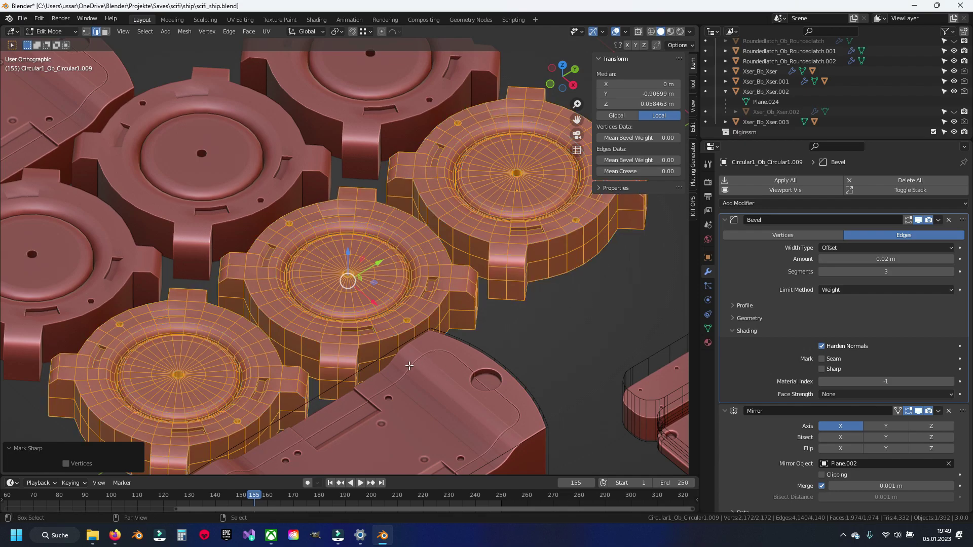
# - Select only the sharp edges, return to object mode and save scifi_ship.blend
pyautogui.hotkey('alt', 'a')
pyautogui.moveTo(410, 365); pyautogui.dragTo(419, 360, button='middle')
pyautogui.press('q')
pyautogui.click(417, 356)
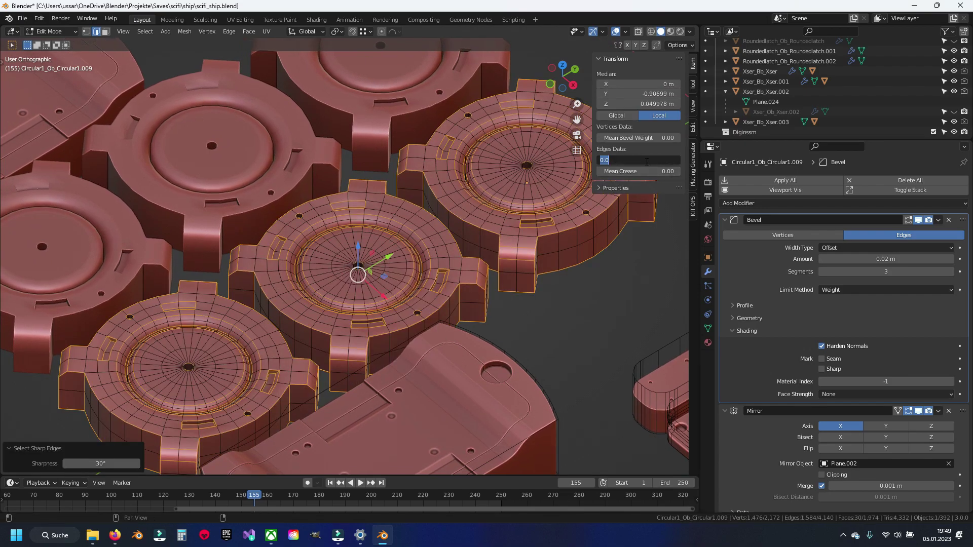
pyautogui.press('Tab')
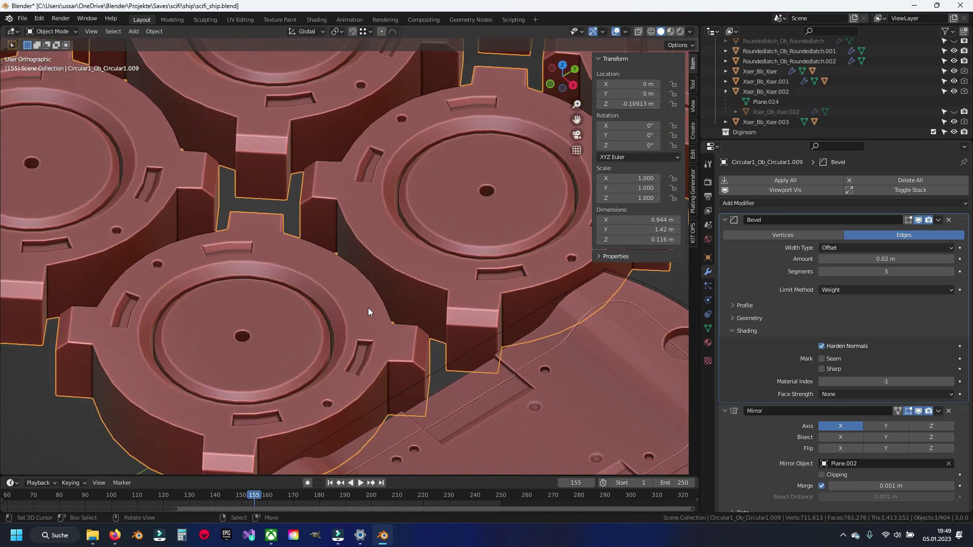
pyautogui.scroll(4, 368, 308)
pyautogui.scroll(-4, 368, 308)
pyautogui.scroll(4, 367, 308)
pyautogui.hotkey('ctrl', 's')
pyautogui.scroll(-4, 368, 311)
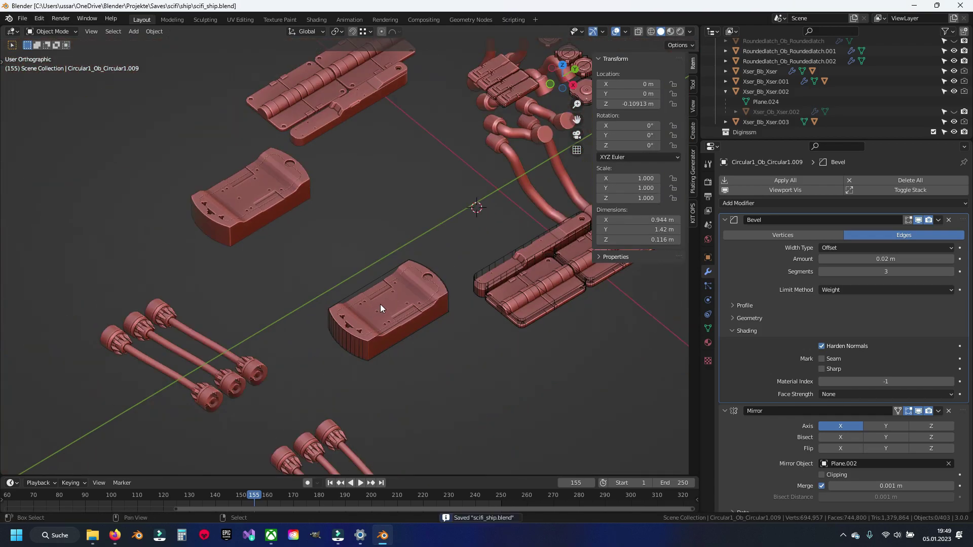
# - Select the Complexdivot plate, enter Edit Mode and save the file
pyautogui.scroll(2, 386, 263)
pyautogui.scroll(3, 380, 373)
pyautogui.click(398, 347)
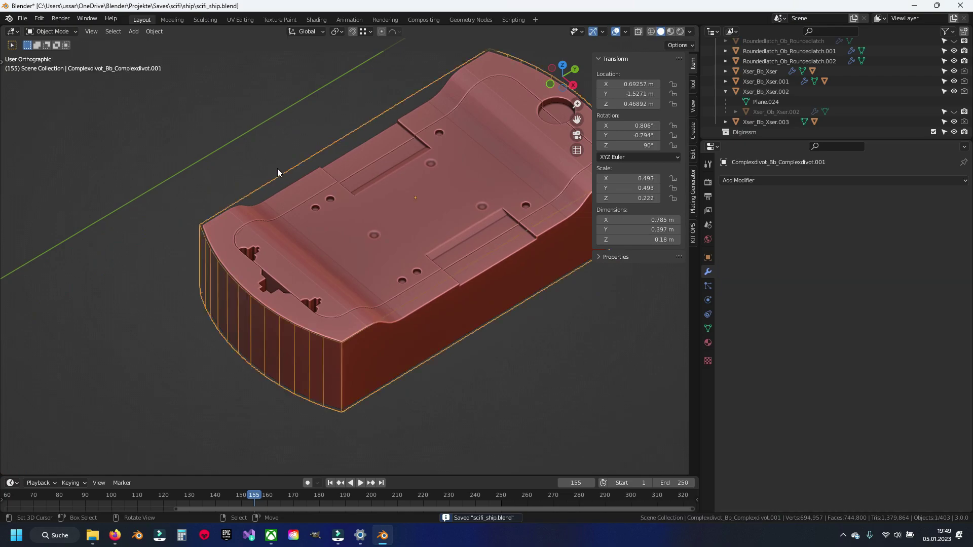
pyautogui.press('Tab')
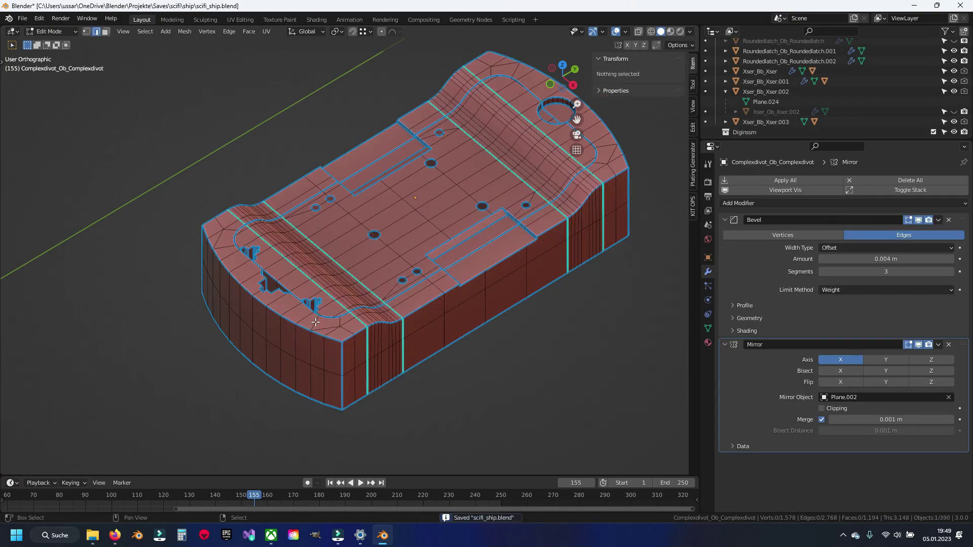
pyautogui.scroll(4, 315, 323)
pyautogui.scroll(4, 343, 296)
pyautogui.scroll(-6, 343, 296)
pyautogui.hotkey('ctrl', 's')
# - Mark every Complexdivot edge sharp and set all bevel weights to 0
pyautogui.scroll(2, 337, 254)
pyautogui.scroll(3, 344, 255)
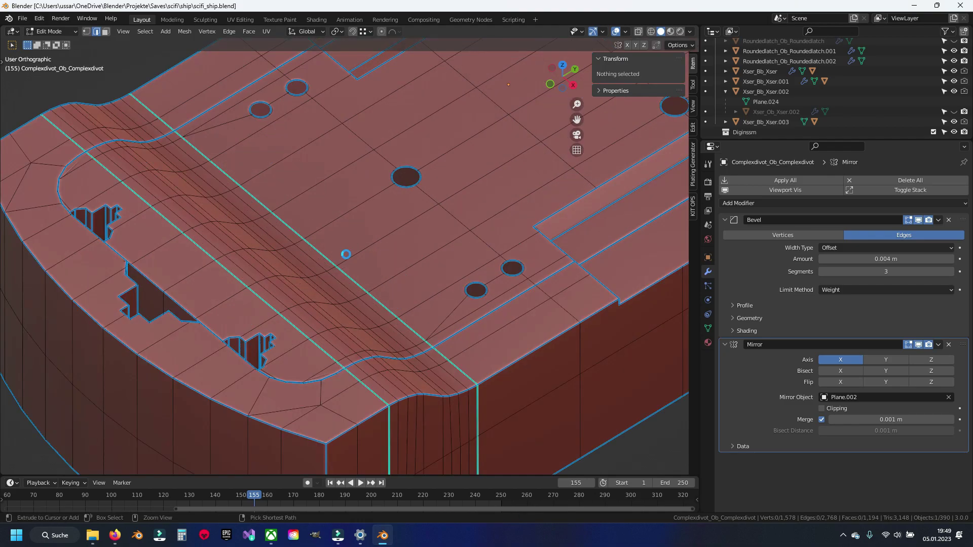
pyautogui.scroll(-4, 341, 233)
pyautogui.scroll(1, 356, 250)
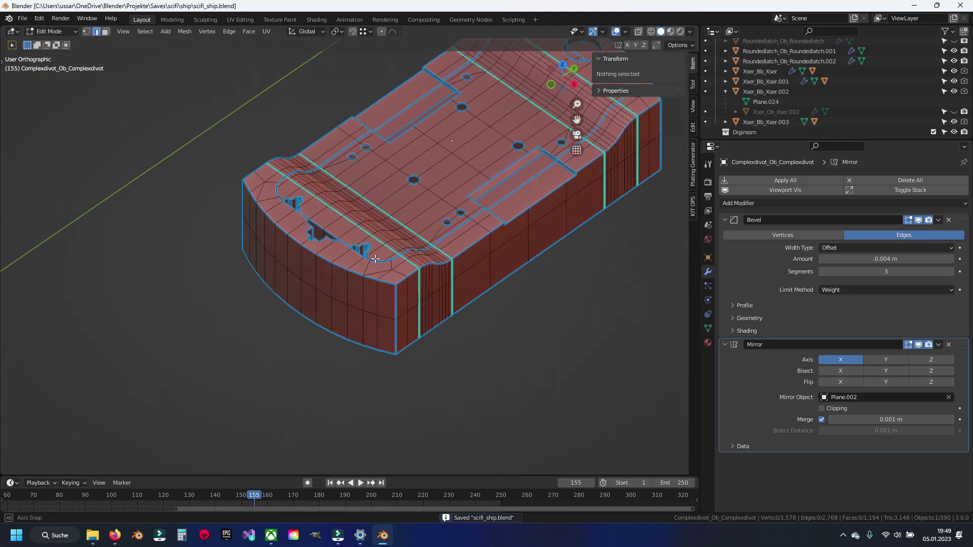
pyautogui.scroll(1, 365, 263)
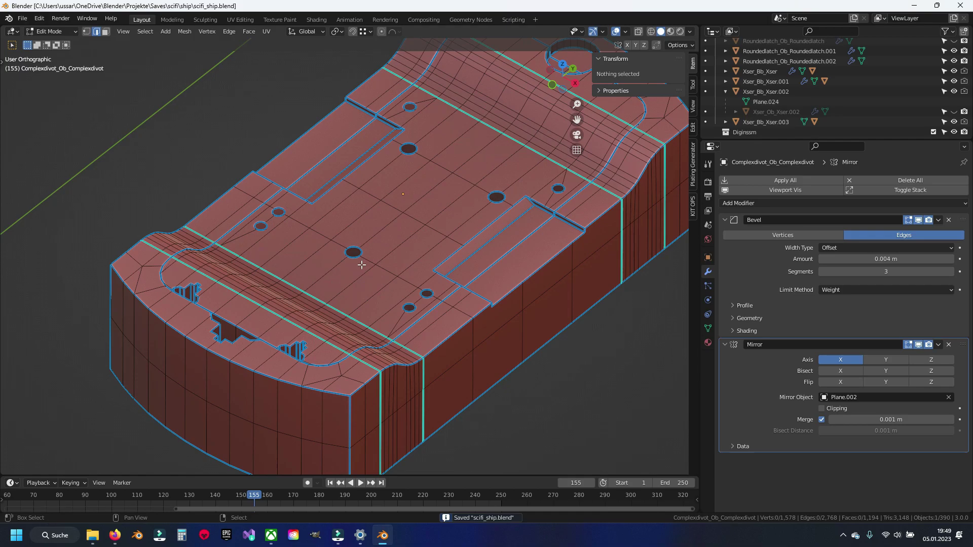
pyautogui.keyDown('shift'); pyautogui.moveTo(363, 264); pyautogui.dragTo(348, 268, button='middle'); pyautogui.keyUp('shift')
pyautogui.press('a')
pyautogui.hotkey('ctrl', 'e')
pyautogui.click(350, 266)
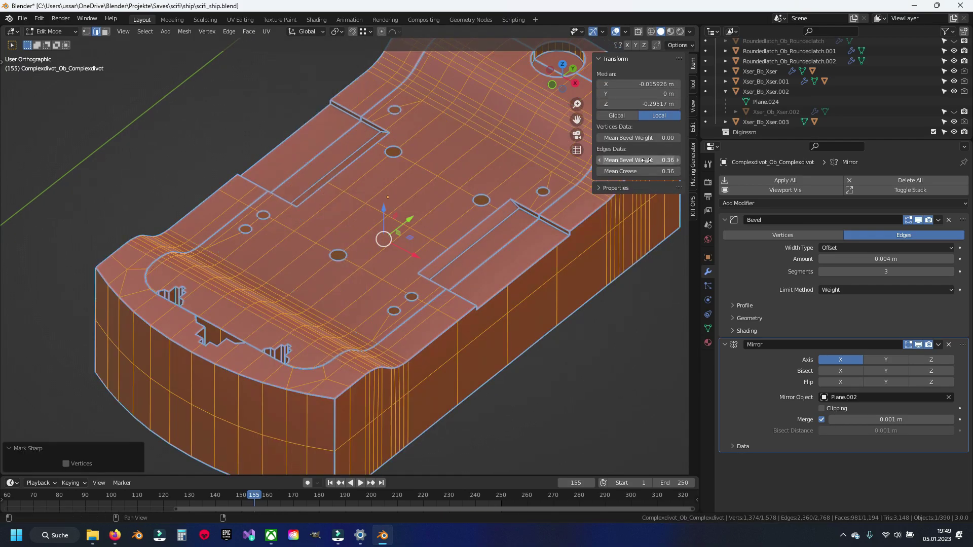
pyautogui.write('00')
pyautogui.press('Return')
pyautogui.press('Return')
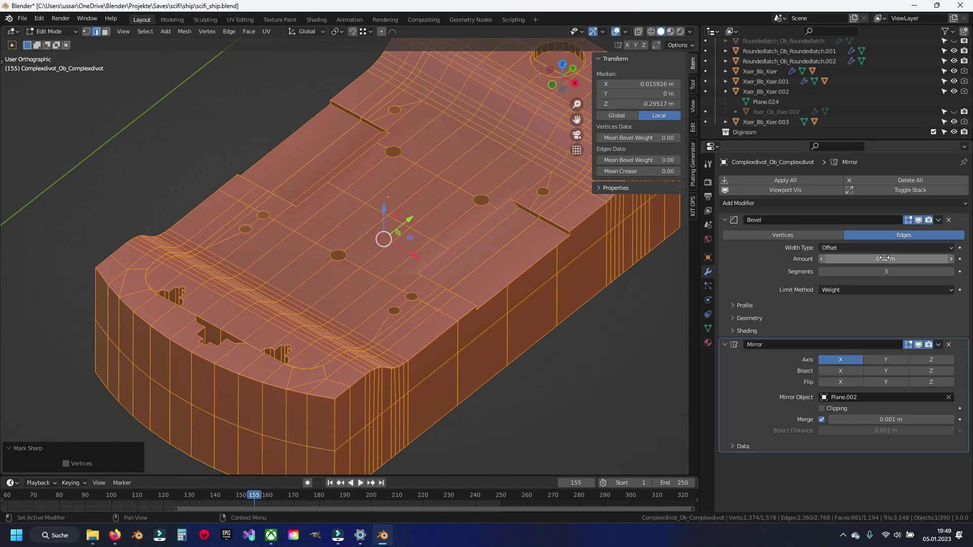
# - Show the bevel's shading options, deselect the mesh and save
pyautogui.click(747, 331)
pyautogui.moveTo(500, 344); pyautogui.dragTo(456, 350, button='middle')
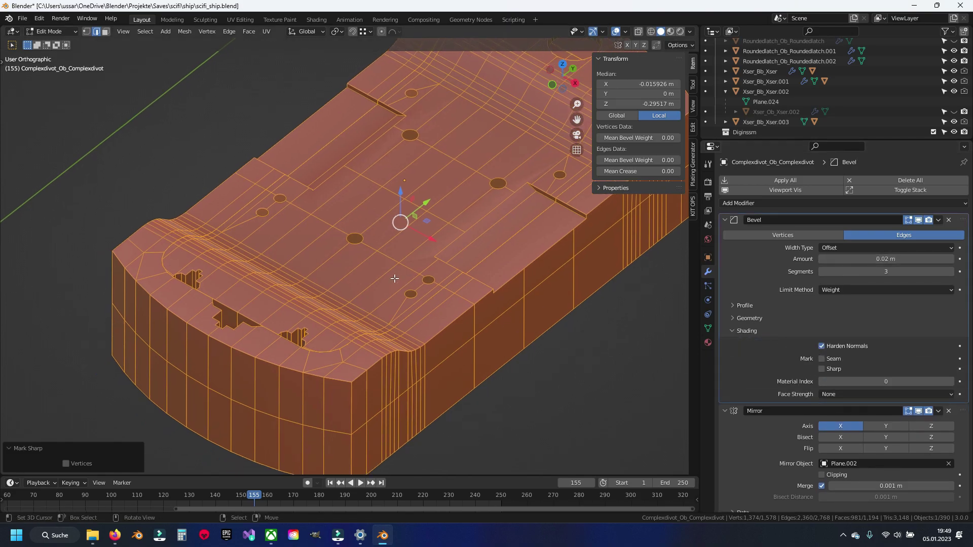
pyautogui.hotkey('alt', 'a')
pyautogui.hotkey('ctrl', 's')
pyautogui.scroll(3, 417, 348)
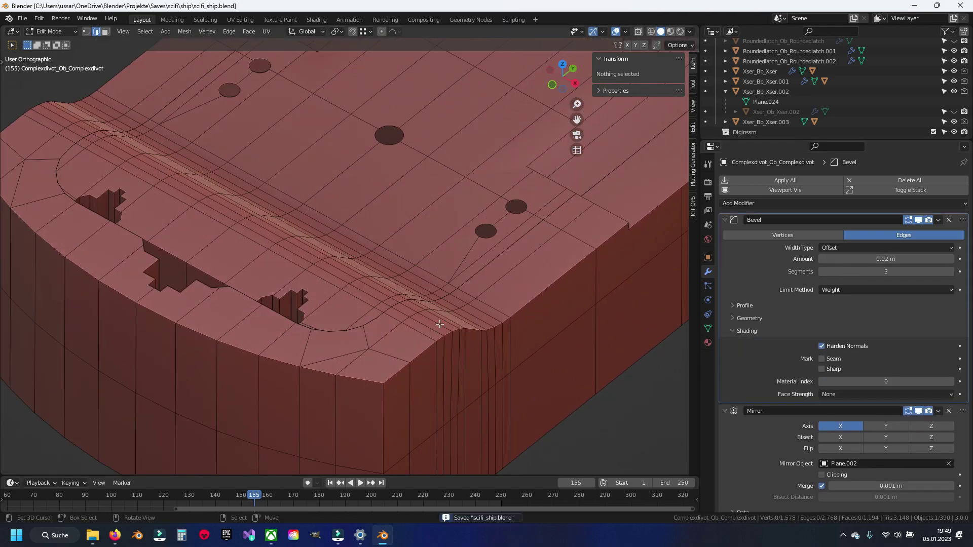
# - Give the recessed-border edge loops a 0.20 bevel weight and preview the bevel in Object Mode
pyautogui.keyDown('alt'); pyautogui.click(424, 335); pyautogui.keyUp('alt')
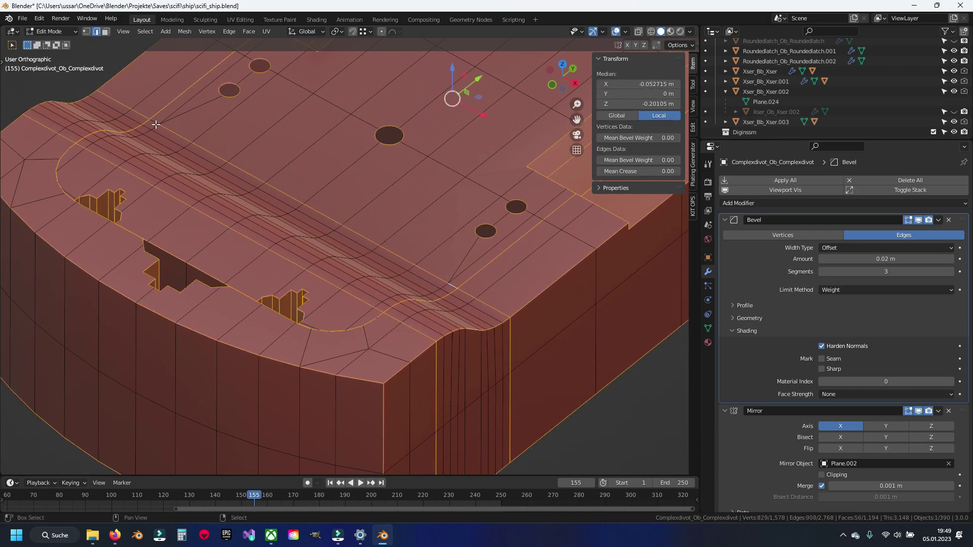
pyautogui.scroll(-8, 297, 133)
pyautogui.scroll(8, 358, 306)
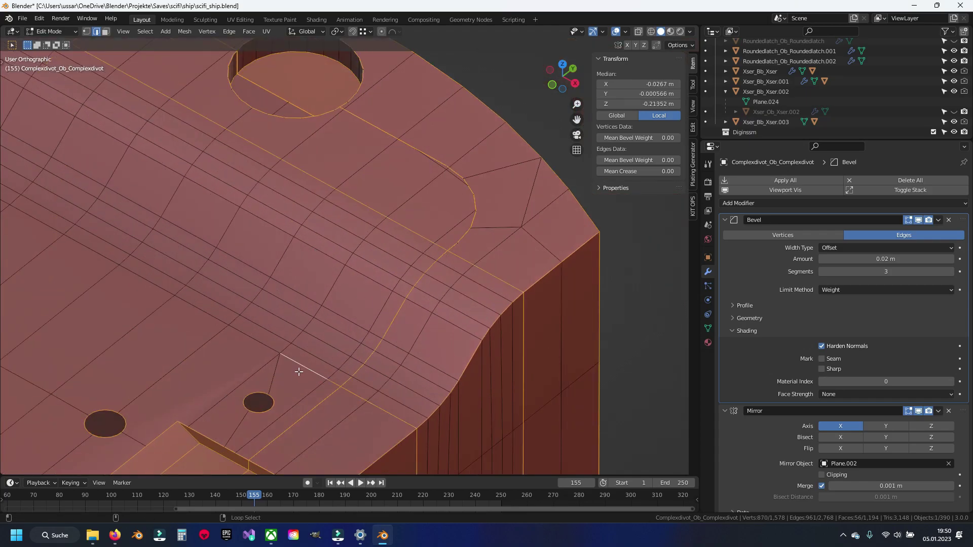
pyautogui.keyDown('shift'); pyautogui.moveTo(299, 373); pyautogui.dragTo(328, 333, button='middle'); pyautogui.keyUp('shift')
pyautogui.keyDown('shift'); pyautogui.moveTo(180, 314); pyautogui.dragTo(289, 336, button='middle'); pyautogui.keyUp('shift')
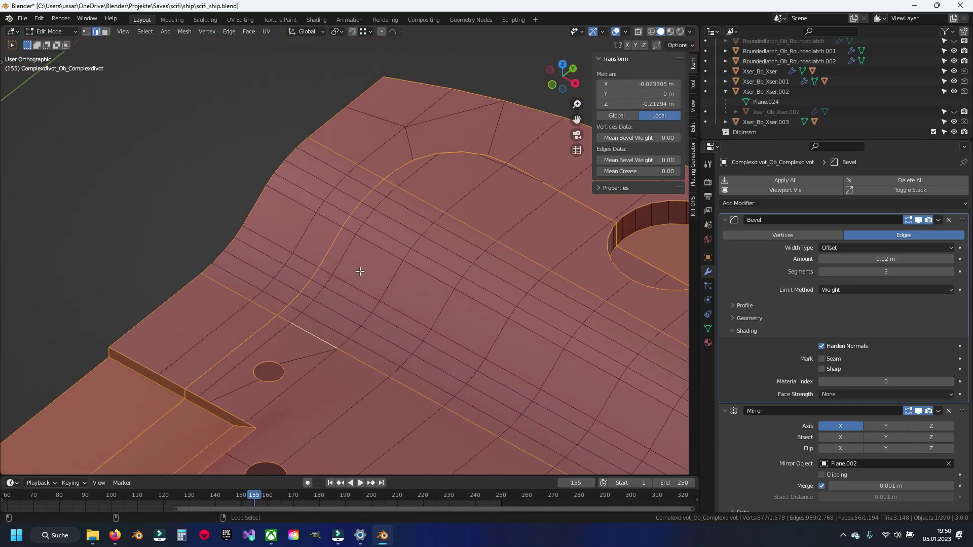
pyautogui.scroll(-4, 298, 236)
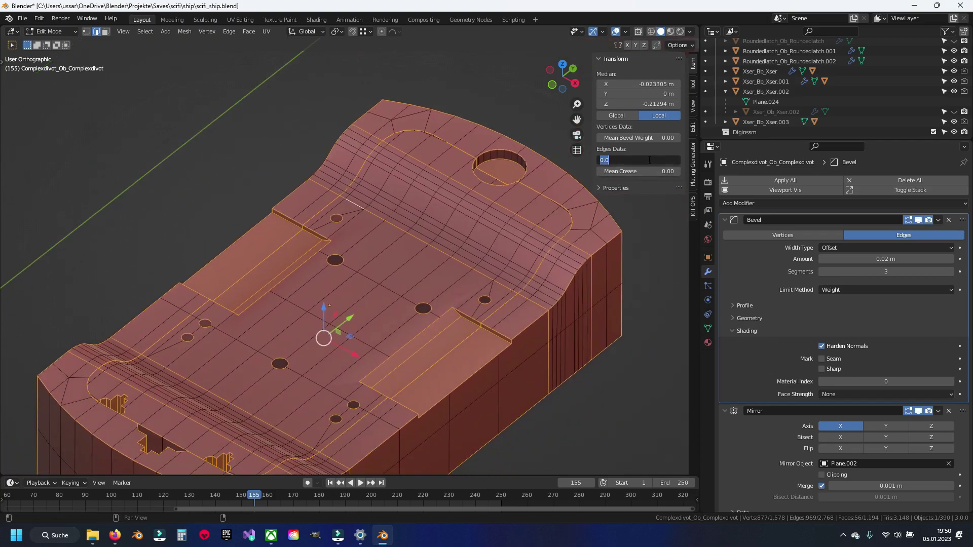
pyautogui.write('2')
pyautogui.write('0.2')
pyautogui.press('Return')
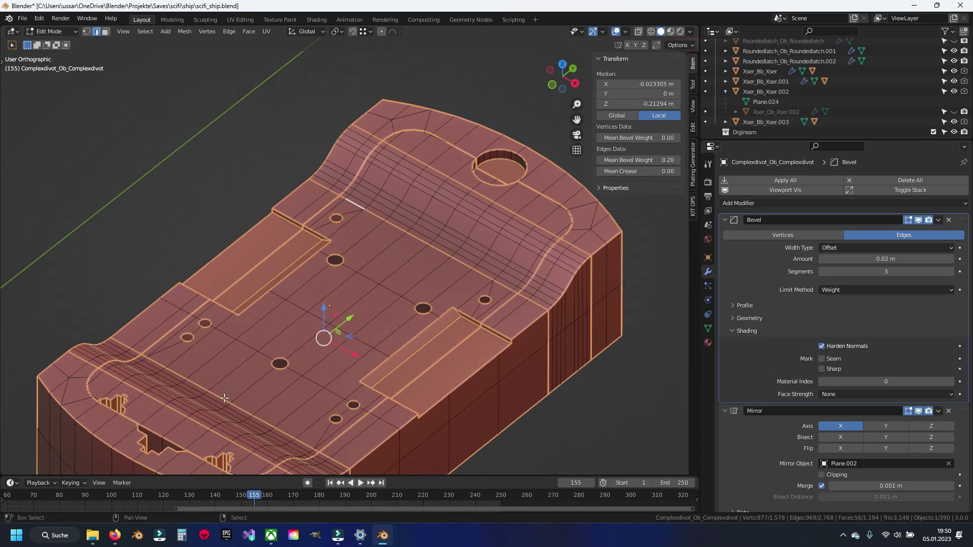
pyautogui.scroll(3, 224, 398)
pyautogui.press('Tab')
pyautogui.scroll(2, 362, 290)
pyautogui.scroll(2, 397, 289)
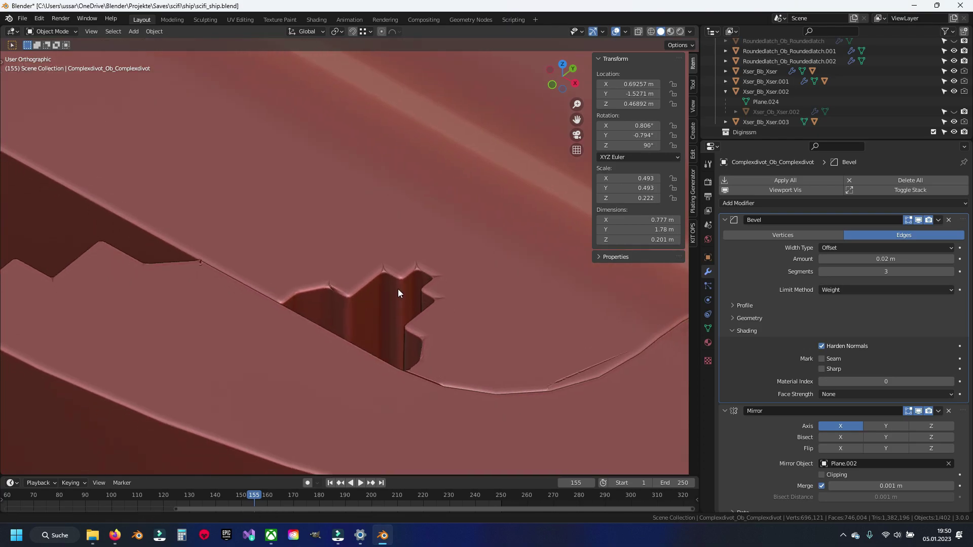
# - Hide the top surface and dissolve the stray edge on the notch wall
pyautogui.press('Tab')
pyautogui.scroll(1, 413, 358)
pyautogui.press('l')
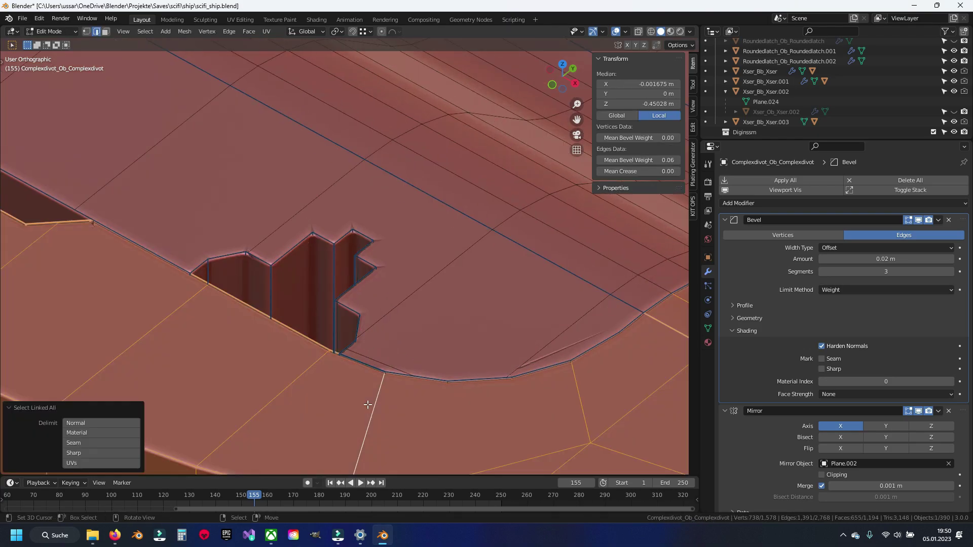
pyautogui.press('h')
pyautogui.click(403, 363)
pyautogui.press('x')
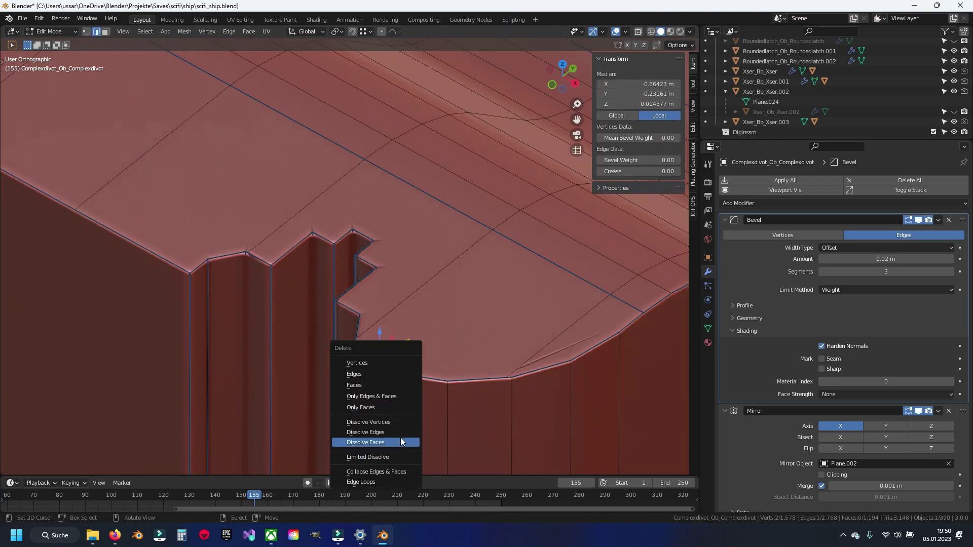
pyautogui.click(400, 439)
# - Move the misplaced corner vertex onto its neighbouring corner and Merge by Distance
pyautogui.moveTo(400, 439)
pyautogui.mouseDown(button='middle')
pyautogui.moveTo(379, 391)
pyautogui.moveTo(319, 344)
pyautogui.mouseUp(button='middle')
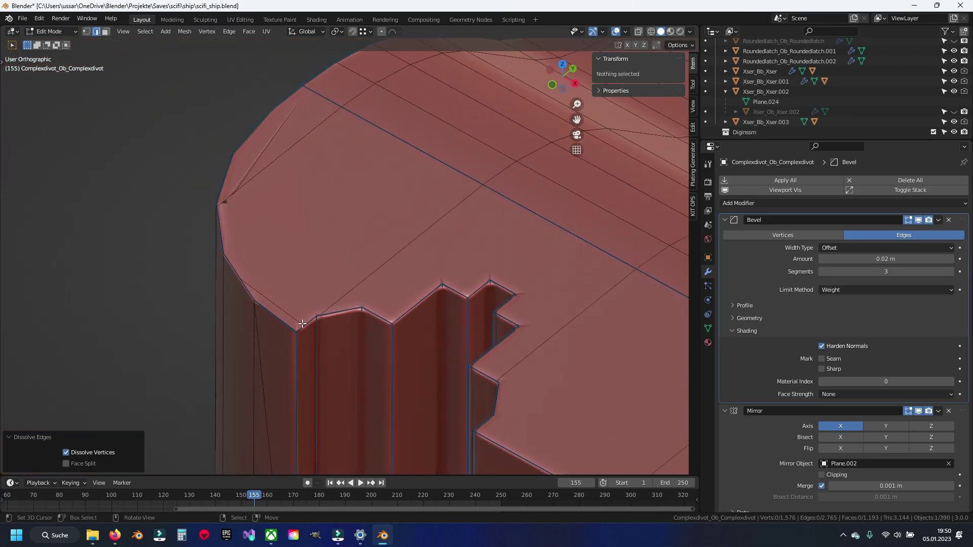
pyautogui.scroll(1, 319, 344)
pyautogui.click(295, 359)
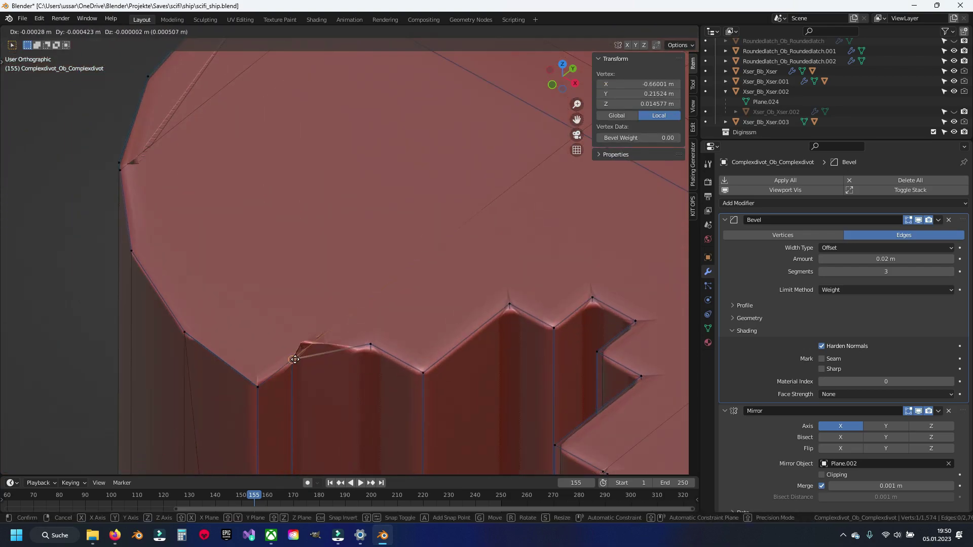
pyautogui.click(296, 358)
pyautogui.keyDown('shift'); pyautogui.moveTo(299, 357); pyautogui.dragTo(442, 419, button='middle'); pyautogui.keyUp('shift')
pyautogui.click(426, 373)
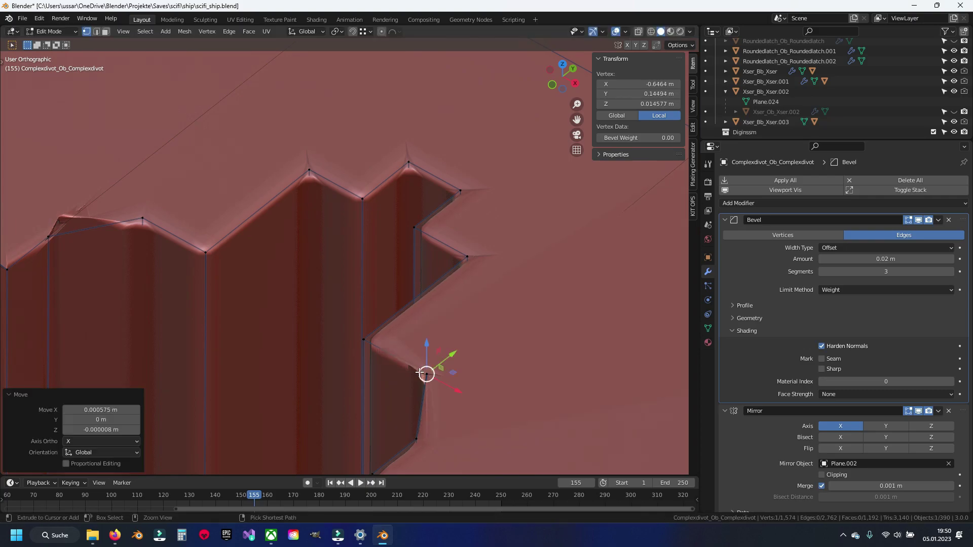
pyautogui.press('a')
pyautogui.press('q')
pyautogui.click(238, 271)
# - Pull the spiked notch vertex back onto the edge and Merge by Distance again
pyautogui.hotkey('alt', 'a')
pyautogui.moveTo(254, 267)
pyautogui.mouseDown(button='middle')
pyautogui.moveTo(424, 389)
pyautogui.moveTo(228, 289)
pyautogui.moveTo(376, 378)
pyautogui.moveTo(211, 278)
pyautogui.mouseUp(button='middle')
pyautogui.scroll(4, 319, 304)
pyautogui.click(245, 320)
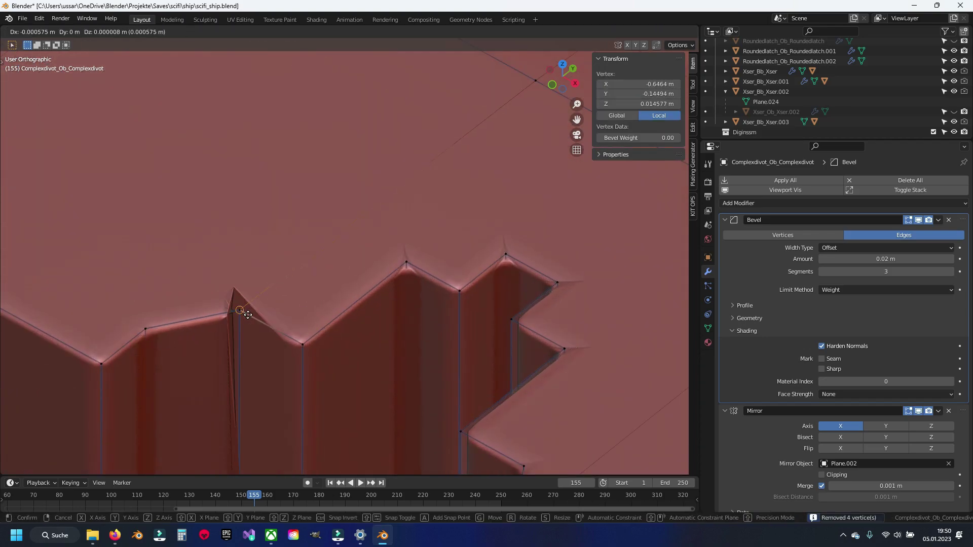
pyautogui.moveTo(238, 299); pyautogui.dragTo(348, 324)
pyautogui.scroll(3, 452, 393)
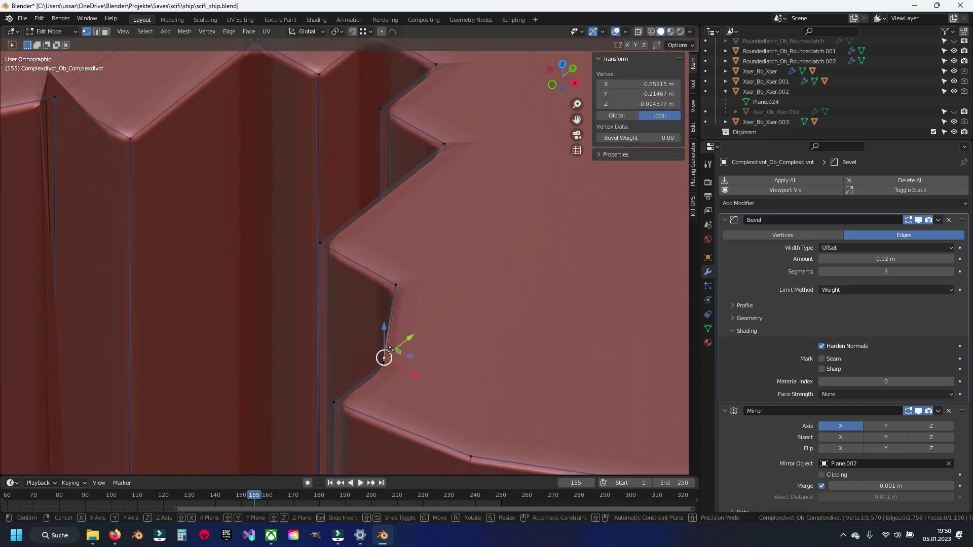
pyautogui.hotkey('alt', 'a')
pyautogui.press('a')
pyautogui.press('q')
pyautogui.click(272, 292)
# - Run Merge by Distance once more on a vertex along the curved rim
pyautogui.hotkey('alt', 'a')
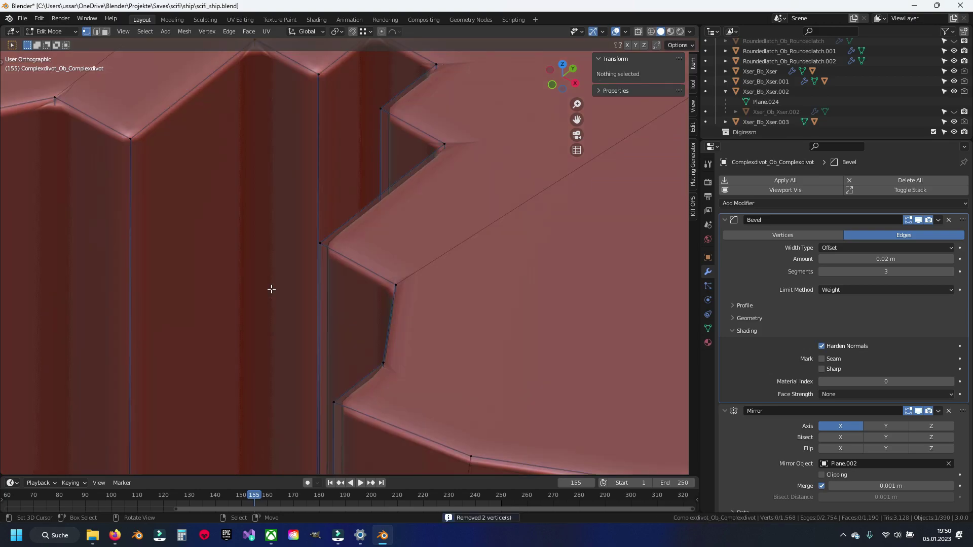
pyautogui.moveTo(272, 289); pyautogui.dragTo(338, 271, button='middle')
pyautogui.scroll(2, 338, 271)
pyautogui.scroll(2, 412, 285)
pyautogui.click(306, 278)
pyautogui.hotkey('alt', 'a')
pyautogui.press('a')
pyautogui.press('q')
pyautogui.click(306, 278)
pyautogui.hotkey('alt', 'a')
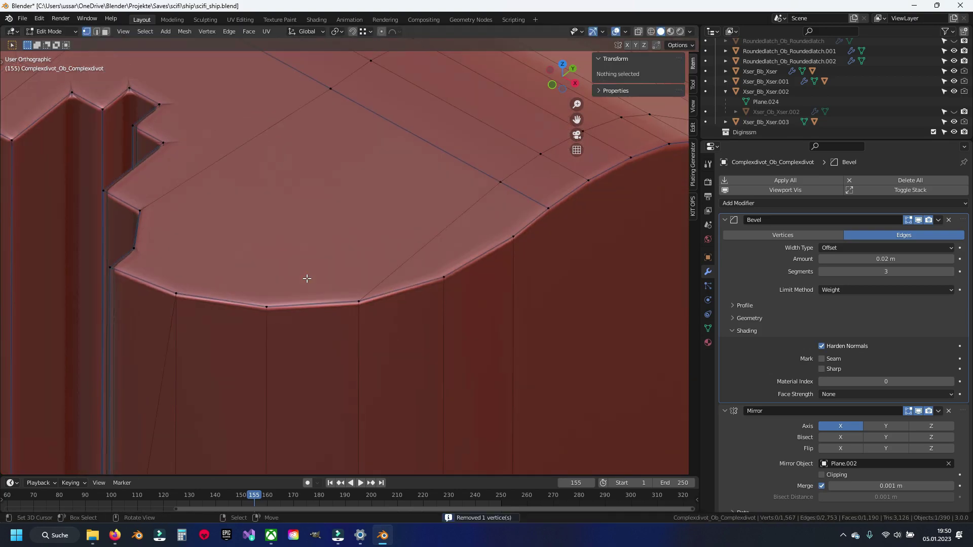
pyautogui.moveTo(307, 278); pyautogui.dragTo(388, 308, button='middle')
# - Unhide the top surface, save, and select the connected top-surface geometry
pyautogui.hotkey('alt', 'h')
pyautogui.hotkey('alt', 'a')
pyautogui.hotkey('ctrl', 's')
pyautogui.keyDown('shift'); pyautogui.moveTo(227, 300); pyautogui.dragTo(561, 405, button='middle'); pyautogui.keyUp('shift')
pyautogui.click(555, 369)
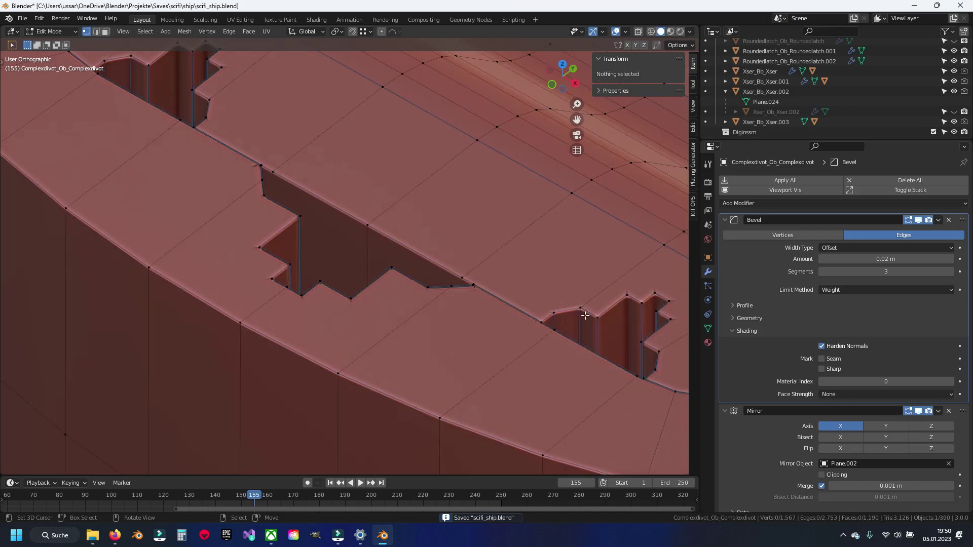
pyautogui.click(580, 307)
pyautogui.hotkey('ctrl', 'l')
# - Hide the top surface again, select the notch corner vertex and save
pyautogui.press('h')
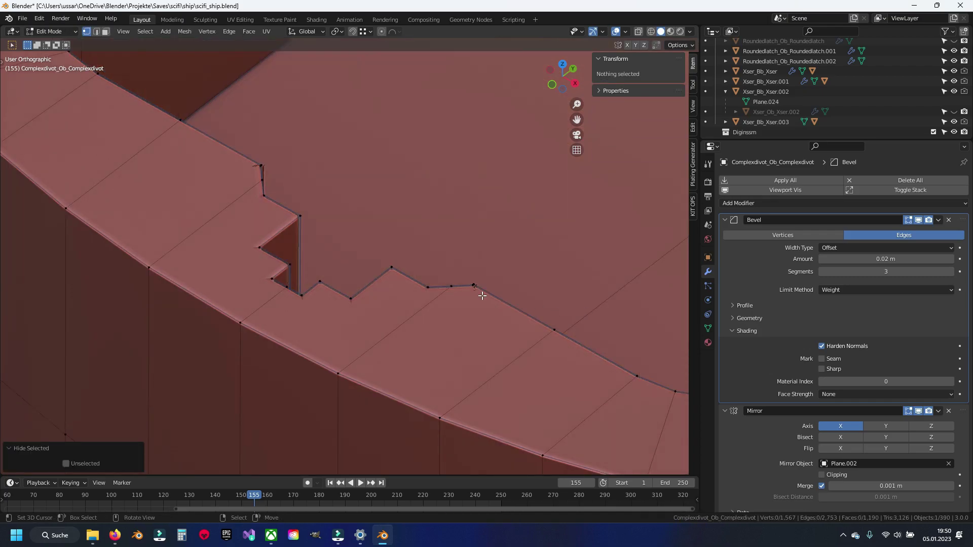
pyautogui.click(474, 286)
pyautogui.moveTo(474, 285); pyautogui.dragTo(478, 290)
pyautogui.scroll(2, 491, 288)
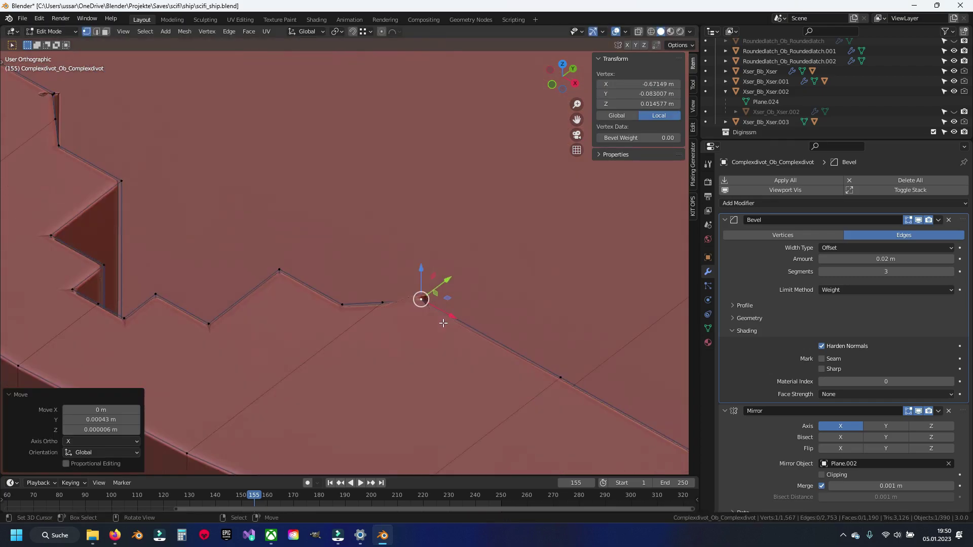
pyautogui.scroll(2, 489, 332)
pyautogui.hotkey('ctrl', 'z')
pyautogui.keyDown('shift'); pyautogui.moveTo(558, 397); pyautogui.dragTo(477, 352, button='middle'); pyautogui.keyUp('shift')
pyautogui.click(476, 353)
pyautogui.scroll(3, 540, 375)
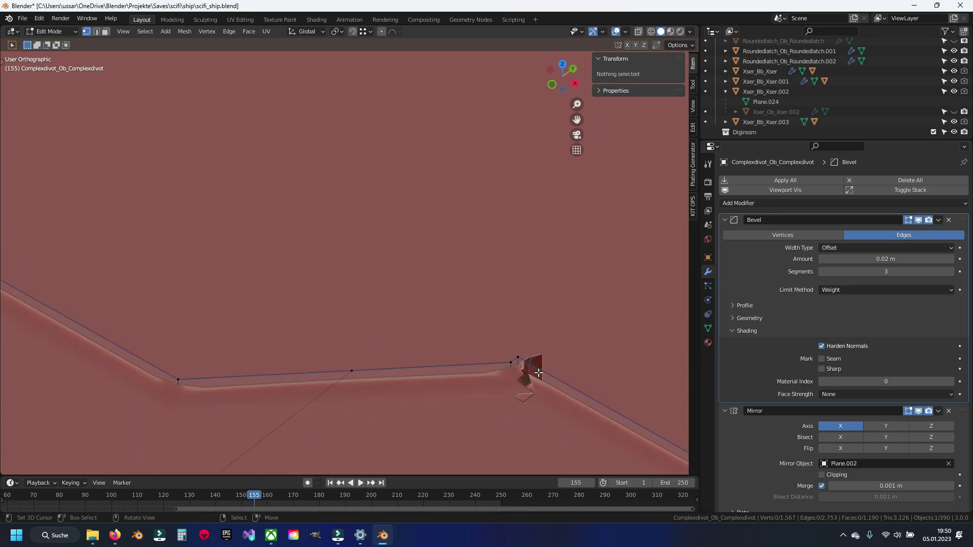
pyautogui.moveTo(534, 372)
pyautogui.keyDown('shift'); pyautogui.mouseDown(button='middle')
pyautogui.moveTo(245, 242)
pyautogui.moveTo(315, 282)
pyautogui.mouseUp(button='middle'); pyautogui.keyUp('shift')
pyautogui.click(416, 303)
pyautogui.hotkey('ctrl', 's')
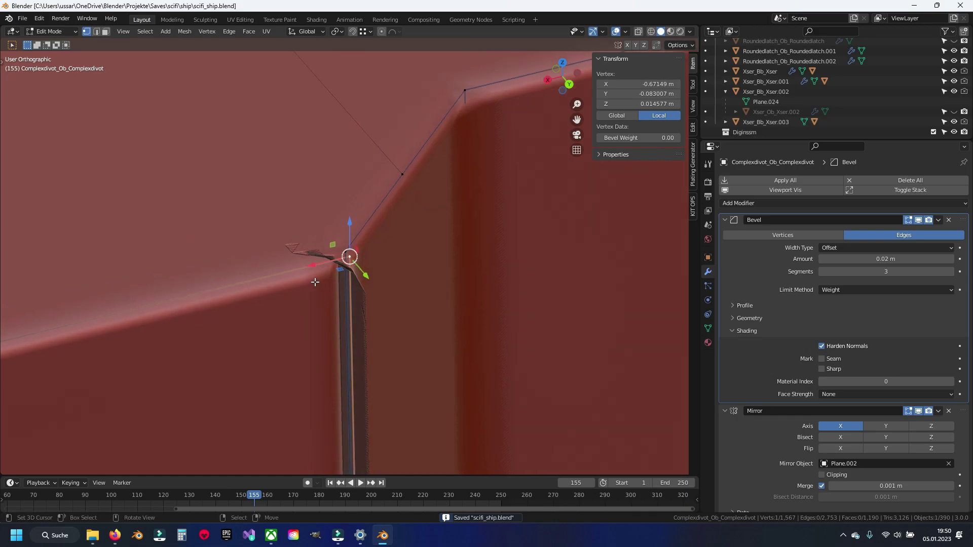
# - Hide the bevel in the viewport, switch to vertex select and frame a notched-wall vertex
pyautogui.click(917, 221)
pyautogui.click(397, 276)
pyautogui.moveTo(397, 276)
pyautogui.mouseDown(button='middle')
pyautogui.moveTo(302, 289)
pyautogui.moveTo(337, 336)
pyautogui.mouseUp(button='middle')
pyautogui.scroll(2, 341, 352)
pyautogui.scroll(1, 325, 241)
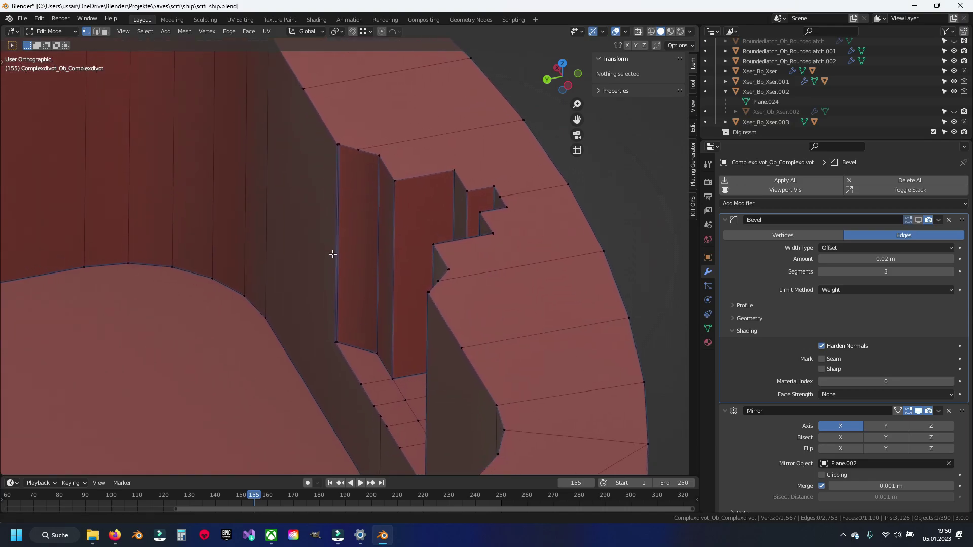
pyautogui.scroll(2, 332, 254)
pyautogui.scroll(2, 336, 265)
pyautogui.keyDown('shift'); pyautogui.moveTo(309, 187); pyautogui.dragTo(362, 307, button='middle'); pyautogui.keyUp('shift')
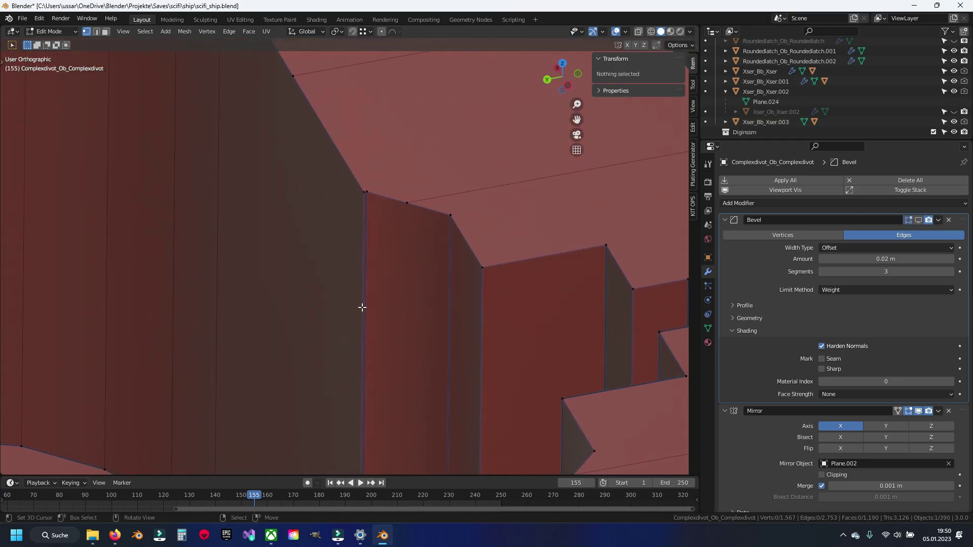
pyautogui.press('1')
pyautogui.moveTo(369, 199); pyautogui.dragTo(367, 199)
pyautogui.press('KP_Decimal')
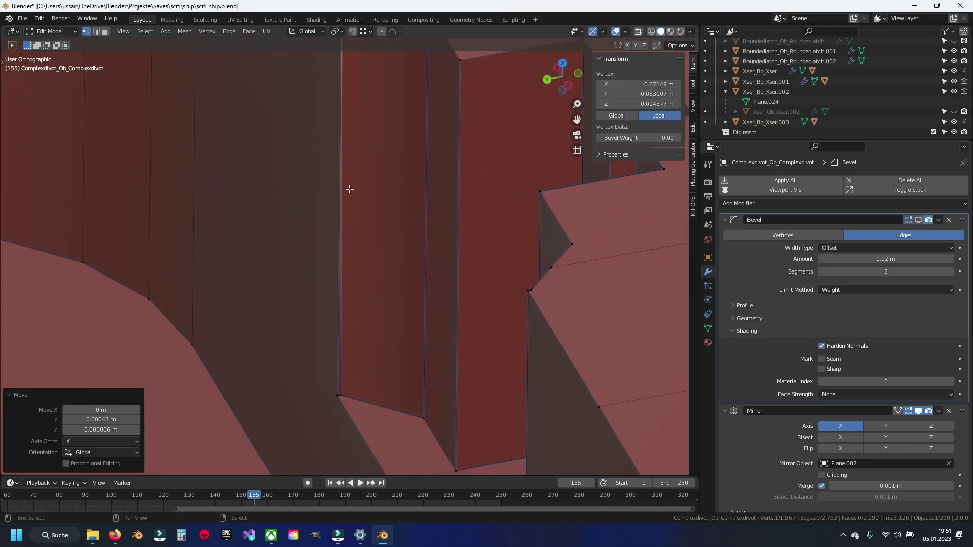
# - Move another wall vertex up onto the top edge
pyautogui.click(375, 250)
pyautogui.scroll(-5, 372, 254)
pyautogui.moveTo(372, 253)
pyautogui.mouseDown(button='middle')
pyautogui.moveTo(482, 294)
pyautogui.moveTo(427, 243)
pyautogui.mouseUp(button='middle')
pyautogui.scroll(4, 391, 326)
pyautogui.press('g')
pyautogui.click(386, 208)
pyautogui.moveTo(386, 208); pyautogui.dragTo(407, 181, button='middle')
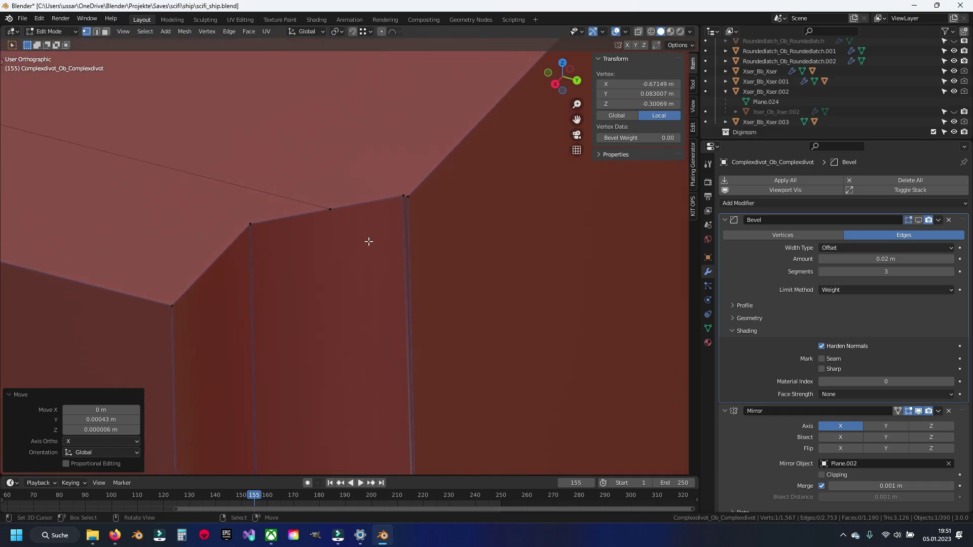
# - Merge the short edge's duplicate vertices by distance and re-enable the bevel's viewport display
pyautogui.hotkey('alt', 'a')
pyautogui.press('a')
pyautogui.press('m')
pyautogui.press('b')
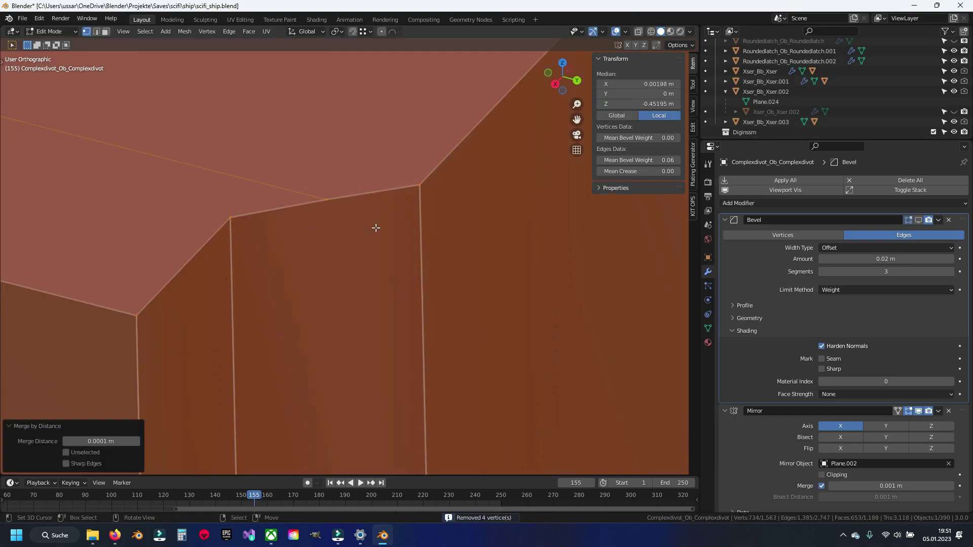
pyautogui.hotkey('alt', 'a')
pyautogui.click(918, 220)
# - Leave Edit Mode and save scifi_ship.blend
pyautogui.scroll(-5, 517, 256)
pyautogui.moveTo(516, 256)
pyautogui.mouseDown(button='middle')
pyautogui.moveTo(445, 213)
pyautogui.moveTo(399, 272)
pyautogui.moveTo(260, 195)
pyautogui.moveTo(284, 217)
pyautogui.moveTo(358, 227)
pyautogui.moveTo(342, 241)
pyautogui.mouseUp(button='middle')
pyautogui.scroll(-4, 400, 272)
pyautogui.scroll(4, 285, 217)
pyautogui.press('Tab')
pyautogui.hotkey('ctrl', 's')
pyautogui.scroll(4, 343, 241)
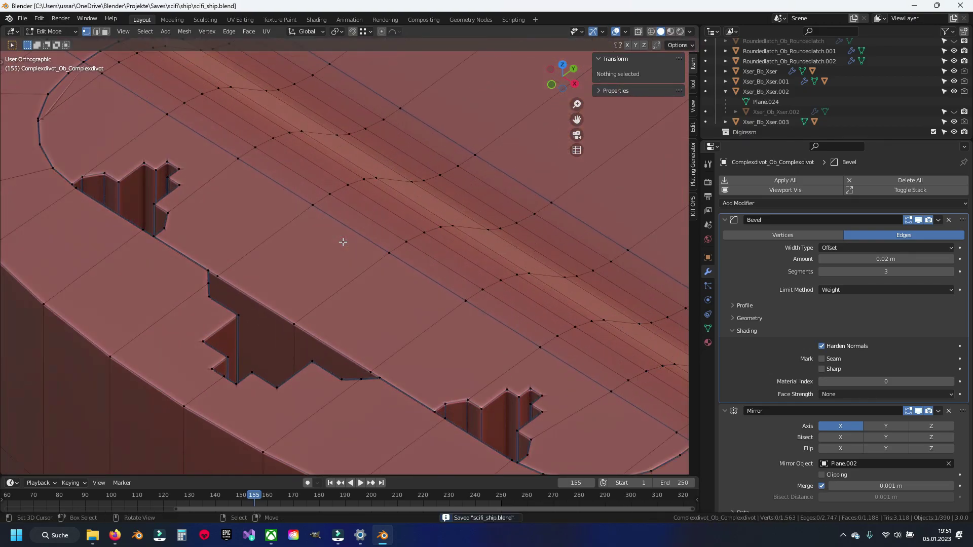
# - Hide the linked Complexdivot geometry at the hole corner to expose the stray vertex
pyautogui.scroll(-4, 372, 266)
pyautogui.press('Tab')
pyautogui.scroll(5, 372, 267)
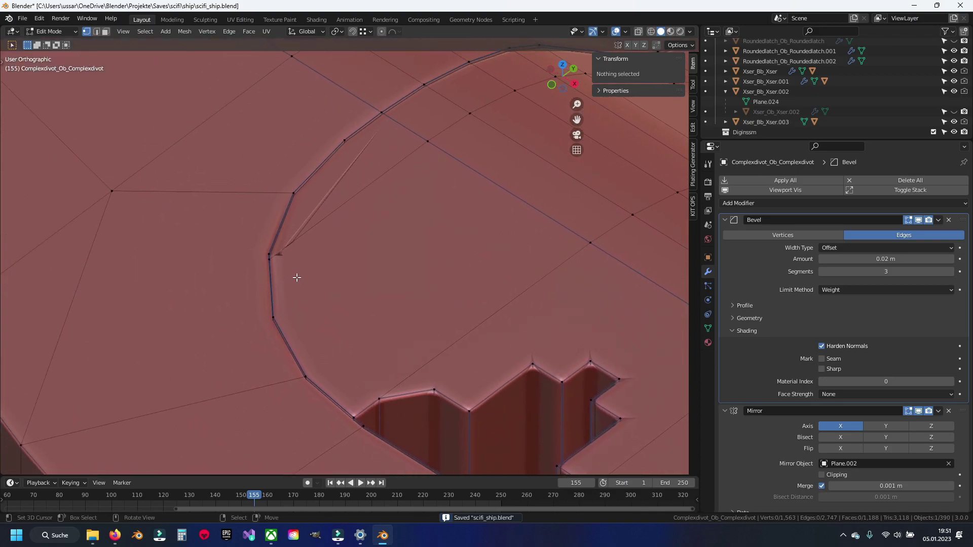
pyautogui.scroll(2, 297, 275)
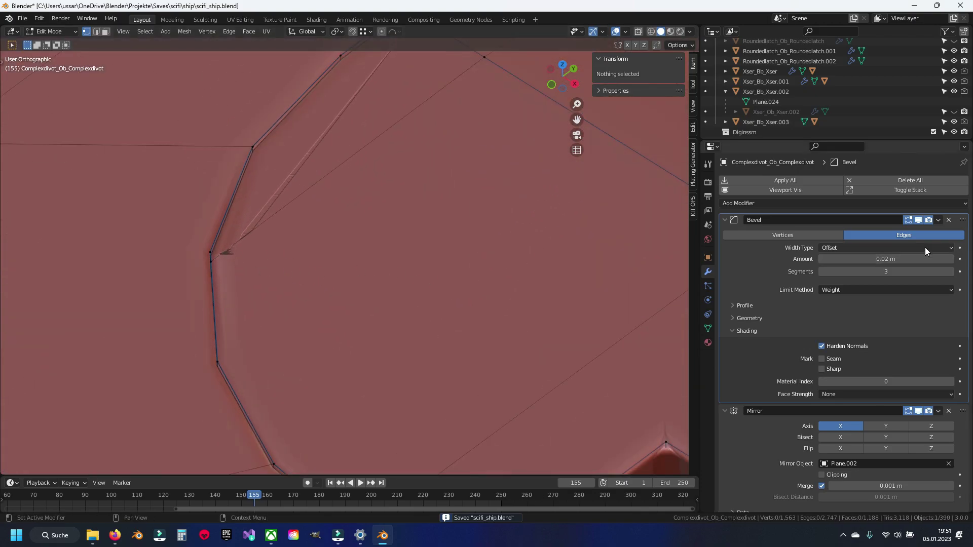
pyautogui.click(237, 144)
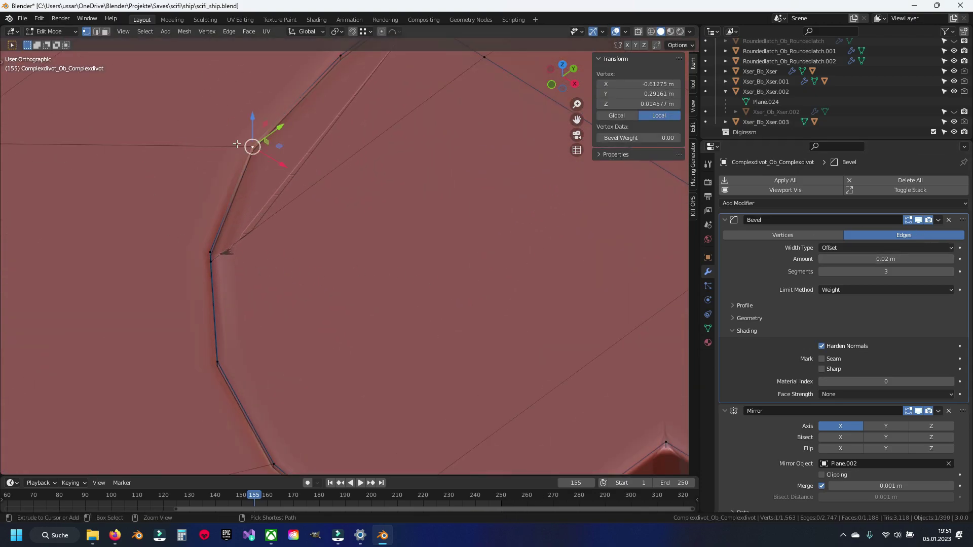
pyautogui.hotkey('ctrl', 'l')
pyautogui.hotkey('alt', 'a')
pyautogui.press('2')
pyautogui.click(201, 141)
pyautogui.hotkey('ctrl', 'l')
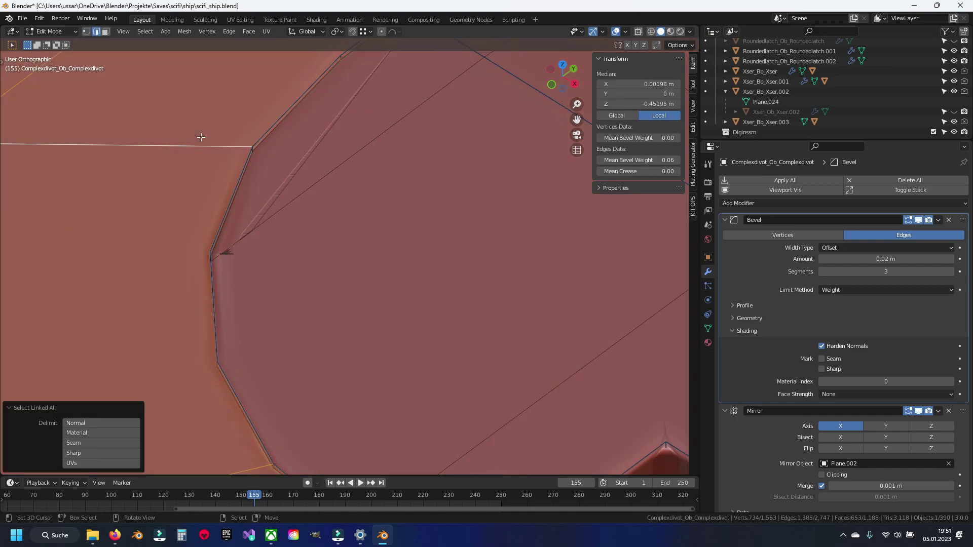
pyautogui.press('h')
# - Merge the stray corner vertex with its neighbouring vertex
pyautogui.press('1')
pyautogui.scroll(3, 195, 228)
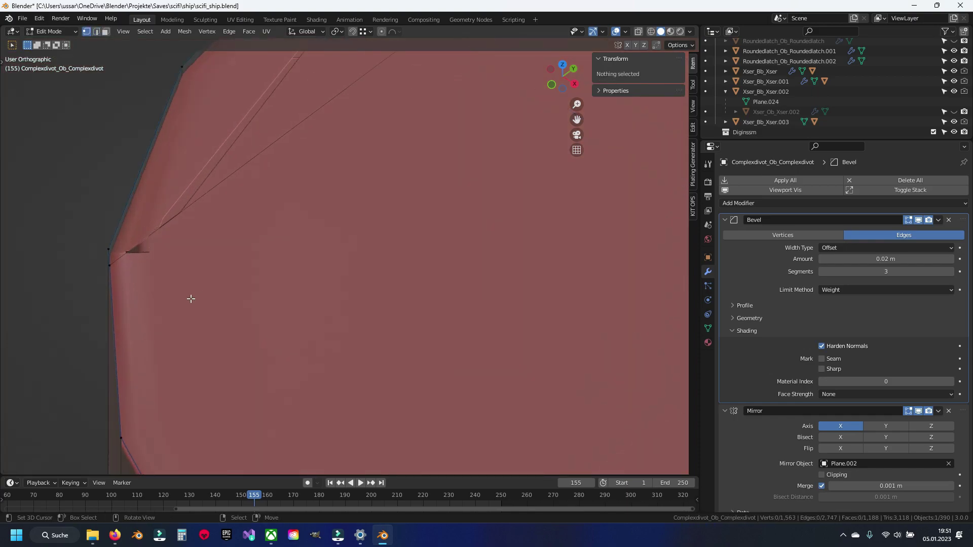
pyautogui.keyDown('shift'); pyautogui.moveTo(198, 293); pyautogui.dragTo(341, 326, button='middle'); pyautogui.keyUp('shift')
pyautogui.click(348, 275)
pyautogui.click(414, 285)
pyautogui.press('a')
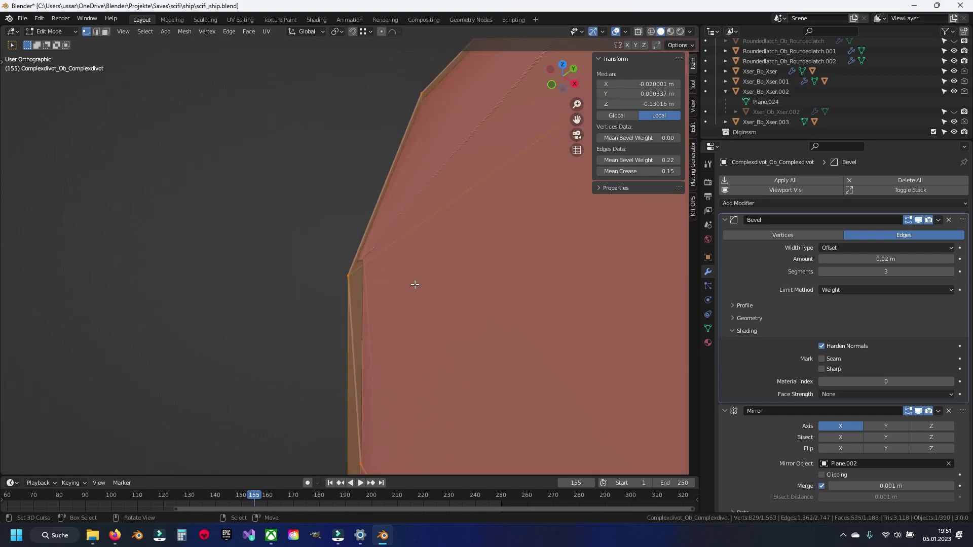
pyautogui.press('m')
pyautogui.press('b')
# - Reveal the hidden geometry, leave Edit Mode and save scifi_ship.blend
pyautogui.hotkey('alt', 'a')
pyautogui.hotkey('alt', 'h')
pyautogui.hotkey('alt', 'a')
pyautogui.scroll(-5, 415, 285)
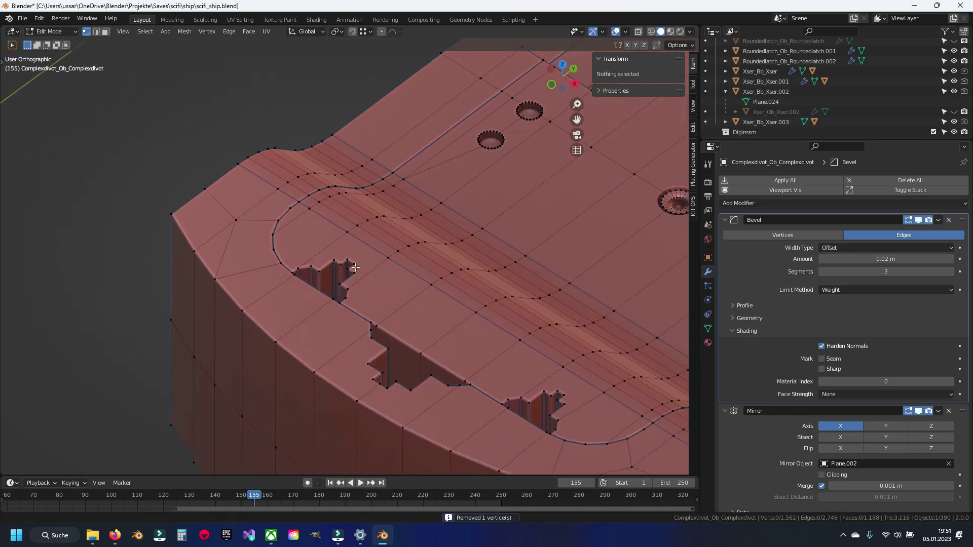
pyautogui.press('Tab')
pyautogui.moveTo(390, 266); pyautogui.dragTo(323, 275, button='middle')
pyautogui.hotkey('ctrl', 's')
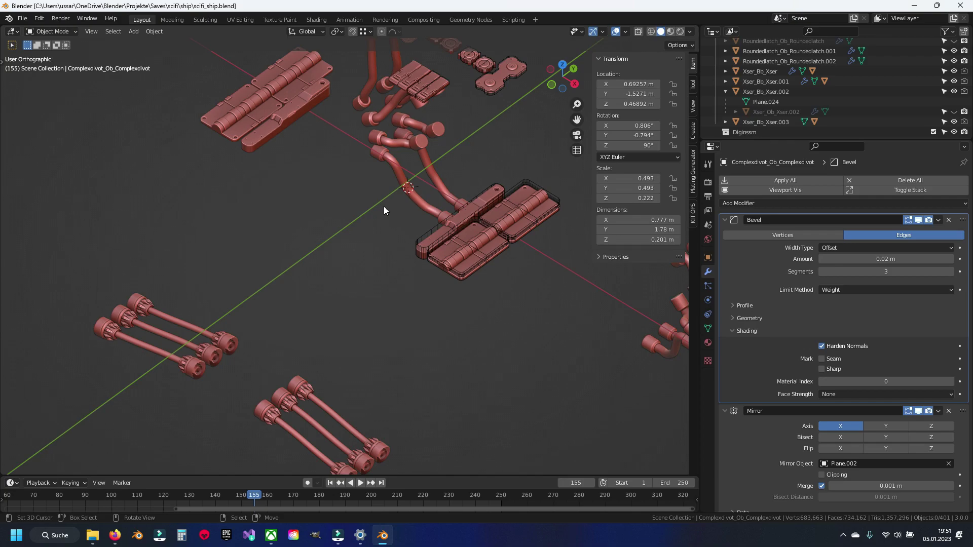
# - Select both Roundedlatch hinge plates
pyautogui.moveTo(348, 181); pyautogui.dragTo(367, 288, button='middle')
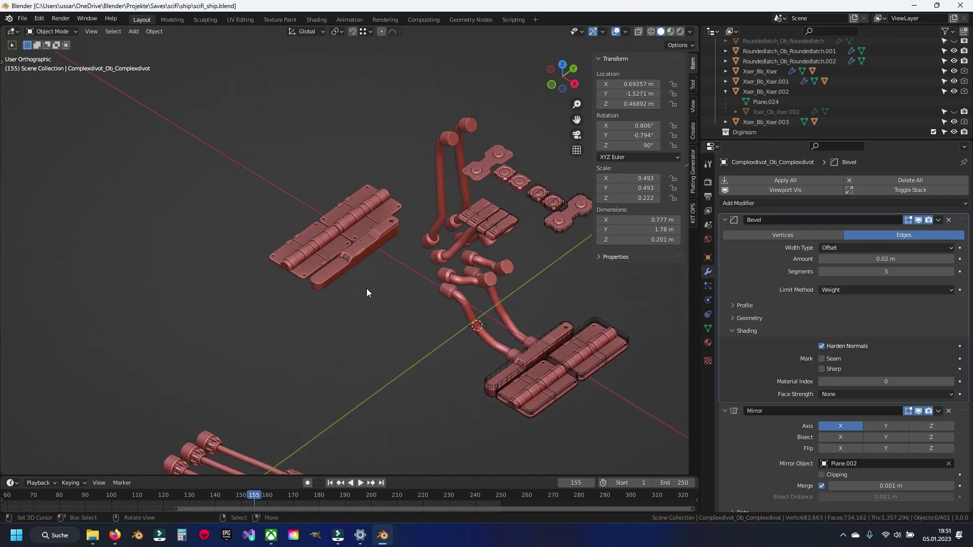
pyautogui.scroll(5, 278, 282)
pyautogui.moveTo(277, 283); pyautogui.dragTo(290, 254, button='middle')
pyautogui.click(291, 254)
pyautogui.scroll(5, 298, 255)
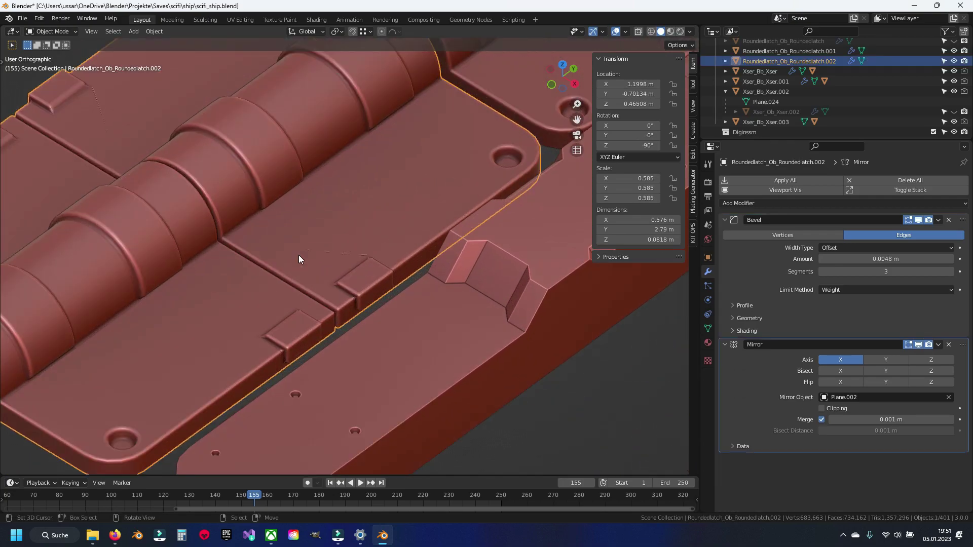
pyautogui.scroll(-4, 299, 254)
pyautogui.keyDown('shift'); pyautogui.moveTo(414, 189); pyautogui.dragTo(431, 171, button='middle'); pyautogui.keyUp('shift')
pyautogui.keyDown('shift'); pyautogui.click(421, 149); pyautogui.keyUp('shift')
# - Delete the extra Roundedlatch_Bb_Roundedlatch.002 object
pyautogui.press('Tab')
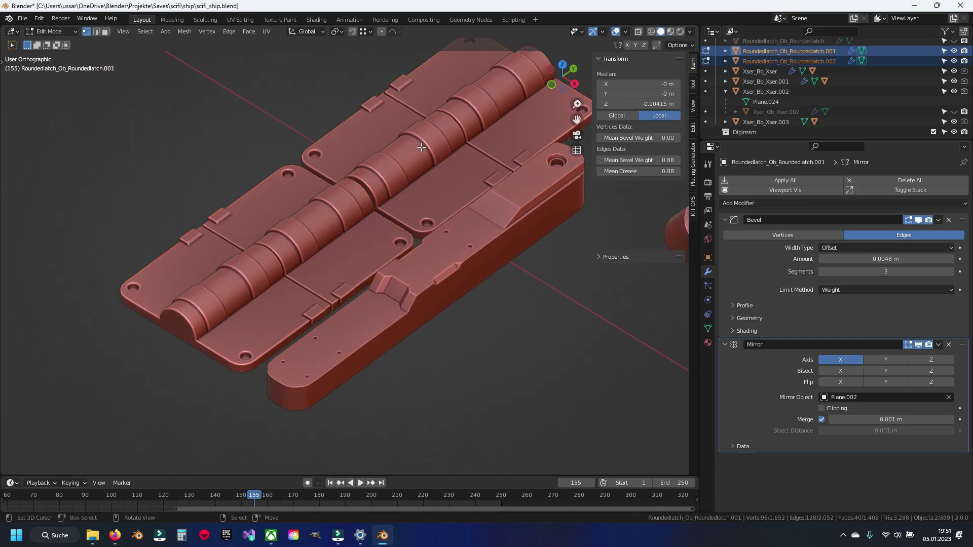
pyautogui.scroll(-3, 351, 236)
pyautogui.scroll(-4, 507, 304)
pyautogui.keyDown('shift'); pyautogui.moveTo(542, 324); pyautogui.dragTo(347, 278, button='middle'); pyautogui.keyUp('shift')
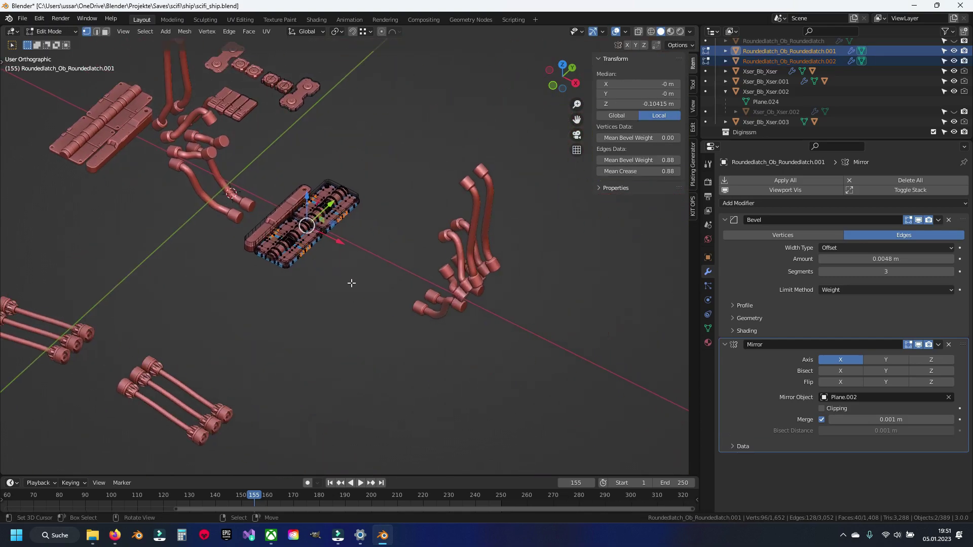
pyautogui.scroll(6, 396, 302)
pyautogui.scroll(4, 397, 302)
pyautogui.press('Tab')
pyautogui.hotkey('alt', 'a')
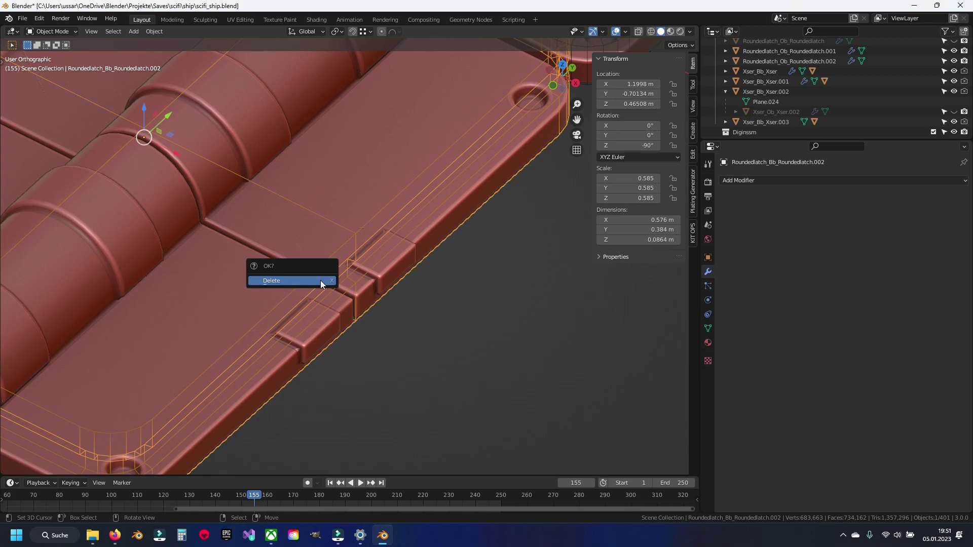
pyautogui.scroll(-3, 321, 281)
pyautogui.scroll(2, 385, 261)
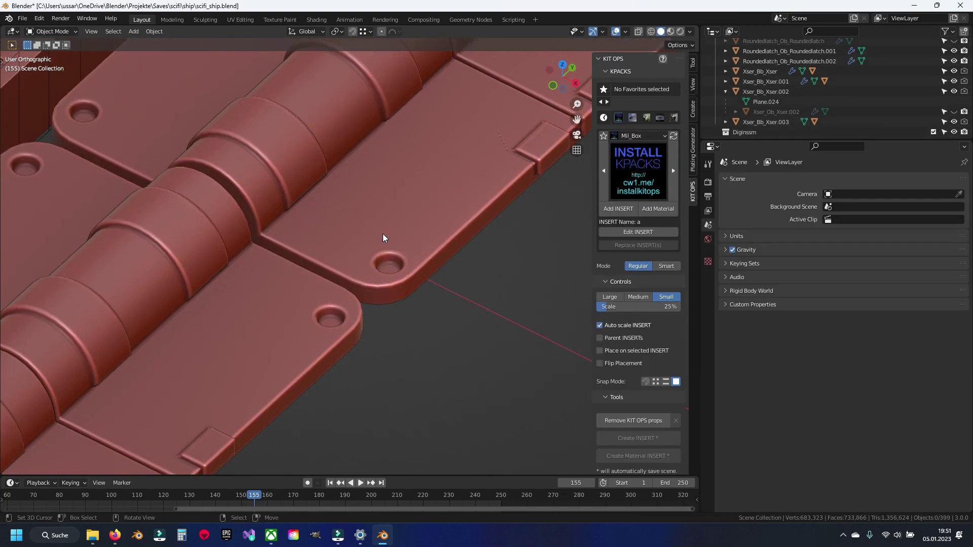
pyautogui.scroll(-3, 382, 234)
# - Mark every edge of the hinge plates as sharp
pyautogui.click(341, 266)
pyautogui.press('Tab')
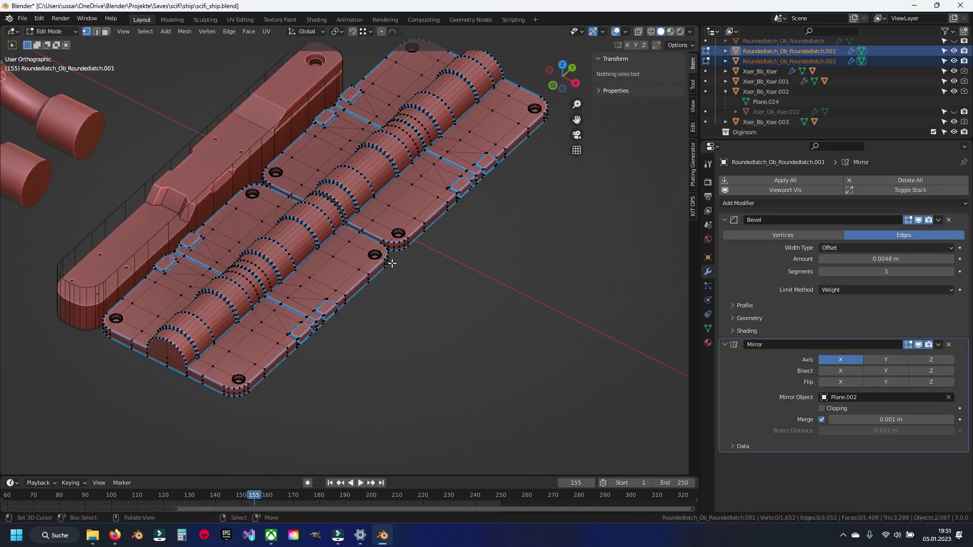
pyautogui.press('a')
pyautogui.hotkey('ctrl', 'e')
pyautogui.click(387, 256)
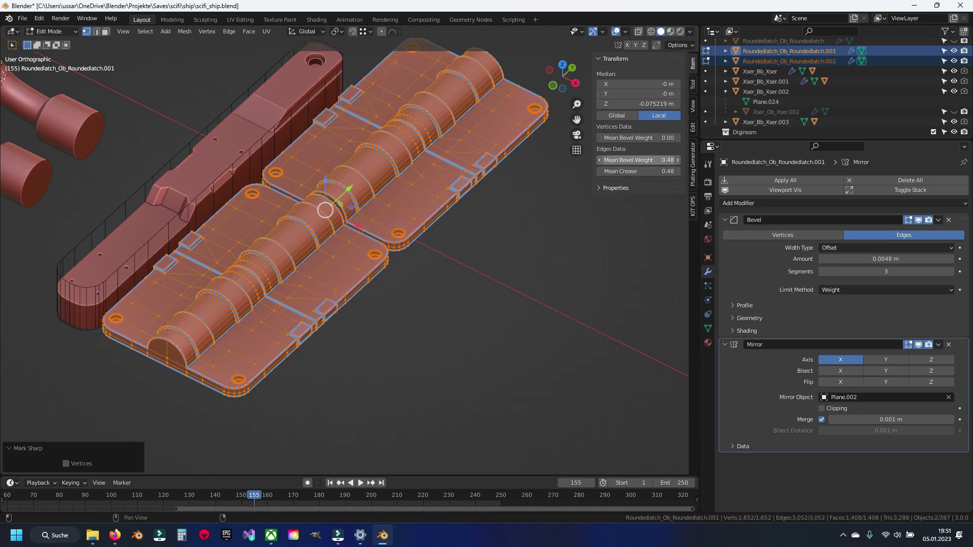
pyautogui.write('0')
# - Clear the hinge edges' Mean Bevel Weight and Crease to 0
pyautogui.press('Return')
pyautogui.write('0')
pyautogui.press('Return')
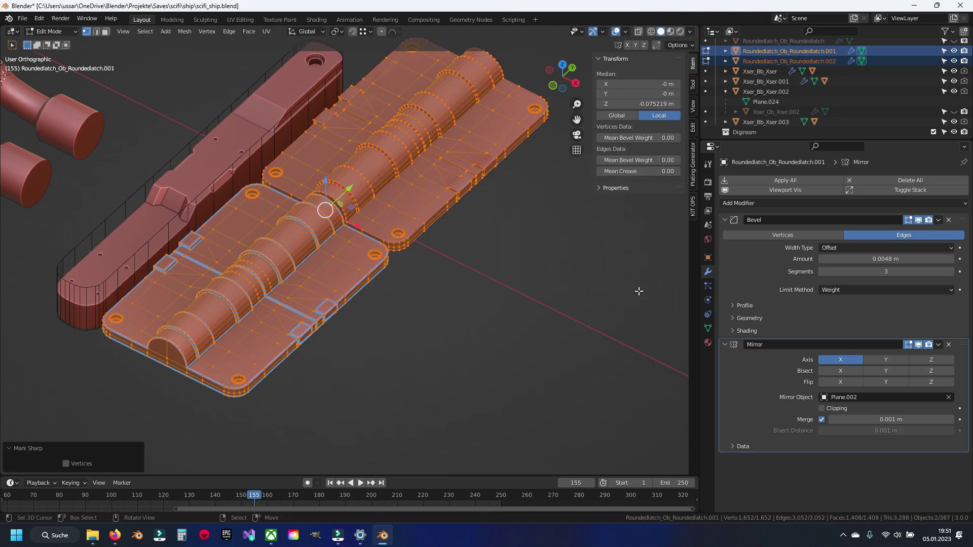
pyautogui.press('Return')
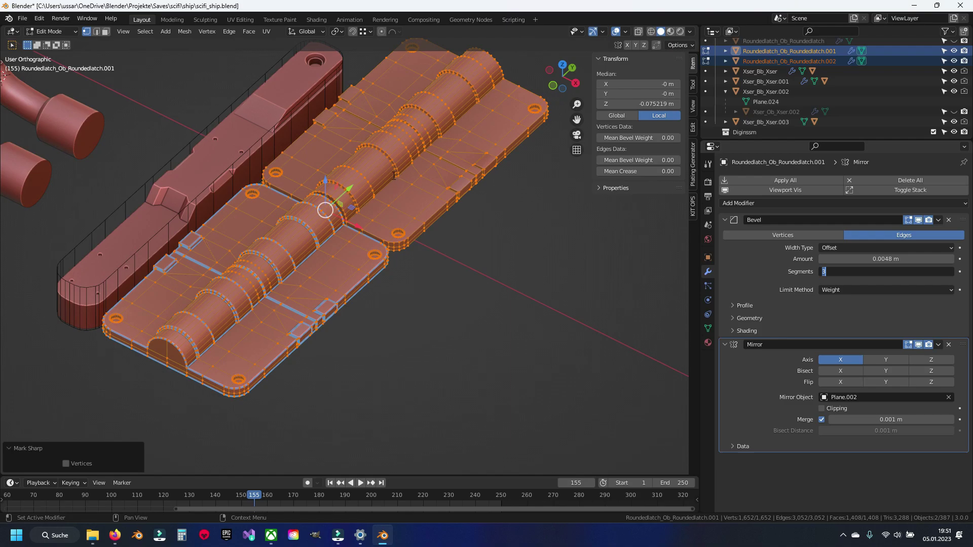
pyautogui.press('Tab')
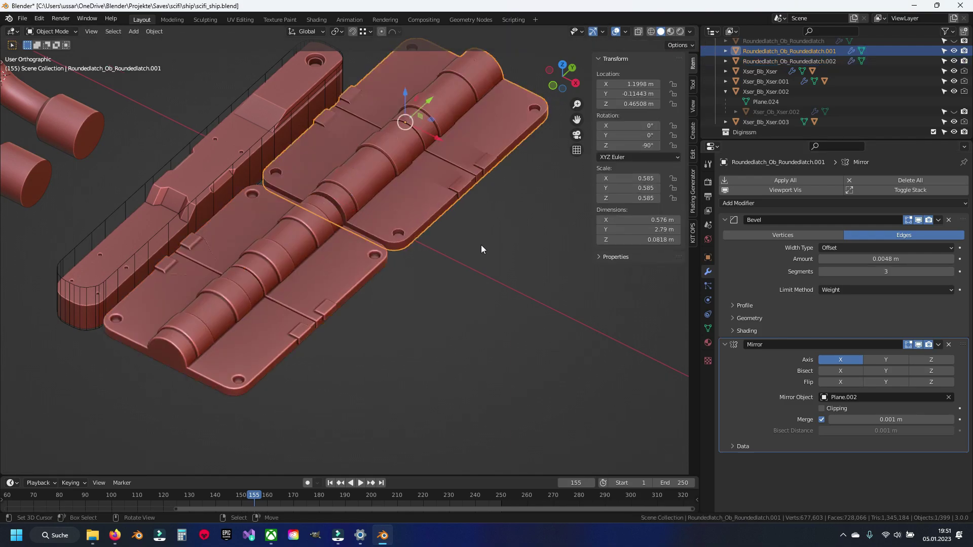
pyautogui.press('Tab')
pyautogui.press('Tab')
pyautogui.press('Tab')
pyautogui.press('Tab')
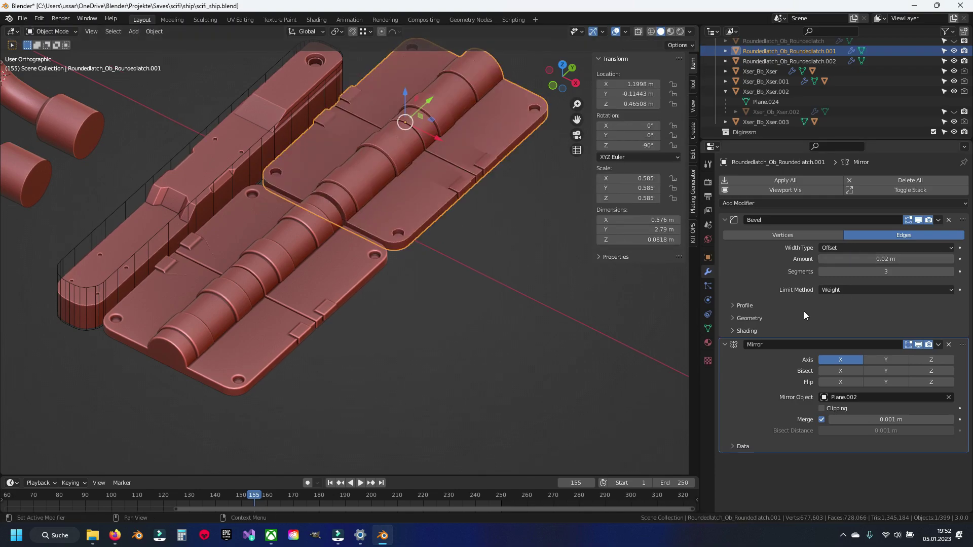
# - Select the upper hinge plate's sharp edges and give them a 0.25 bevel weight
pyautogui.click(795, 330)
pyautogui.scroll(2, 451, 240)
pyautogui.press('Tab')
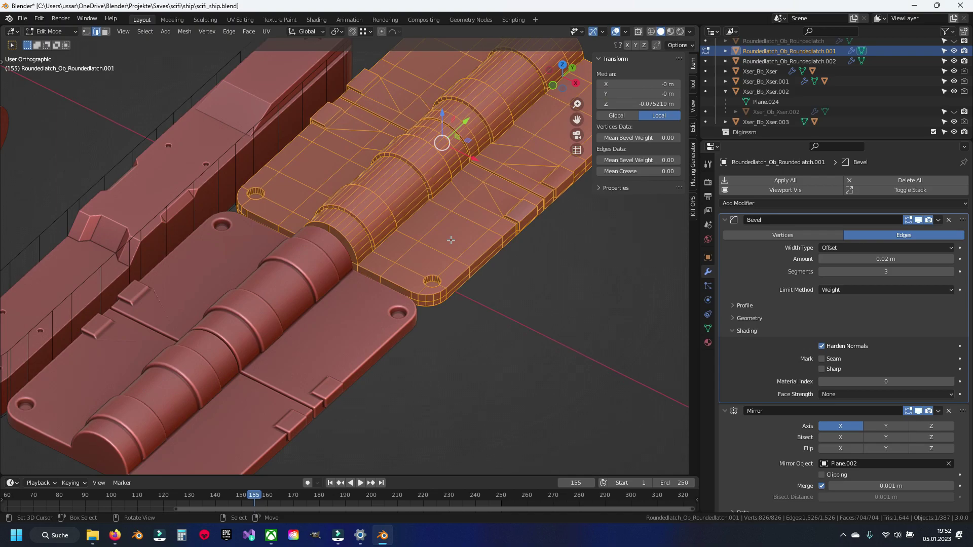
pyautogui.keyDown('shift'); pyautogui.moveTo(451, 239); pyautogui.dragTo(394, 262, button='middle'); pyautogui.keyUp('shift')
pyautogui.hotkey('alt', 'a')
pyautogui.press('q')
pyautogui.click(385, 306)
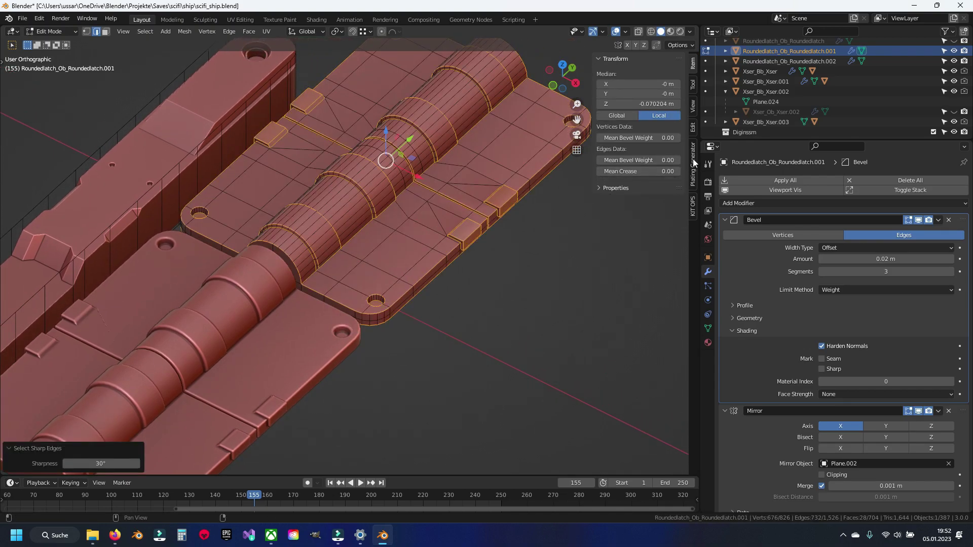
pyautogui.write('25')
pyautogui.press('Return')
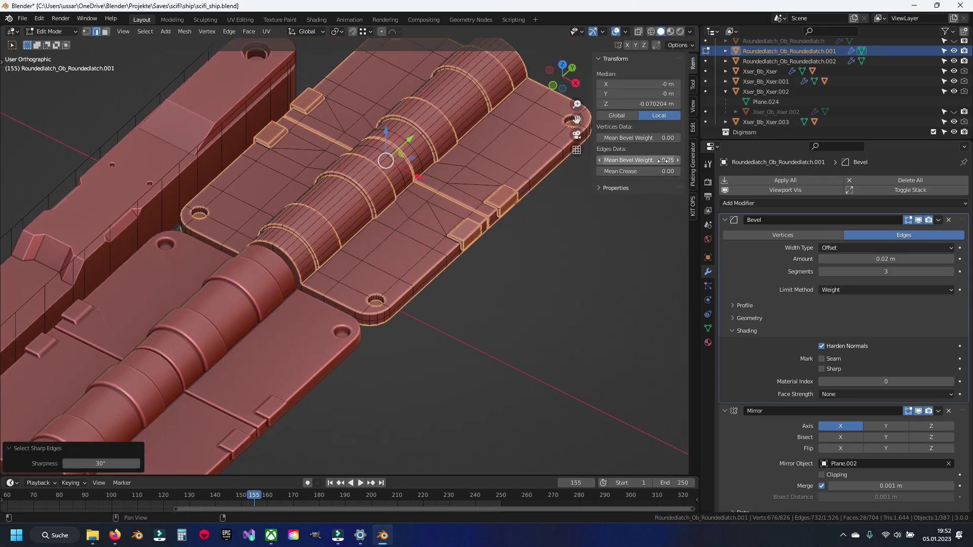
# - Preview the bevel, then lower the sharp edges' bevel weight to 0.20
pyautogui.press('Tab')
pyautogui.scroll(4, 372, 294)
pyautogui.scroll(-3, 377, 273)
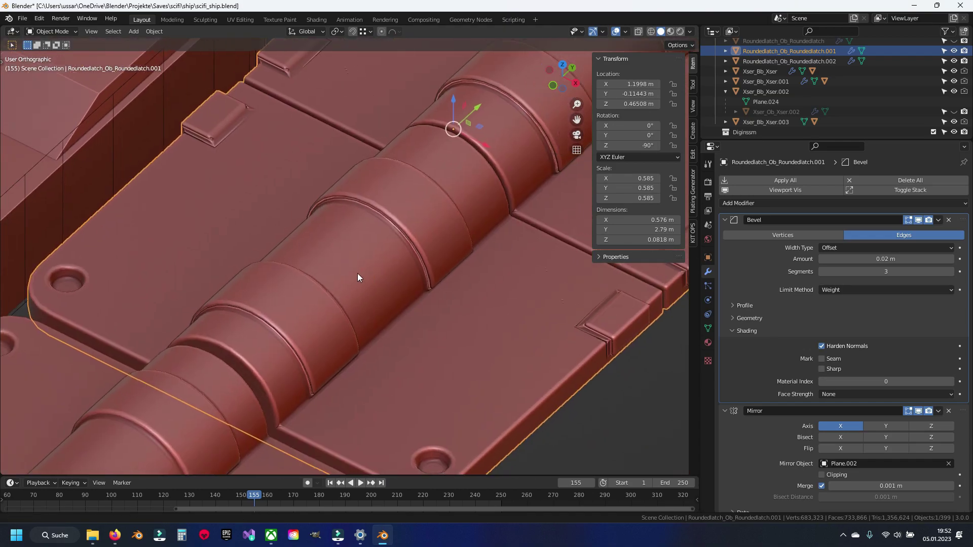
pyautogui.scroll(2, 387, 265)
pyautogui.press('Tab')
pyautogui.press('Return')
pyautogui.press('Tab')
pyautogui.scroll(3, 402, 261)
pyautogui.scroll(-4, 512, 362)
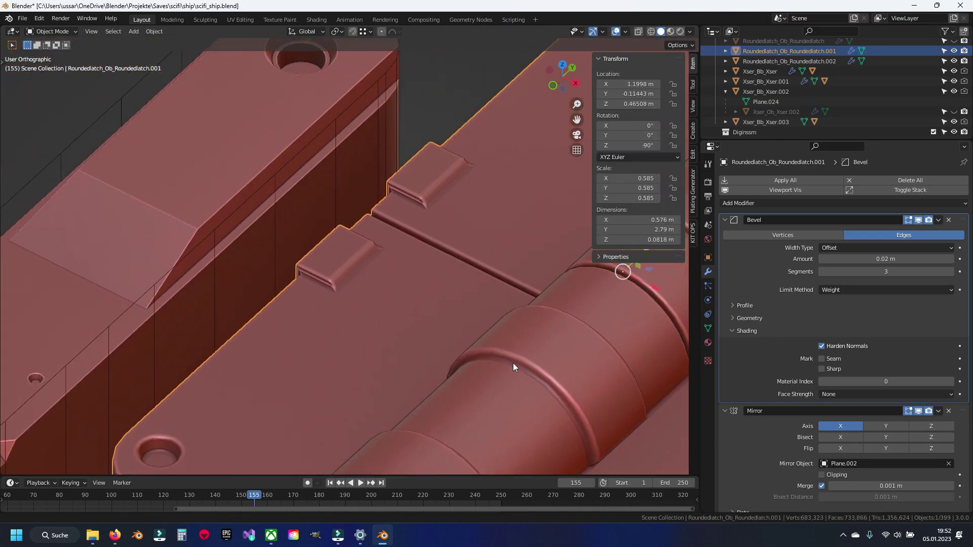
pyautogui.scroll(3, 370, 292)
# - Settle the sharp edges' bevel weight at 0.15 and leave Edit Mode
pyautogui.press('Tab')
pyautogui.click(654, 160)
pyautogui.write('199999')
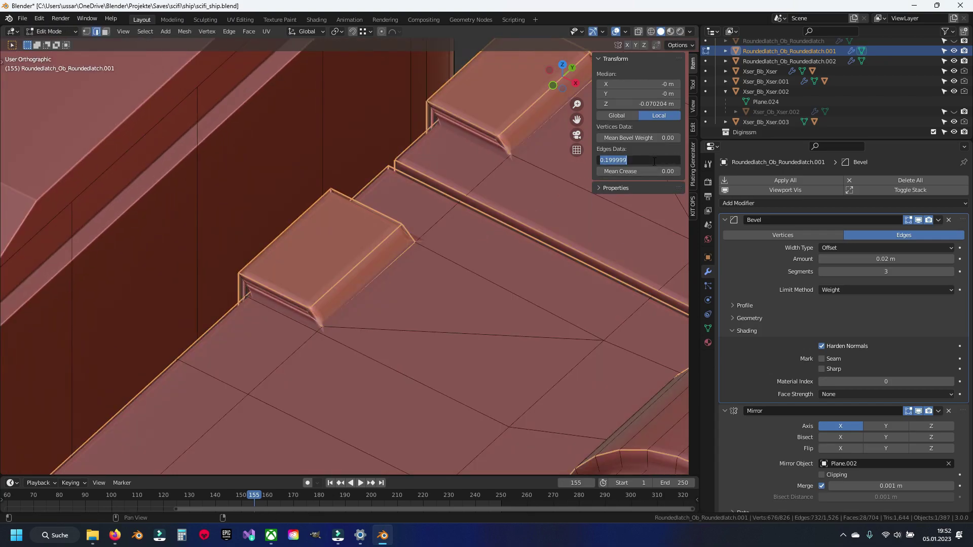
pyautogui.press('Return')
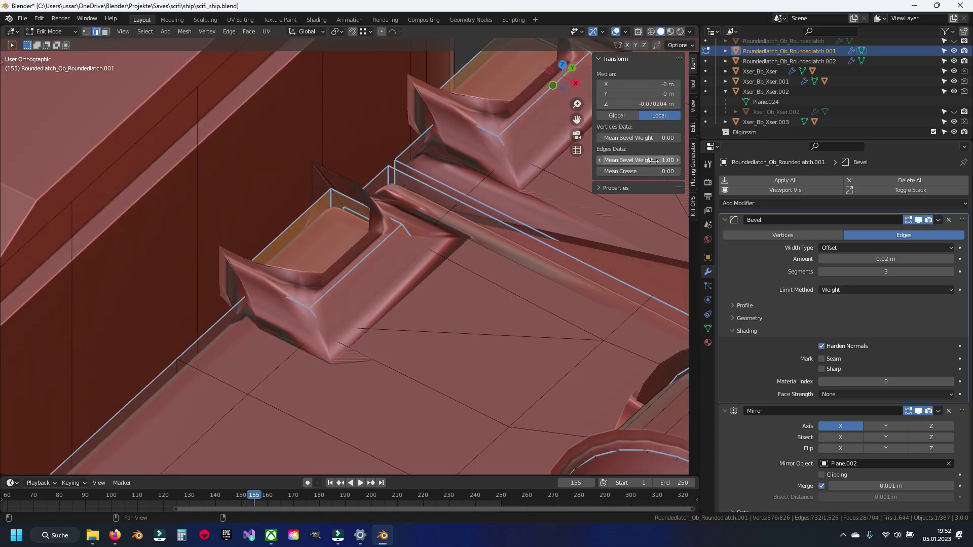
pyautogui.press('Return')
pyautogui.write('0.15')
pyautogui.scroll(-2, 374, 321)
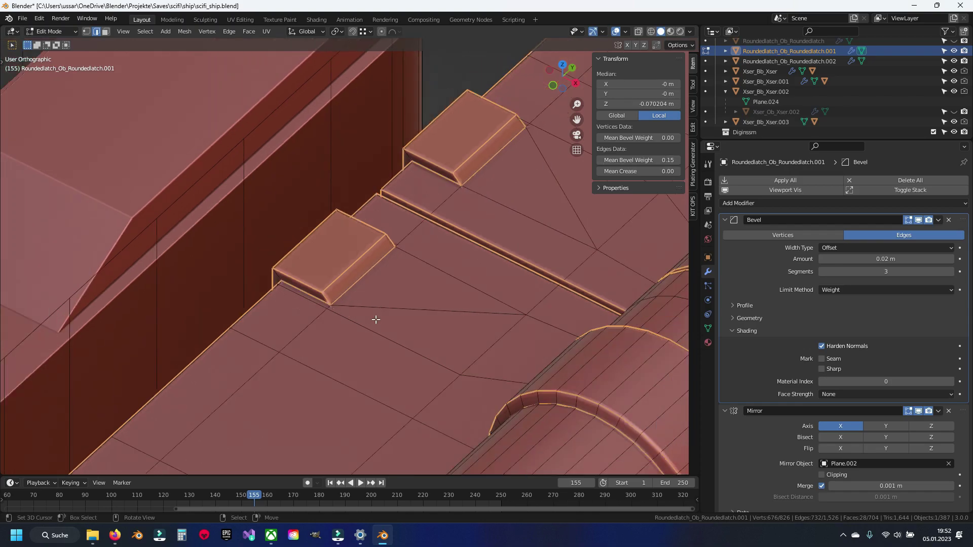
pyautogui.press('Tab')
pyautogui.click(333, 332)
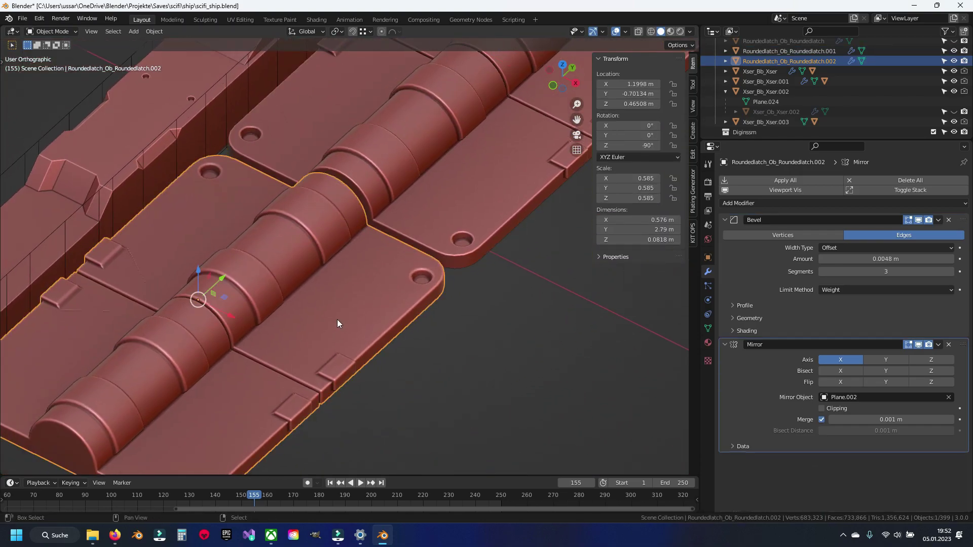
# - Give Roundedlatch.002 a 0.02 m Harden Normals bevel and mark its sharp edges sharp
pyautogui.press('Return')
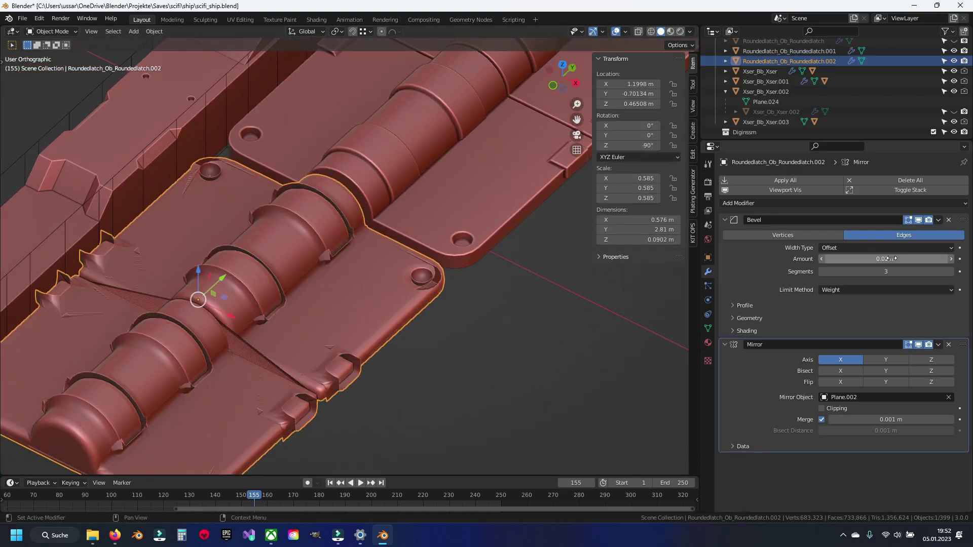
pyautogui.click(746, 330)
pyautogui.keyDown('shift'); pyautogui.moveTo(346, 398); pyautogui.dragTo(482, 333, button='middle'); pyautogui.keyUp('shift')
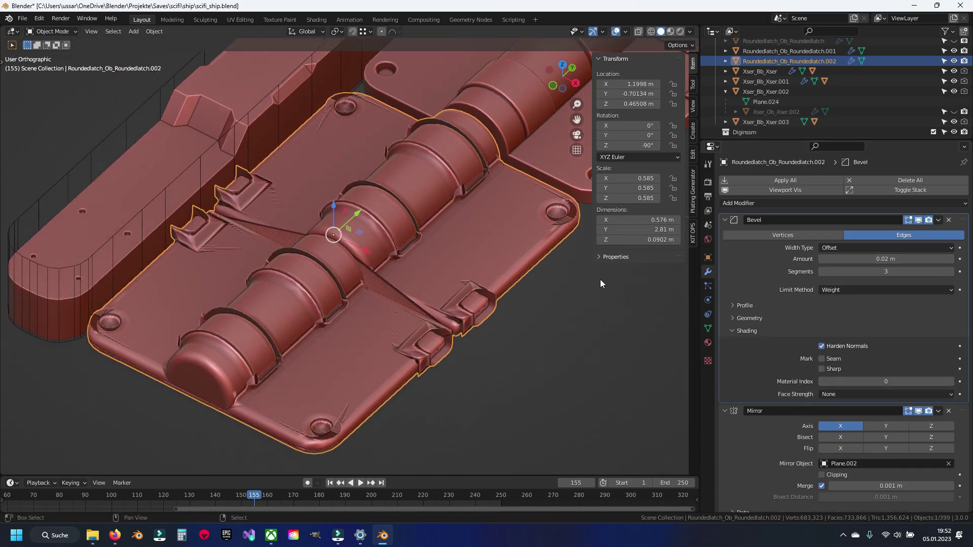
pyautogui.press('Tab')
pyautogui.press('Tab')
pyautogui.press('Tab')
pyautogui.press('q')
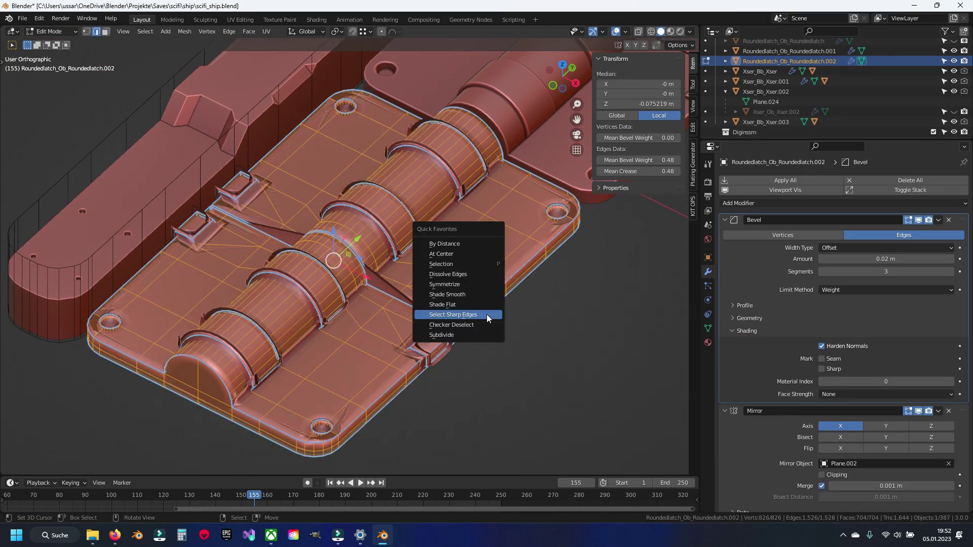
pyautogui.click(486, 315)
pyautogui.hotkey('ctrl', 'e')
pyautogui.click(463, 302)
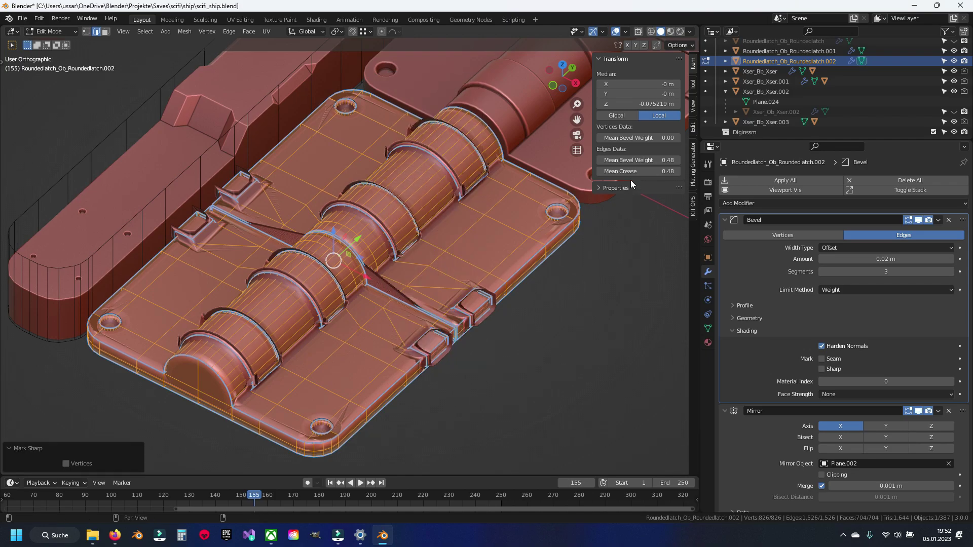
# - Clear all edge bevel weights to 0, then apply the bevel weight to only the sharp edges
pyautogui.write('0')
pyautogui.press('Return')
pyautogui.press('Return')
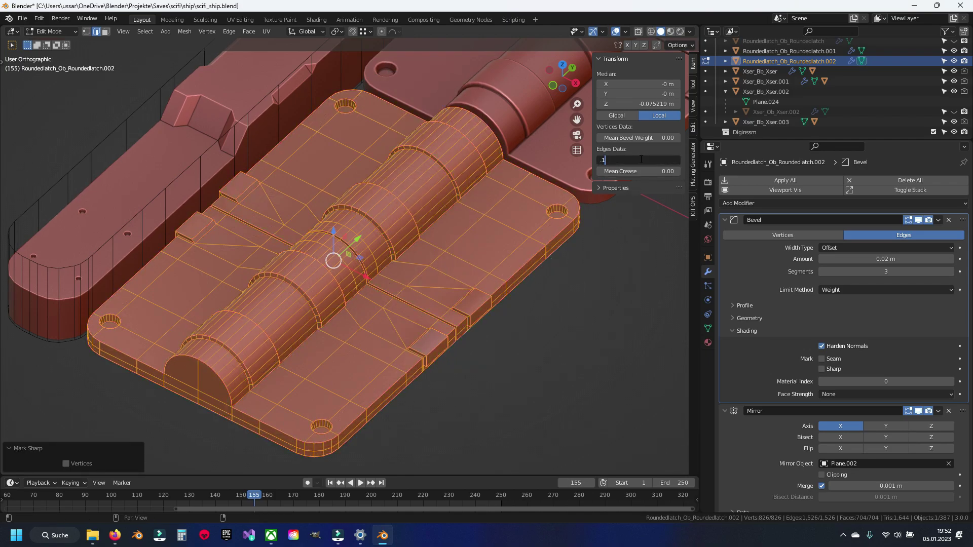
pyautogui.write('5')
pyautogui.press('Return')
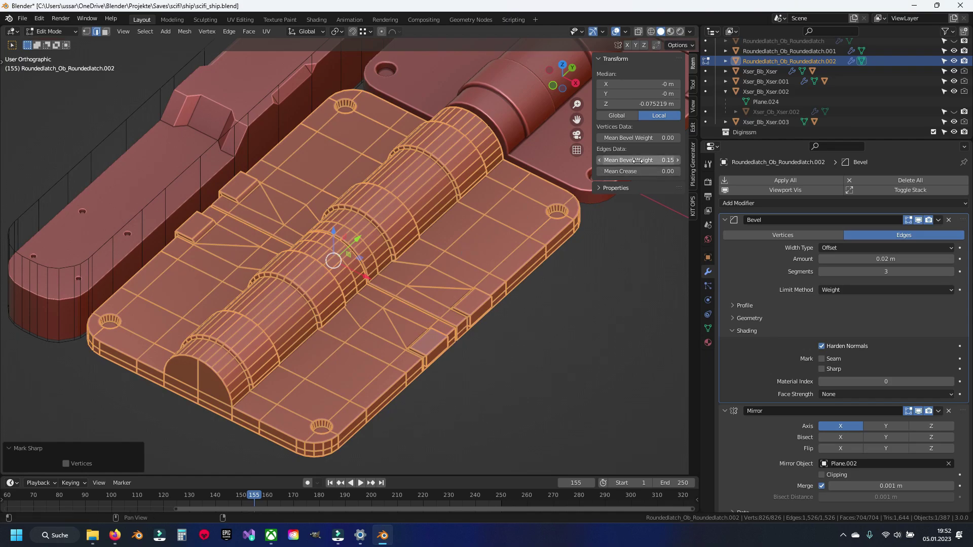
pyautogui.press('Return')
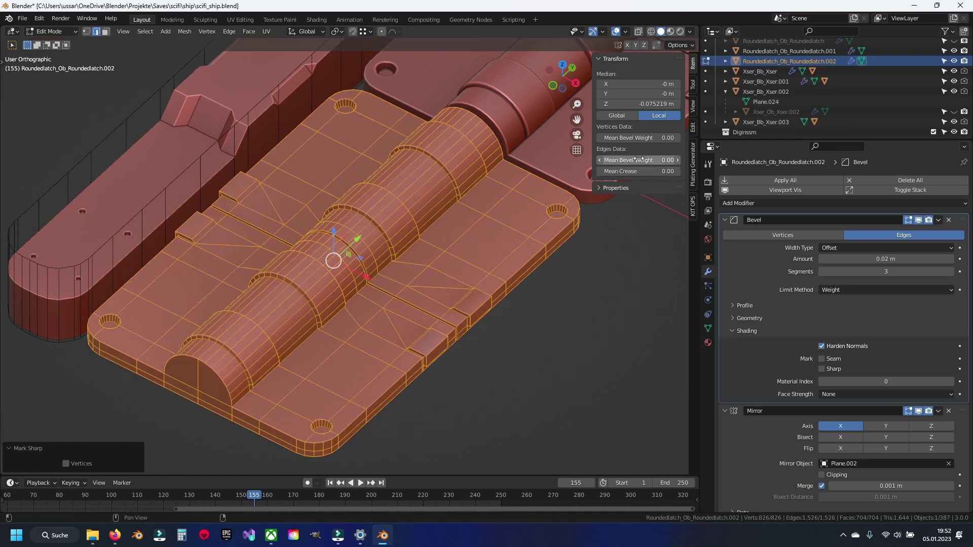
pyautogui.hotkey('alt', 'a')
pyautogui.press('q')
pyautogui.click(445, 302)
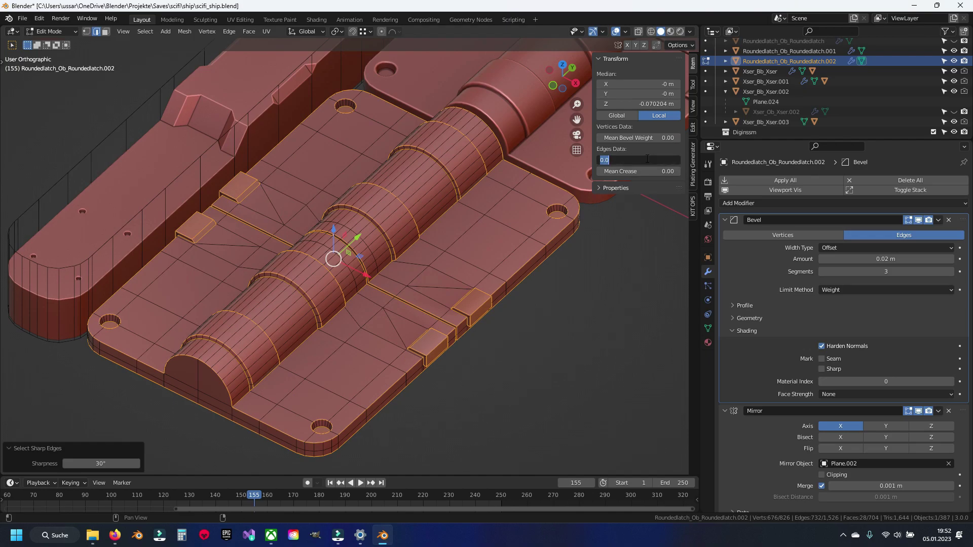
pyautogui.write('0.15')
pyautogui.press('Return')
pyautogui.press('Tab')
# - Join both latch halves into one object with Roundedlatch_Ob_Roundedlatch.002 active
pyautogui.keyDown('shift'); pyautogui.click(548, 119); pyautogui.keyUp('shift')
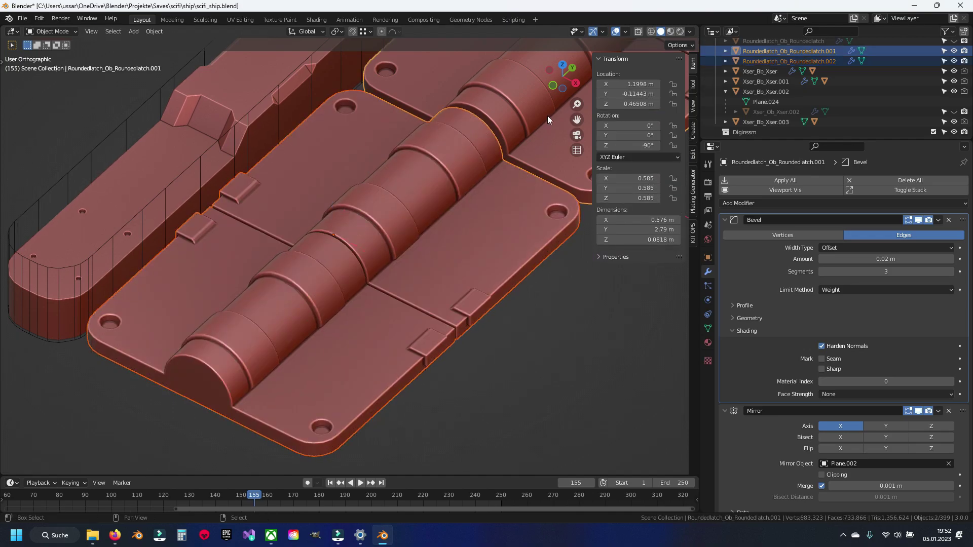
pyautogui.click(525, 115)
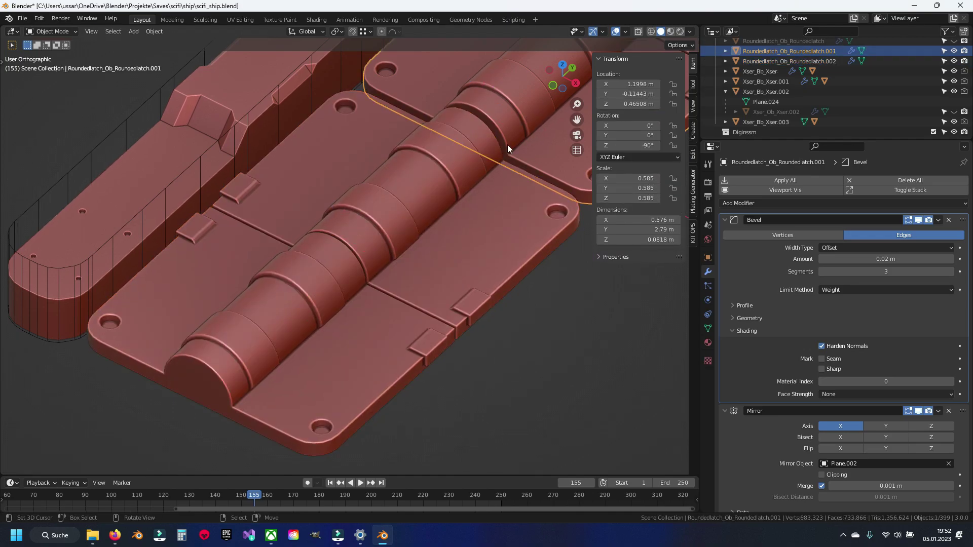
pyautogui.press('Delete')
pyautogui.click(452, 206)
pyautogui.scroll(-4, 452, 205)
# - Hide the finished latch and another finished part, saving scifi_ship.blend
pyautogui.press('h')
pyautogui.hotkey('ctrl', 's')
pyautogui.scroll(-5, 414, 249)
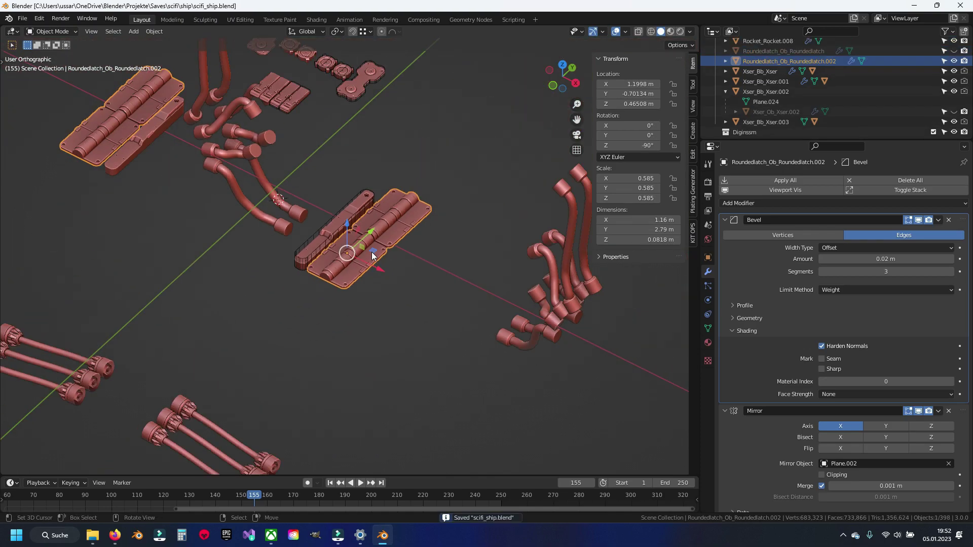
pyautogui.scroll(3, 442, 276)
pyautogui.scroll(4, 441, 272)
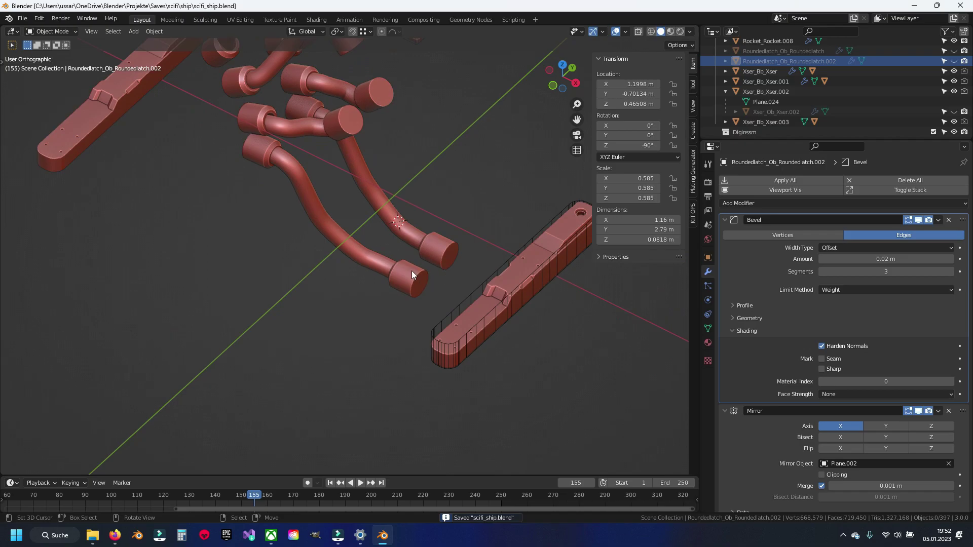
pyautogui.scroll(3, 412, 270)
pyautogui.click(370, 287)
pyautogui.press('Delete')
pyautogui.scroll(-2, 304, 248)
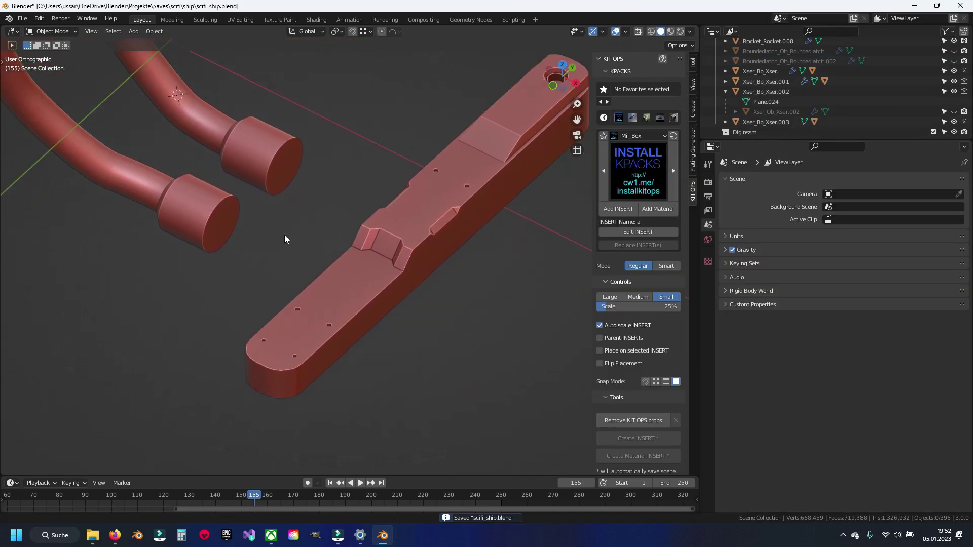
pyautogui.scroll(2, 327, 209)
# - Give the Longslider bar's bevel a 0.02 m amount with Harden Normals enabled
pyautogui.click(326, 209)
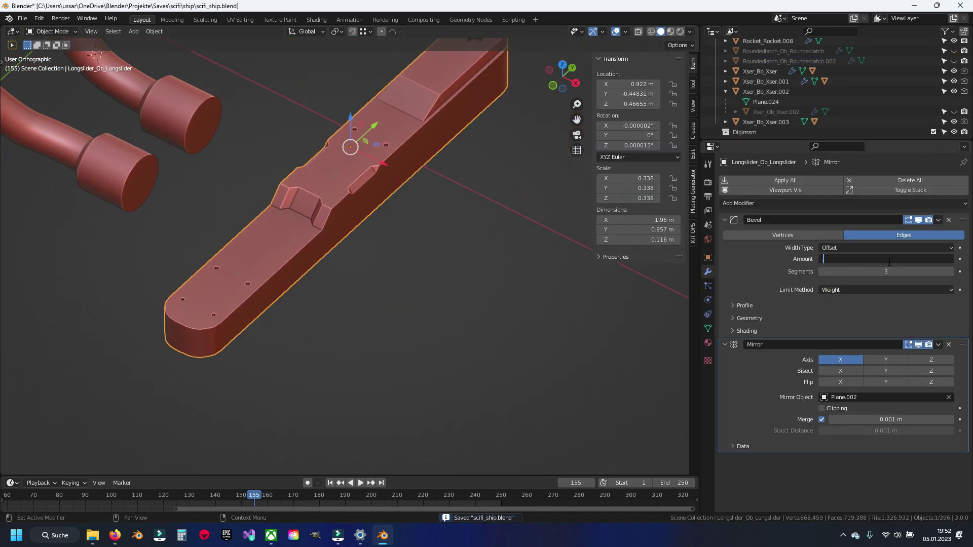
pyautogui.write('.02')
pyautogui.press('Return')
pyautogui.click(760, 330)
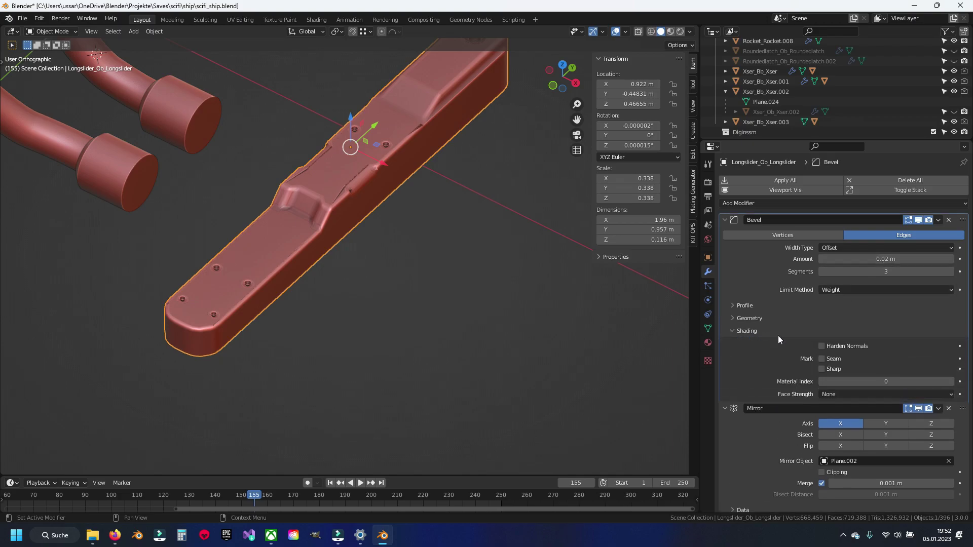
pyautogui.click(821, 346)
# - Clear sharp marks from all of the bar's edges and set their mean crease to 0
pyautogui.press('Tab')
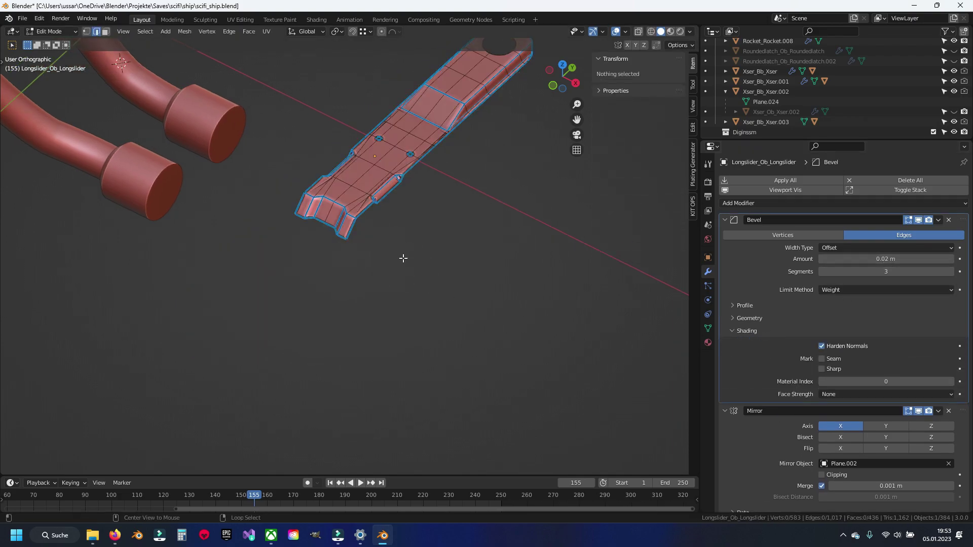
pyautogui.press('a')
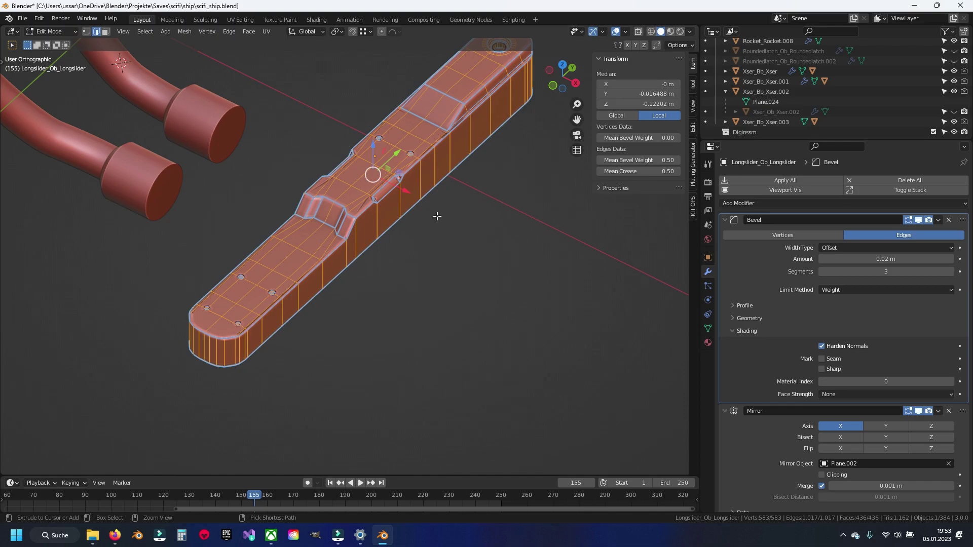
pyautogui.hotkey('ctrl', 'e')
pyautogui.click(428, 224)
pyautogui.hotkey('ctrl', 'e')
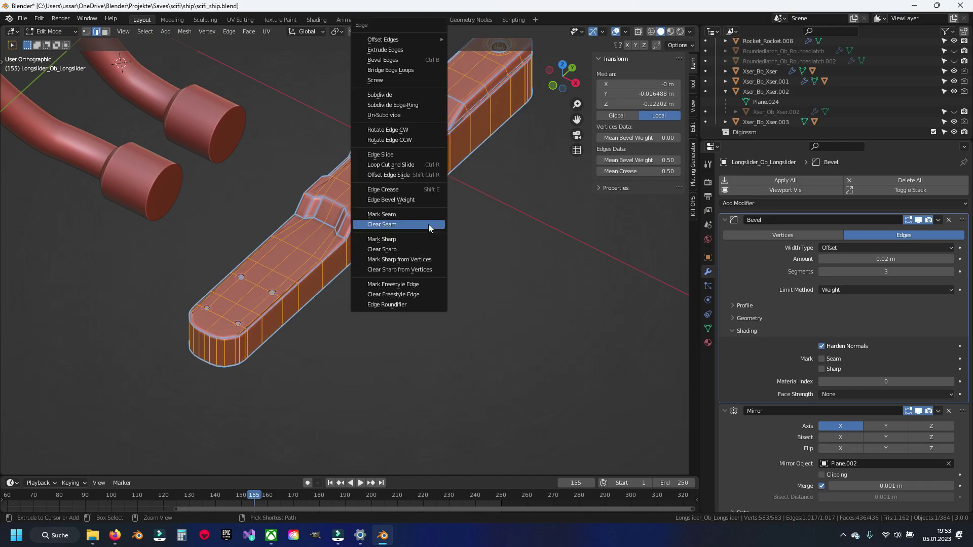
pyautogui.click(413, 250)
pyautogui.doubleClick(638, 171)
pyautogui.write('0')
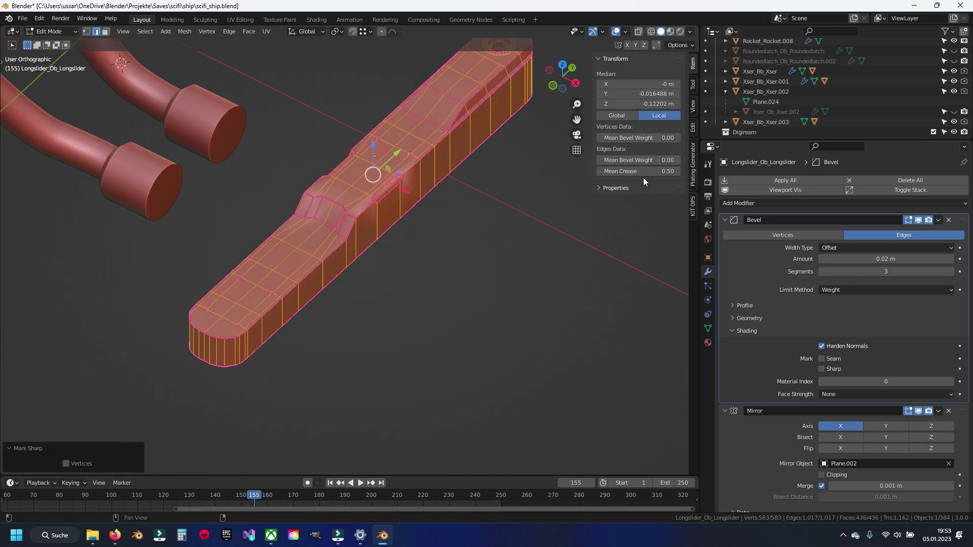
pyautogui.press('Return')
# - Select only the bar's sharp edges and give them a bevel weight of 1
pyautogui.hotkey('alt', 'a')
pyautogui.rightClick(455, 249)
pyautogui.click(454, 249)
pyautogui.write('1')
pyautogui.press('Return')
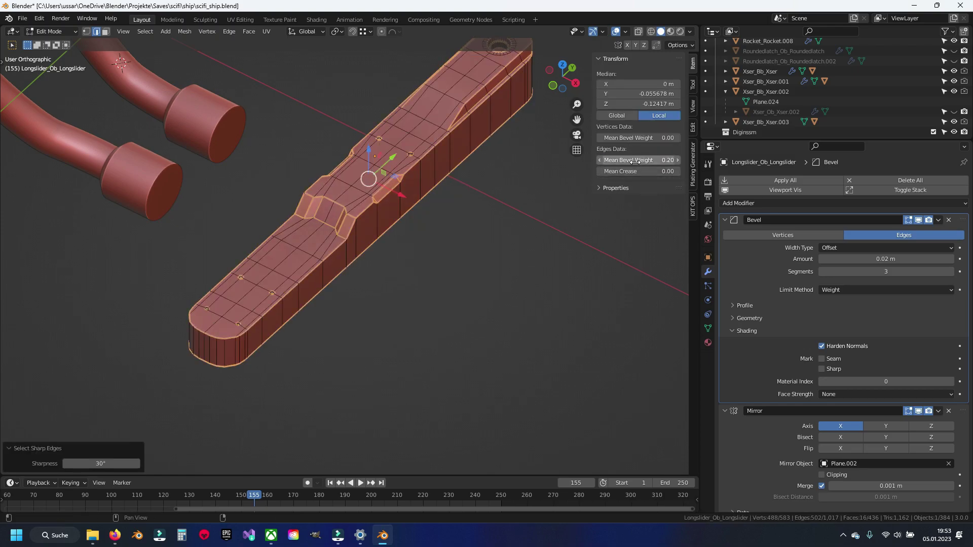
# - Hide the finished Longslider bar and save scifi_ship.blend
pyautogui.press('Tab')
pyautogui.scroll(5, 336, 264)
pyautogui.scroll(-5, 334, 264)
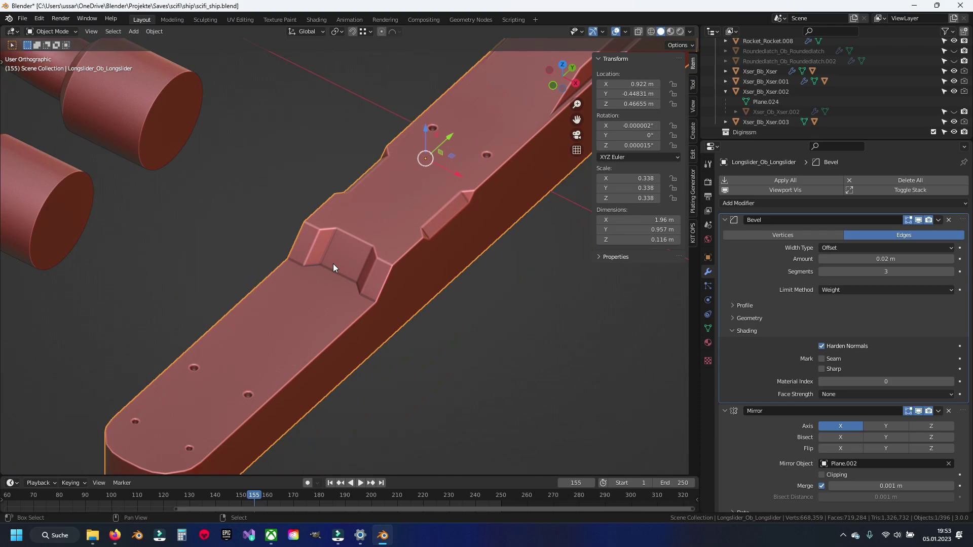
pyautogui.press('Delete')
pyautogui.scroll(3, 344, 255)
pyautogui.hotkey('ctrl', 's')
pyautogui.scroll(-5, 355, 256)
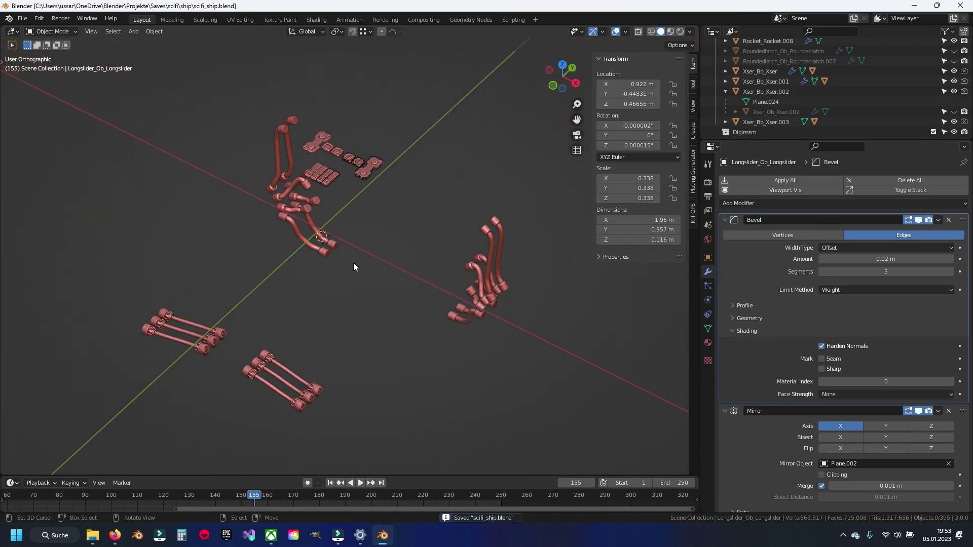
# - Delete all vertices of the panel plate's Xser cutter mesh
pyautogui.scroll(3, 310, 356)
pyautogui.scroll(2, 354, 246)
pyautogui.scroll(4, 354, 246)
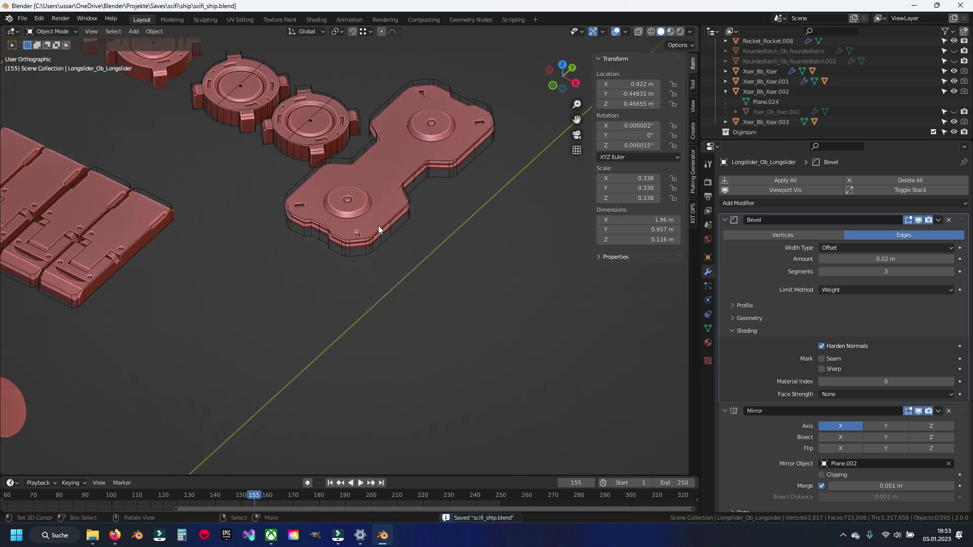
pyautogui.click(378, 226)
pyautogui.press('Tab')
pyautogui.press('x')
pyautogui.click(383, 250)
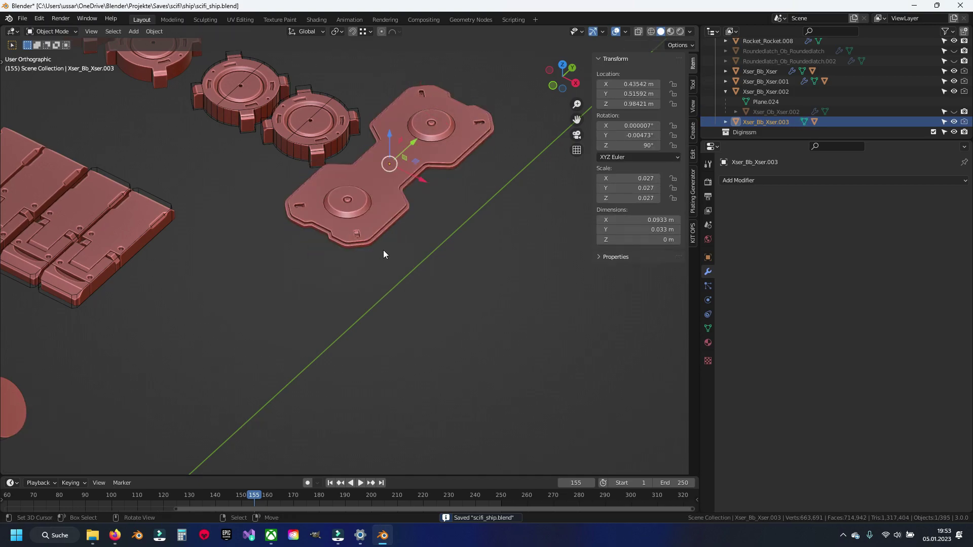
pyautogui.press('a')
pyautogui.press('x')
pyautogui.click(330, 168)
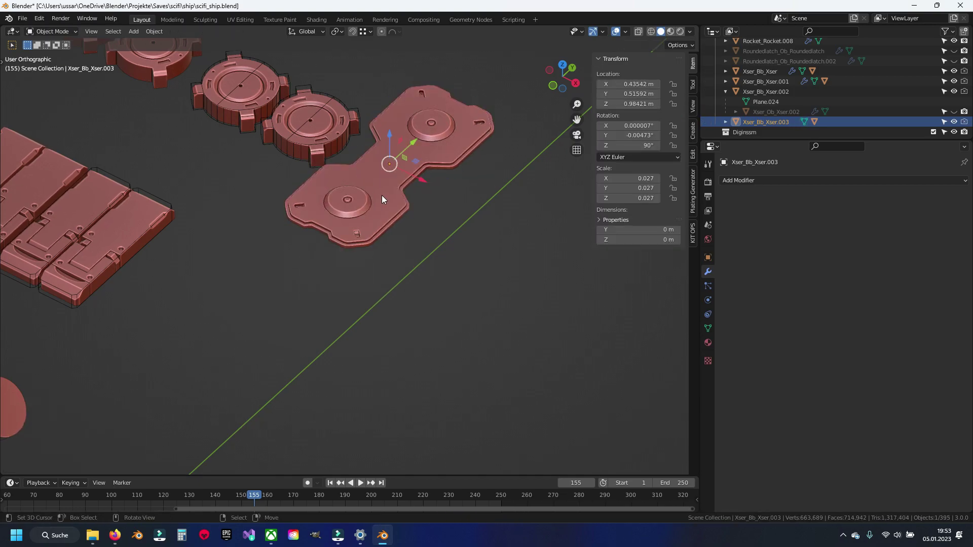
pyautogui.press('Tab')
# - Enable Harden Normals on Xser_Ob_Xser.003's bevel, hide the plate, and save scifi_ship.blend
pyautogui.click(382, 196)
pyautogui.scroll(2, 393, 245)
pyautogui.click(735, 331)
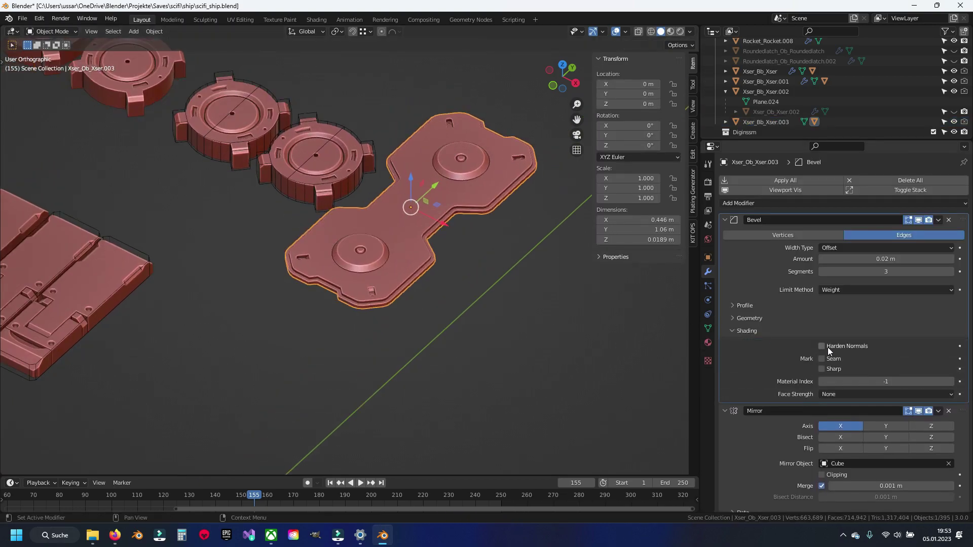
pyautogui.press('Delete')
pyautogui.hotkey('ctrl', 's')
# - Select the middle gear's cutter Circular1_Bb_Circular1.005, cancelling an accidental move
pyautogui.scroll(2, 427, 282)
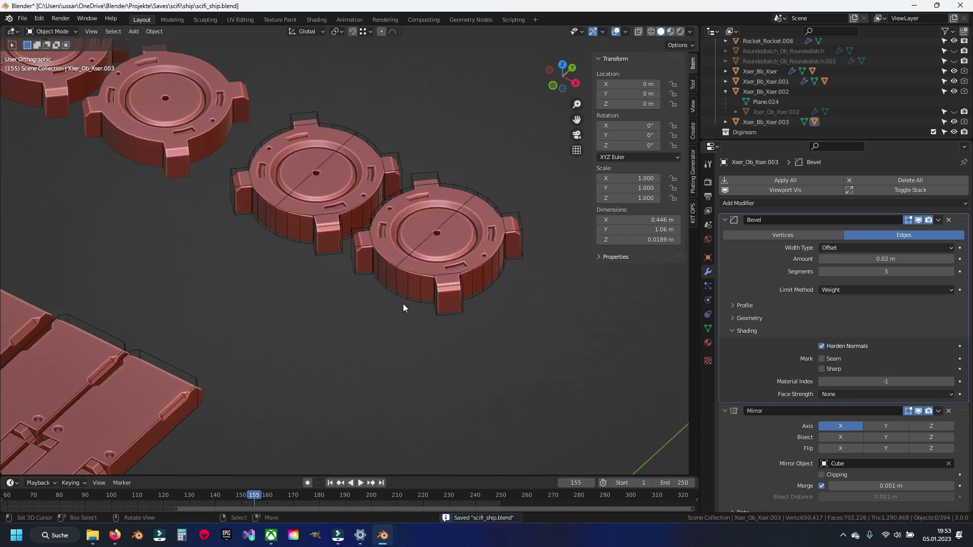
pyautogui.click(400, 300)
pyautogui.click(403, 221)
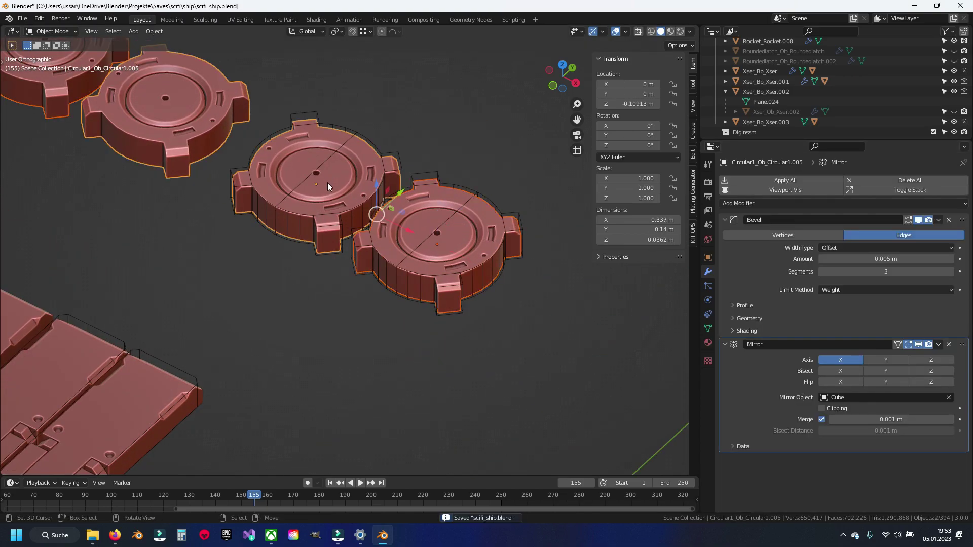
pyautogui.click(387, 296)
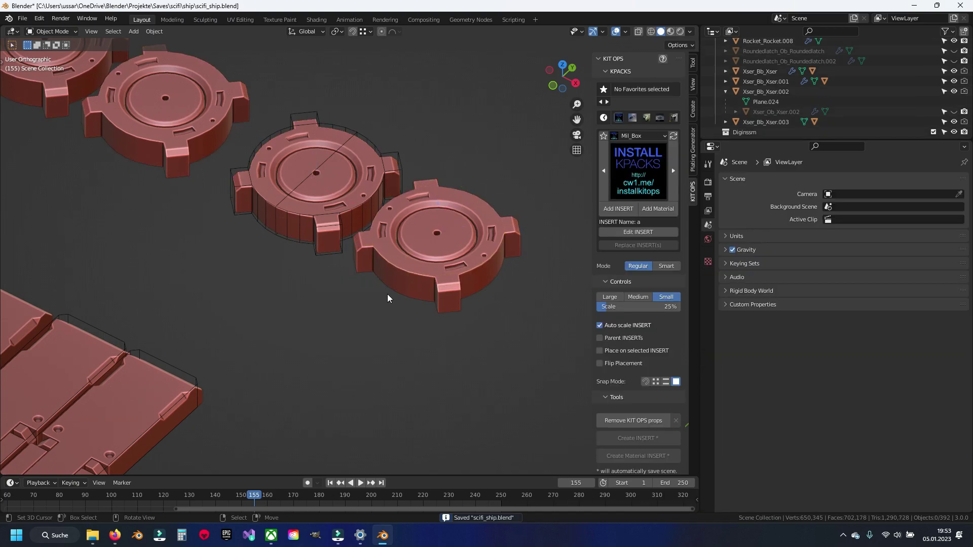
pyautogui.click(299, 249)
pyautogui.moveTo(300, 249)
pyautogui.keyDown('shift'); pyautogui.mouseDown(button='middle')
pyautogui.moveTo(309, 257)
pyautogui.moveTo(308, 307)
pyautogui.mouseUp(button='middle'); pyautogui.keyUp('shift')
pyautogui.press('g')
pyautogui.press('Escape')
# - Delete all vertices of the Circular1_Bb_Circular1.005 cutter mesh
pyautogui.press('Tab')
pyautogui.hotkey('alt', 'a')
pyautogui.press('a')
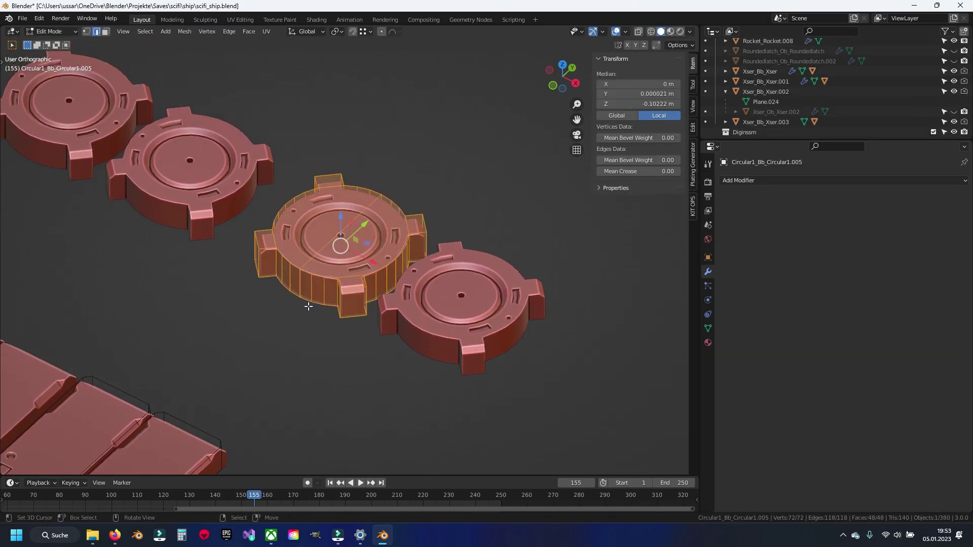
pyautogui.press('x')
pyautogui.click(308, 306)
pyautogui.press('Tab')
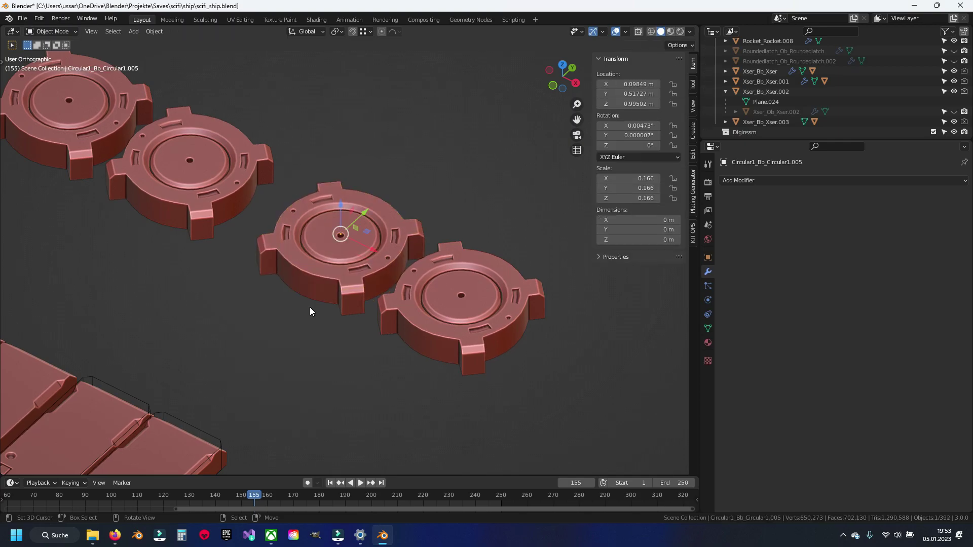
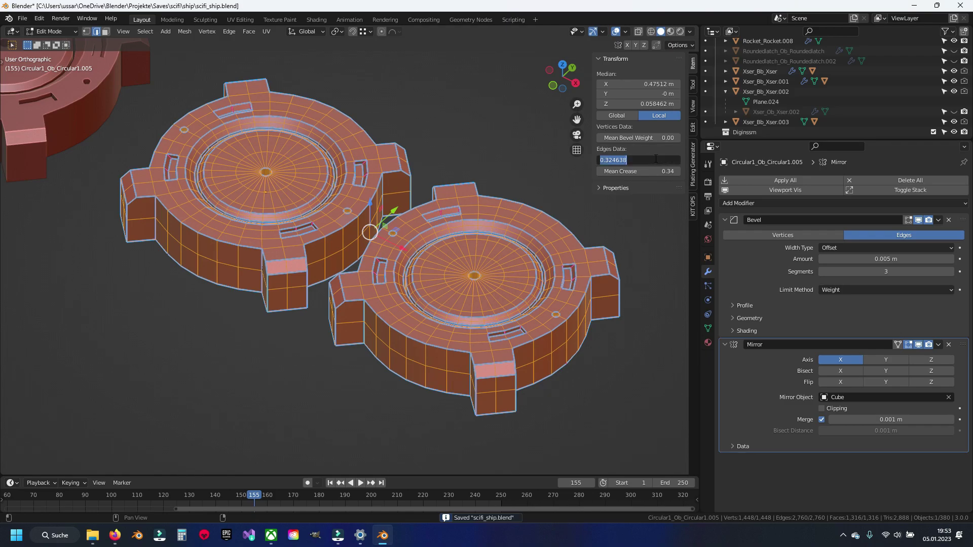
# - Zero the bevel weight and clear sharp marking on the selected circular latch edges
pyautogui.write('0')
pyautogui.press('Return')
pyautogui.press('Return')
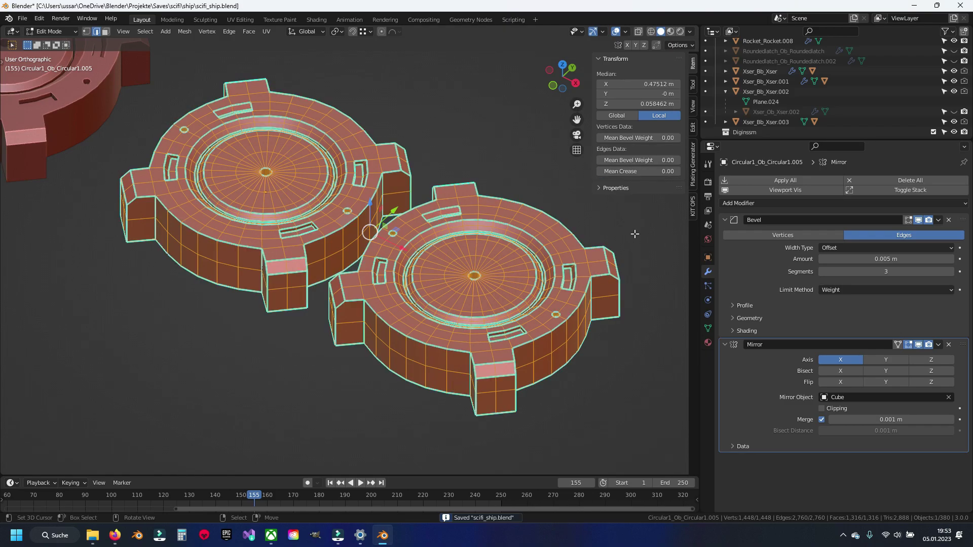
pyautogui.hotkey('ctrl', 'e')
pyautogui.click(615, 248)
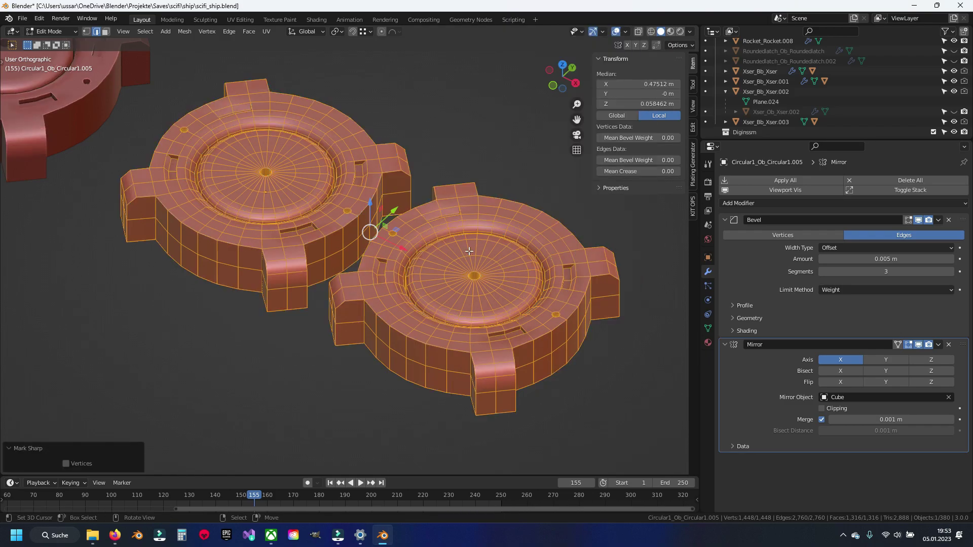
# - Set the Bevel amount to 0.02 m with Harden Normals, then bevel-weight only the sharp edges
pyautogui.click(872, 259)
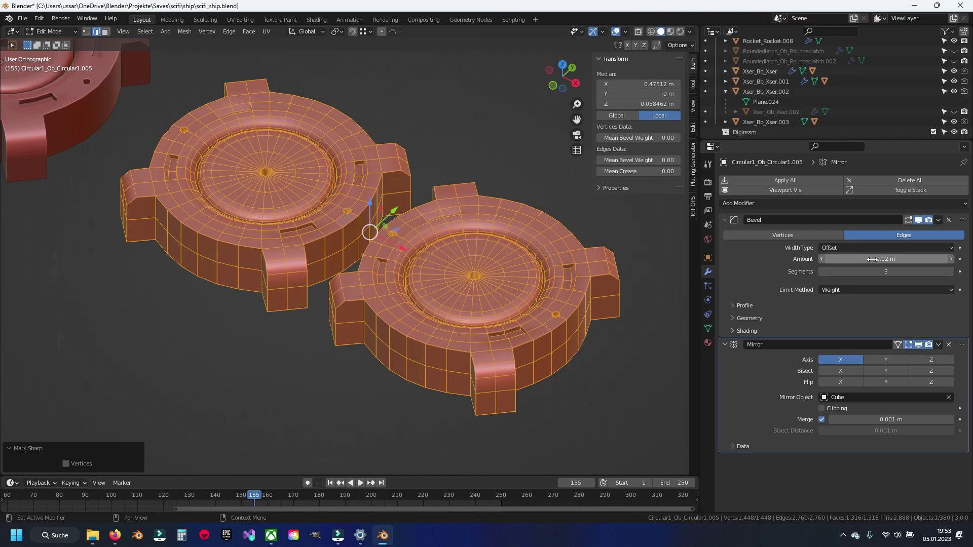
pyautogui.click(748, 318)
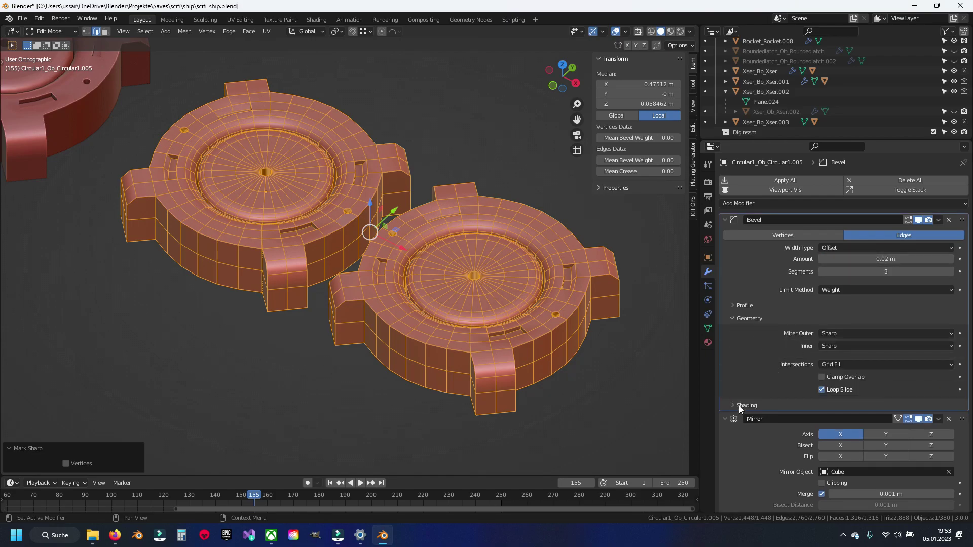
pyautogui.click(739, 405)
pyautogui.hotkey('alt', 'a')
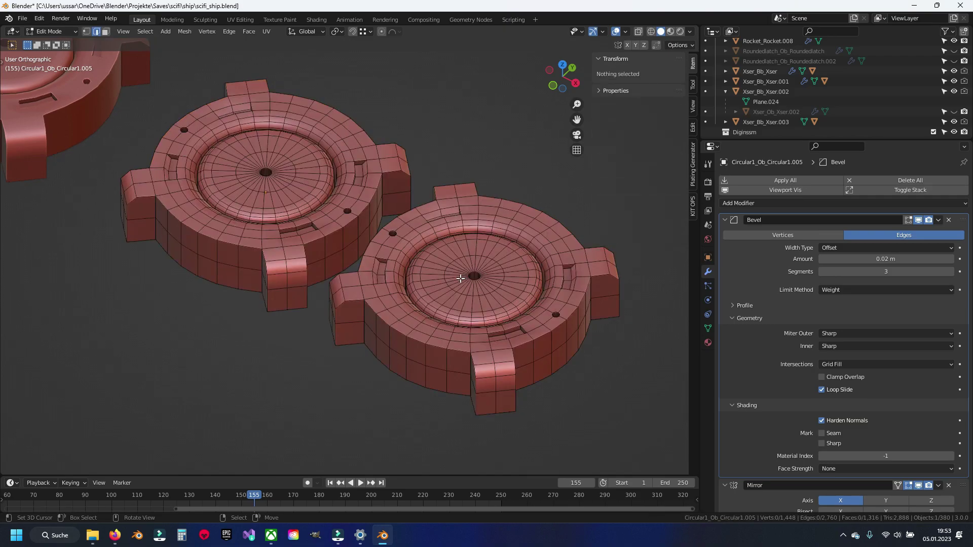
pyautogui.click(460, 277)
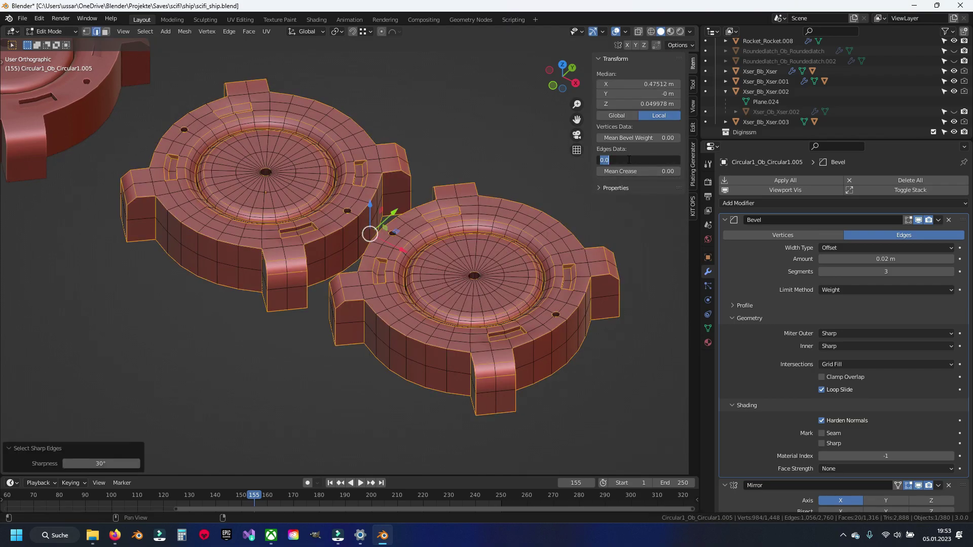
pyautogui.press('Return')
# - Return to object mode and save the file
pyautogui.press('Tab')
pyautogui.scroll(-3, 343, 272)
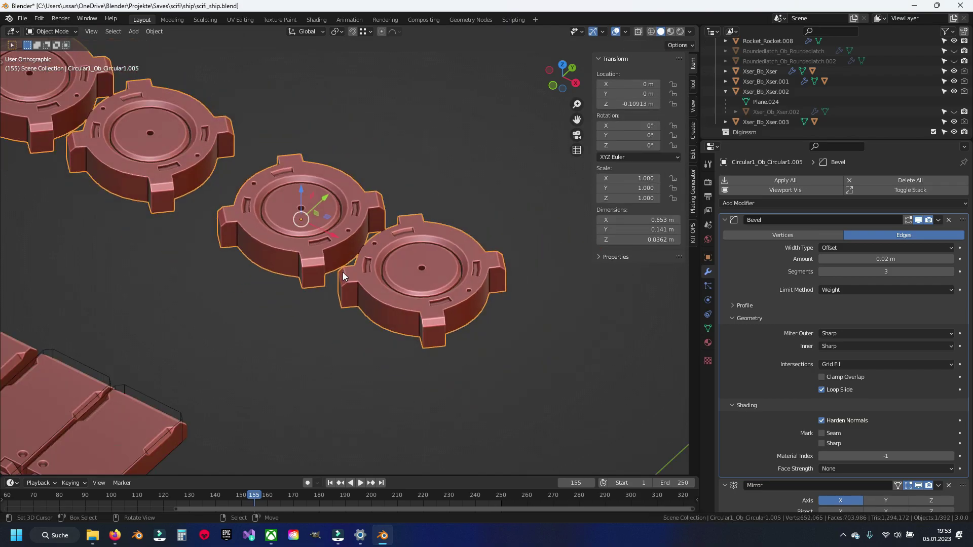
pyautogui.scroll(5, 343, 272)
pyautogui.hotkey('ctrl', 's')
pyautogui.scroll(-4, 342, 269)
pyautogui.scroll(3, 331, 290)
pyautogui.scroll(3, 355, 264)
pyautogui.click(385, 241)
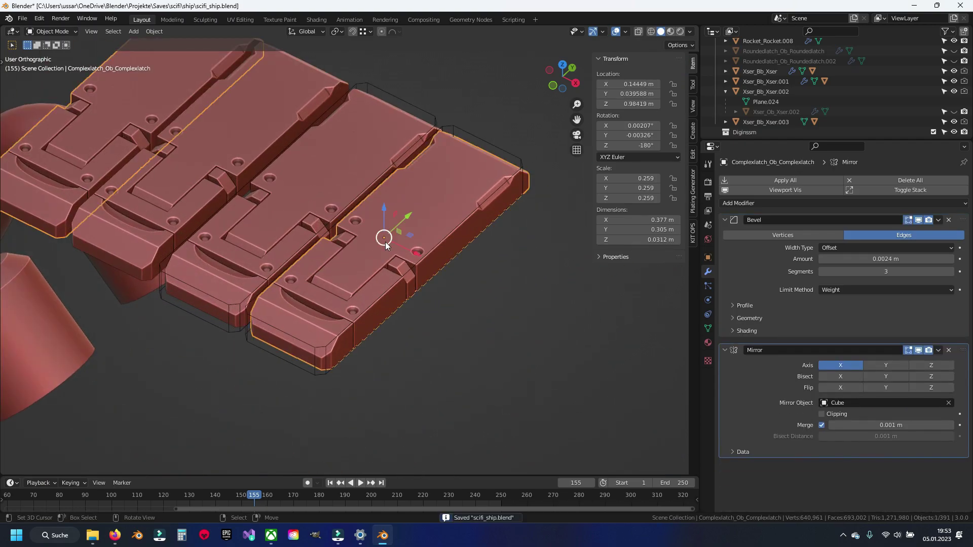
# - Delete the duplicate latch copies and save the file
pyautogui.keyDown('shift'); pyautogui.click(263, 321); pyautogui.keyUp('shift')
pyautogui.scroll(-1, 263, 322)
pyautogui.press('Delete')
pyautogui.press('x')
pyautogui.click(336, 385)
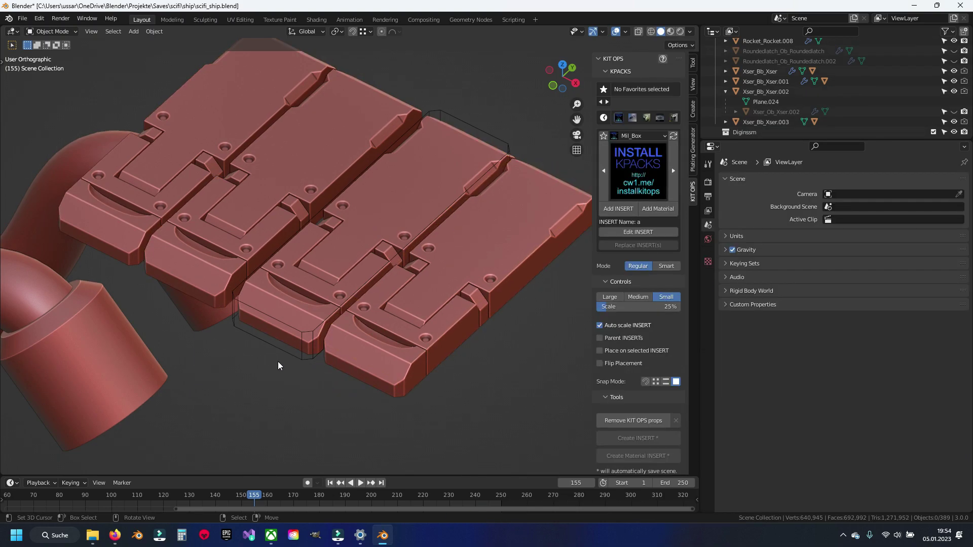
pyautogui.scroll(-2, 372, 236)
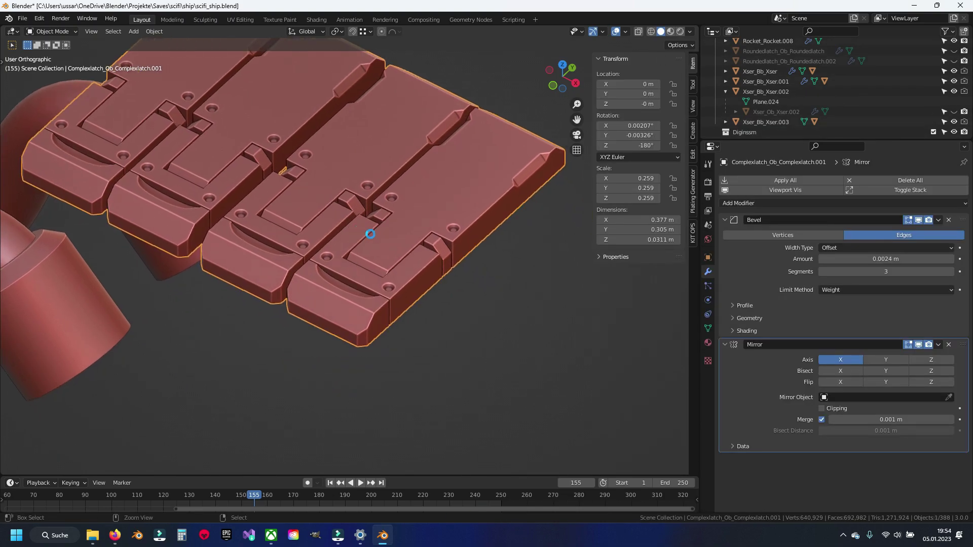
pyautogui.hotkey('ctrl', 's')
# - In Complexlatch.001's mesh, clear sharp marks and zero its bevel weight and crease
pyautogui.press('Tab')
pyautogui.scroll(3, 377, 232)
pyautogui.hotkey('ctrl', 'e')
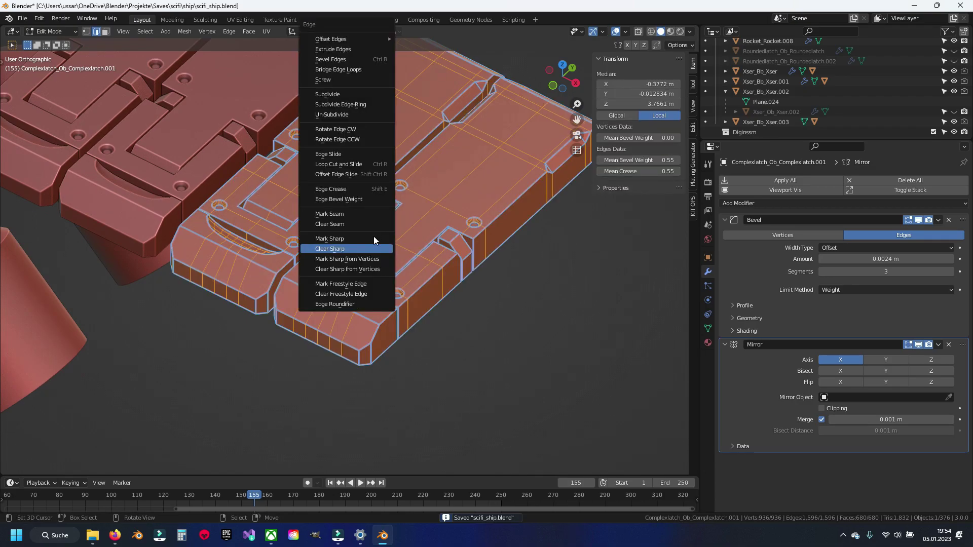
pyautogui.click(373, 236)
pyautogui.write('0')
pyautogui.press('Return')
pyautogui.click(651, 171)
pyautogui.write('0')
pyautogui.press('Return')
# - Set the Bevel to 0.02 m with Harden Normals and weight the sharp edges 0.20
pyautogui.click(896, 259)
pyautogui.press('Return')
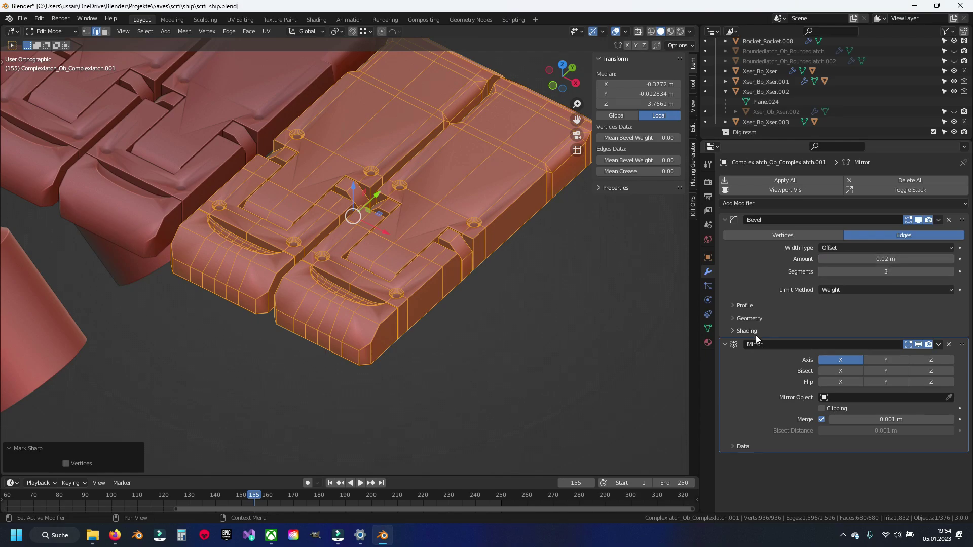
pyautogui.click(755, 332)
pyautogui.click(445, 316)
pyautogui.rightClick(449, 315)
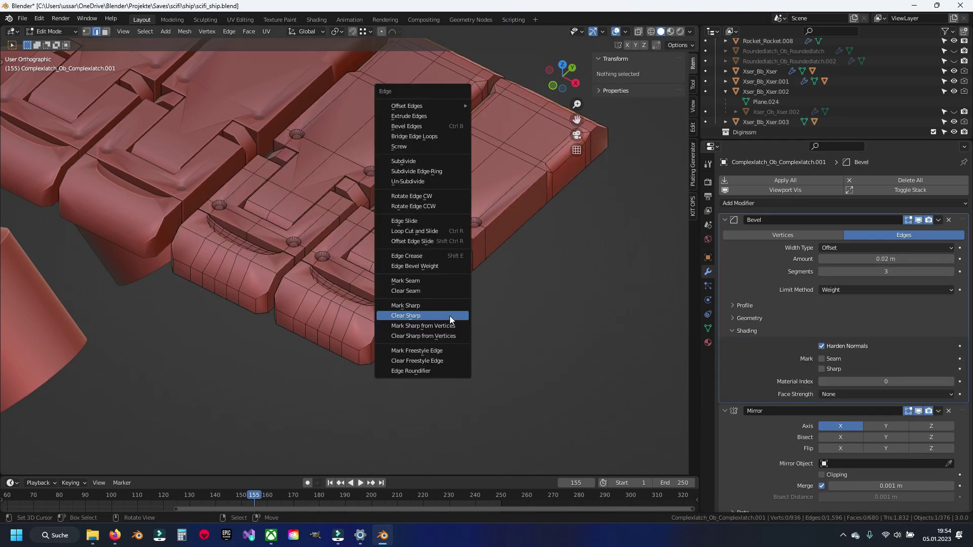
pyautogui.rightClick(399, 302)
pyautogui.click(400, 304)
pyautogui.click(628, 171)
pyautogui.click(633, 160)
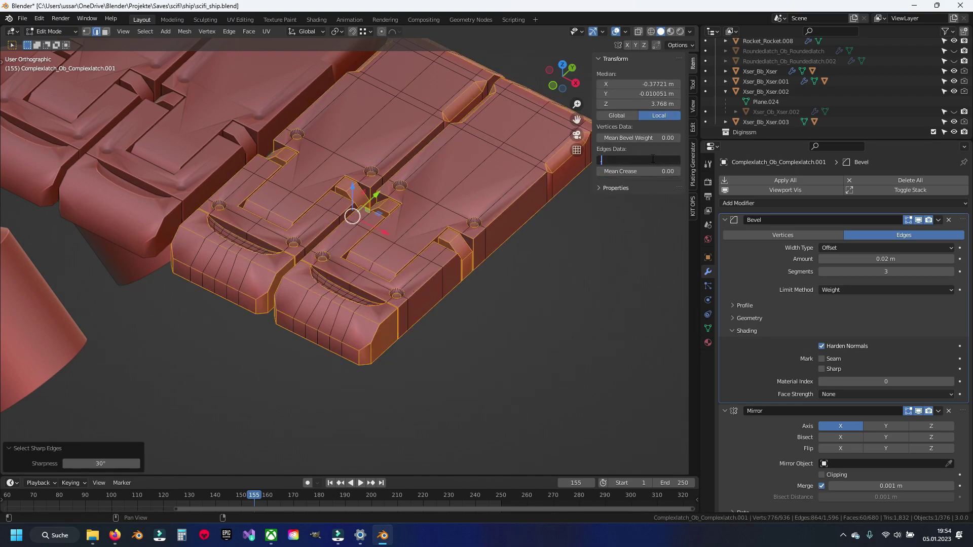
pyautogui.write('0.2')
pyautogui.press('Return')
# - Return to object mode and inspect the beveled latch
pyautogui.scroll(2, 430, 316)
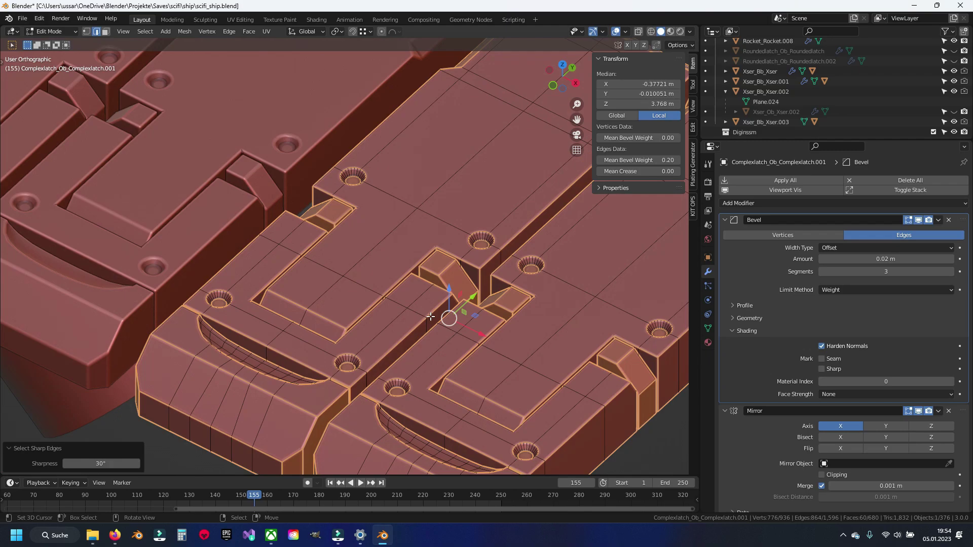
pyautogui.press('Tab')
pyautogui.scroll(-4, 430, 316)
pyautogui.scroll(5, 430, 316)
pyautogui.scroll(-3, 428, 319)
pyautogui.scroll(2, 348, 263)
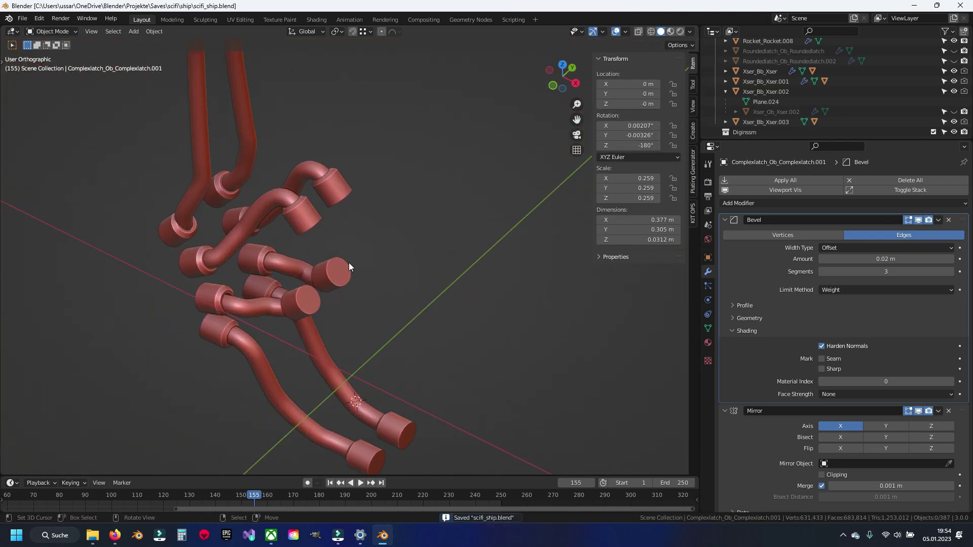
# - Select the Cylinder.009 rings and isolate them in local view
pyautogui.click(321, 284)
pyautogui.moveTo(321, 284)
pyautogui.mouseDown(button='middle')
pyautogui.moveTo(355, 215)
pyautogui.moveTo(394, 324)
pyautogui.moveTo(431, 290)
pyautogui.moveTo(500, 322)
pyautogui.moveTo(426, 326)
pyautogui.moveTo(344, 311)
pyautogui.moveTo(453, 272)
pyautogui.mouseUp(button='middle')
pyautogui.press('KP_Divide')
pyautogui.scroll(5, 408, 300)
# - Select only the rings' sharp edges and give them bevel weight 0.2
pyautogui.press('Tab')
pyautogui.scroll(1, 344, 311)
pyautogui.hotkey('alt', 'a')
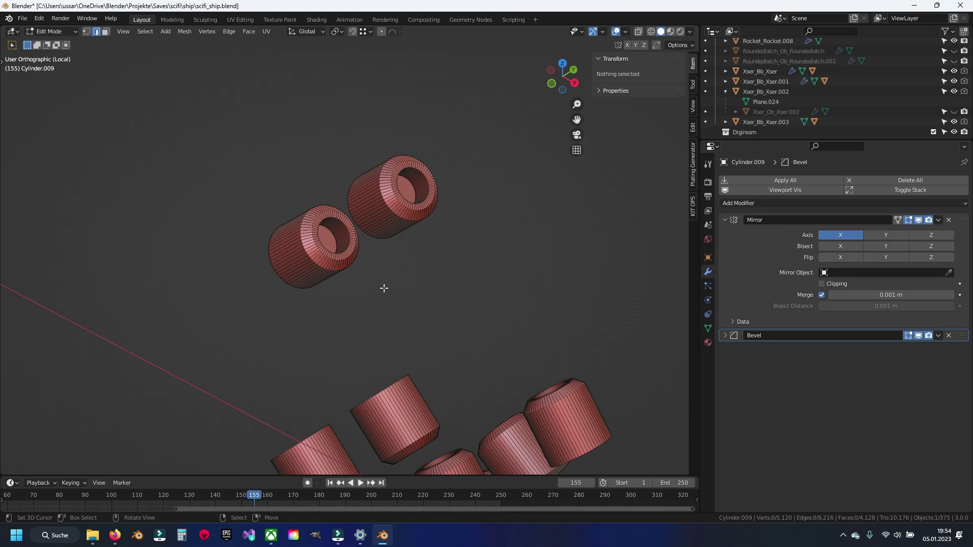
pyautogui.click(725, 335)
pyautogui.scroll(-2, 745, 376)
pyautogui.scroll(-2, 753, 387)
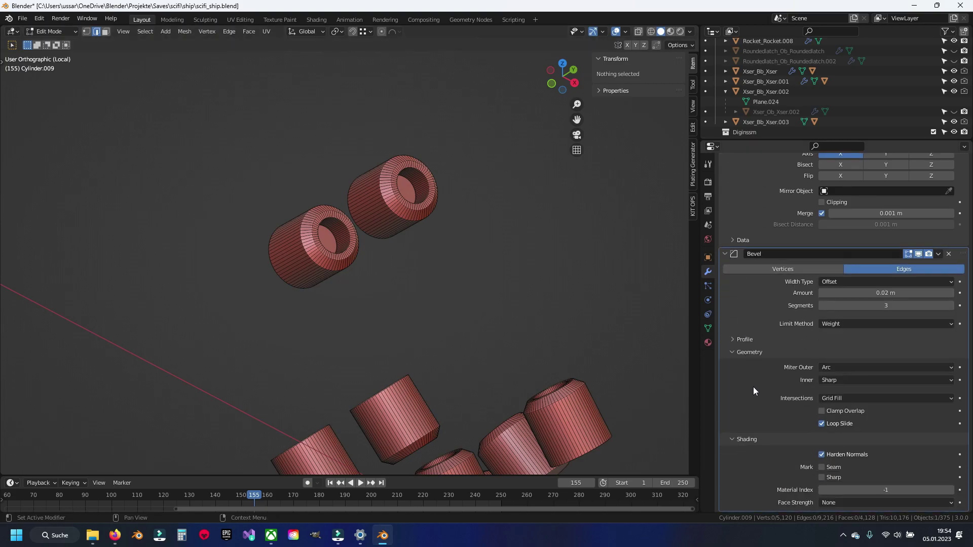
pyautogui.press('q')
pyautogui.click(385, 261)
pyautogui.click(638, 161)
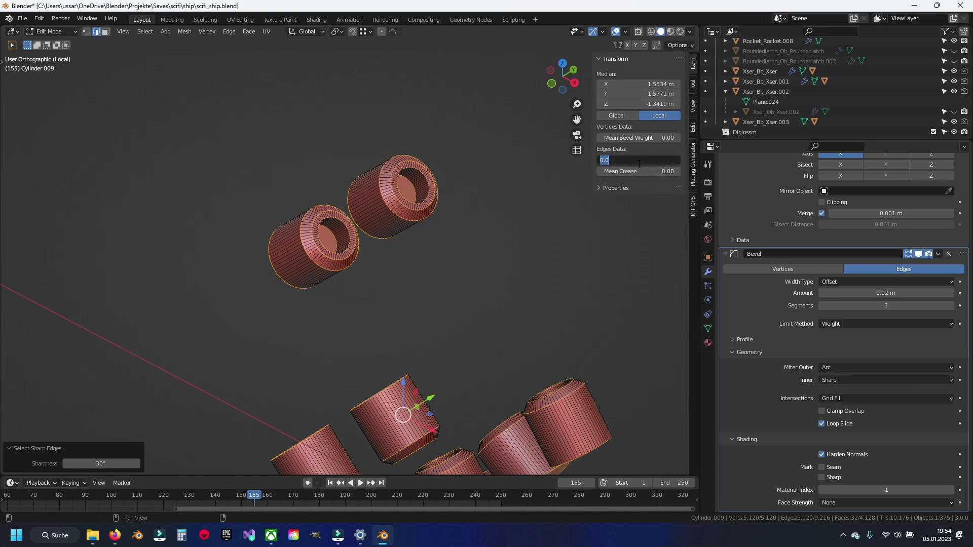
pyautogui.write('0.2')
pyautogui.press('Return')
# - Lower the sharp edges' bevel weight to 0.15 and return to object mode
pyautogui.scroll(3, 266, 246)
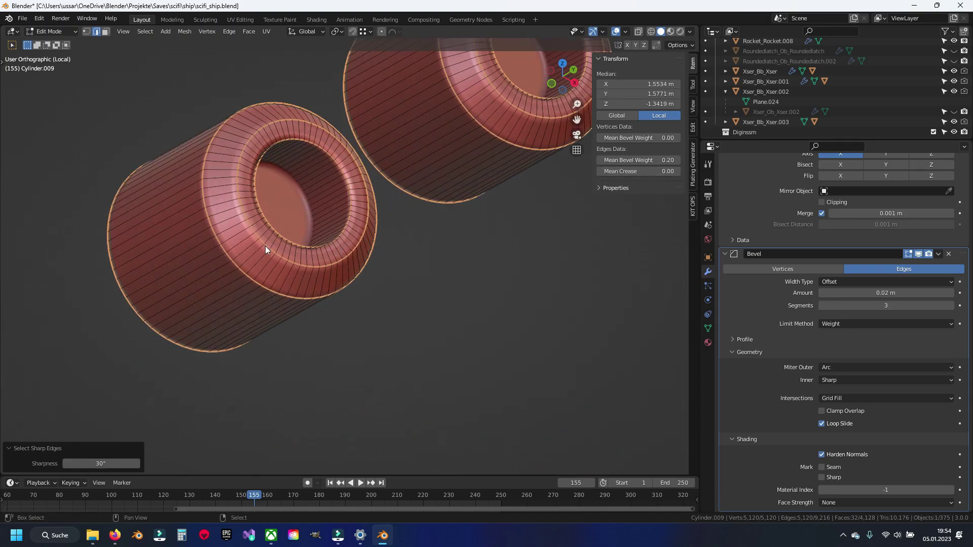
pyautogui.scroll(3, 341, 307)
pyautogui.press('Tab')
pyautogui.scroll(-3, 340, 307)
pyautogui.scroll(-4, 341, 307)
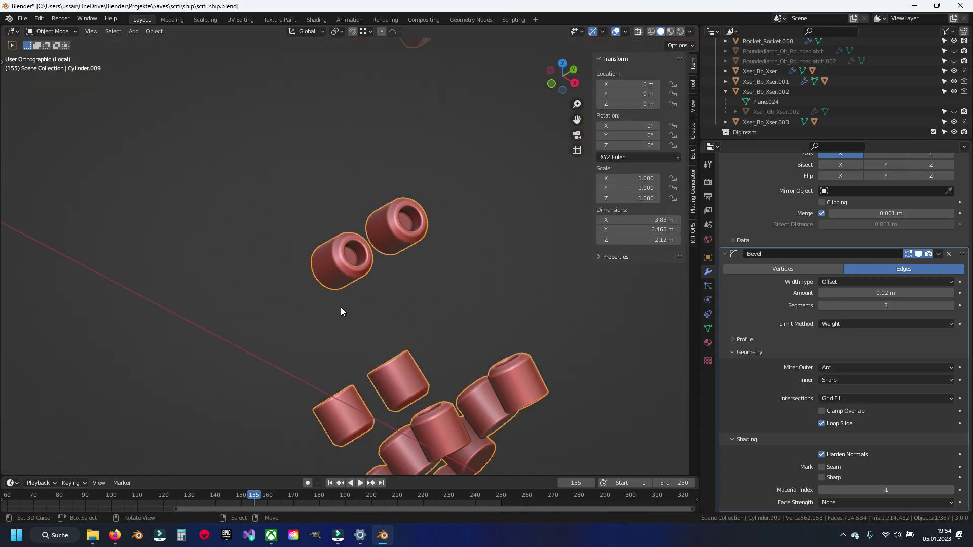
pyautogui.scroll(3, 340, 307)
pyautogui.press('Tab')
pyautogui.scroll(1, 340, 307)
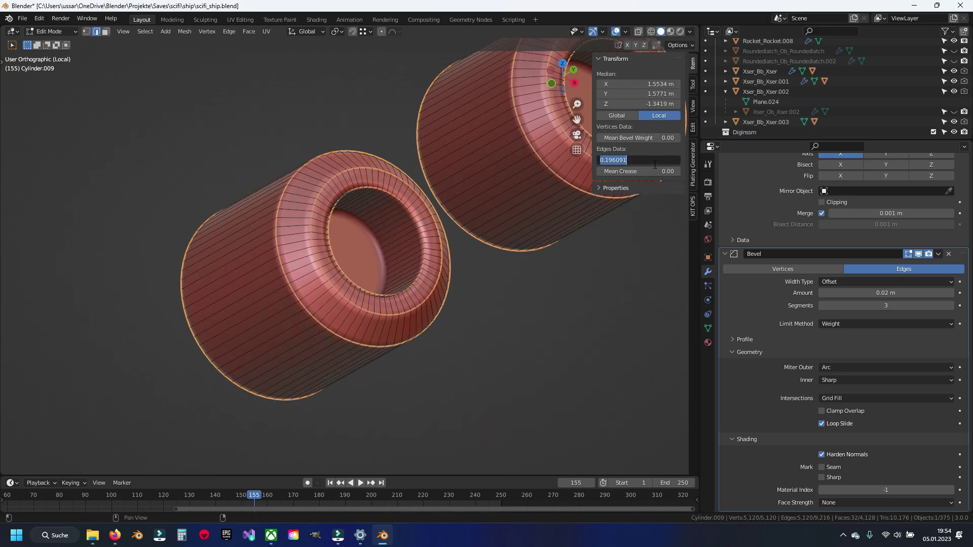
pyautogui.press('Return')
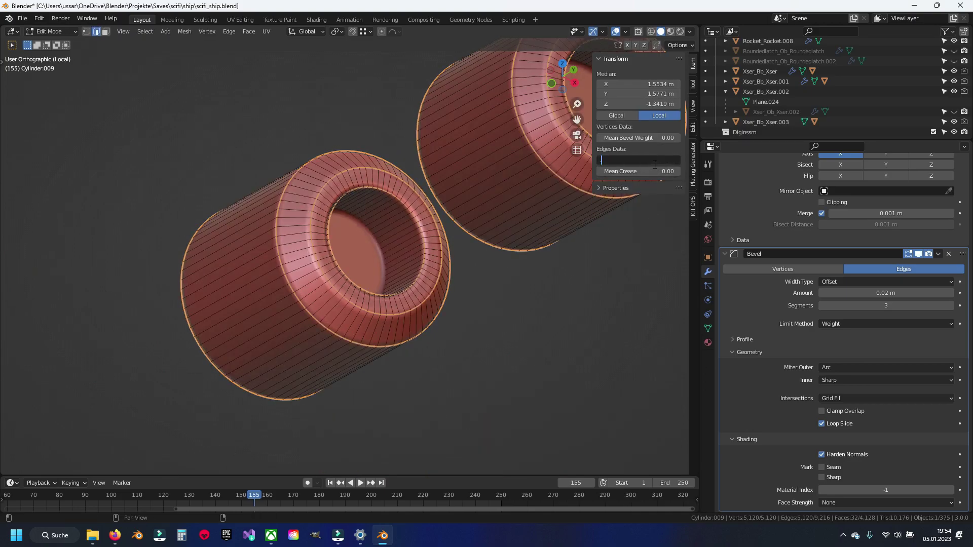
pyautogui.write('1')
pyautogui.press('Return')
pyautogui.press('Tab')
# - Save the file
pyautogui.scroll(-3, 276, 371)
pyautogui.scroll(-3, 275, 370)
pyautogui.scroll(3, 276, 371)
pyautogui.scroll(-3, 276, 372)
pyautogui.hotkey('ctrl', 's')
pyautogui.moveTo(276, 372)
pyautogui.mouseDown(button='middle')
pyautogui.moveTo(389, 298)
pyautogui.moveTo(380, 262)
pyautogui.mouseUp(button='middle')
pyautogui.scroll(4, 381, 264)
pyautogui.scroll(4, 358, 333)
pyautogui.click(400, 288)
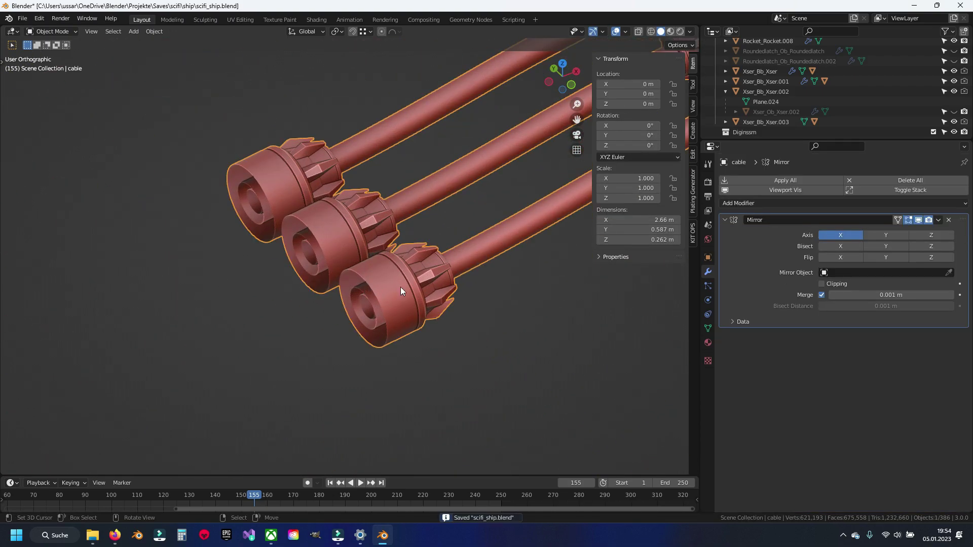
# - Isolate the cable in local view, save, and orbit around its ends
pyautogui.press('KP_Divide')
pyautogui.hotkey('ctrl', 's')
pyautogui.moveTo(396, 290)
pyautogui.mouseDown(button='middle')
pyautogui.moveTo(269, 292)
pyautogui.moveTo(275, 260)
pyautogui.mouseUp(button='middle')
pyautogui.scroll(4, 317, 276)
pyautogui.scroll(2, 299, 281)
pyautogui.scroll(2, 363, 302)
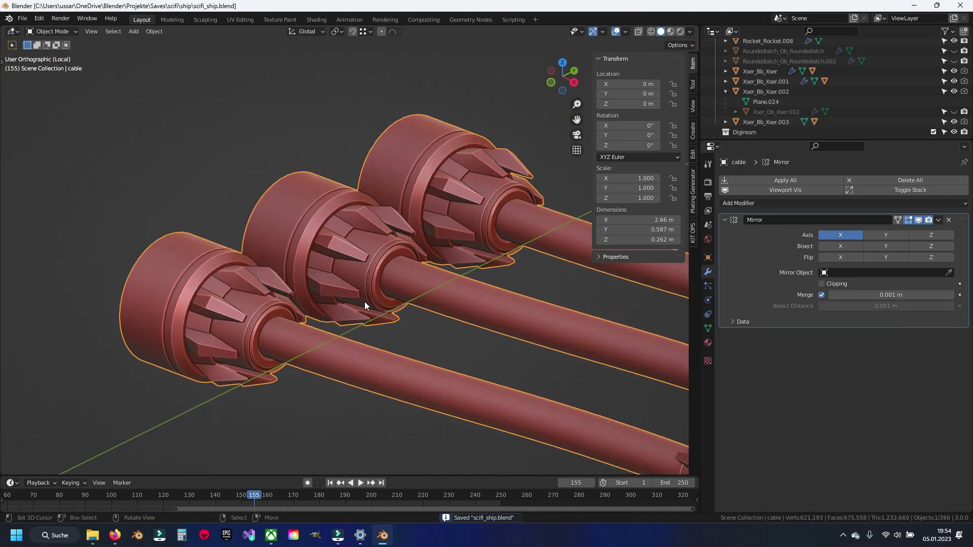
# - Across the whole cable mesh, clear sharp marks and zero the bevel weight and crease
pyautogui.press('Tab')
pyautogui.scroll(-4, 334, 325)
pyautogui.moveTo(334, 325)
pyautogui.keyDown('shift'); pyautogui.mouseDown(button='middle')
pyautogui.moveTo(513, 311)
pyautogui.moveTo(475, 284)
pyautogui.mouseUp(button='middle'); pyautogui.keyUp('shift')
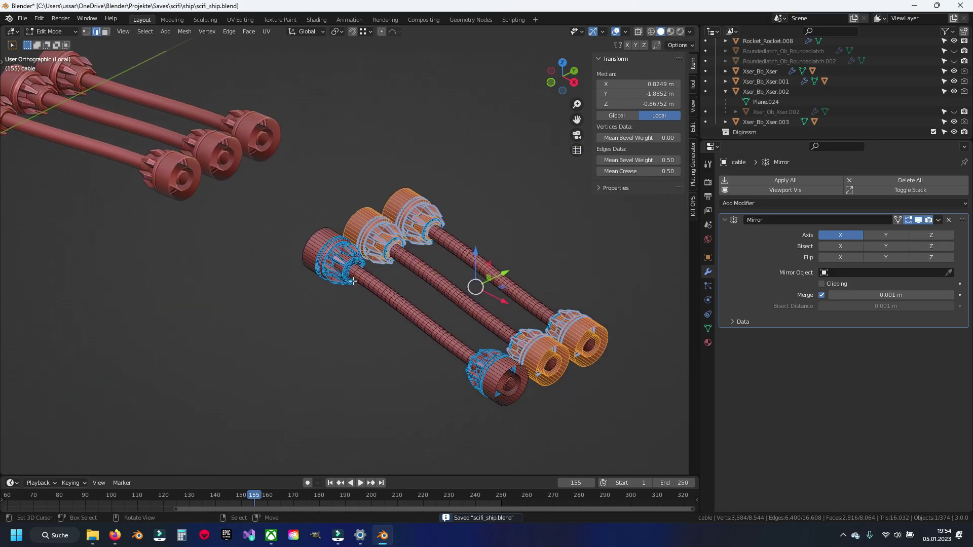
pyautogui.hotkey('alt', 'a')
pyautogui.scroll(4, 381, 285)
pyautogui.press('a')
pyautogui.hotkey('ctrl', 'e')
pyautogui.click(386, 278)
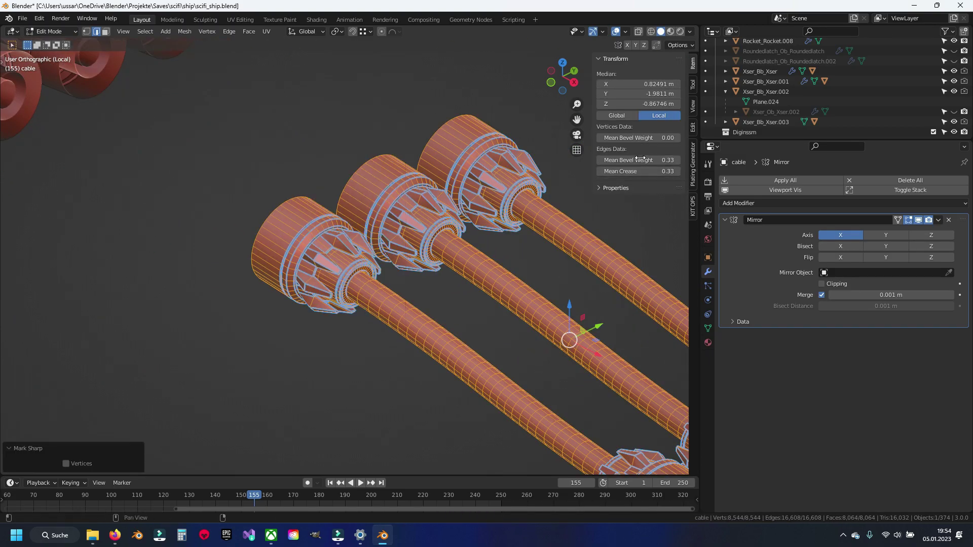
pyautogui.press('Return')
pyautogui.click(639, 171)
pyautogui.write('0')
pyautogui.press('Return')
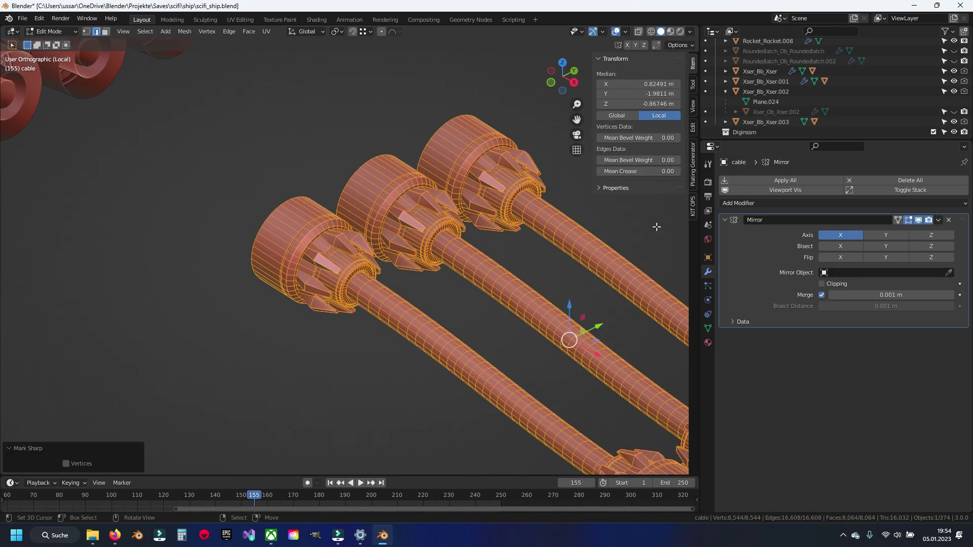
# - Select only the cable's sharp edges
pyautogui.hotkey('alt', 'a')
pyautogui.press('F3')
pyautogui.click(413, 274)
pyautogui.scroll(2, 412, 274)
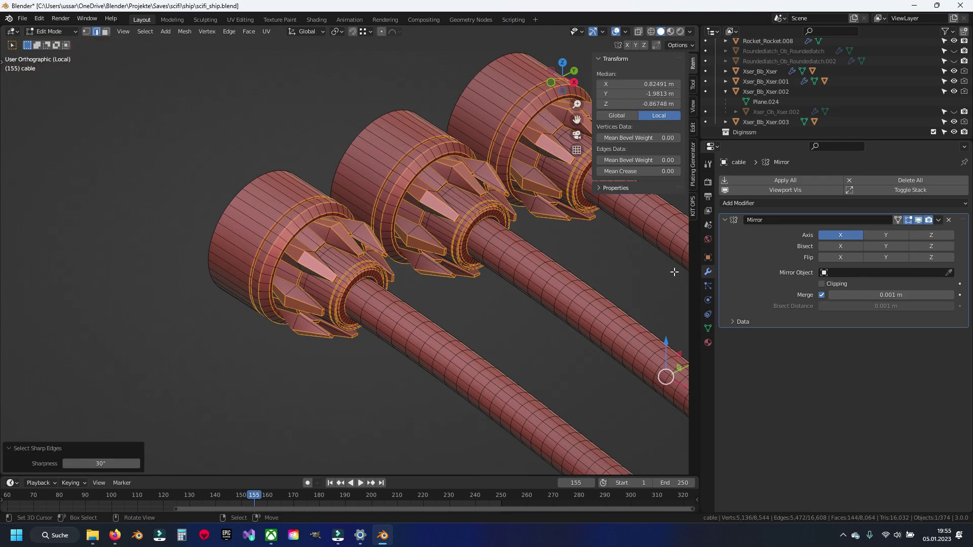
# - Add a weight-limited Bevel modifier: 0.02 m, 3 segments, outer miter Arc
pyautogui.click(789, 203)
pyautogui.click(766, 242)
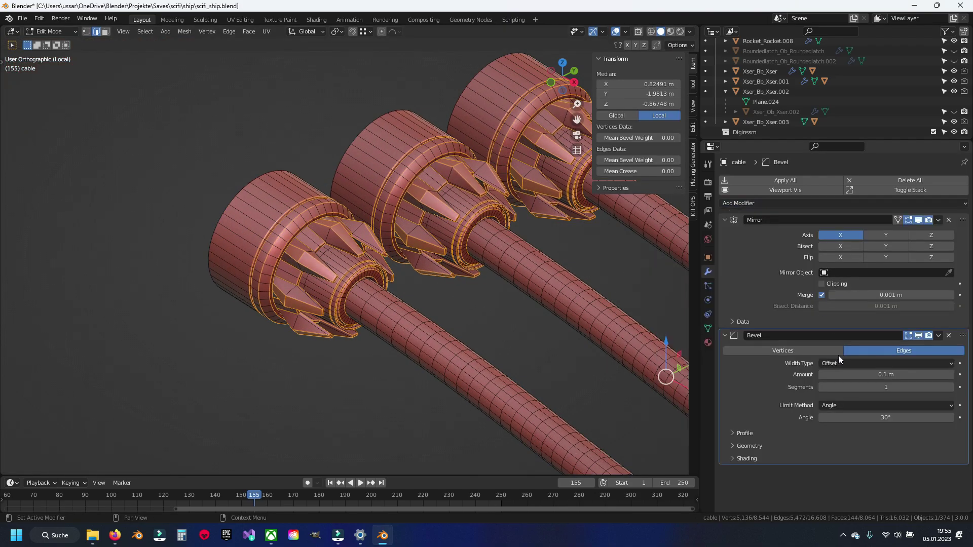
pyautogui.click(848, 404)
pyautogui.click(845, 437)
pyautogui.click(888, 374)
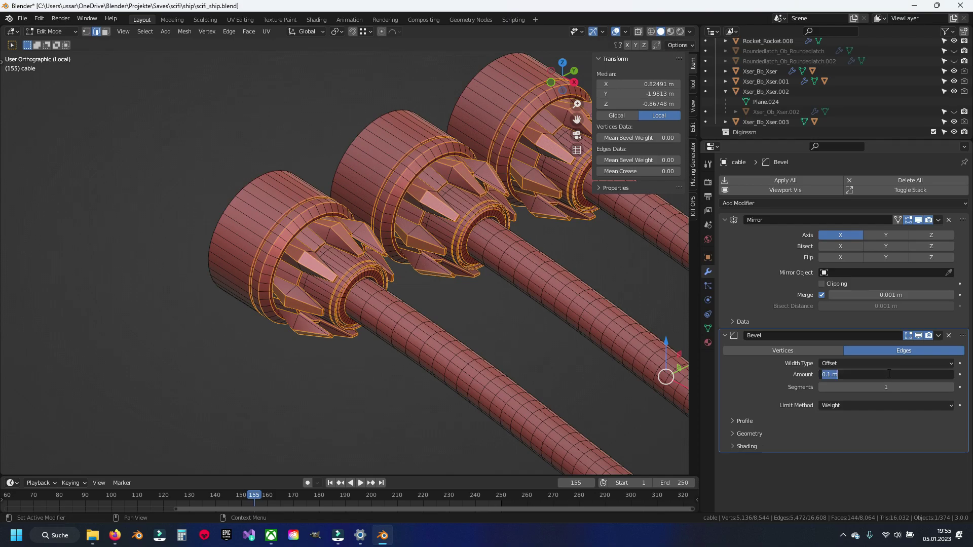
pyautogui.write('3')
pyautogui.press('Return')
pyautogui.click(775, 433)
pyautogui.click(832, 449)
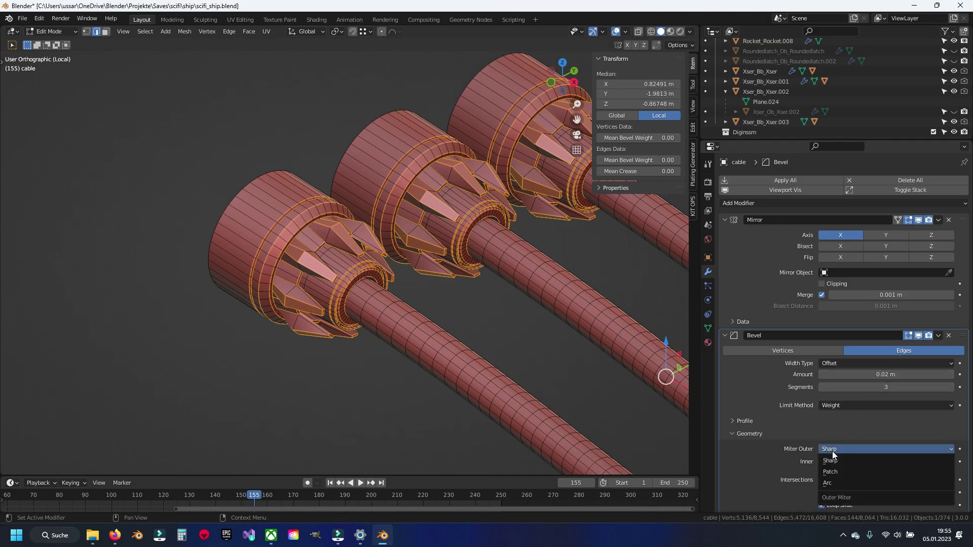
pyautogui.click(827, 483)
pyautogui.scroll(-2, 748, 493)
pyautogui.scroll(-3, 779, 489)
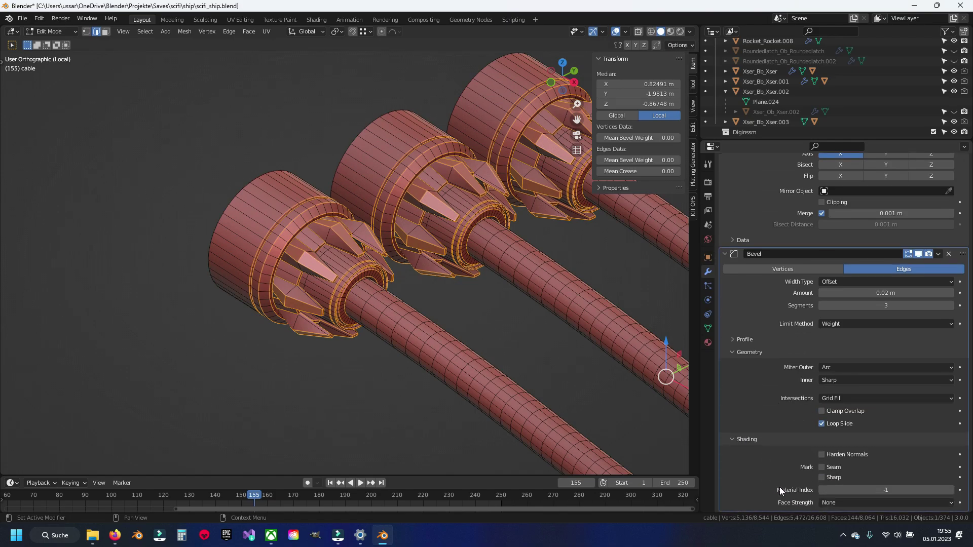
pyautogui.moveTo(639, 159)
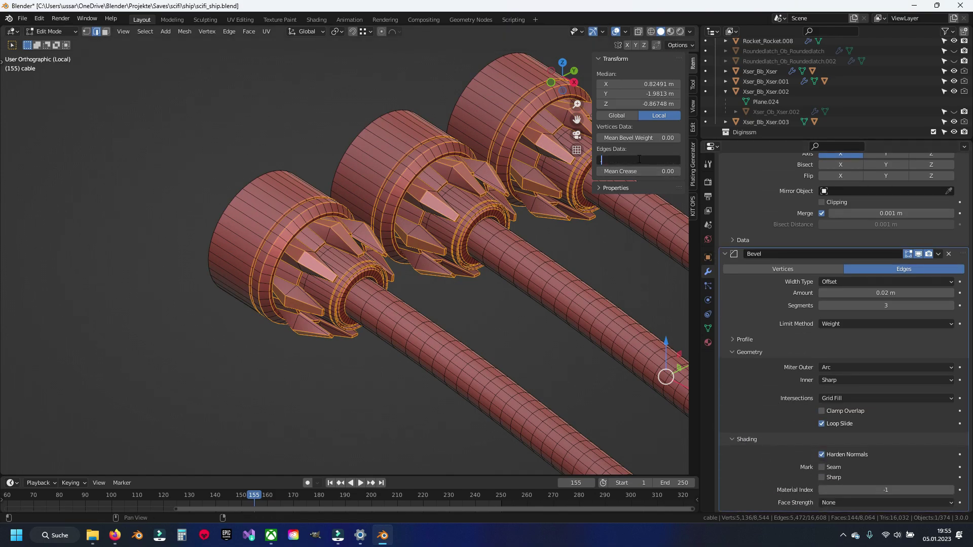
pyautogui.click(638, 160)
pyautogui.write('2')
# - Try edge bevel weights 0.2, 0.15, 0.10, then settle on 0.05, previewing each result
pyautogui.press('Return')
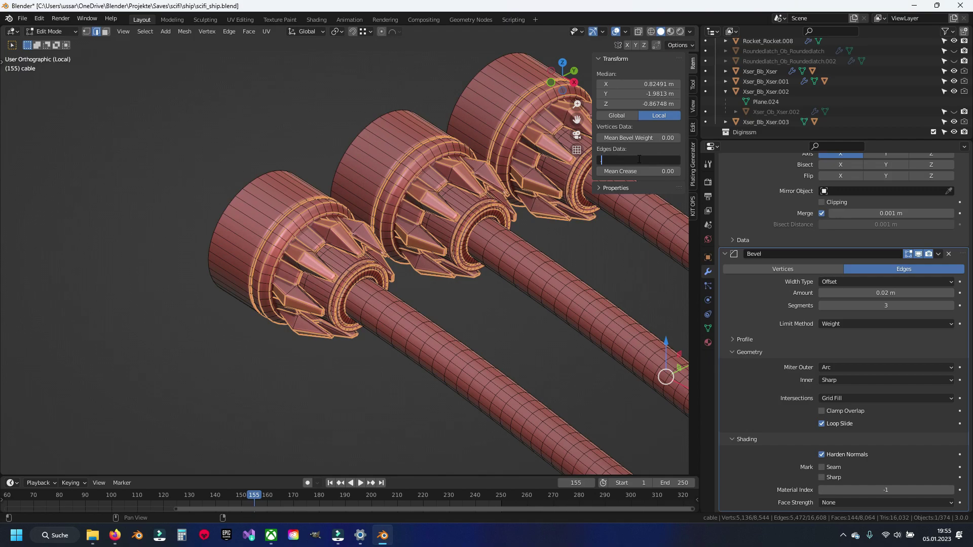
pyautogui.write('.15')
pyautogui.press('Return')
pyautogui.scroll(5, 390, 179)
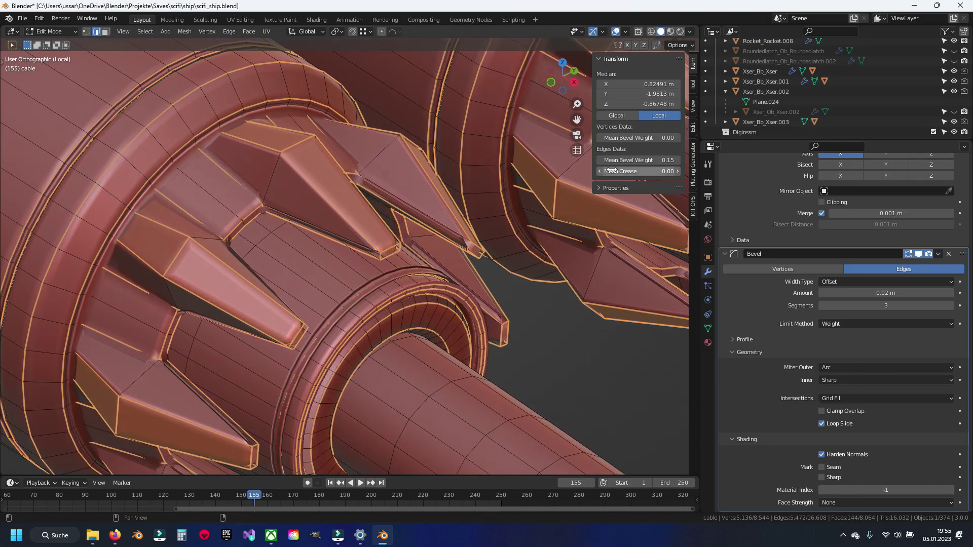
pyautogui.press('Return')
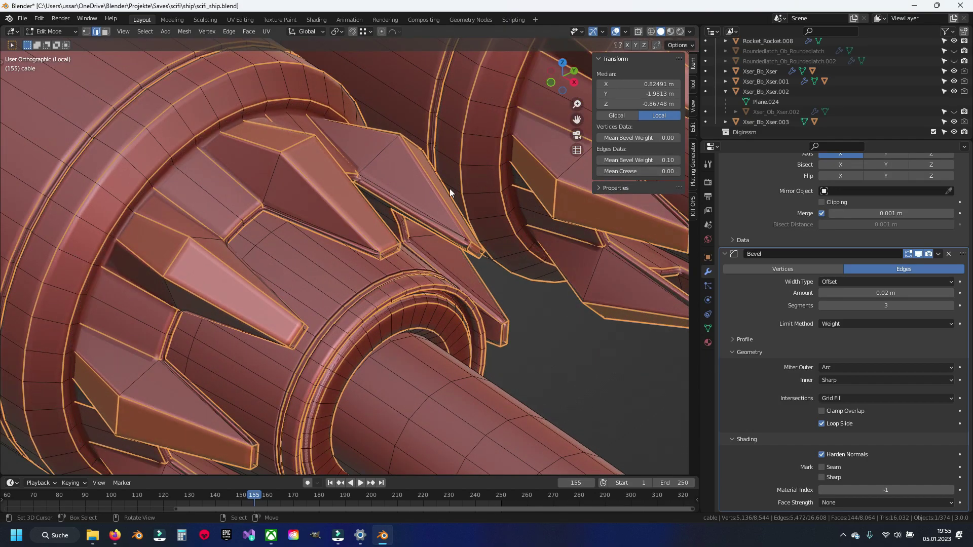
pyautogui.scroll(-5, 348, 234)
pyautogui.press('Tab')
pyautogui.scroll(5, 346, 231)
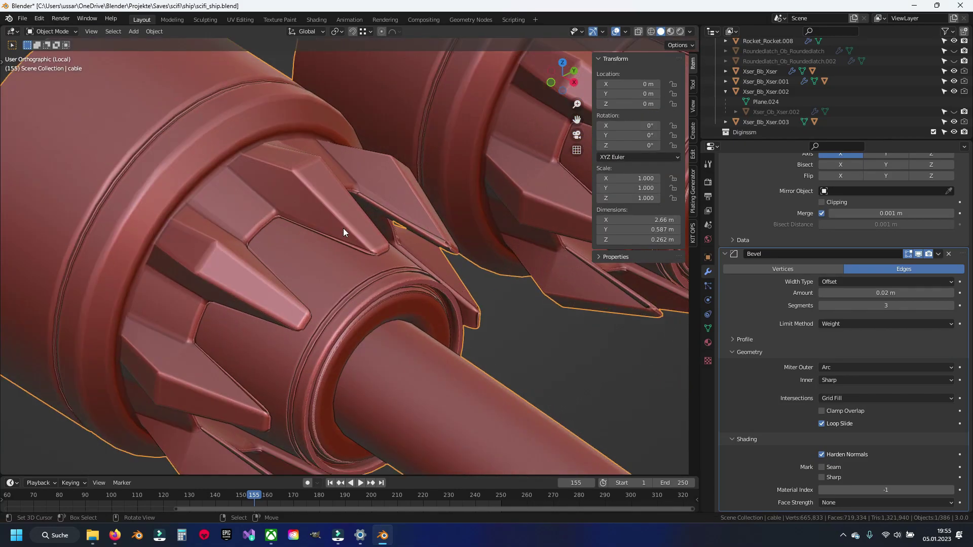
pyautogui.press('Tab')
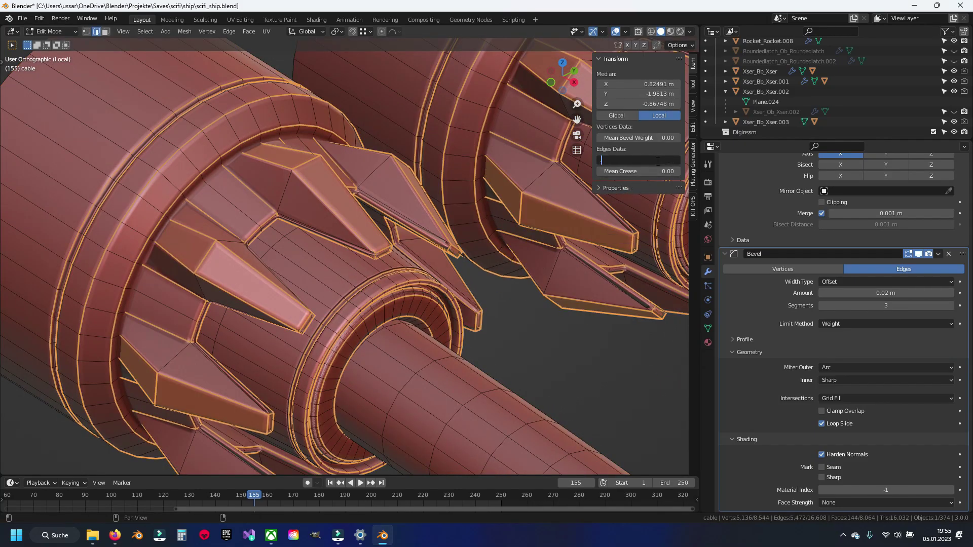
pyautogui.write('.05')
pyautogui.press('Return')
pyautogui.press('Tab')
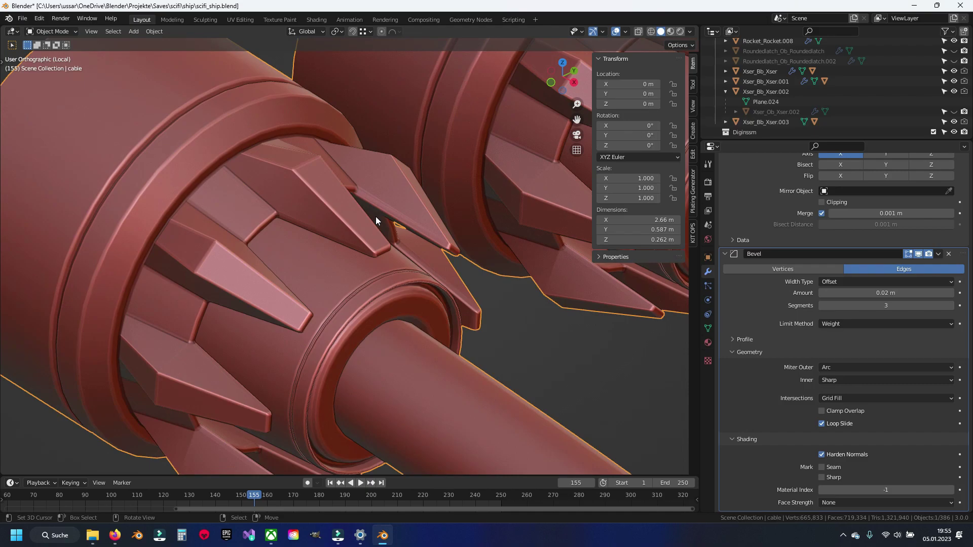
pyautogui.scroll(-5, 375, 223)
pyautogui.scroll(5, 375, 236)
pyautogui.scroll(-5, 376, 243)
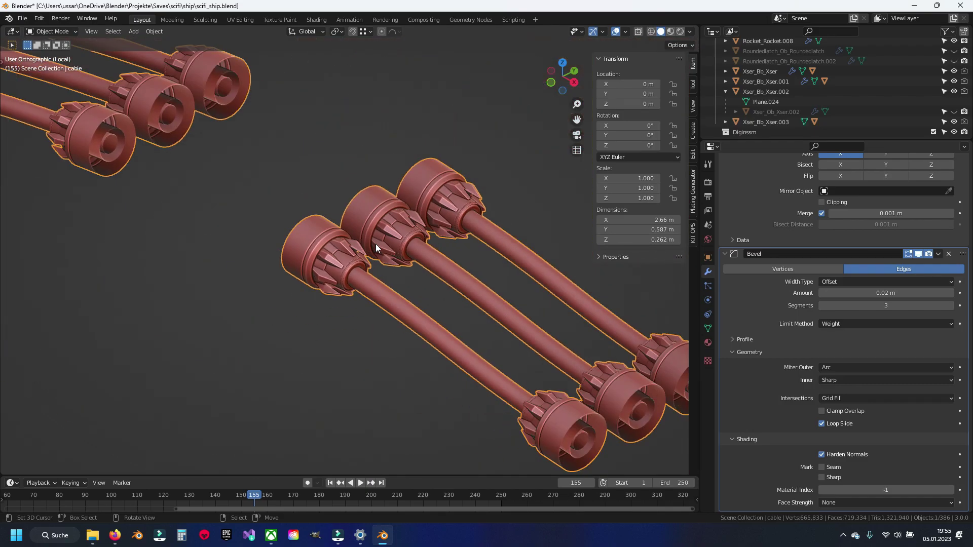
# - Exit local view, delete the cable object, and save the file
pyautogui.press('KP_Divide')
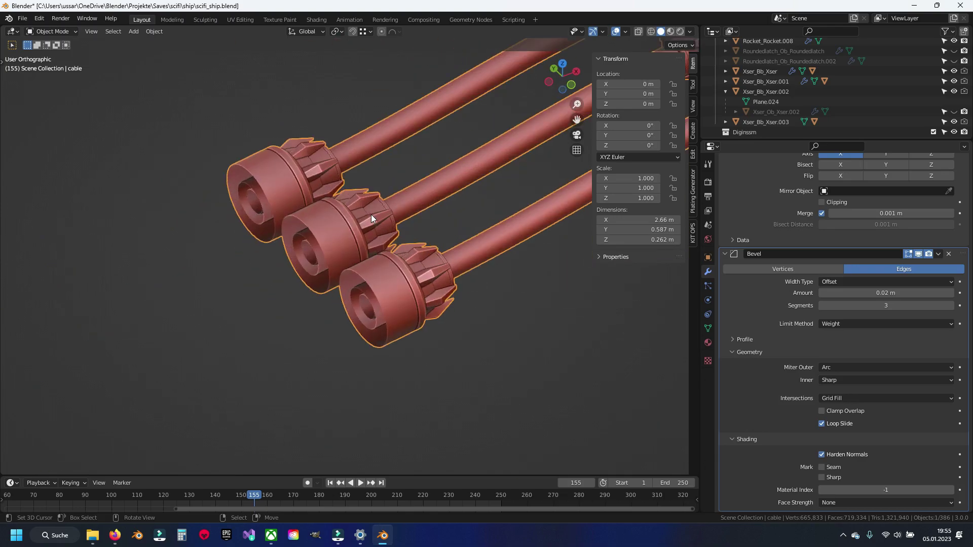
pyautogui.press('Delete')
pyautogui.hotkey('ctrl', 's')
pyautogui.moveTo(374, 294)
pyautogui.mouseDown(button='middle')
pyautogui.moveTo(360, 278)
pyautogui.moveTo(376, 250)
pyautogui.moveTo(434, 306)
pyautogui.moveTo(355, 367)
pyautogui.mouseUp(button='middle')
# - Zoom in and delete the first extra Innerroundie round part beside the panel
pyautogui.scroll(3, 354, 363)
pyautogui.scroll(4, 378, 291)
pyautogui.scroll(3, 357, 318)
pyautogui.scroll(2, 287, 277)
pyautogui.click(381, 267)
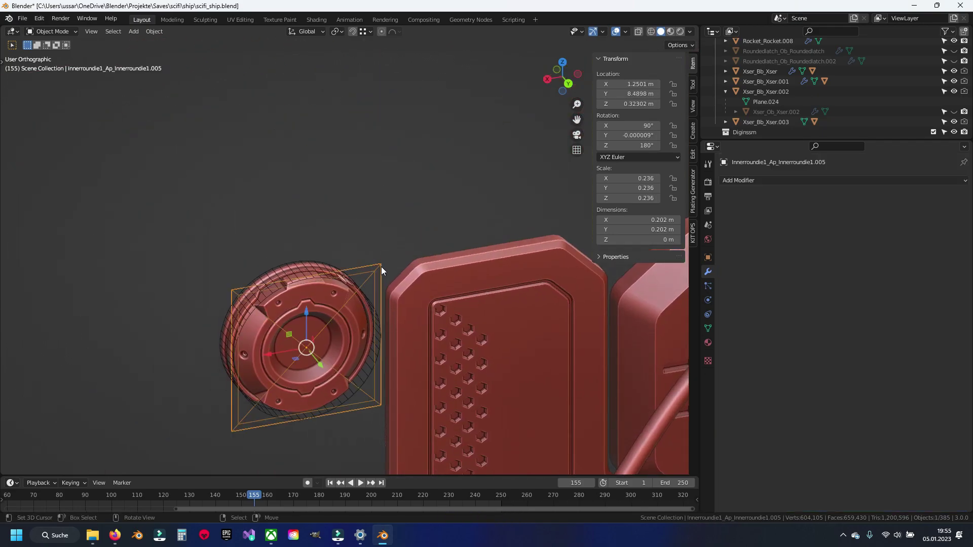
pyautogui.press('Delete')
# - Save the file and delete the second extra round part
pyautogui.moveTo(376, 268)
pyautogui.mouseDown(button='middle')
pyautogui.moveTo(437, 318)
pyautogui.moveTo(511, 307)
pyautogui.moveTo(420, 288)
pyautogui.mouseUp(button='middle')
pyautogui.hotkey('ctrl', 's')
pyautogui.scroll(3, 417, 286)
pyautogui.scroll(4, 417, 286)
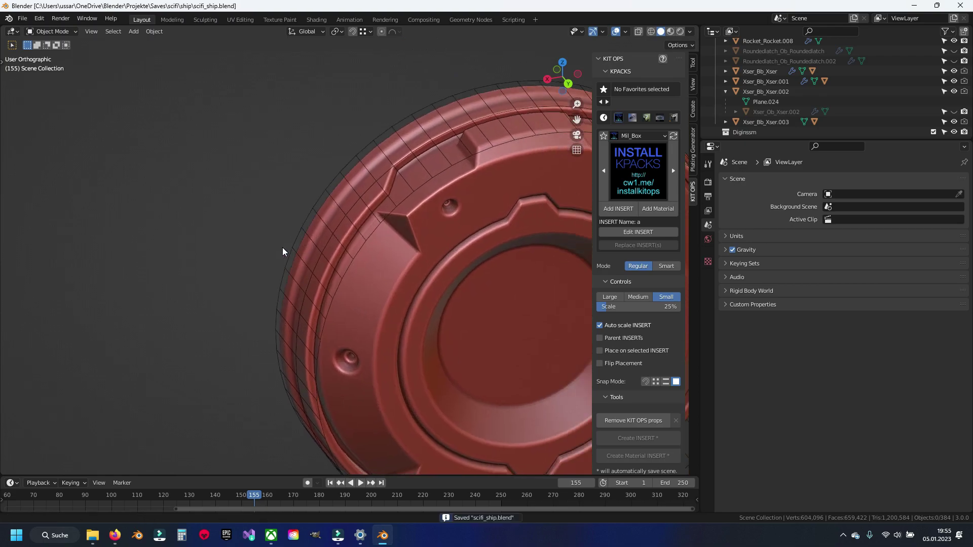
pyautogui.press('x')
pyautogui.click(250, 202)
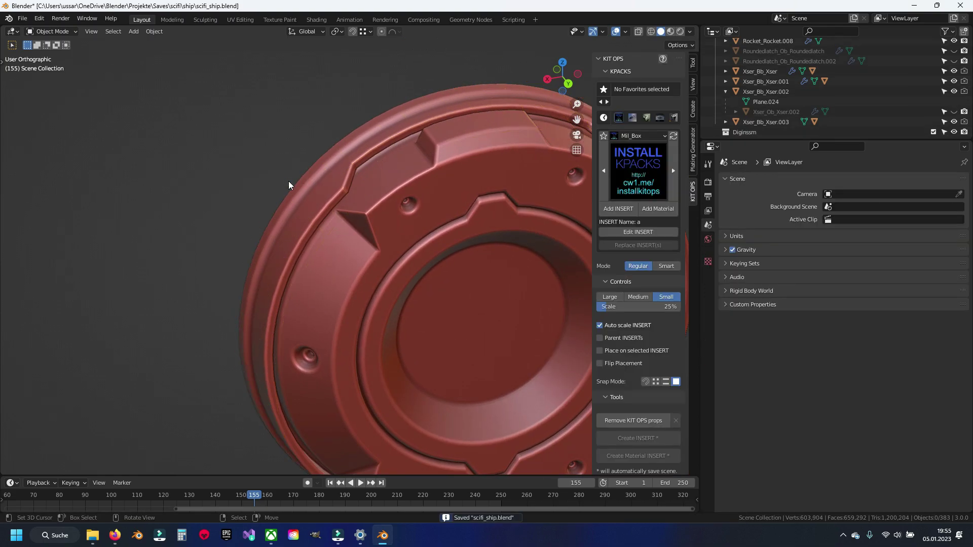
# - Select the remaining round cap, Innerroundie1.007, and frame it against the panel wall
pyautogui.click(361, 215)
pyautogui.scroll(-8, 361, 215)
pyautogui.keyDown('shift'); pyautogui.moveTo(429, 263); pyautogui.dragTo(324, 213, button='middle'); pyautogui.keyUp('shift')
pyautogui.scroll(4, 324, 213)
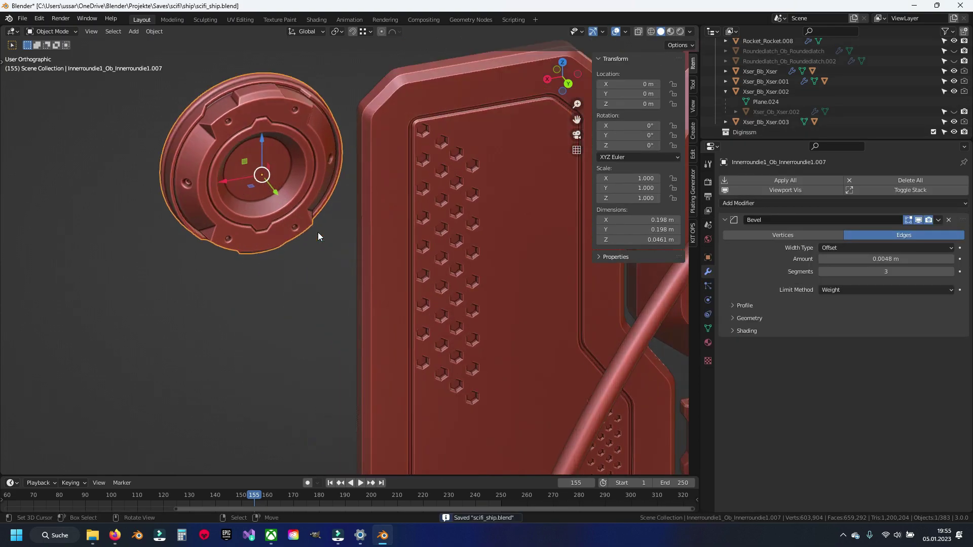
# - Reveal all of the round cap's geometry, mark every edge sharp and reset its bevel weight to 0
pyautogui.press('Tab')
pyautogui.hotkey('alt', 'h')
pyautogui.hotkey('ctrl', 'z')
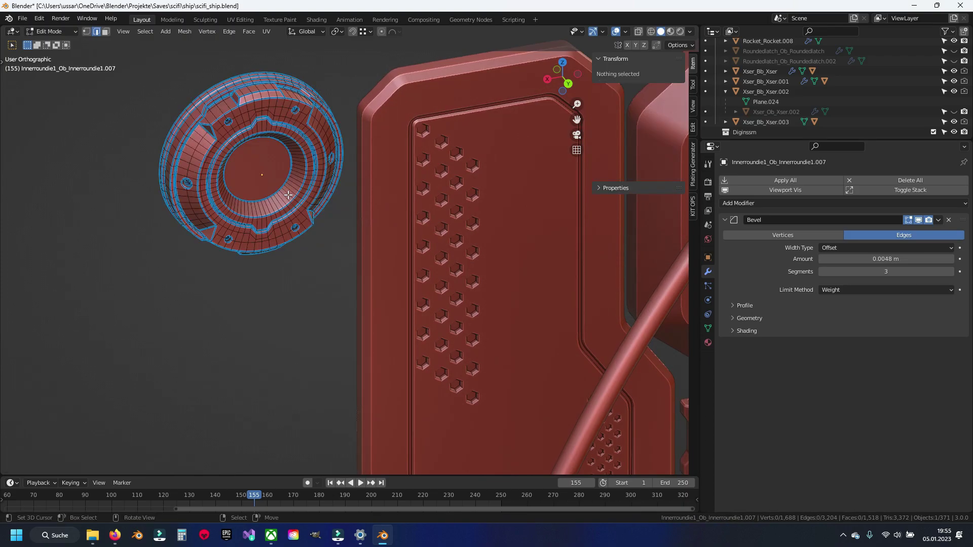
pyautogui.keyDown('shift'); pyautogui.moveTo(288, 195); pyautogui.dragTo(363, 225, button='middle'); pyautogui.keyUp('shift')
pyautogui.hotkey('ctrl', 'shift', 'z')
pyautogui.hotkey('ctrl', 'e')
pyautogui.press('Escape')
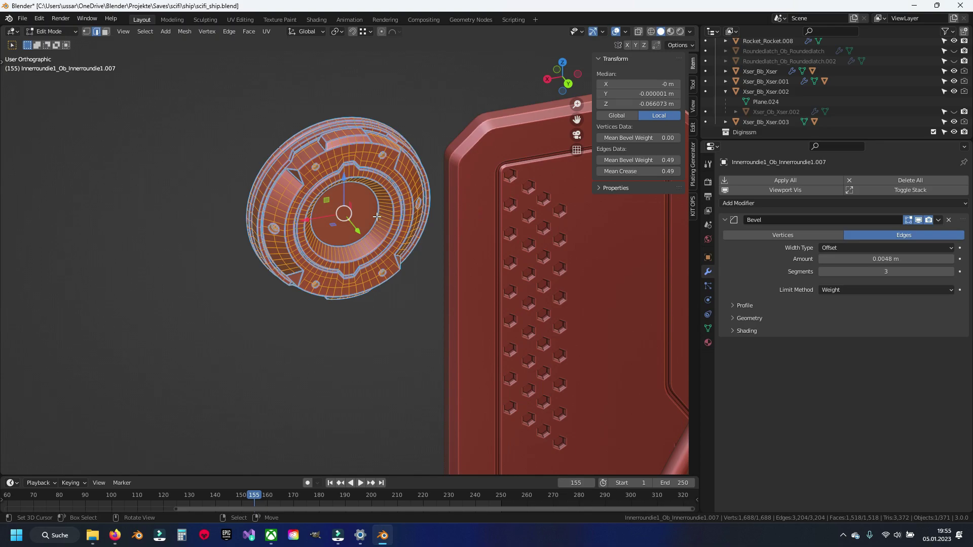
pyautogui.hotkey('ctrl', 'e')
pyautogui.click(363, 245)
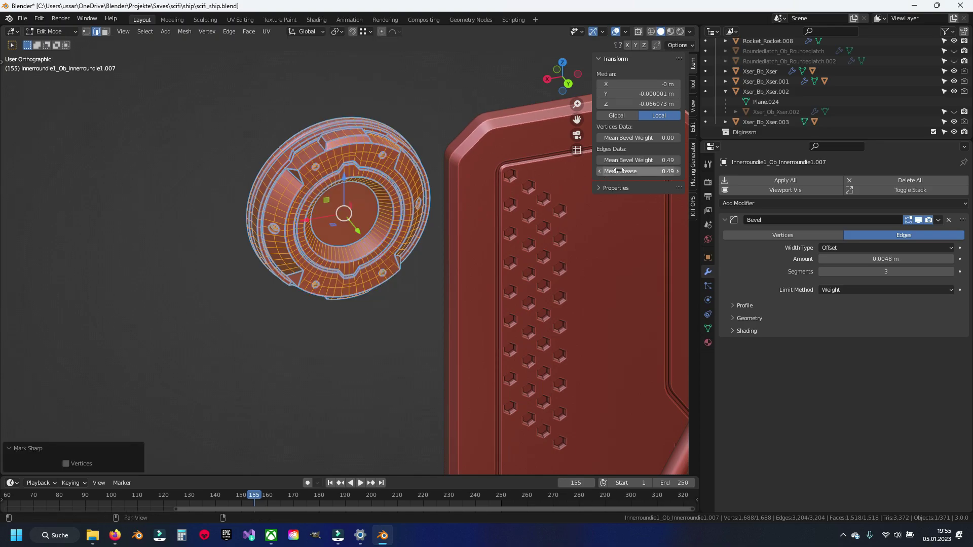
pyautogui.click(631, 160)
pyautogui.press('Return')
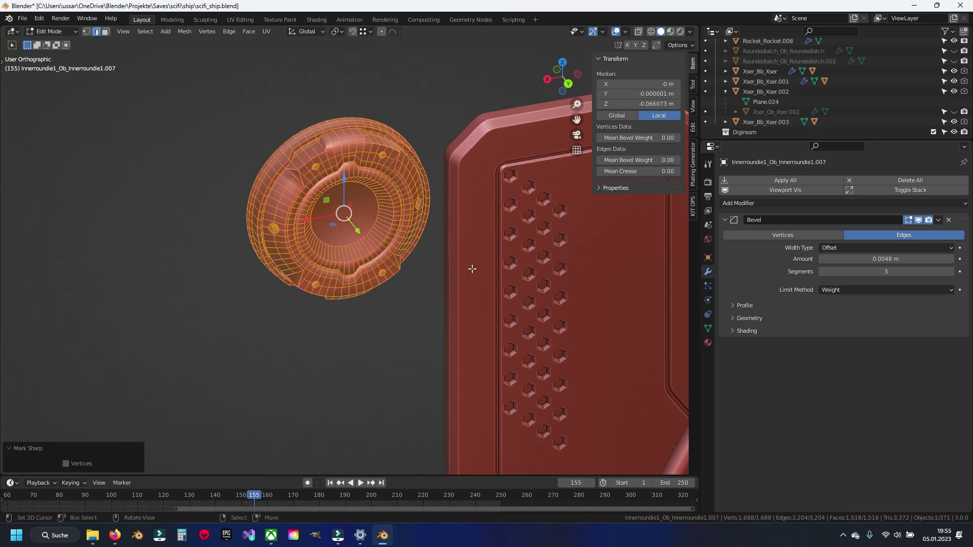
# - Set the cap's Bevel modifier to 0.02 m with Arc outer miters
pyautogui.click(889, 259)
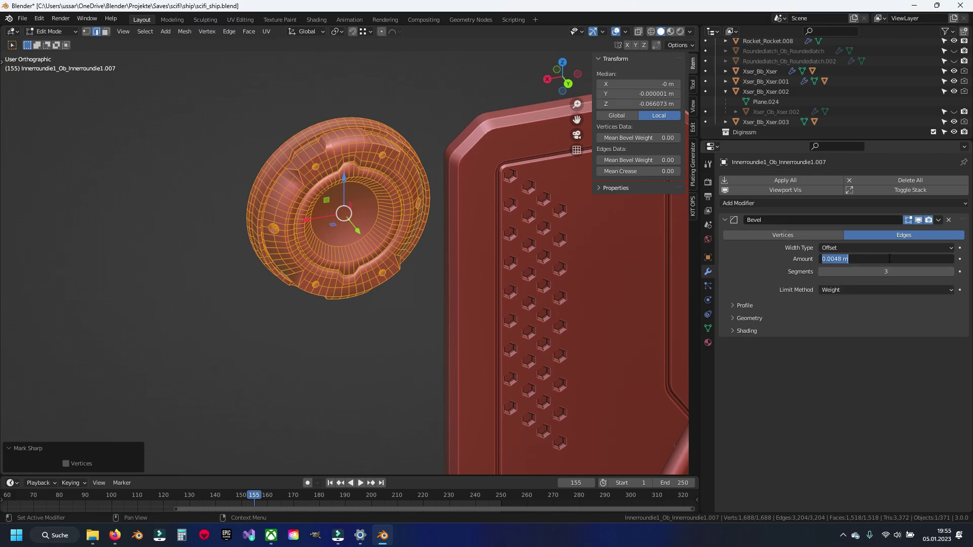
pyautogui.write('.02')
pyautogui.press('Return')
pyautogui.click(760, 318)
pyautogui.click(848, 334)
pyautogui.click(830, 368)
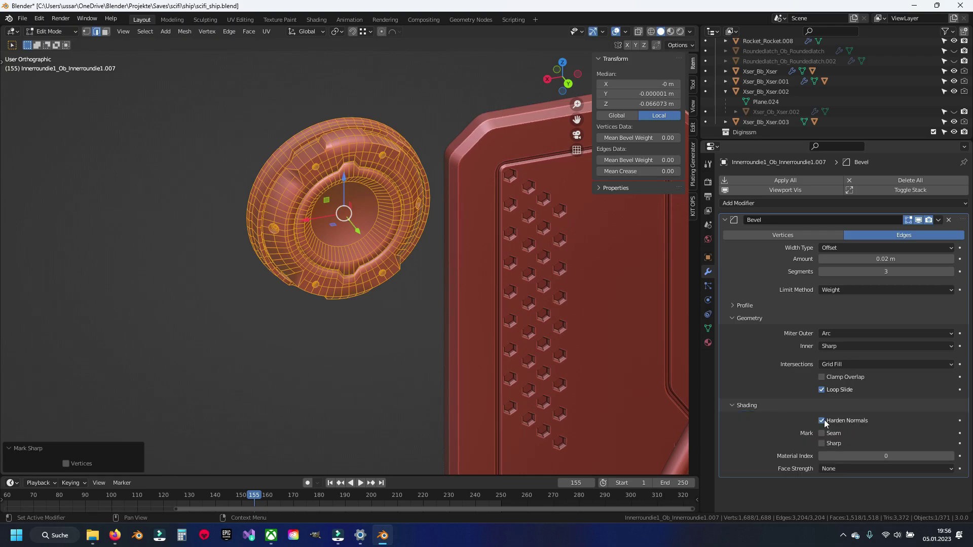
# - Give only the cap's sharp edges a bevel weight of 1 and leave edit mode
pyautogui.hotkey('alt', 'a')
pyautogui.hotkey('shift', 'g')
pyautogui.click(376, 284)
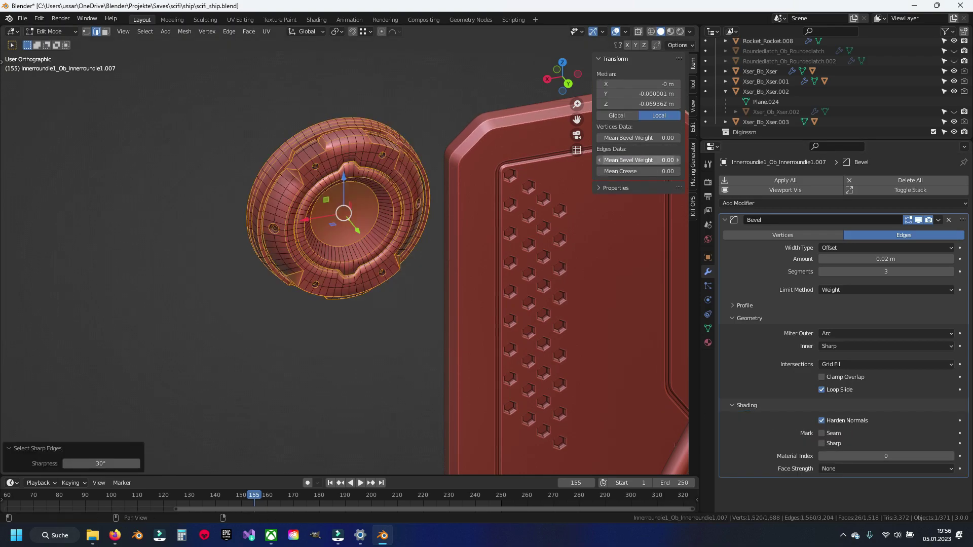
pyautogui.write('1')
pyautogui.press('Return')
pyautogui.press('Tab')
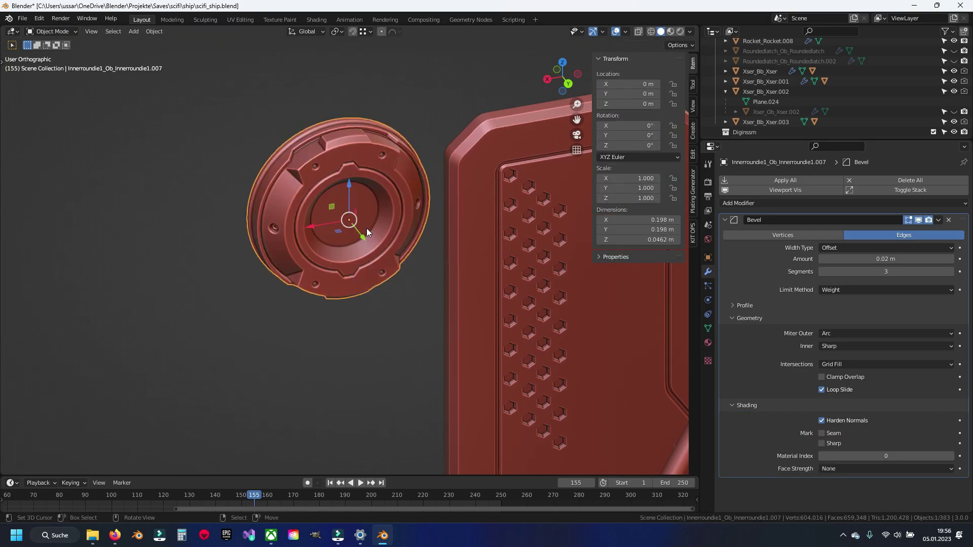
# - Select the hex-perforated panel, save, and clear all sharp marks from its edges
pyautogui.moveTo(387, 308); pyautogui.dragTo(389, 186, button='middle')
pyautogui.click(389, 185)
pyautogui.hotkey('ctrl', 's')
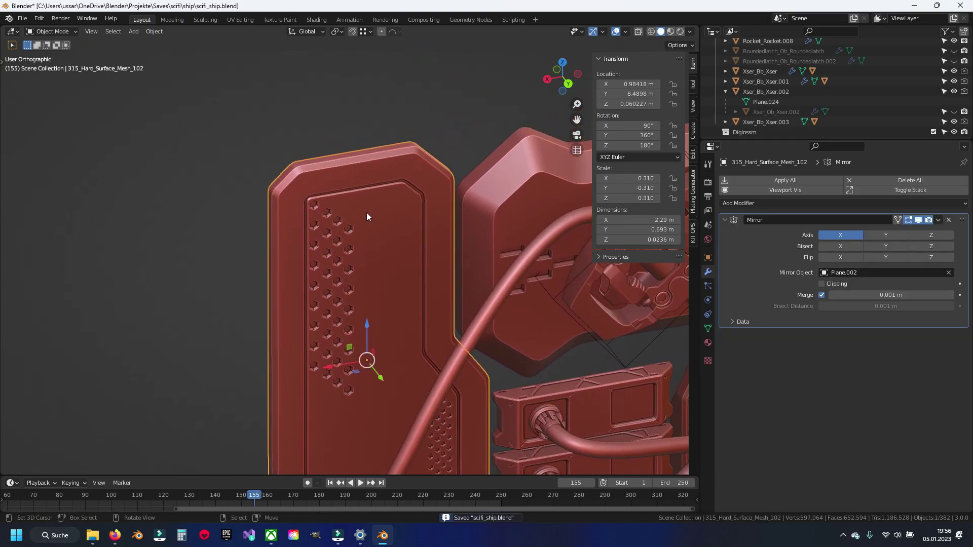
pyautogui.press('Tab')
pyautogui.hotkey('alt', 'a')
pyautogui.press('a')
pyautogui.hotkey('ctrl', 'e')
pyautogui.hotkey('ctrl', 'e')
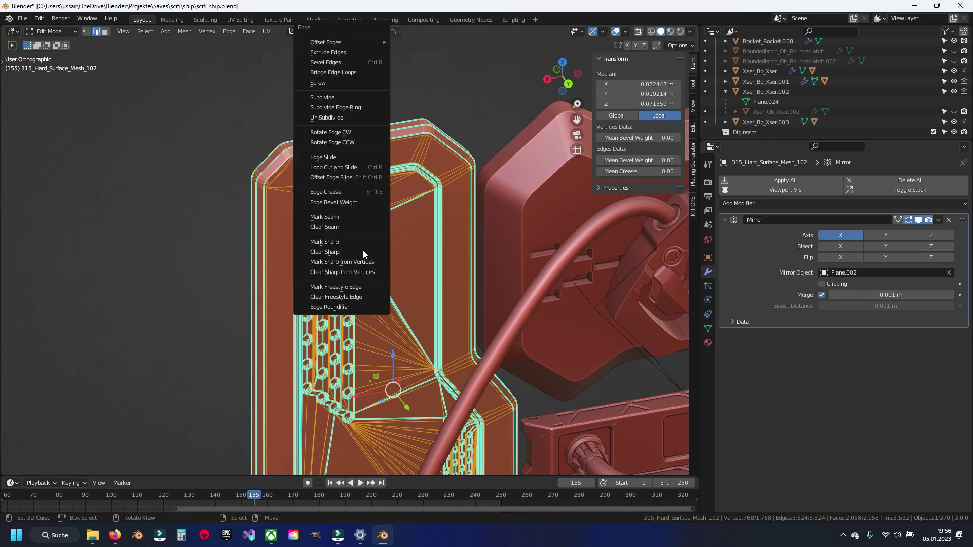
pyautogui.click(363, 251)
# - Select the panel's sharp edges and add a Bevel modifier below the Mirror modifier
pyautogui.scroll(3, 365, 284)
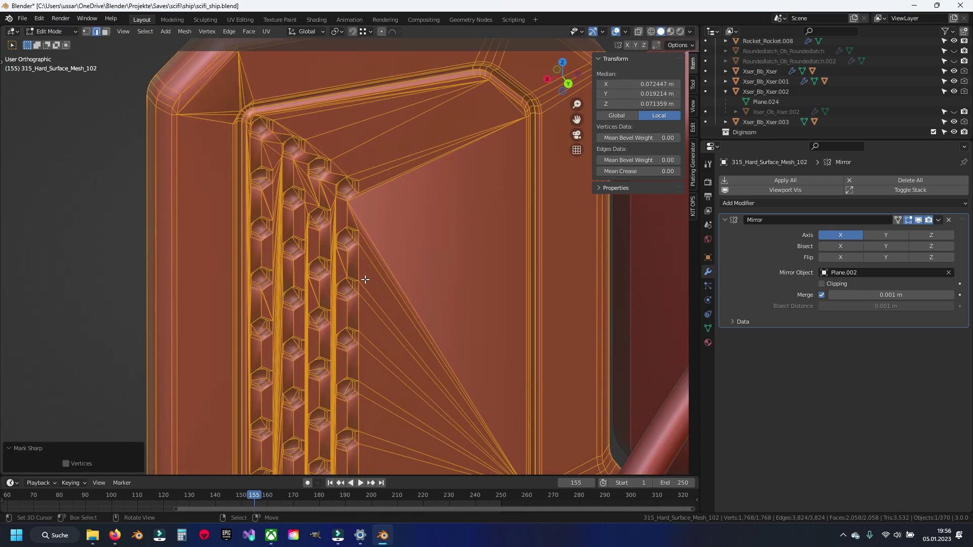
pyautogui.scroll(2, 364, 263)
pyautogui.scroll(-2, 342, 197)
pyautogui.scroll(5, 368, 260)
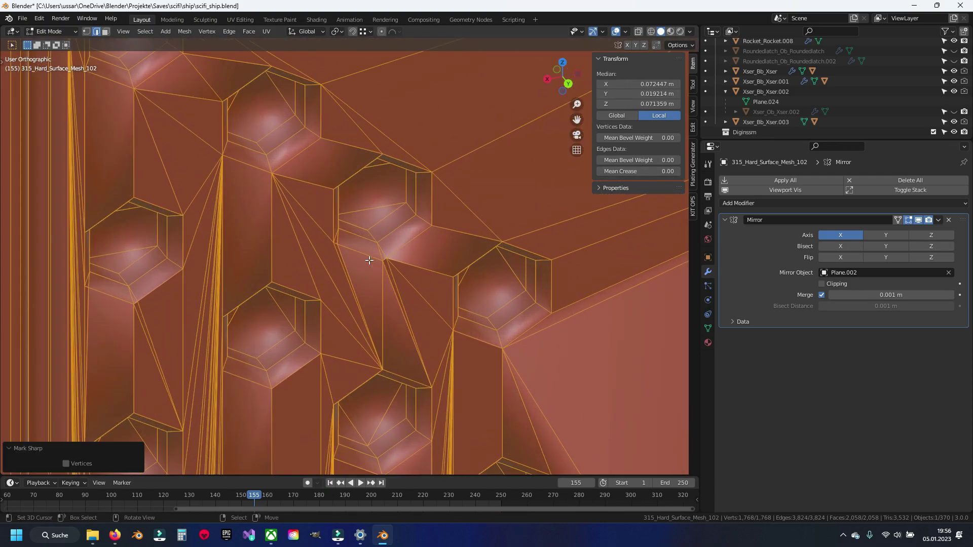
pyautogui.scroll(-4, 368, 259)
pyautogui.hotkey('alt', 'a')
pyautogui.press('q')
pyautogui.click(372, 258)
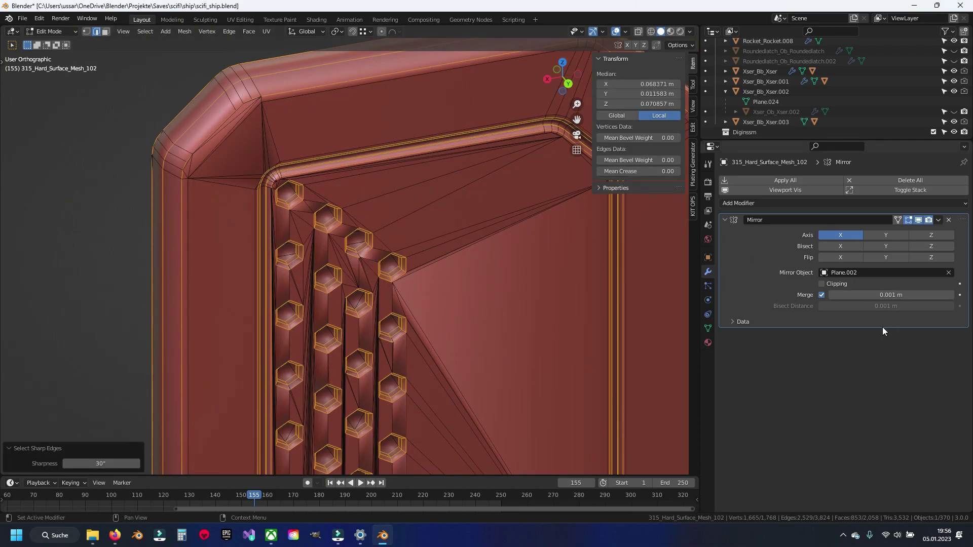
pyautogui.click(761, 203)
pyautogui.click(780, 239)
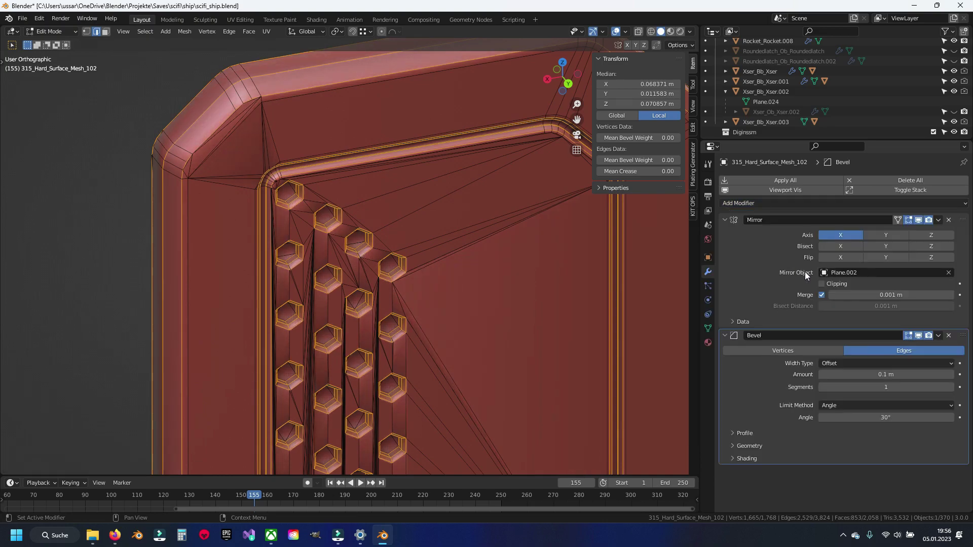
# - Set the panel's Bevel to 0.02 m, limited by weight, with 3 segments
pyautogui.click(890, 375)
pyautogui.press('Return')
pyautogui.click(861, 406)
pyautogui.click(852, 435)
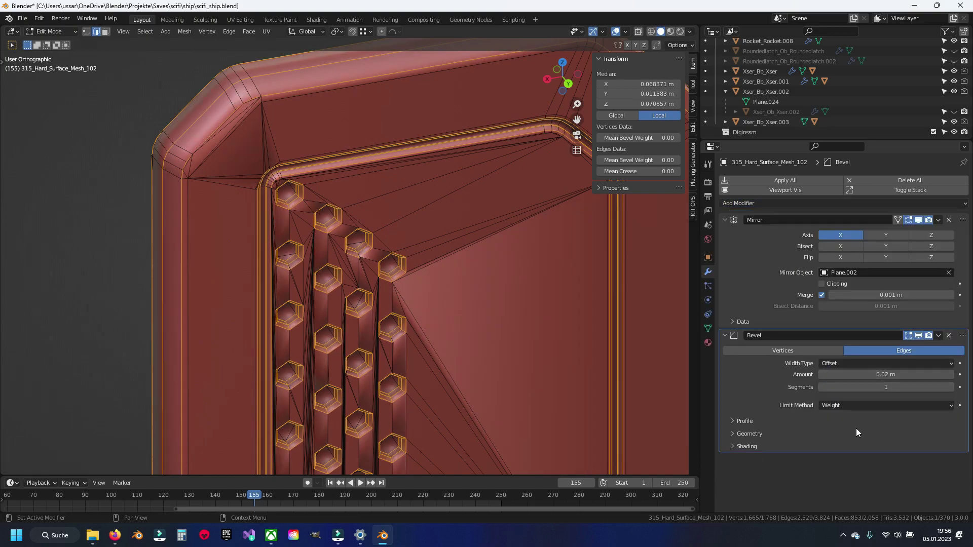
pyautogui.click(886, 386)
pyautogui.write('3')
pyautogui.press('Return')
# - Use Arc outer miters and Harden Normals, and give the hex socket edges bevel weight 0.20
pyautogui.click(749, 434)
pyautogui.click(841, 449)
pyautogui.click(851, 472)
pyautogui.scroll(-1, 779, 479)
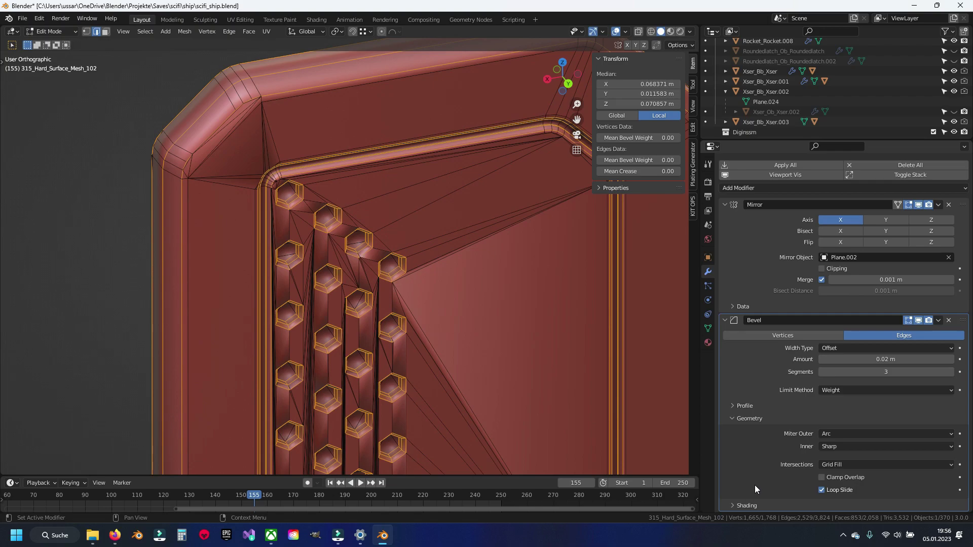
pyautogui.click(733, 504)
pyautogui.scroll(-4, 835, 483)
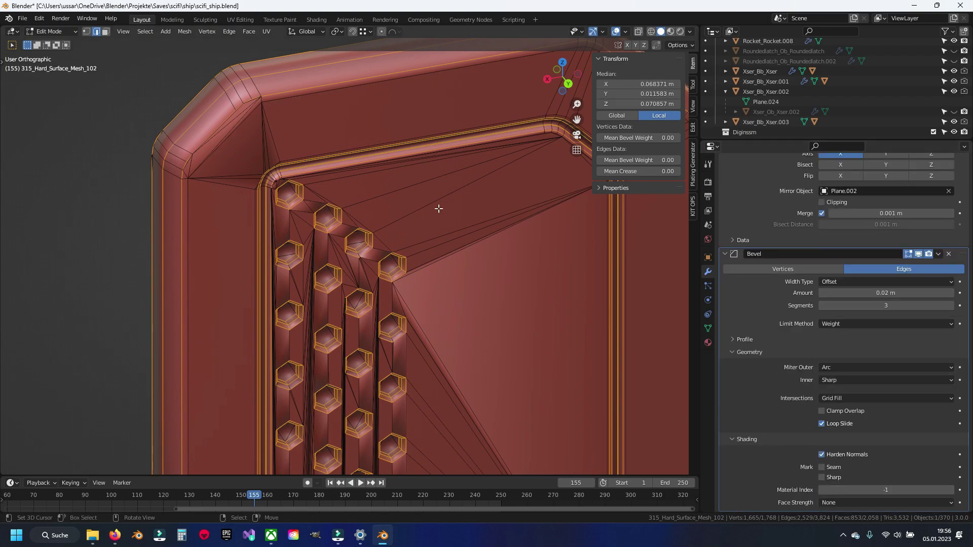
pyautogui.write('2')
pyautogui.press('Return')
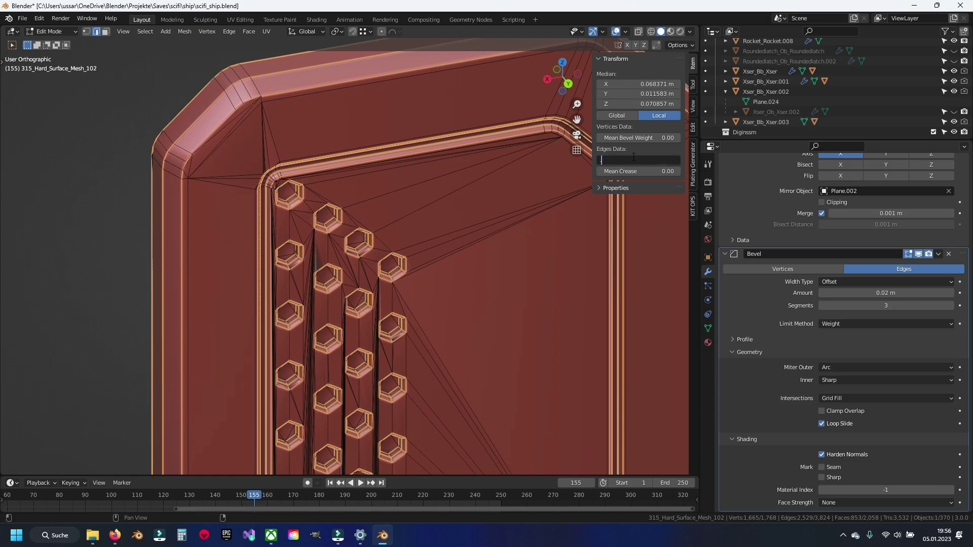
pyautogui.write('0.15')
pyautogui.scroll(2, 367, 264)
pyautogui.scroll(4, 367, 264)
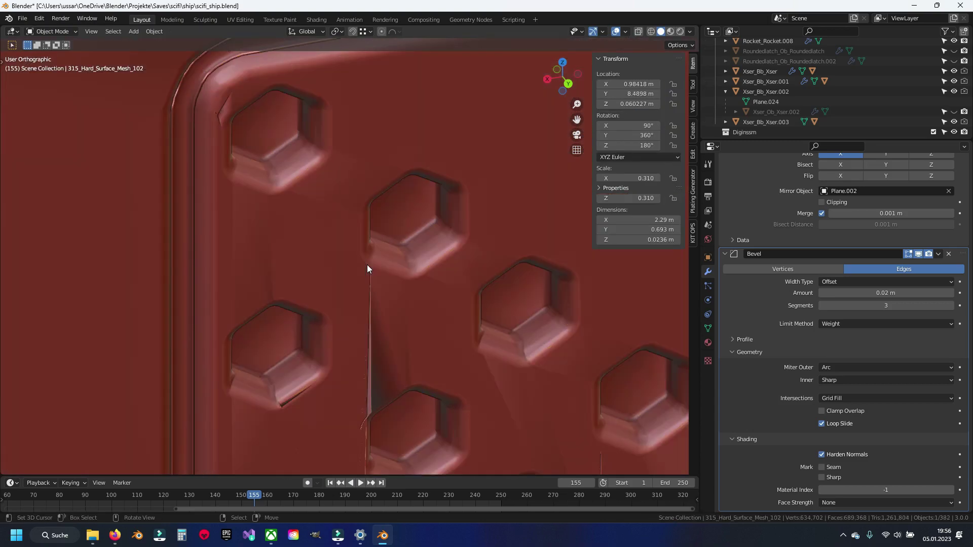
# - Lower the hex socket edges' bevel weight to 0.10
pyautogui.write('.1')
pyautogui.press('Return')
pyautogui.scroll(-3, 456, 142)
pyautogui.scroll(-3, 448, 215)
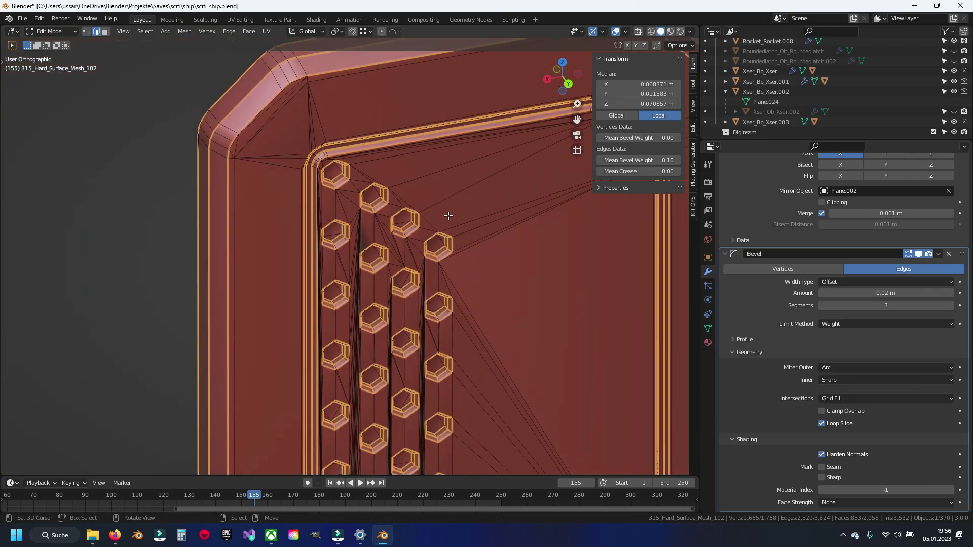
# - Select the whole panel mesh and merge its triangles into quads with Tris to Quads
pyautogui.hotkey('alt', 'a')
pyautogui.hotkey('ctrl', 'z')
pyautogui.press('a')
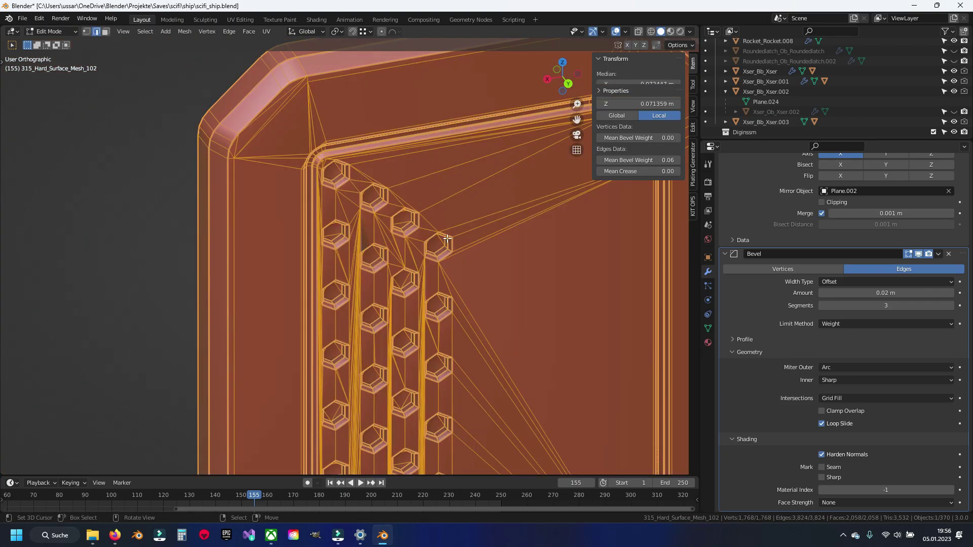
pyautogui.press('F3')
pyautogui.write('tris')
pyautogui.press('Return')
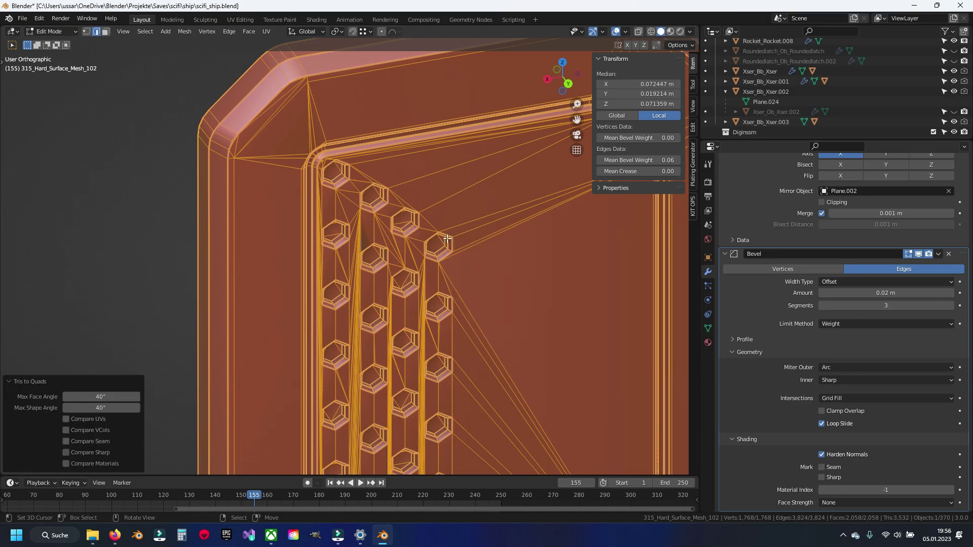
pyautogui.hotkey('alt', 'a')
# - Preview the cleaned panel in object mode, zooming and orbiting around the ship parts
pyautogui.scroll(2, 426, 279)
pyautogui.scroll(3, 410, 259)
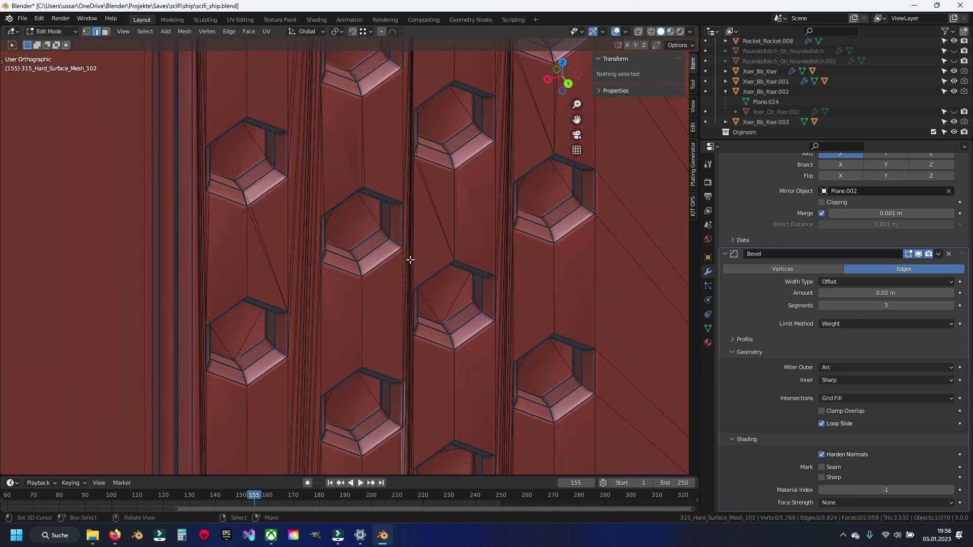
pyautogui.scroll(-2, 388, 229)
pyautogui.scroll(-1, 387, 243)
pyautogui.scroll(-1, 387, 259)
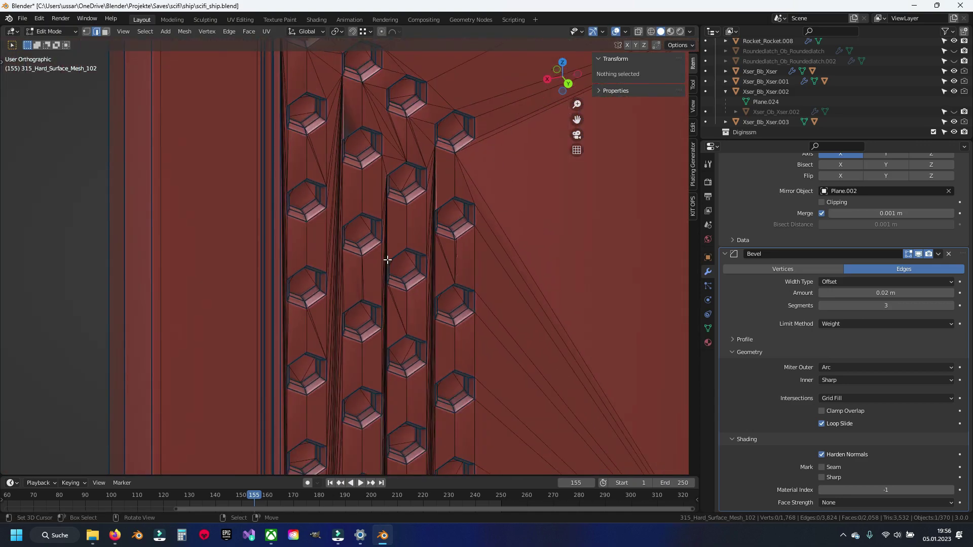
pyautogui.scroll(1, 385, 284)
pyautogui.scroll(1, 373, 189)
pyautogui.scroll(1, 304, 239)
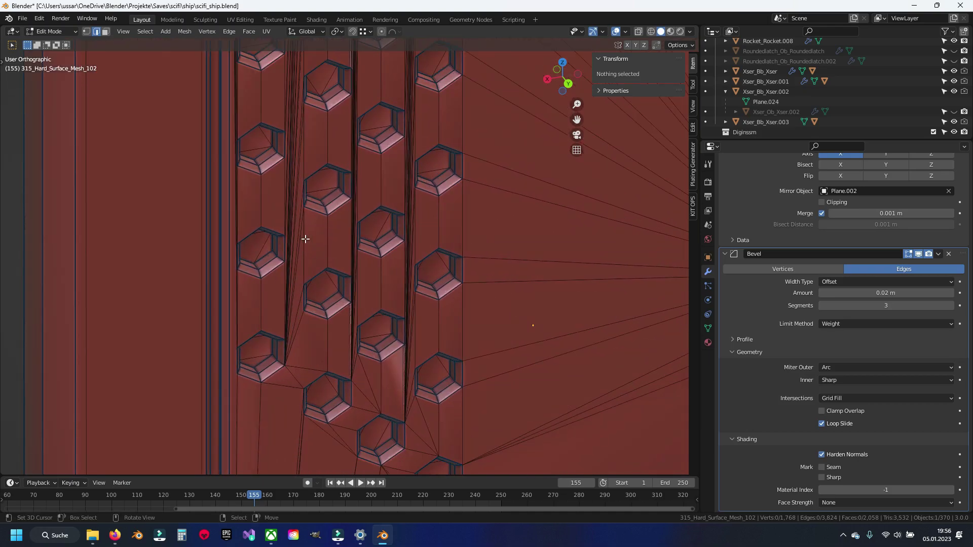
pyautogui.scroll(1, 293, 246)
pyautogui.scroll(-1, 348, 278)
pyautogui.scroll(4, 347, 278)
pyautogui.scroll(-4, 347, 278)
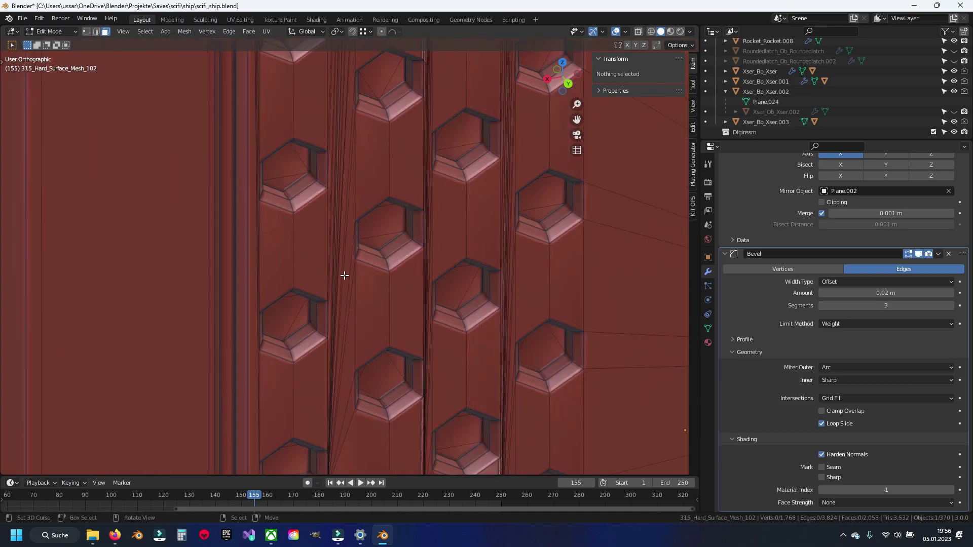
pyautogui.scroll(-2, 339, 225)
pyautogui.press('Tab')
pyautogui.scroll(-5, 420, 224)
pyautogui.scroll(2, 357, 305)
pyautogui.scroll(2, 238, 98)
pyautogui.moveTo(239, 98)
pyautogui.mouseDown(button='middle')
pyautogui.moveTo(340, 209)
pyautogui.moveTo(460, 186)
pyautogui.mouseUp(button='middle')
pyautogui.scroll(3, 397, 262)
pyautogui.scroll(2, 338, 263)
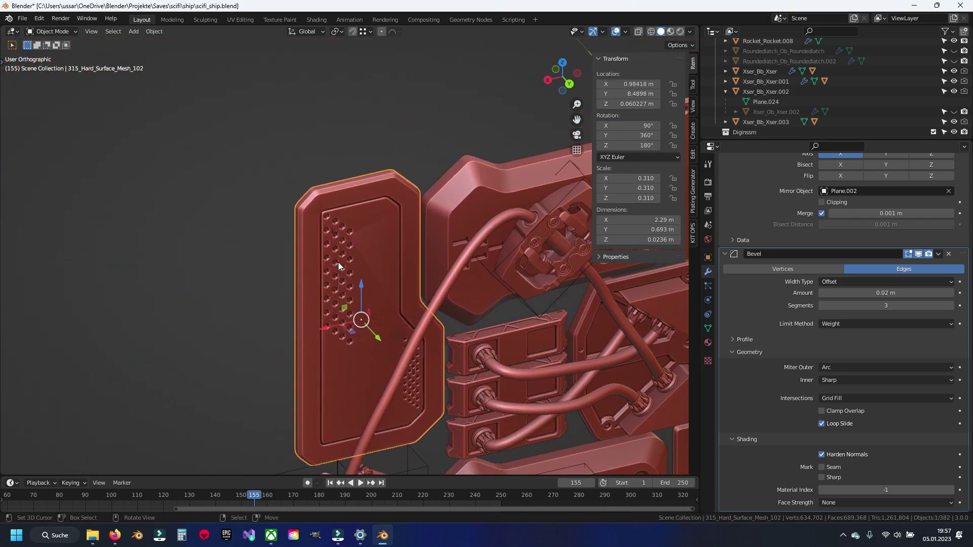
pyautogui.scroll(2, 346, 241)
pyautogui.scroll(-2, 346, 243)
# - Back in edit mode, select the panel's sharp edges via Quick Favorites and mark them sharp
pyautogui.press('Tab')
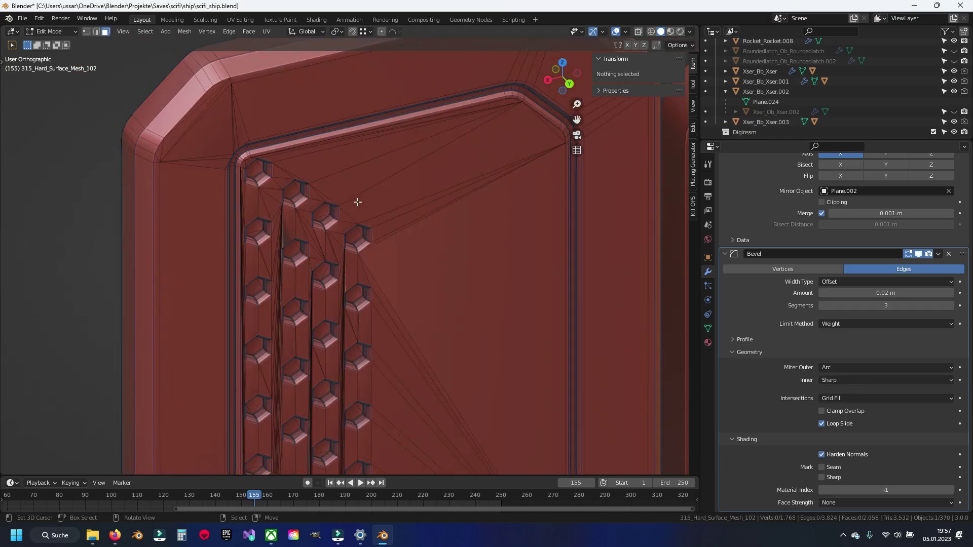
pyautogui.hotkey('ctrl', 'e')
pyautogui.press('Escape')
pyautogui.press('q')
pyautogui.click(400, 212)
pyautogui.press('q')
pyautogui.press('Escape')
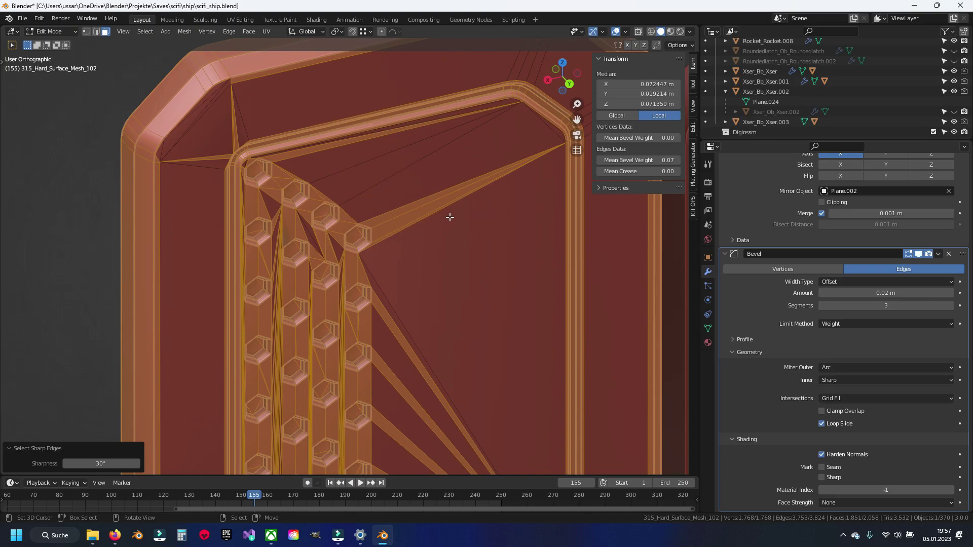
pyautogui.hotkey('ctrl', 'z')
pyautogui.press('q')
pyautogui.click(397, 218)
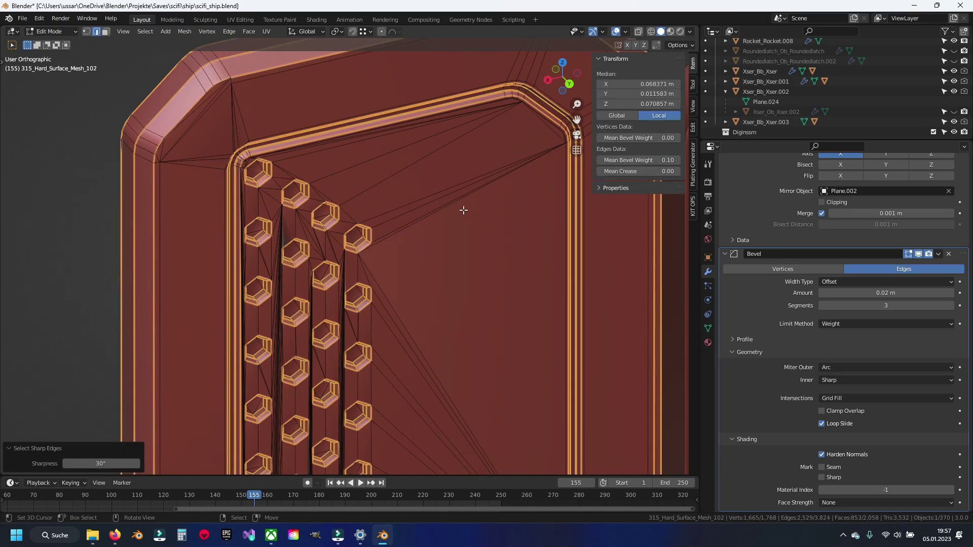
pyautogui.hotkey('ctrl', 'e')
pyautogui.click(428, 234)
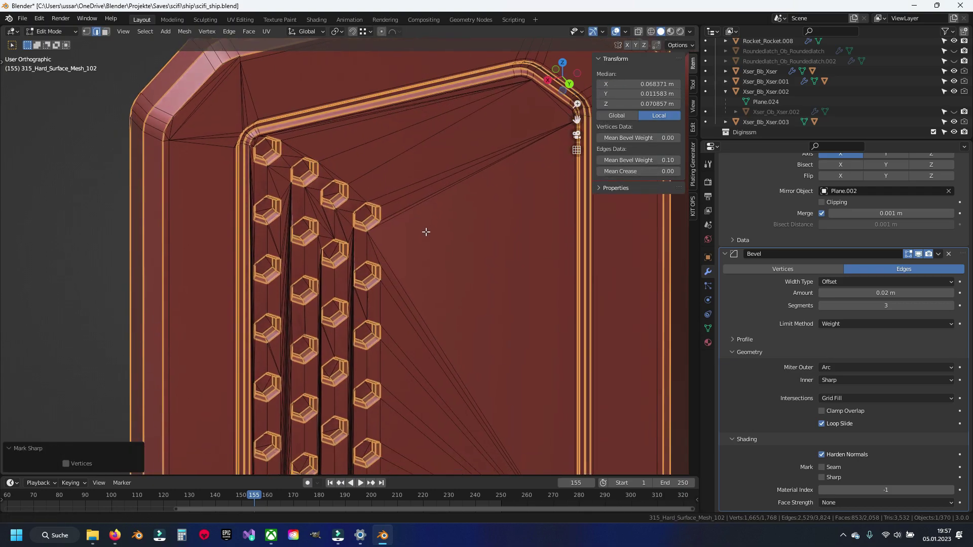
# - Check the panel's shading in object mode and grow the edge selection
pyautogui.press('Tab')
pyautogui.press('Tab')
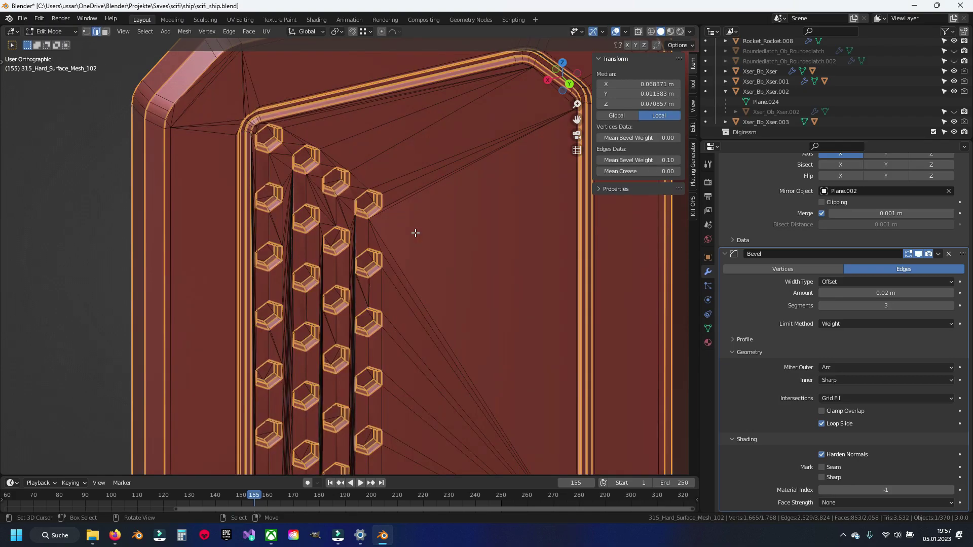
pyautogui.scroll(8, 415, 232)
pyautogui.scroll(3, 395, 201)
pyautogui.press('ctrl+KP_Add')
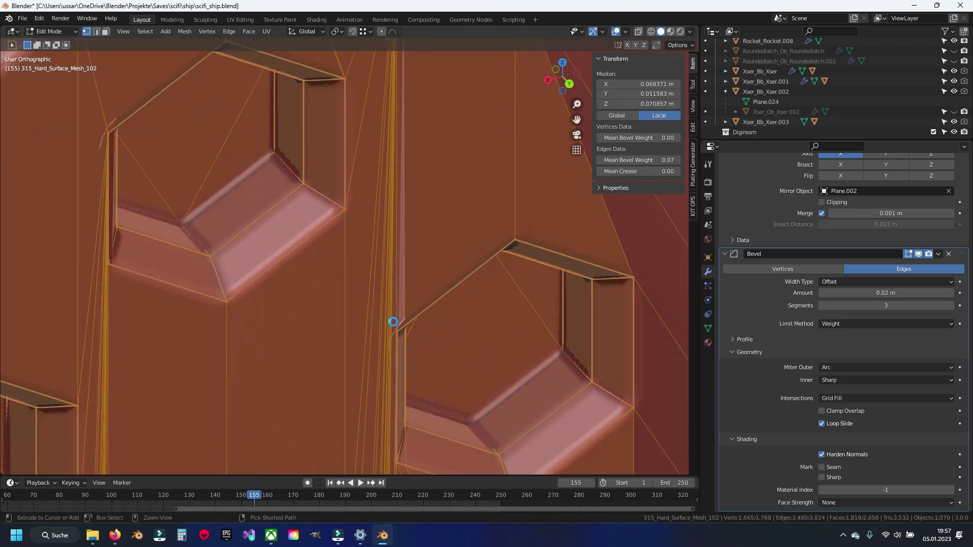
# - Save the file, clear the selection and switch to edge select mode near a hexagon socket
pyautogui.click(393, 321)
pyautogui.moveTo(393, 321); pyautogui.dragTo(393, 319, button='middle')
pyautogui.hotkey('ctrl', 's')
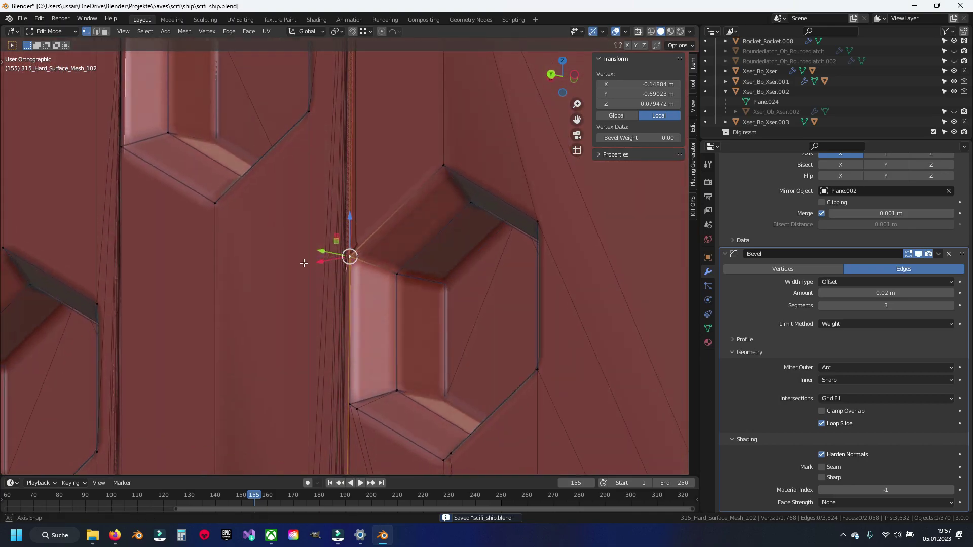
pyautogui.moveTo(303, 263); pyautogui.dragTo(337, 239, button='middle')
pyautogui.hotkey('alt', 'a')
pyautogui.press('2')
# - Dissolve the group of vertical edges beside the hexagon socket
pyautogui.scroll(-3, 337, 253)
pyautogui.scroll(3, 315, 271)
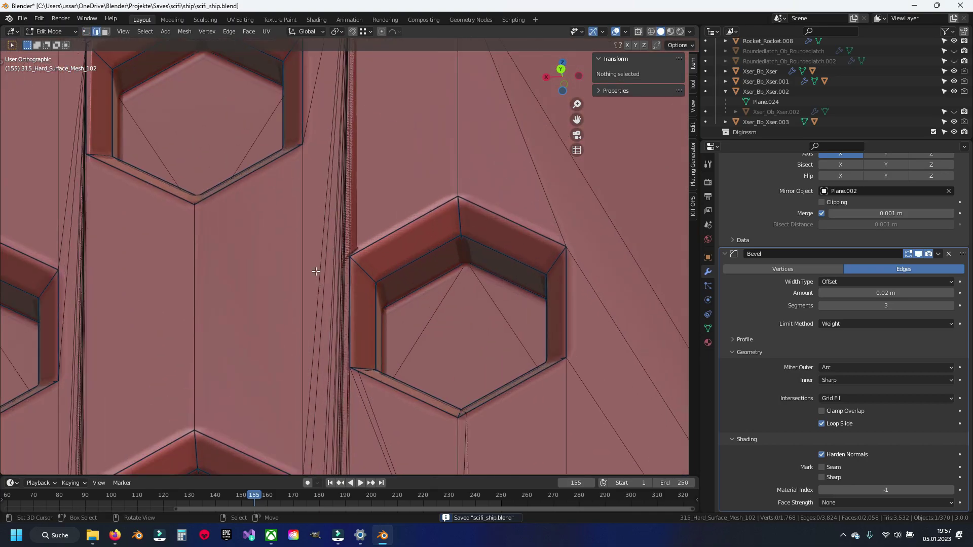
pyautogui.keyDown('alt'); pyautogui.click(324, 203); pyautogui.keyUp('alt')
pyautogui.scroll(3, 276, 87)
pyautogui.keyDown('shift'); pyautogui.click(289, 262); pyautogui.keyUp('shift')
pyautogui.keyDown('shift'); pyautogui.click(315, 262); pyautogui.keyUp('shift')
pyautogui.keyDown('shift'); pyautogui.click(322, 261); pyautogui.keyUp('shift')
pyautogui.keyDown('shift'); pyautogui.click(329, 258); pyautogui.keyUp('shift')
pyautogui.keyDown('shift'); pyautogui.click(331, 256); pyautogui.keyUp('shift')
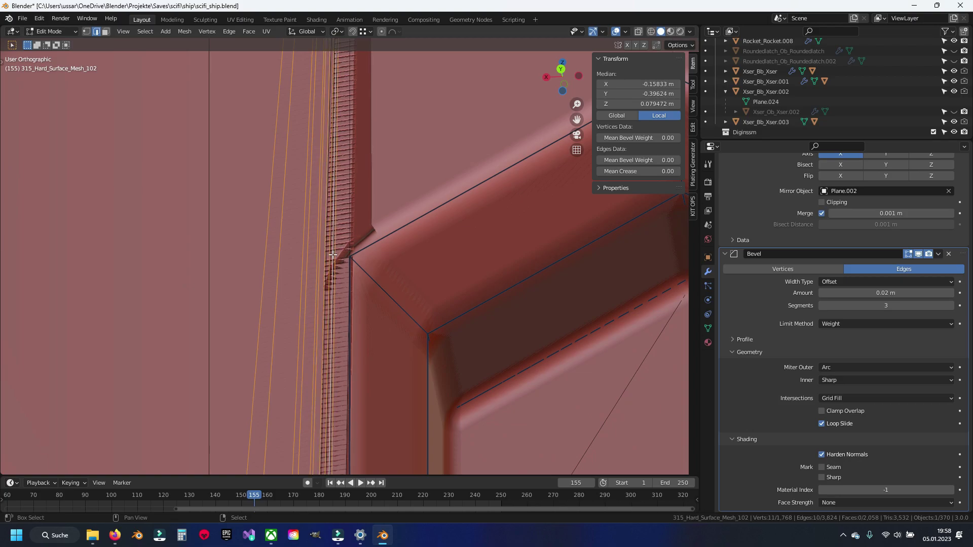
pyautogui.press('x')
pyautogui.click(310, 324)
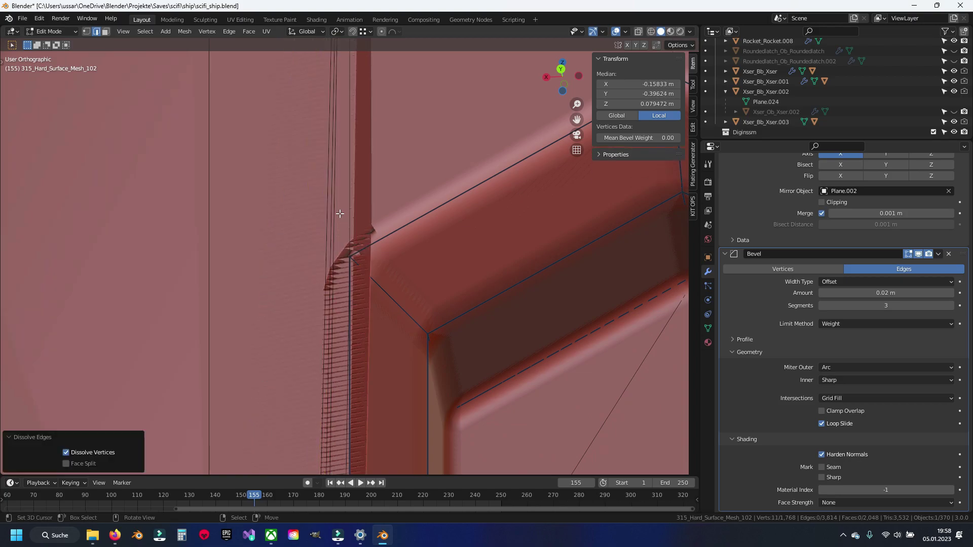
# - Dissolve the vertical edge loop next to the socket
pyautogui.keyDown('alt'); pyautogui.click(326, 218); pyautogui.keyUp('alt')
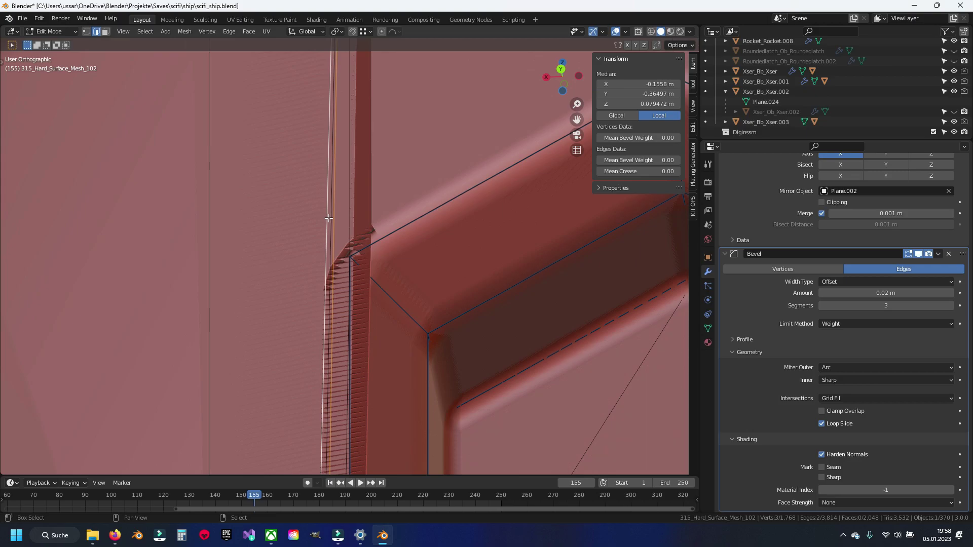
pyautogui.keyDown('shift'); pyautogui.click(326, 219); pyautogui.keyUp('shift')
pyautogui.press('x')
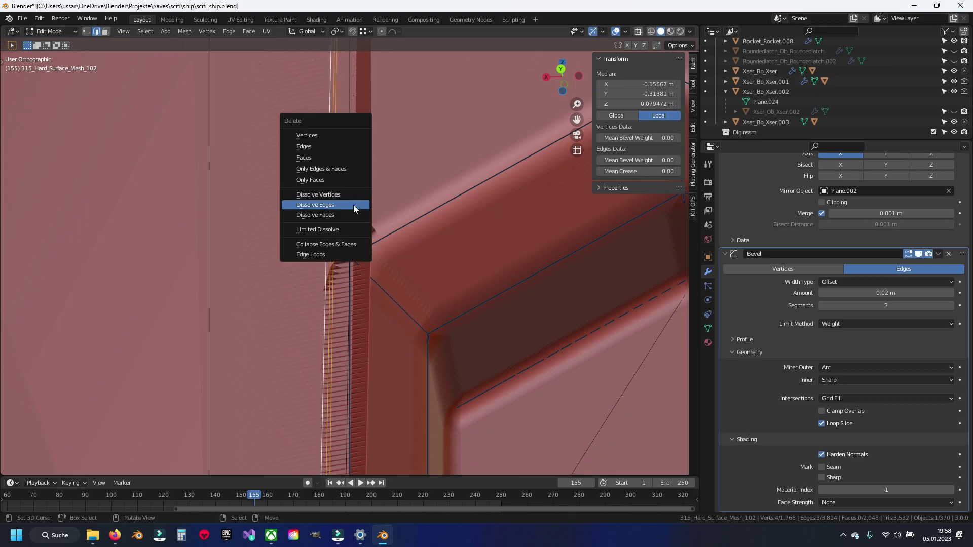
pyautogui.click(353, 205)
# - Dissolve the long vertical edge loop across the panel
pyautogui.press('x')
pyautogui.scroll(-5, 326, 303)
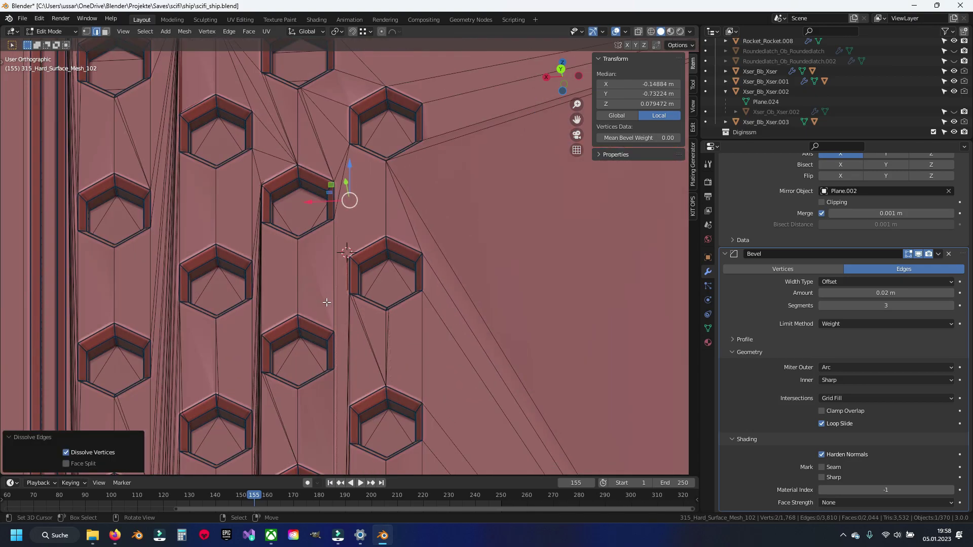
pyautogui.scroll(2, 326, 302)
pyautogui.scroll(2, 322, 300)
pyautogui.scroll(2, 321, 288)
pyautogui.press('v')
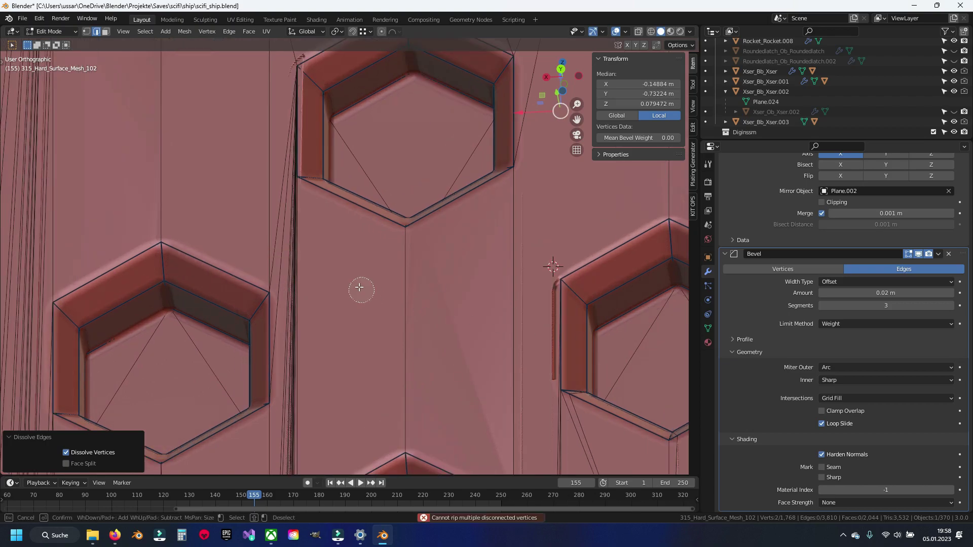
pyautogui.keyDown('alt'); pyautogui.click(297, 253); pyautogui.keyUp('alt')
pyautogui.press('x')
pyautogui.click(321, 281)
# - Dissolve the circle-selected stray vertical edges and the edge loop between sockets
pyautogui.scroll(-2, 304, 294)
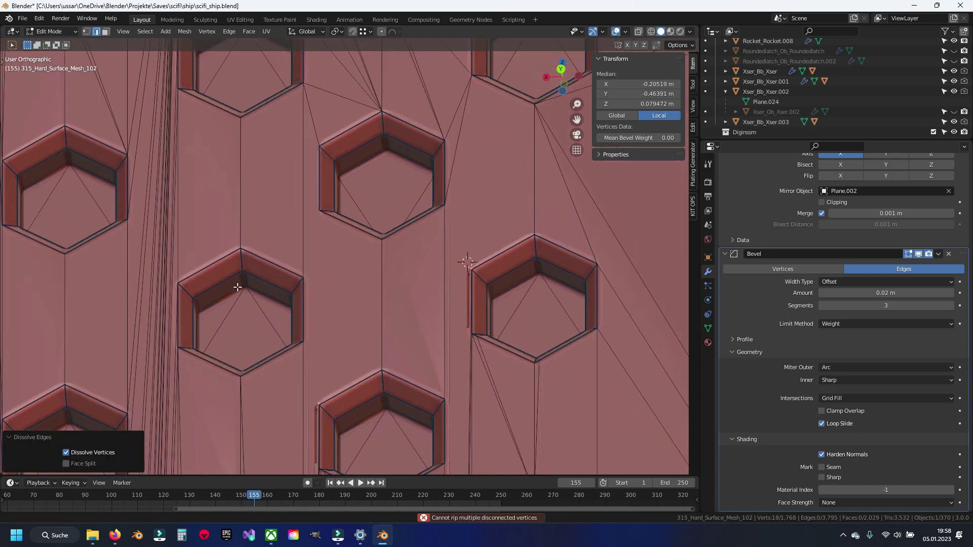
pyautogui.scroll(2, 299, 296)
pyautogui.press('c')
pyautogui.moveTo(251, 268); pyautogui.dragTo(288, 271)
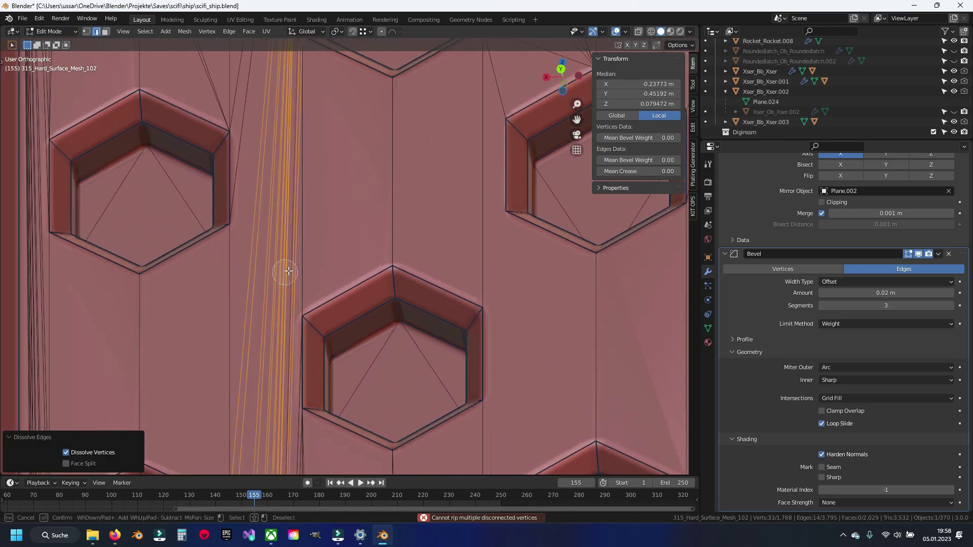
pyautogui.press('Escape')
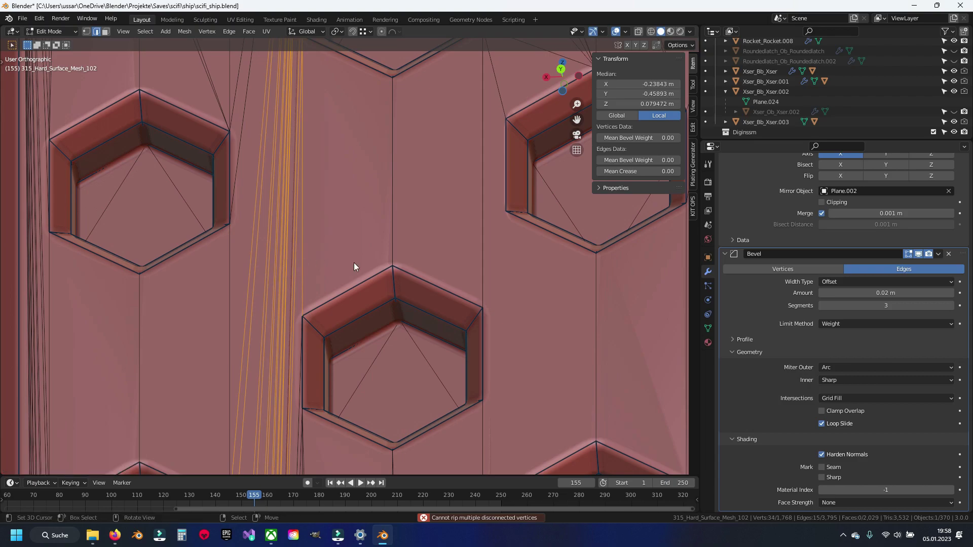
pyautogui.press('x')
pyautogui.click(354, 265)
pyautogui.scroll(-7, 354, 304)
pyautogui.scroll(2, 338, 361)
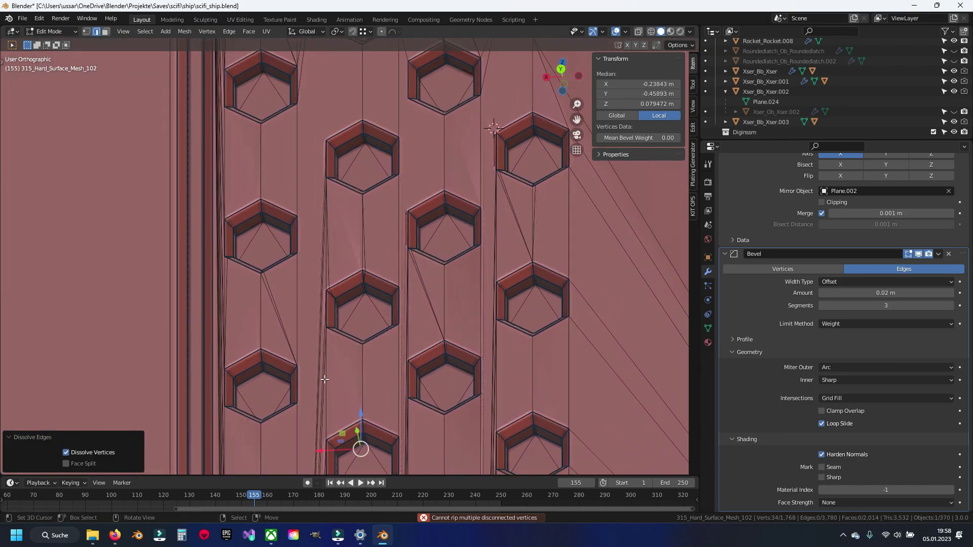
pyautogui.keyDown('alt'); pyautogui.click(325, 379); pyautogui.keyUp('alt')
pyautogui.press('x')
pyautogui.click(355, 374)
# - Dissolve the stray vertical edge run above the sockets
pyautogui.scroll(-3, 355, 373)
pyautogui.scroll(2, 357, 318)
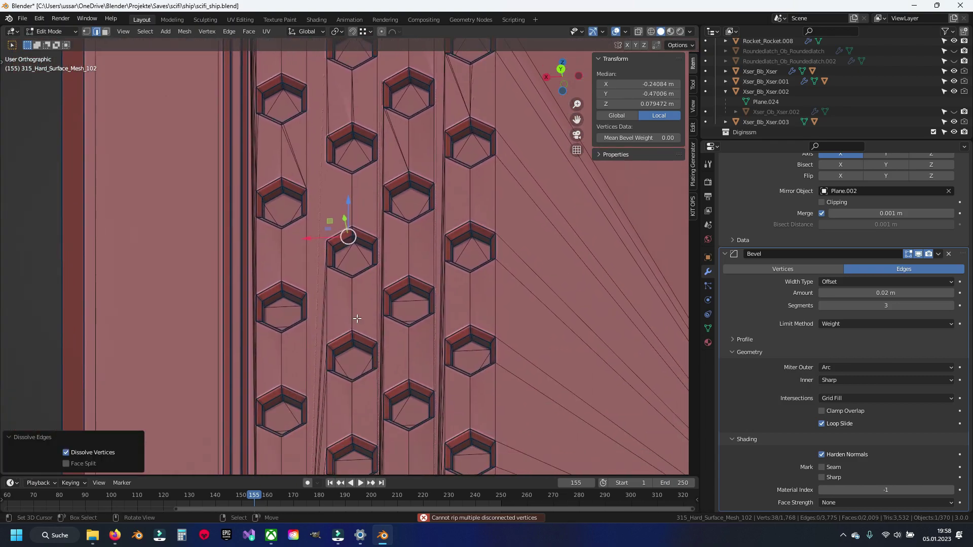
pyautogui.scroll(2, 357, 318)
pyautogui.scroll(1, 345, 283)
pyautogui.keyDown('alt'); pyautogui.click(315, 226); pyautogui.keyUp('alt')
pyautogui.press('x')
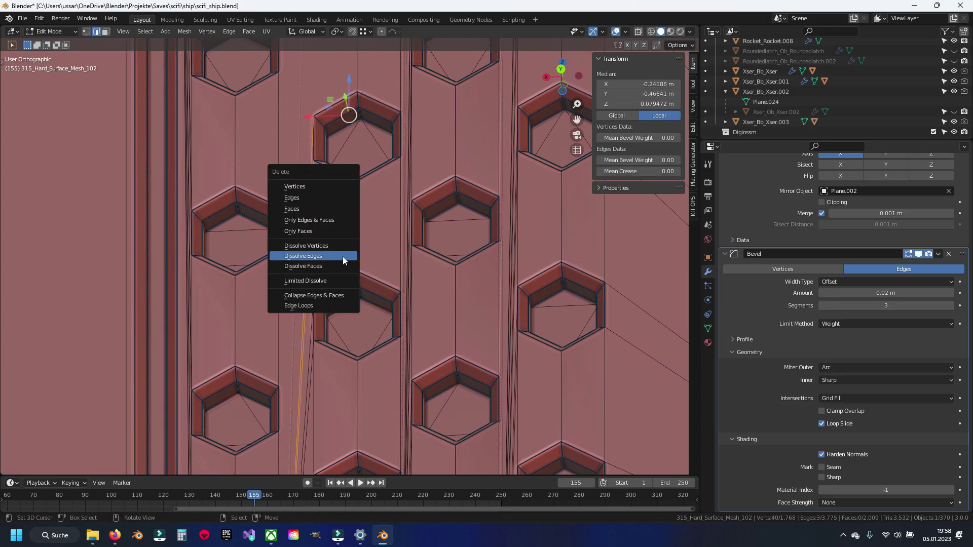
pyautogui.click(342, 261)
# - Circle-select more stray vertical edges on the right and dissolve them
pyautogui.press('c')
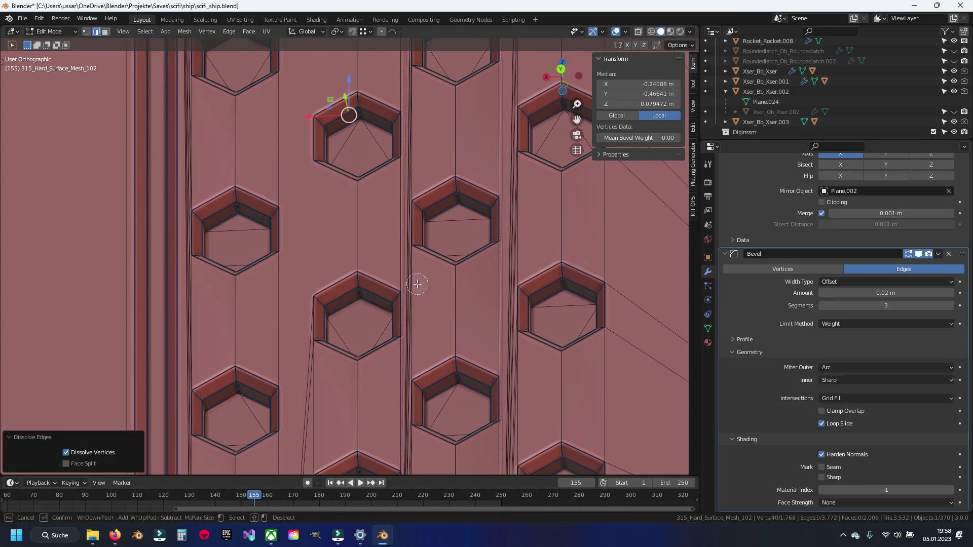
pyautogui.click(415, 274)
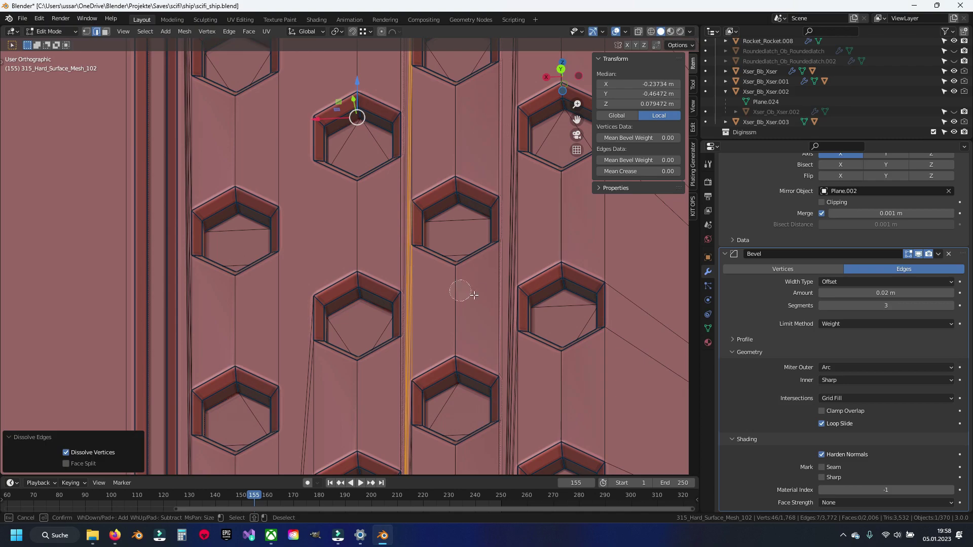
pyautogui.click(518, 254)
pyautogui.press('Escape')
pyautogui.press('x')
pyautogui.click(487, 289)
pyautogui.scroll(-6, 365, 202)
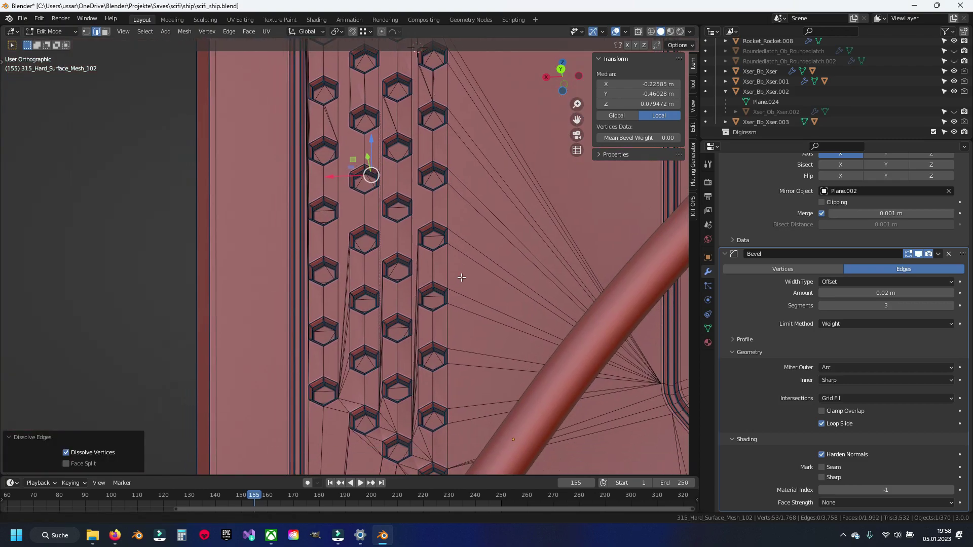
pyautogui.scroll(6, 359, 338)
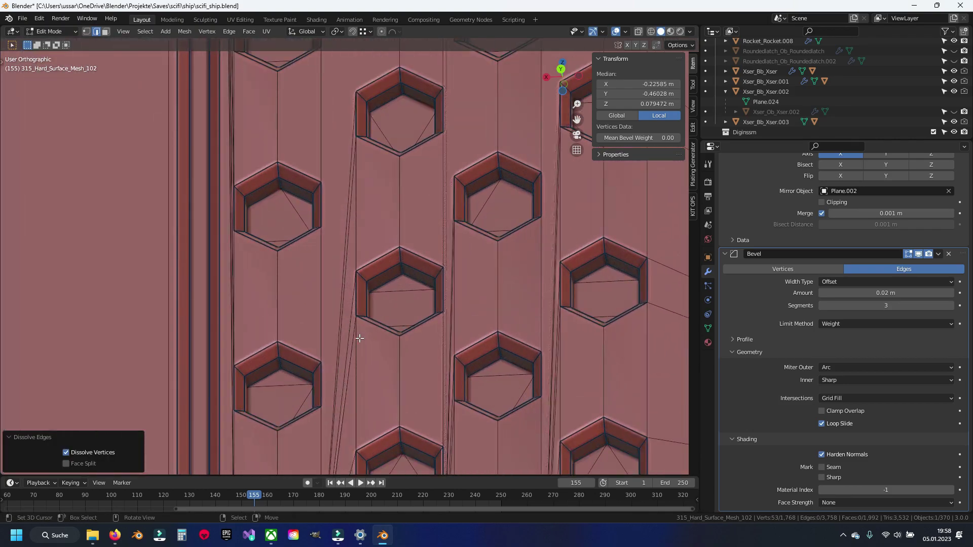
# - Dissolve one more stray vertical edge lower on the panel
pyautogui.press('c')
pyautogui.click(337, 343)
pyautogui.press('Escape')
pyautogui.press('x')
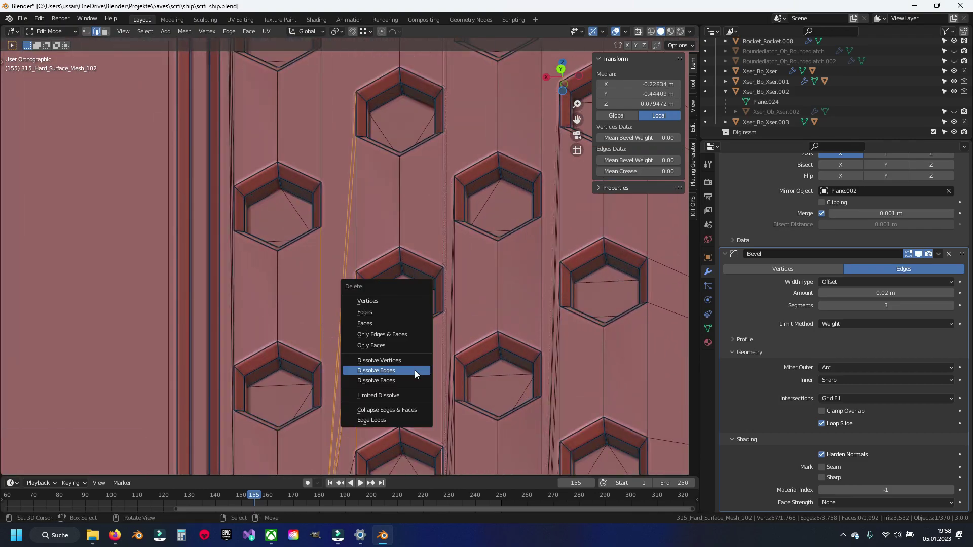
pyautogui.click(378, 369)
pyautogui.scroll(-3, 388, 293)
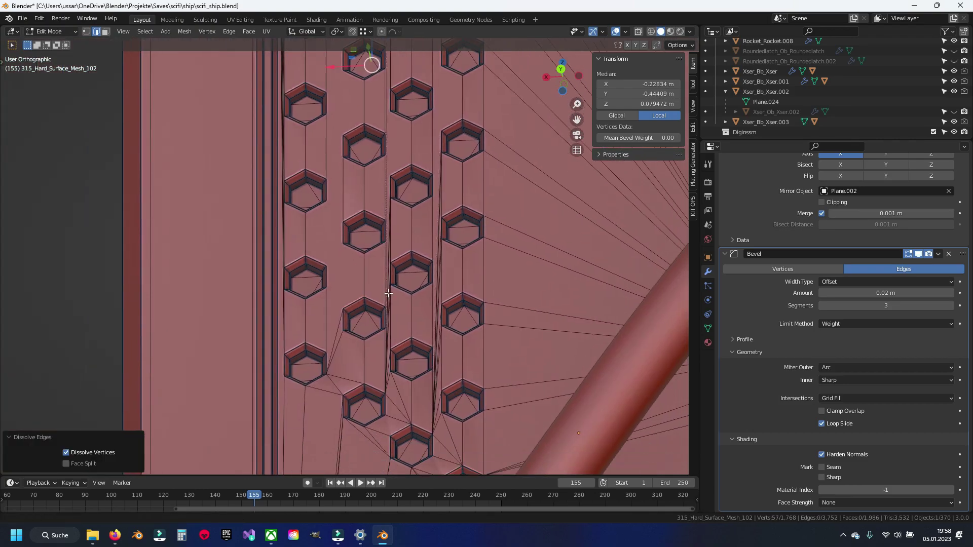
# - Check the panel's shading in Object Mode, then return to Edit Mode
pyautogui.press('Tab')
pyautogui.scroll(-3, 370, 269)
pyautogui.scroll(-2, 402, 282)
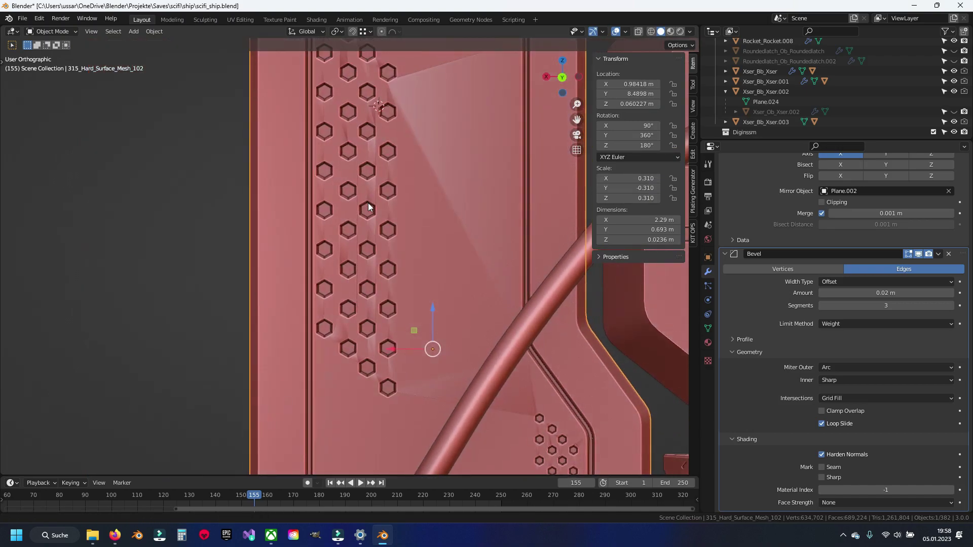
pyautogui.scroll(6, 378, 219)
pyautogui.scroll(-2, 378, 219)
pyautogui.press('Tab')
pyautogui.scroll(5, 361, 254)
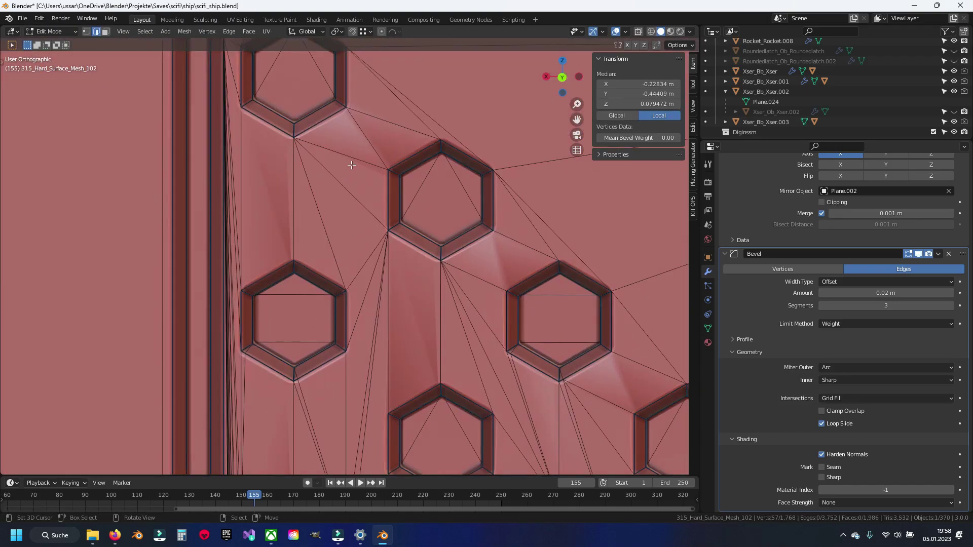
# - Dissolve the long edges beside the upper hexagon
pyautogui.keyDown('shift'); pyautogui.moveTo(353, 158); pyautogui.dragTo(354, 205, button='middle'); pyautogui.keyUp('shift')
pyautogui.press('c')
pyautogui.moveTo(353, 208); pyautogui.dragTo(333, 238)
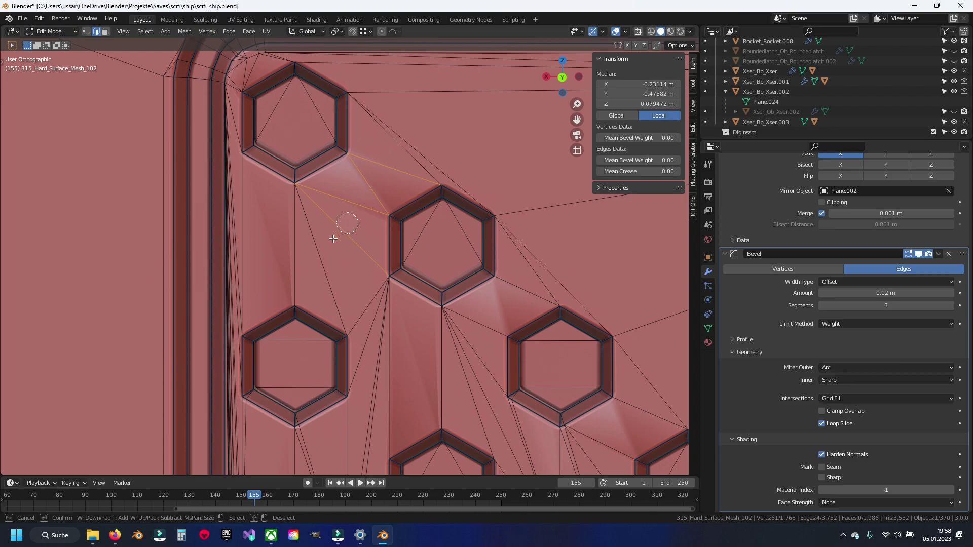
pyautogui.rightClick(304, 245)
pyautogui.press('x')
pyautogui.click(391, 178)
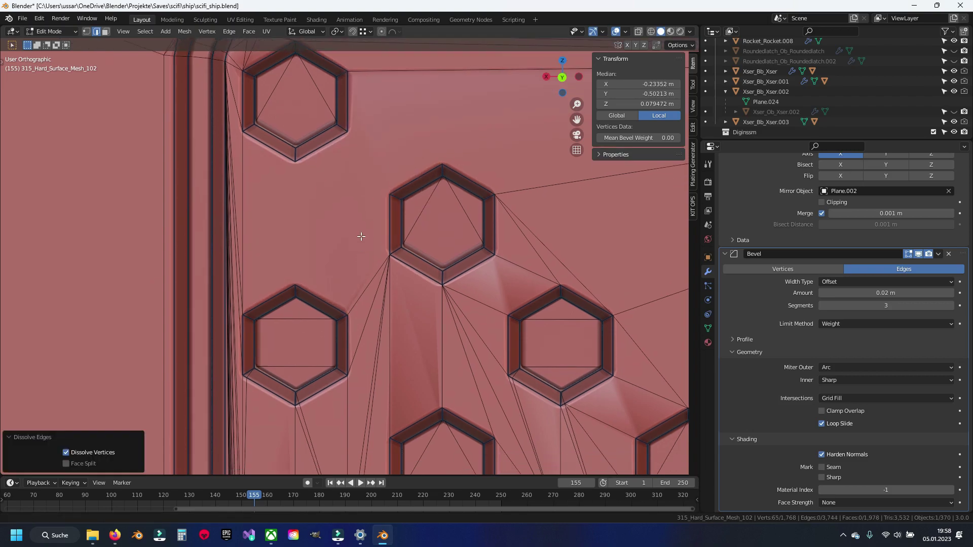
# - Dissolve the fan of edges spreading from the hexagon
pyautogui.keyDown('shift'); pyautogui.moveTo(382, 345); pyautogui.dragTo(368, 242, button='middle'); pyautogui.keyUp('shift')
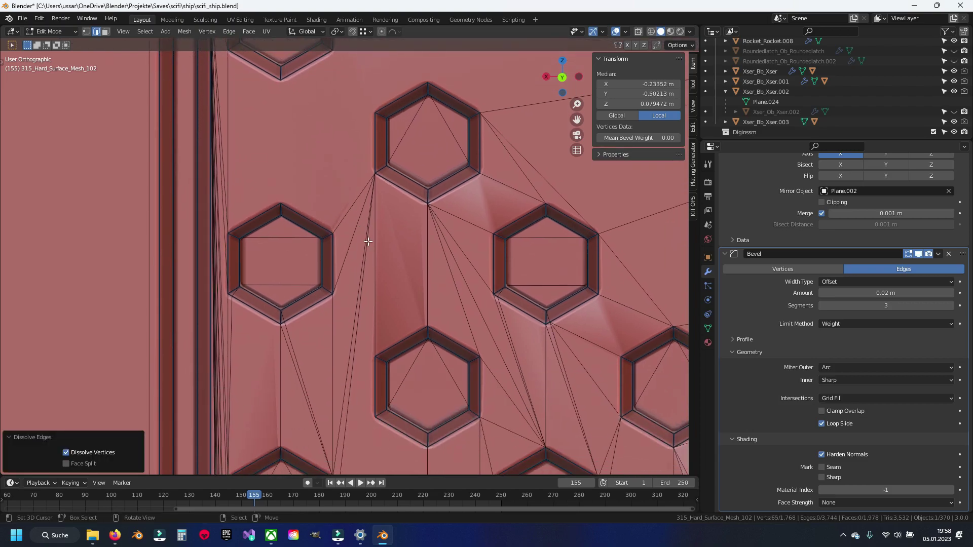
pyautogui.press('c')
pyautogui.moveTo(337, 191)
pyautogui.mouseDown()
pyautogui.moveTo(413, 243)
pyautogui.moveTo(501, 191)
pyautogui.mouseUp()
pyautogui.rightClick(500, 192)
pyautogui.press('x')
pyautogui.click(438, 243)
# - Dissolve the edges beside the left hexagons
pyautogui.keyDown('shift'); pyautogui.moveTo(400, 320); pyautogui.dragTo(406, 203, button='middle'); pyautogui.keyUp('shift')
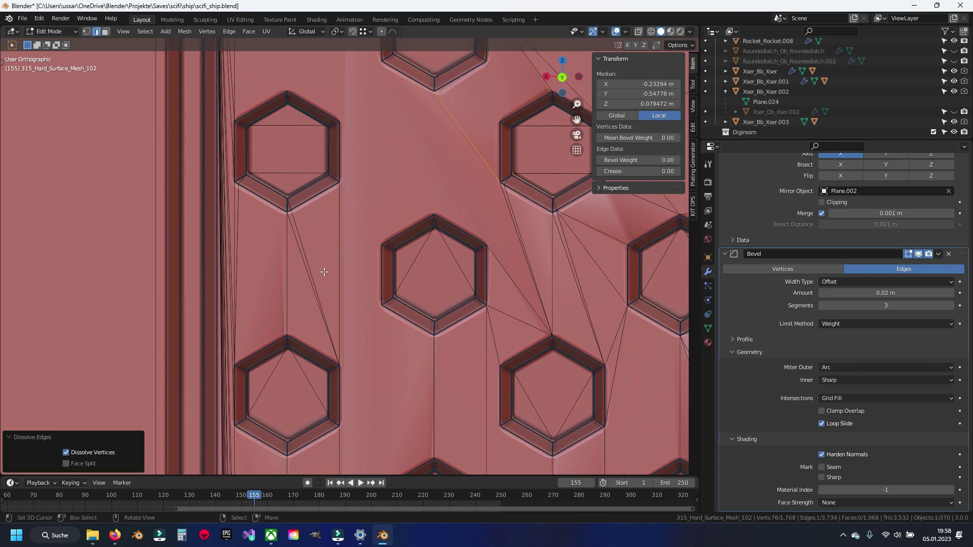
pyautogui.hotkey('ctrl', 'z')
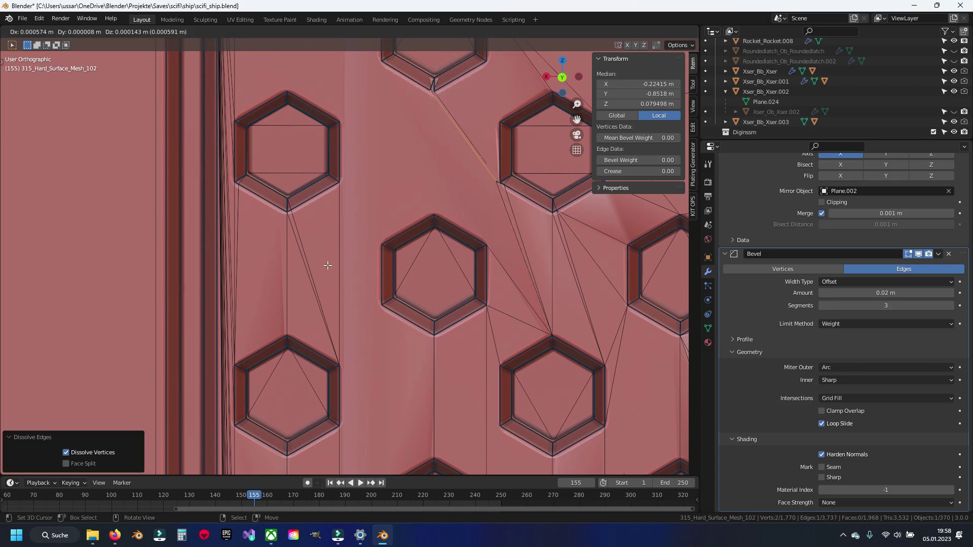
pyautogui.hotkey('ctrl', 'shift', 'z')
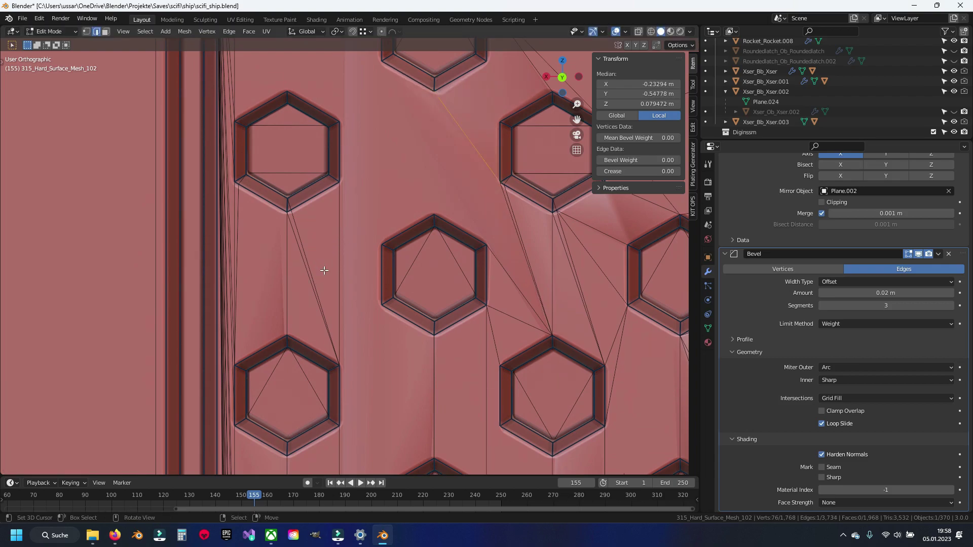
pyautogui.press('c')
pyautogui.moveTo(324, 270); pyautogui.dragTo(321, 252)
pyautogui.press('x')
pyautogui.click(401, 217)
# - Dissolve two stray edges near the upper-left hexagons
pyautogui.keyDown('shift'); pyautogui.moveTo(447, 236); pyautogui.dragTo(332, 201, button='middle'); pyautogui.keyUp('shift')
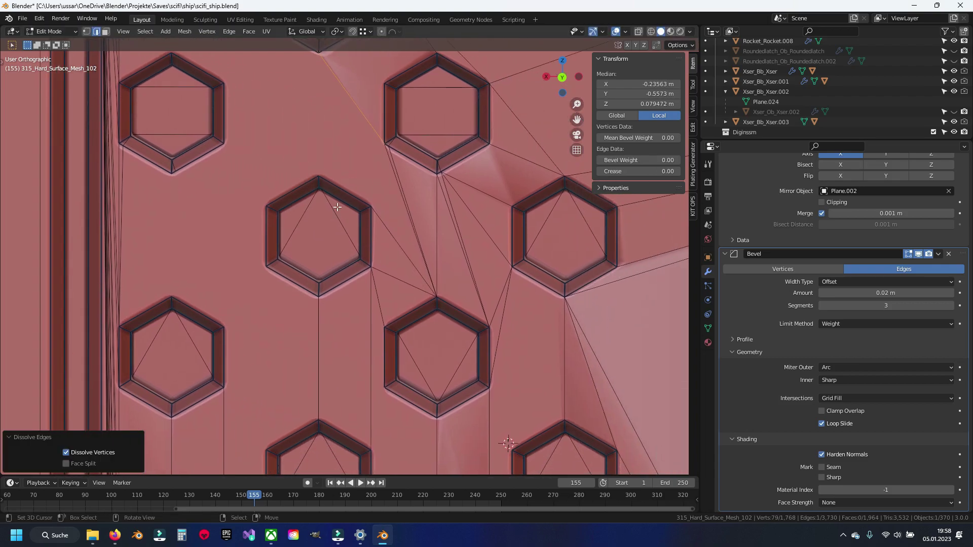
pyautogui.keyDown('shift'); pyautogui.click(417, 250); pyautogui.keyUp('shift')
pyautogui.keyDown('shift'); pyautogui.click(464, 248); pyautogui.keyUp('shift')
pyautogui.press('x')
pyautogui.click(486, 261)
# - Dissolve three more stray edges toward the lower-left hexagons
pyautogui.moveTo(476, 292)
pyautogui.keyDown('shift'); pyautogui.mouseDown(button='middle')
pyautogui.moveTo(453, 281)
pyautogui.moveTo(425, 308)
pyautogui.mouseUp(button='middle'); pyautogui.keyUp('shift')
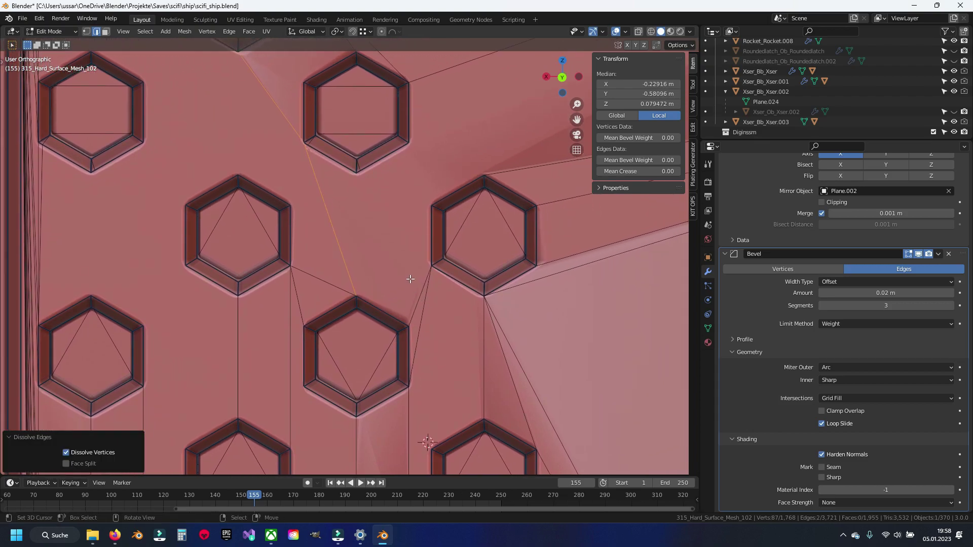
pyautogui.keyDown('shift'); pyautogui.click(410, 279); pyautogui.keyUp('shift')
pyautogui.keyDown('shift'); pyautogui.click(520, 365); pyautogui.keyUp('shift')
pyautogui.press('x')
pyautogui.click(521, 370)
pyautogui.moveTo(582, 249)
pyautogui.keyDown('shift'); pyautogui.mouseDown(button='middle')
pyautogui.moveTo(488, 176)
pyautogui.moveTo(501, 284)
pyautogui.mouseUp(button='middle'); pyautogui.keyUp('shift')
pyautogui.keyDown('shift'); pyautogui.click(481, 236); pyautogui.keyUp('shift')
pyautogui.press('x')
pyautogui.click(503, 277)
pyautogui.scroll(-5, 437, 235)
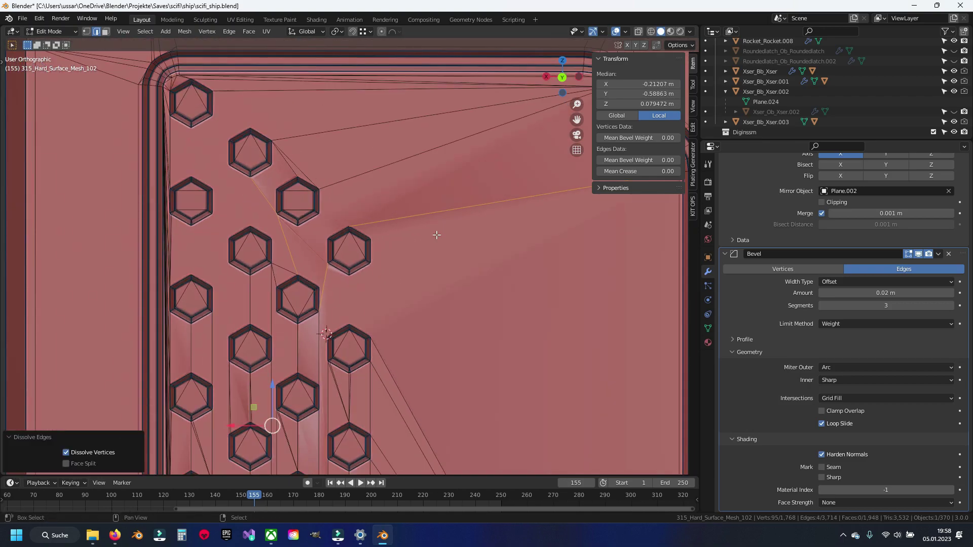
pyautogui.scroll(3, 382, 220)
# - Dissolve the edges between hexagons and along the right column, then leave Edit Mode
pyautogui.press('c')
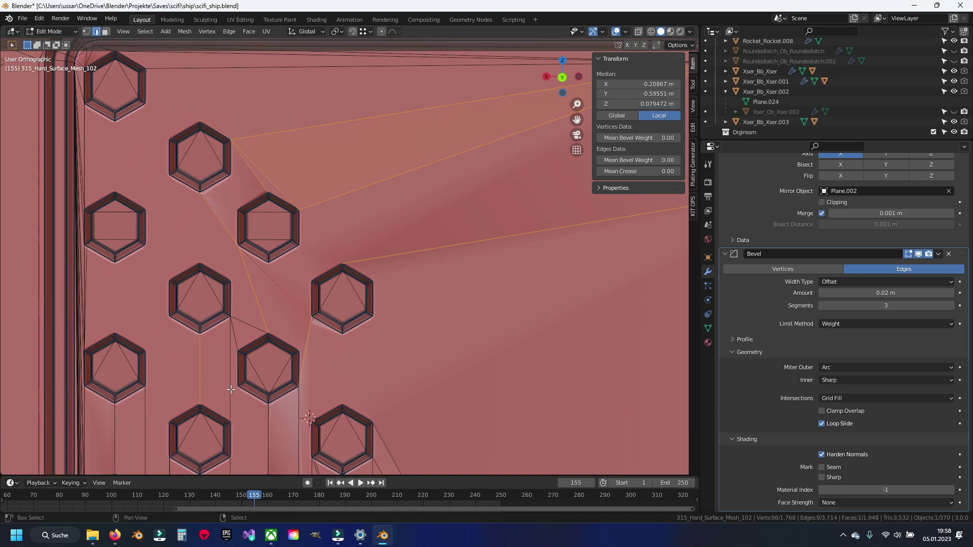
pyautogui.keyDown('shift'); pyautogui.moveTo(208, 357); pyautogui.dragTo(300, 350, button='middle'); pyautogui.keyUp('shift')
pyautogui.moveTo(207, 304); pyautogui.dragTo(242, 280)
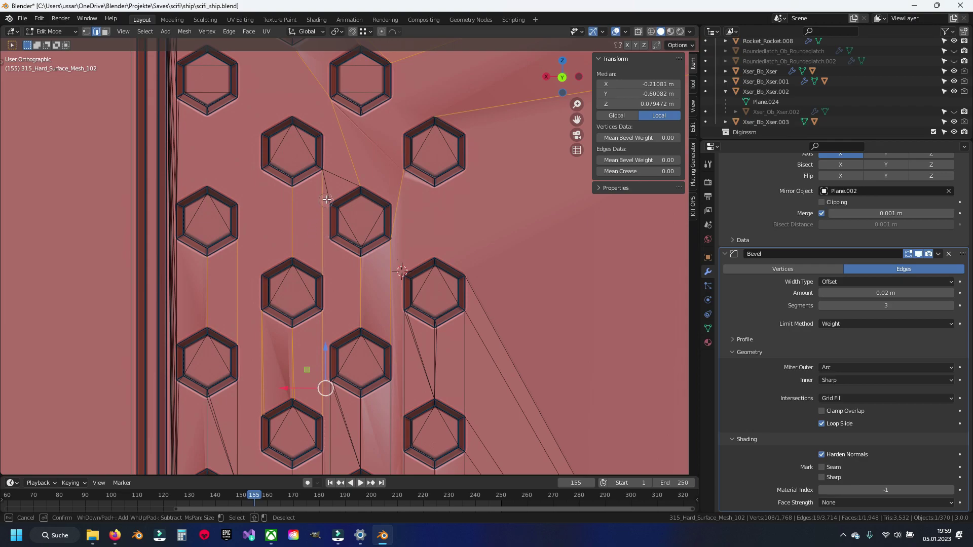
pyautogui.moveTo(395, 336); pyautogui.dragTo(494, 343)
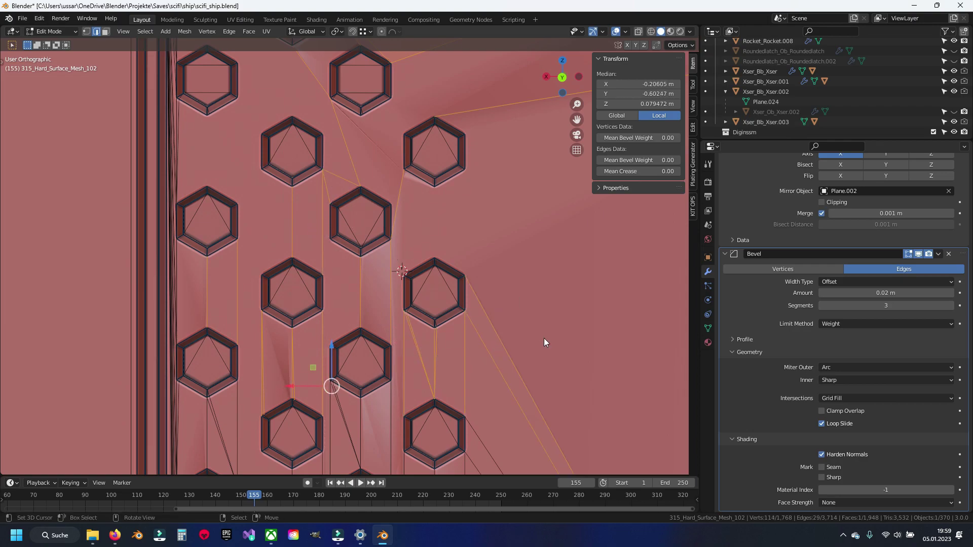
pyautogui.hotkey('ctrl', 'x')
pyautogui.scroll(-2, 456, 283)
pyautogui.scroll(-3, 431, 263)
pyautogui.press('Tab')
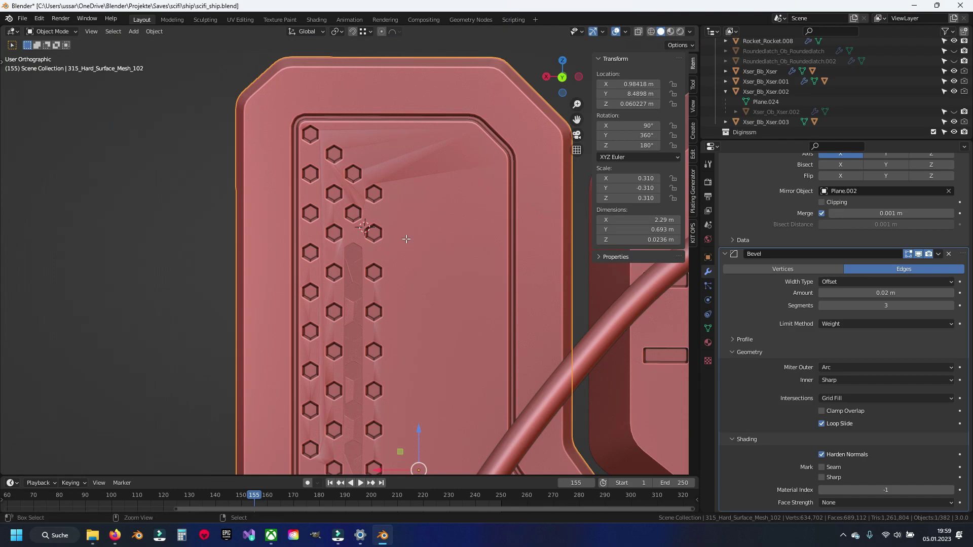
# - Set the edge crease of the round inner part Innerroundie1.007 to 0
pyautogui.press('Tab')
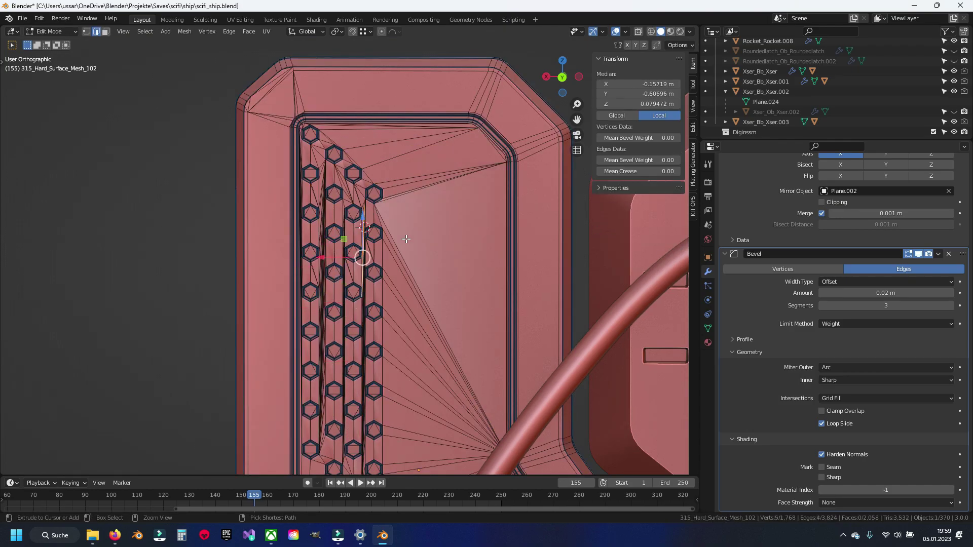
pyautogui.hotkey('ctrl', 'z')
pyautogui.hotkey('ctrl', 'z')
pyautogui.hotkey('ctrl', 'z')
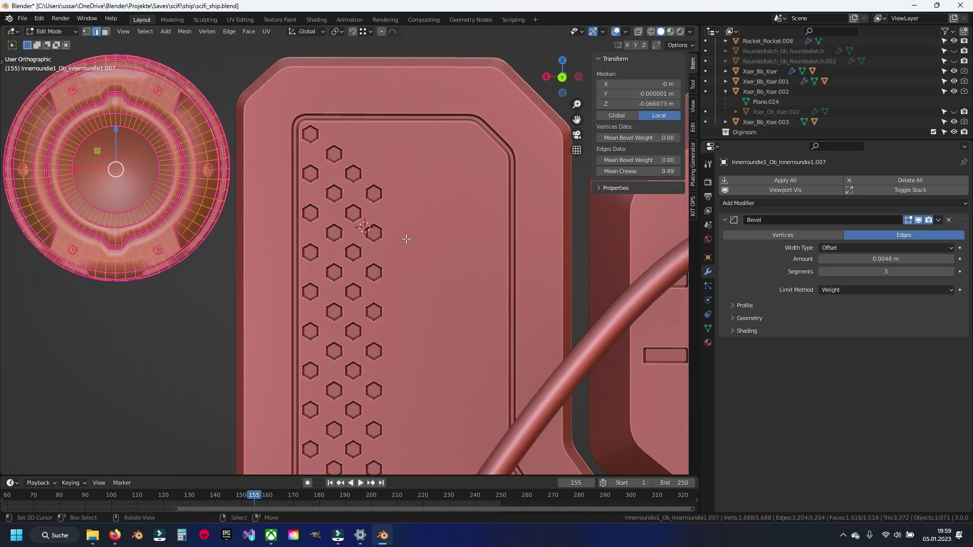
pyautogui.keyDown('shift'); pyautogui.moveTo(209, 235); pyautogui.dragTo(313, 230, button='middle'); pyautogui.keyUp('shift')
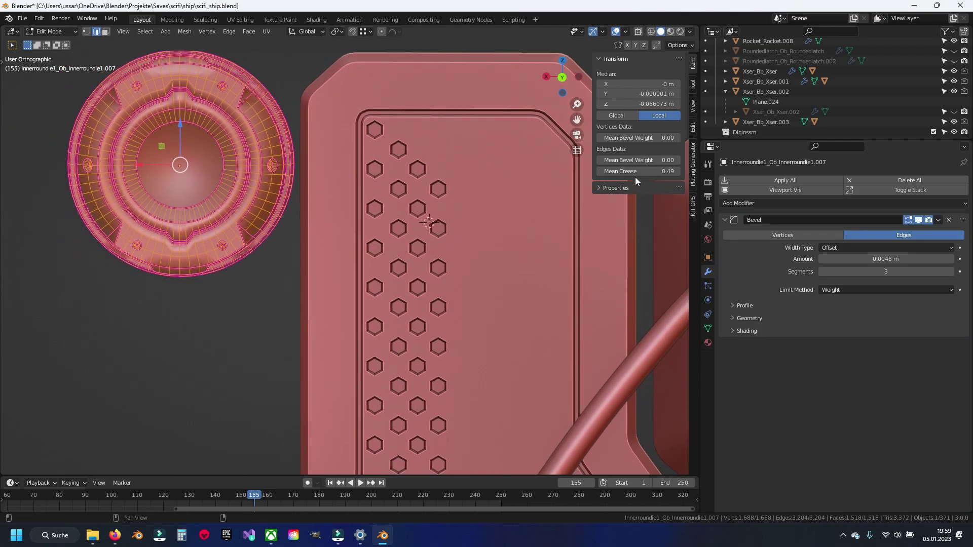
pyautogui.write('0')
pyautogui.press('Return')
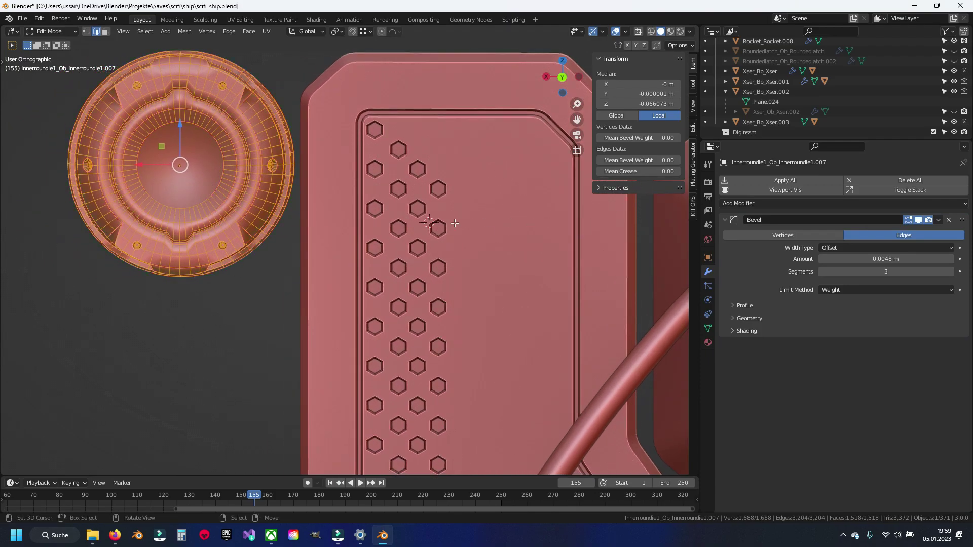
pyautogui.moveTo(250, 231); pyautogui.dragTo(324, 245, button='middle')
# - Give the round part's sharp edges bevel weight 1, hide it, and save
pyautogui.hotkey('alt', 'a')
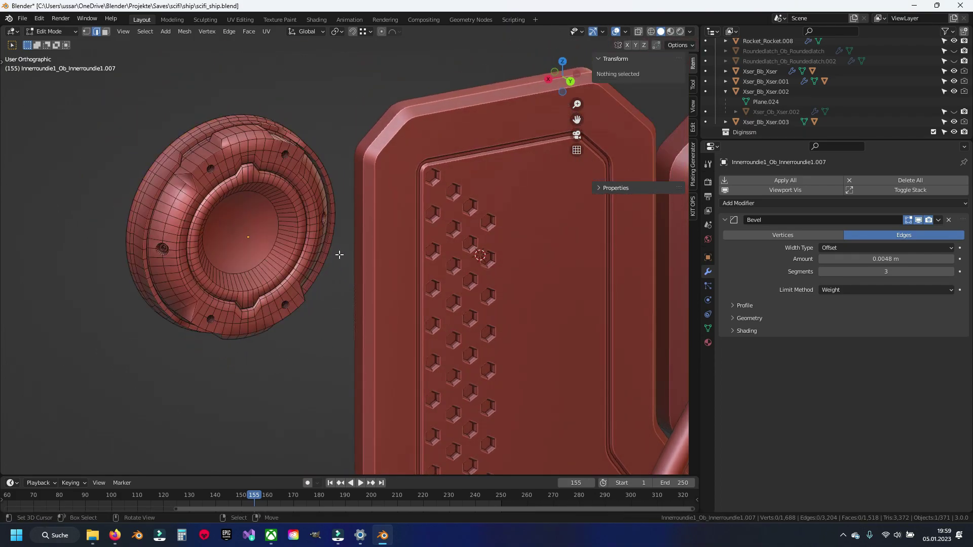
pyautogui.click(338, 255)
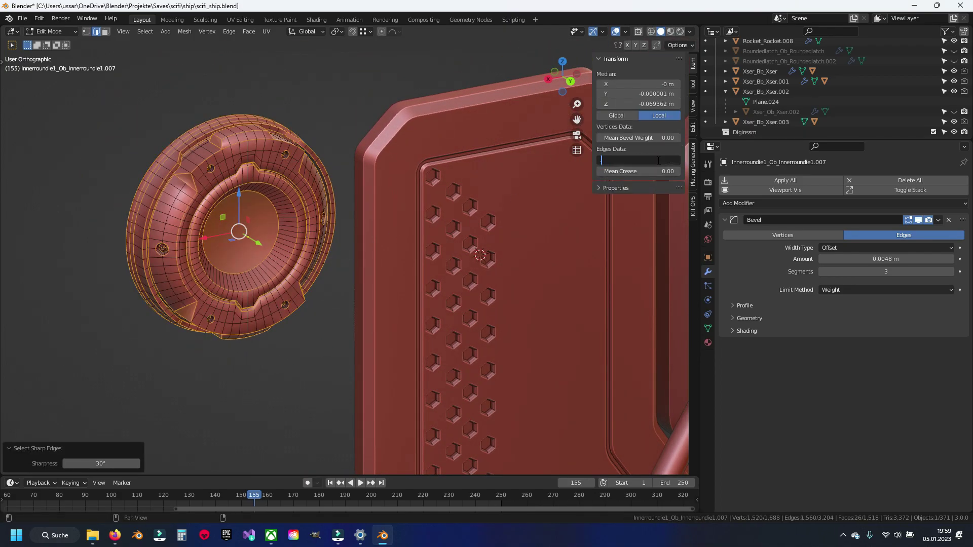
pyautogui.write('1')
pyautogui.press('Return')
pyautogui.press('Tab')
pyautogui.press('h')
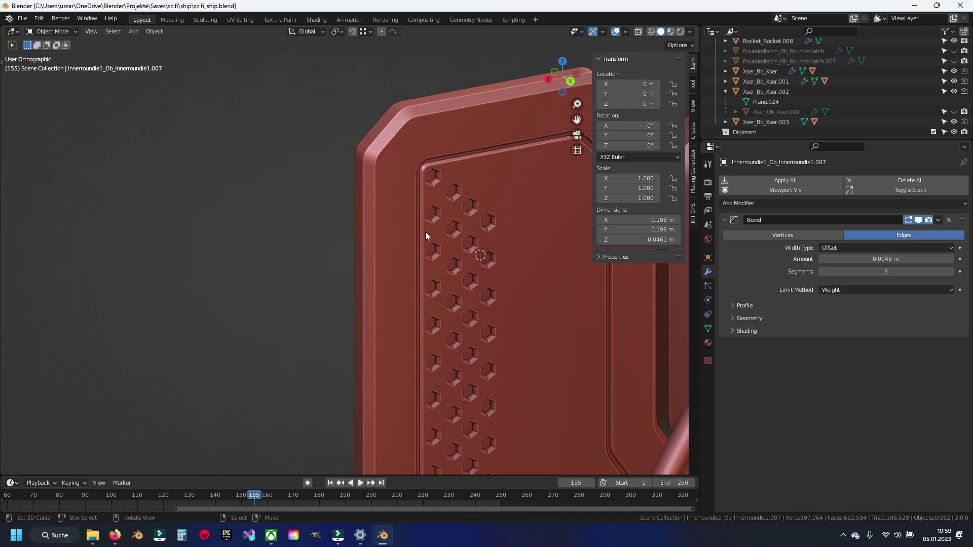
pyautogui.scroll(-6, 425, 232)
pyautogui.hotkey('ctrl', 's')
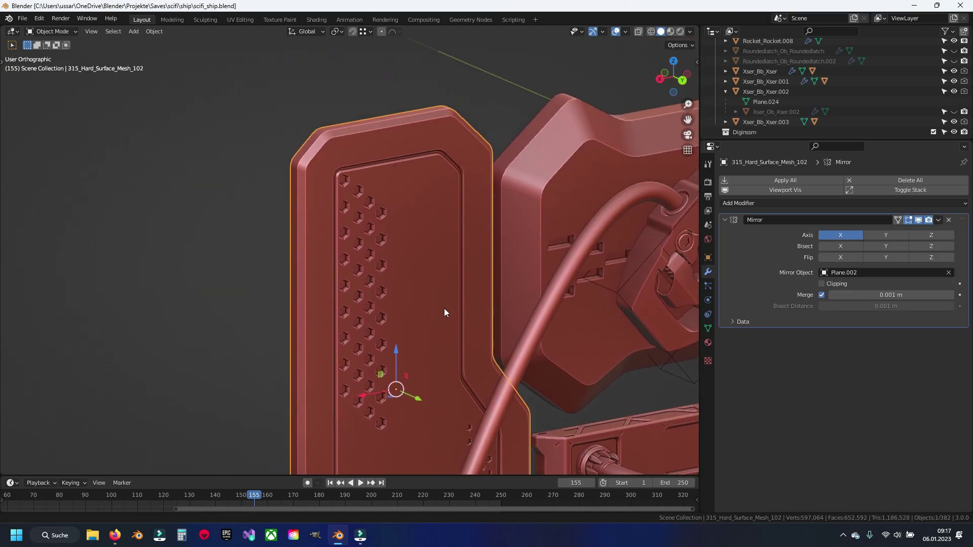
# - Select the faces in the upper-right area and around the hexagon corner
pyautogui.scroll(6, 415, 290)
pyautogui.moveTo(426, 291)
pyautogui.mouseDown(button='middle')
pyautogui.moveTo(415, 290)
pyautogui.moveTo(550, 253)
pyautogui.mouseUp(button='middle')
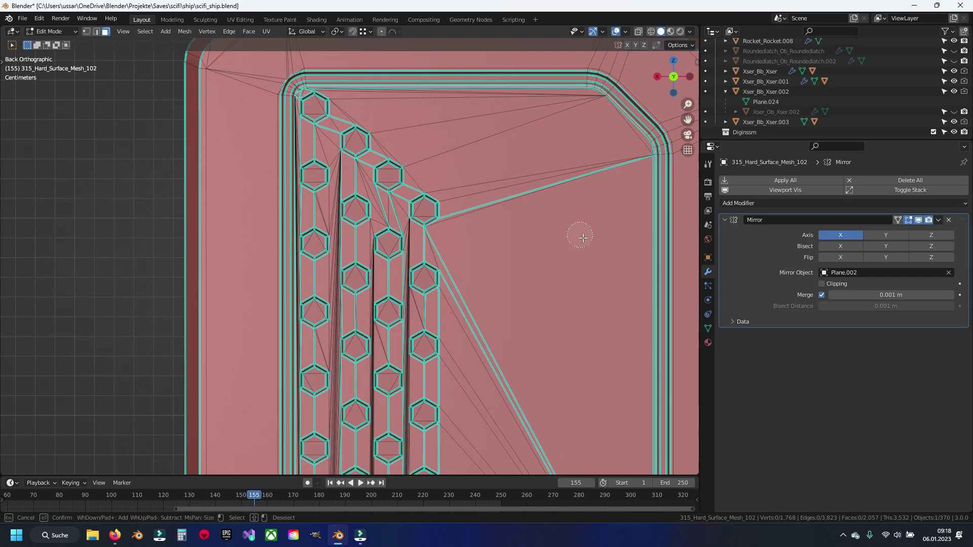
pyautogui.moveTo(573, 231); pyautogui.dragTo(417, 124)
pyautogui.rightClick(403, 115)
pyautogui.scroll(4, 362, 287)
pyautogui.scroll(3, 362, 287)
pyautogui.scroll(2, 362, 287)
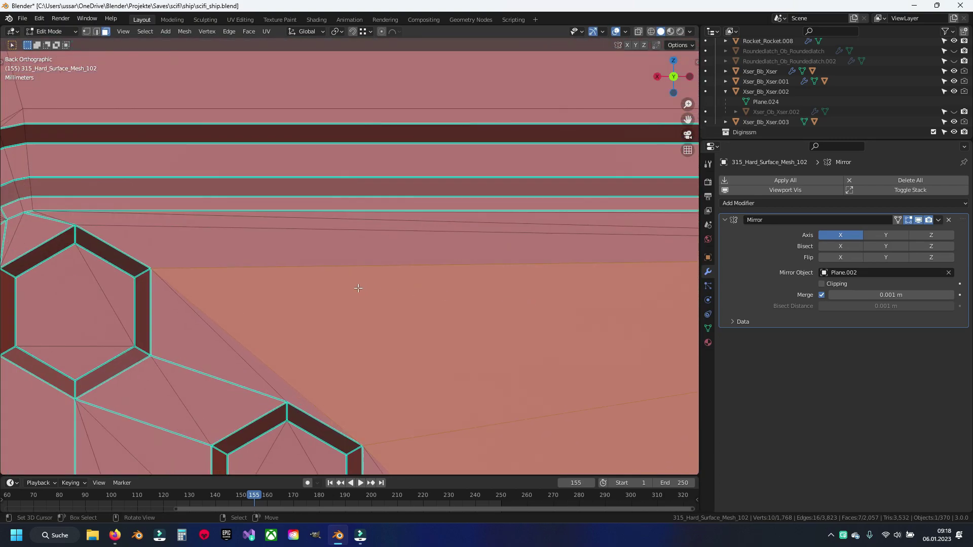
pyautogui.moveTo(358, 288)
pyautogui.mouseDown()
pyautogui.moveTo(213, 355)
pyautogui.moveTo(132, 436)
pyautogui.mouseUp()
pyautogui.keyDown('shift'); pyautogui.moveTo(255, 268); pyautogui.dragTo(427, 285, button='middle'); pyautogui.keyUp('shift')
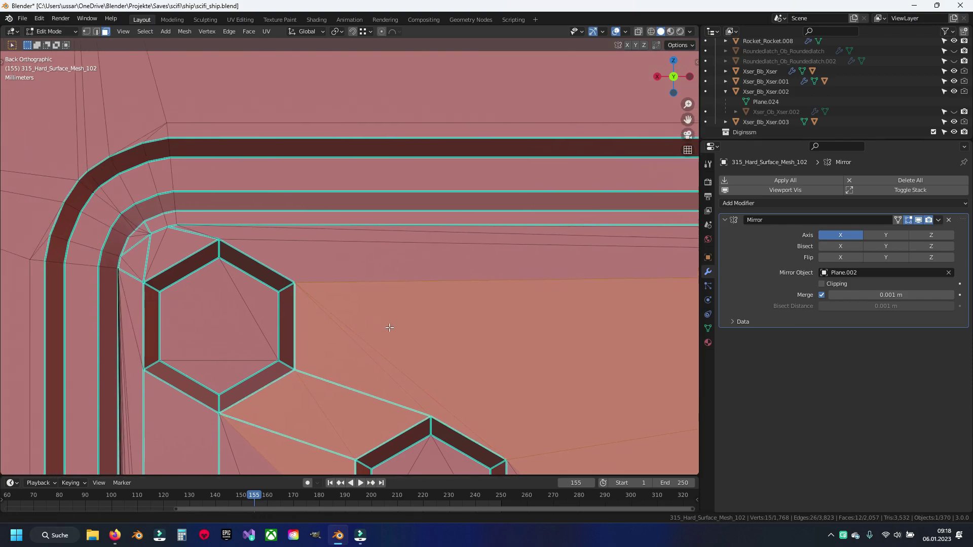
pyautogui.moveTo(426, 285); pyautogui.dragTo(470, 251)
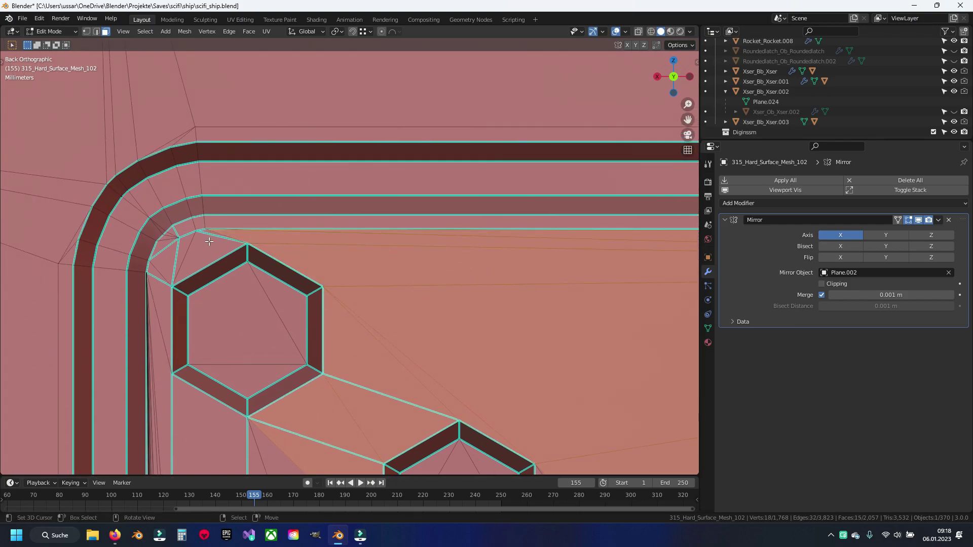
pyautogui.keyDown('shift'); pyautogui.moveTo(209, 242); pyautogui.dragTo(336, 214, button='middle'); pyautogui.keyUp('shift')
pyautogui.scroll(5, 363, 217)
pyautogui.press('c')
pyautogui.moveTo(238, 213); pyautogui.dragTo(176, 316)
pyautogui.rightClick(177, 317)
# - Add the faces beside the lower hexagon corner to the selection
pyautogui.scroll(-4, 176, 316)
pyautogui.scroll(-2, 250, 374)
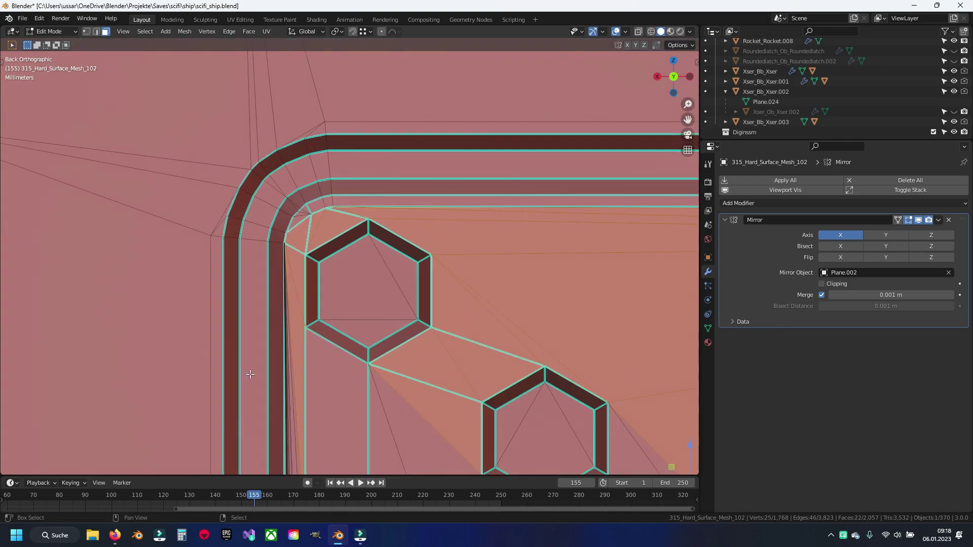
pyautogui.keyDown('shift'); pyautogui.moveTo(250, 374); pyautogui.dragTo(283, 336, button='middle'); pyautogui.keyUp('shift')
pyautogui.scroll(3, 283, 336)
pyautogui.moveTo(246, 373); pyautogui.dragTo(473, 355)
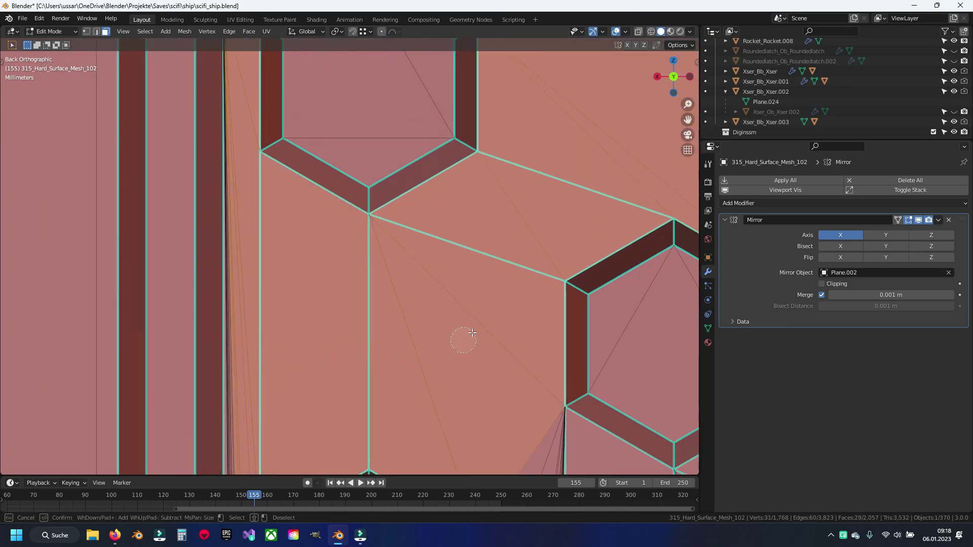
pyautogui.rightClick(473, 355)
pyautogui.scroll(-3, 473, 355)
# - Circle-select the flat faces and column strips beside the hexagons, plus the dense vertical edges
pyautogui.moveTo(472, 355)
pyautogui.keyDown('shift'); pyautogui.mouseDown(button='middle')
pyautogui.moveTo(373, 336)
pyautogui.moveTo(266, 351)
pyautogui.mouseUp(button='middle'); pyautogui.keyUp('shift')
pyautogui.press('c')
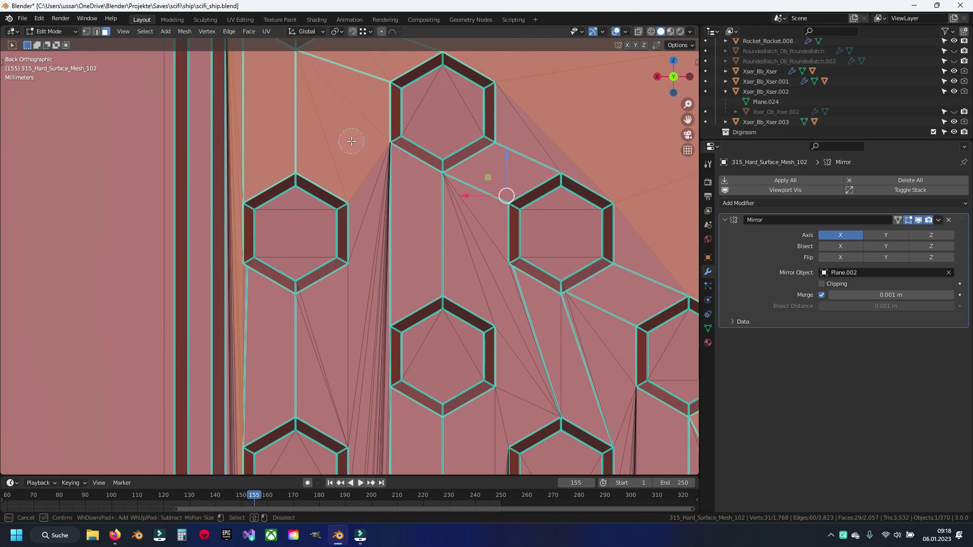
pyautogui.moveTo(349, 142); pyautogui.dragTo(511, 157)
pyautogui.moveTo(624, 159)
pyautogui.mouseDown()
pyautogui.moveTo(647, 278)
pyautogui.moveTo(485, 417)
pyautogui.mouseUp()
pyautogui.moveTo(385, 418); pyautogui.dragTo(254, 365)
pyautogui.moveTo(253, 365)
pyautogui.keyDown('ctrl'); pyautogui.mouseDown(button='middle')
pyautogui.moveTo(413, 365)
pyautogui.moveTo(366, 183)
pyautogui.mouseUp(button='middle'); pyautogui.keyUp('ctrl')
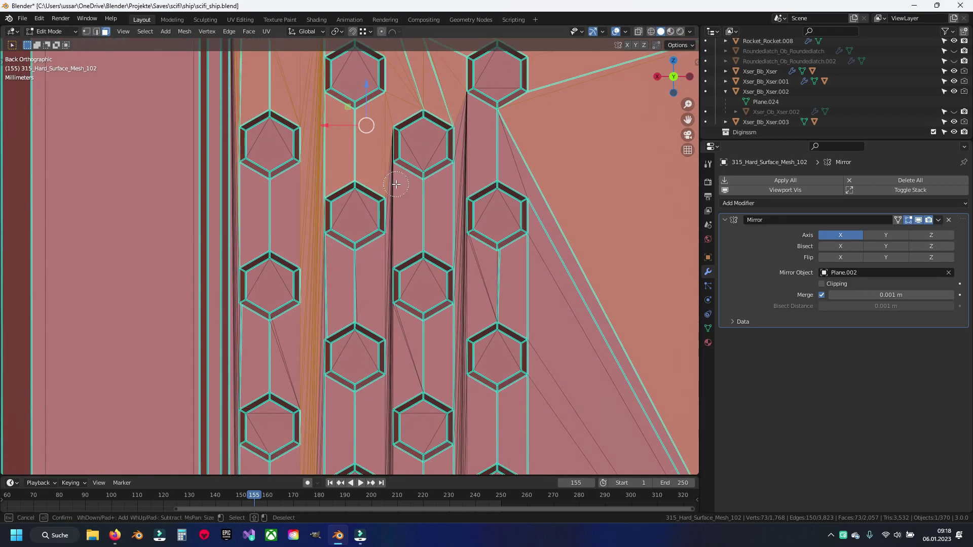
pyautogui.moveTo(393, 188); pyautogui.dragTo(460, 190)
pyautogui.moveTo(505, 148)
pyautogui.mouseDown()
pyautogui.moveTo(592, 247)
pyautogui.moveTo(485, 290)
pyautogui.mouseUp()
pyautogui.moveTo(395, 322); pyautogui.dragTo(328, 280)
pyautogui.moveTo(316, 278); pyautogui.dragTo(254, 354)
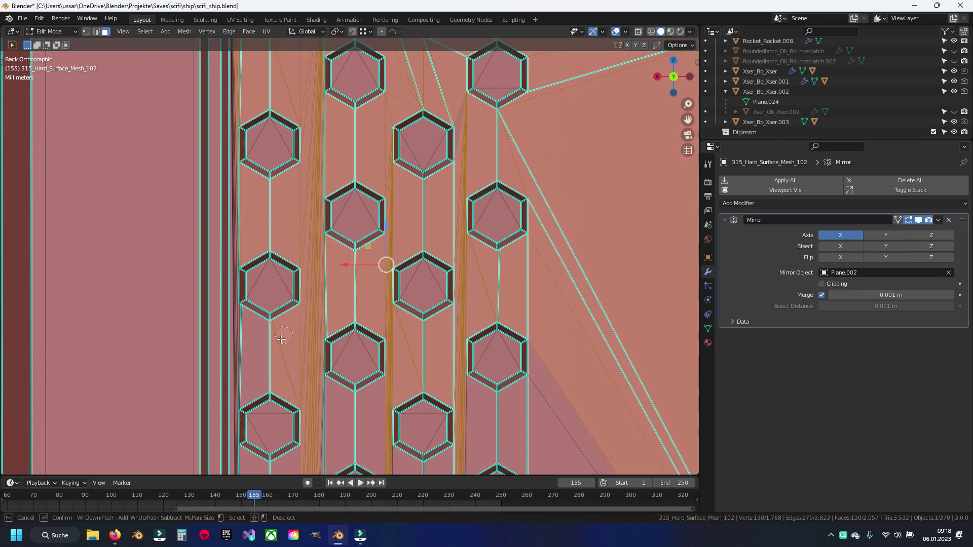
pyautogui.scroll(3, 367, 268)
pyautogui.scroll(4, 367, 268)
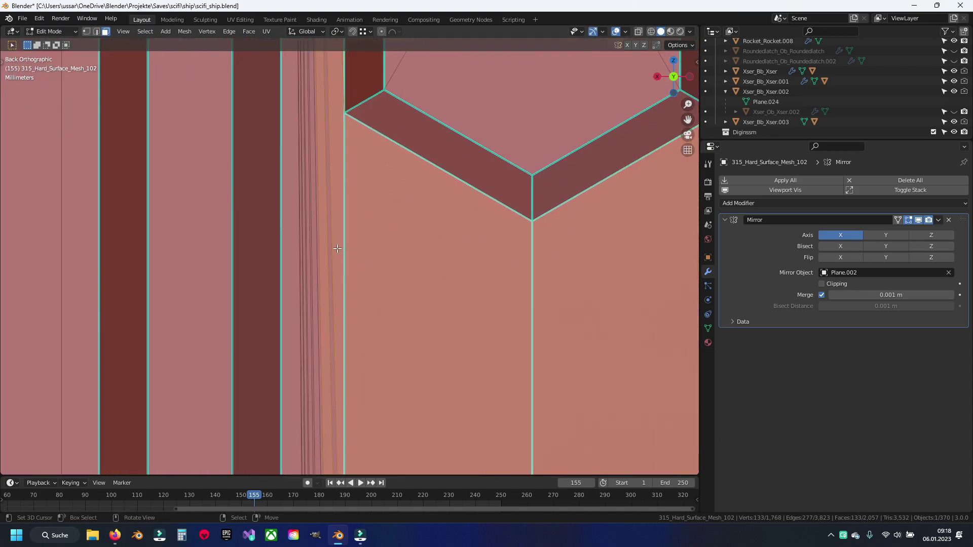
pyautogui.keyDown('shift'); pyautogui.click(303, 263); pyautogui.keyUp('shift')
pyautogui.scroll(-4, 370, 278)
pyautogui.scroll(-3, 377, 180)
pyautogui.scroll(2, 377, 180)
# - Paint in the right-hand vertical edges, slanted edges and narrow faces between columns
pyautogui.press('c')
pyautogui.moveTo(319, 274)
pyautogui.mouseDown()
pyautogui.moveTo(312, 265)
pyautogui.moveTo(501, 250)
pyautogui.mouseUp()
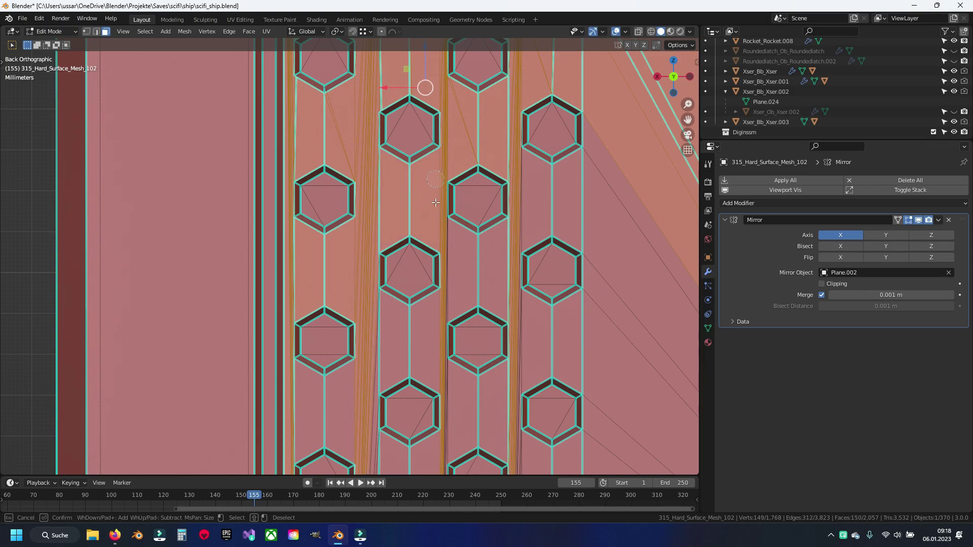
pyautogui.moveTo(522, 221); pyautogui.dragTo(539, 337)
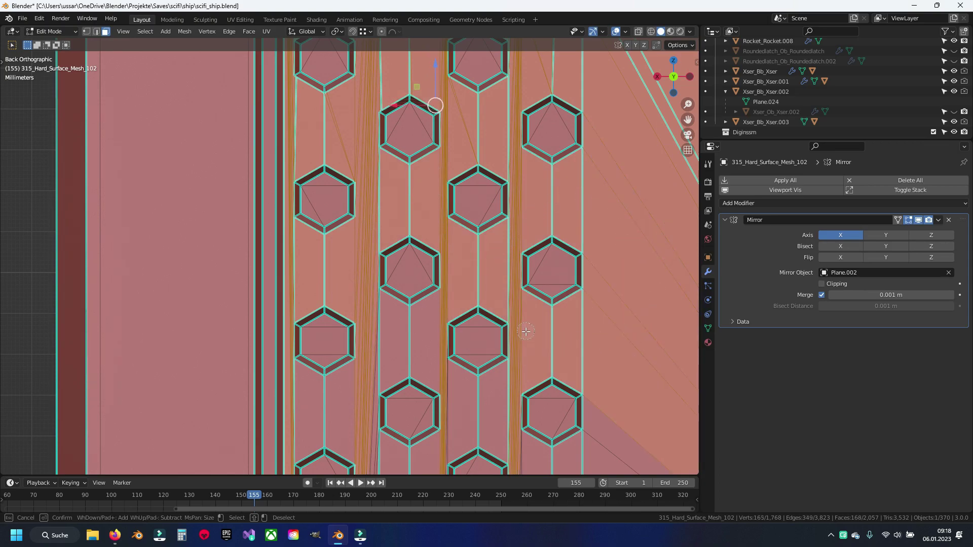
pyautogui.moveTo(515, 379); pyautogui.dragTo(349, 379)
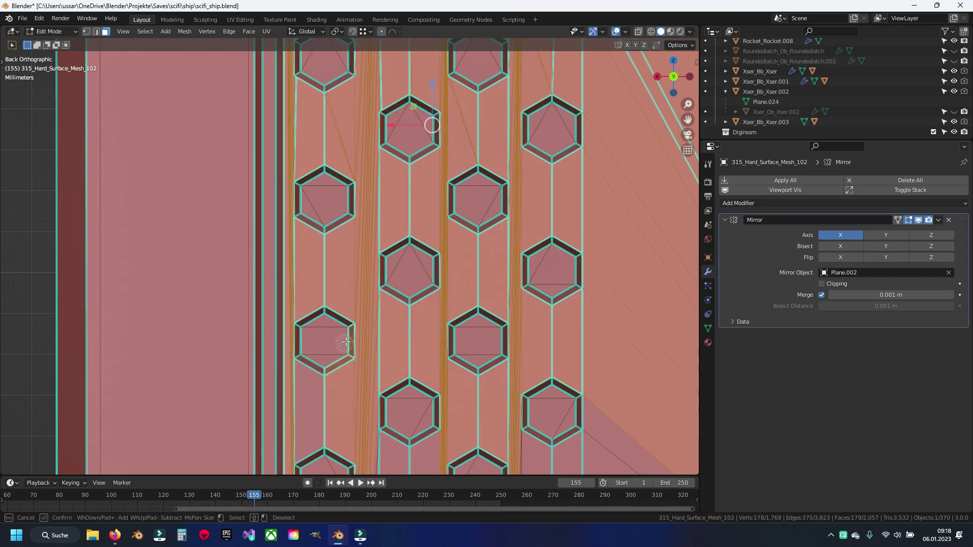
pyautogui.moveTo(342, 411); pyautogui.dragTo(301, 416)
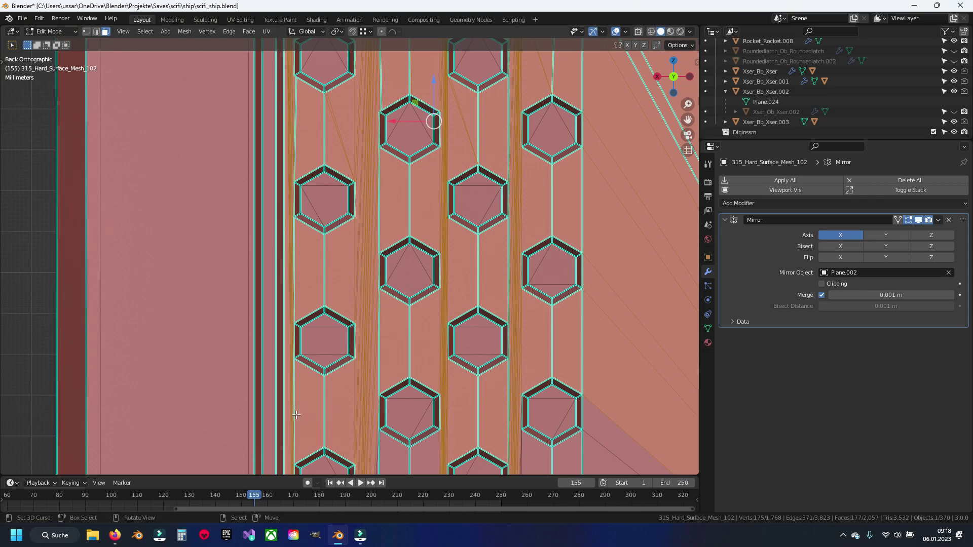
pyautogui.keyDown('shift'); pyautogui.moveTo(376, 347); pyautogui.dragTo(339, 278, button='middle'); pyautogui.keyUp('shift')
pyautogui.moveTo(338, 278); pyautogui.dragTo(369, 261)
pyautogui.moveTo(313, 313); pyautogui.dragTo(300, 331)
pyautogui.moveTo(328, 375)
pyautogui.mouseDown()
pyautogui.moveTo(375, 400)
pyautogui.moveTo(401, 384)
pyautogui.mouseUp()
pyautogui.moveTo(463, 319)
pyautogui.mouseDown()
pyautogui.moveTo(488, 289)
pyautogui.moveTo(604, 220)
pyautogui.moveTo(593, 406)
pyautogui.moveTo(484, 400)
pyautogui.mouseUp()
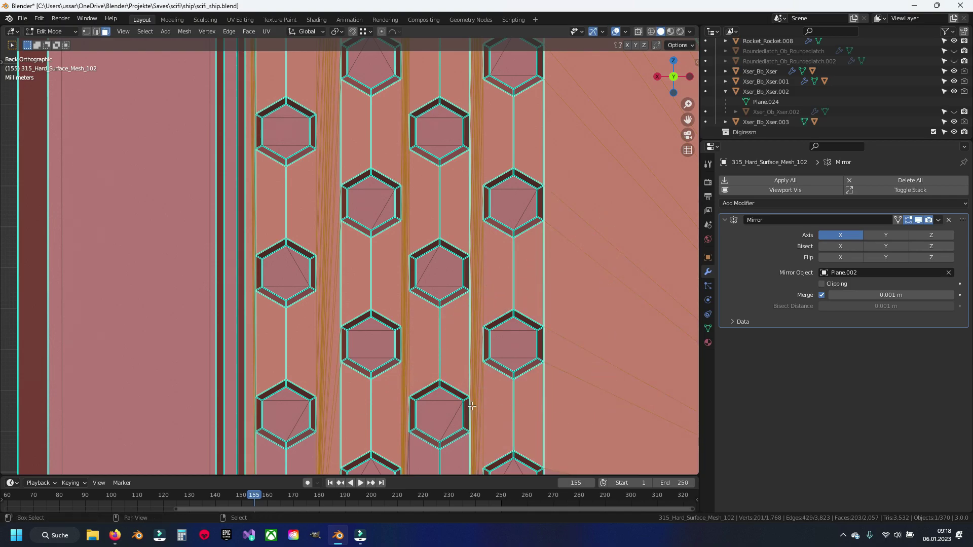
pyautogui.keyDown('shift'); pyautogui.moveTo(485, 399); pyautogui.dragTo(478, 201, button='middle'); pyautogui.keyUp('shift')
pyautogui.moveTo(436, 228); pyautogui.dragTo(397, 210)
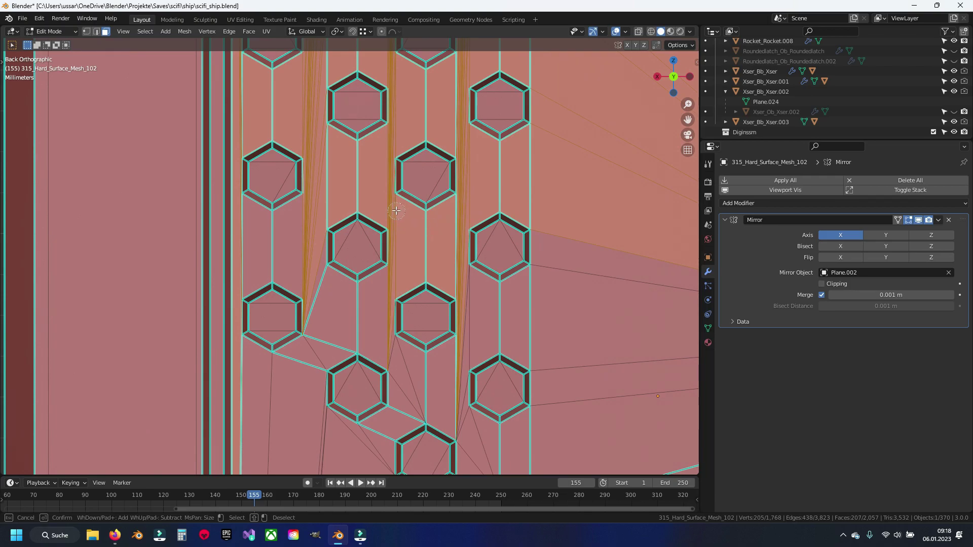
pyautogui.moveTo(252, 241); pyautogui.dragTo(242, 245)
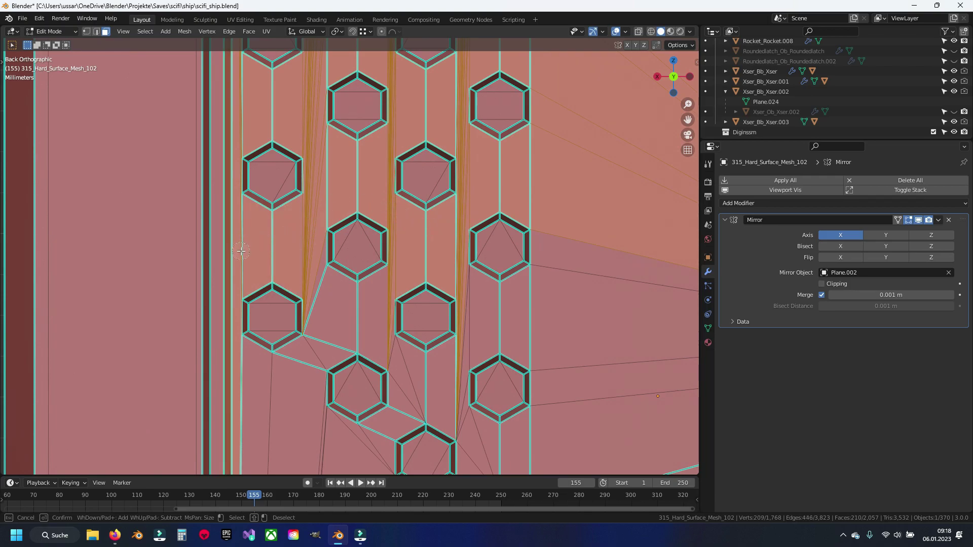
pyautogui.moveTo(241, 250); pyautogui.dragTo(253, 250, button='middle')
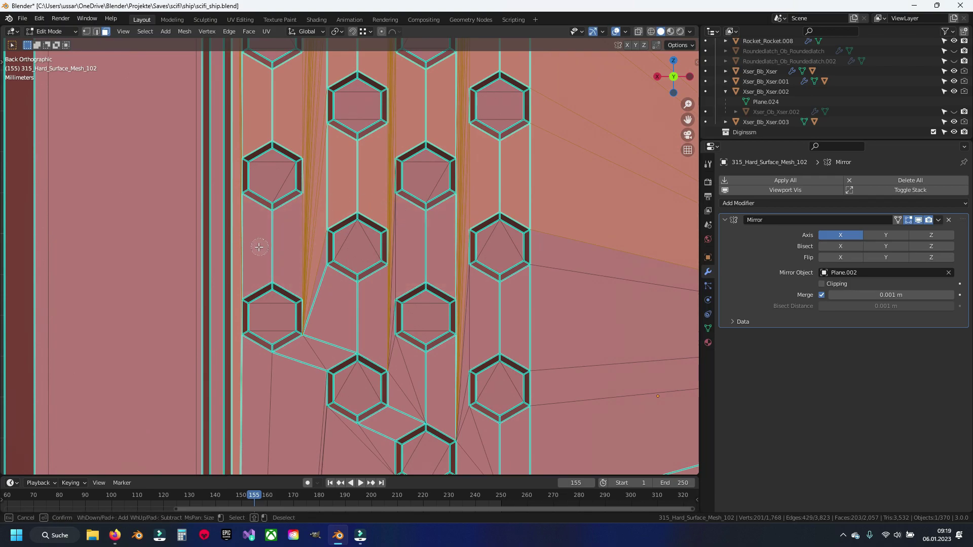
pyautogui.moveTo(389, 216)
pyautogui.mouseDown()
pyautogui.moveTo(436, 235)
pyautogui.moveTo(466, 355)
pyautogui.moveTo(410, 365)
pyautogui.moveTo(329, 330)
pyautogui.moveTo(273, 370)
pyautogui.mouseUp()
pyautogui.press('Escape')
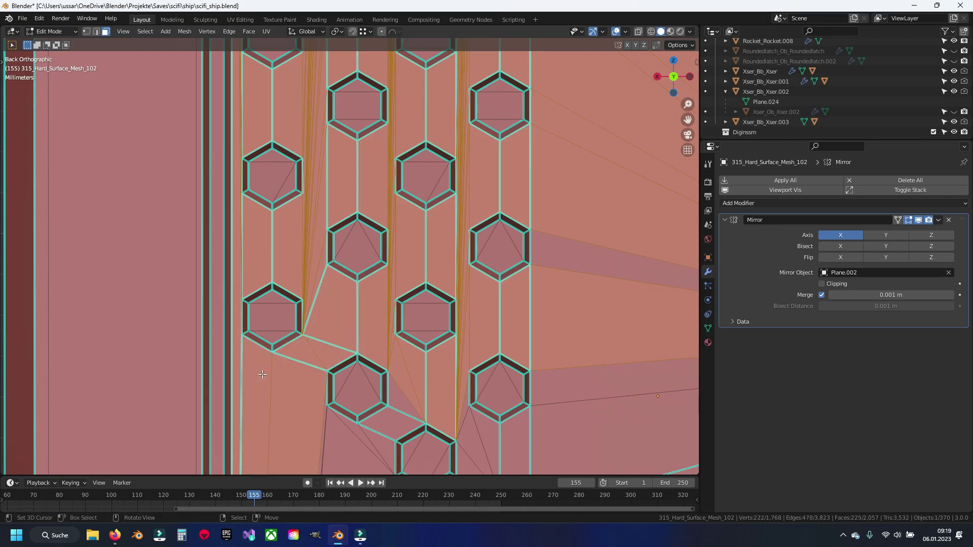
# - From the back view, add the fan of faces below the hexagons and the middle-bottom strip
pyautogui.scroll(-2, 316, 257)
pyautogui.scroll(-2, 317, 258)
pyautogui.moveTo(317, 257)
pyautogui.mouseDown(button='middle')
pyautogui.moveTo(358, 272)
pyautogui.moveTo(325, 216)
pyautogui.mouseUp(button='middle')
pyautogui.scroll(3, 359, 272)
pyautogui.scroll(-3, 385, 285)
pyautogui.press('ctrl+KP_1')
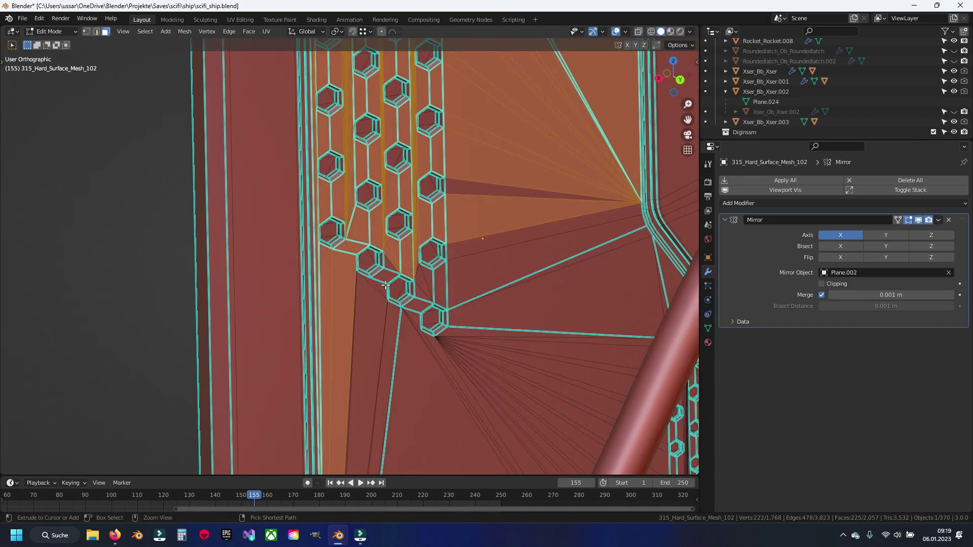
pyautogui.scroll(3, 397, 286)
pyautogui.scroll(1, 397, 287)
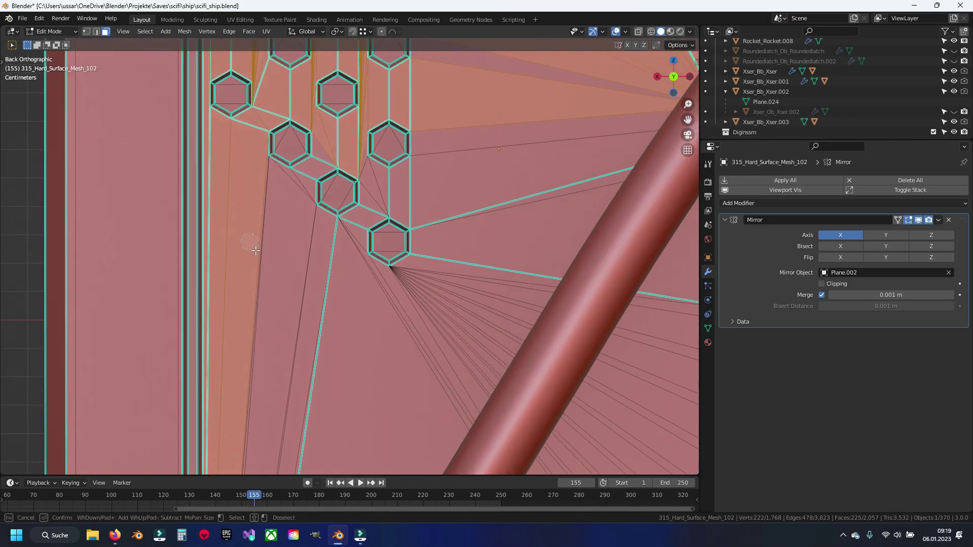
pyautogui.press('c')
pyautogui.moveTo(395, 385); pyautogui.dragTo(506, 75)
pyautogui.moveTo(391, 179); pyautogui.dragTo(380, 190)
pyautogui.scroll(4, 372, 148)
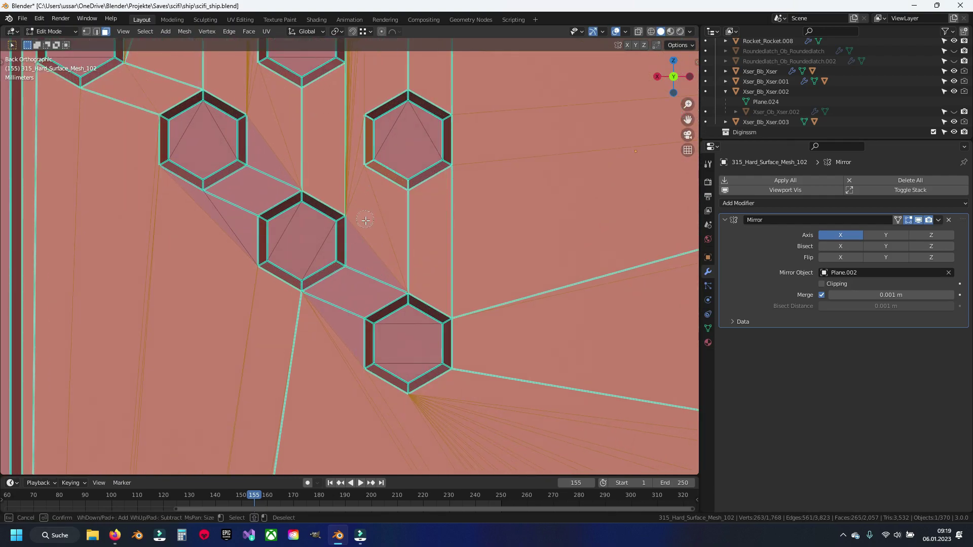
pyautogui.moveTo(367, 294); pyautogui.dragTo(360, 303)
pyautogui.moveTo(212, 248); pyautogui.dragTo(291, 144)
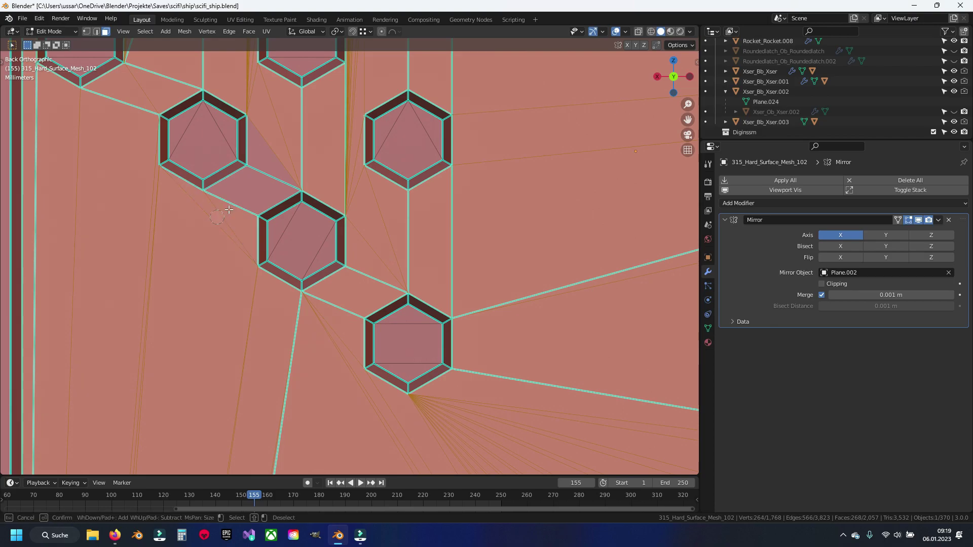
pyautogui.press('Escape')
# - Add the faces around the panel's bend to the selection
pyautogui.scroll(-7, 397, 260)
pyautogui.keyDown('shift'); pyautogui.moveTo(398, 260); pyautogui.dragTo(228, 143, button='middle'); pyautogui.keyUp('shift')
pyautogui.scroll(3, 297, 255)
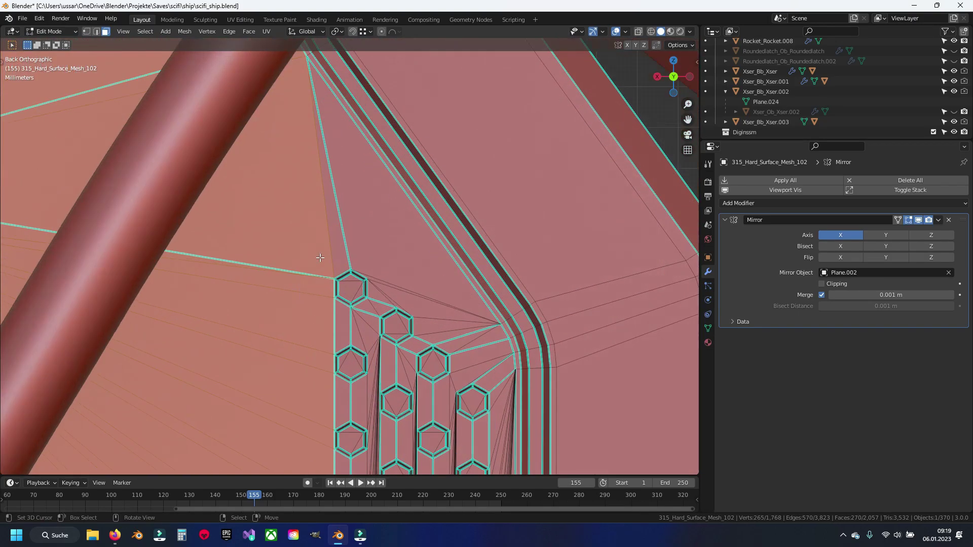
pyautogui.scroll(3, 297, 256)
pyautogui.press('c')
pyautogui.click(414, 271)
pyautogui.keyDown('shift'); pyautogui.moveTo(414, 271); pyautogui.dragTo(253, 107, button='middle'); pyautogui.keyUp('shift')
pyautogui.moveTo(243, 122)
pyautogui.mouseDown()
pyautogui.moveTo(329, 167)
pyautogui.moveTo(395, 235)
pyautogui.moveTo(413, 289)
pyautogui.moveTo(369, 330)
pyautogui.moveTo(350, 325)
pyautogui.moveTo(218, 185)
pyautogui.mouseUp()
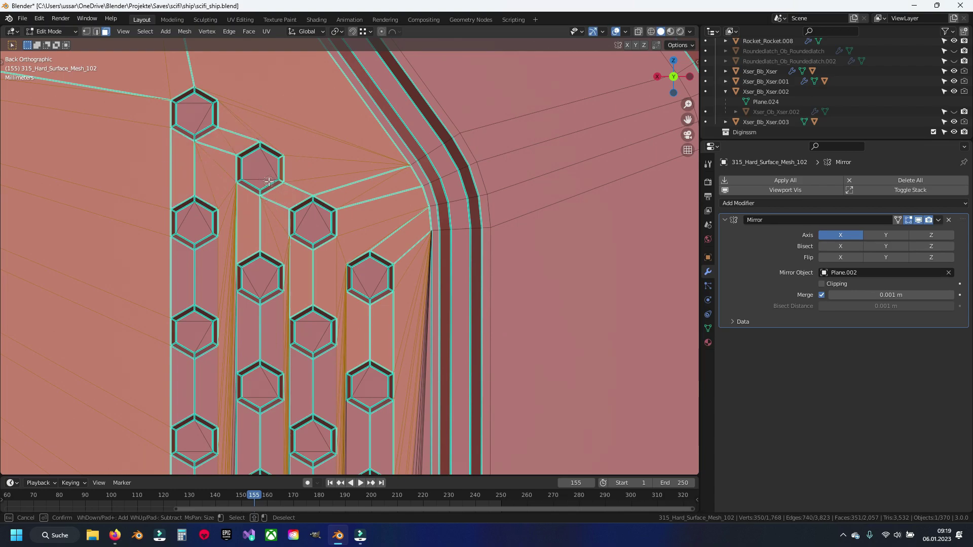
pyautogui.keyDown('ctrl'); pyautogui.moveTo(337, 174); pyautogui.dragTo(209, 119, button='middle'); pyautogui.keyUp('ctrl')
pyautogui.click(198, 119)
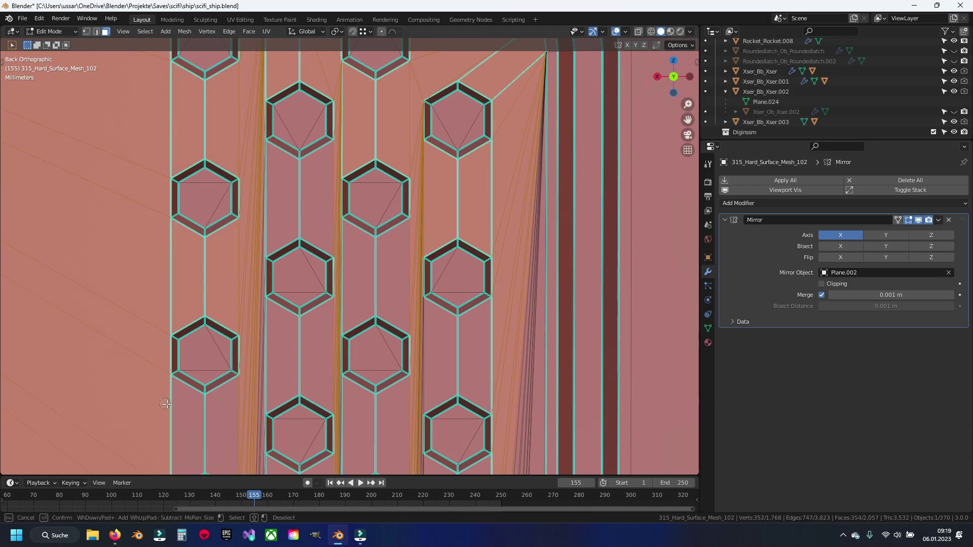
# - Add the thin strips beside the left, middle and right hexagon columns
pyautogui.moveTo(236, 410); pyautogui.dragTo(277, 371)
pyautogui.moveTo(344, 303); pyautogui.dragTo(398, 268)
pyautogui.moveTo(271, 210); pyautogui.dragTo(296, 187)
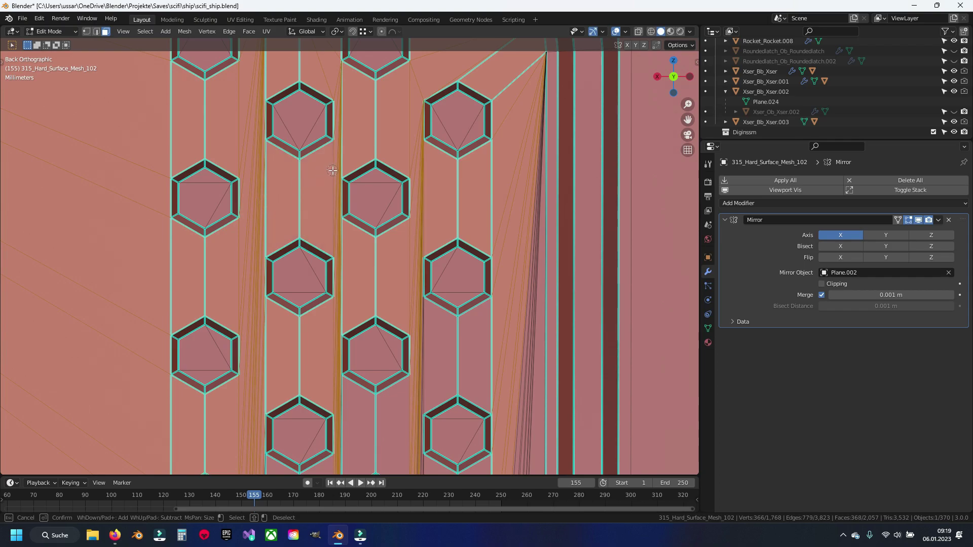
pyautogui.moveTo(415, 319); pyautogui.dragTo(475, 352)
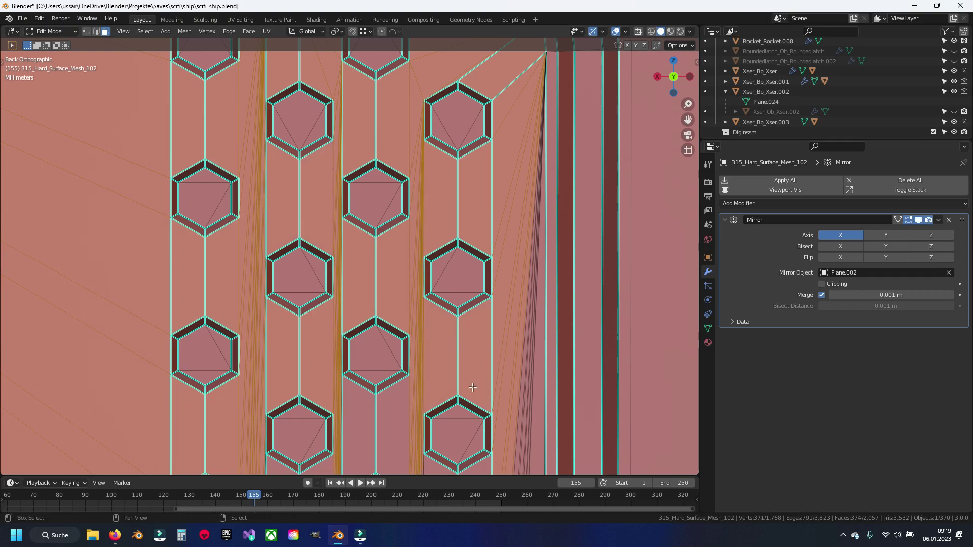
pyautogui.keyDown('shift'); pyautogui.moveTo(526, 261); pyautogui.dragTo(446, 226, button='middle'); pyautogui.keyUp('shift')
pyautogui.moveTo(430, 229); pyautogui.dragTo(449, 279)
pyautogui.moveTo(413, 308); pyautogui.dragTo(337, 282)
pyautogui.moveTo(280, 253); pyautogui.dragTo(212, 307)
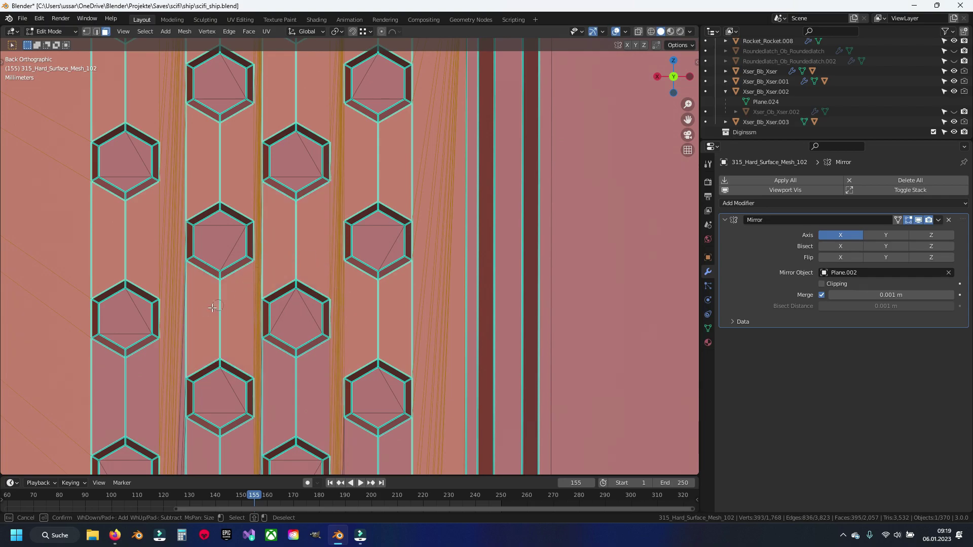
pyautogui.press('Escape')
# - Toggle X-ray to inspect the panel for hidden faces, then return to opaque shading
pyautogui.hotkey('alt', 'z')
pyautogui.keyDown('shift'); pyautogui.moveTo(215, 299); pyautogui.dragTo(267, 262, button='middle'); pyautogui.keyUp('shift')
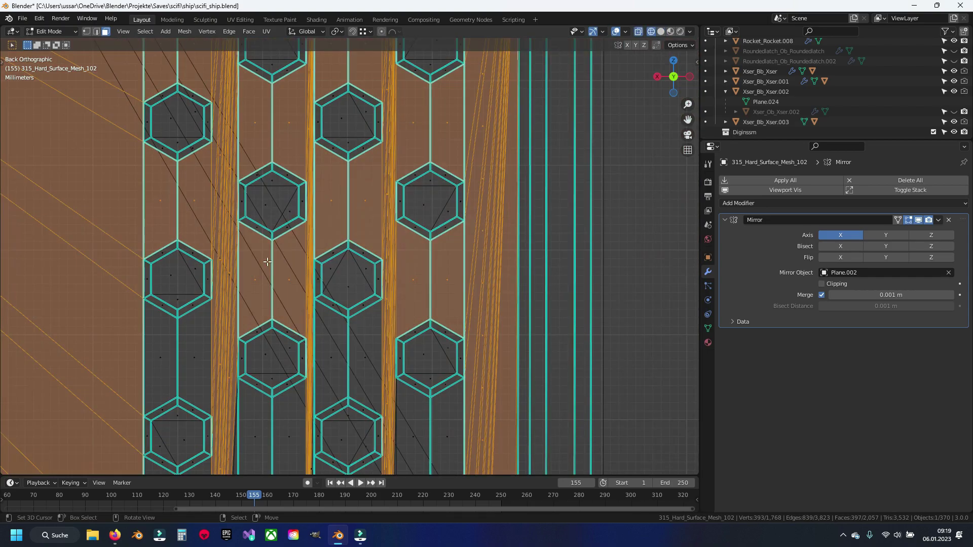
pyautogui.scroll(-8, 268, 262)
pyautogui.scroll(3, 313, 257)
pyautogui.scroll(3, 313, 256)
pyautogui.scroll(2, 324, 239)
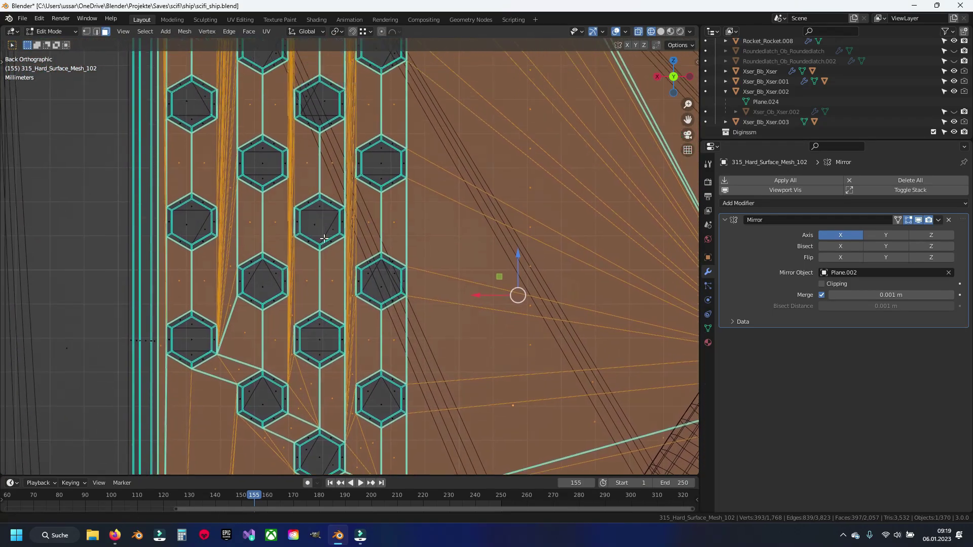
pyautogui.keyDown('shift'); pyautogui.scroll(3, 325, 239); pyautogui.keyUp('shift')
pyautogui.keyDown('shift'); pyautogui.scroll(3, 330, 243); pyautogui.keyUp('shift')
pyautogui.keyDown('shift'); pyautogui.scroll(3, 334, 248); pyautogui.keyUp('shift')
pyautogui.keyDown('shift'); pyautogui.scroll(3, 341, 254); pyautogui.keyUp('shift')
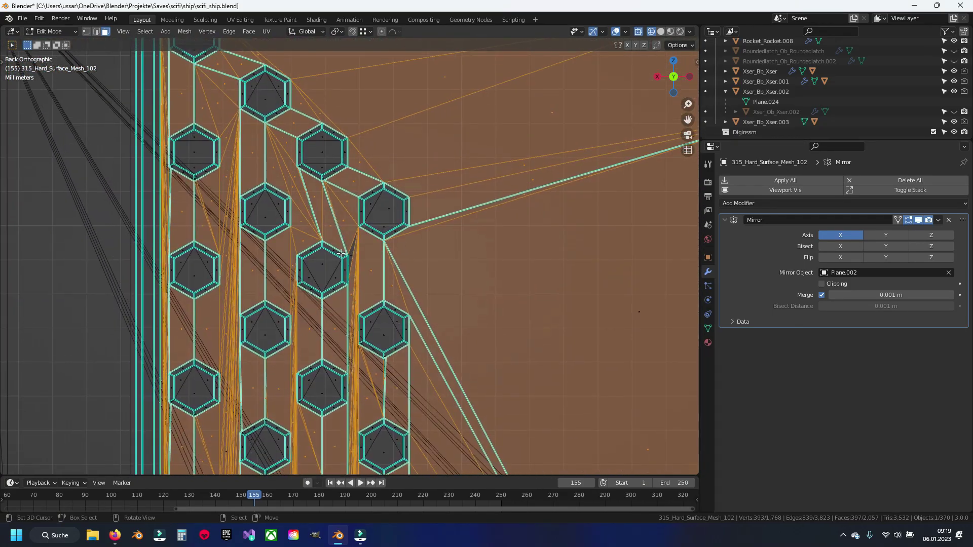
pyautogui.scroll(-5, 342, 254)
pyautogui.keyDown('shift'); pyautogui.scroll(3, 355, 258); pyautogui.keyUp('shift')
pyautogui.keyDown('shift'); pyautogui.scroll(3, 365, 261); pyautogui.keyUp('shift')
pyautogui.scroll(4, 385, 267)
pyautogui.hotkey('alt', 'z')
pyautogui.scroll(-1, 385, 267)
pyautogui.keyDown('shift'); pyautogui.scroll(-3, 395, 218); pyautogui.keyUp('shift')
pyautogui.scroll(3, 406, 172)
pyautogui.keyDown('ctrl'); pyautogui.scroll(3, 400, 183); pyautogui.keyUp('ctrl')
pyautogui.keyDown('shift'); pyautogui.scroll(-1, 390, 197); pyautogui.keyUp('shift')
pyautogui.keyDown('ctrl'); pyautogui.scroll(1, 377, 218); pyautogui.keyUp('ctrl')
pyautogui.scroll(2, 369, 228)
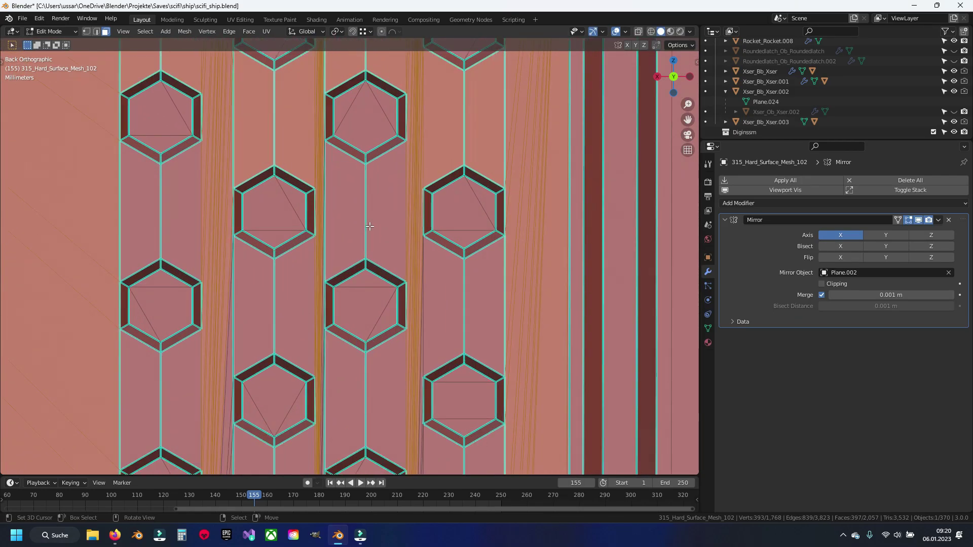
# - Circle-select more face strips between the hexagon columns on both sides
pyautogui.press('c')
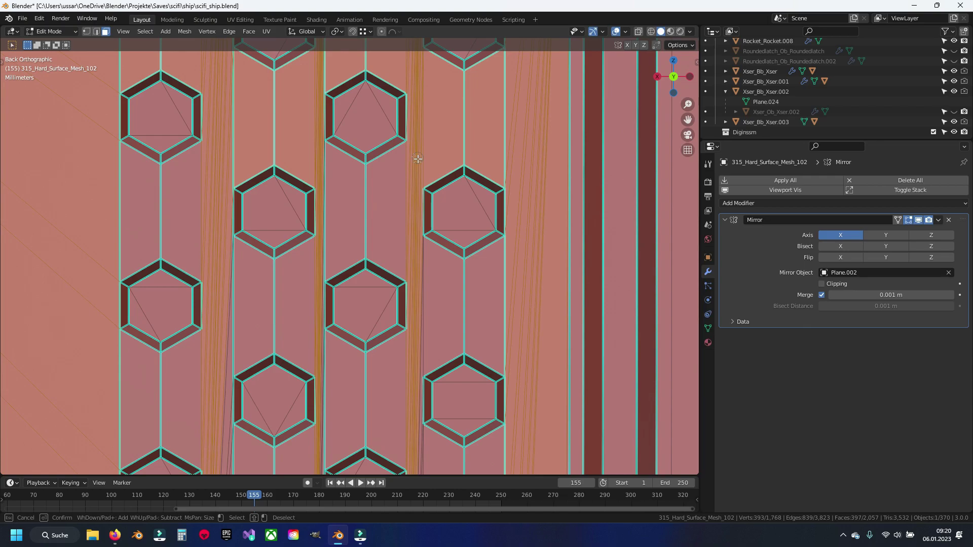
pyautogui.moveTo(412, 162)
pyautogui.mouseDown()
pyautogui.moveTo(342, 177)
pyautogui.moveTo(289, 148)
pyautogui.mouseUp()
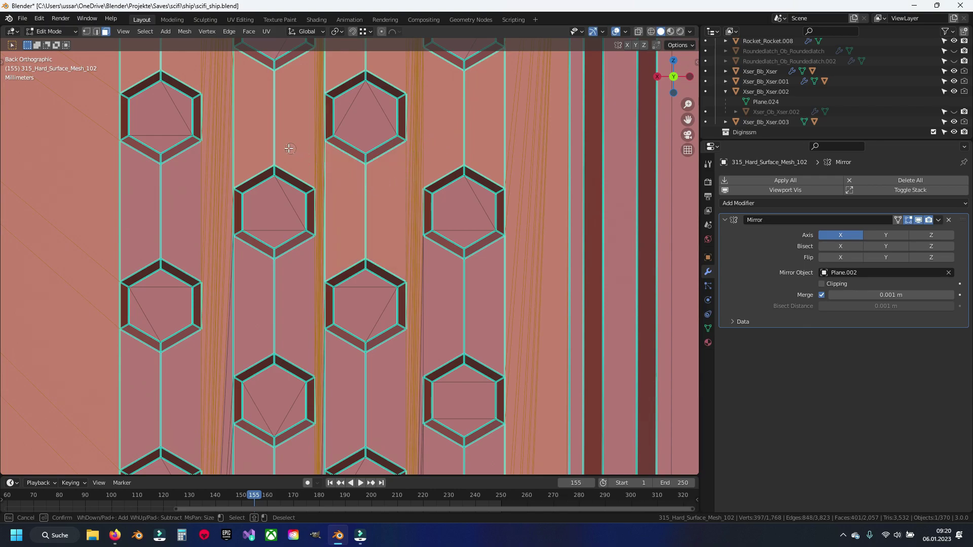
pyautogui.moveTo(87, 326)
pyautogui.mouseDown()
pyautogui.moveTo(179, 375)
pyautogui.moveTo(231, 350)
pyautogui.mouseUp()
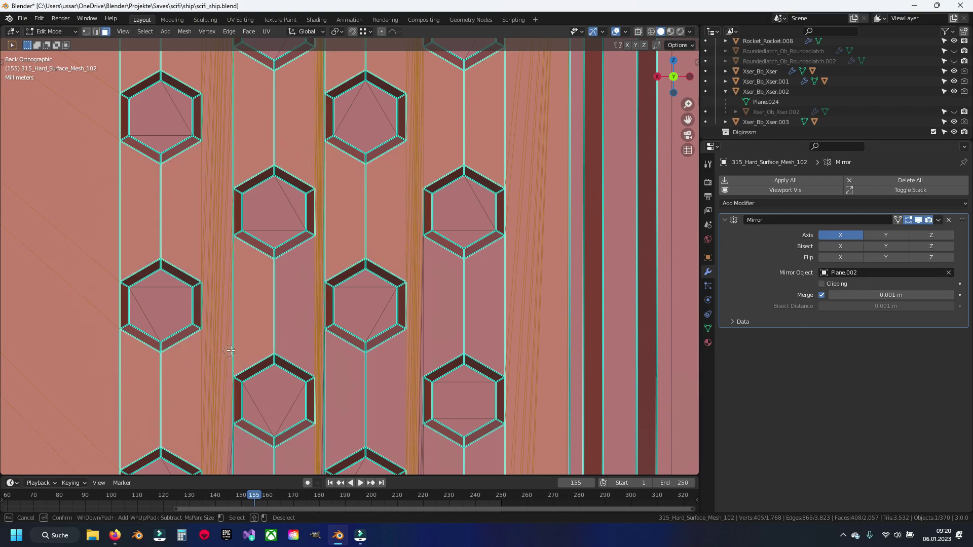
pyautogui.moveTo(393, 257); pyautogui.dragTo(495, 304)
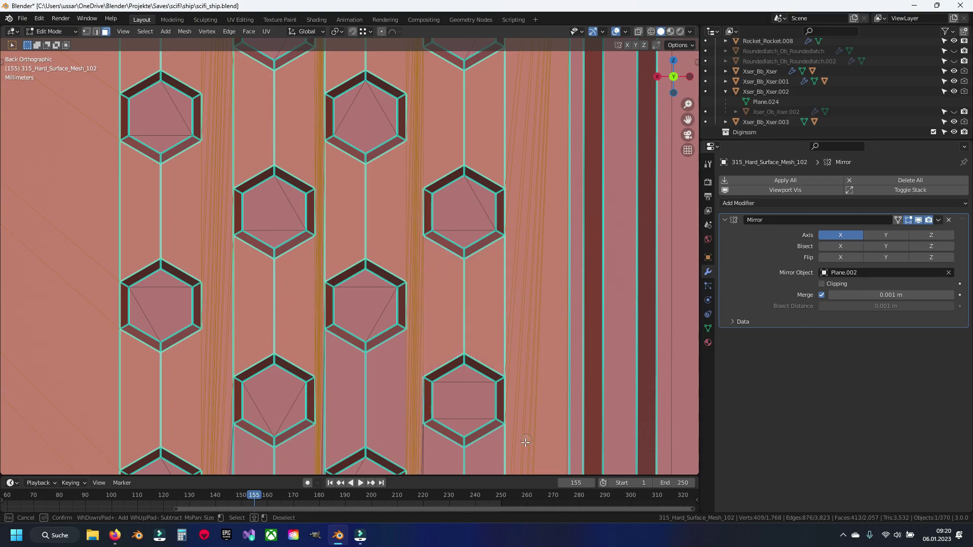
pyautogui.moveTo(431, 451); pyautogui.dragTo(355, 407)
pyautogui.keyDown('shift'); pyautogui.moveTo(314, 342); pyautogui.dragTo(319, 307, button='middle'); pyautogui.keyUp('shift')
pyautogui.moveTo(235, 227); pyautogui.dragTo(259, 266)
pyautogui.moveTo(323, 317); pyautogui.dragTo(388, 338)
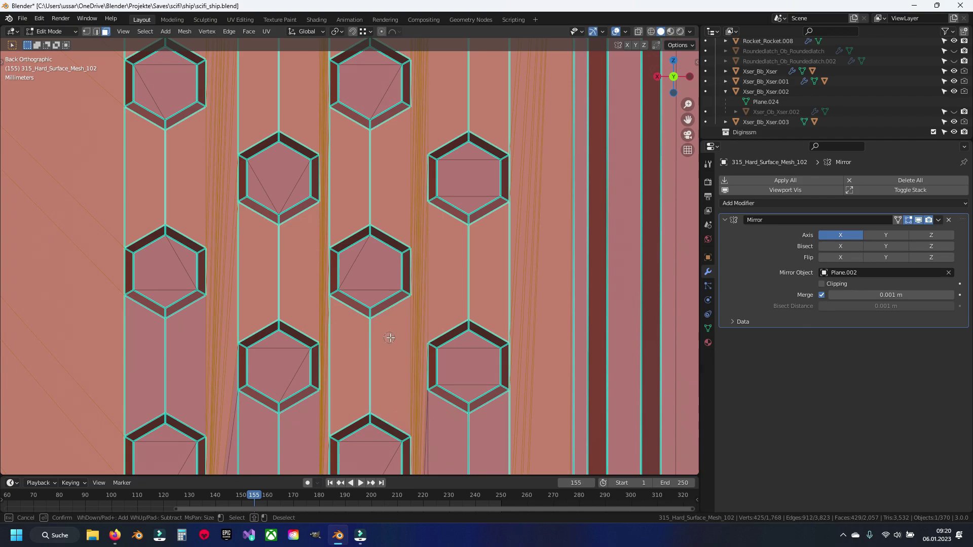
pyautogui.keyDown('shift'); pyautogui.moveTo(397, 392); pyautogui.dragTo(466, 320, button='middle'); pyautogui.keyUp('shift')
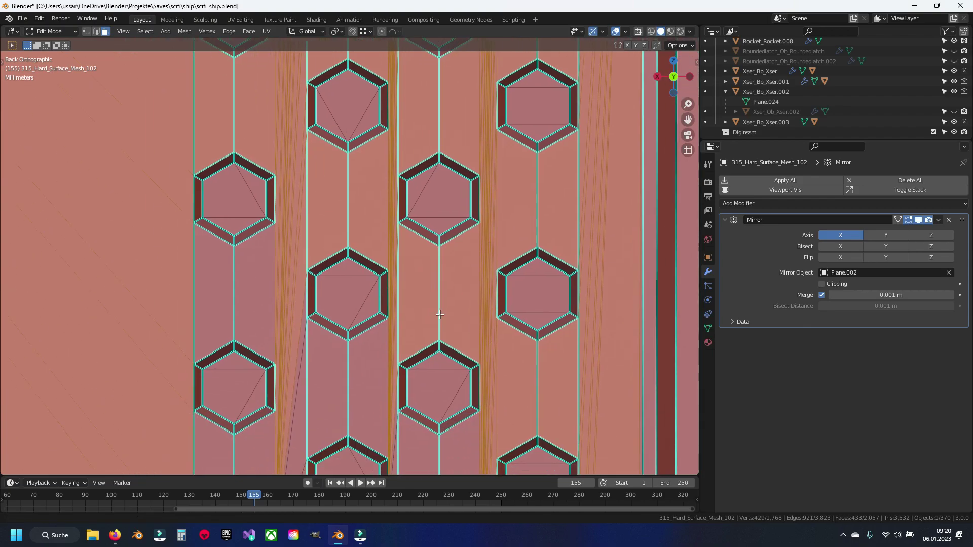
pyautogui.moveTo(291, 347); pyautogui.dragTo(343, 379)
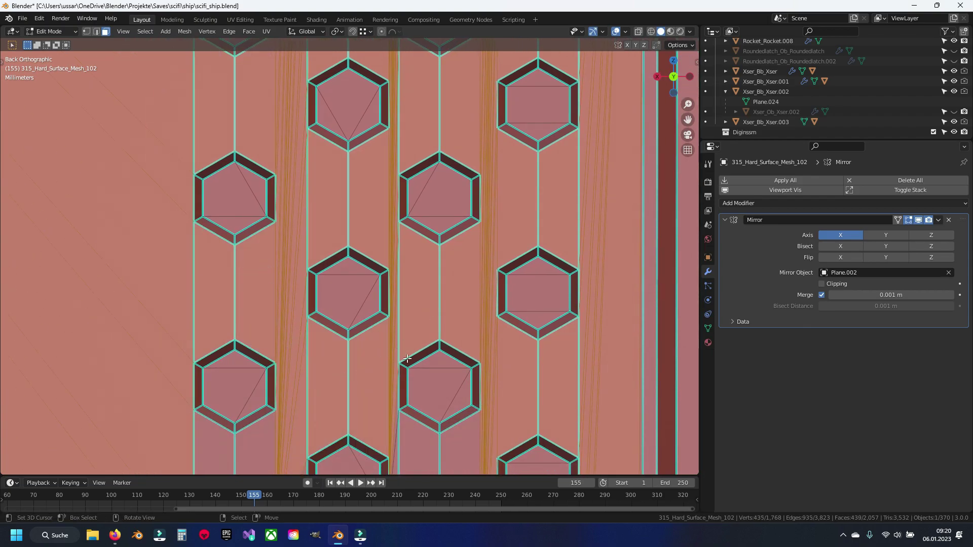
pyautogui.keyDown('shift'); pyautogui.moveTo(392, 248); pyautogui.dragTo(354, 271, button='middle'); pyautogui.keyUp('shift')
pyautogui.moveTo(354, 271); pyautogui.dragTo(435, 282)
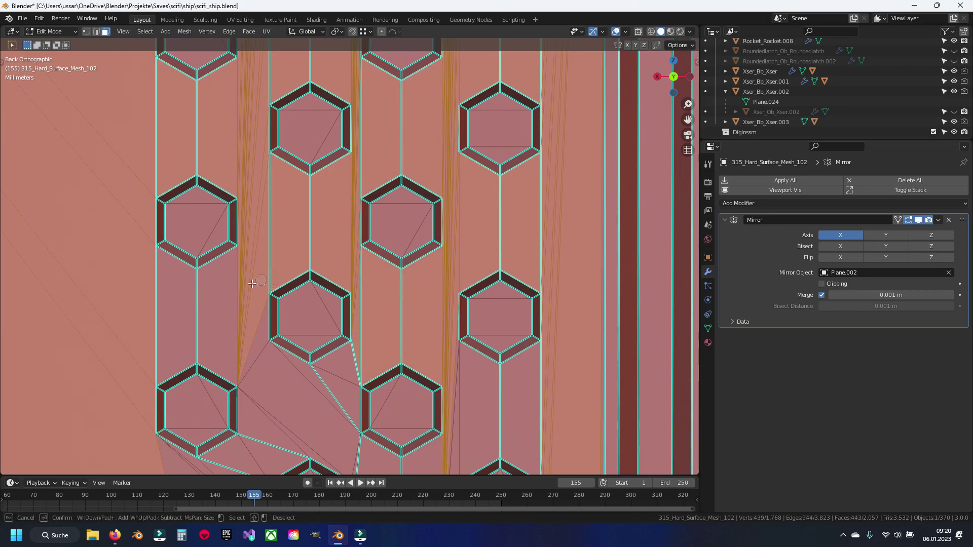
# - Add the lower-row faces and the strip beside the curved trim band
pyautogui.keyDown('shift'); pyautogui.moveTo(274, 369); pyautogui.dragTo(282, 275, button='middle'); pyautogui.keyUp('shift')
pyautogui.moveTo(304, 276); pyautogui.dragTo(331, 289)
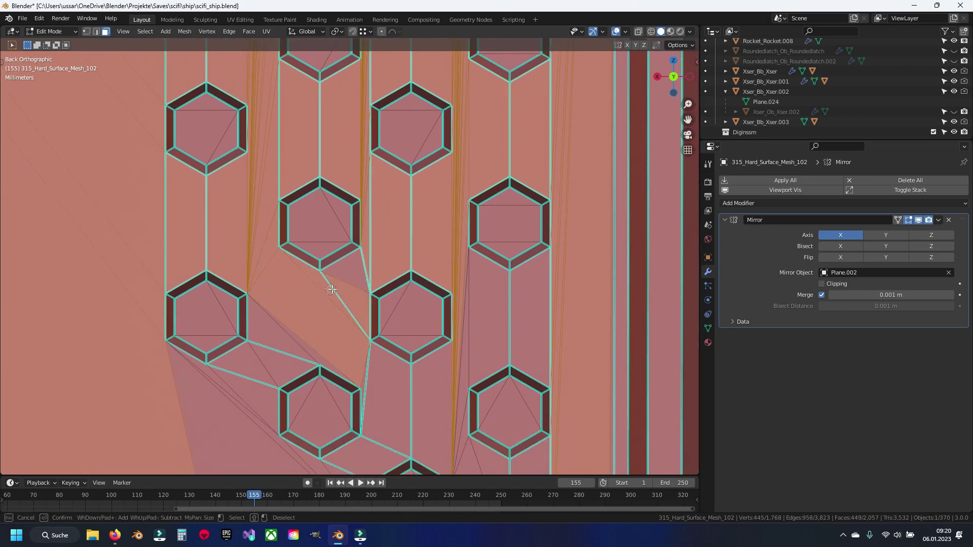
pyautogui.click(456, 270)
pyautogui.keyDown('shift'); pyautogui.moveTo(475, 352); pyautogui.dragTo(458, 222, button='middle'); pyautogui.keyUp('shift')
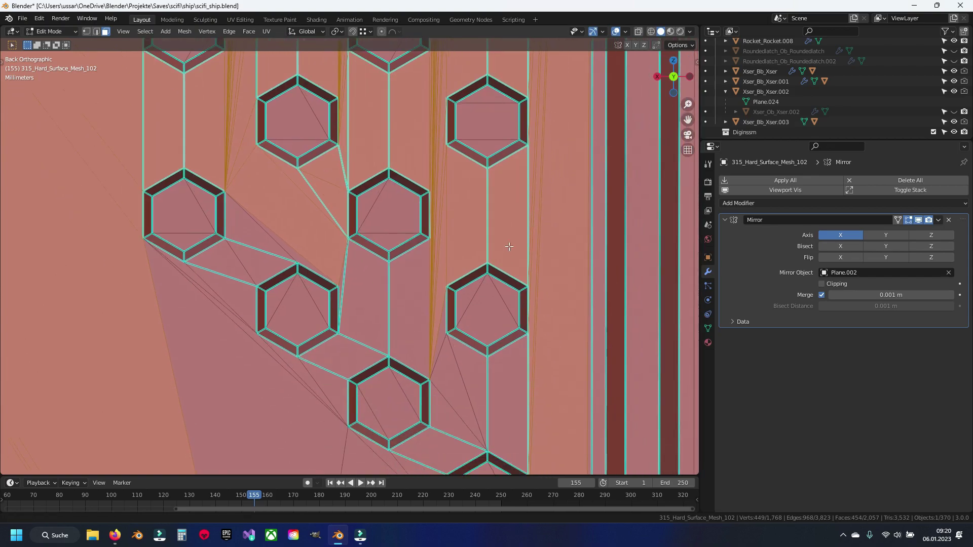
pyautogui.moveTo(304, 203); pyautogui.dragTo(158, 323)
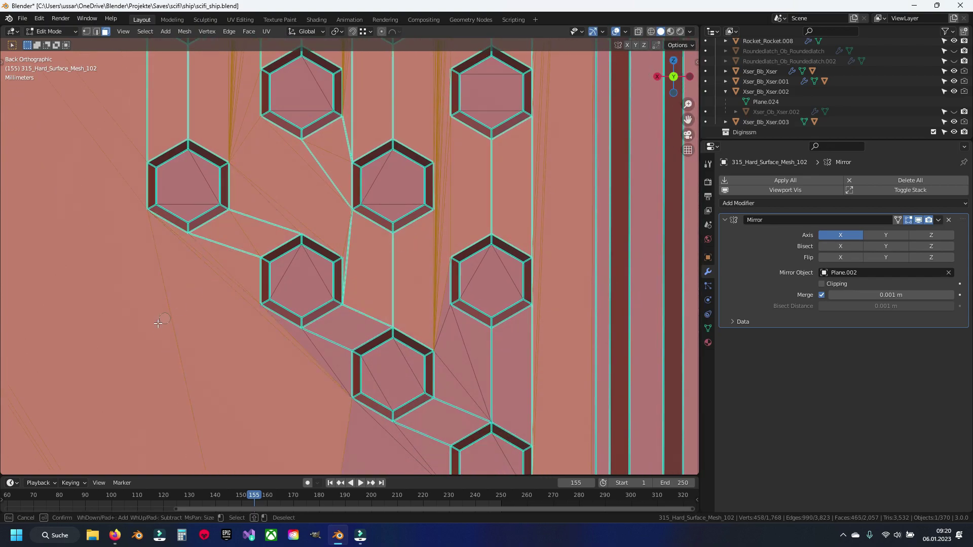
pyautogui.moveTo(275, 367); pyautogui.dragTo(499, 386)
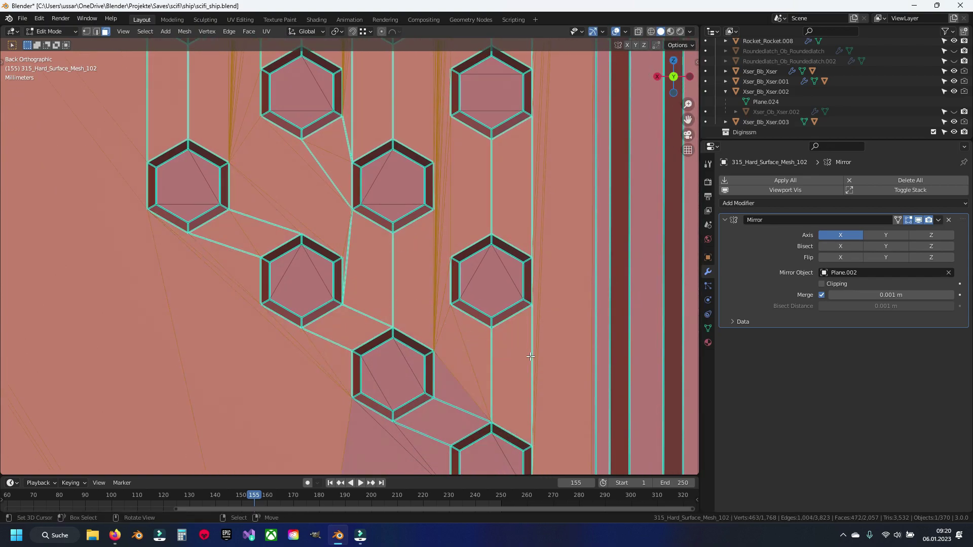
pyautogui.keyDown('shift'); pyautogui.moveTo(500, 387); pyautogui.dragTo(507, 322, button='middle'); pyautogui.keyUp('shift')
pyautogui.press('c')
pyautogui.keyDown('shift'); pyautogui.moveTo(510, 456); pyautogui.dragTo(465, 274, button='middle'); pyautogui.keyUp('shift')
pyautogui.moveTo(464, 273)
pyautogui.mouseDown()
pyautogui.moveTo(485, 314)
pyautogui.moveTo(521, 260)
pyautogui.mouseUp()
pyautogui.rightClick(521, 260)
# - With X-ray on, circle-select a corner face of the curved trim band into the selection
pyautogui.hotkey('alt', 'z')
pyautogui.hotkey('alt', 'z')
pyautogui.scroll(-3, 520, 260)
pyautogui.keyDown('shift'); pyautogui.moveTo(520, 260); pyautogui.dragTo(415, 251, button='middle'); pyautogui.keyUp('shift')
pyautogui.hotkey('alt', 'z')
pyautogui.moveTo(278, 206)
pyautogui.keyDown('shift'); pyautogui.mouseDown(button='middle')
pyautogui.moveTo(523, 321)
pyautogui.moveTo(309, 297)
pyautogui.moveTo(364, 313)
pyautogui.moveTo(324, 354)
pyautogui.mouseUp(button='middle'); pyautogui.keyUp('shift')
pyautogui.scroll(-2, 523, 321)
pyautogui.scroll(2, 309, 298)
pyautogui.scroll(3, 324, 355)
pyautogui.hotkey('alt', 'z')
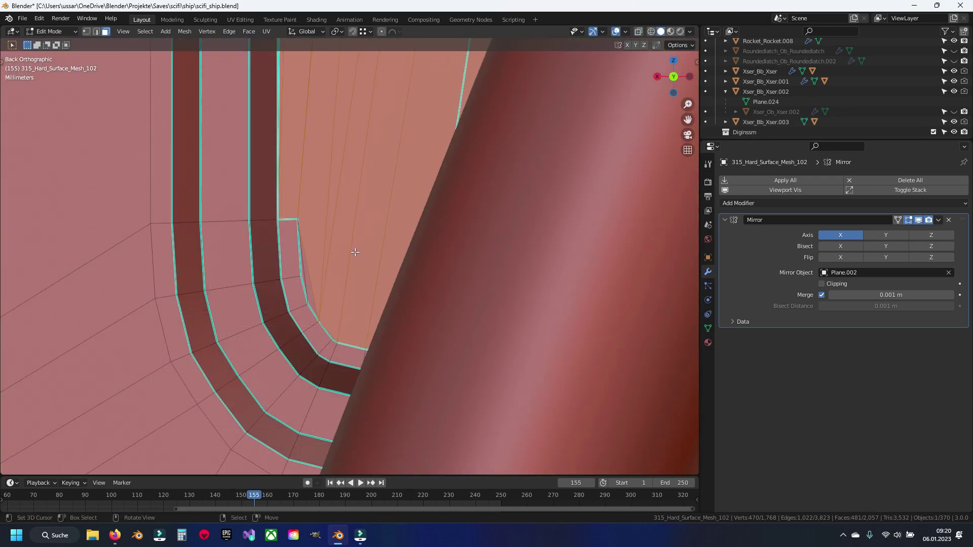
pyautogui.scroll(2, 260, 331)
pyautogui.press('c')
pyautogui.moveTo(278, 302)
pyautogui.mouseDown()
pyautogui.moveTo(268, 295)
pyautogui.moveTo(287, 384)
pyautogui.mouseUp()
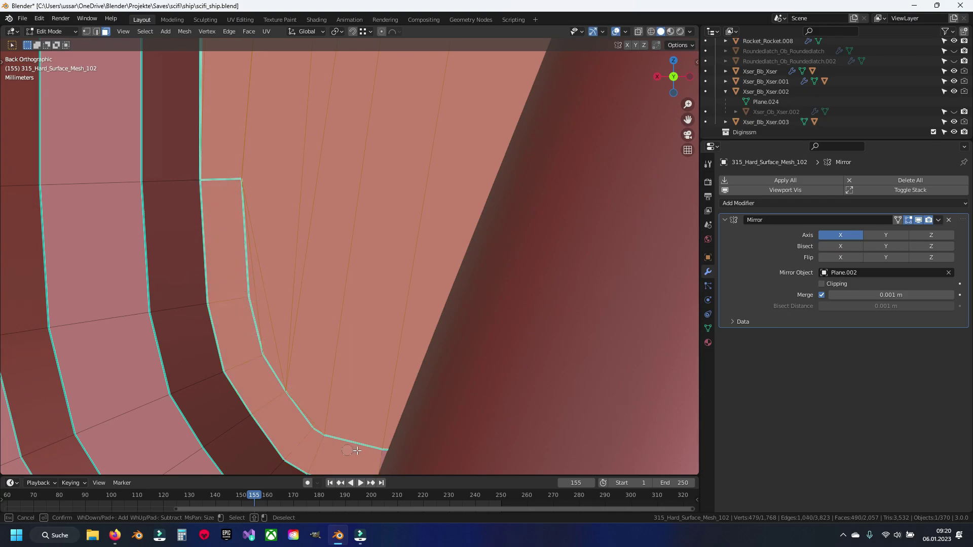
pyautogui.press('Escape')
# - Add the hidden trim face and faces along the trim strip to the selection
pyautogui.scroll(-3, 357, 451)
pyautogui.keyDown('shift'); pyautogui.moveTo(427, 408); pyautogui.dragTo(419, 294, button='middle'); pyautogui.keyUp('shift')
pyautogui.hotkey('alt', 'z')
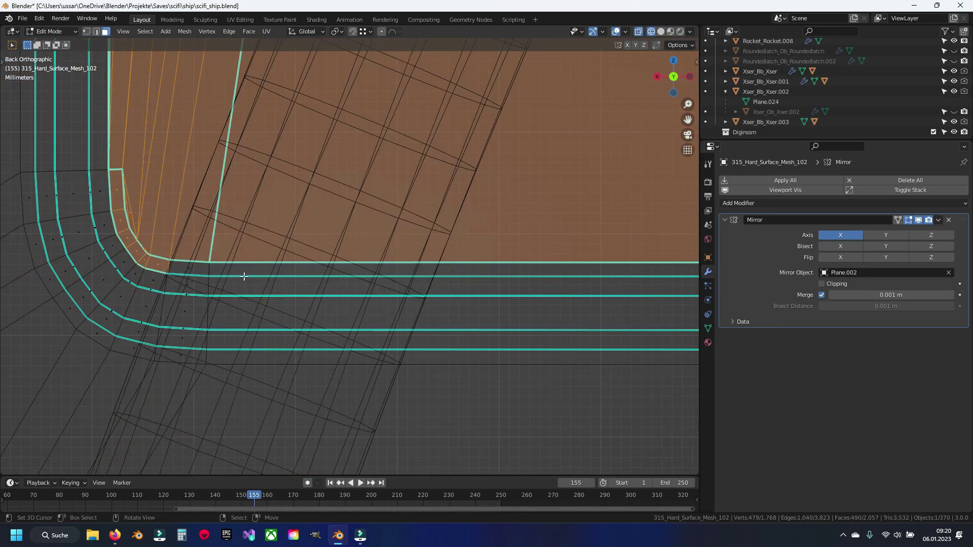
pyautogui.press('c')
pyautogui.click(187, 263)
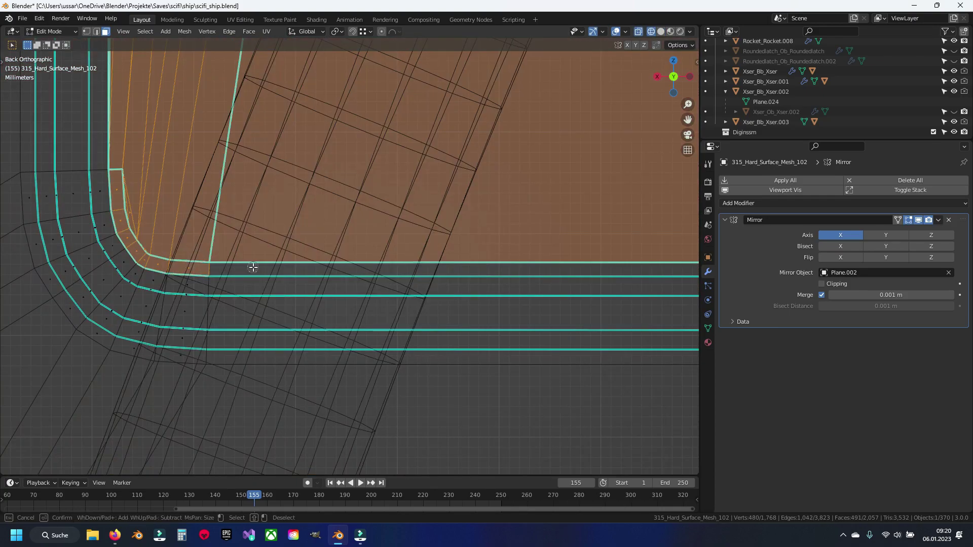
pyautogui.hotkey('alt', 'z')
pyautogui.moveTo(393, 263)
pyautogui.keyDown('shift'); pyautogui.mouseDown(button='middle')
pyautogui.moveTo(337, 267)
pyautogui.moveTo(324, 284)
pyautogui.mouseUp(button='middle'); pyautogui.keyUp('shift')
pyautogui.click(345, 268)
pyautogui.scroll(-4, 347, 269)
pyautogui.scroll(4, 325, 283)
pyautogui.click(323, 286)
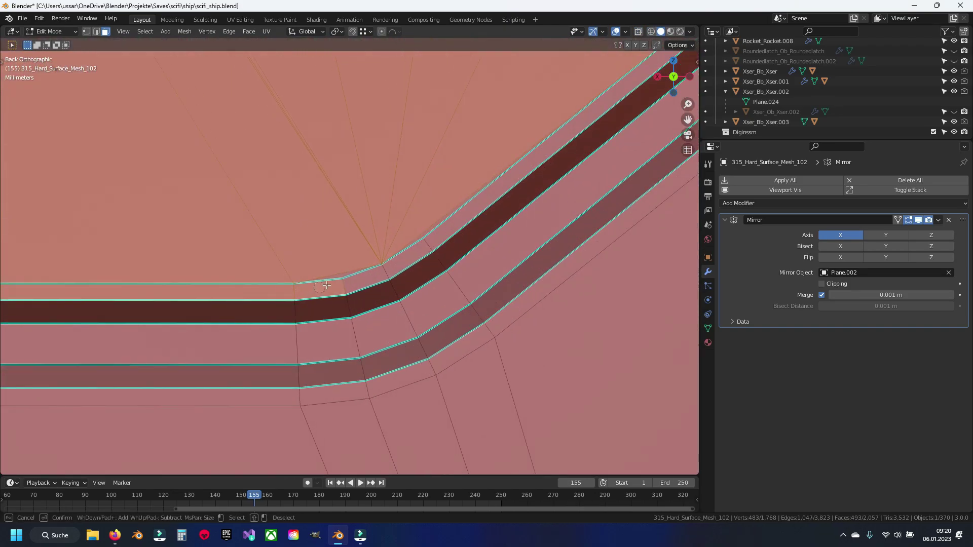
pyautogui.moveTo(378, 259); pyautogui.dragTo(633, 96)
pyautogui.keyDown('shift'); pyautogui.moveTo(633, 96); pyautogui.dragTo(376, 299, button='middle'); pyautogui.keyUp('shift')
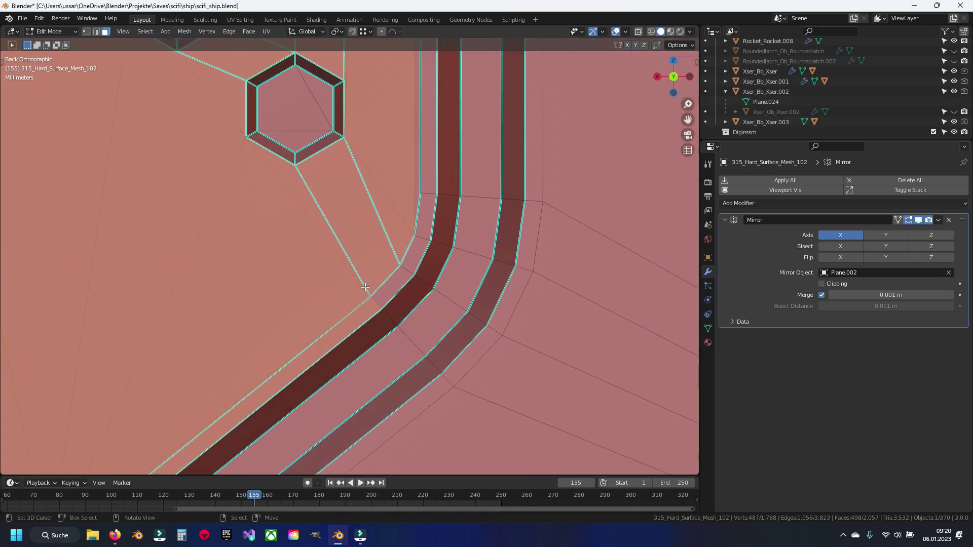
pyautogui.moveTo(429, 225); pyautogui.dragTo(434, 163)
pyautogui.press('Escape')
# - Add the last trim corner faces, reaching 507 faces, then isolate the panel in local view
pyautogui.scroll(-3, 434, 163)
pyautogui.keyDown('shift'); pyautogui.moveTo(435, 163); pyautogui.dragTo(358, 272, button='middle'); pyautogui.keyUp('shift')
pyautogui.scroll(3, 364, 263)
pyautogui.scroll(-3, 359, 276)
pyautogui.scroll(4, 358, 272)
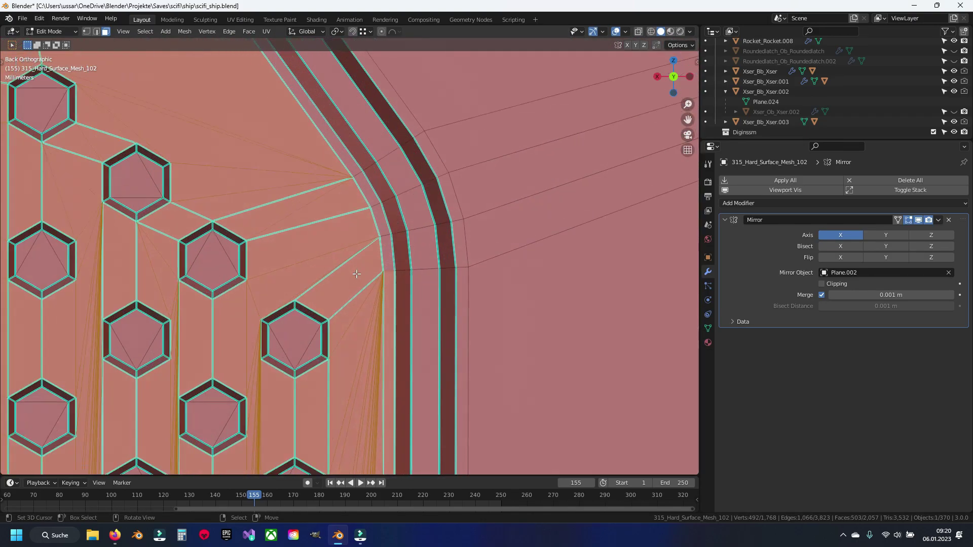
pyautogui.press('c')
pyautogui.click(396, 269)
pyautogui.click(373, 192)
pyautogui.press('Escape')
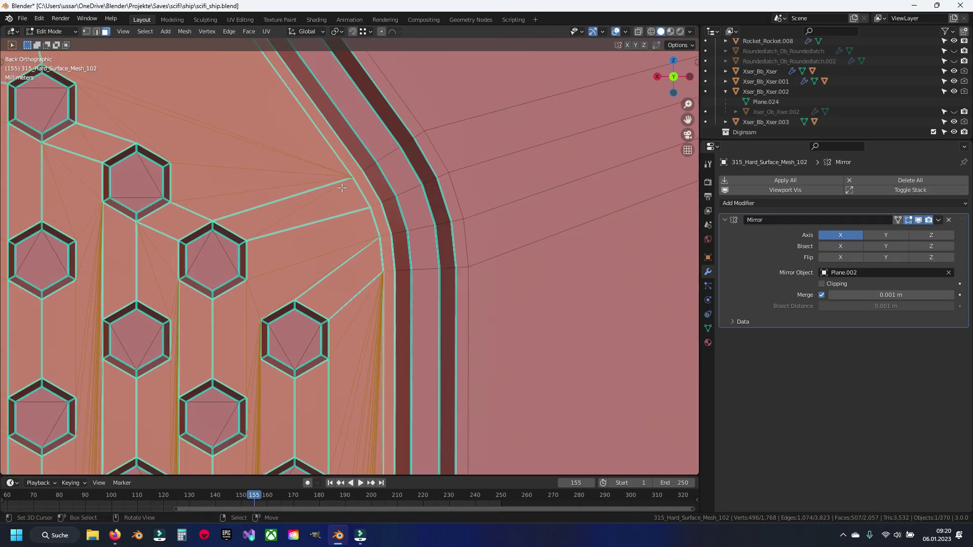
pyautogui.scroll(-3, 374, 192)
pyautogui.scroll(2, 338, 242)
pyautogui.moveTo(373, 192)
pyautogui.keyDown('shift'); pyautogui.mouseDown(button='middle')
pyautogui.moveTo(338, 243)
pyautogui.moveTo(348, 261)
pyautogui.mouseUp(button='middle'); pyautogui.keyUp('shift')
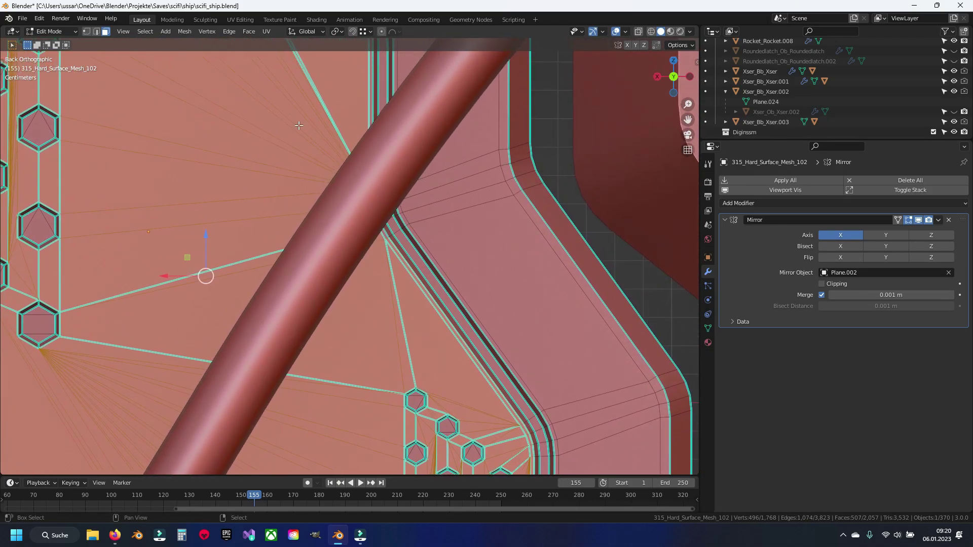
pyautogui.scroll(2, 374, 262)
pyautogui.scroll(2, 400, 263)
pyautogui.press('KP_Divide')
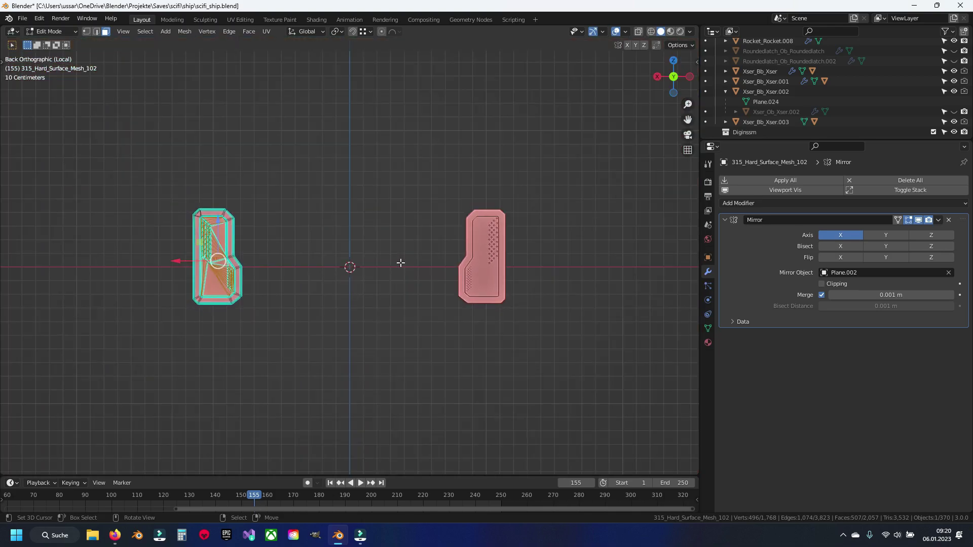
# - Frame the selection from the back view and add a bend vertex to the selection
pyautogui.press('KP_1')
pyautogui.press('ctrl+KP_1')
pyautogui.press('KP_Decimal')
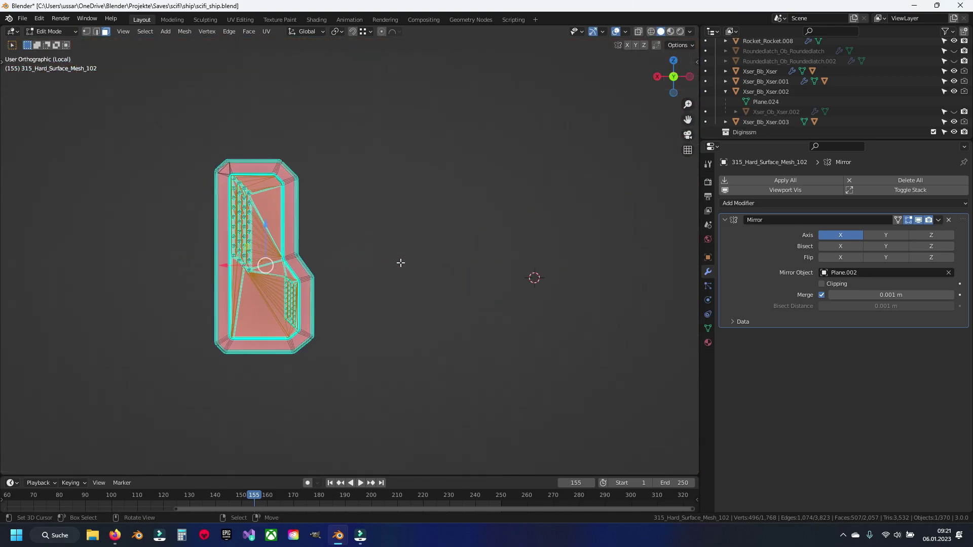
pyautogui.scroll(5, 398, 257)
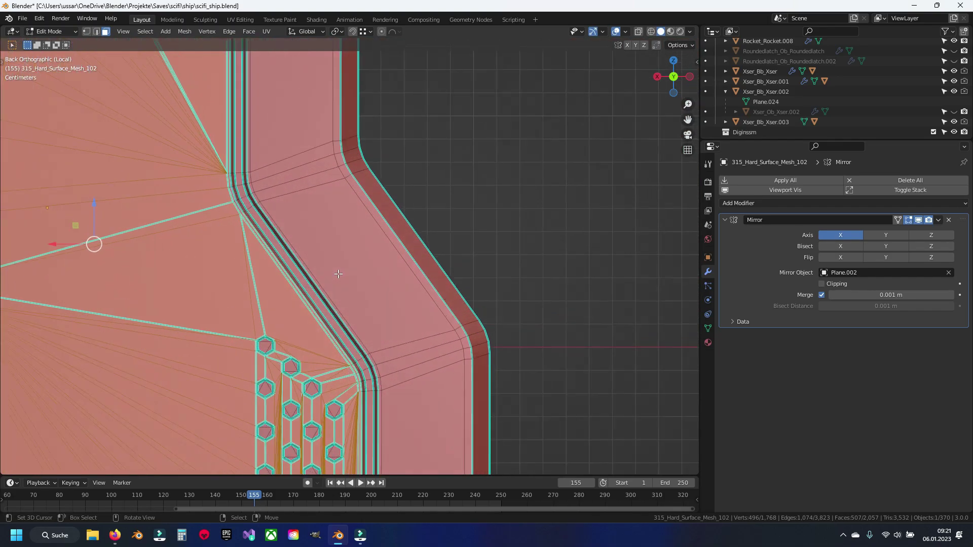
pyautogui.scroll(4, 355, 238)
pyautogui.scroll(4, 328, 209)
pyautogui.scroll(2, 345, 233)
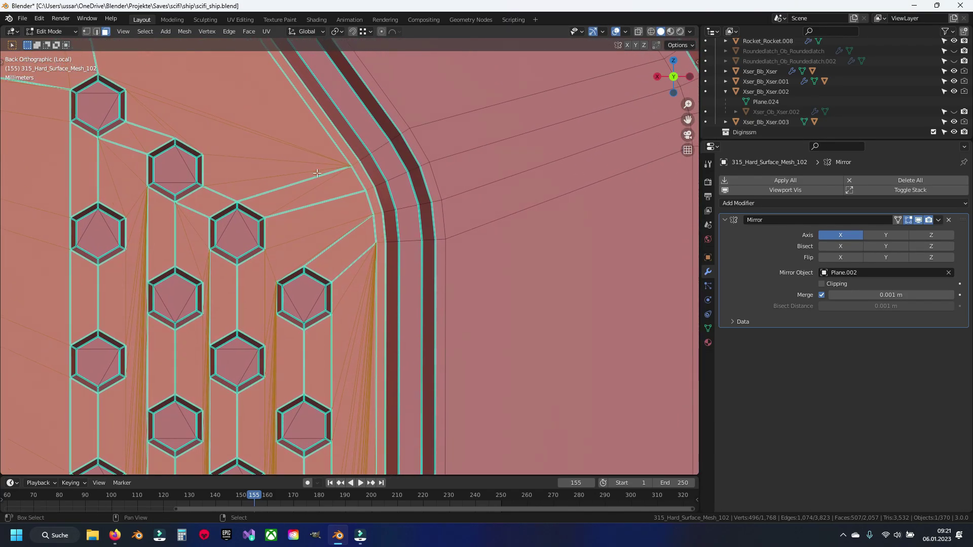
pyautogui.scroll(2, 363, 261)
pyautogui.scroll(2, 378, 288)
pyautogui.keyDown('shift'); pyautogui.moveTo(378, 287); pyautogui.dragTo(414, 357, button='middle'); pyautogui.keyUp('shift')
pyautogui.press('c')
pyautogui.click(414, 358)
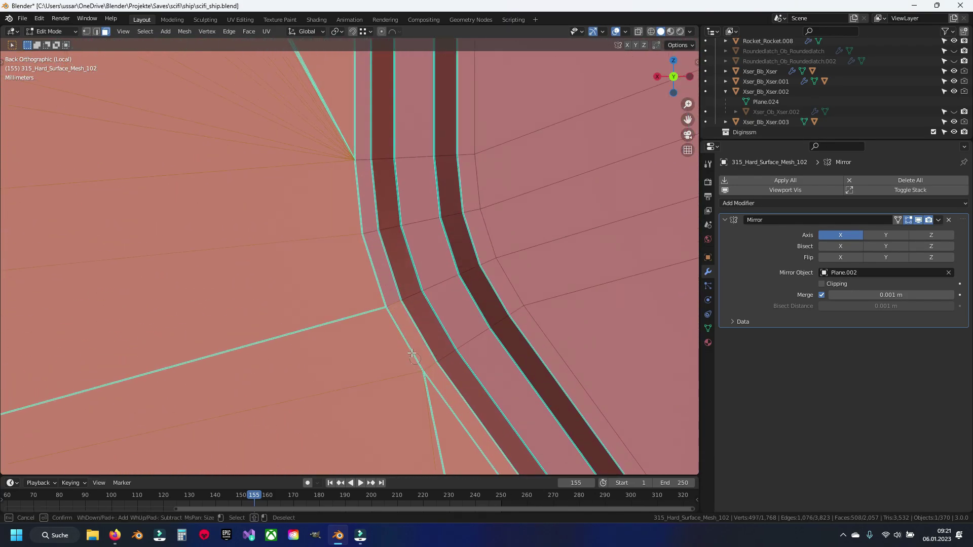
pyautogui.rightClick(357, 153)
# - Circle-select the vertices along the trim strip's bend
pyautogui.scroll(-2, 357, 159)
pyautogui.scroll(-2, 358, 167)
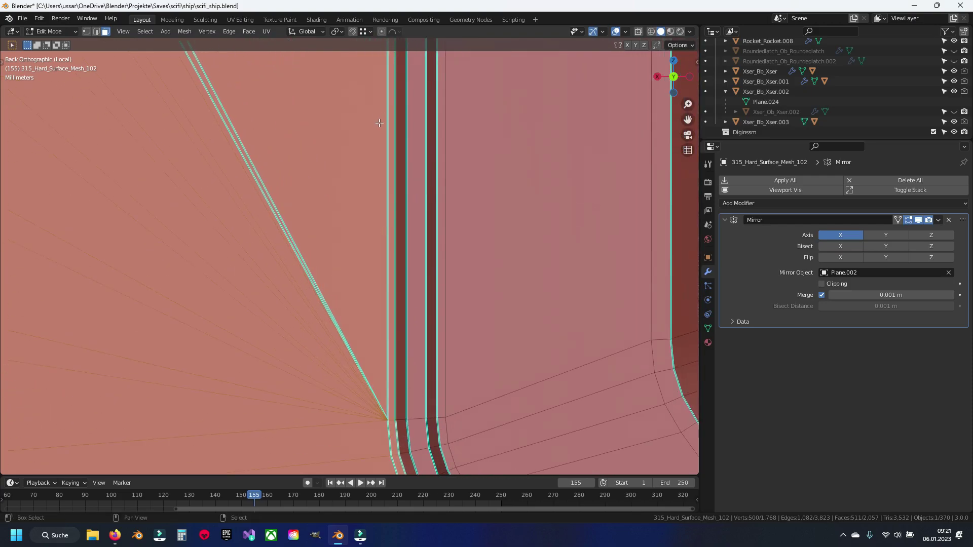
pyautogui.scroll(-2, 359, 175)
pyautogui.scroll(-2, 360, 181)
pyautogui.scroll(3, 360, 181)
pyautogui.scroll(1, 364, 182)
pyautogui.press('c')
pyautogui.moveTo(522, 282); pyautogui.dragTo(479, 174)
pyautogui.keyDown('shift'); pyautogui.moveTo(479, 174); pyautogui.dragTo(545, 333, button='middle'); pyautogui.keyUp('shift')
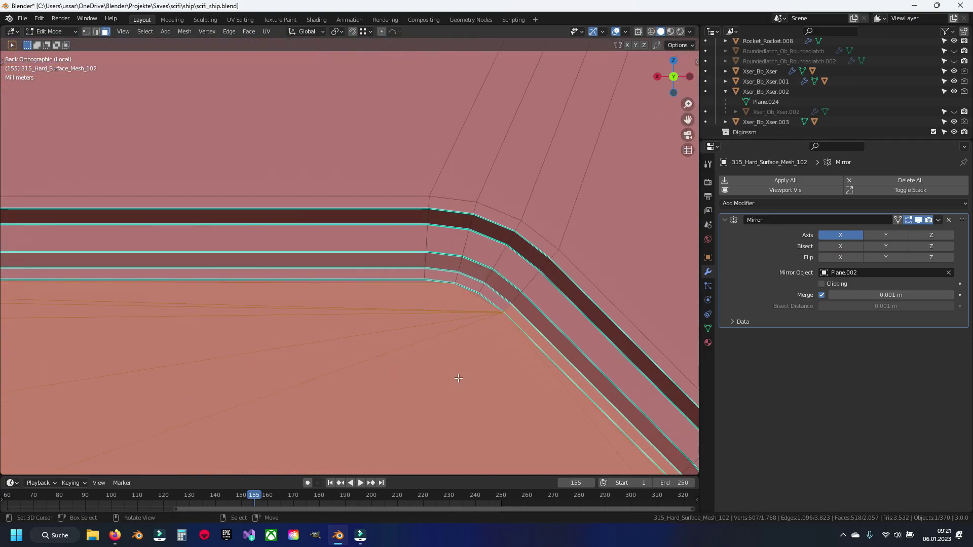
pyautogui.moveTo(525, 302); pyautogui.dragTo(458, 276)
pyautogui.rightClick(457, 276)
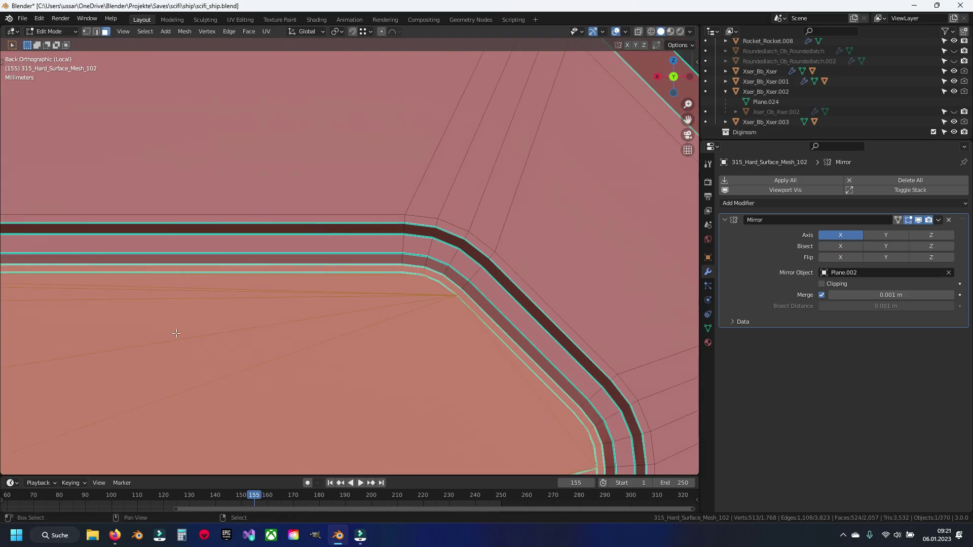
# - Add the corner vertex beside the hexagon to the selection
pyautogui.keyDown('shift'); pyautogui.moveTo(458, 276); pyautogui.dragTo(274, 261, button='middle'); pyautogui.keyUp('shift')
pyautogui.press('c')
pyautogui.click(224, 226)
pyautogui.rightClick(183, 254)
pyautogui.keyDown('shift'); pyautogui.moveTo(193, 255); pyautogui.dragTo(326, 282, button='middle'); pyautogui.keyUp('shift')
pyautogui.scroll(3, 326, 283)
pyautogui.scroll(2, 326, 282)
# - Delete the selected vertices, leaving 1,527 faces, and save scifi_ship.blend
pyautogui.press('x')
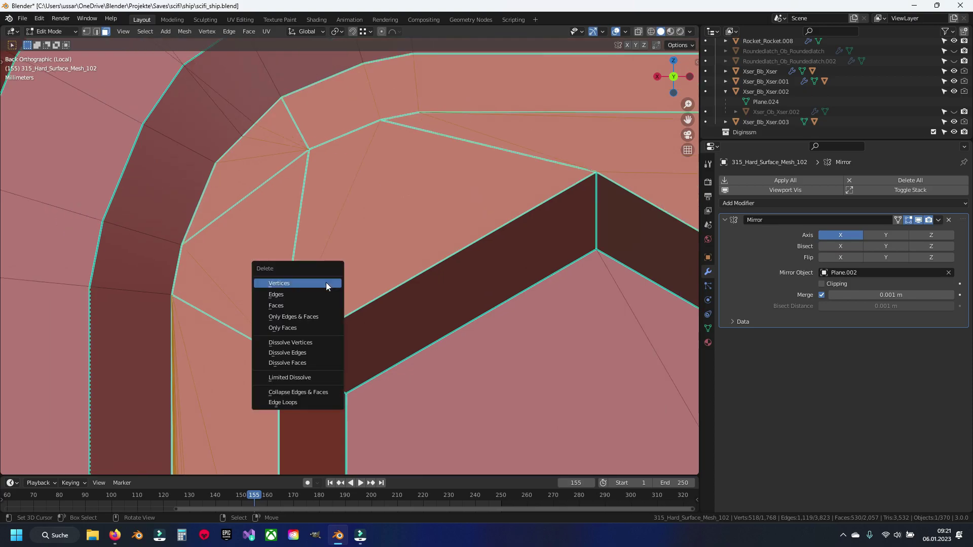
pyautogui.click(326, 305)
pyautogui.scroll(-5, 445, 308)
pyautogui.scroll(-3, 445, 308)
pyautogui.moveTo(445, 308)
pyautogui.keyDown('shift'); pyautogui.mouseDown(button='middle')
pyautogui.moveTo(380, 163)
pyautogui.moveTo(220, 209)
pyautogui.mouseUp(button='middle'); pyautogui.keyUp('shift')
pyautogui.hotkey('ctrl', 's')
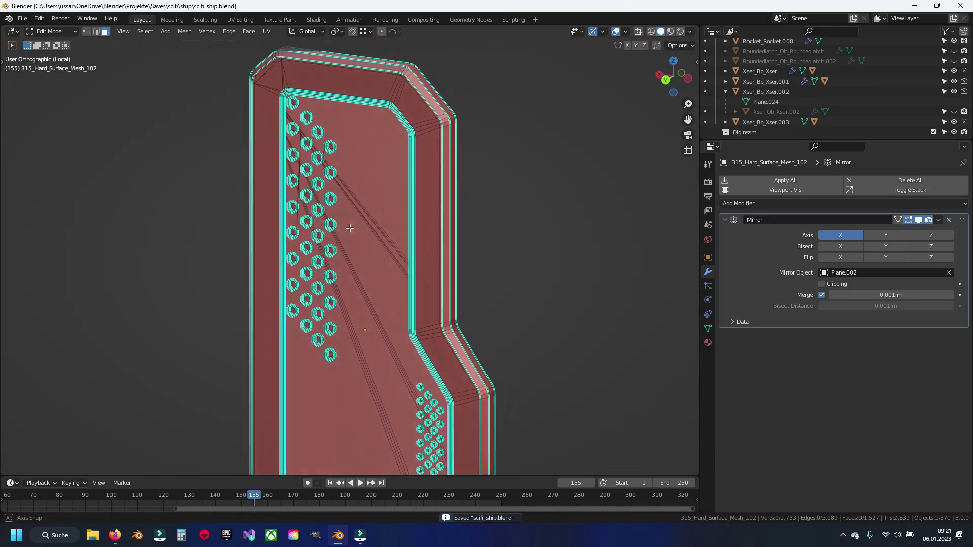